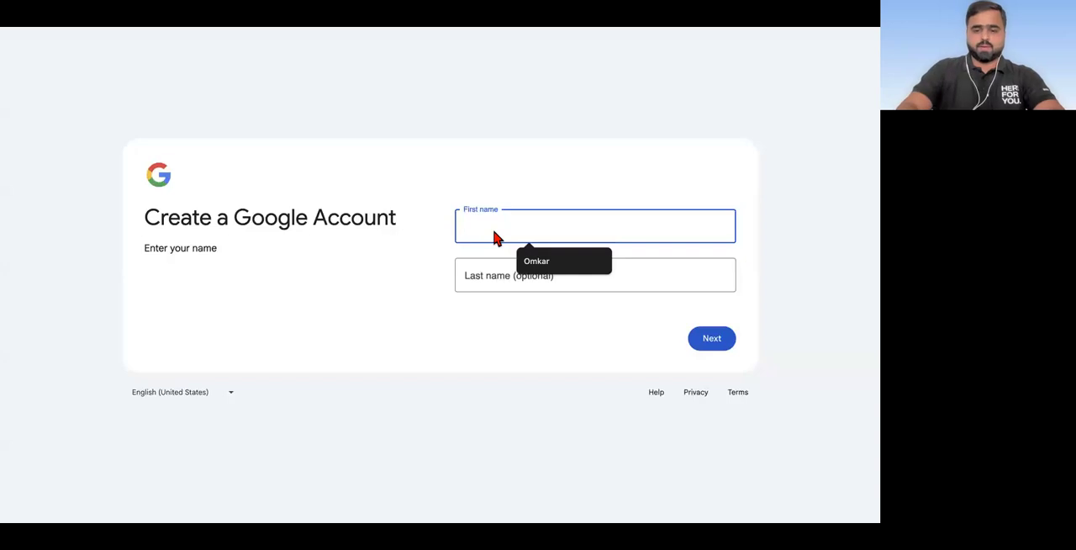
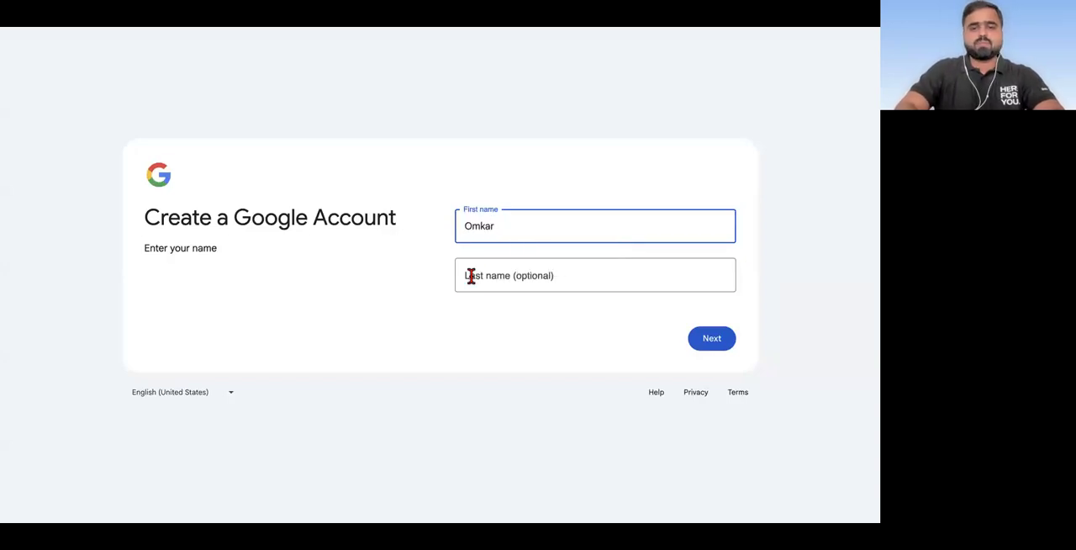
# Step: Enter the account holder's first and last name for the new Google Account and submit them
pyautogui.click(471, 277)
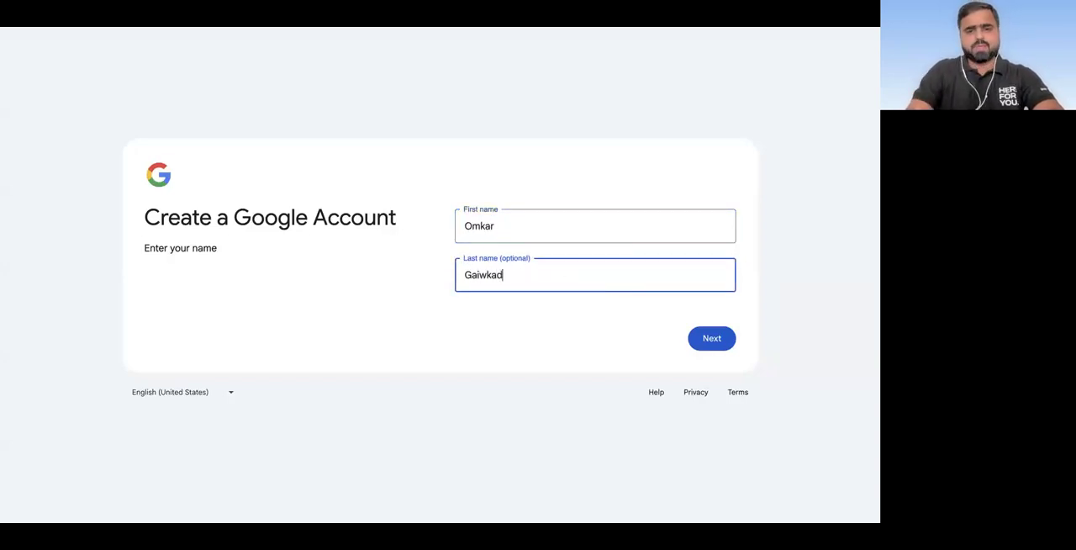
pyautogui.press('BackSpace')
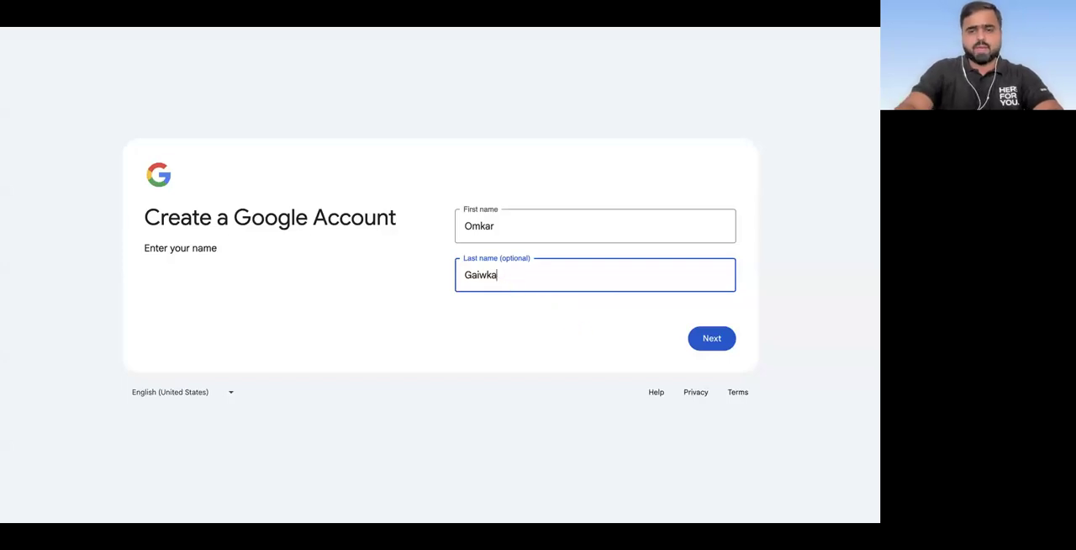
pyautogui.press('BackSpace')
pyautogui.press('BackSpace')
pyautogui.press('BackSpace')
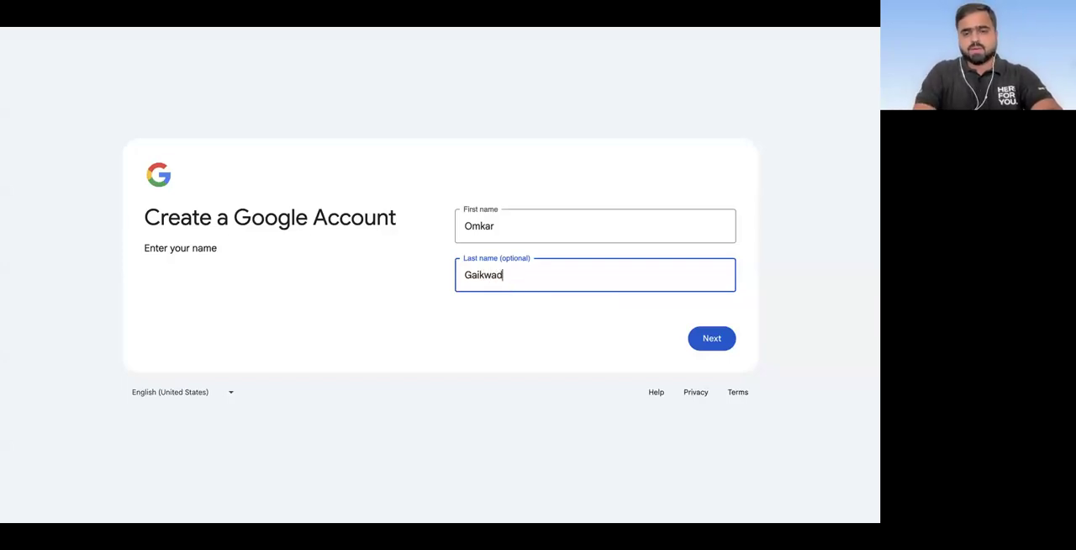
pyautogui.click(710, 340)
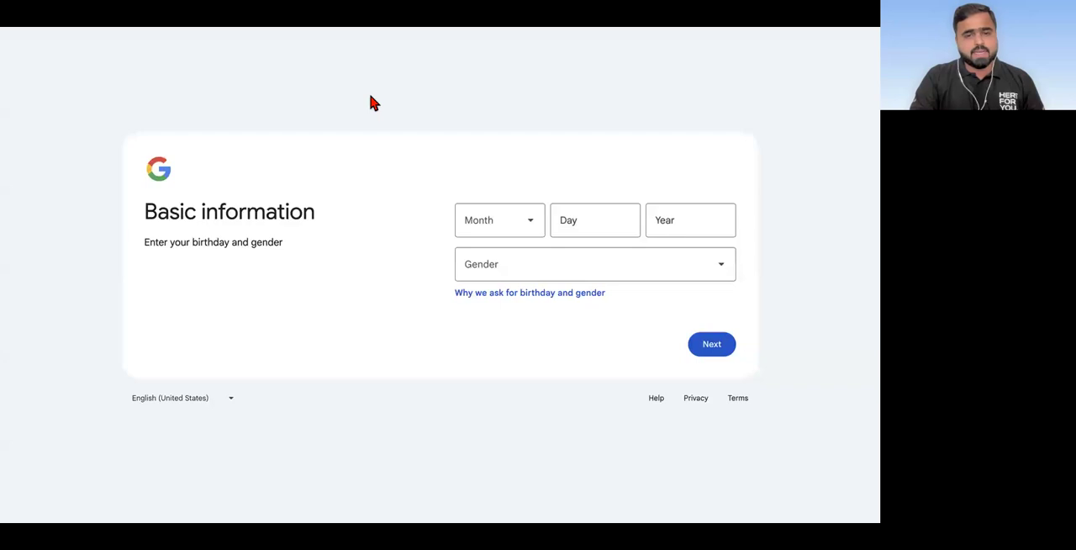
# Step: Fill in the account holder's date of birth, set the gender to Male and submit the basic information
pyautogui.click(525, 222)
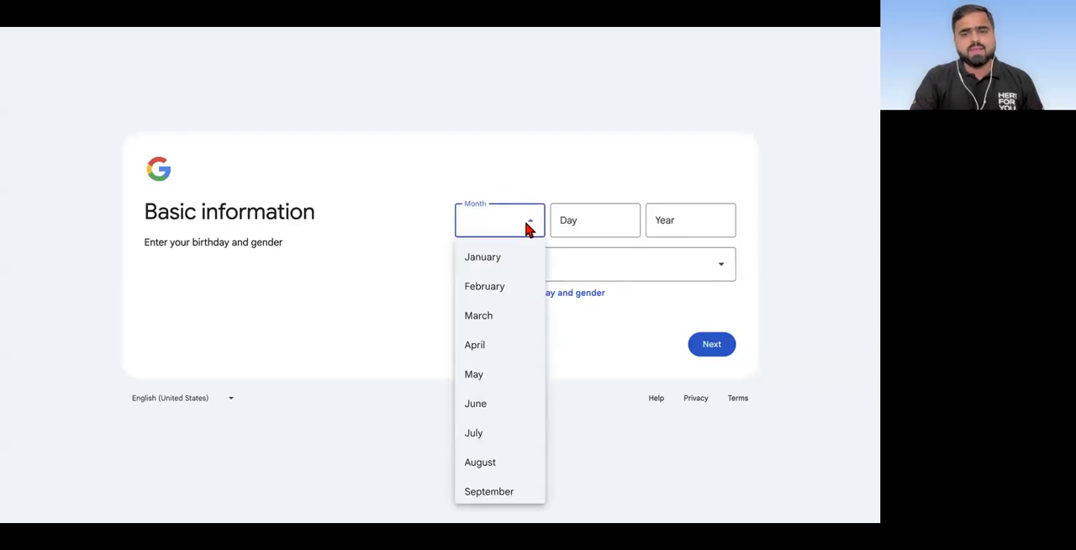
pyautogui.click(496, 404)
pyautogui.click(604, 219)
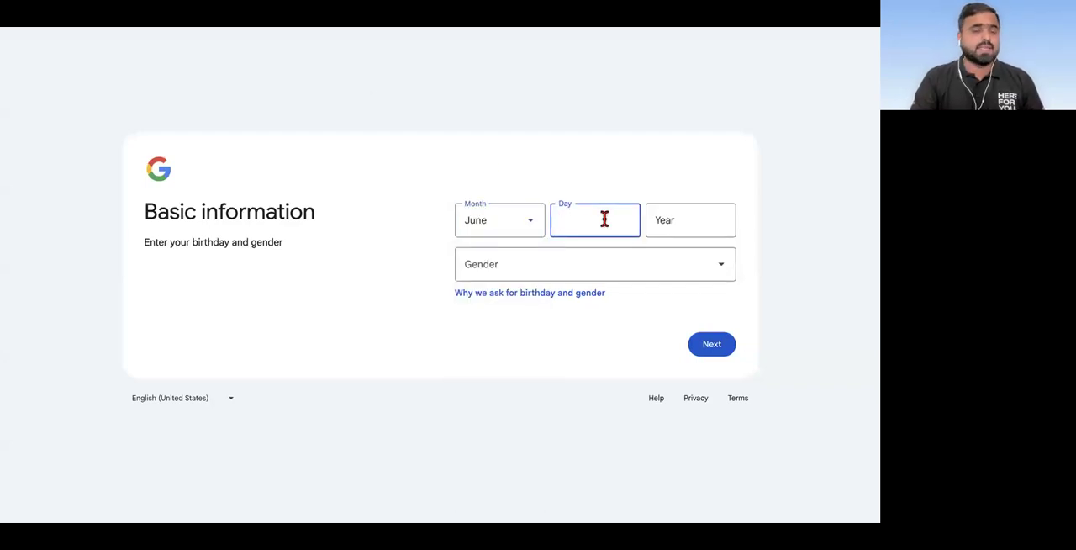
pyautogui.write('16')
pyautogui.click(671, 223)
pyautogui.write('1990')
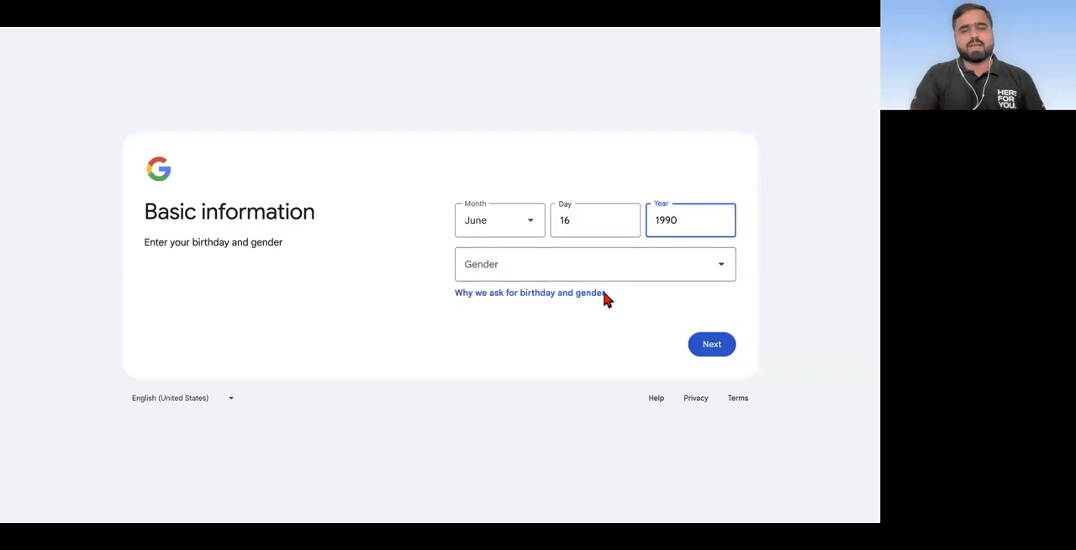
pyautogui.click(697, 275)
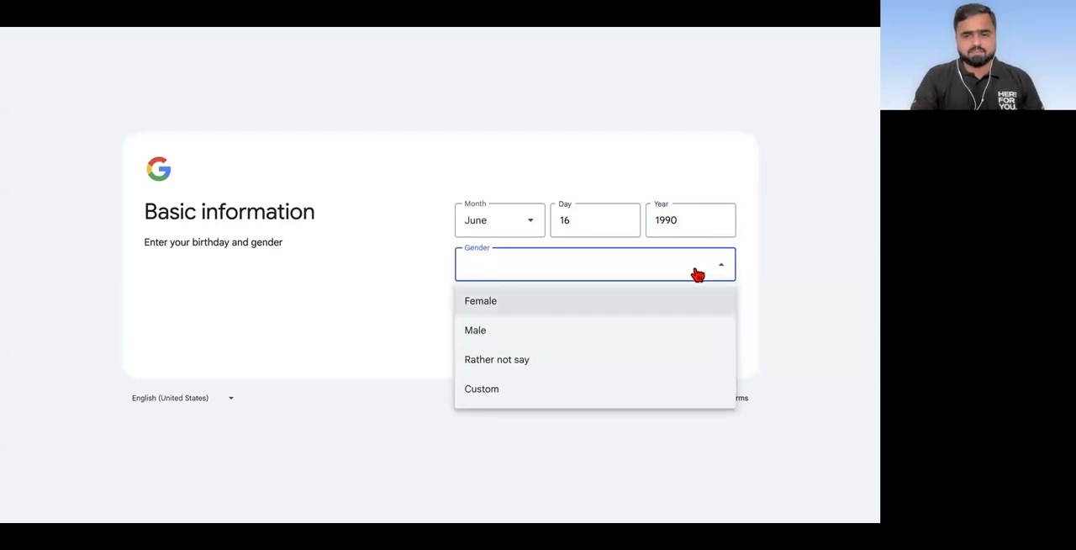
pyautogui.click(598, 330)
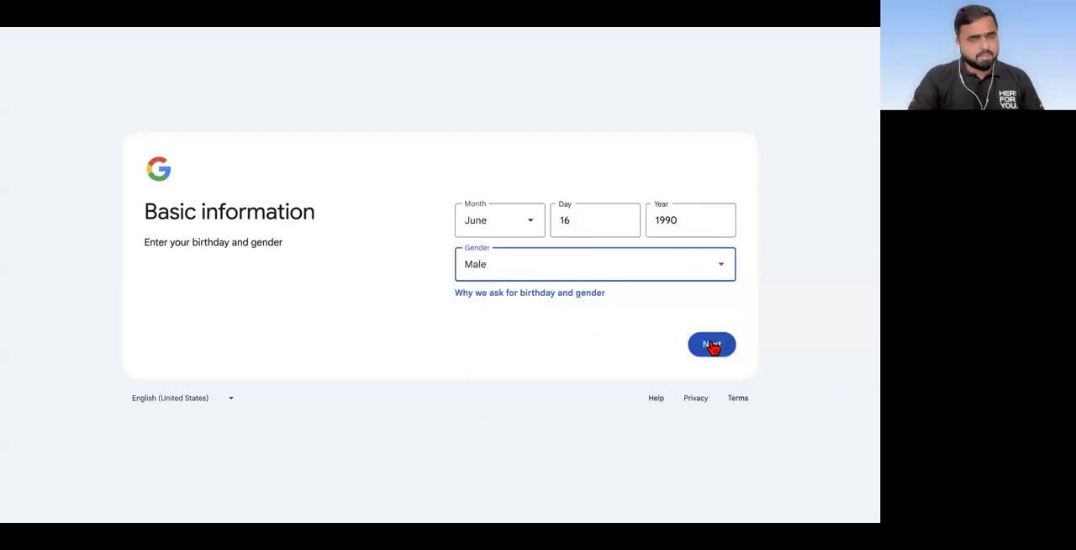
pyautogui.click(711, 344)
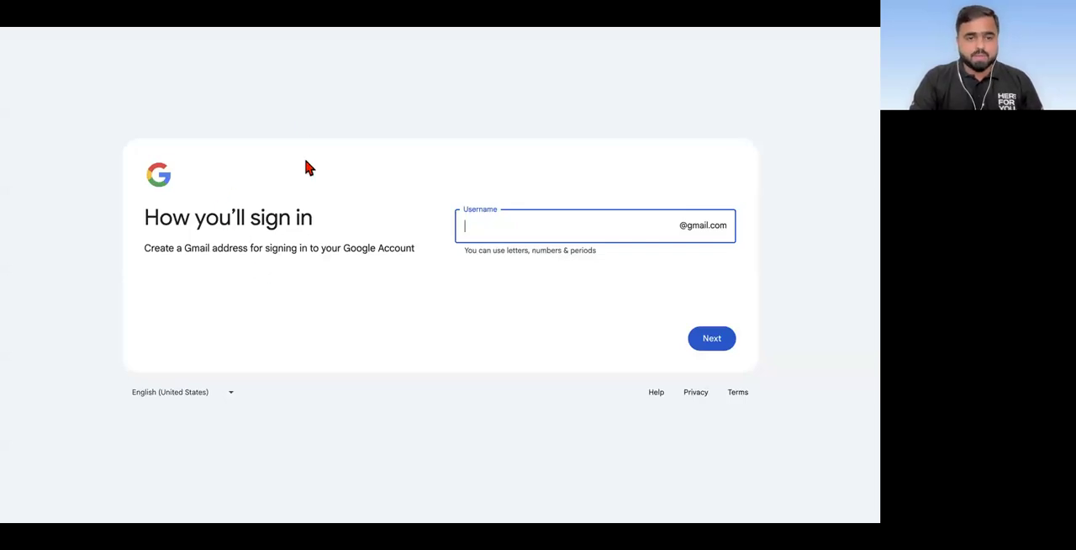
pyautogui.click(492, 237)
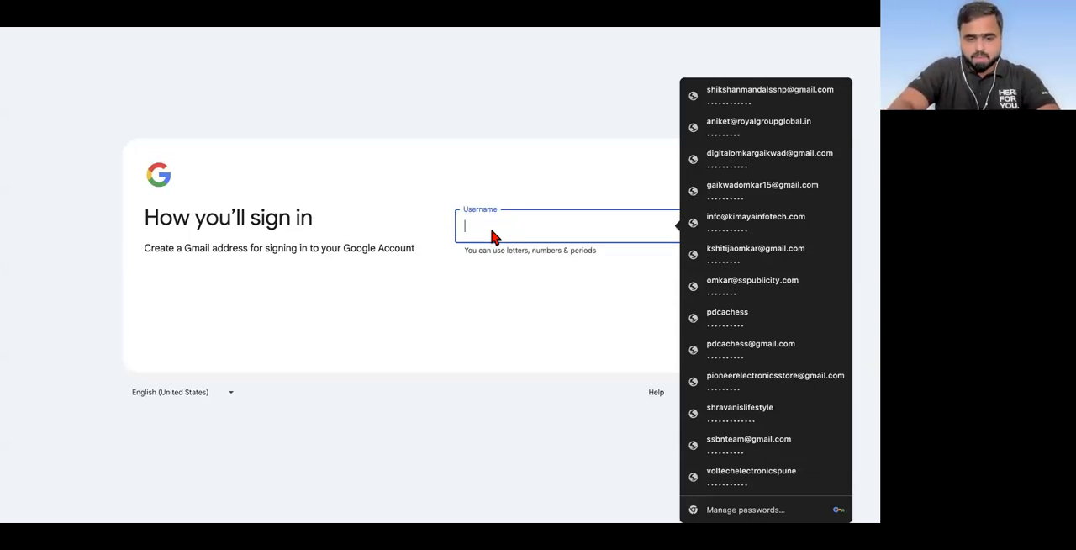
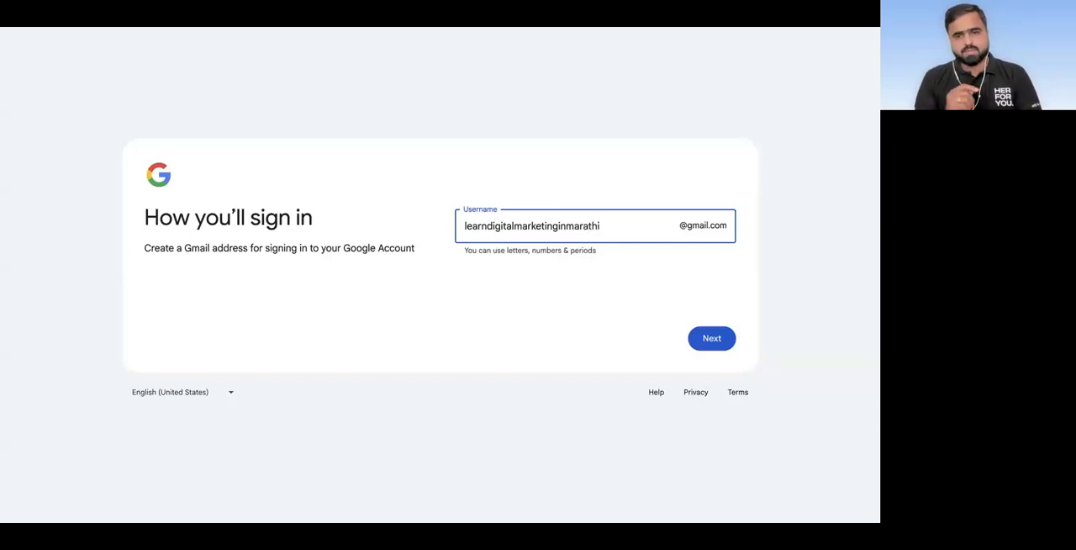
# Step: Try to register a Gmail username made of "digital", a period and the account holder's first name
pyautogui.hotkey('ctrl', 'a')
pyautogui.press('Left')
pyautogui.press('Left')
pyautogui.press('Left')
pyautogui.press('Left')
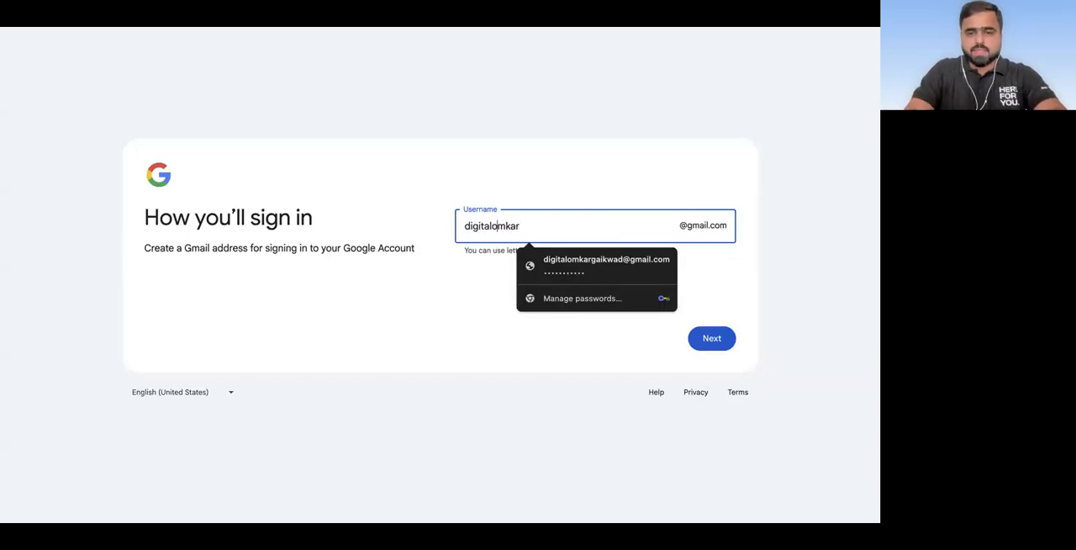
pyautogui.write('.')
pyautogui.click(502, 281)
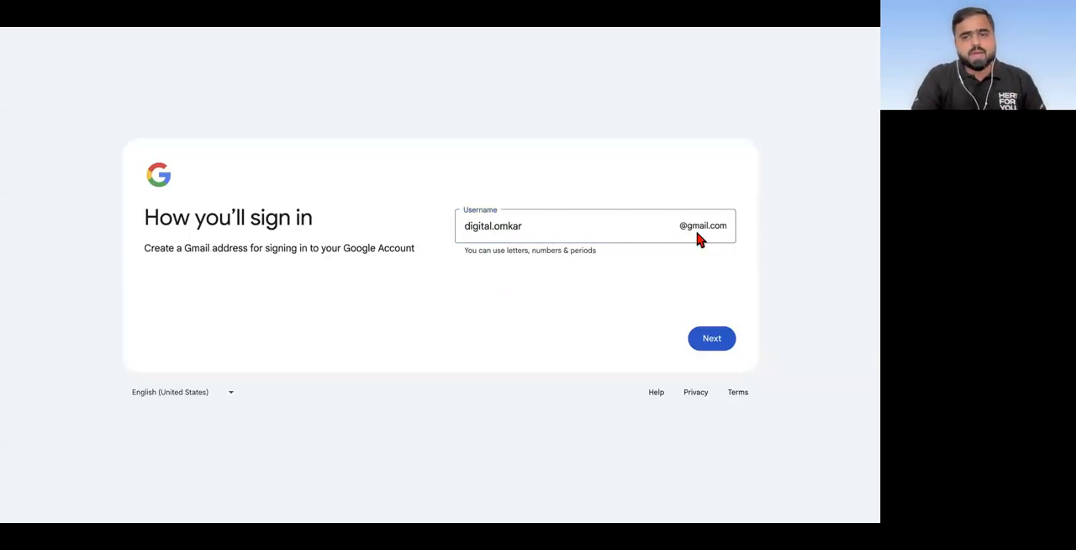
pyautogui.click(525, 226)
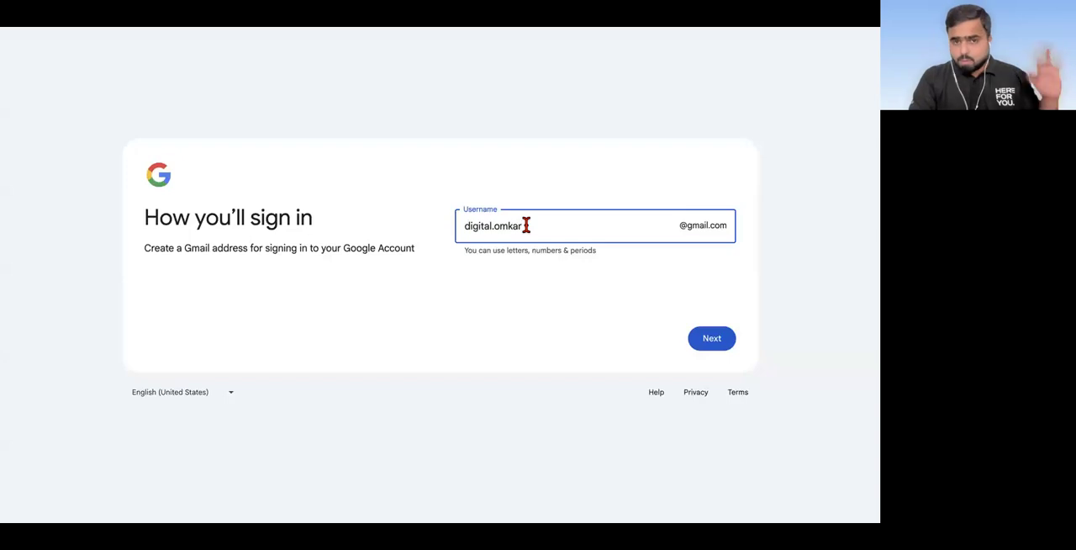
pyautogui.doubleClick(458, 224)
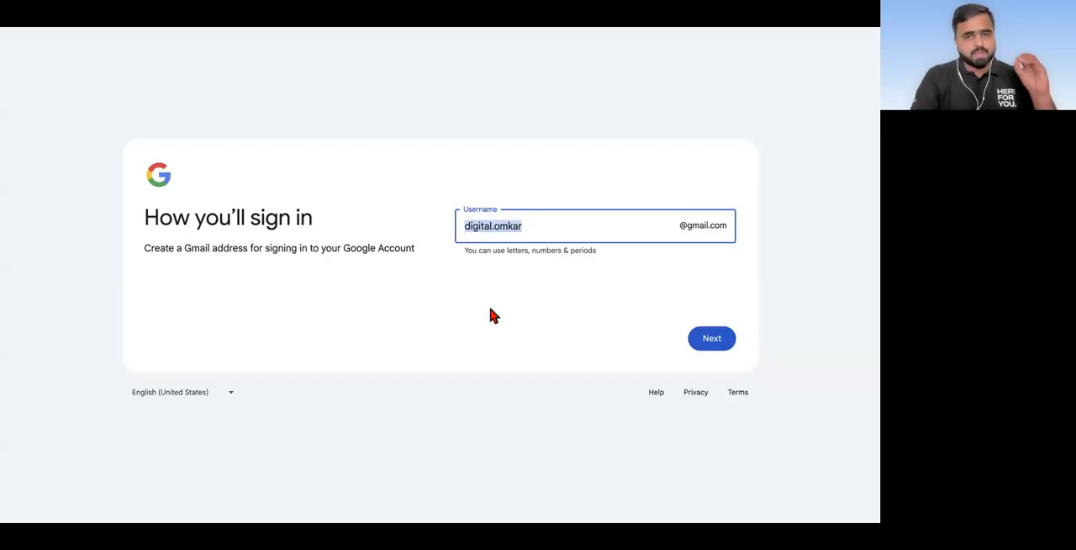
pyautogui.click(713, 341)
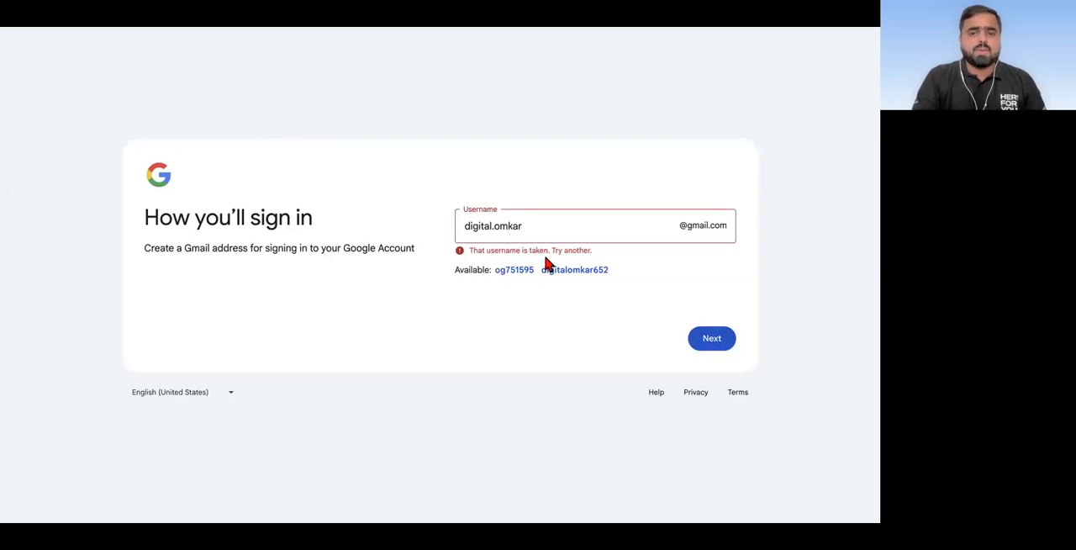
# Step: Append the account holder's surname to the Gmail username and submit it
pyautogui.click(531, 229)
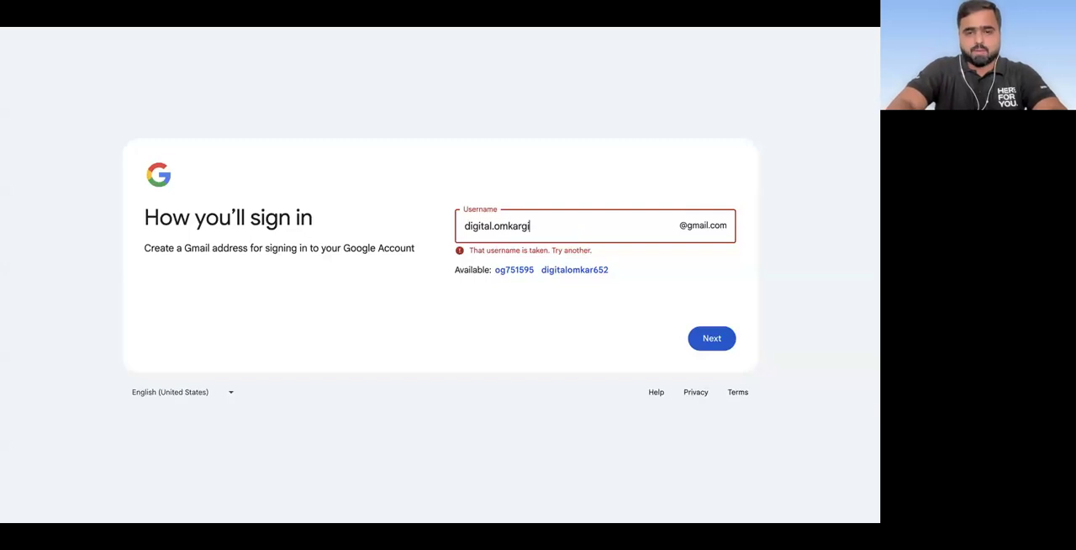
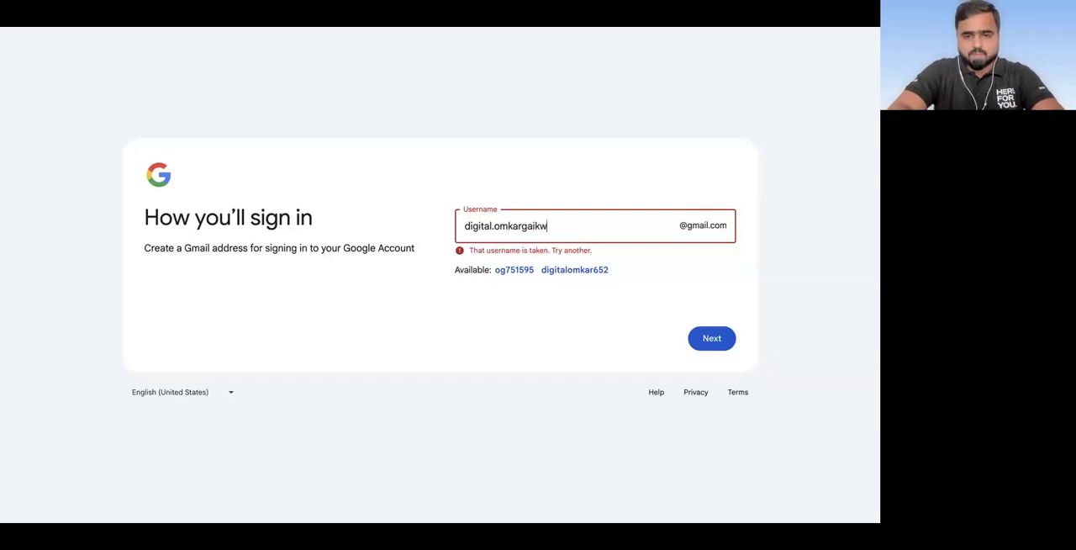
pyautogui.click(710, 340)
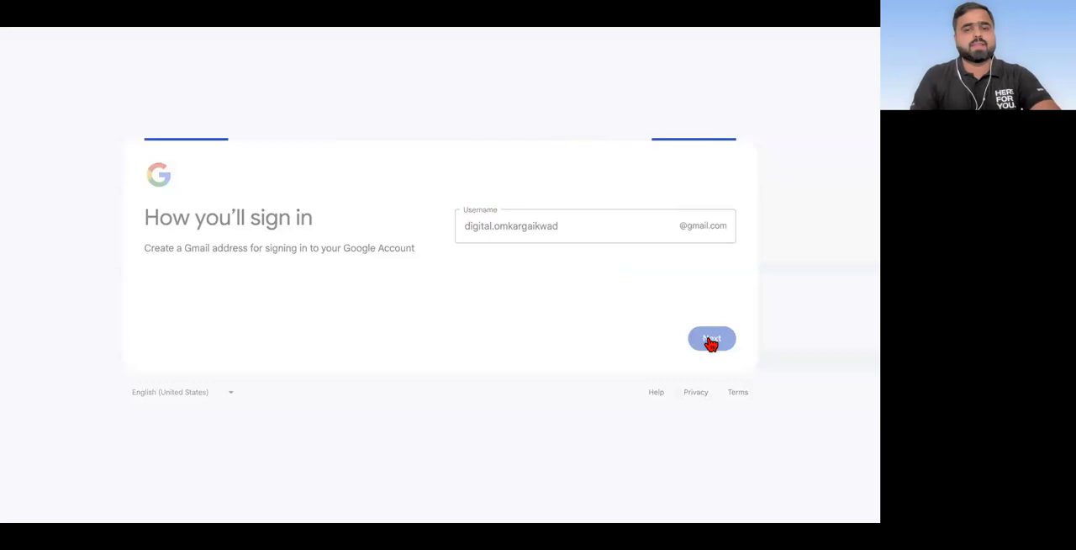
# Step: Append the account holder's birth year to the Gmail username and submit it
pyautogui.click(570, 228)
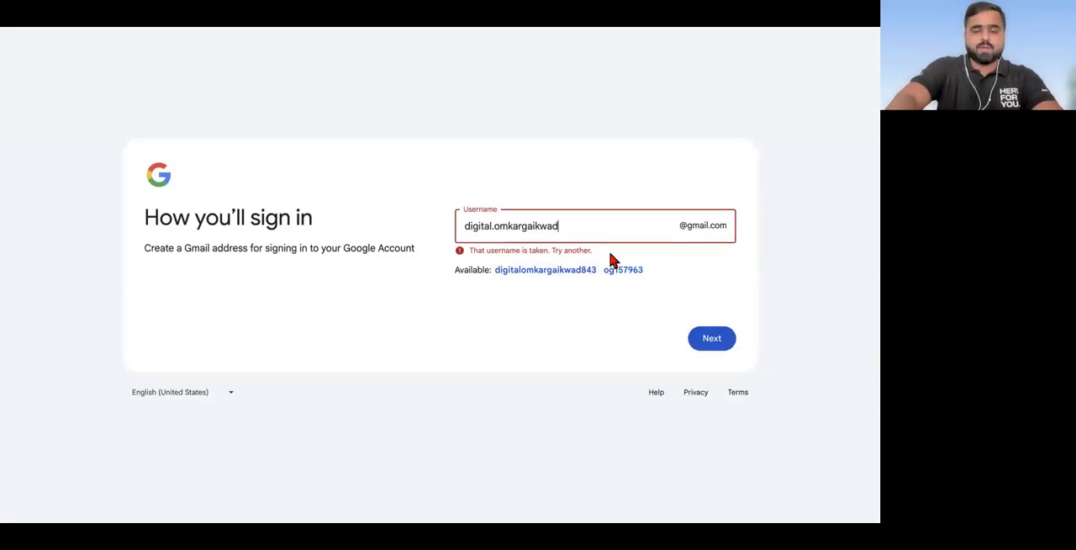
pyautogui.write('1990')
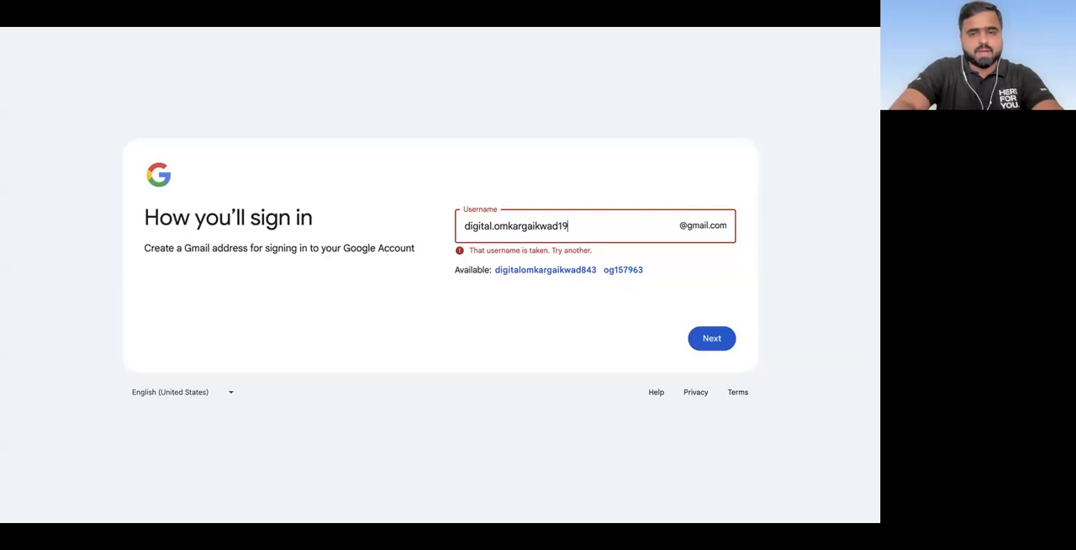
pyautogui.click(714, 344)
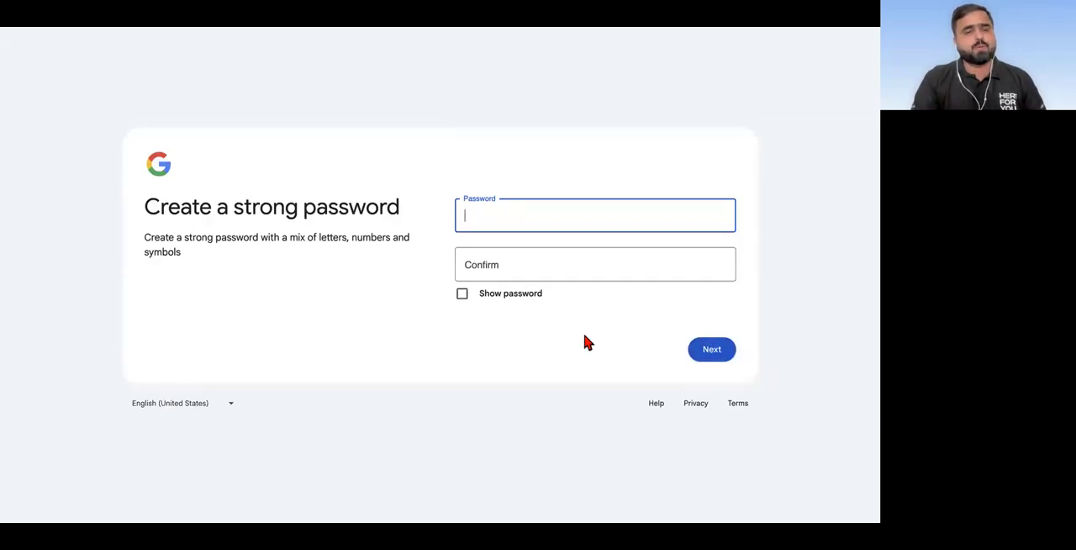
# Step: Enter the new account password, repeat it in the confirmation field and submit it
pyautogui.click(503, 218)
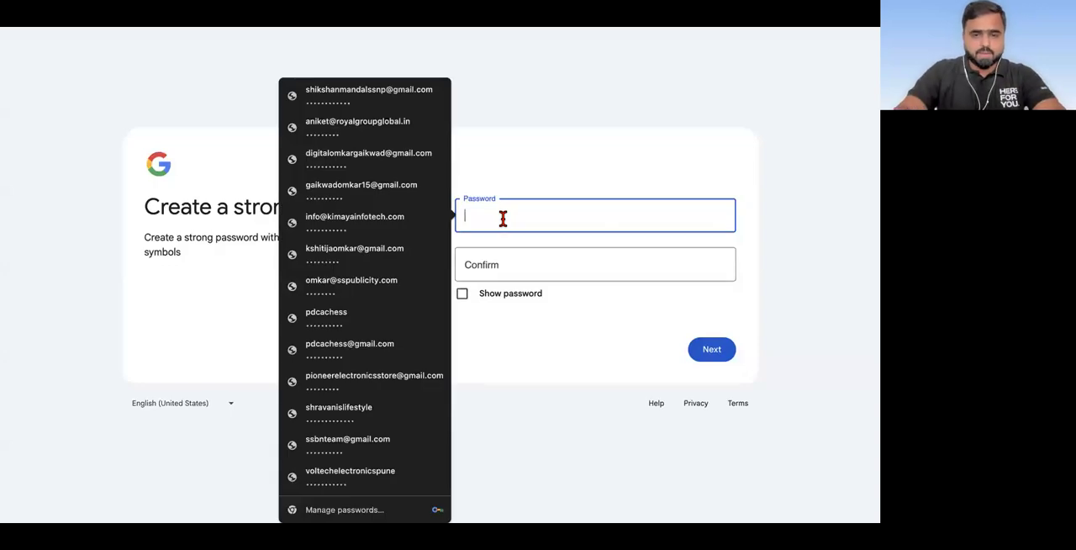
pyautogui.write('*********')
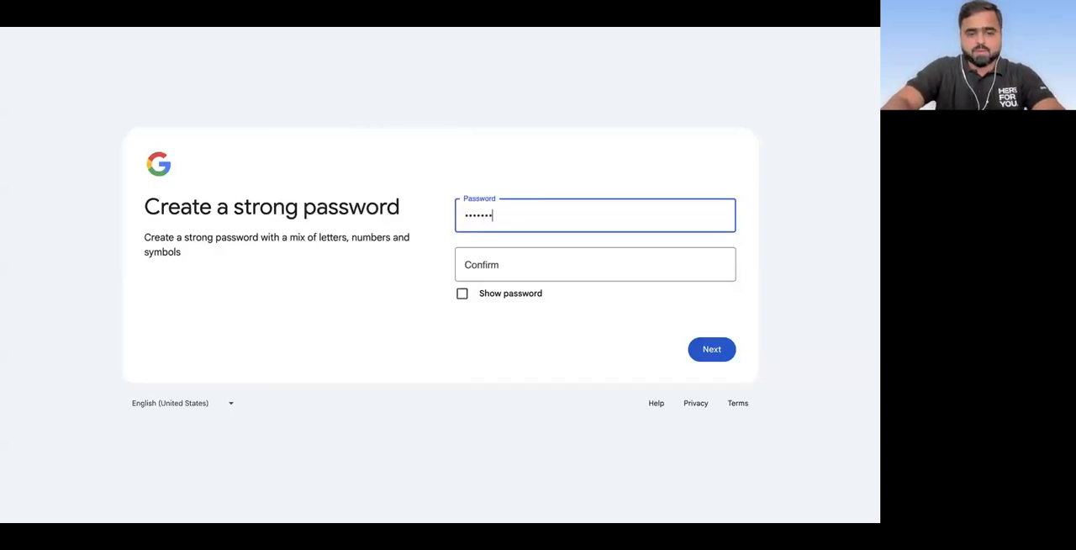
pyautogui.write('**')
pyautogui.click(493, 266)
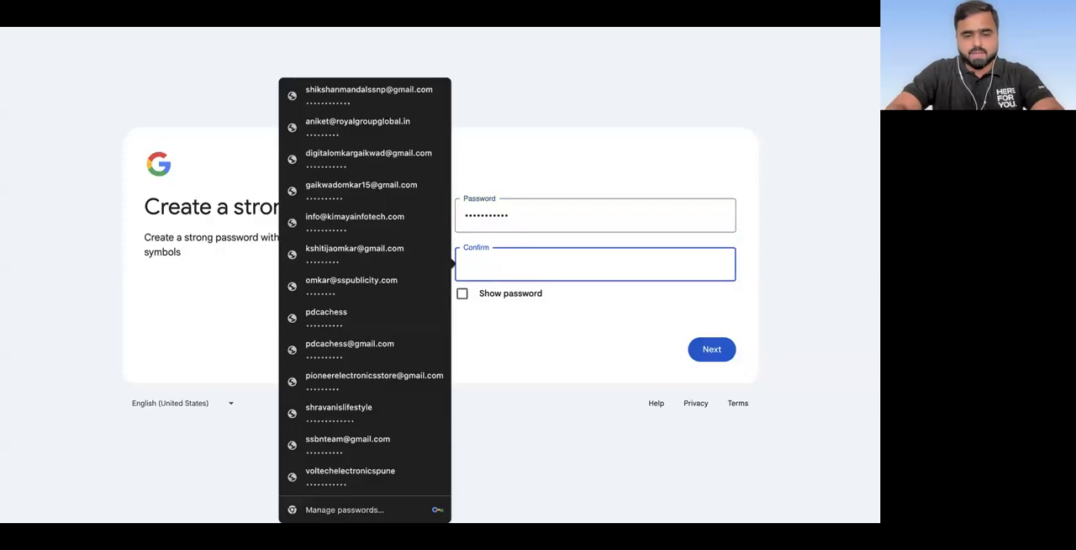
pyautogui.write('***********')
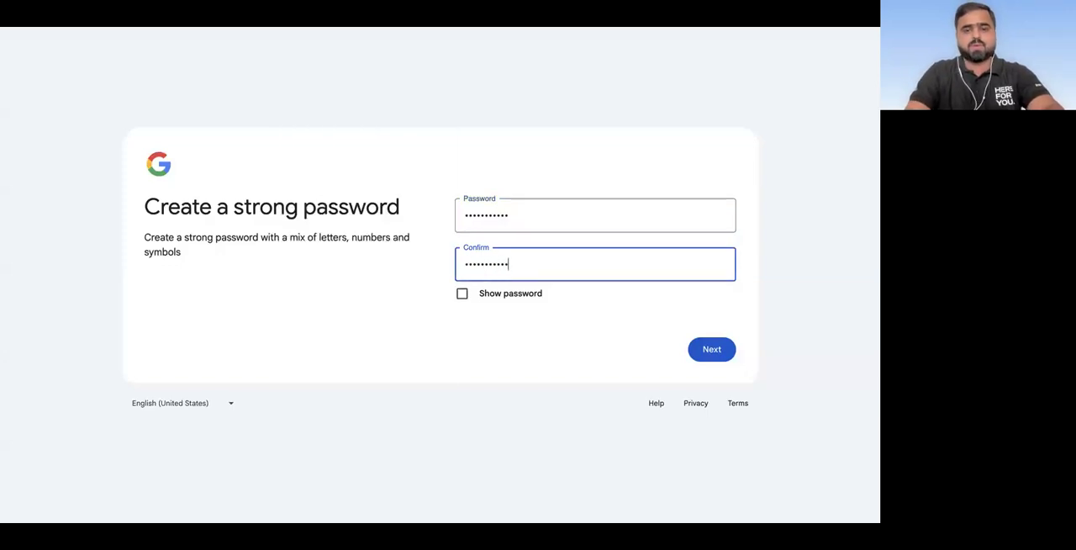
pyautogui.click(698, 350)
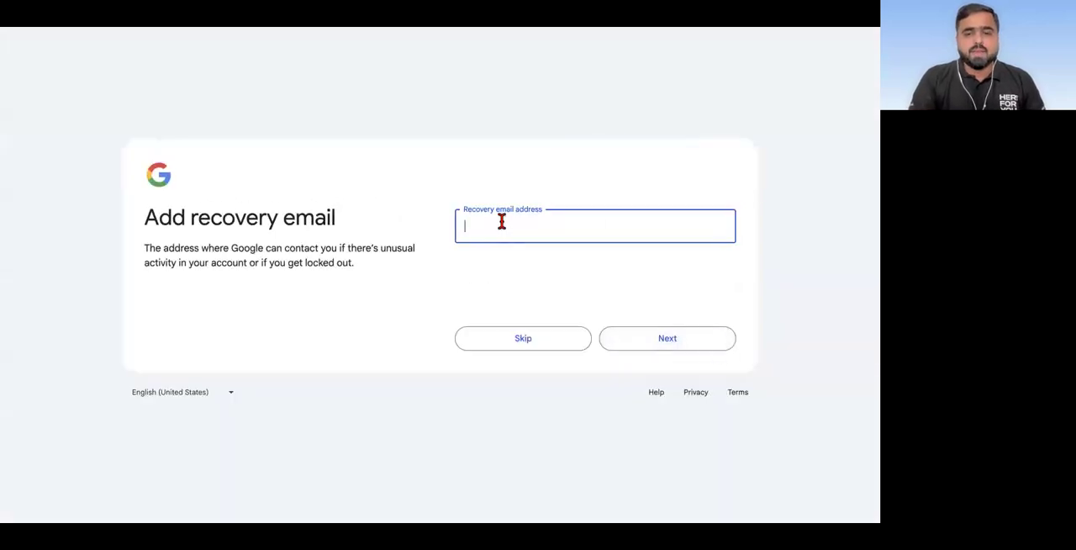
# Step: Fill in the recovery email address with the account holder's saved Gmail address
pyautogui.click(502, 222)
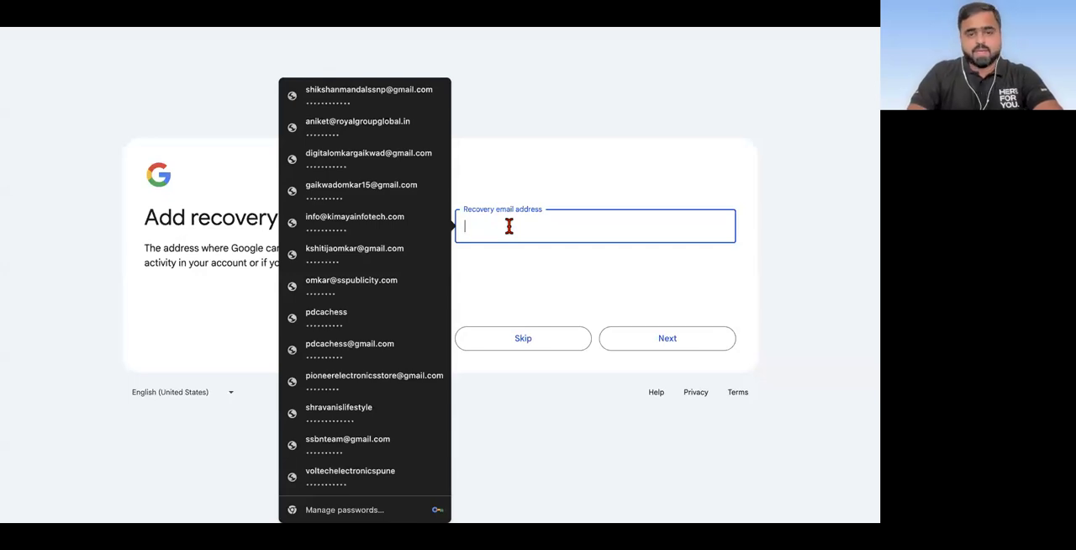
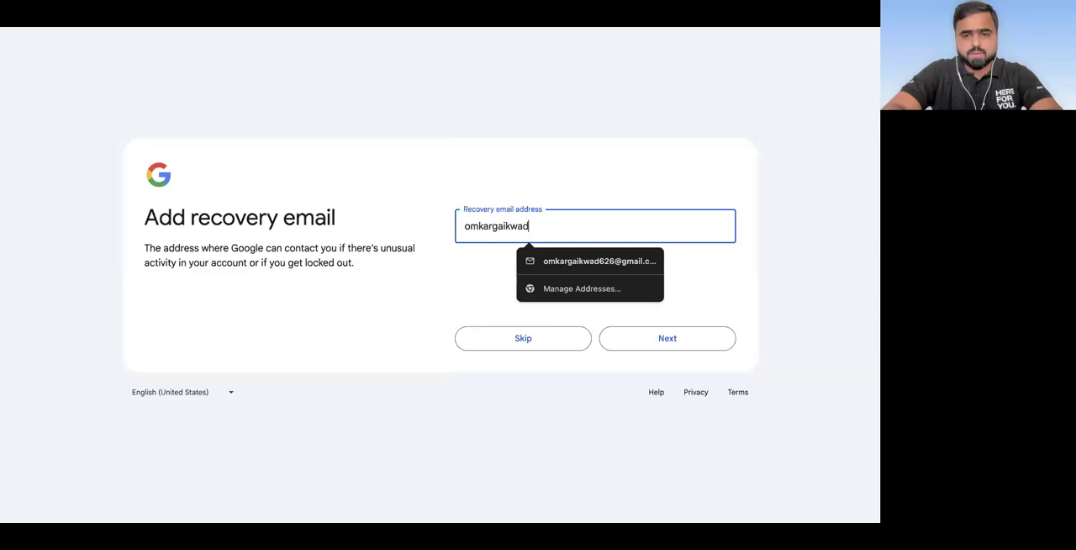
pyautogui.click(545, 268)
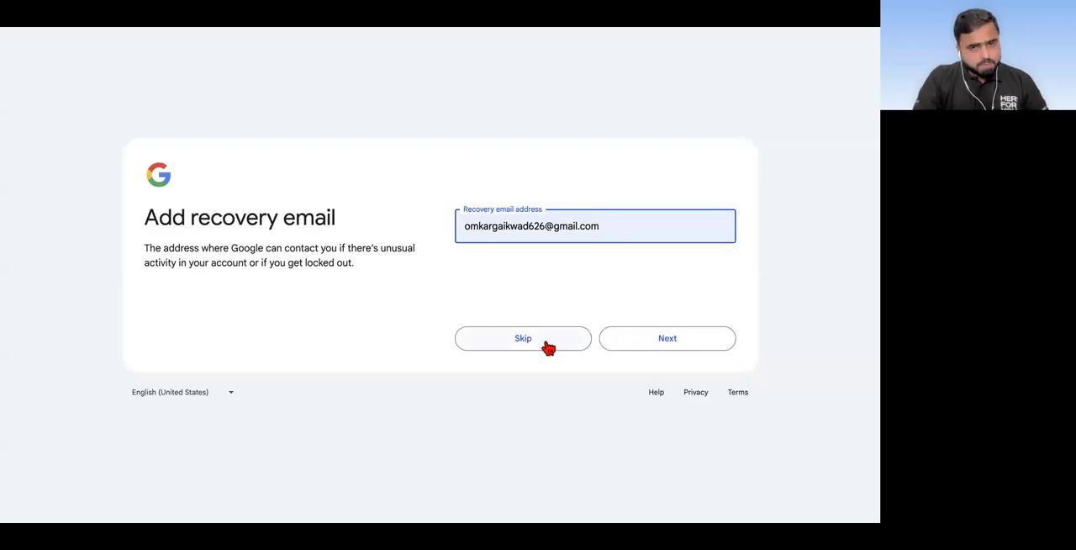
# Step: Submit the recovery email address and confirm the reviewed account info
pyautogui.click(686, 347)
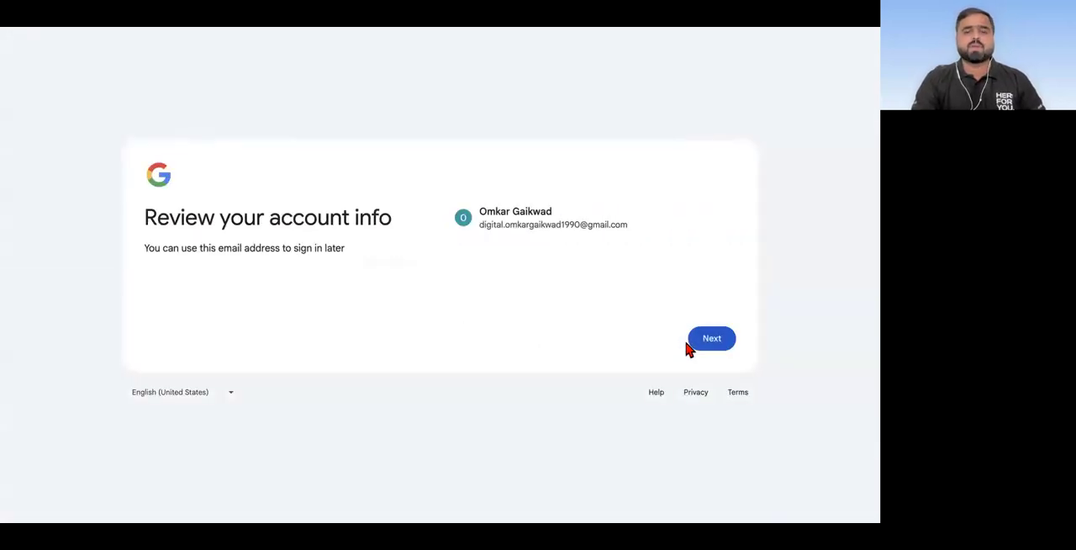
pyautogui.click(711, 340)
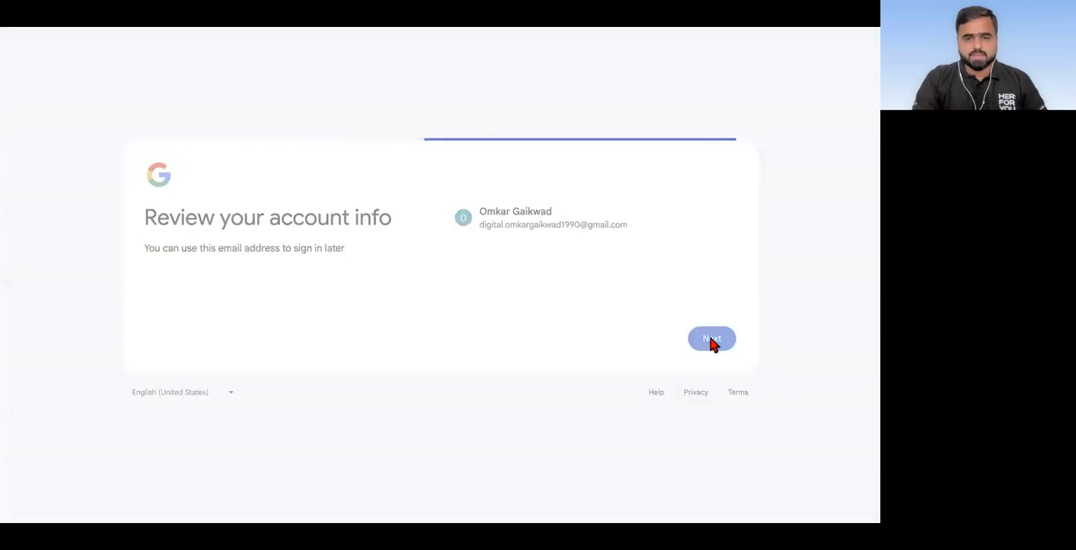
# Step: Agree to Google's privacy terms to create the account, and dismiss Gmail's notice about turning on Chat and Meet
pyautogui.scroll(-2, 535, 309)
pyautogui.scroll(-5, 536, 309)
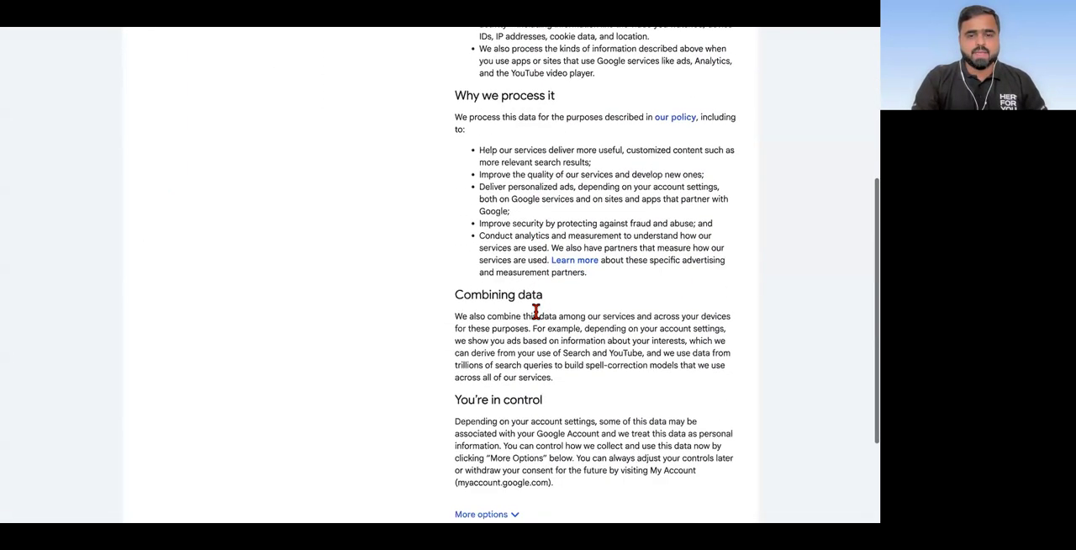
pyautogui.click(719, 429)
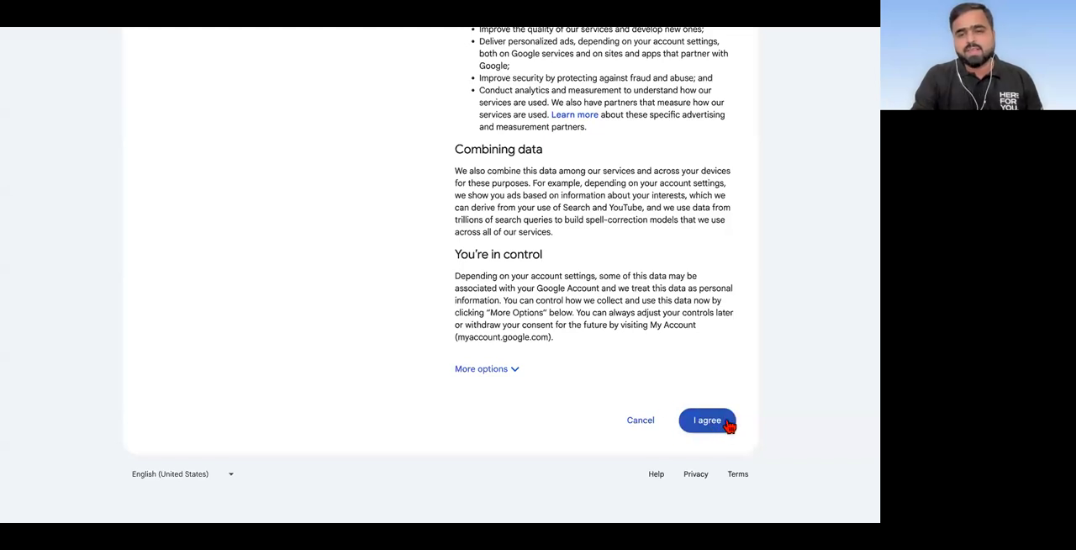
pyautogui.click(713, 422)
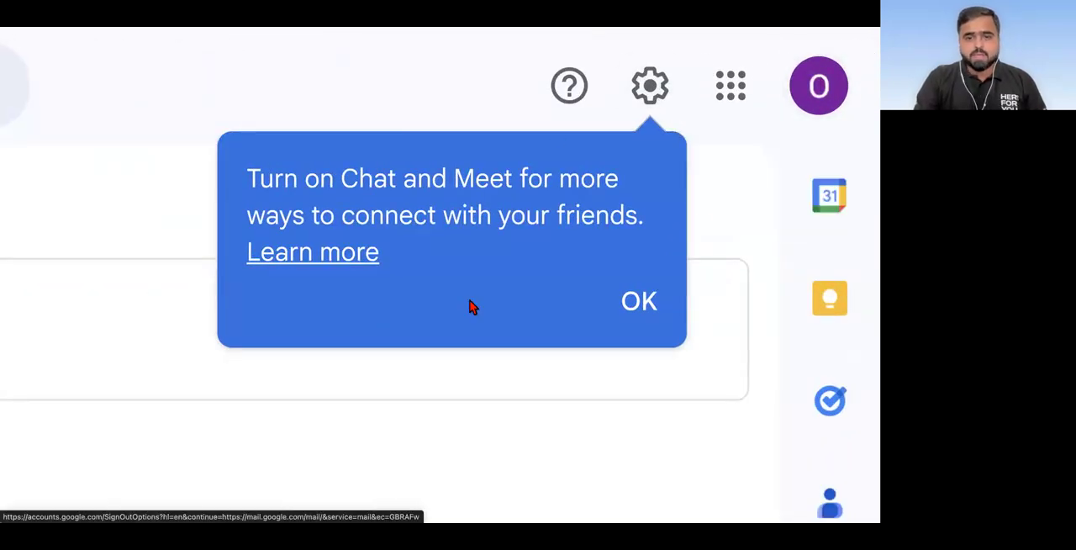
pyautogui.click(637, 306)
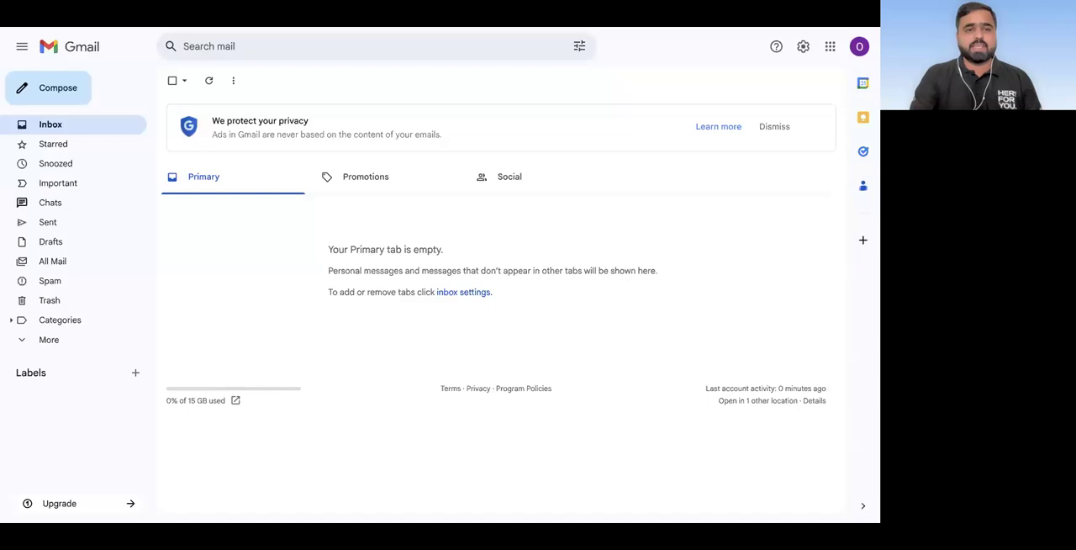
# Step: Open digitalazadi.com/canva in a new browser tab to reach the Canva pricing page
pyautogui.moveTo(370, 28)
pyautogui.press('super+t')
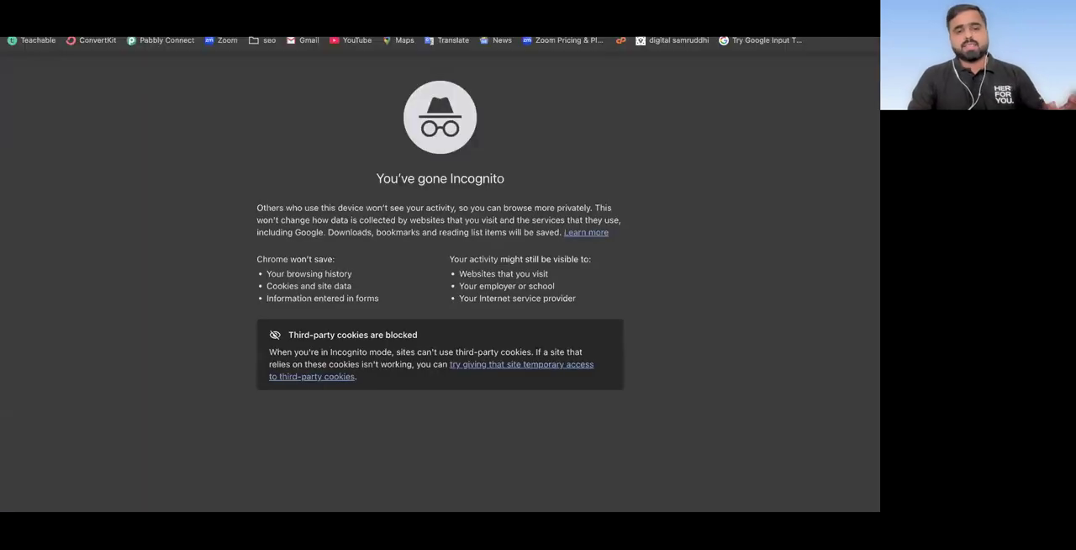
pyautogui.write('dig')
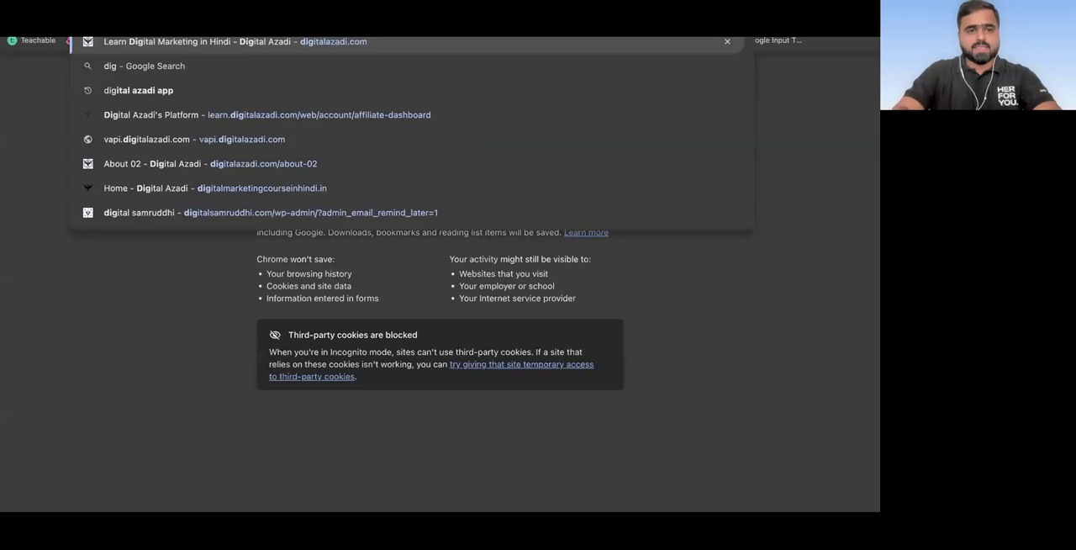
pyautogui.press('Right')
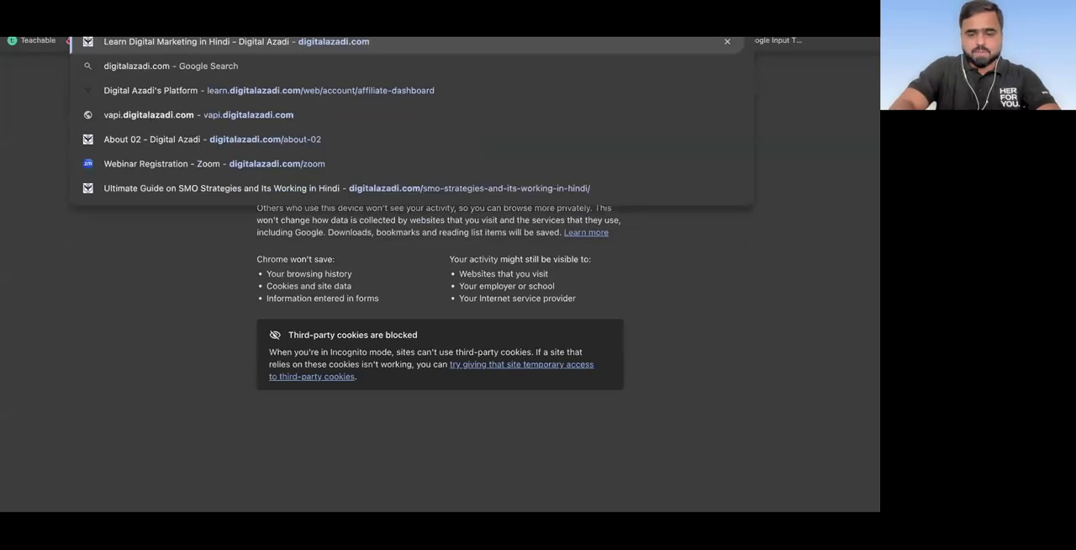
pyautogui.write('.ca')
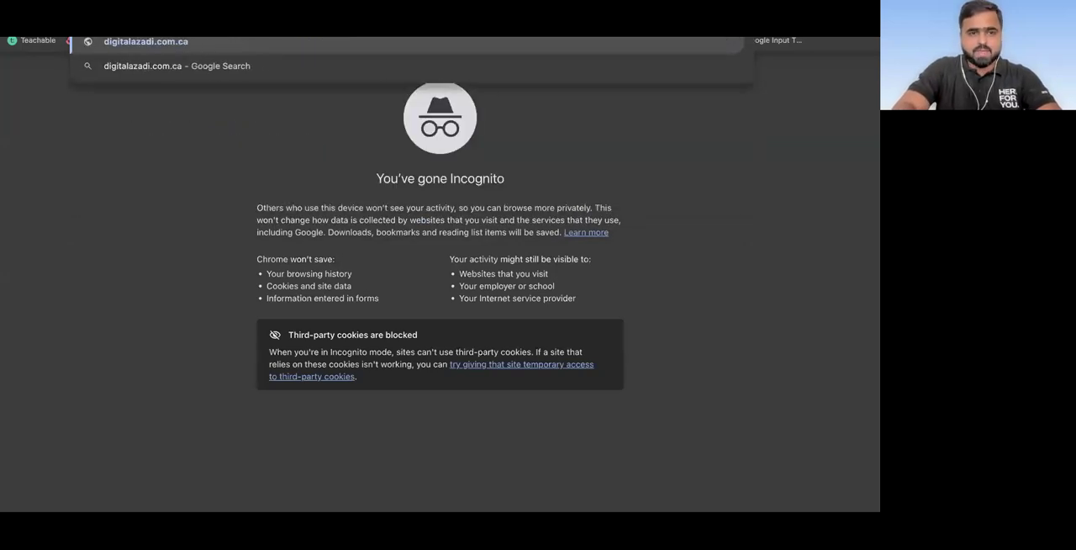
pyautogui.write('nva')
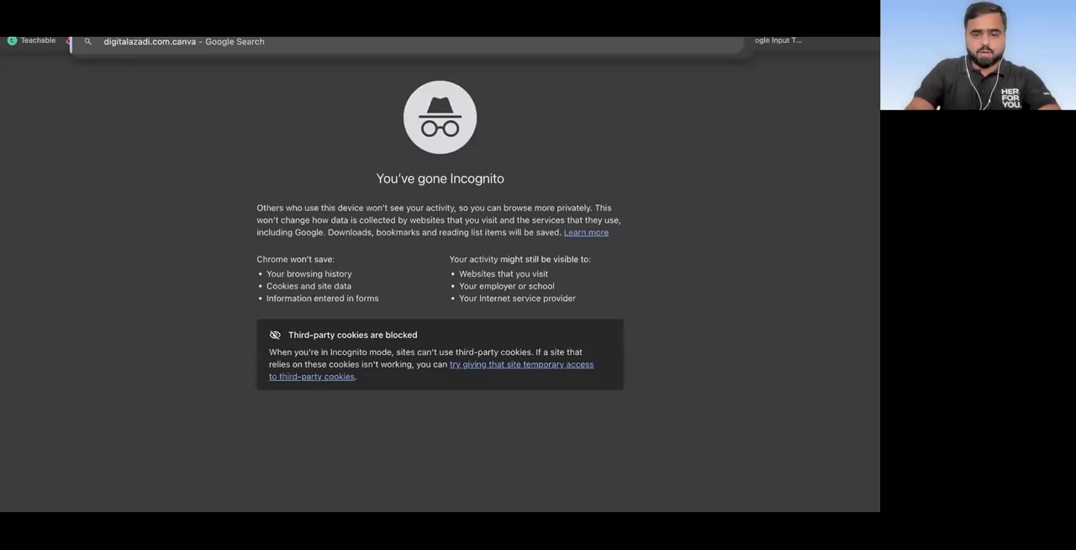
pyautogui.press('Left')
pyautogui.press('Left')
pyautogui.press('Left')
pyautogui.press('Left')
pyautogui.press('Left')
pyautogui.write('/')
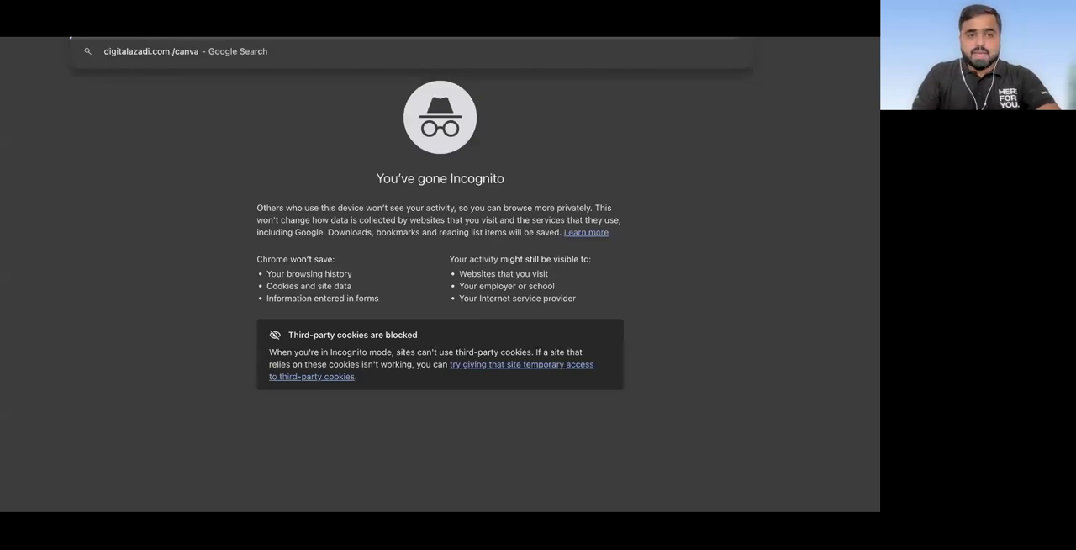
pyautogui.press('BackSpace')
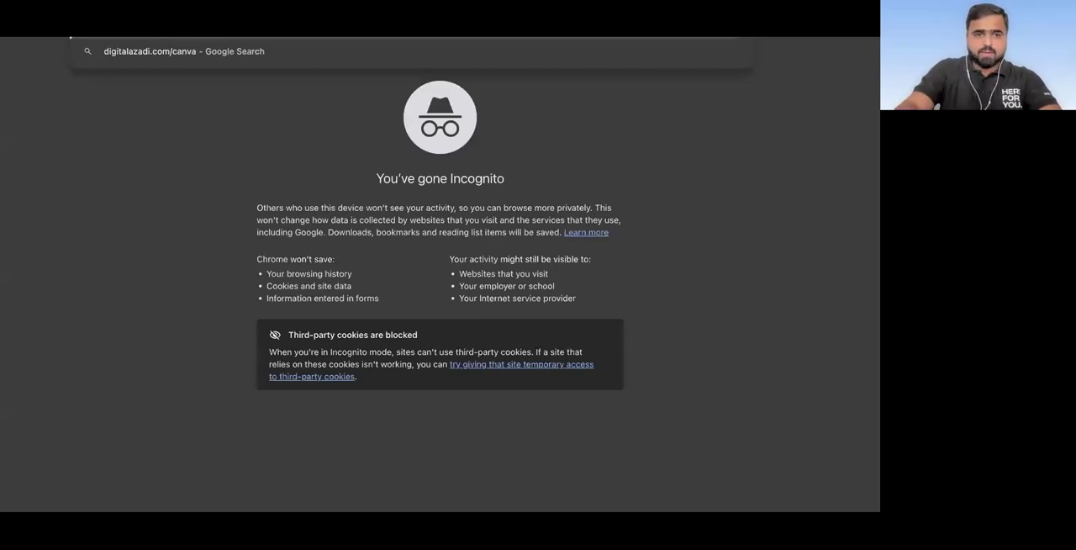
pyautogui.press('Return')
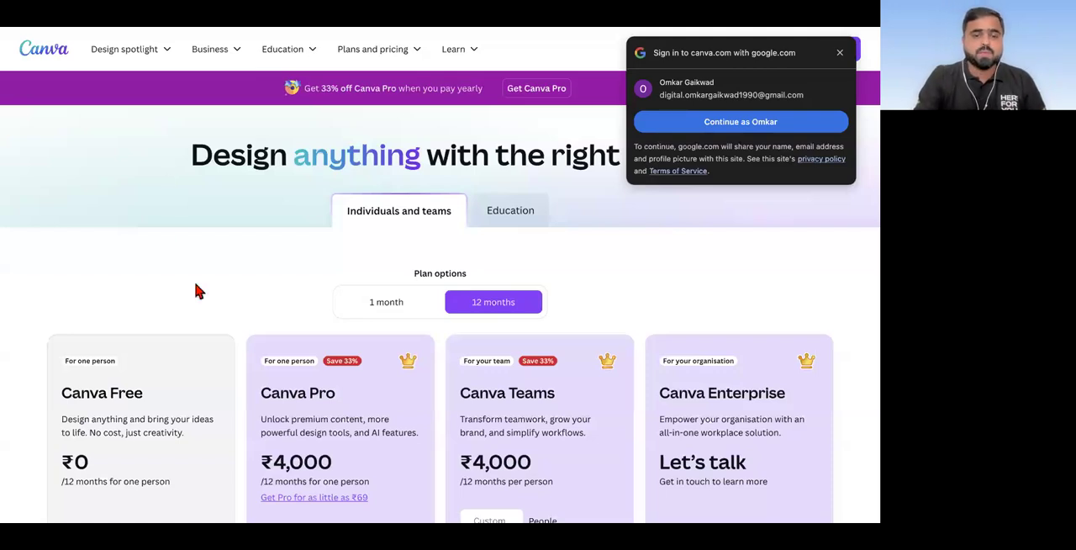
# Step: Examine the 12-month prices and features of the Canva Free and Canva Pro plans
pyautogui.scroll(-3, 195, 291)
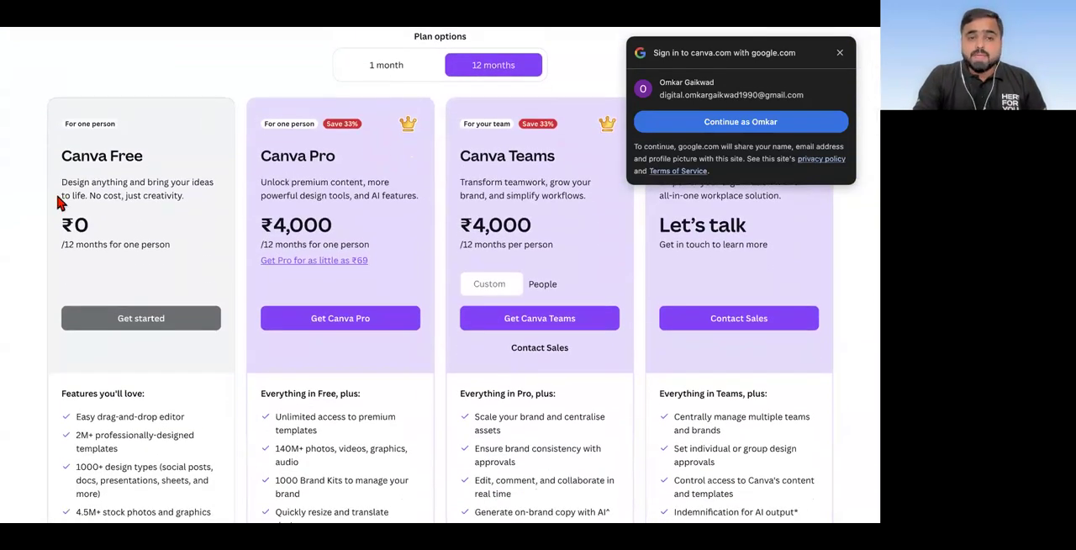
pyautogui.scroll(5, 26, 206)
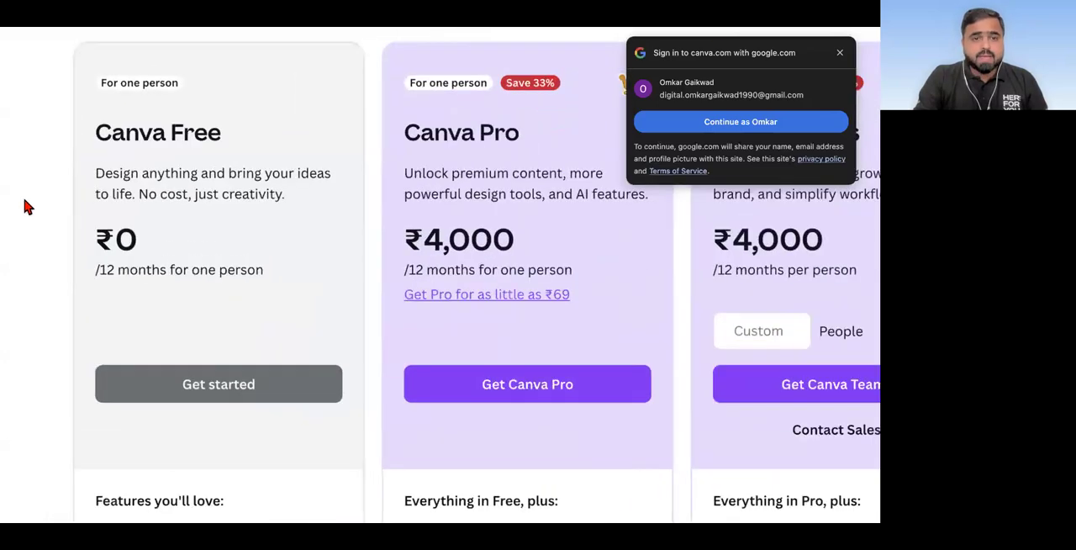
pyautogui.scroll(-2, 25, 206)
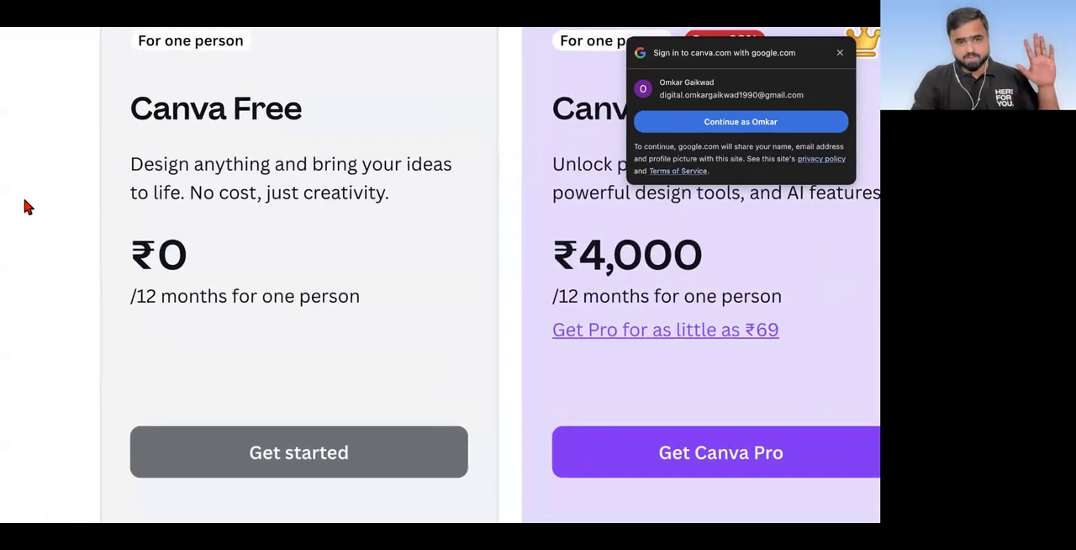
pyautogui.scroll(-4, 329, 157)
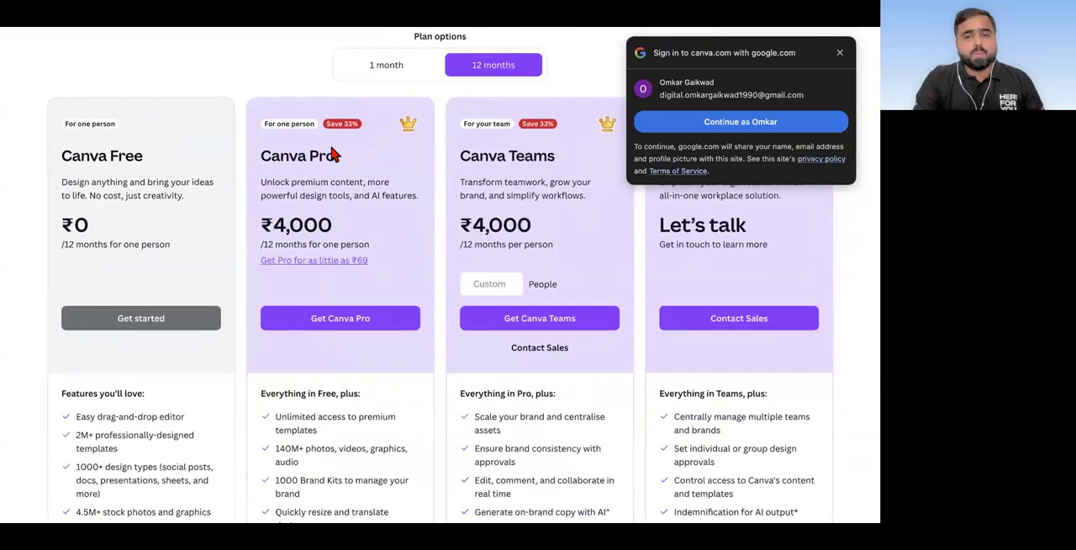
pyautogui.scroll(4, 332, 148)
pyautogui.scroll(-5, 331, 148)
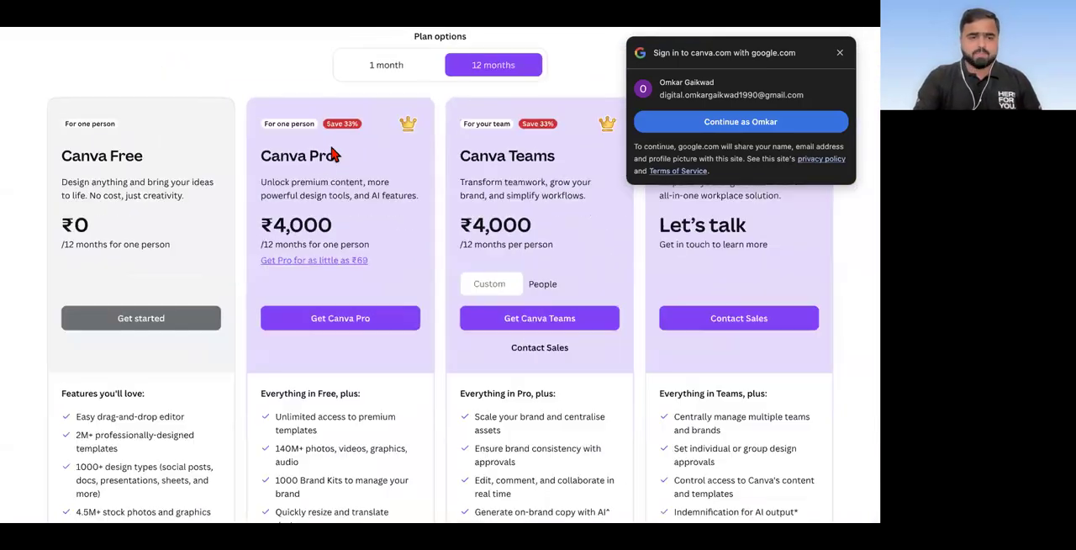
pyautogui.scroll(-1, 97, 253)
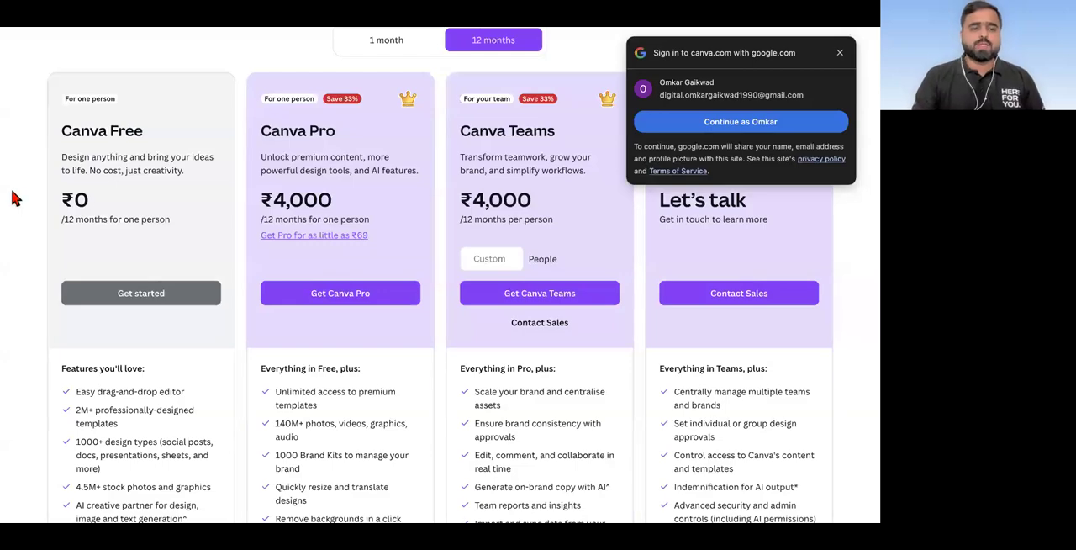
pyautogui.scroll(5, 12, 194)
pyautogui.scroll(-3, 233, 297)
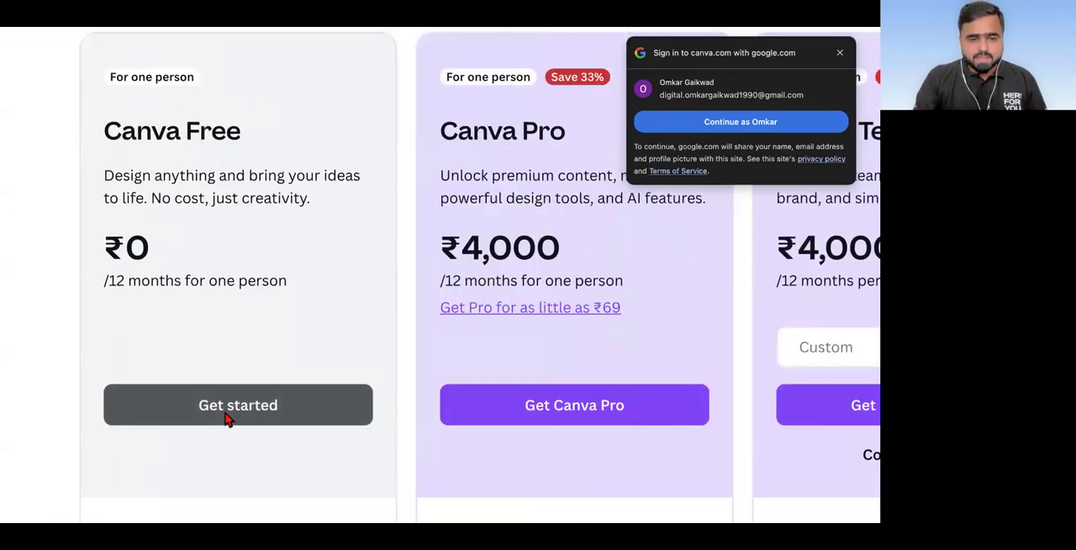
pyautogui.scroll(-3, 226, 419)
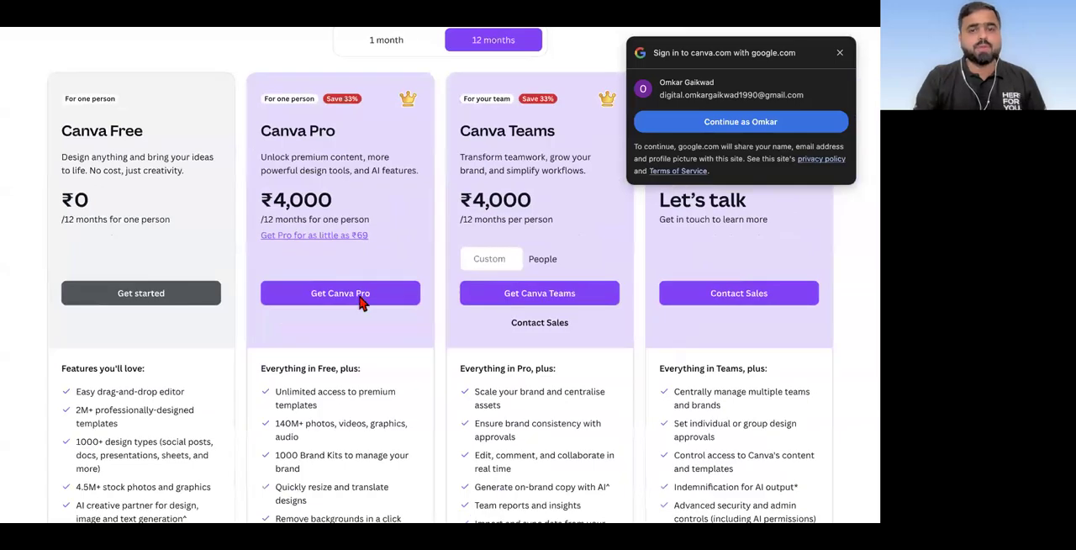
# Step: Switch the plan options to 1 month and compare the monthly prices of the Canva Free and Pro plans
pyautogui.scroll(1, 360, 291)
pyautogui.click(405, 106)
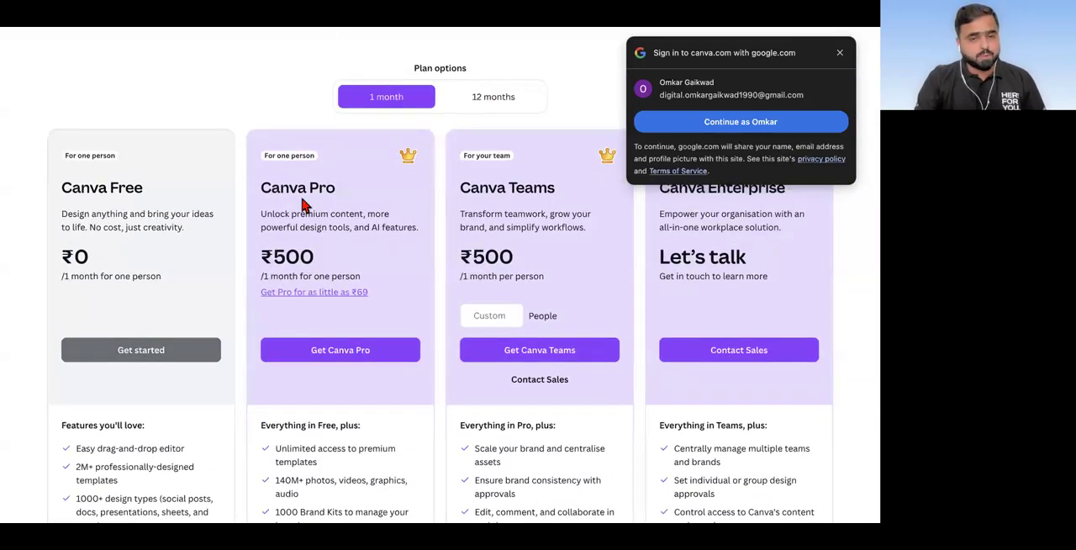
pyautogui.scroll(5, 316, 250)
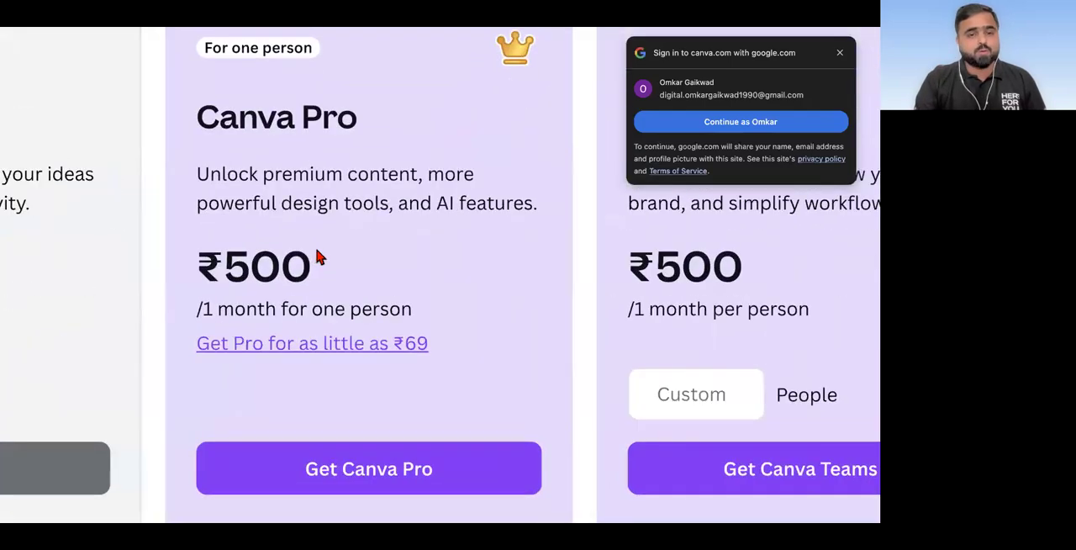
pyautogui.scroll(-5, 318, 257)
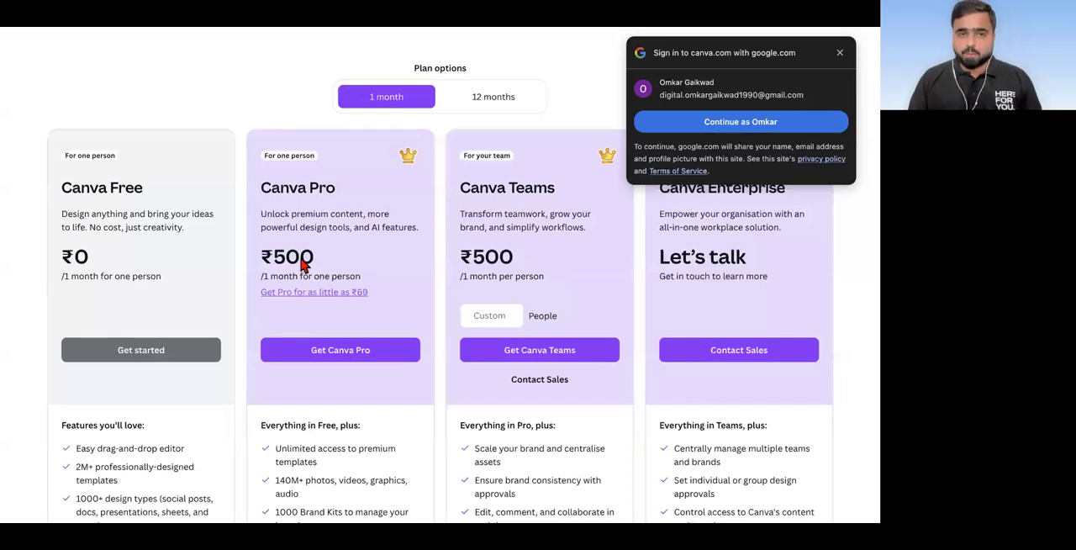
pyautogui.scroll(5, 303, 263)
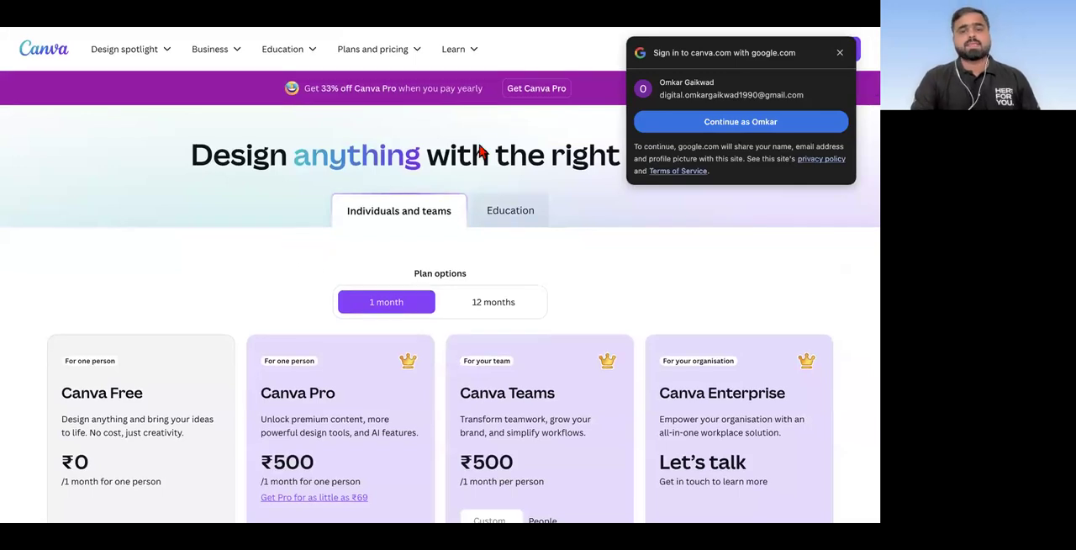
pyautogui.scroll(-5, 202, 279)
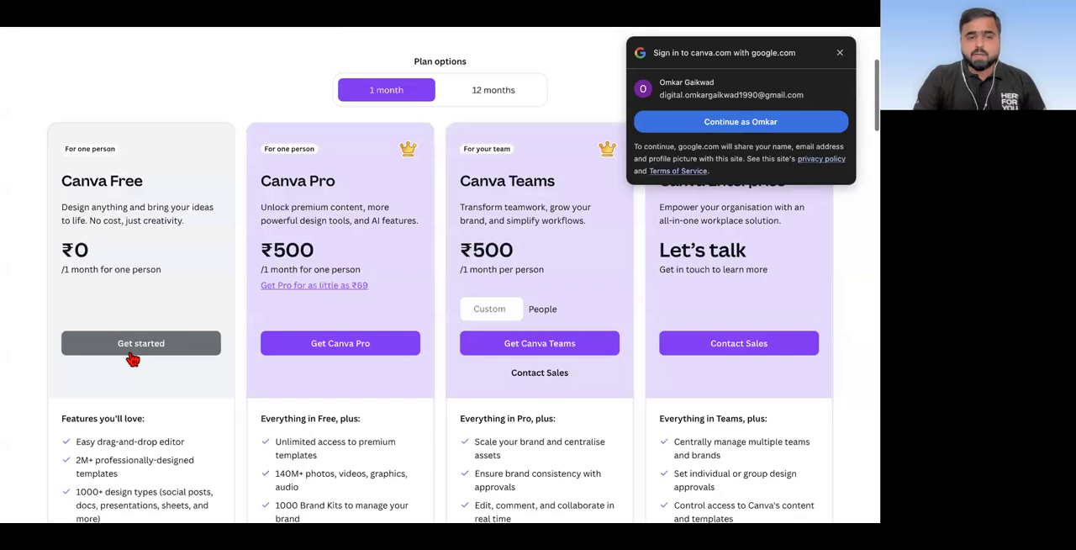
pyautogui.click(130, 352)
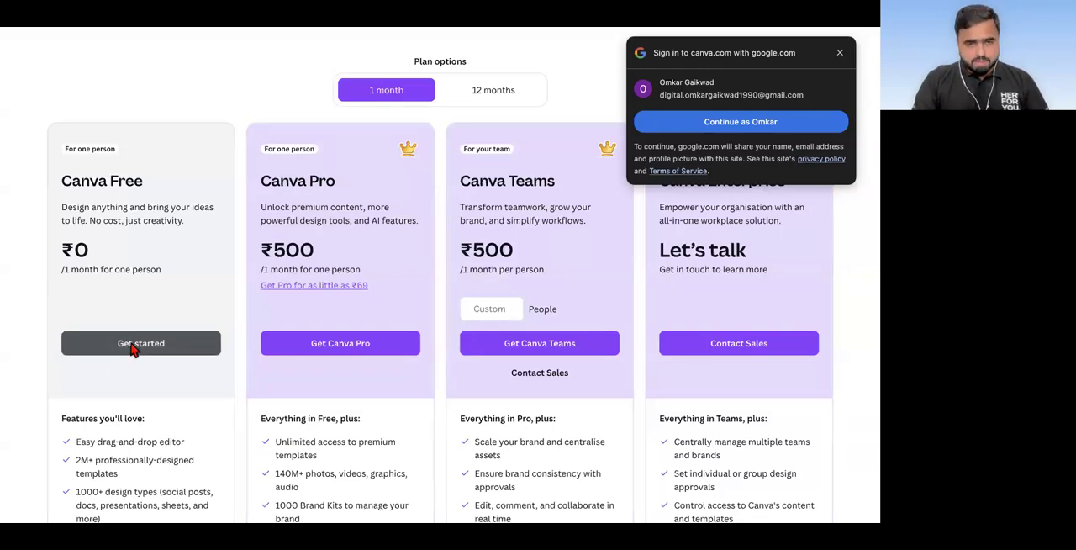
pyautogui.scroll(5, 53, 349)
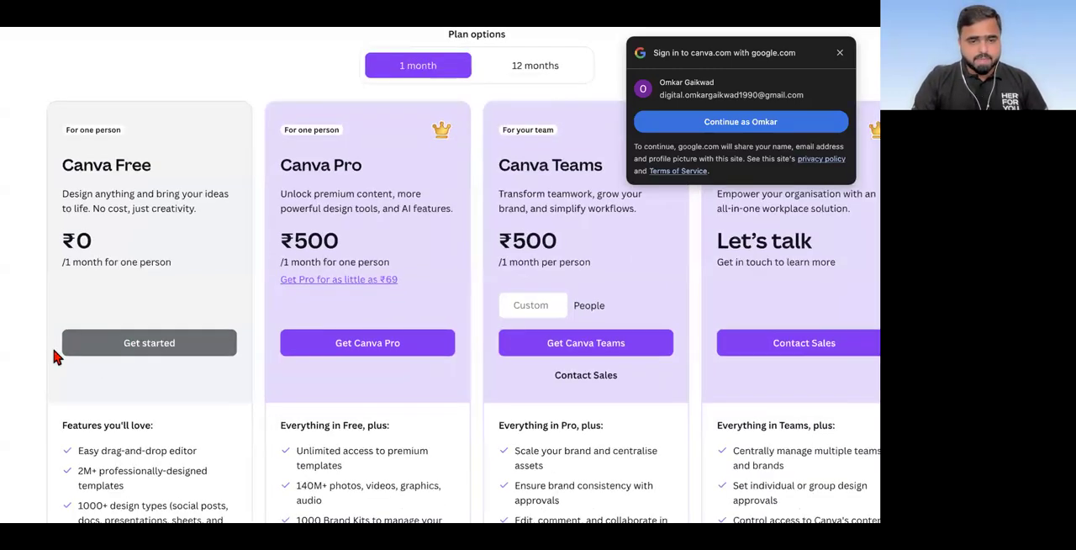
pyautogui.scroll(-5, 255, 347)
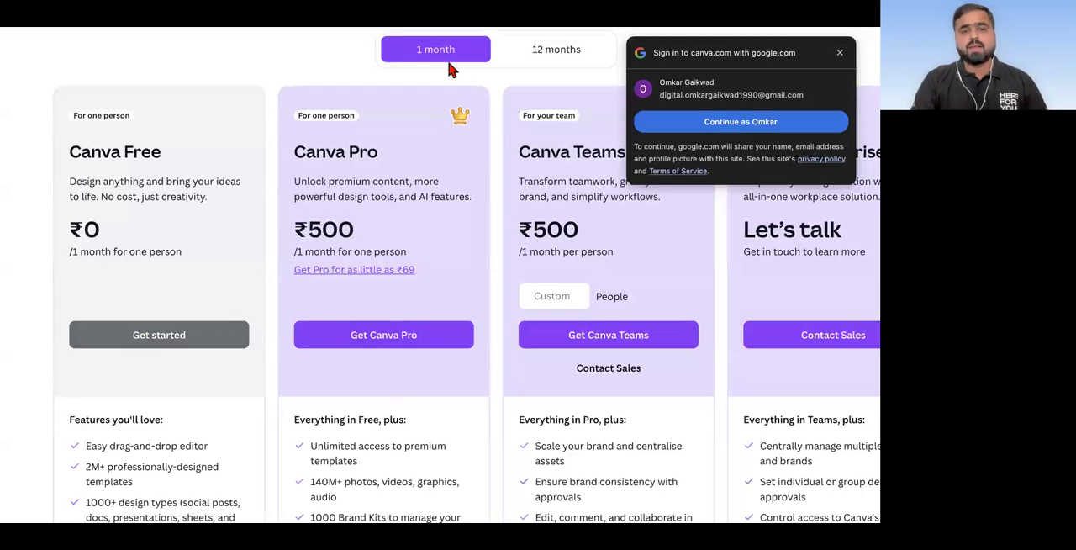
pyautogui.press('super+t')
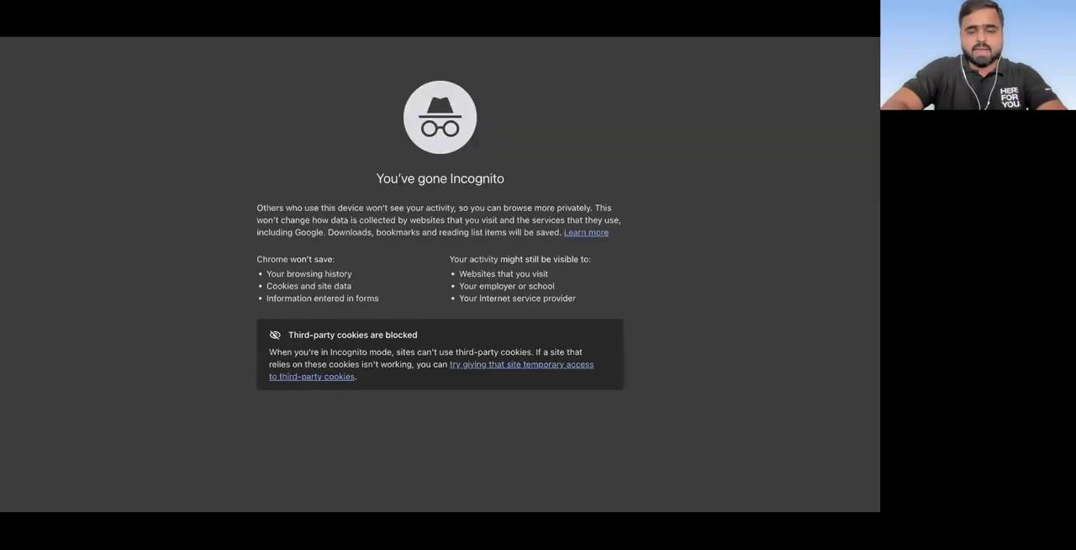
pyautogui.write('digitalazadi.com/ca')
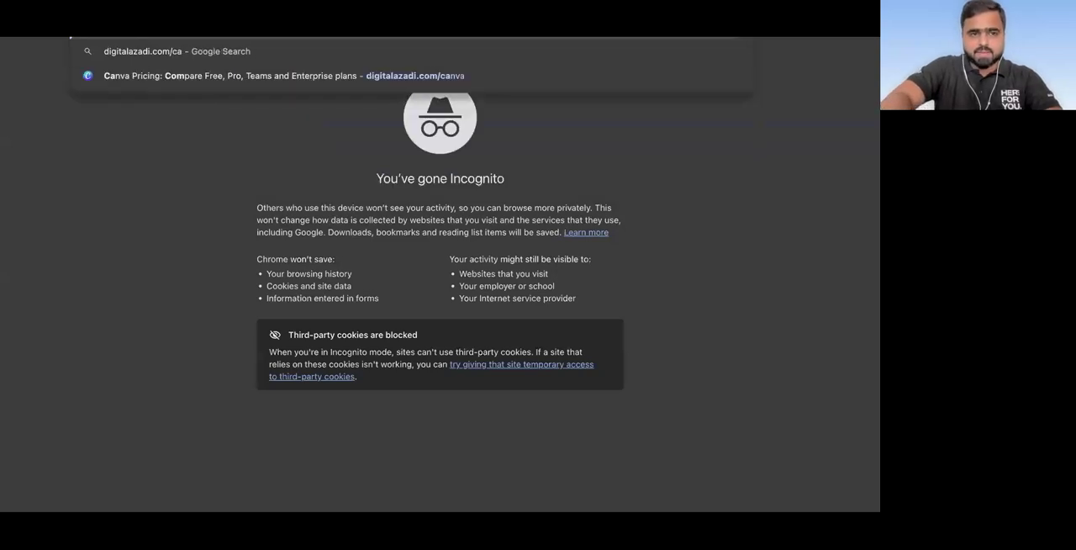
pyautogui.write('nva')
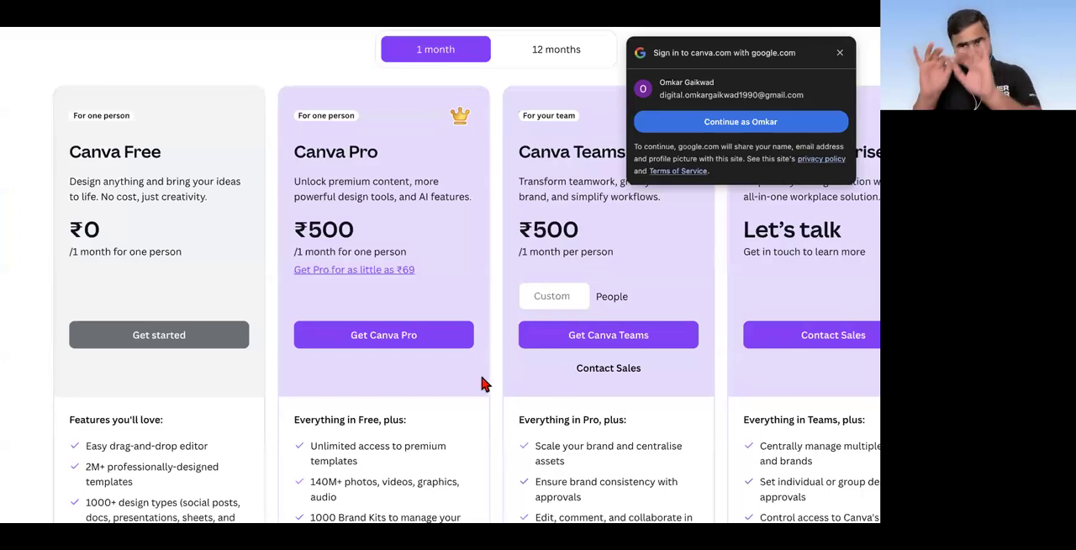
# Step: Start signing up for the Canva Free plan, and check in Gmail which Google account is signed in
pyautogui.click(172, 338)
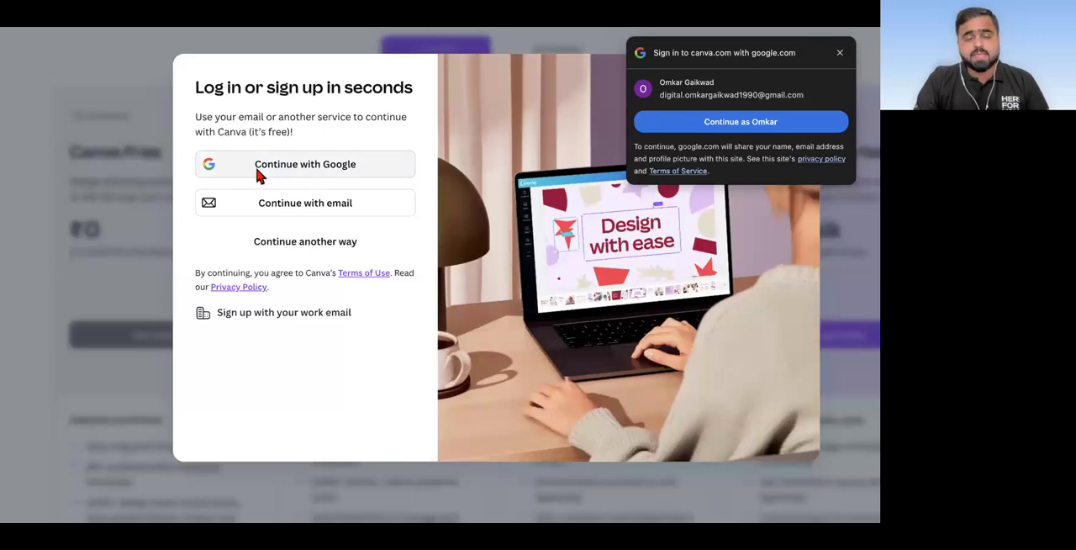
pyautogui.scroll(5, 257, 169)
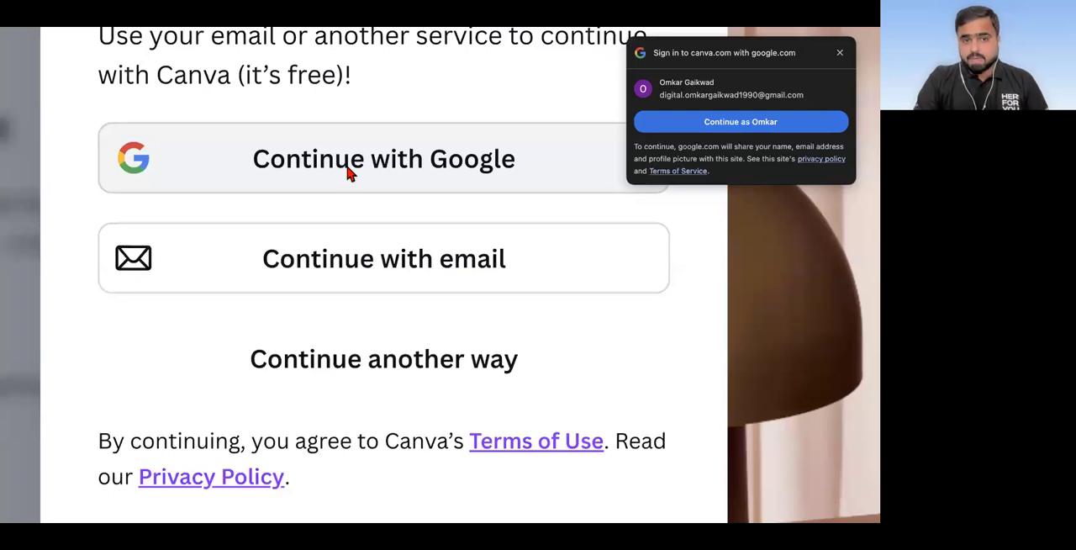
pyautogui.scroll(-5, 350, 174)
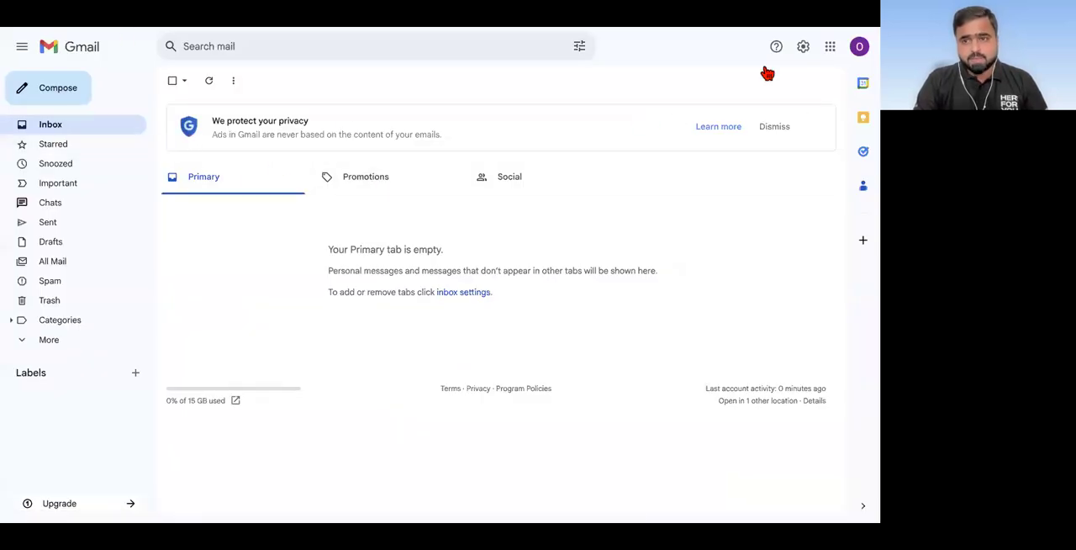
pyautogui.click(859, 51)
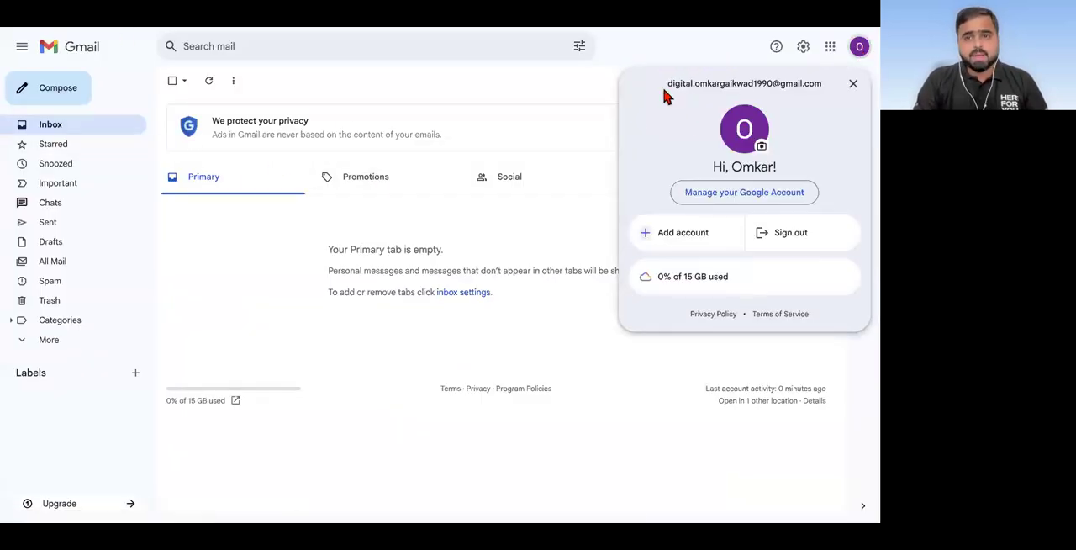
pyautogui.moveTo(658, 84); pyautogui.dragTo(817, 82)
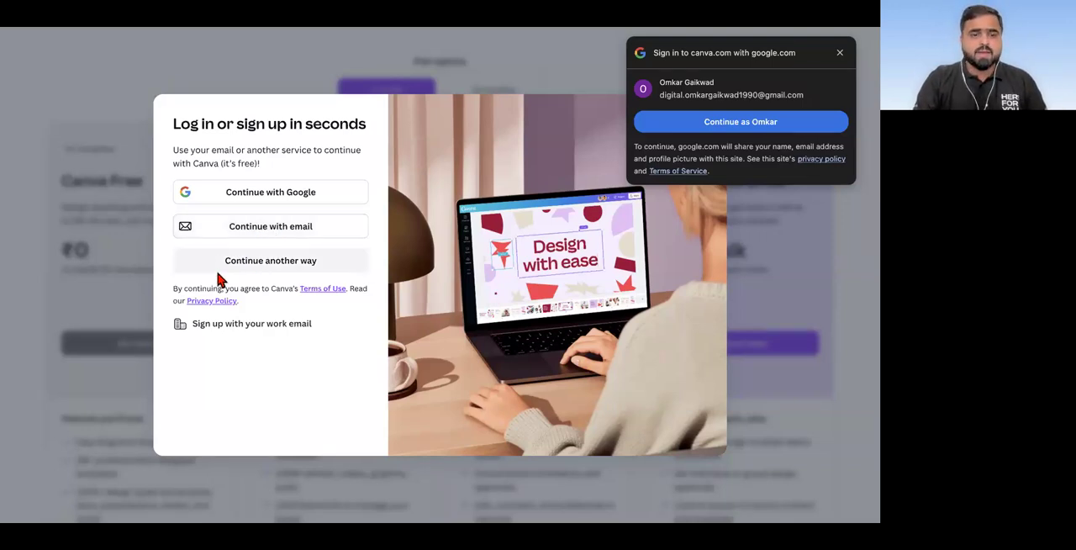
# Step: Sign up to Canva with the new Google account and allow Canva to access its name, profile picture and email address
pyautogui.click(267, 196)
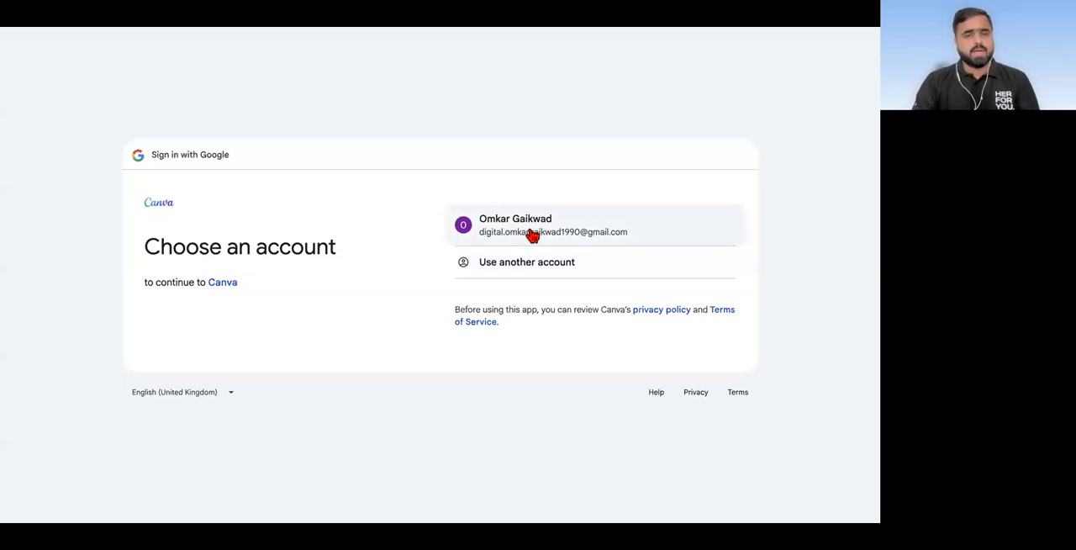
pyautogui.click(530, 232)
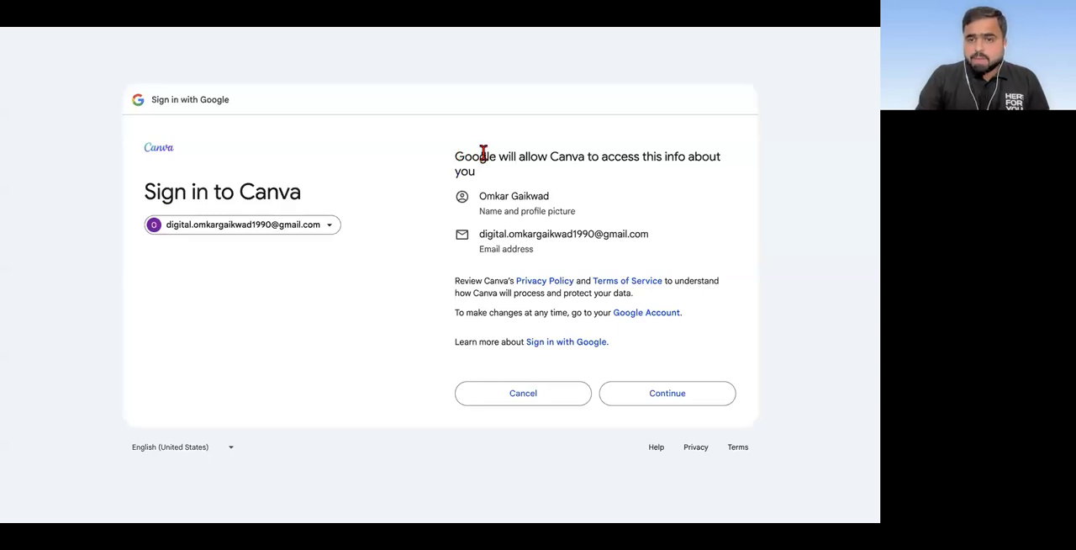
pyautogui.moveTo(455, 155); pyautogui.dragTo(537, 178)
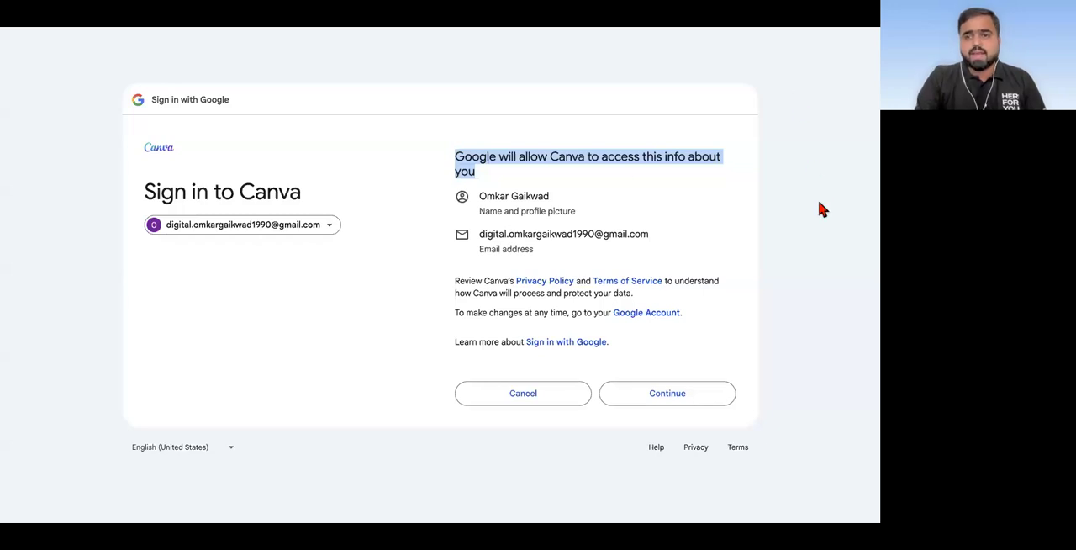
pyautogui.click(680, 395)
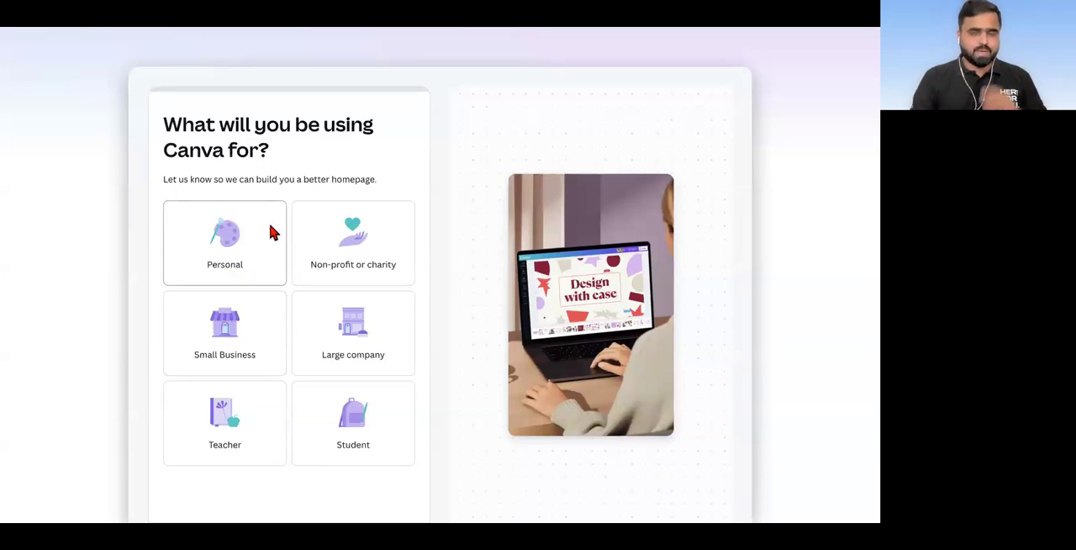
# Step: Complete Canva's onboarding for Personal use, skipping the Pro upgrade, switching on Train AI with your content and skipping that last page
pyautogui.click(217, 250)
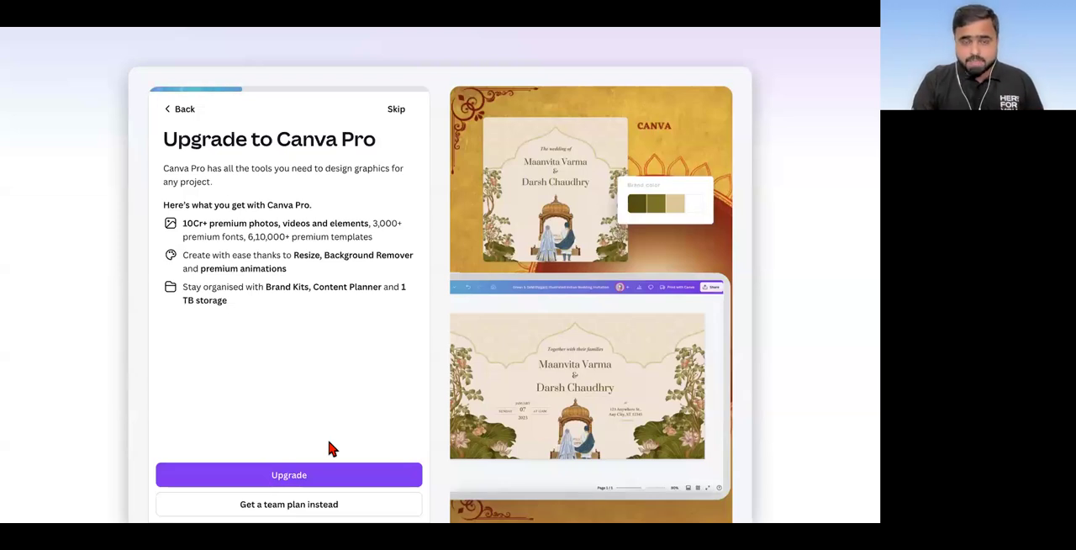
pyautogui.click(400, 115)
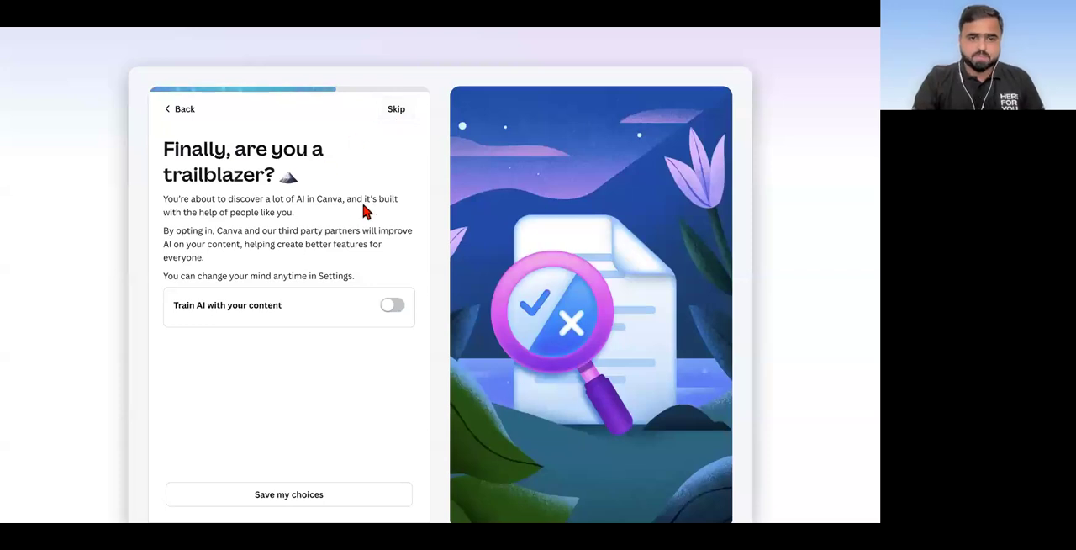
pyautogui.click(394, 307)
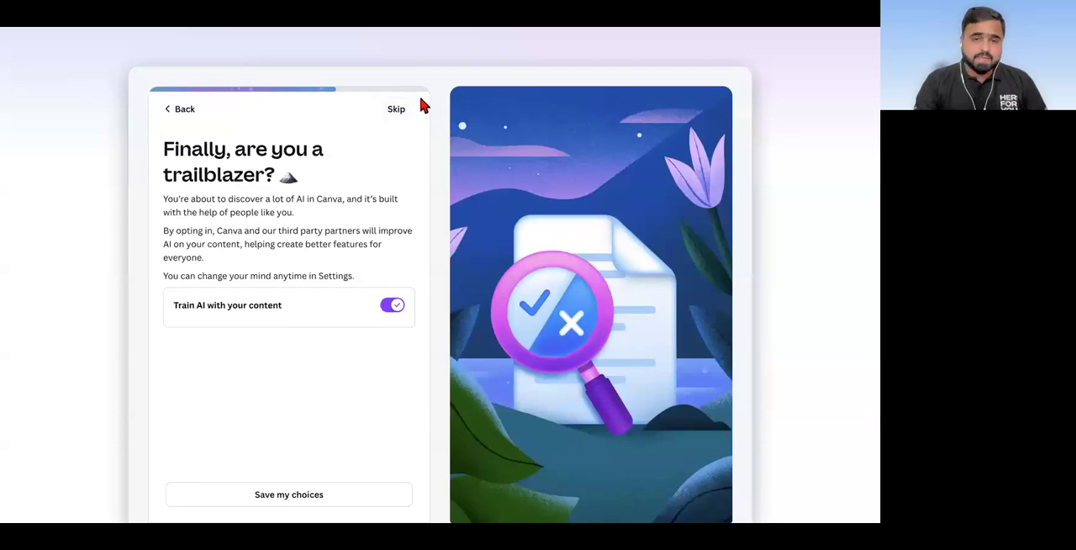
pyautogui.click(396, 110)
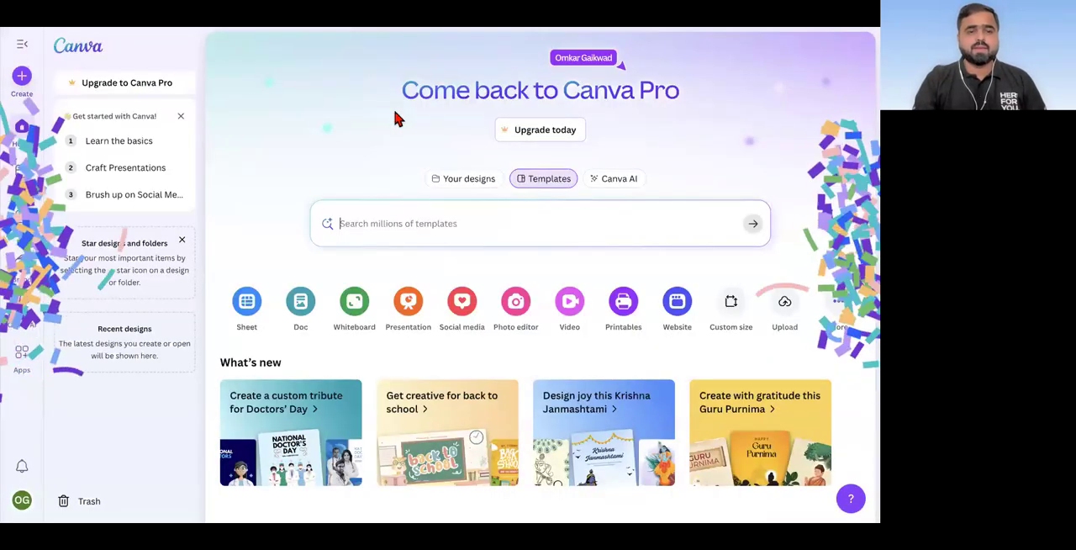
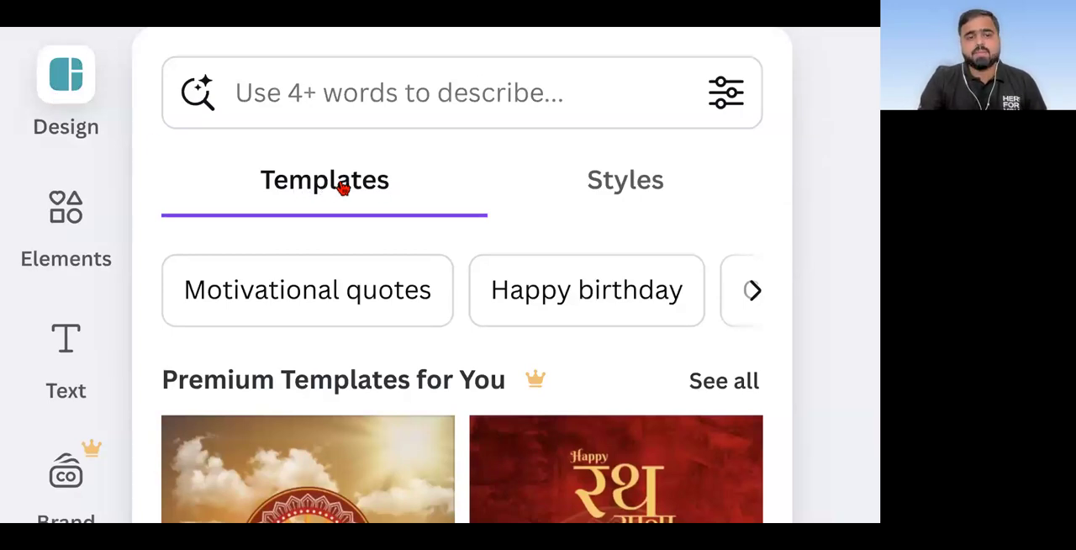
# Step: Look through the available elements, such as shapes, graphics and stickers, and open the text options
pyautogui.click(55, 214)
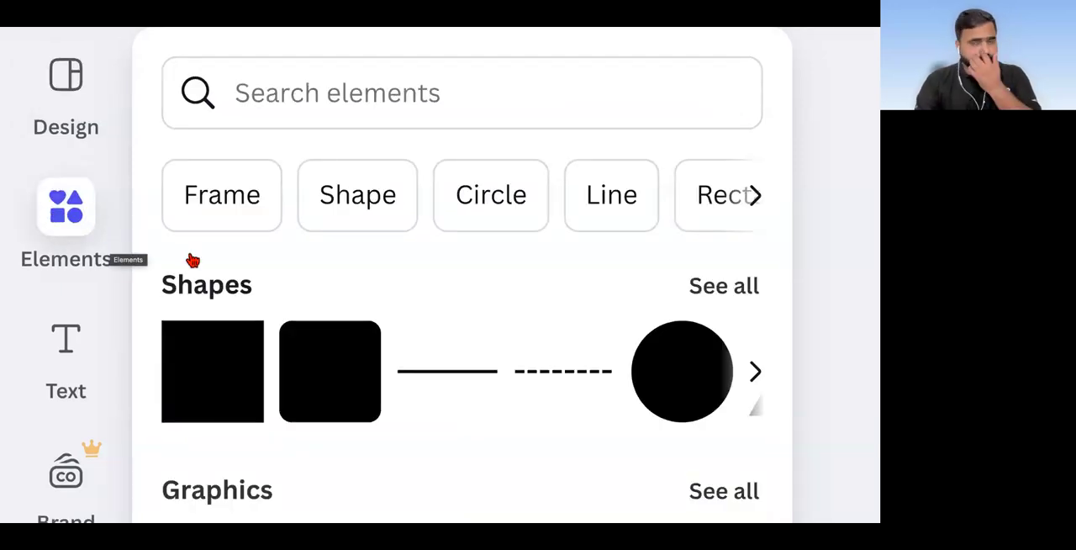
pyautogui.scroll(-5, 193, 262)
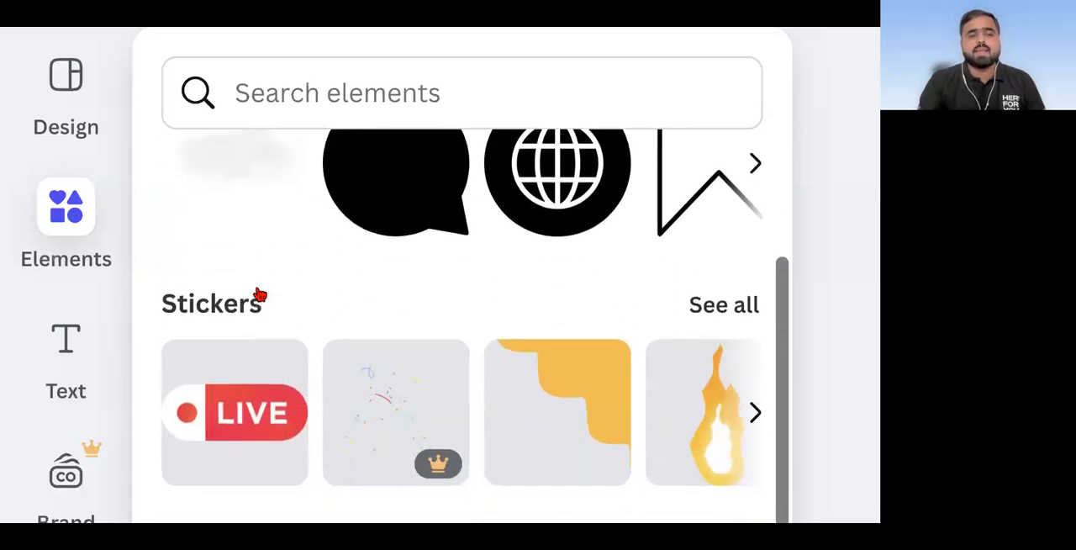
pyautogui.scroll(-3, 258, 294)
pyautogui.click(59, 341)
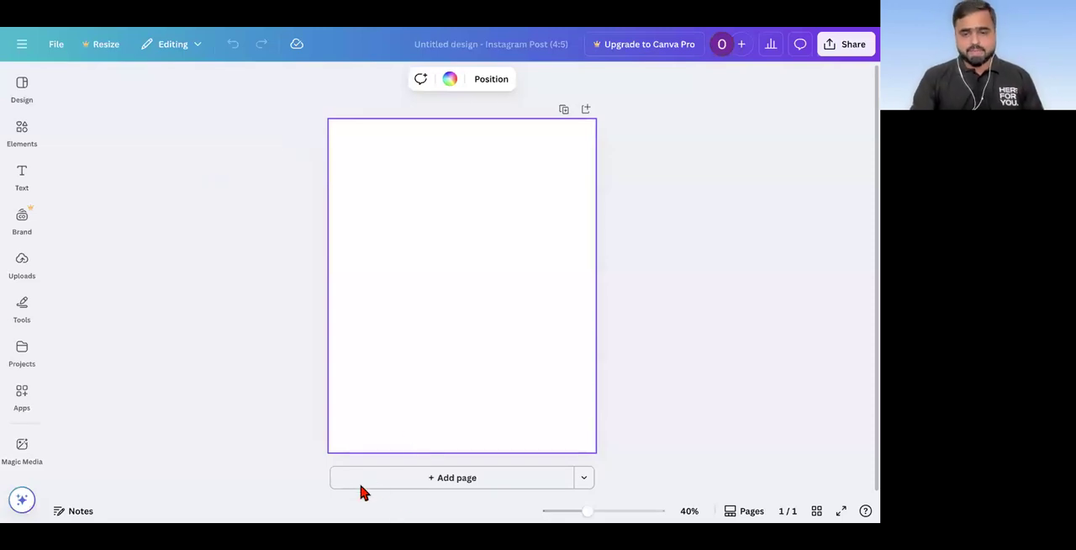
# Step: Search the design templates for "guru pornima post"
pyautogui.click(19, 99)
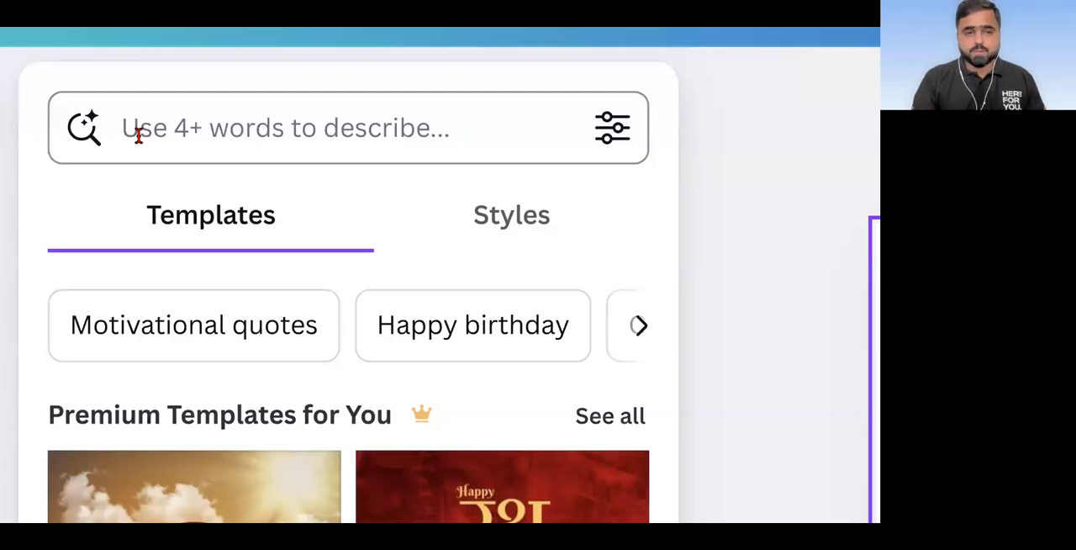
pyautogui.click(248, 128)
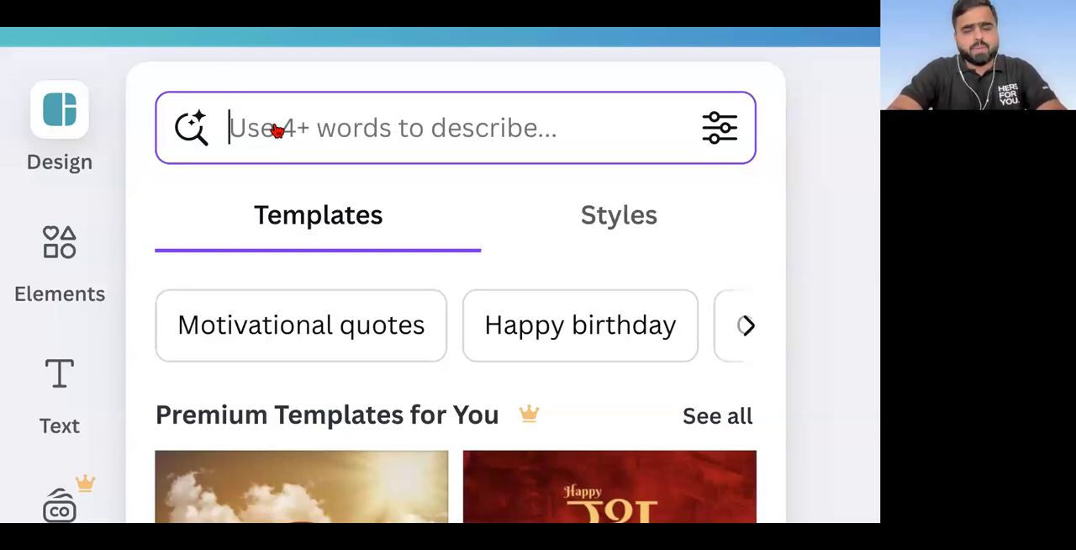
pyautogui.write('gu')
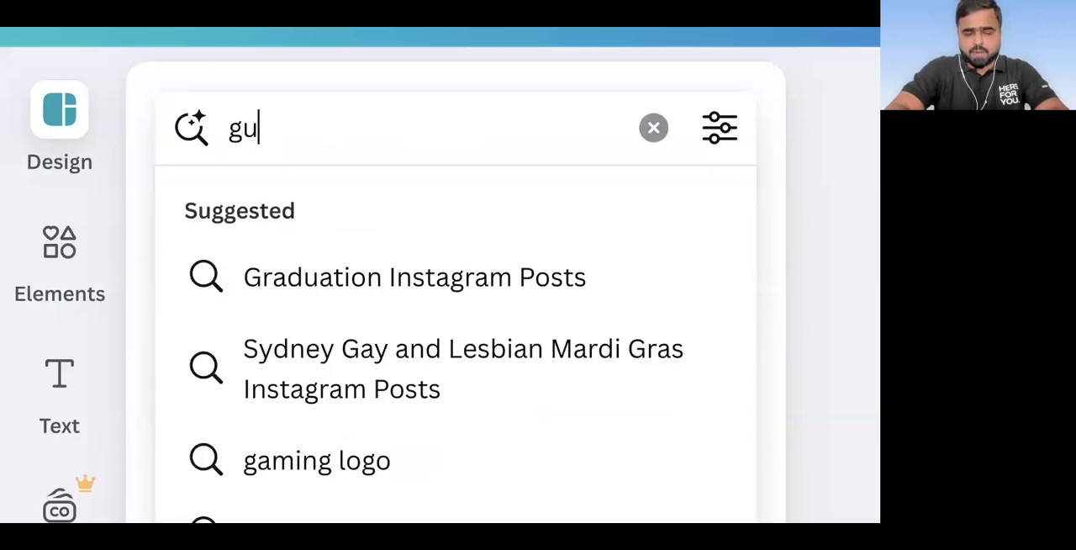
pyautogui.write('ru po')
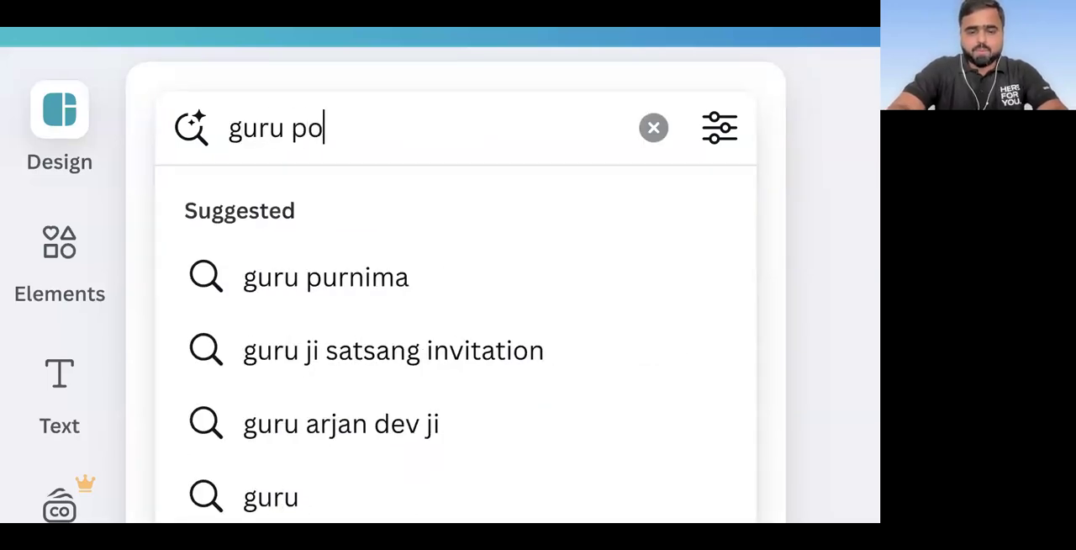
pyautogui.write('rni')
pyautogui.press('Down')
pyautogui.press('Down')
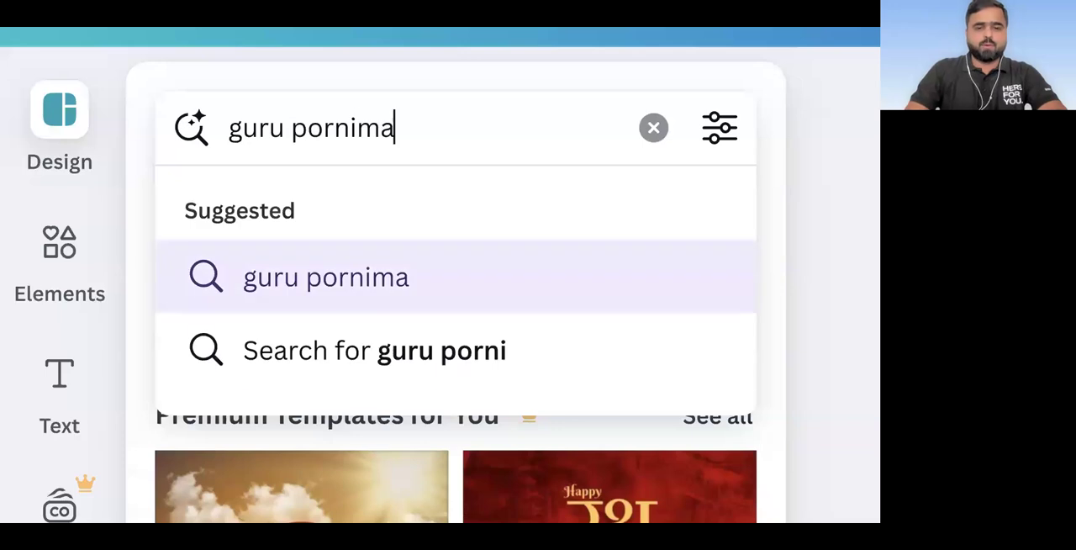
pyautogui.press('Up')
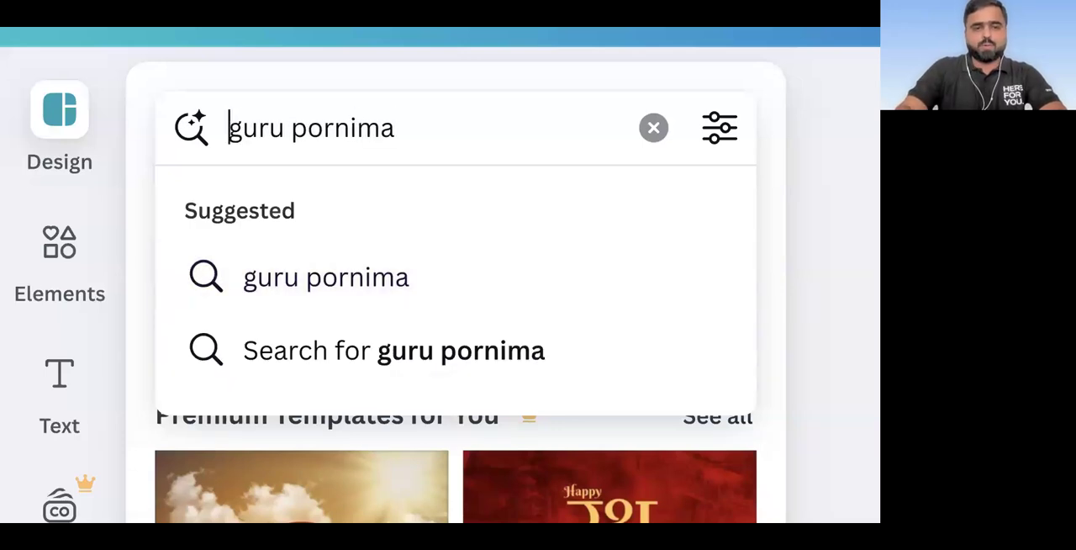
pyautogui.write('post')
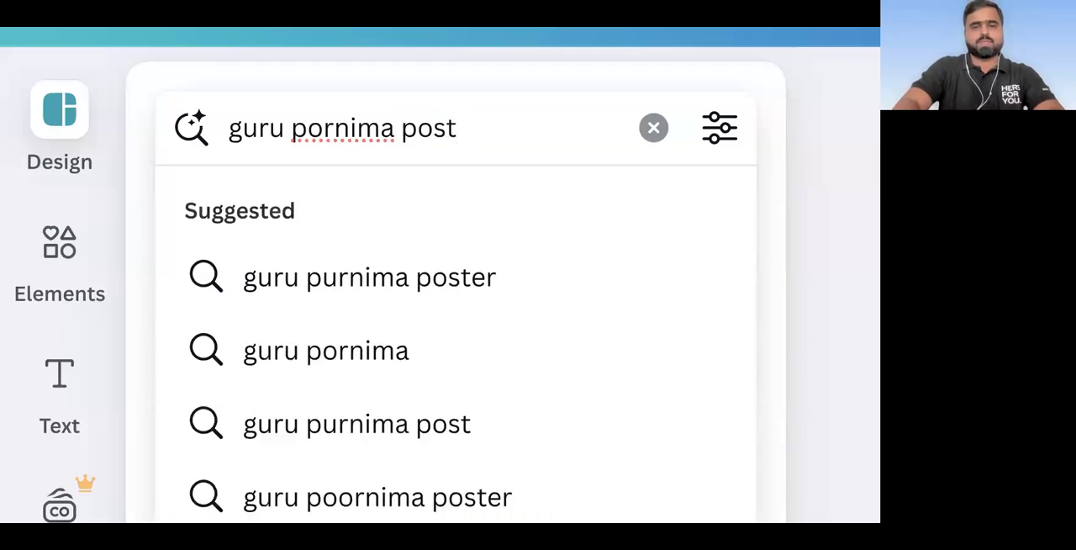
pyautogui.press('Return')
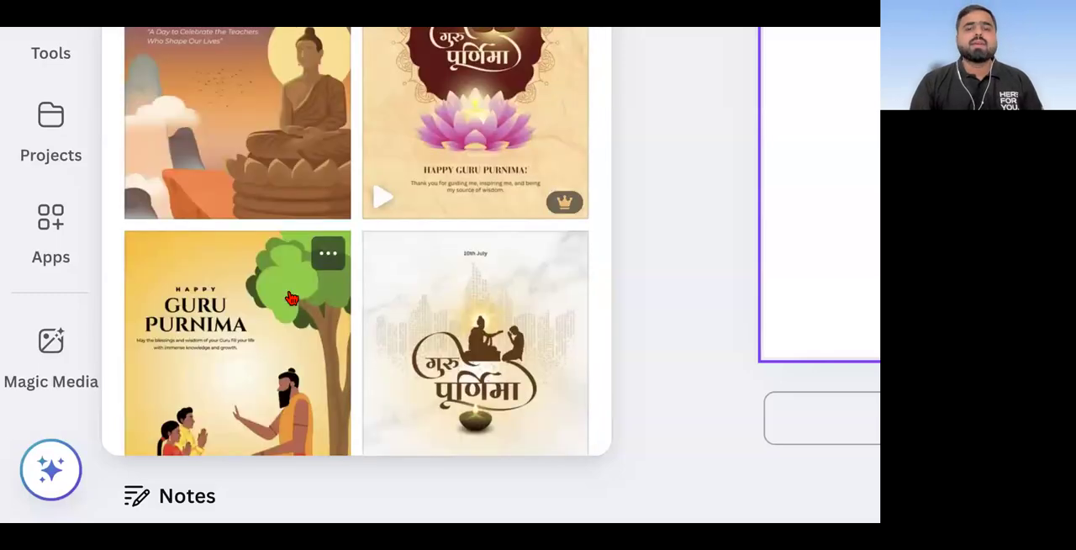
# Step: Browse the Guru Purnima template results and compare the free templates with those marked Pro
pyautogui.scroll(-3, 291, 298)
pyautogui.scroll(2, 292, 297)
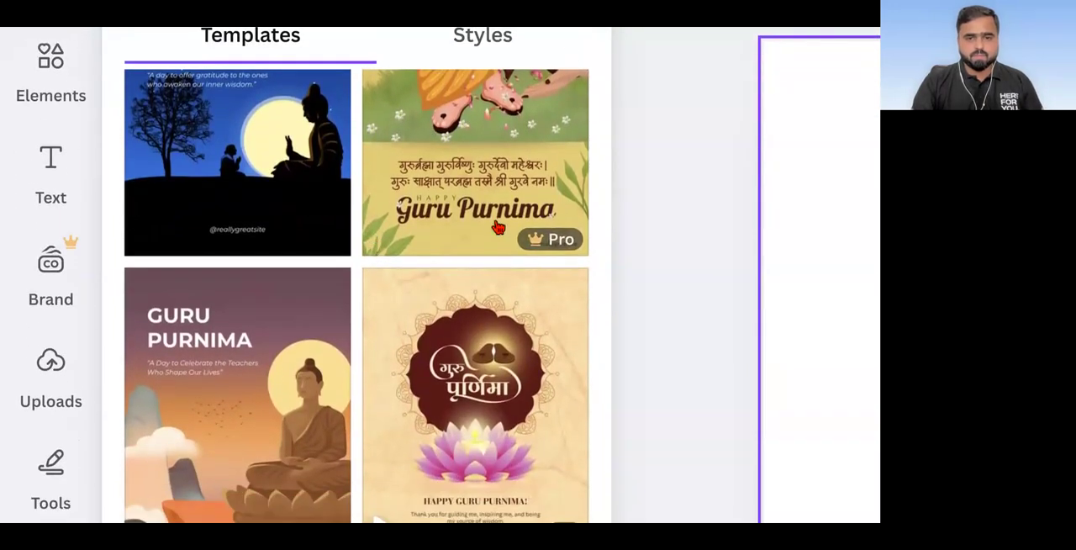
pyautogui.scroll(-3, 487, 300)
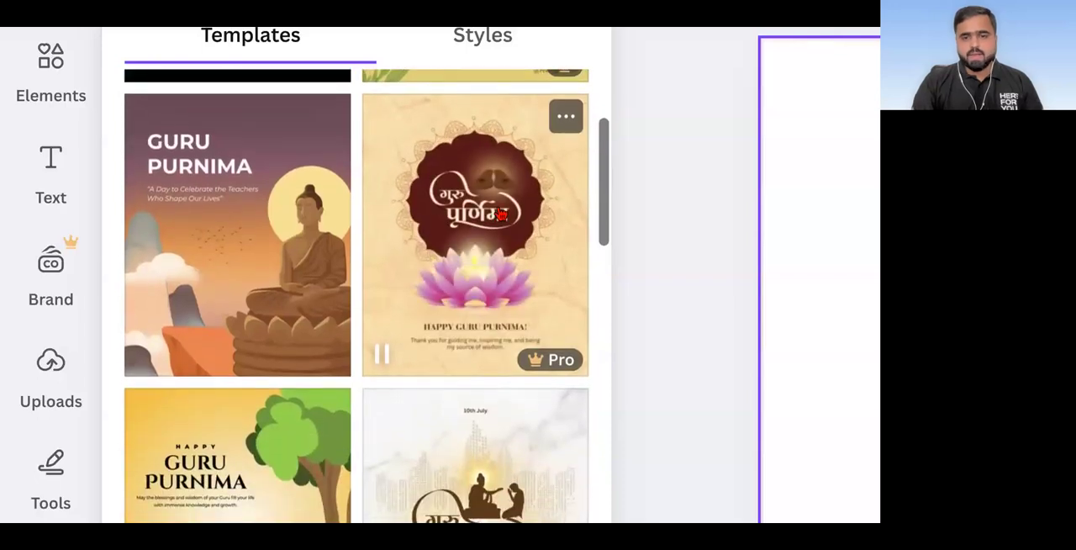
pyautogui.moveTo(553, 368)
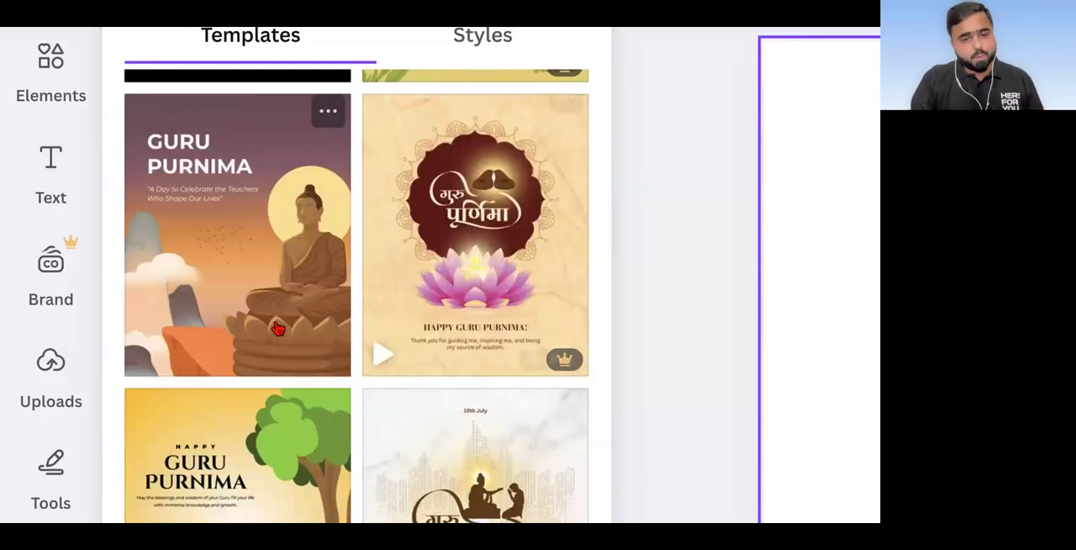
pyautogui.scroll(-3, 308, 318)
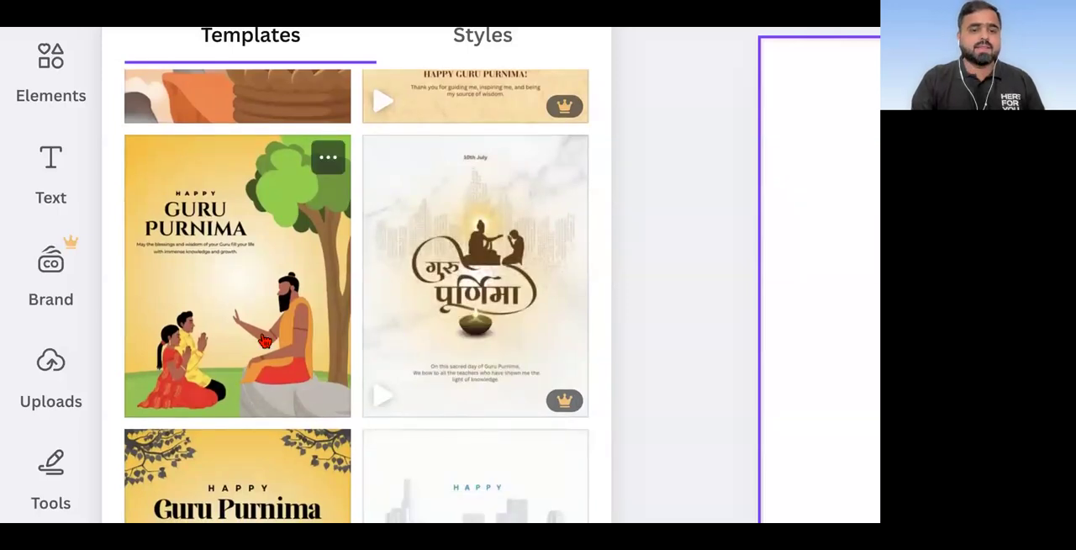
pyautogui.scroll(-3, 263, 341)
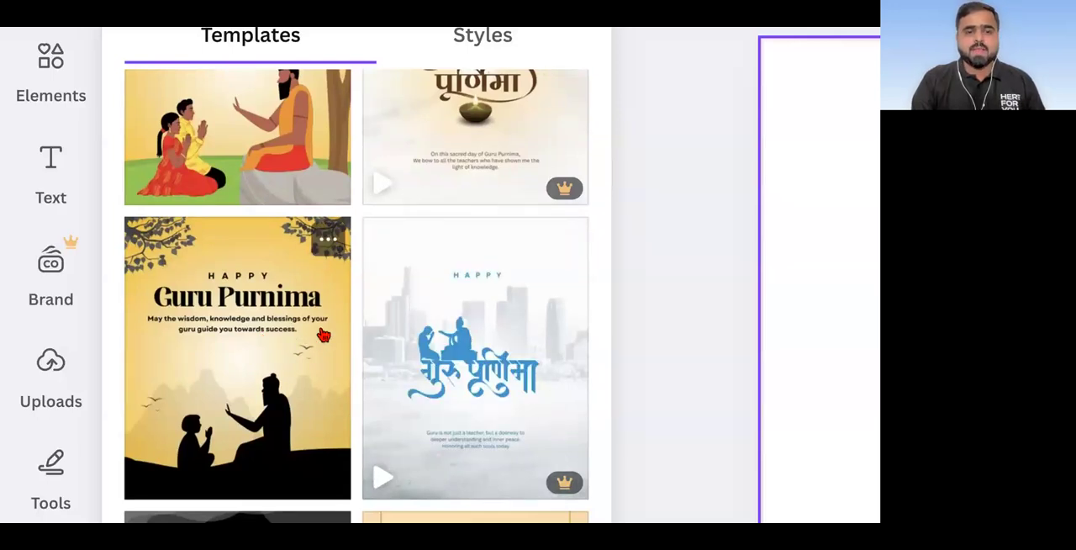
pyautogui.scroll(1, 318, 345)
pyautogui.scroll(-1, 313, 352)
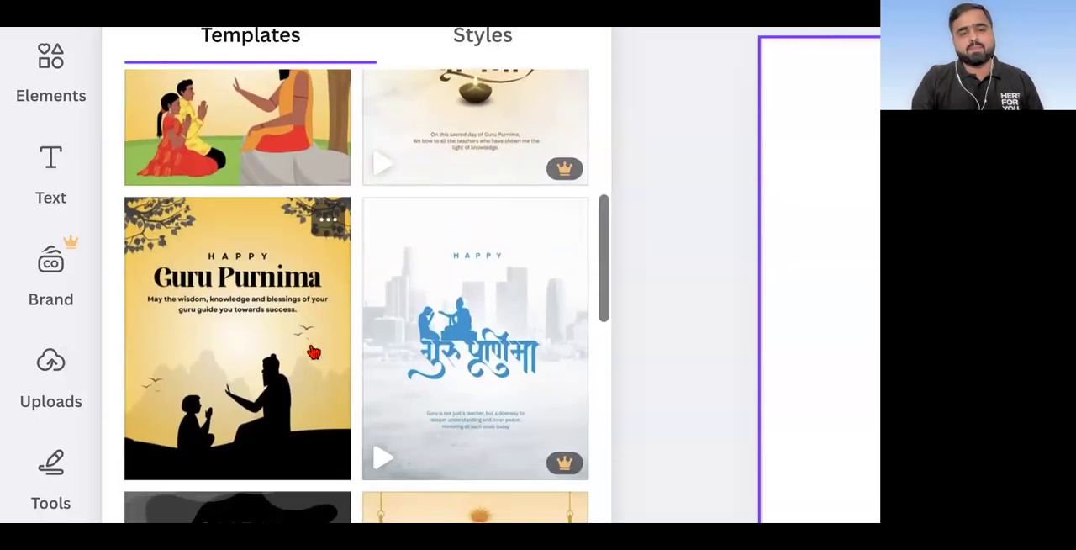
pyautogui.scroll(-3, 312, 351)
pyautogui.scroll(1, 313, 351)
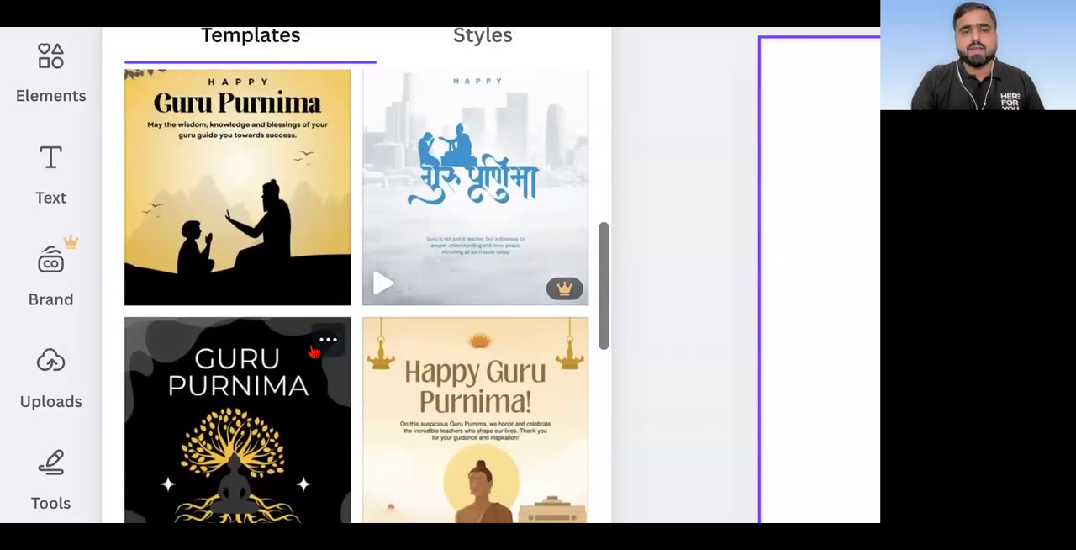
pyautogui.scroll(1, 313, 352)
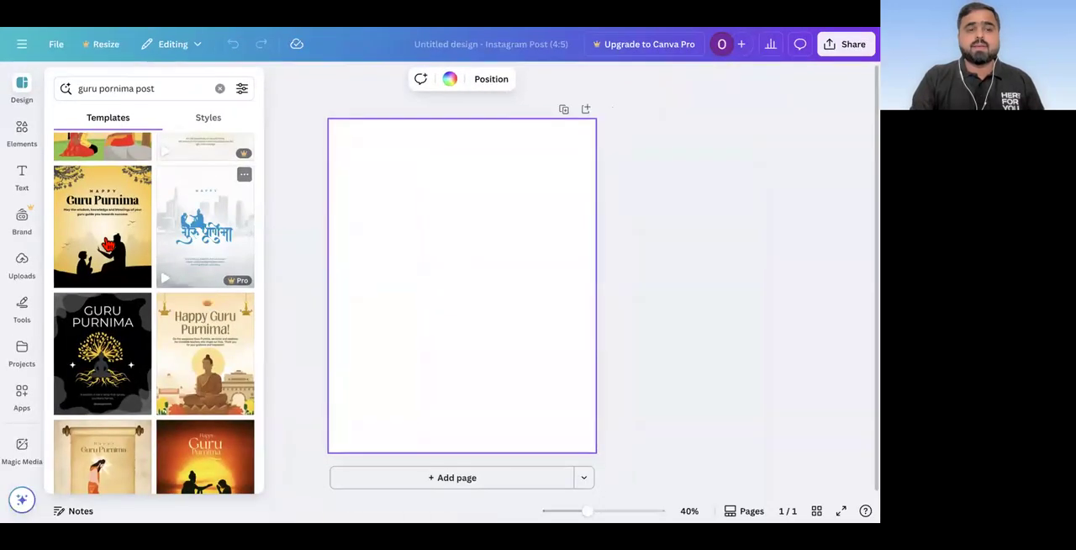
# Step: Apply the free yellow Happy Guru Purnima template with the black guru and child silhouettes to the blank page, and inspect its text up close
pyautogui.click(107, 245)
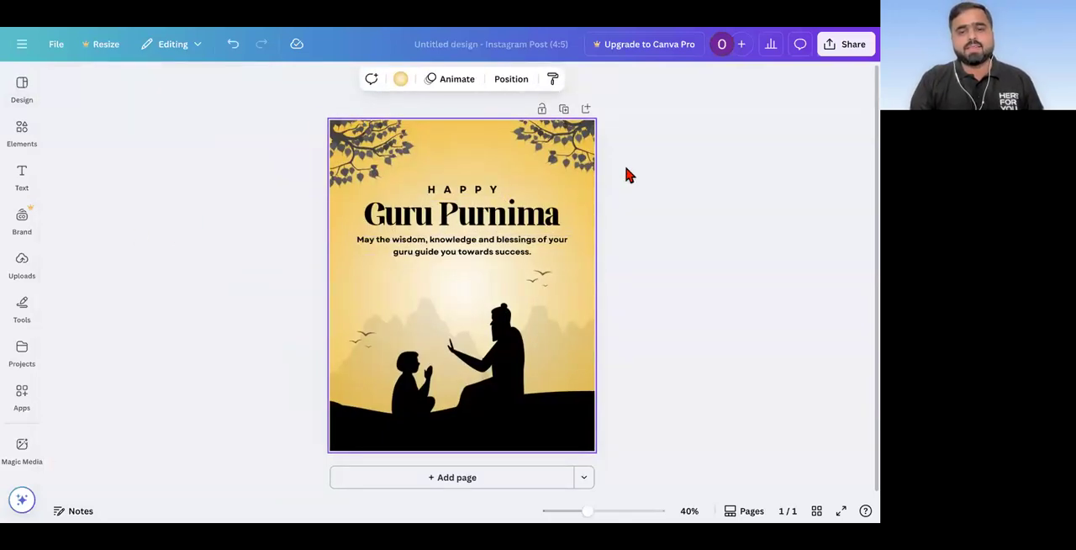
pyautogui.click(612, 205)
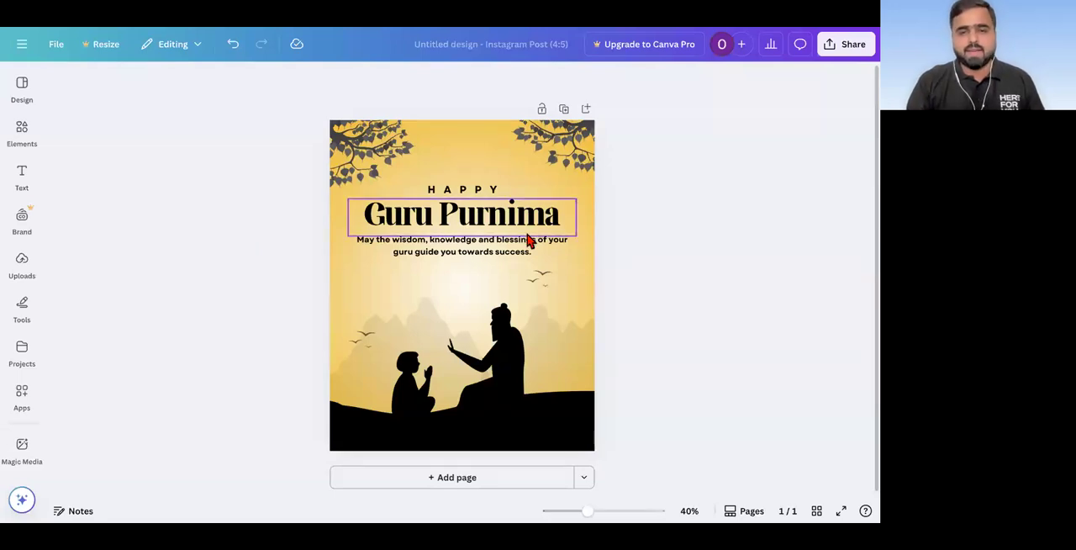
pyautogui.scroll(5, 529, 241)
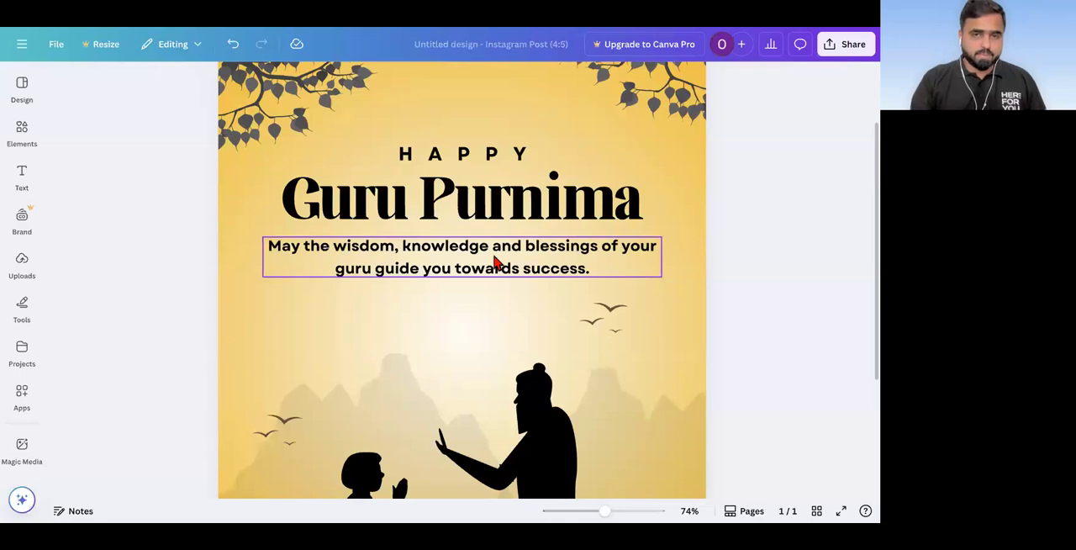
pyautogui.scroll(-5, 446, 290)
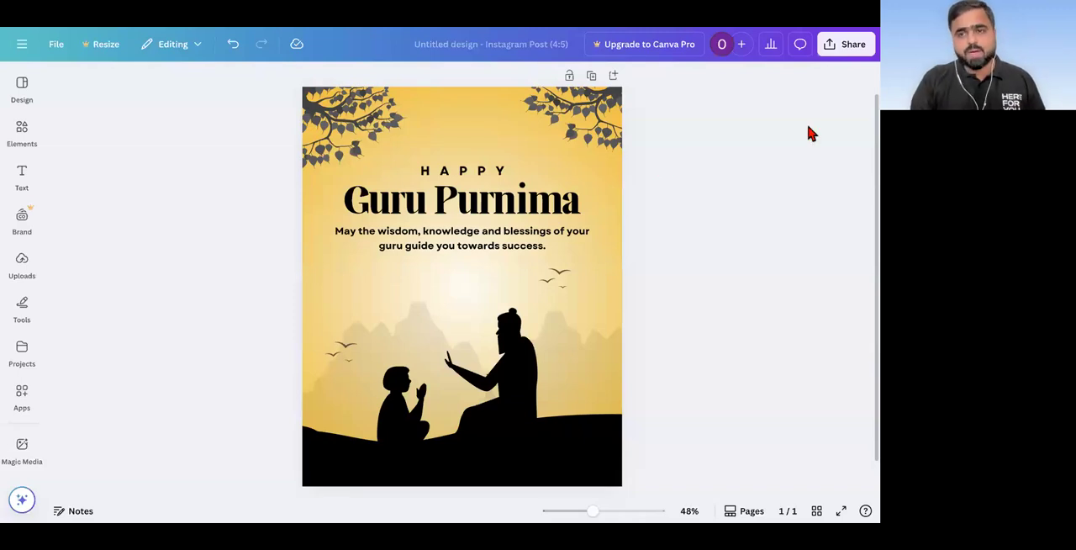
# Step: Download the Guru Purnima design with PNG as the file type
pyautogui.click(855, 51)
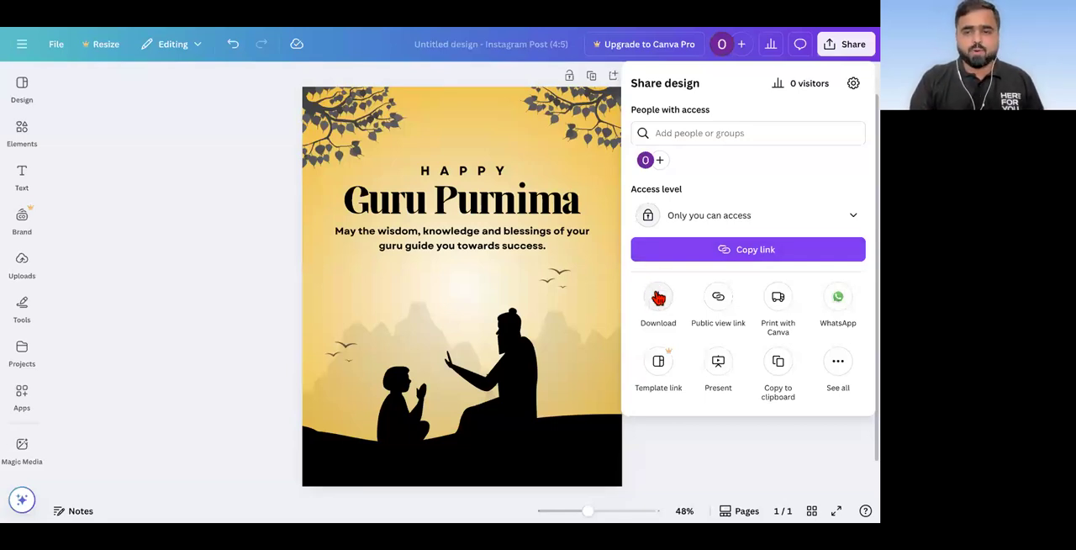
pyautogui.click(659, 298)
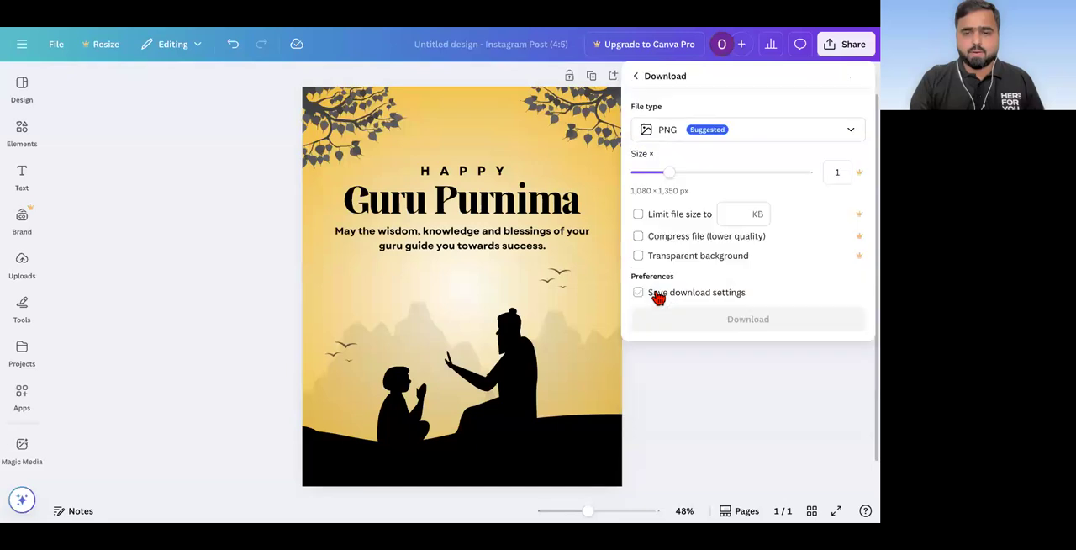
pyautogui.click(673, 138)
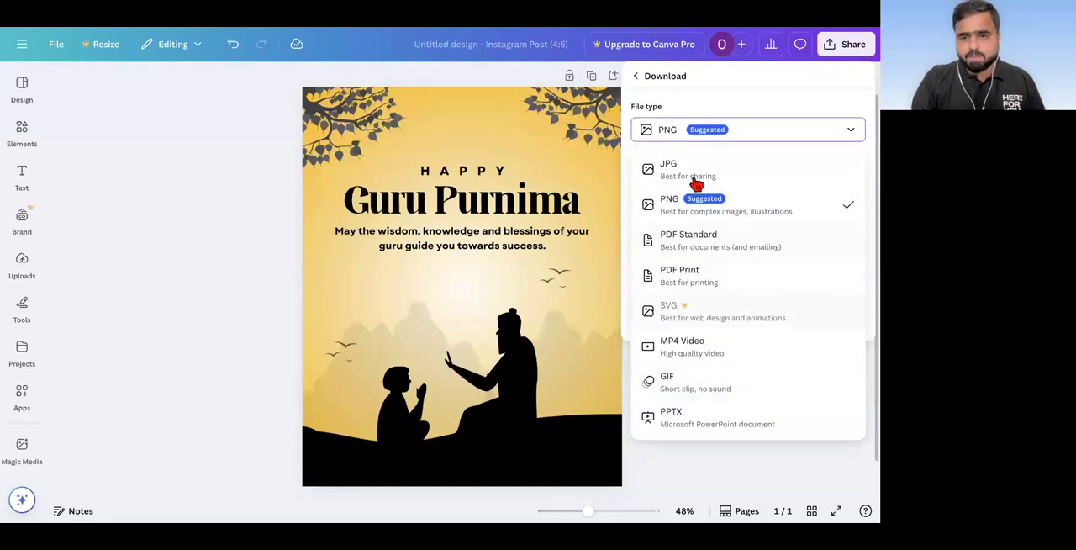
pyautogui.click(675, 210)
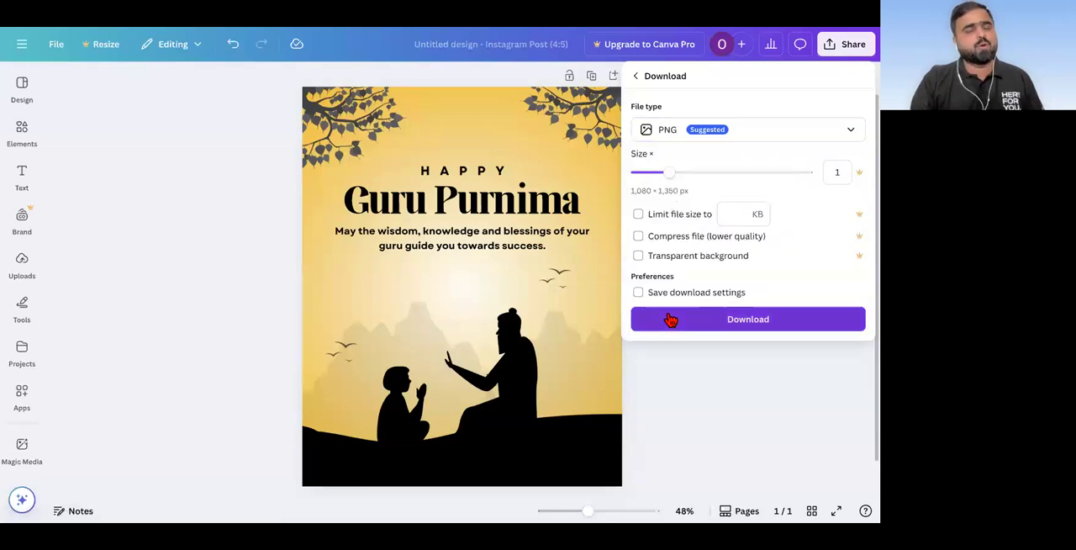
pyautogui.click(670, 319)
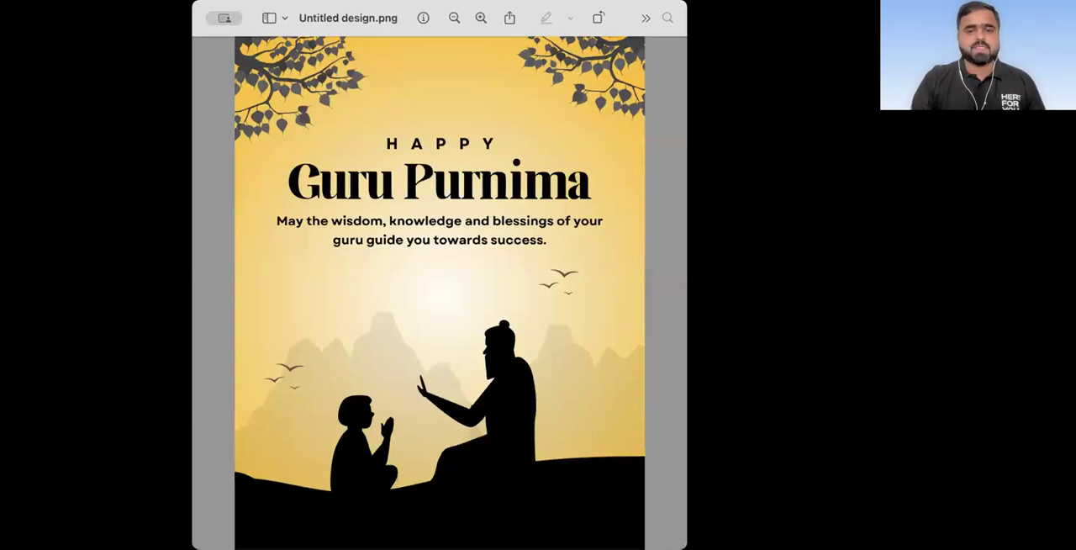
# Step: Switch back from the downloaded image preview to the Canva design and deselect the page
pyautogui.press('super+Tab')
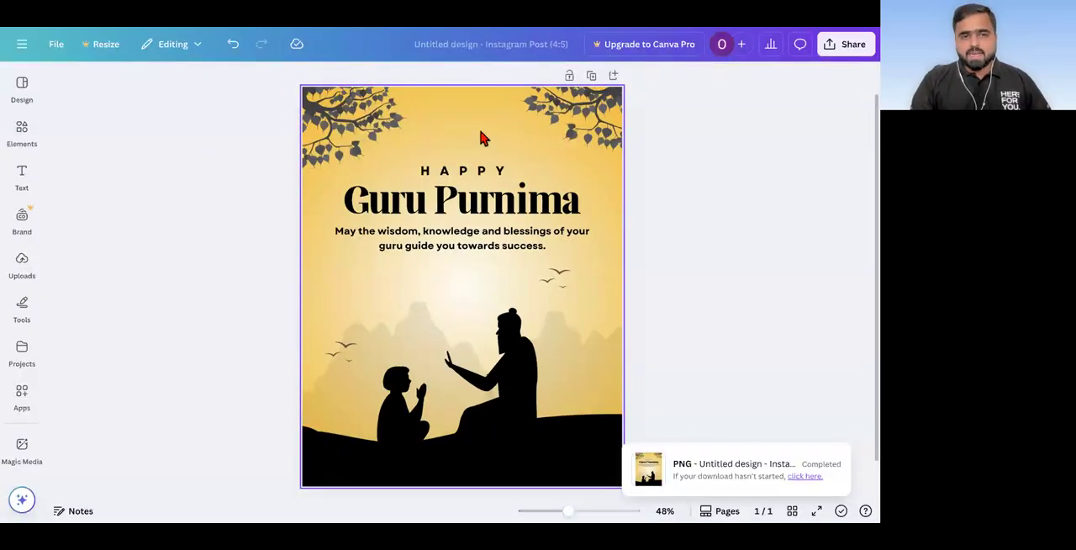
pyautogui.click(481, 133)
pyautogui.click(211, 200)
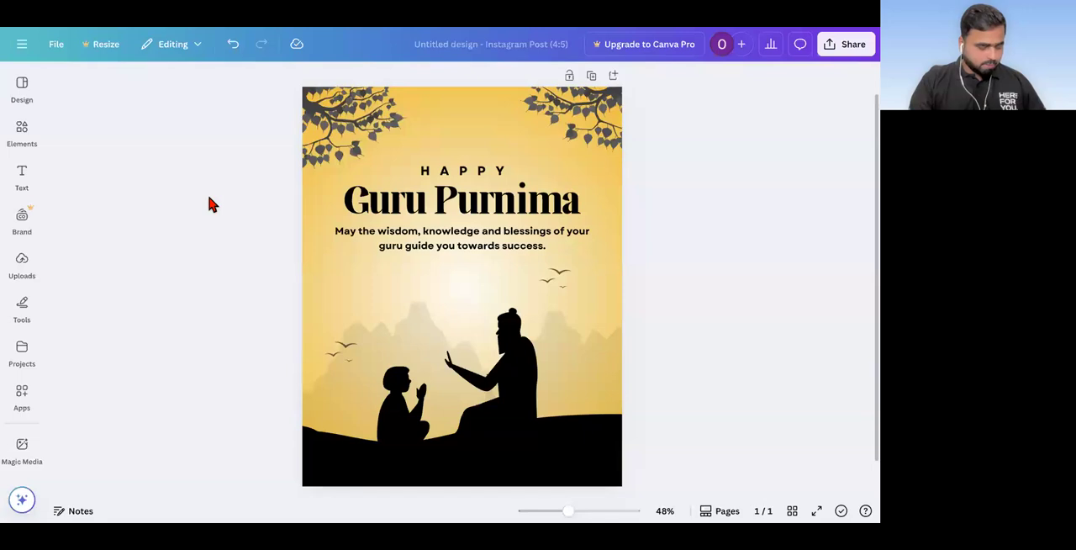
# Step: Examine the applied template's details, its template style and the similar templates, with a brief look at the text options
pyautogui.click(20, 91)
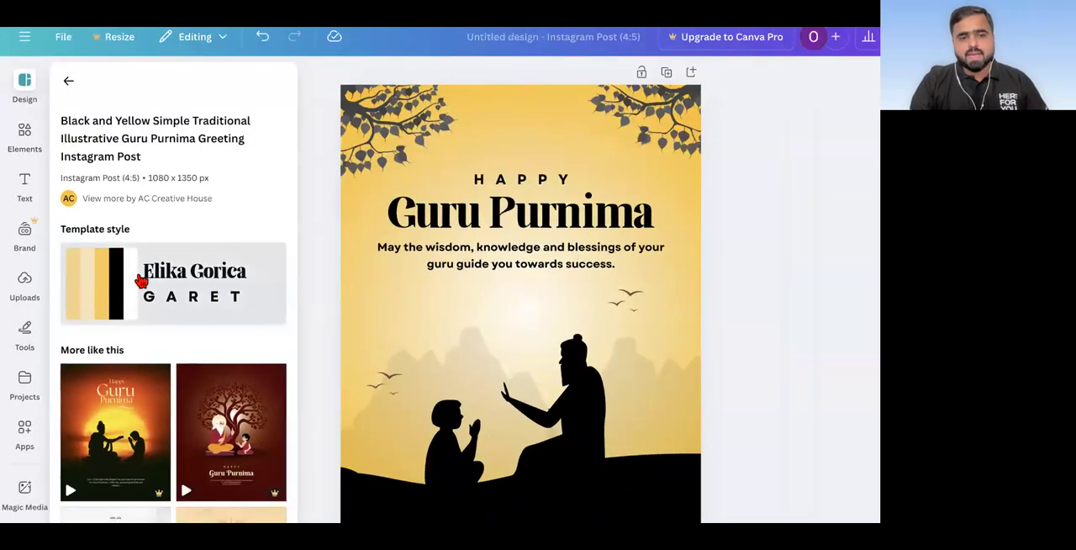
pyautogui.scroll(-1, 166, 358)
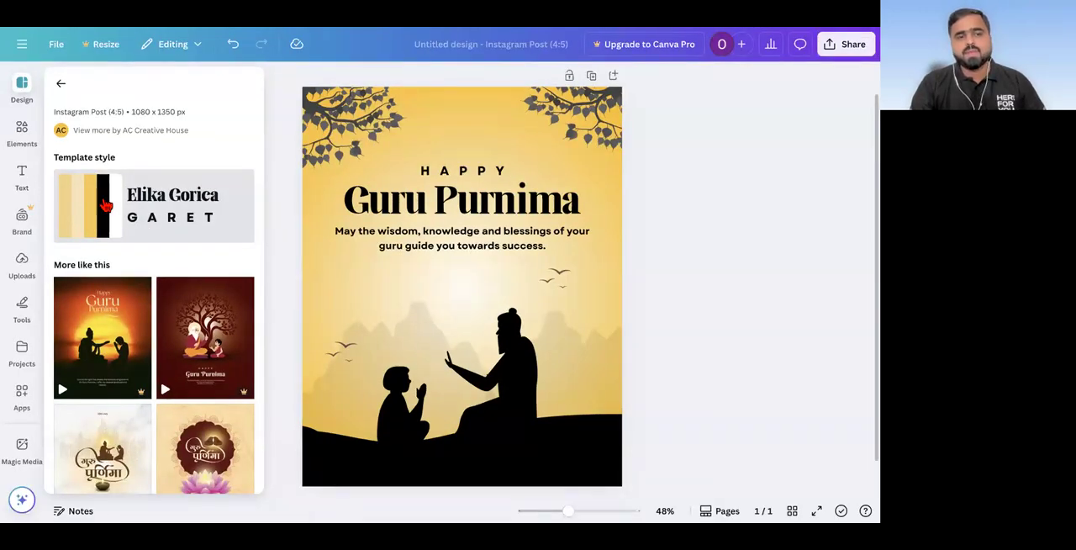
pyautogui.click(41, 176)
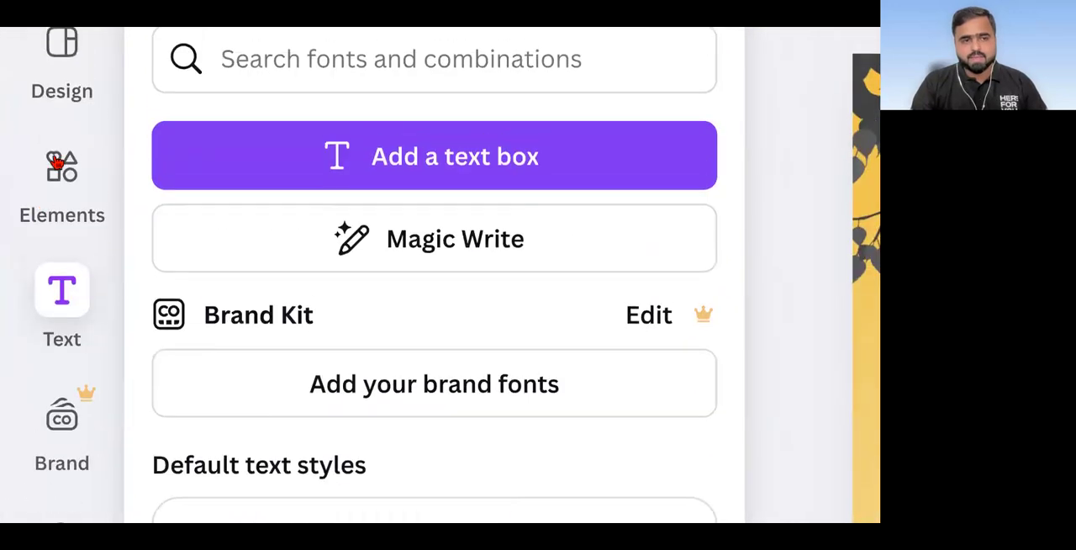
pyautogui.click(11, 23)
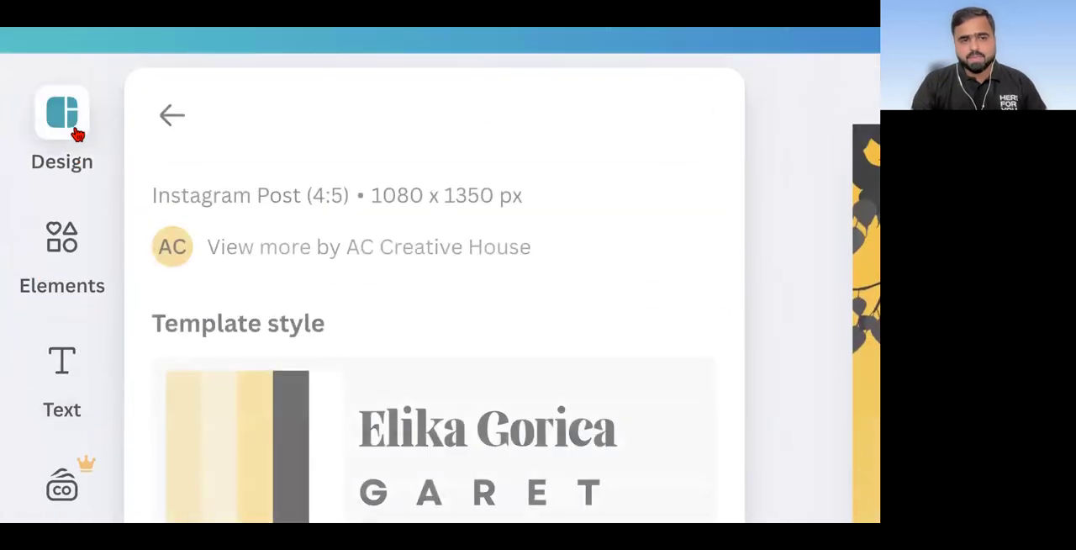
pyautogui.scroll(-2, 243, 247)
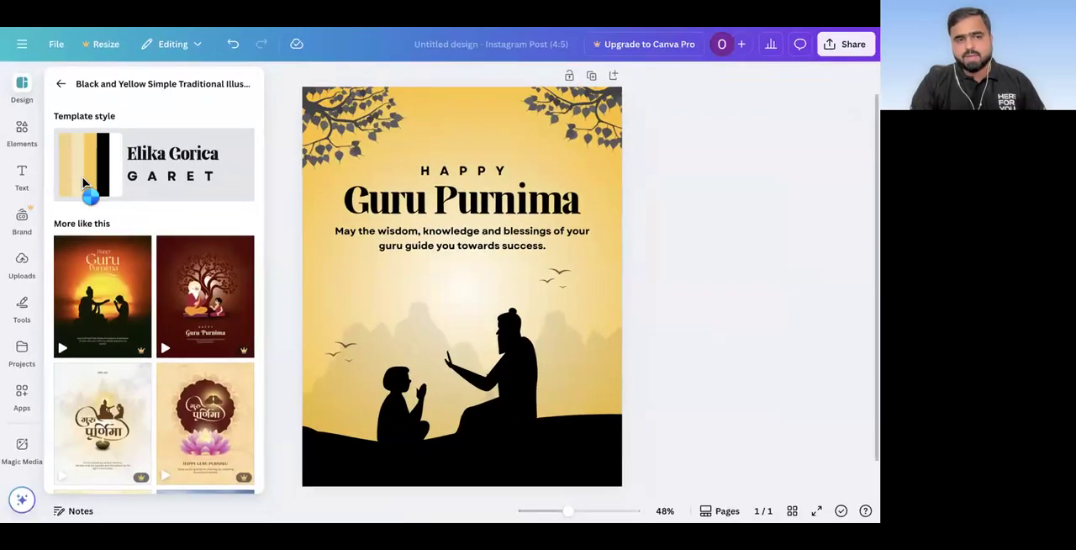
# Step: Shuffle the template style's colours on the Guru Purnima page until it has a black background with yellow silhouettes, and deselect the page
pyautogui.click(241, 396)
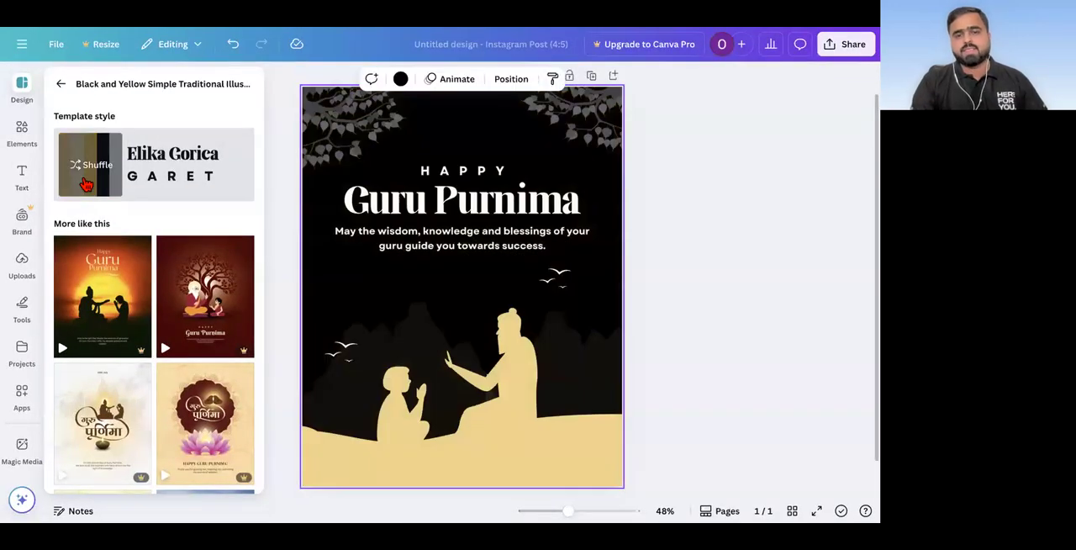
pyautogui.click(85, 184)
pyautogui.click(85, 184)
pyautogui.click(84, 184)
pyautogui.click(85, 184)
pyautogui.click(101, 172)
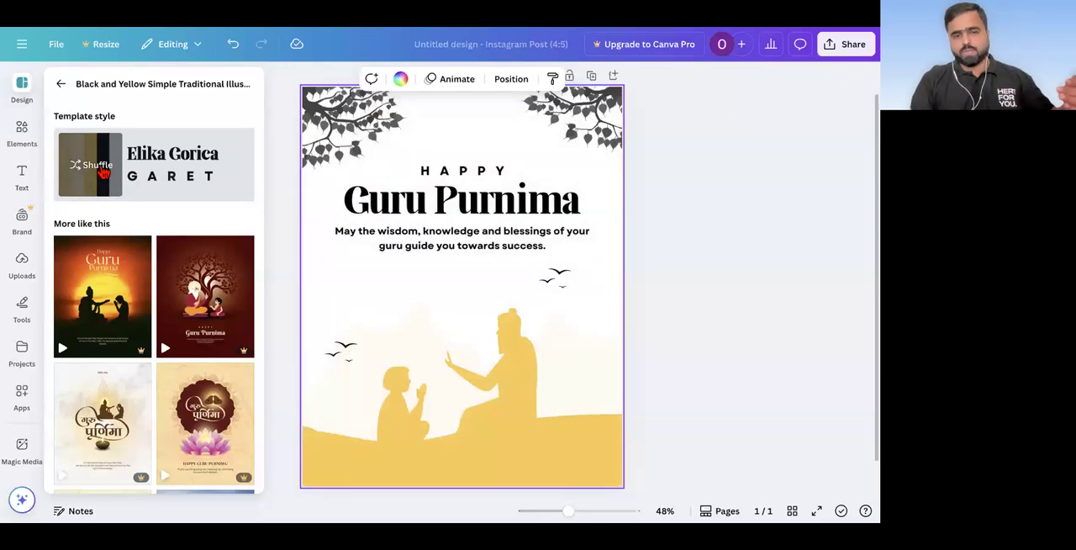
pyautogui.click(103, 173)
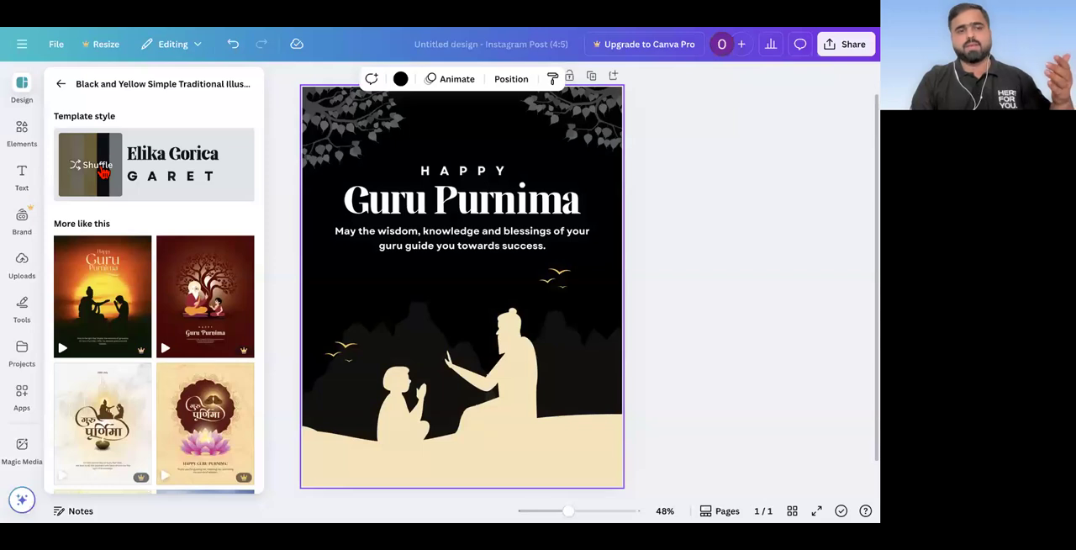
pyautogui.click(102, 171)
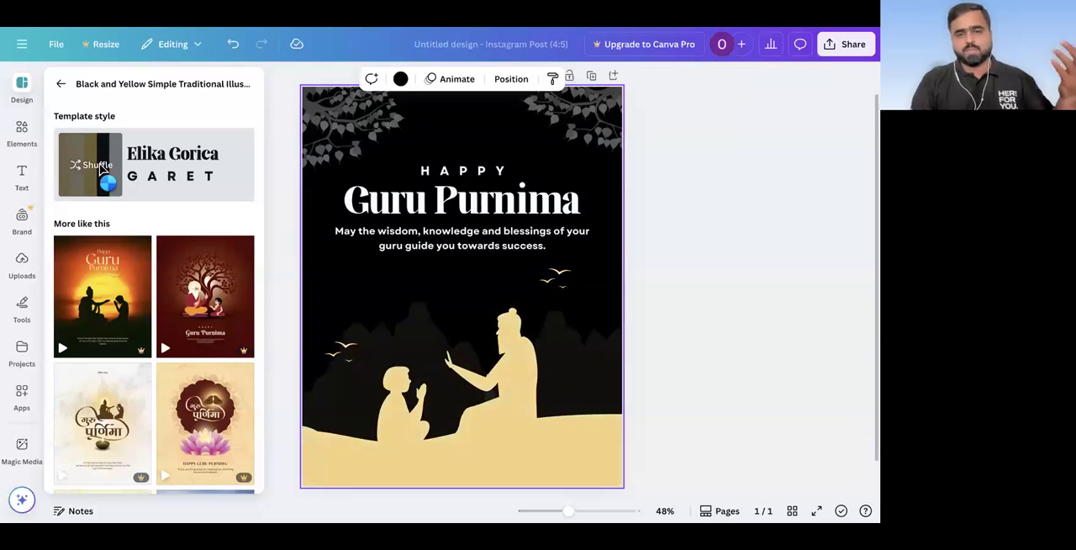
pyautogui.click(102, 168)
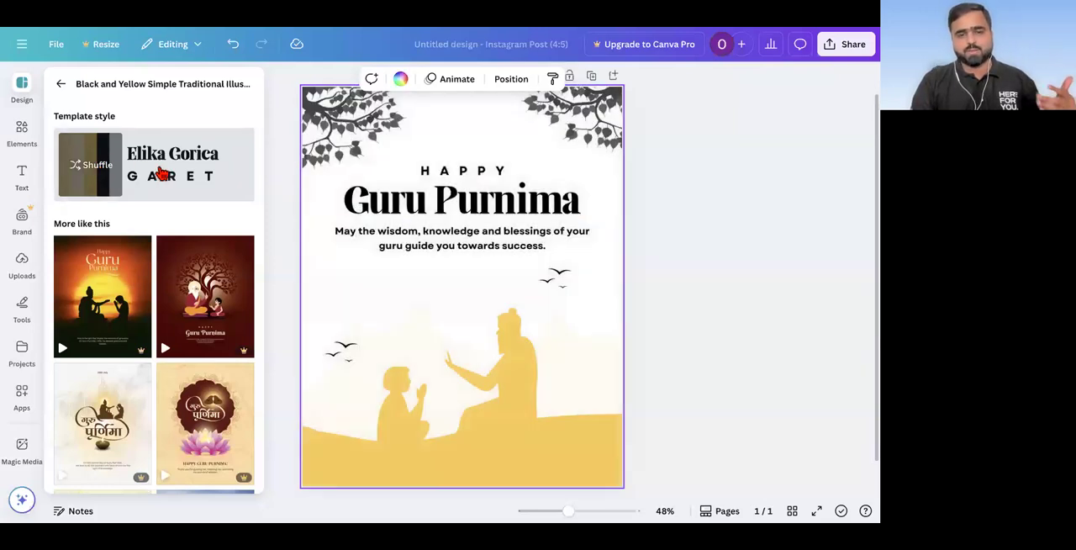
pyautogui.click(161, 174)
pyautogui.click(161, 174)
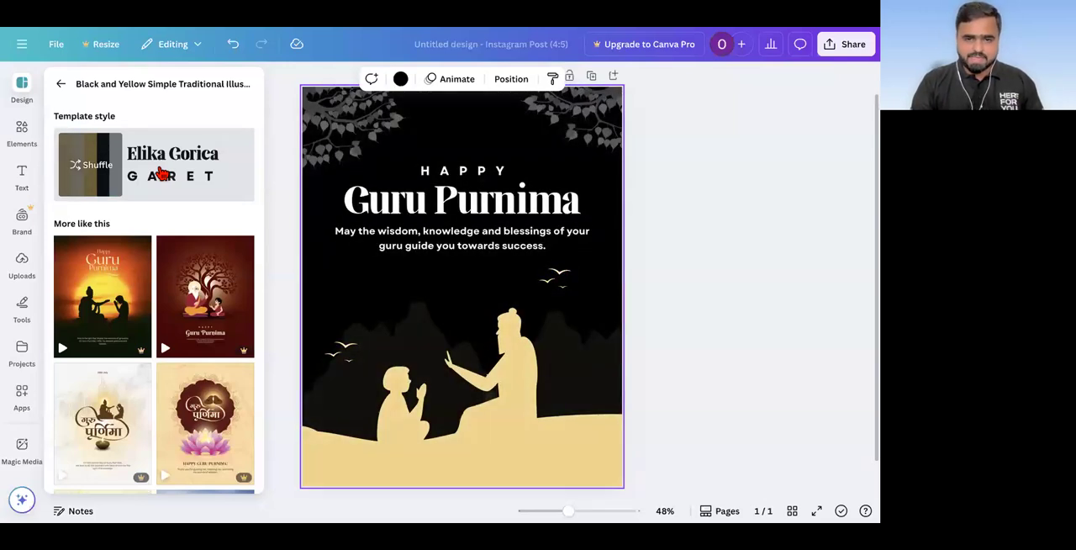
pyautogui.click(663, 191)
pyautogui.scroll(-4, 664, 192)
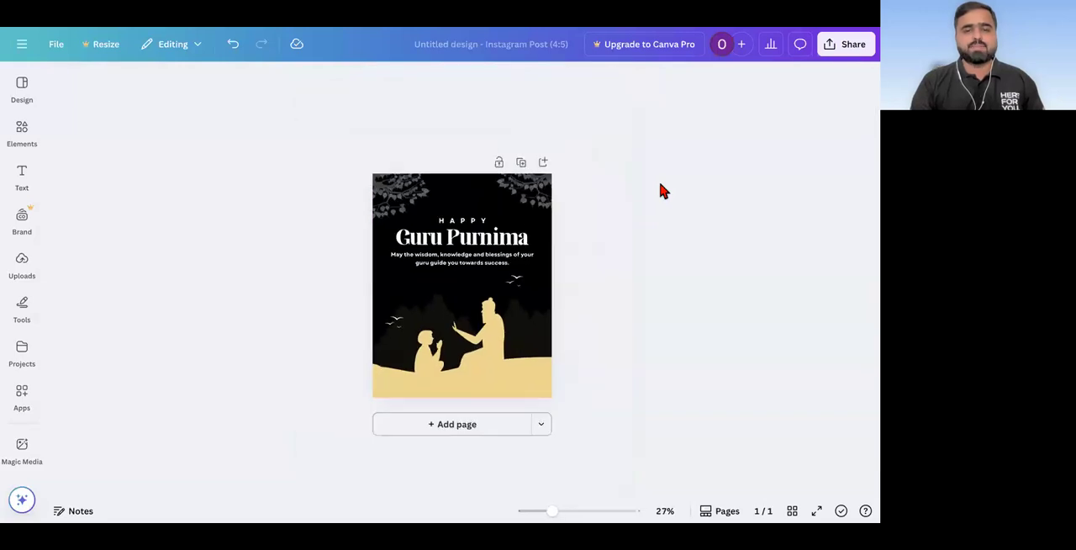
pyautogui.scroll(2, 456, 227)
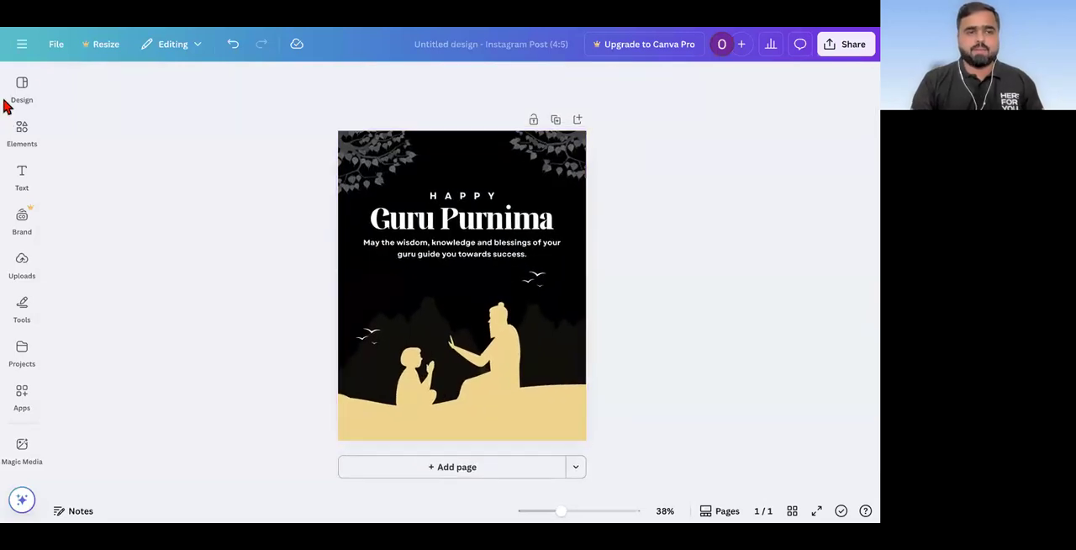
# Step: Shuffle the Guru Purnima page's colours again to get cream silhouettes with golden birds on black, and inspect the page up close
pyautogui.click(22, 89)
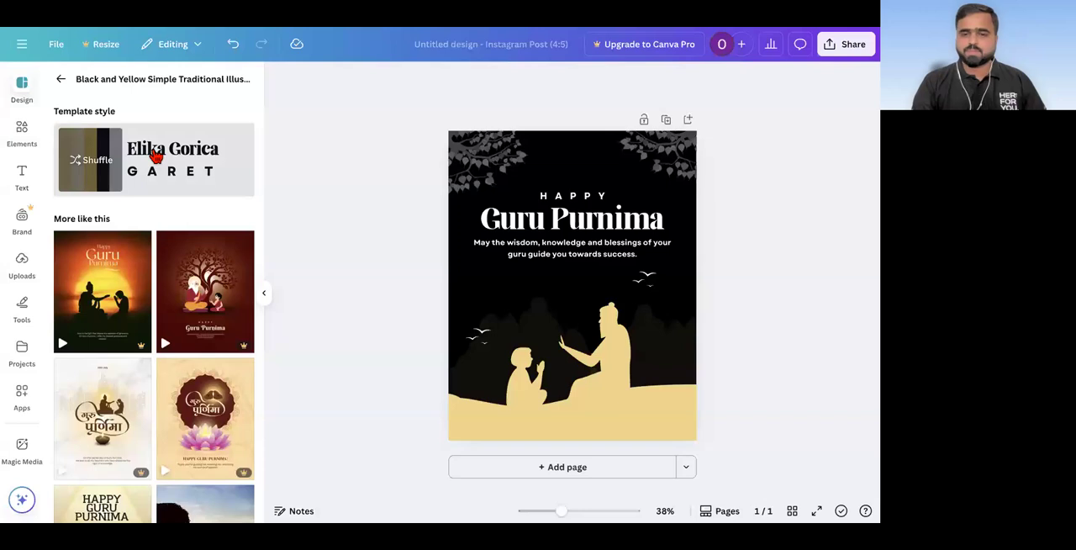
pyautogui.click(88, 164)
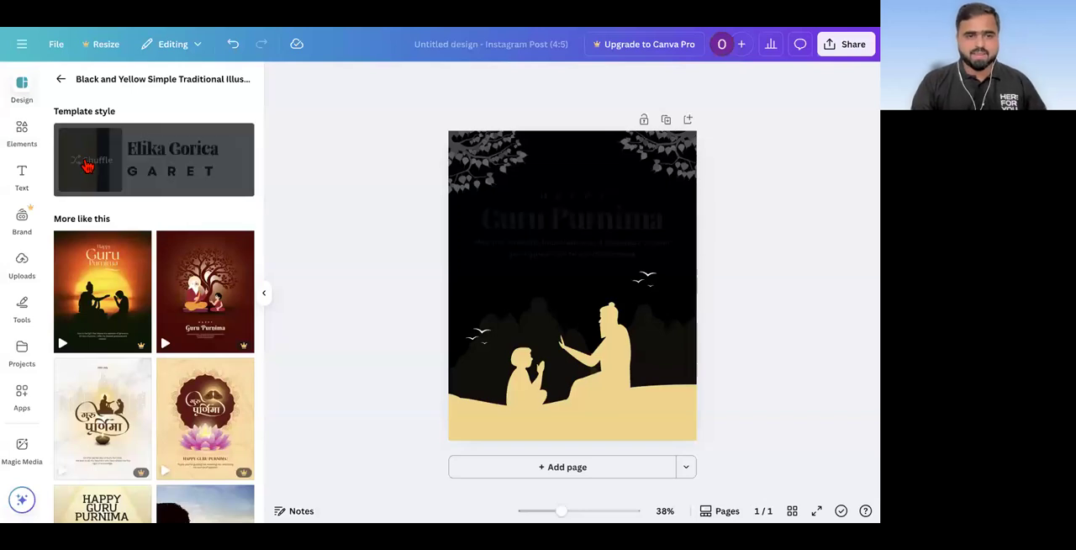
pyautogui.click(89, 164)
pyautogui.click(88, 165)
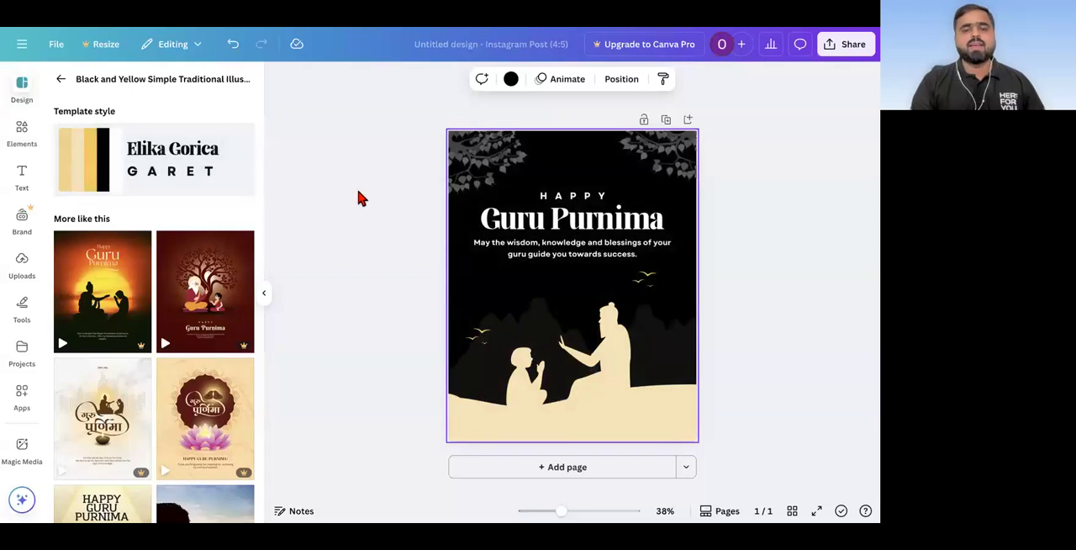
pyautogui.click(613, 244)
pyautogui.keyDown('ctrl'); pyautogui.scroll(2, 614, 244); pyautogui.keyUp('ctrl')
pyautogui.keyDown('ctrl'); pyautogui.scroll(2, 613, 245); pyautogui.keyUp('ctrl')
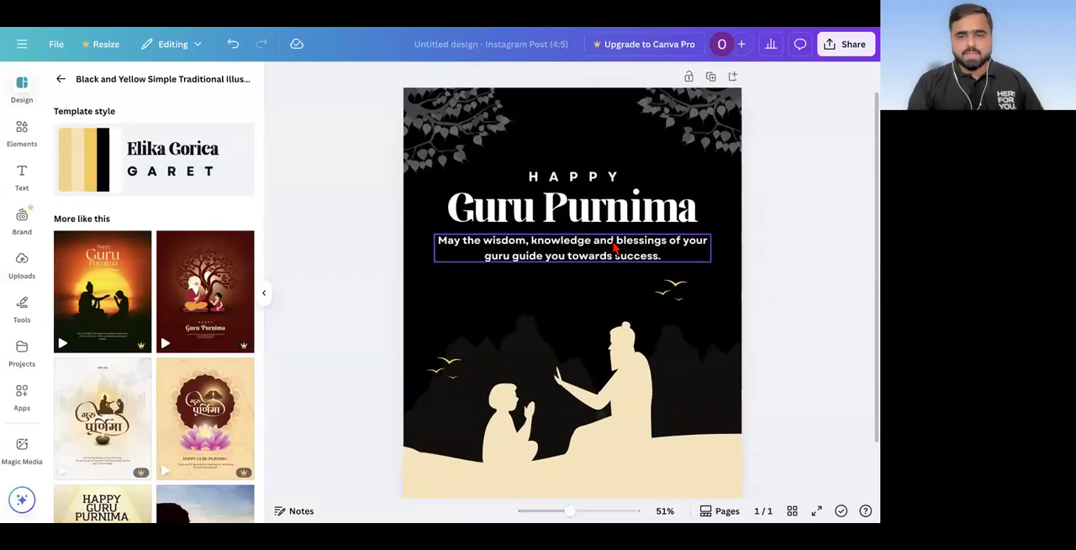
pyautogui.keyDown('ctrl'); pyautogui.scroll(-3, 613, 245); pyautogui.keyUp('ctrl')
pyautogui.click(742, 205)
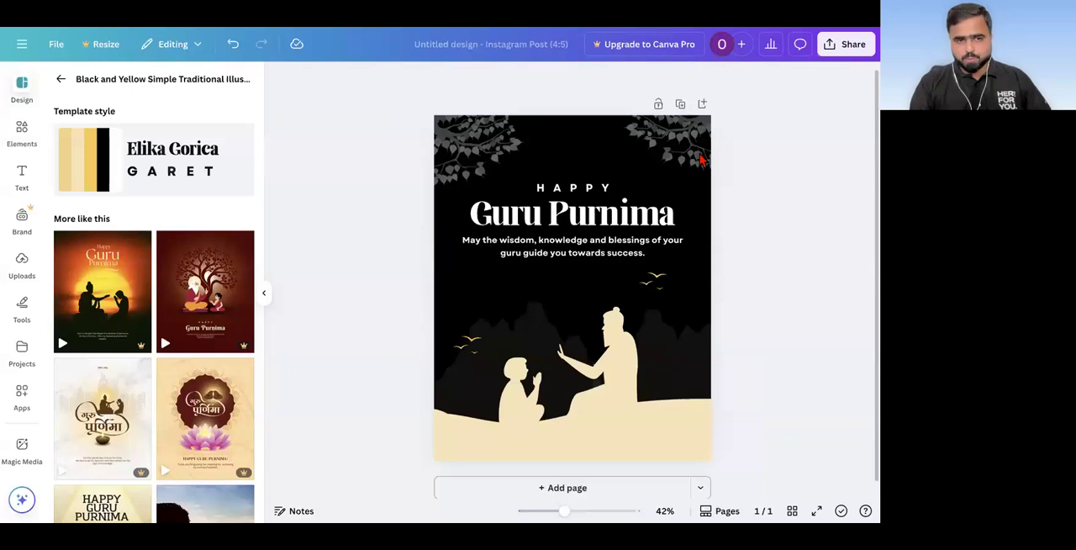
# Step: Go back to the template list, enter "happy diwali" as the search and choose the suggestion "Diwali Instagram Posts"
pyautogui.click(62, 84)
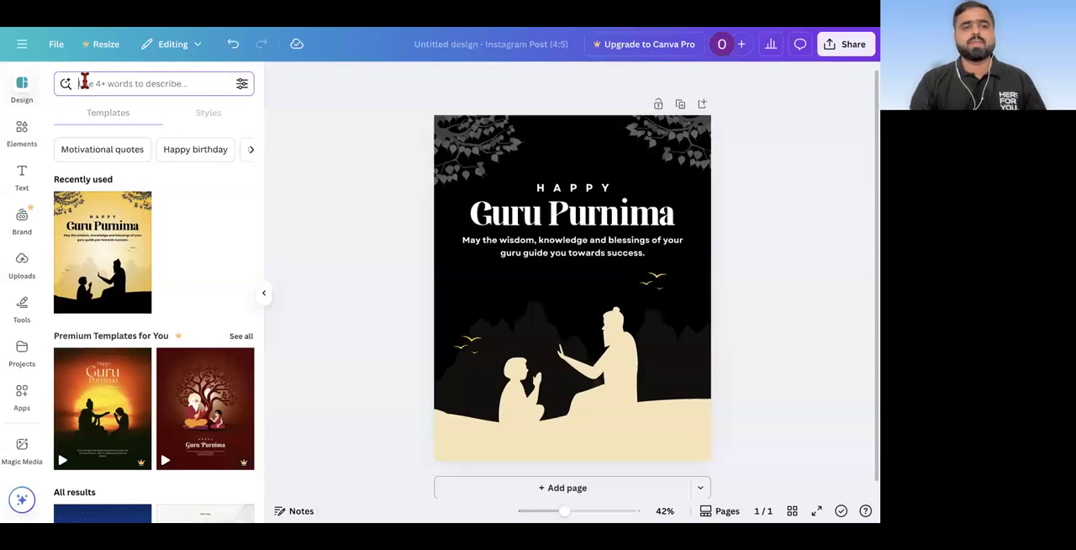
pyautogui.click(84, 82)
pyautogui.write('h')
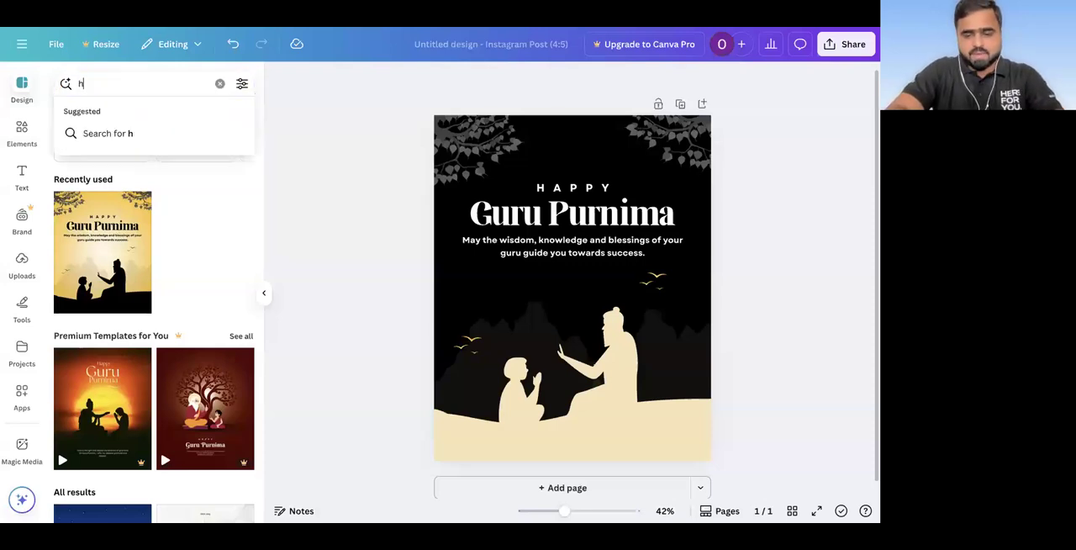
pyautogui.write('appy')
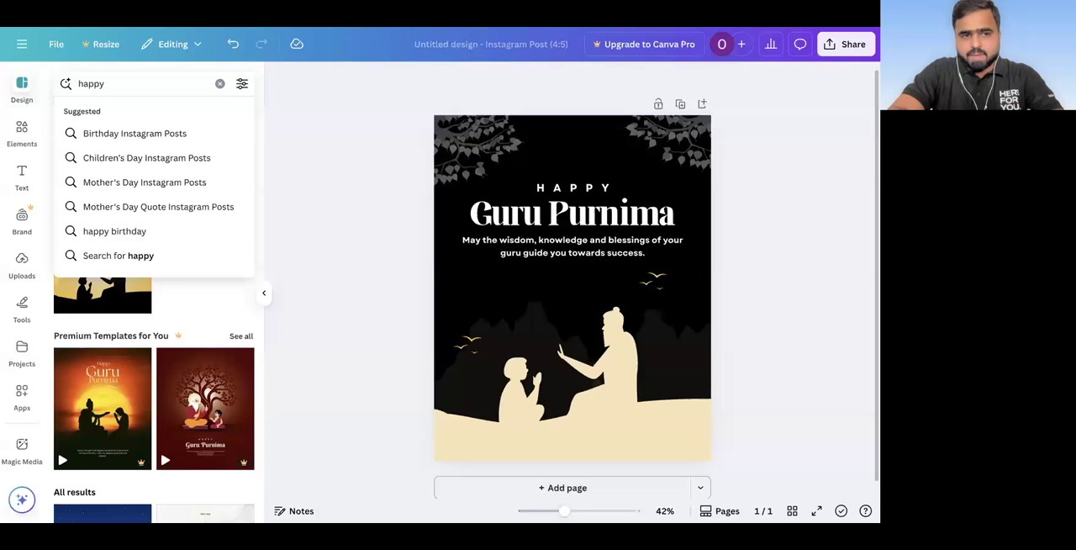
pyautogui.write(' diwali')
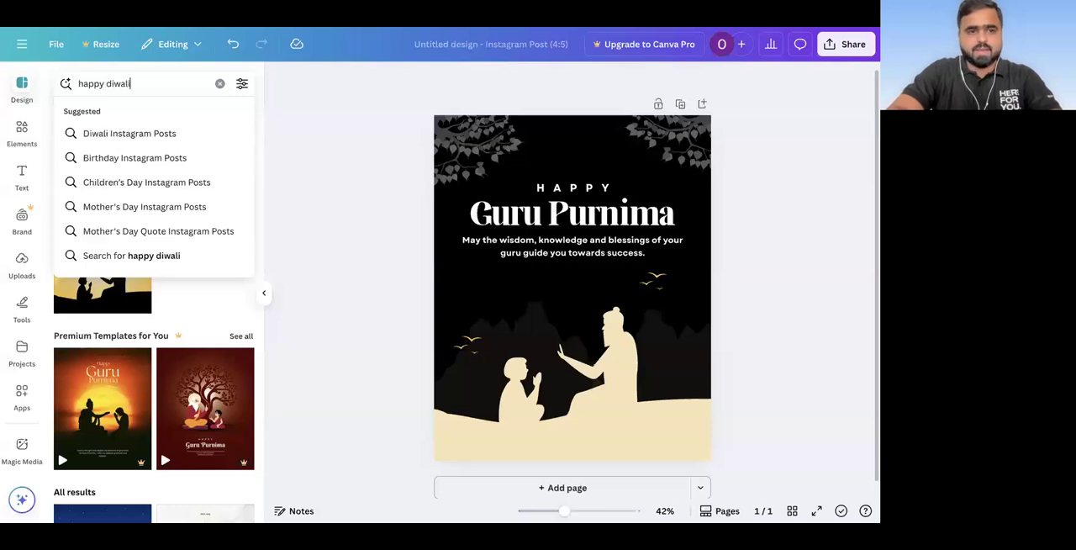
pyautogui.press('Down')
pyautogui.press('Return')
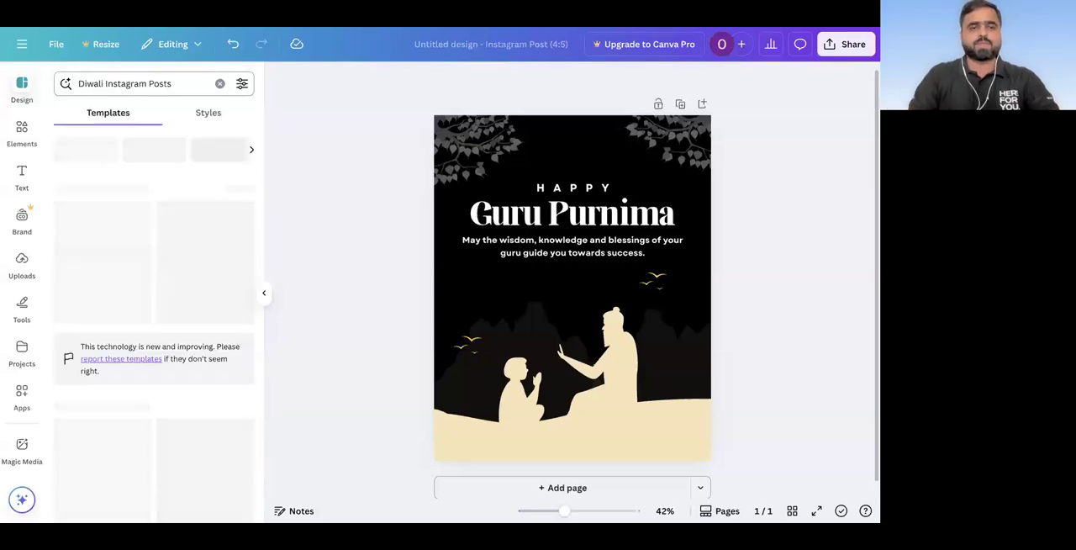
# Step: Browse the Diwali templates and apply the free yellow and pink Diwali Sale Instagram post to the page
pyautogui.scroll(-4, 84, 300)
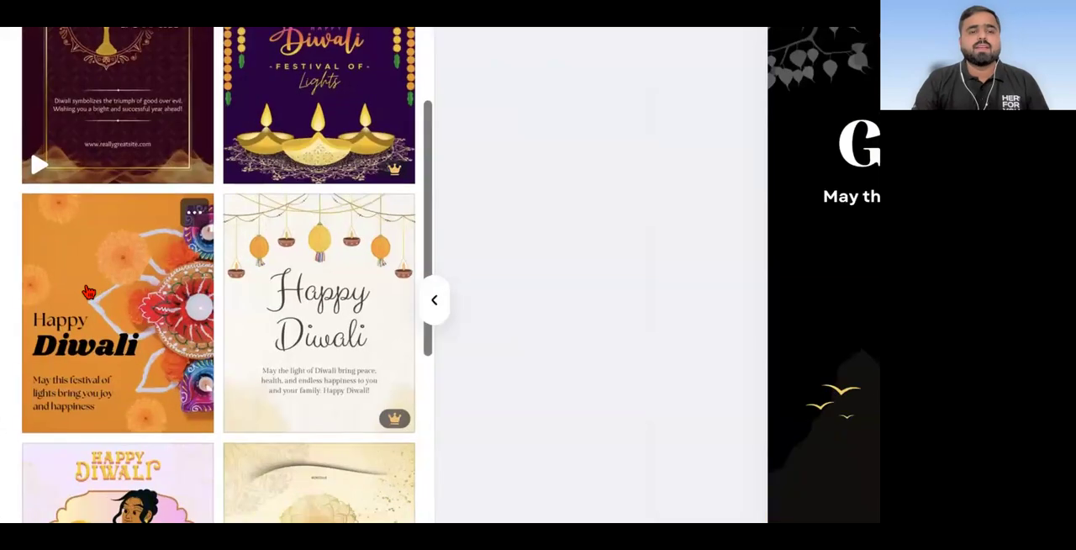
pyautogui.scroll(-6, 88, 292)
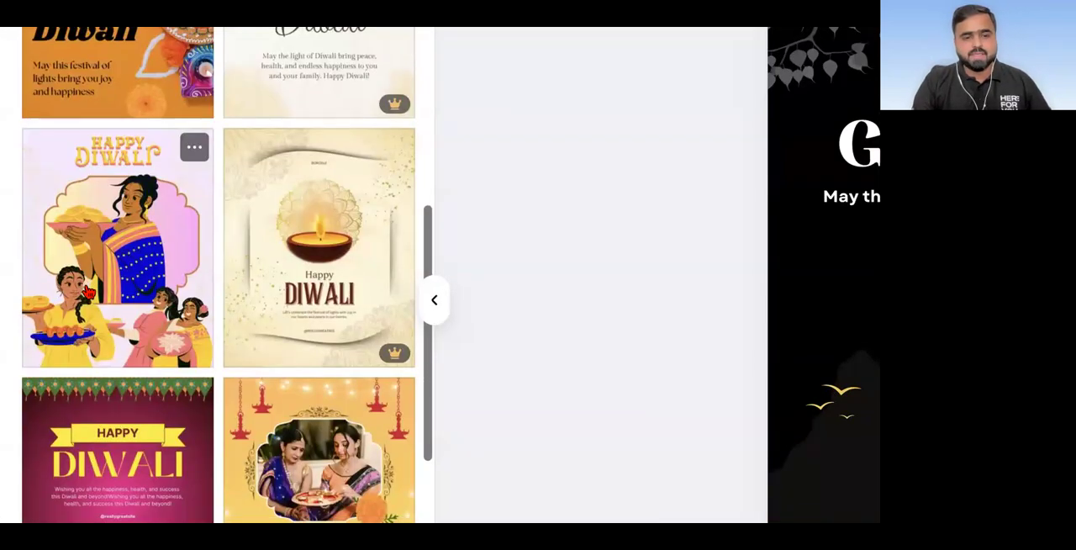
pyautogui.scroll(-10, 88, 291)
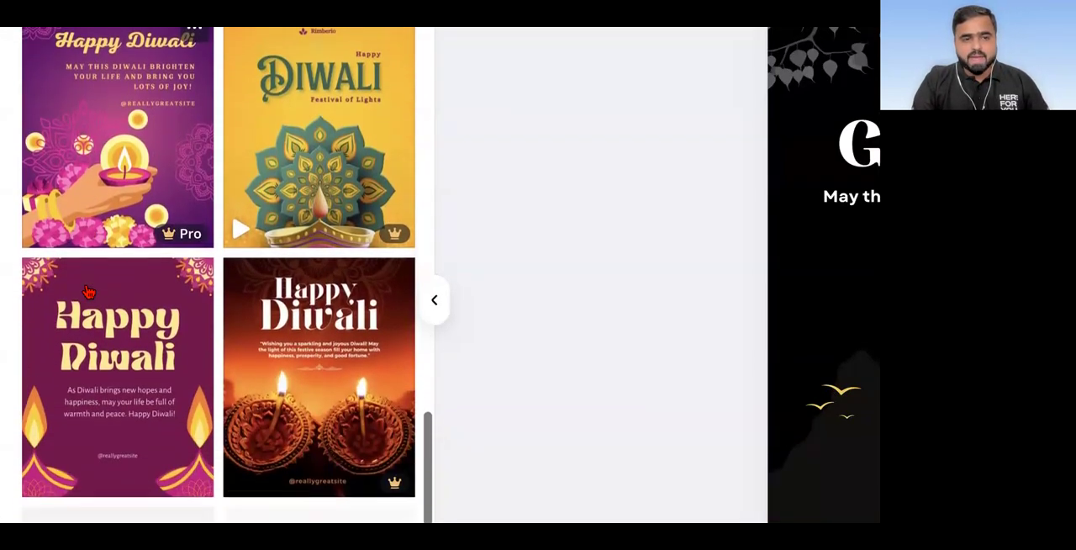
pyautogui.scroll(-6, 89, 292)
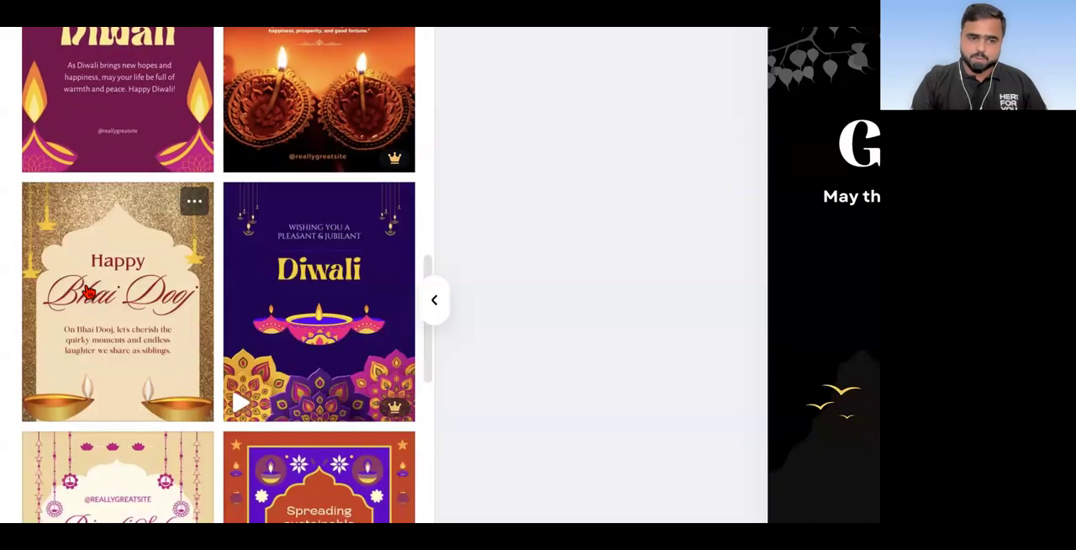
pyautogui.scroll(-3, 88, 292)
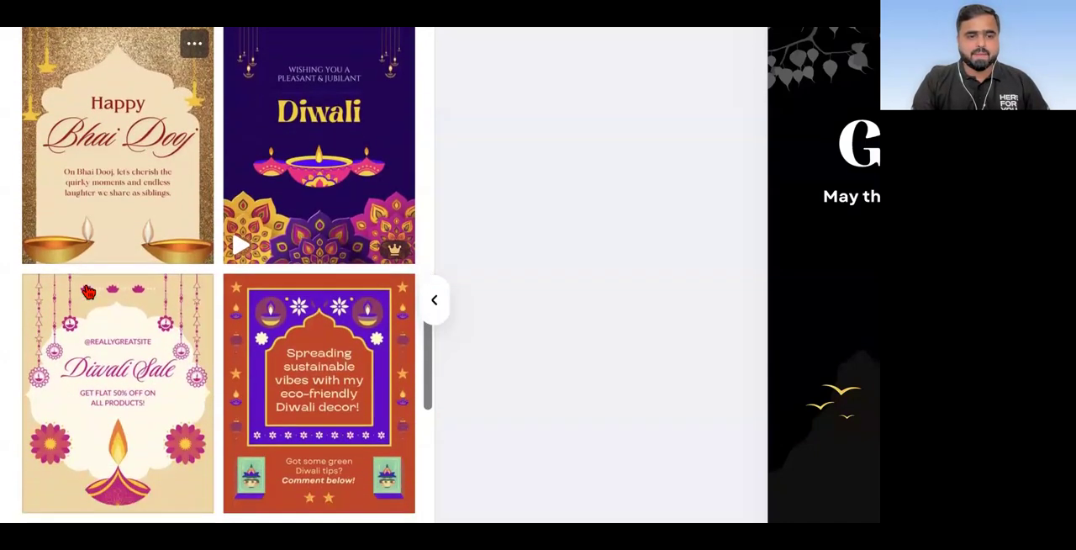
pyautogui.scroll(-3, 88, 292)
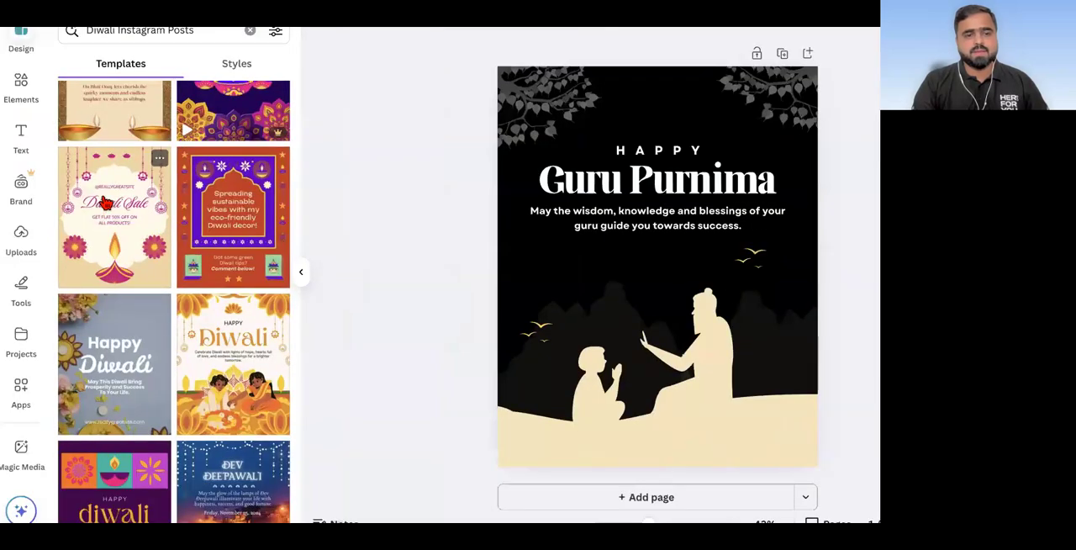
pyautogui.click(105, 202)
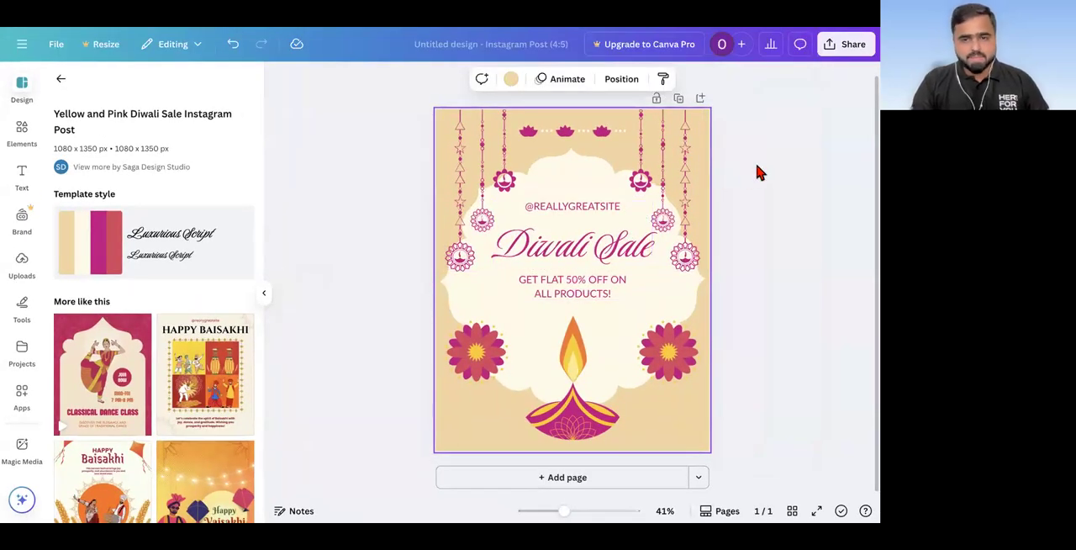
# Step: Try to shuffle the colours of the Diwali Sale page using its template style
pyautogui.click(110, 236)
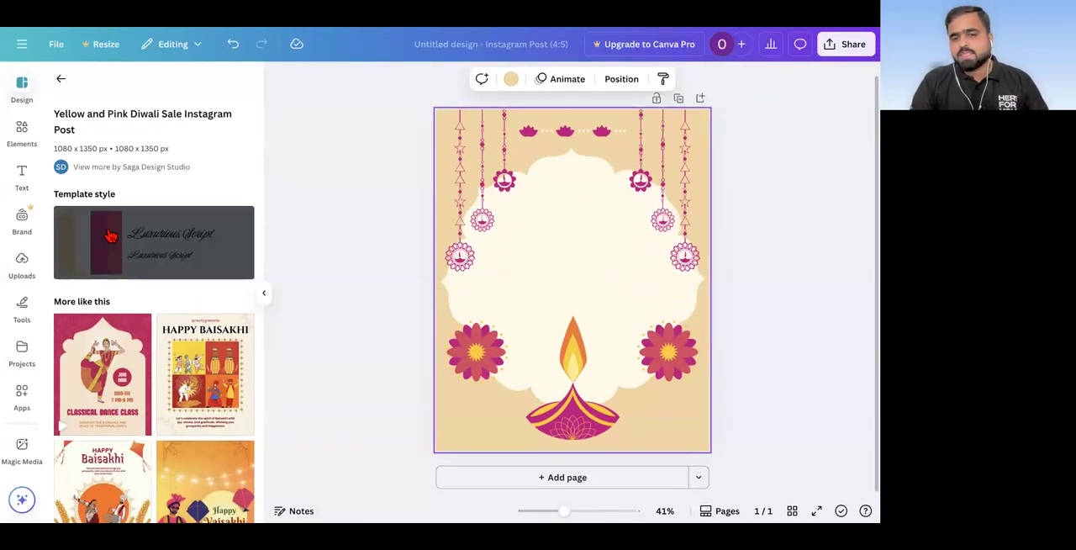
pyautogui.click(110, 236)
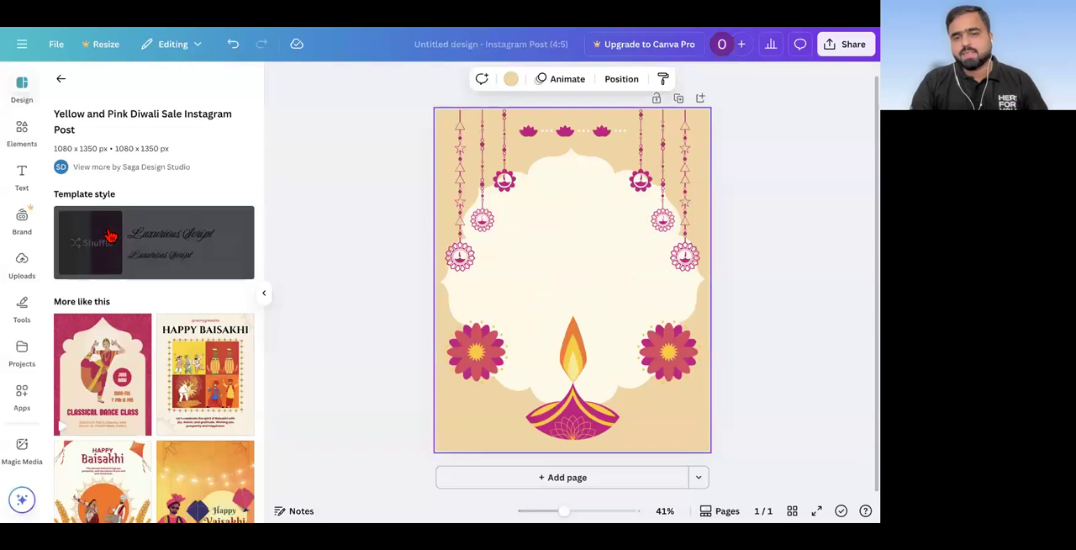
pyautogui.click(110, 237)
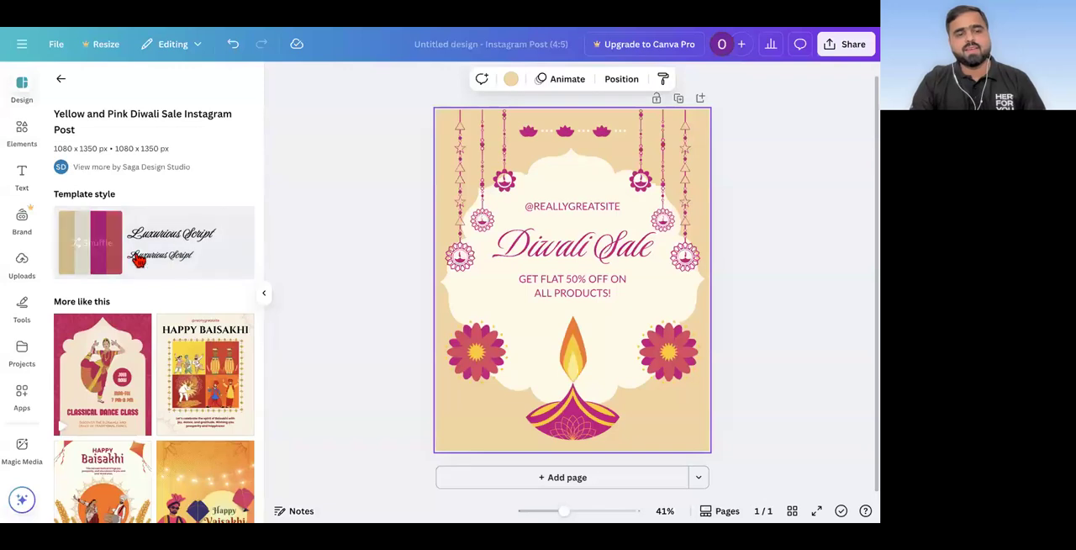
# Step: Replace the "Diwali Sale" heading text with "Happy Diwali"
pyautogui.scroll(3, 791, 175)
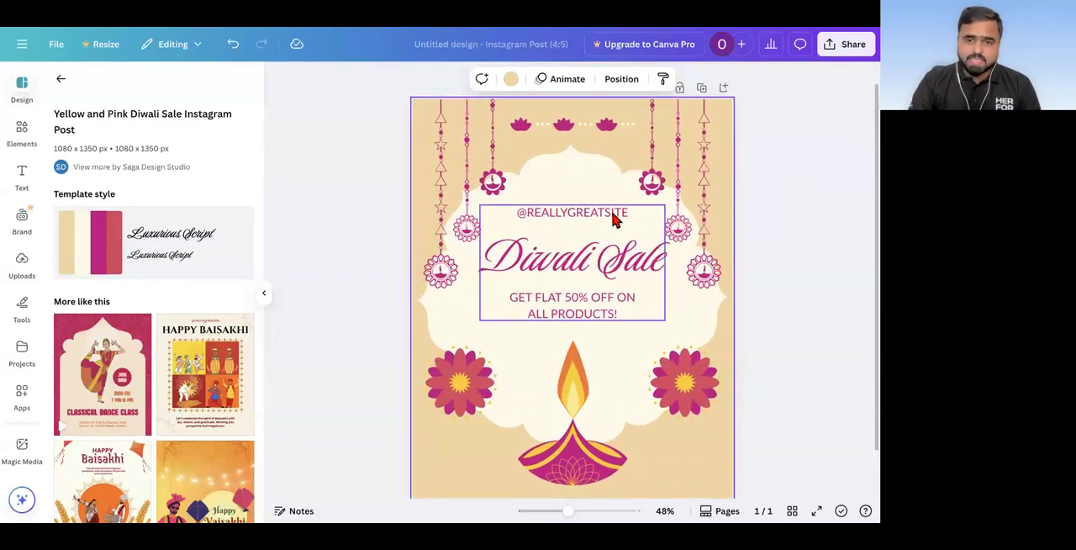
pyautogui.click(604, 268)
pyautogui.doubleClick(604, 267)
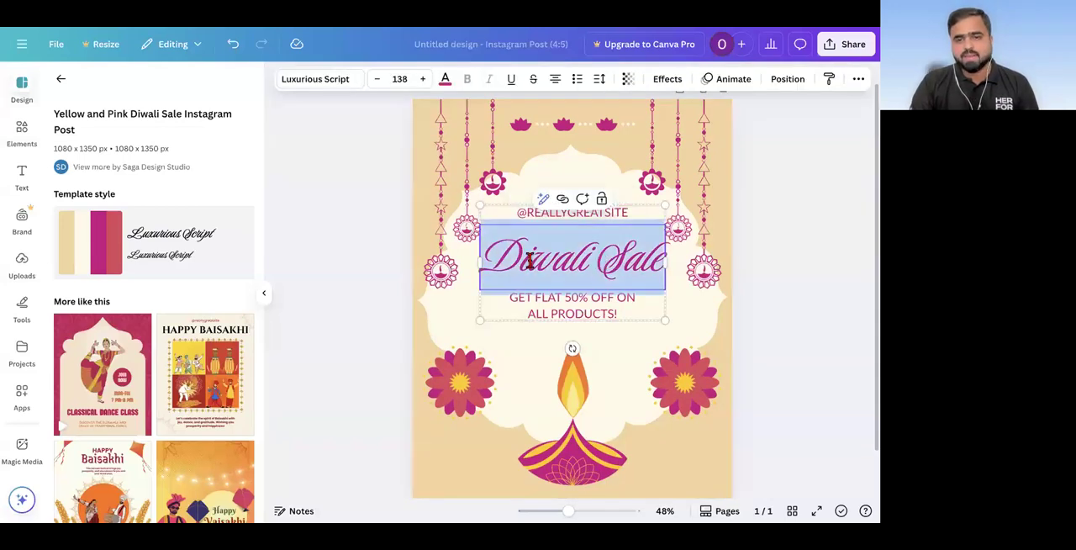
pyautogui.click(307, 269)
pyautogui.scroll(5, 659, 244)
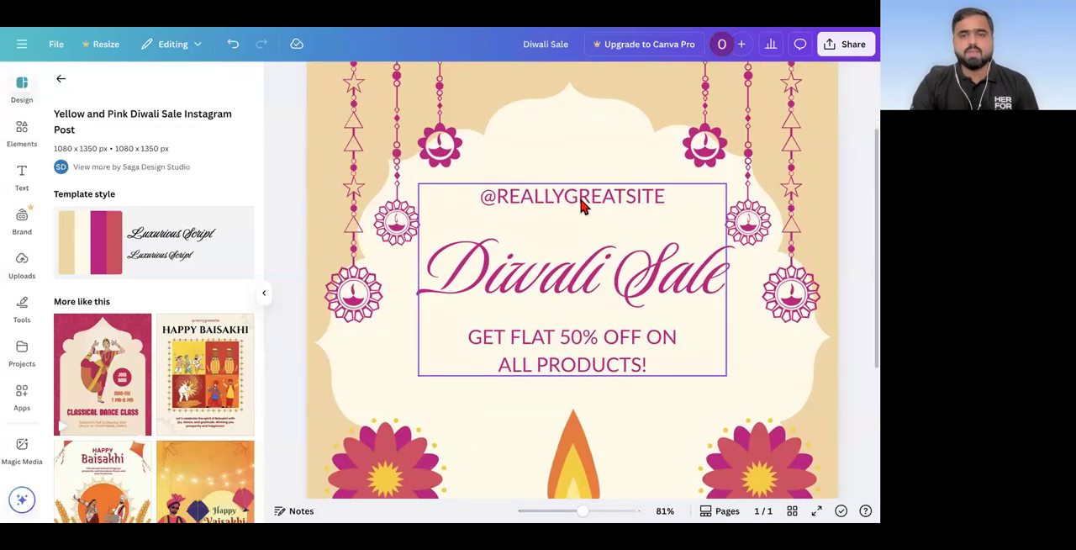
pyautogui.doubleClick(539, 271)
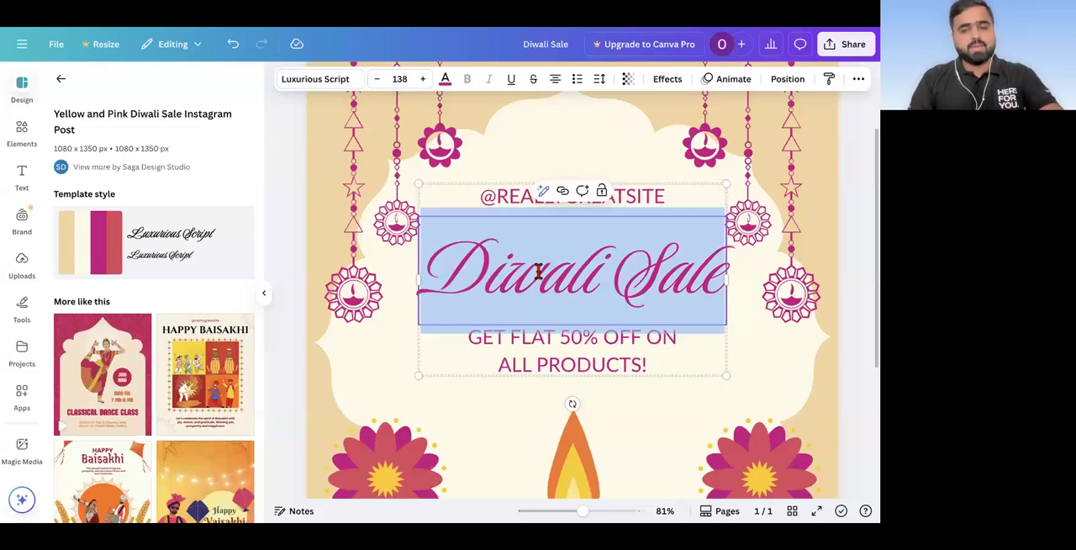
pyautogui.click(539, 271)
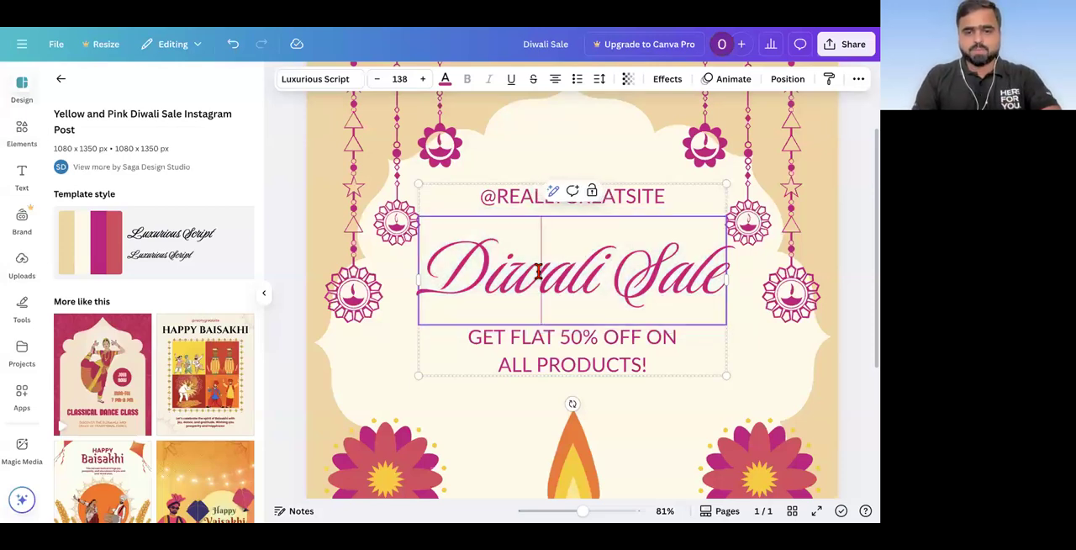
pyautogui.press('Left')
pyautogui.press('Left')
pyautogui.press('Right')
pyautogui.press('Right')
pyautogui.press('Right')
pyautogui.press('Right')
pyautogui.press('Right')
pyautogui.press('Right')
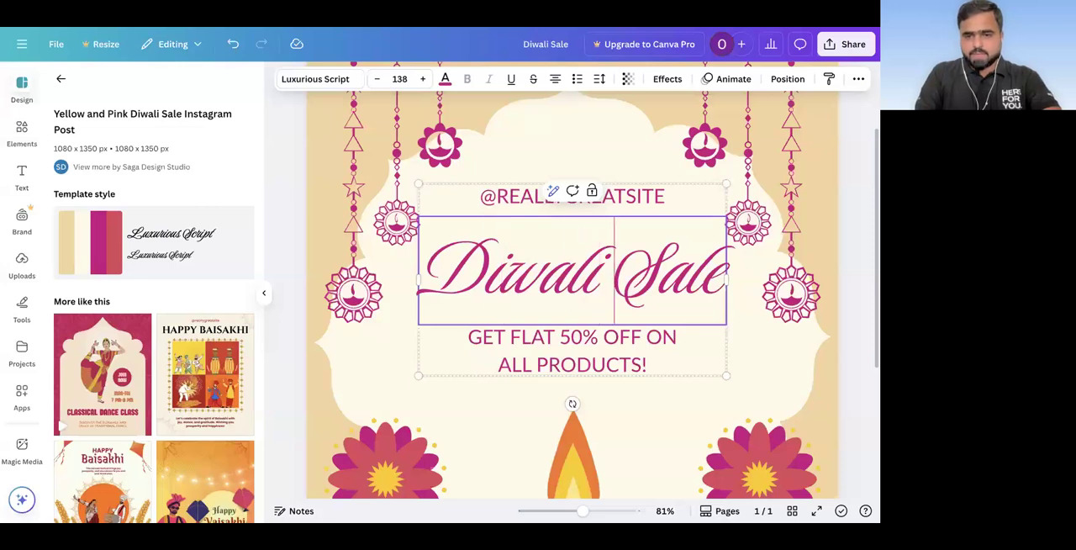
pyautogui.hotkey('ctrl', 'a')
pyautogui.write('Ha')
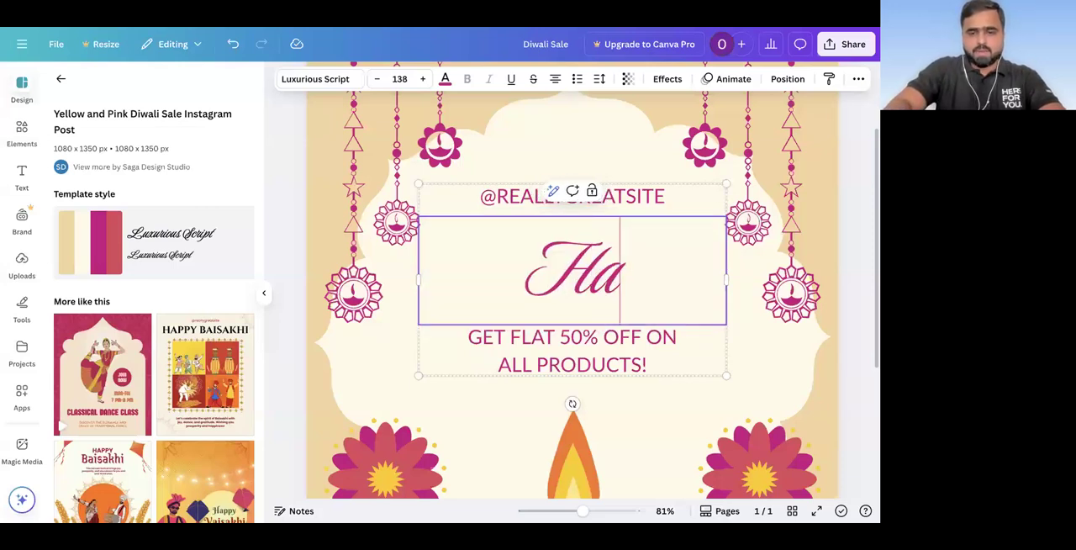
pyautogui.write('ppy Diwali')
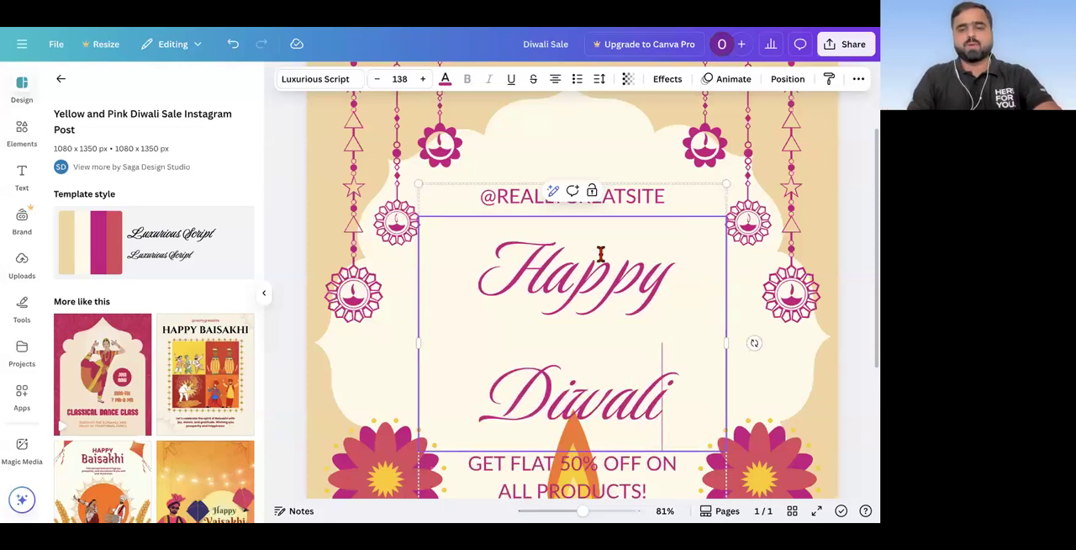
# Step: Reduce the font size of the whole "Happy Diwali" heading until it fits on a single line
pyautogui.scroll(-5, 600, 250)
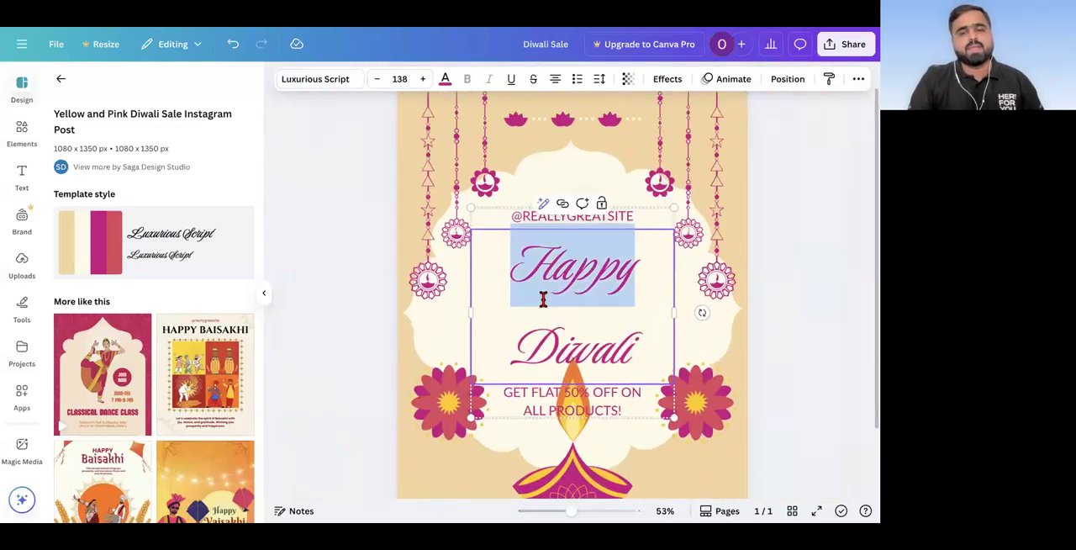
pyautogui.tripleClick(543, 300)
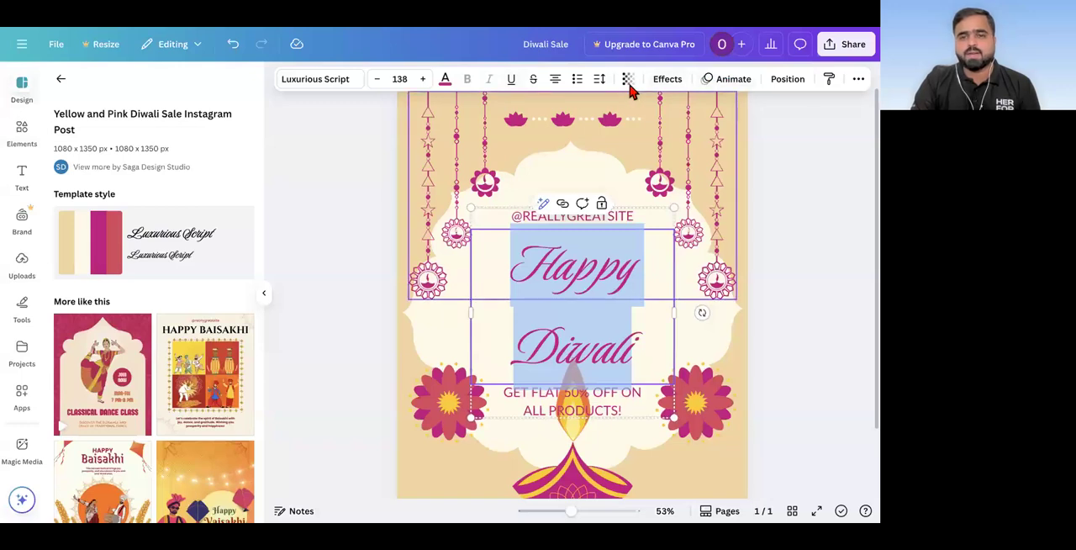
pyautogui.click(376, 81)
pyautogui.click(376, 80)
pyautogui.click(376, 81)
pyautogui.click(377, 80)
pyautogui.click(376, 80)
pyautogui.click(377, 81)
pyautogui.doubleClick(377, 80)
pyautogui.doubleClick(377, 81)
pyautogui.tripleClick(377, 81)
pyautogui.tripleClick(377, 80)
pyautogui.doubleClick(377, 80)
pyautogui.tripleClick(376, 81)
pyautogui.doubleClick(377, 81)
pyautogui.tripleClick(377, 81)
pyautogui.tripleClick(377, 80)
pyautogui.click(376, 80)
pyautogui.click(331, 244)
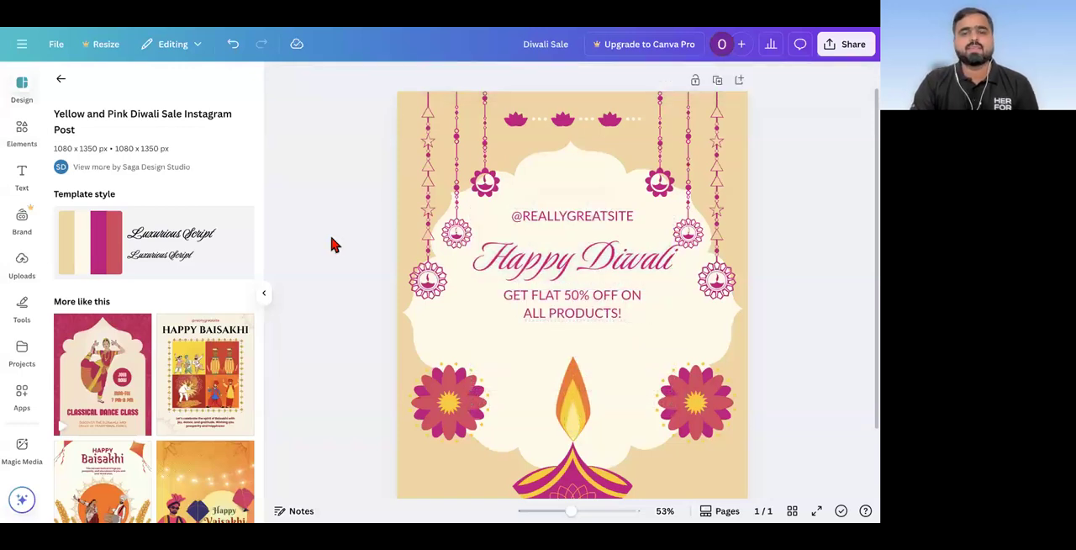
pyautogui.scroll(5, 636, 268)
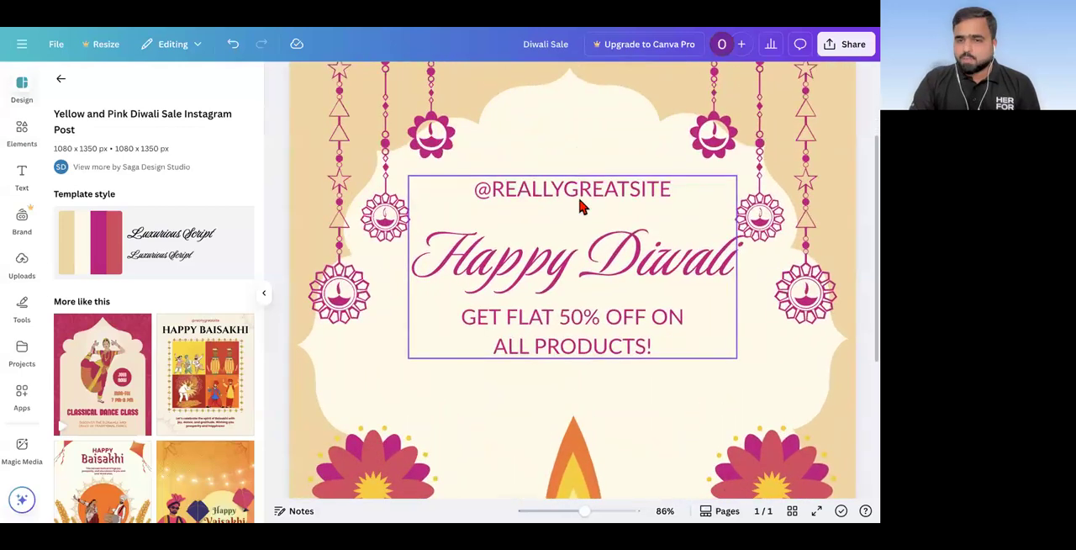
pyautogui.click(578, 189)
pyautogui.click(574, 181)
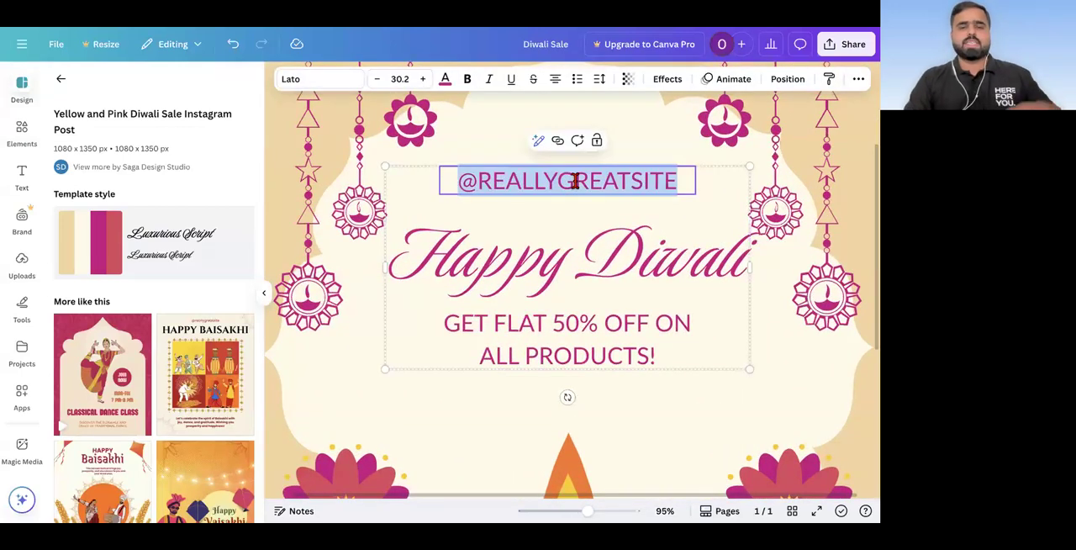
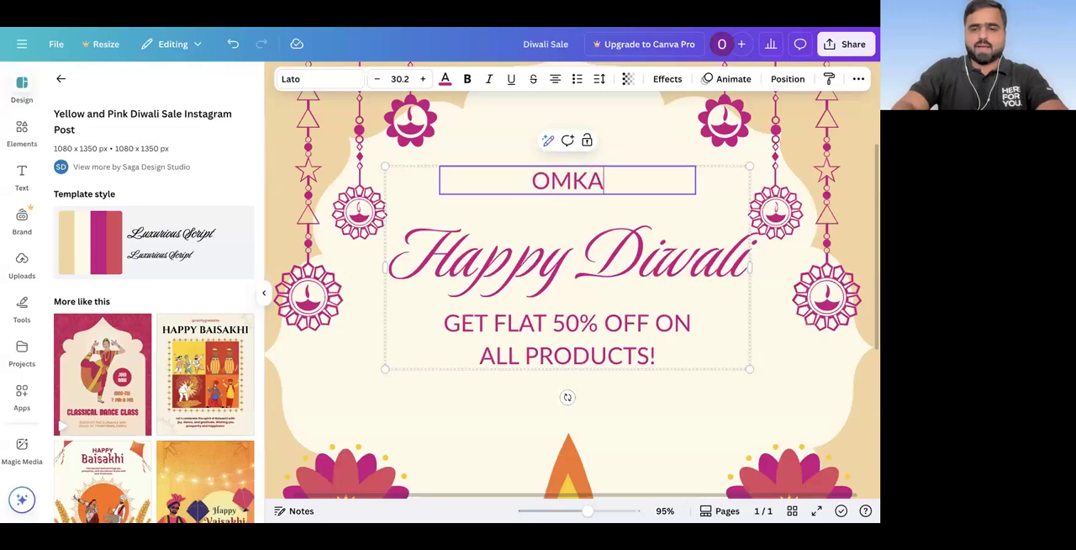
# Step: Select the discount offer text below the heading, switch to a new browser tab and search Google for "short diwali message"
pyautogui.click(550, 328)
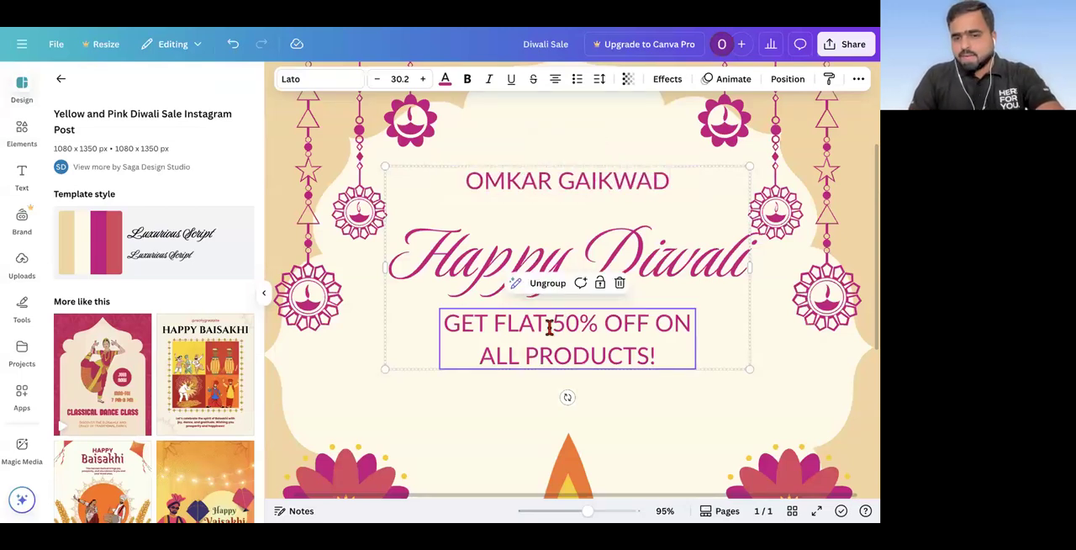
pyautogui.click(550, 328)
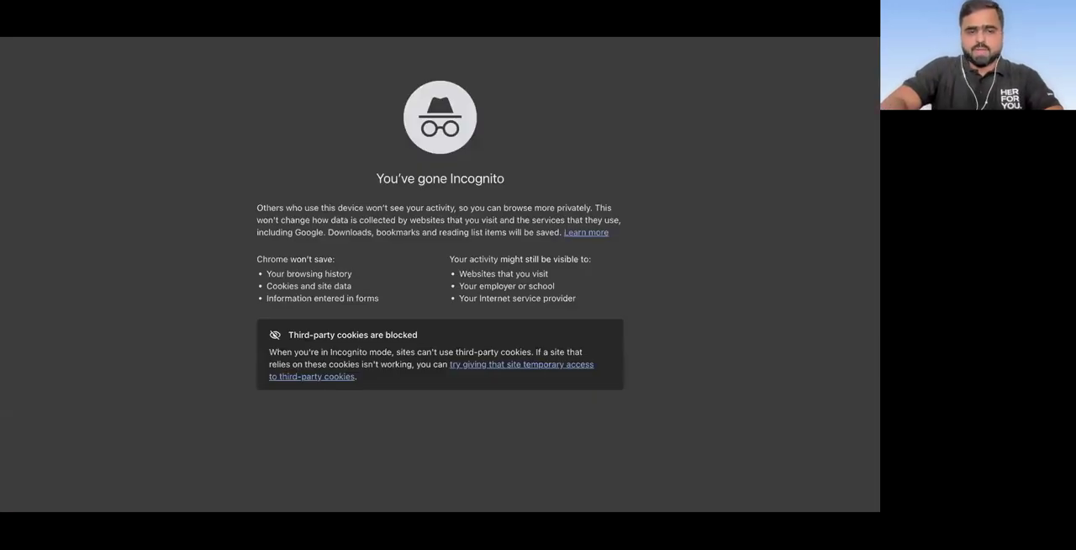
pyautogui.write('diwal')
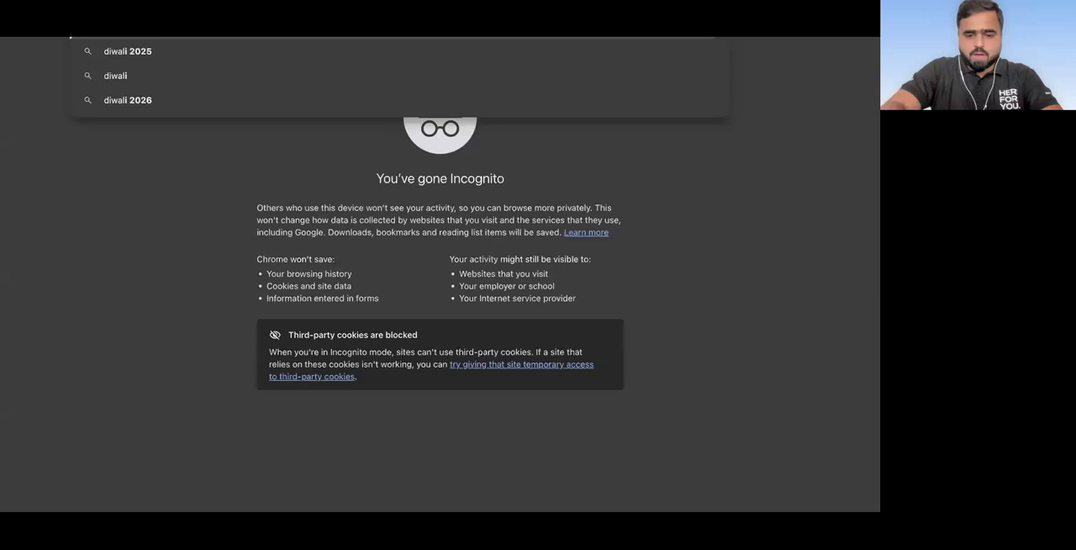
pyautogui.press('BackSpace')
pyautogui.press('BackSpace')
pyautogui.press('BackSpace')
pyautogui.press('BackSpace')
pyautogui.press('BackSpace')
pyautogui.write('short')
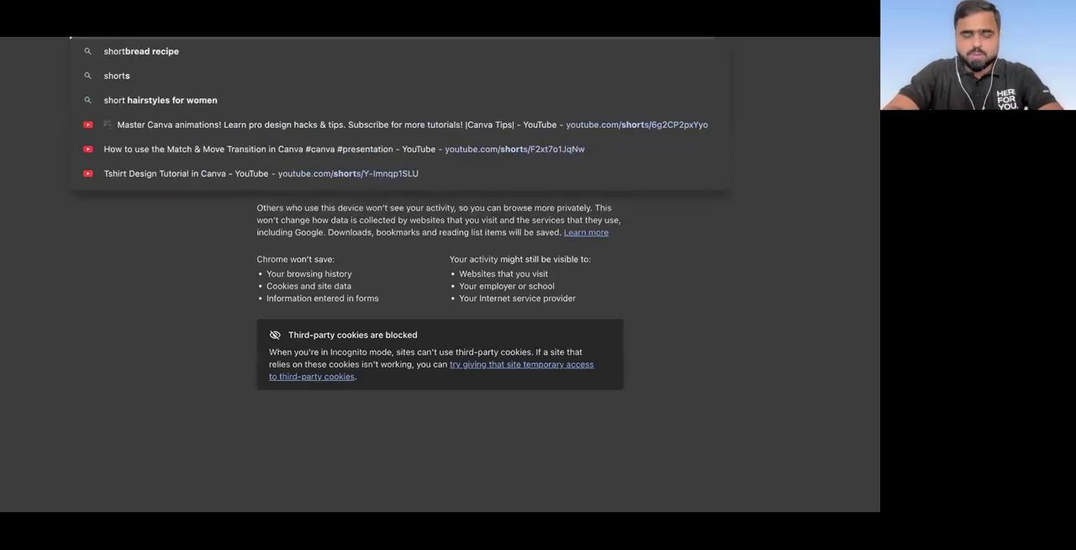
pyautogui.write(' diwali messa')
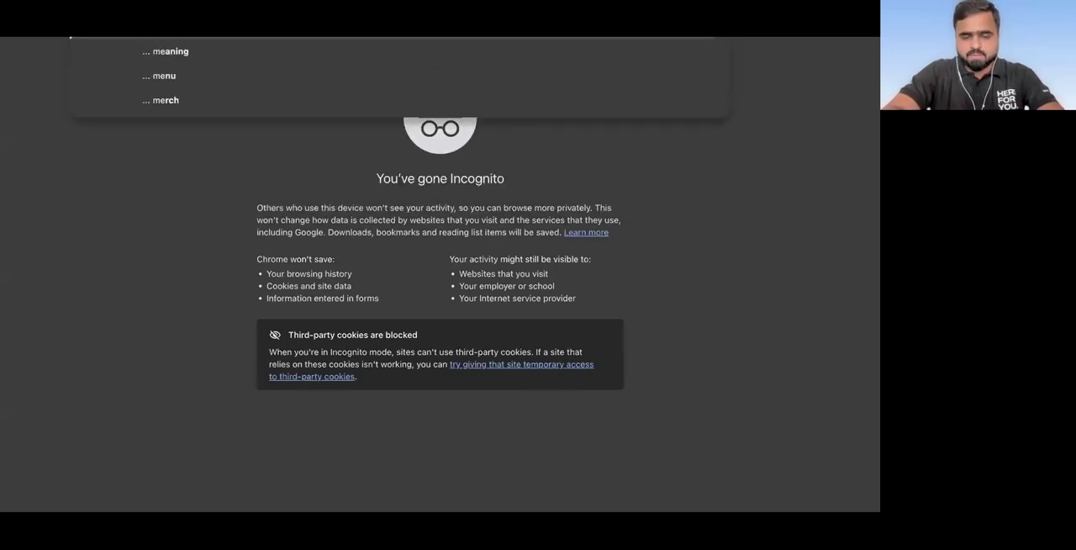
pyautogui.write('ge')
pyautogui.press('Return')
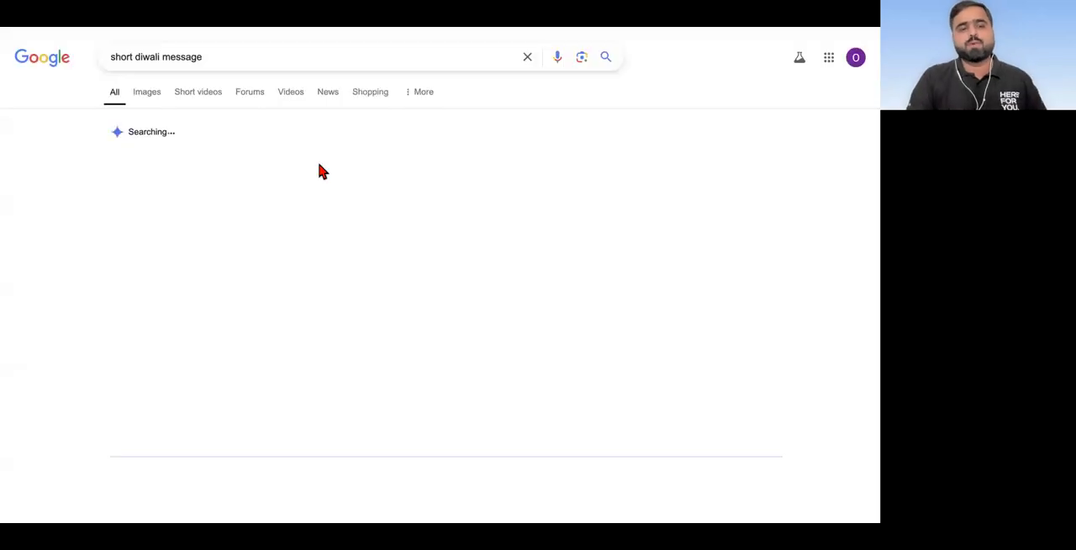
# Step: Try to copy "May the festival of lights bring you joy, prosperity, and happiness" from the AI answer in the search results
pyautogui.scroll(-2, 320, 170)
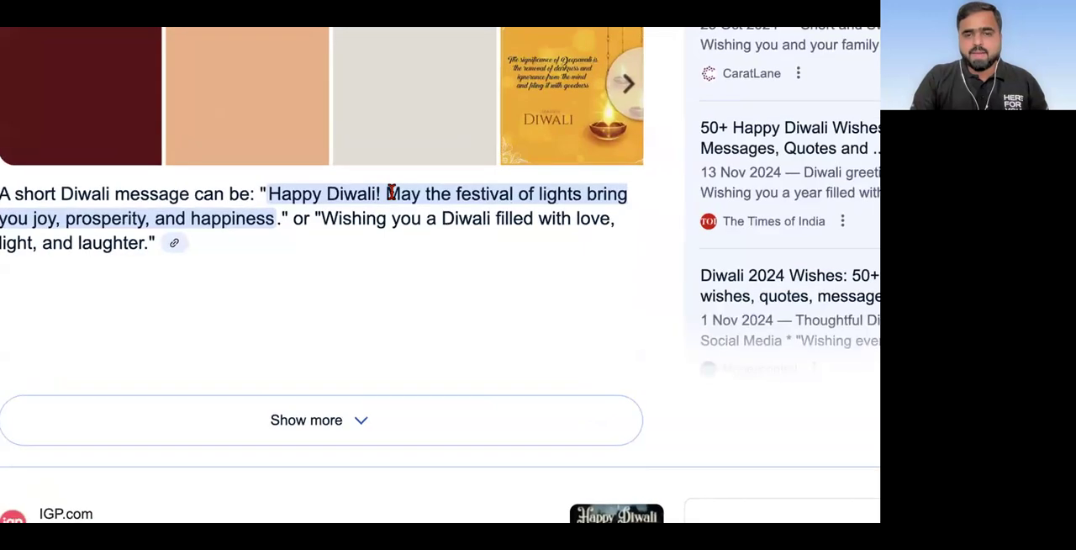
pyautogui.moveTo(386, 193); pyautogui.dragTo(276, 221)
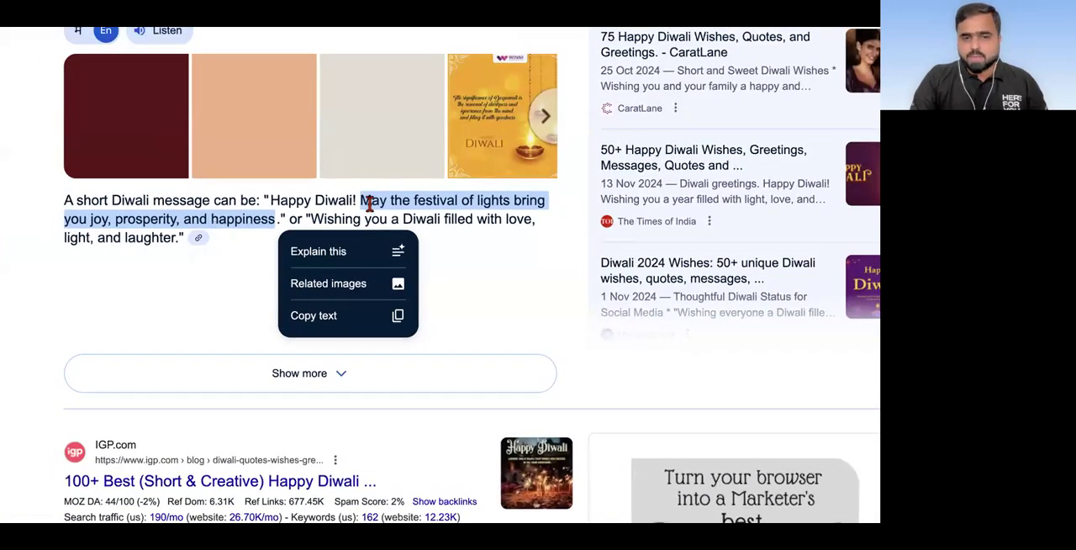
pyautogui.rightClick(247, 222)
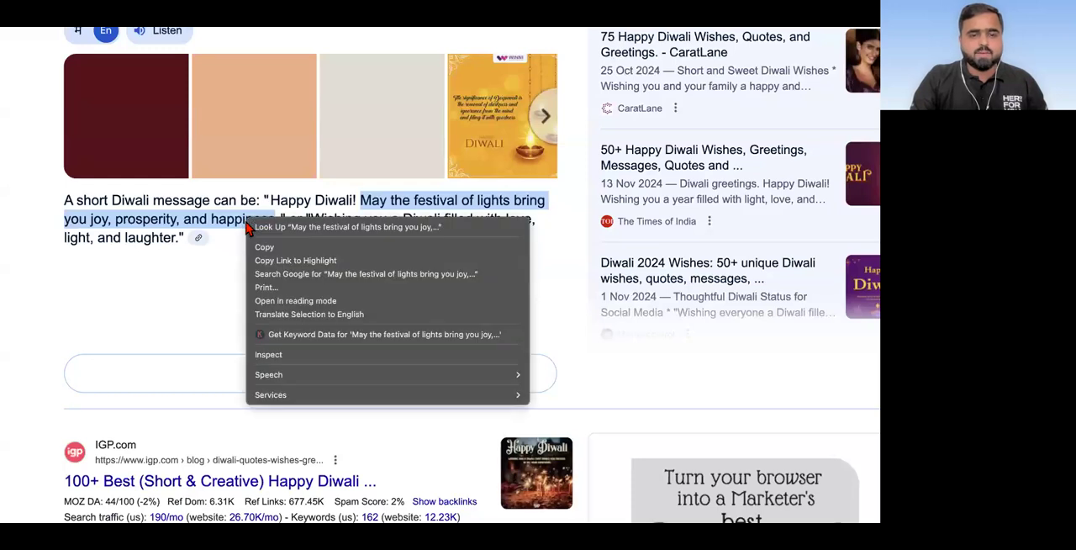
pyautogui.rightClick(217, 227)
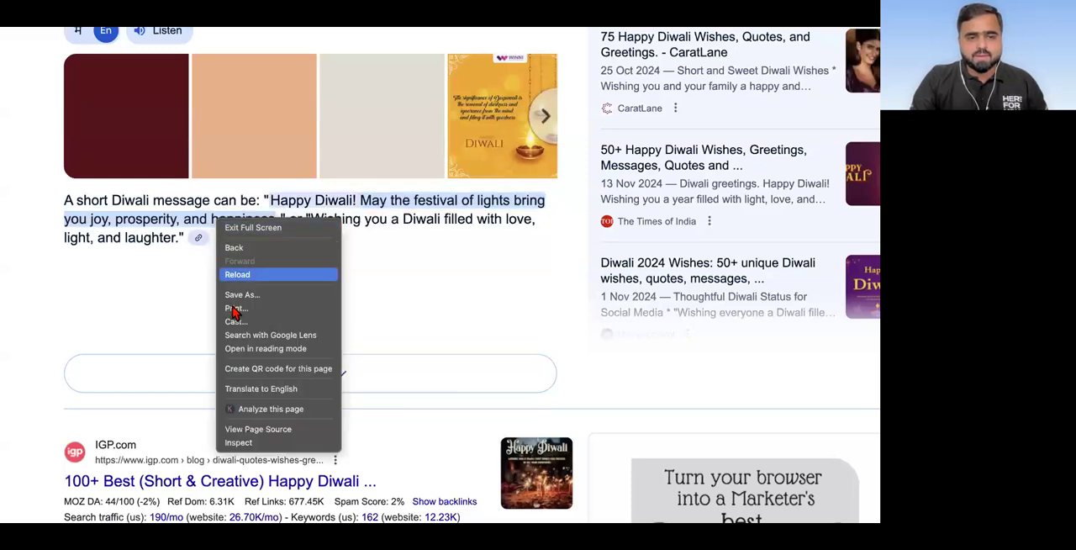
pyautogui.click(171, 217)
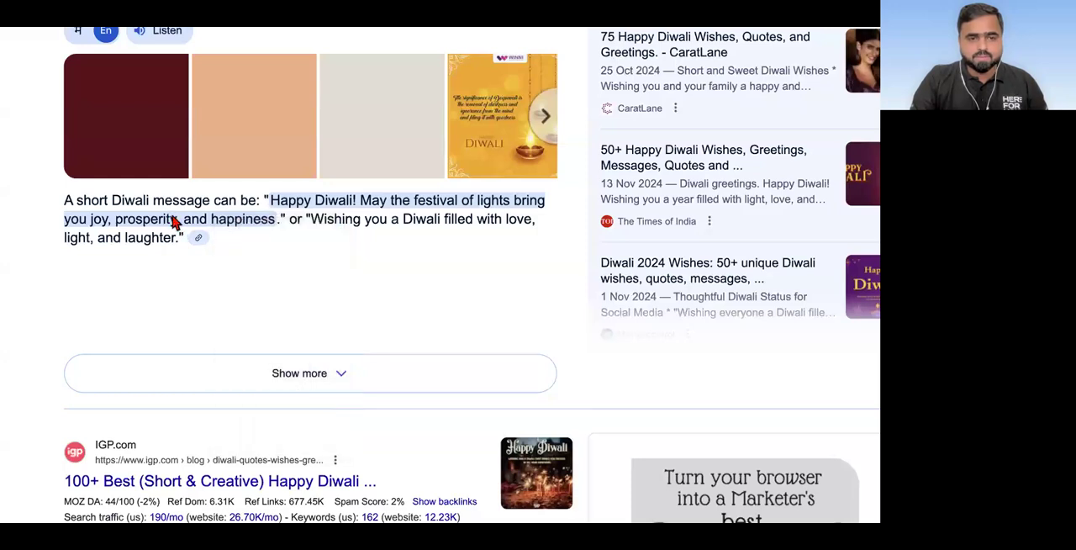
pyautogui.rightClick(173, 221)
pyautogui.click(196, 243)
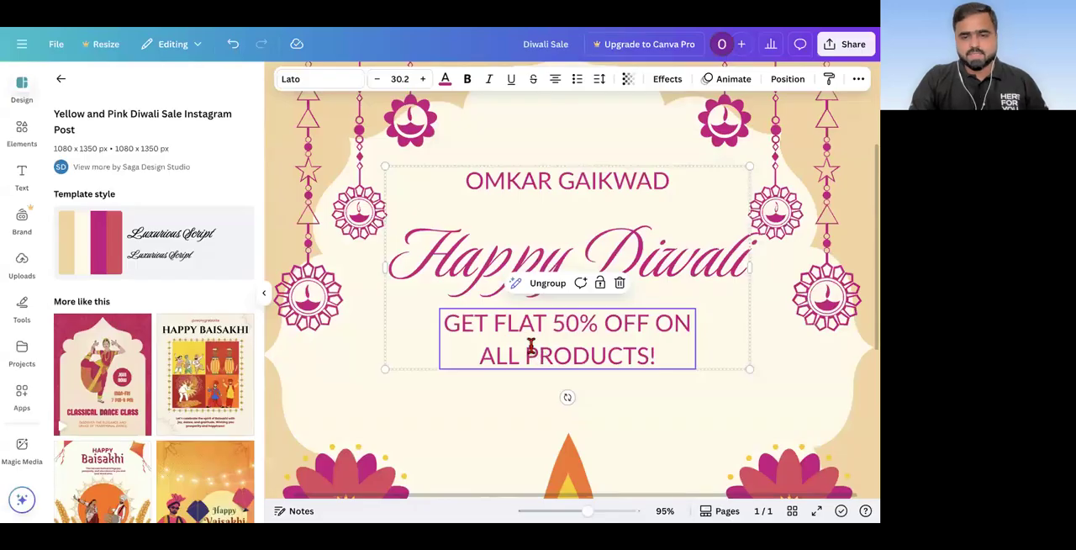
# Step: Return to the Canva design and paste the copied text over "GET FLAT 50% OFF ON ALL PRODUCTS!"
pyautogui.tripleClick(533, 354)
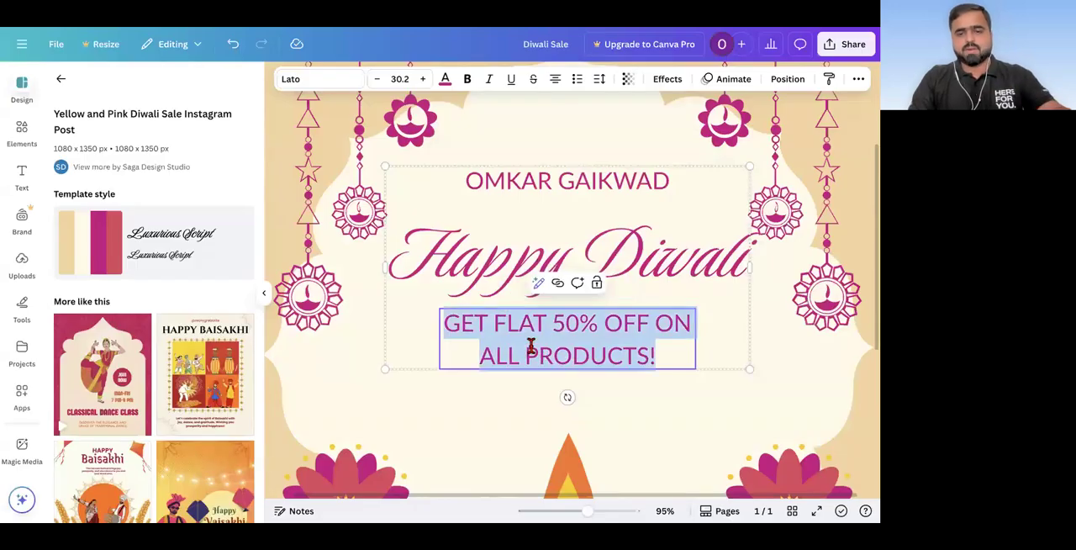
pyautogui.rightClick(533, 354)
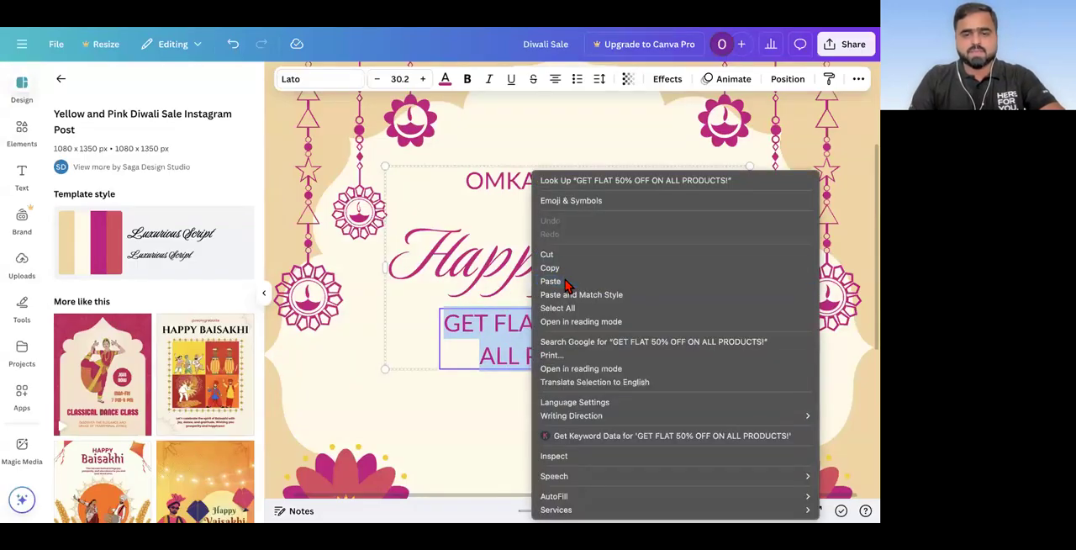
pyautogui.click(569, 285)
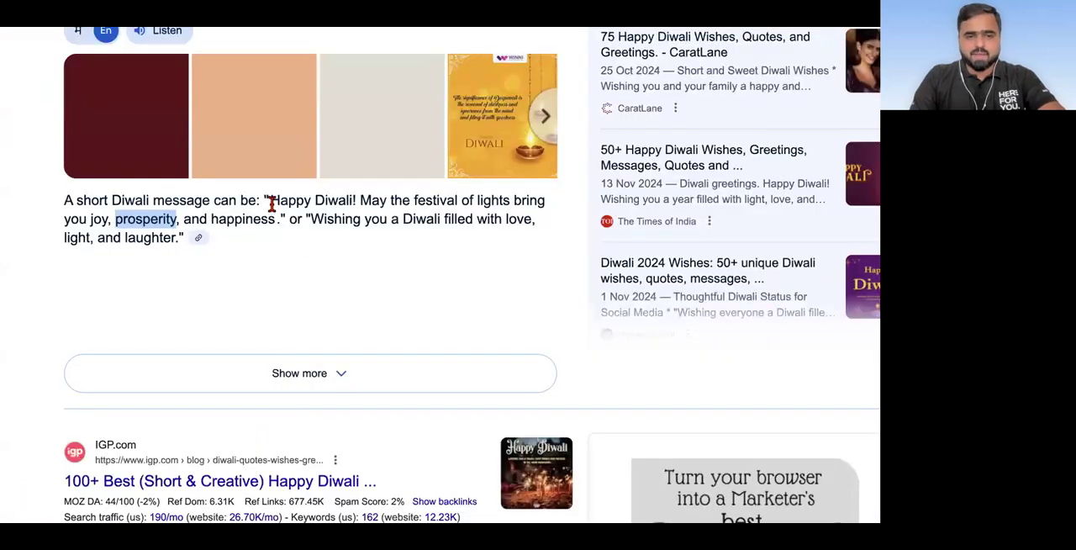
# Step: Copy "May the festival of lights bring you joy, prosperity, and happiness" from the Google answer and paste it over "PROSPERITY" in the Canva design
pyautogui.moveTo(360, 200); pyautogui.dragTo(277, 219)
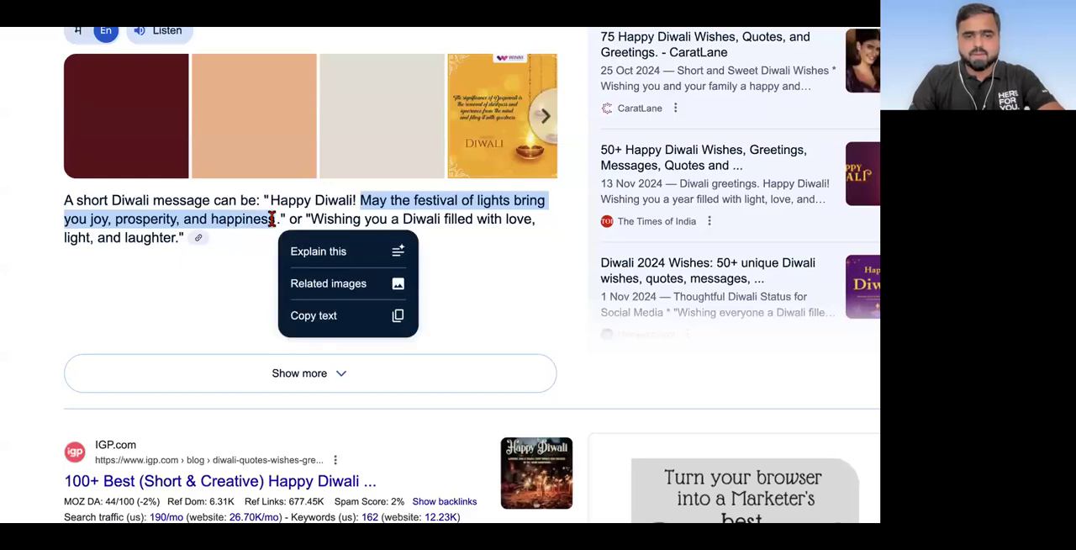
pyautogui.click(317, 316)
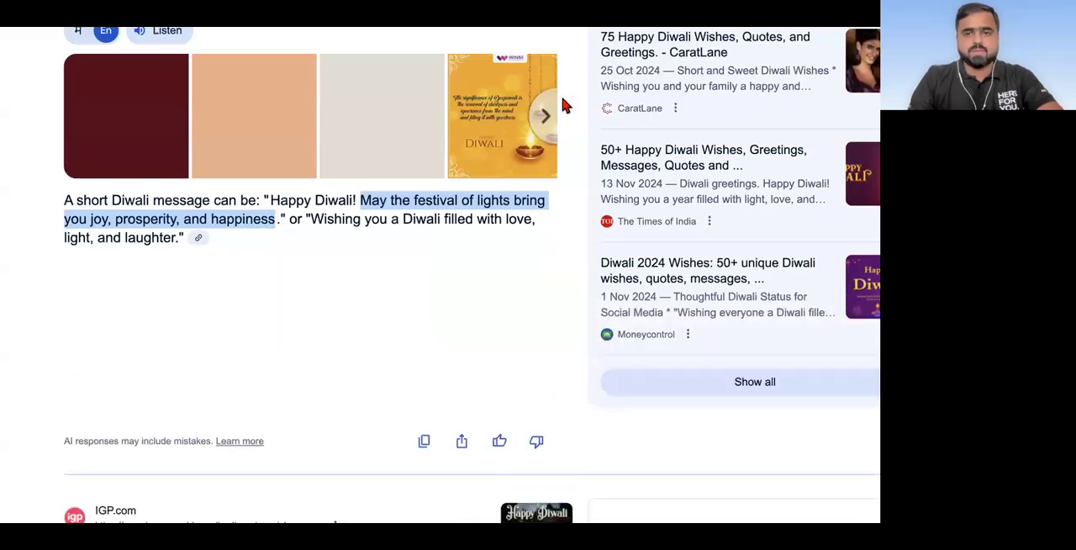
pyautogui.hotkey('ctrl', 'Tab')
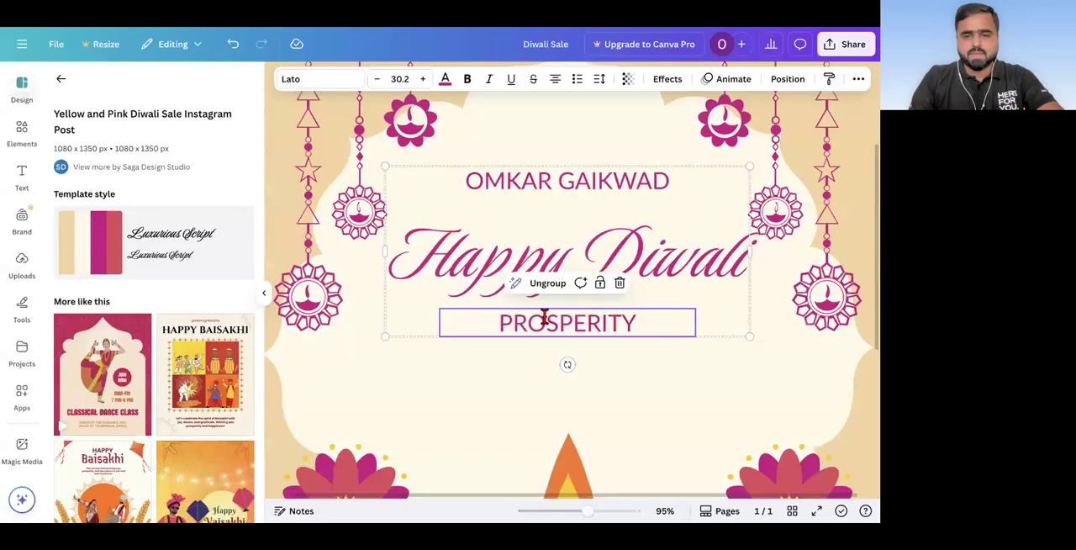
pyautogui.doubleClick(545, 318)
pyautogui.rightClick(547, 320)
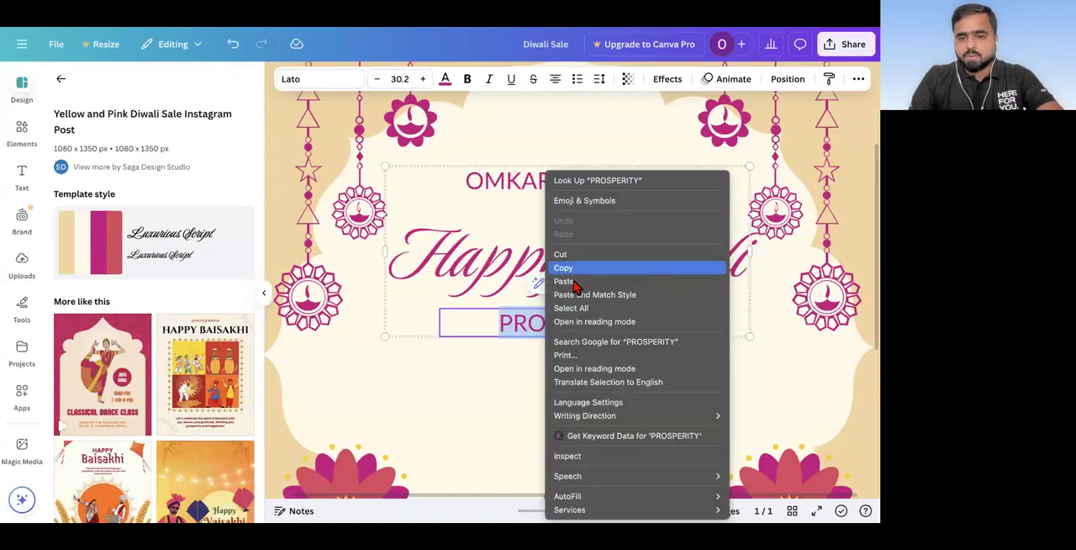
pyautogui.click(575, 286)
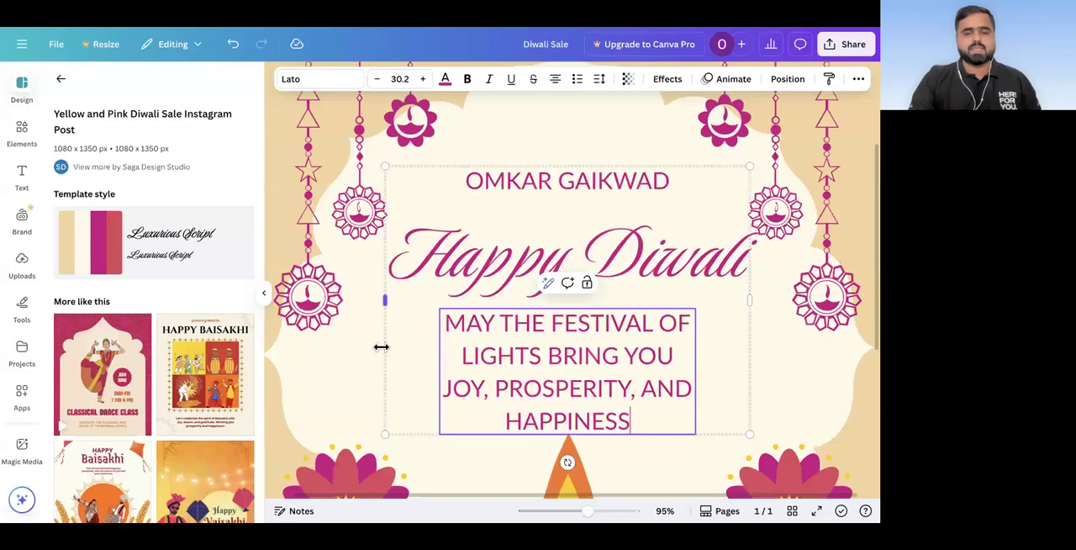
pyautogui.scroll(-1, 381, 354)
pyautogui.scroll(-3, 381, 354)
pyautogui.click(324, 304)
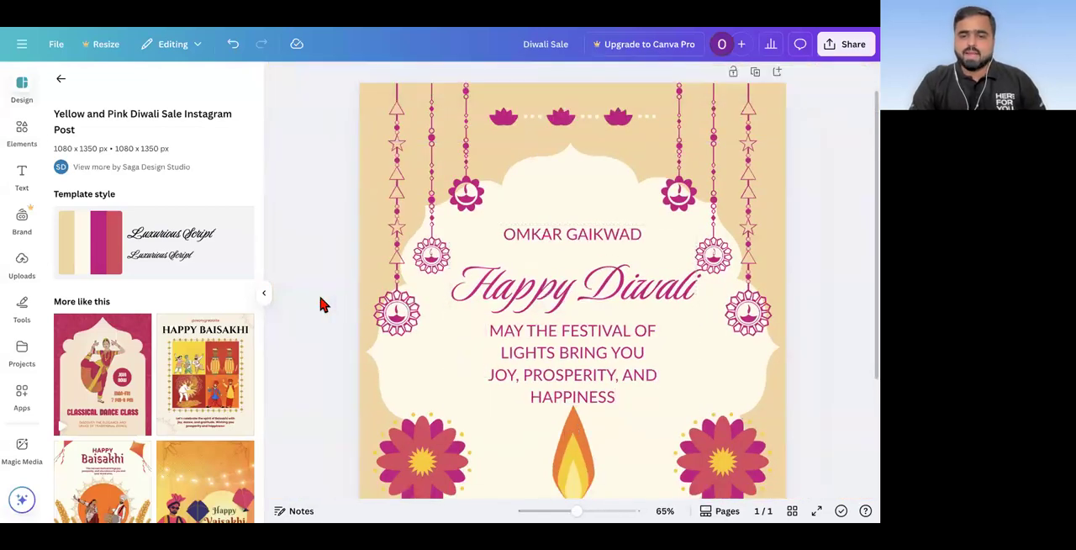
# Step: Replace the name above the "Happy Diwali" heading with "WISH YOU"
pyautogui.scroll(-4, 322, 304)
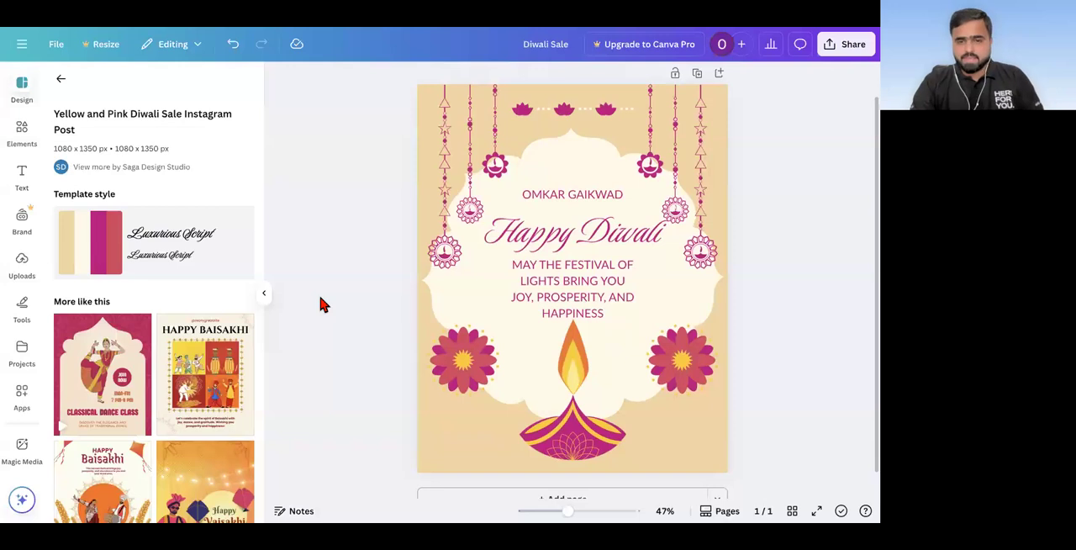
pyautogui.click(605, 197)
pyautogui.click(578, 236)
pyautogui.click(574, 274)
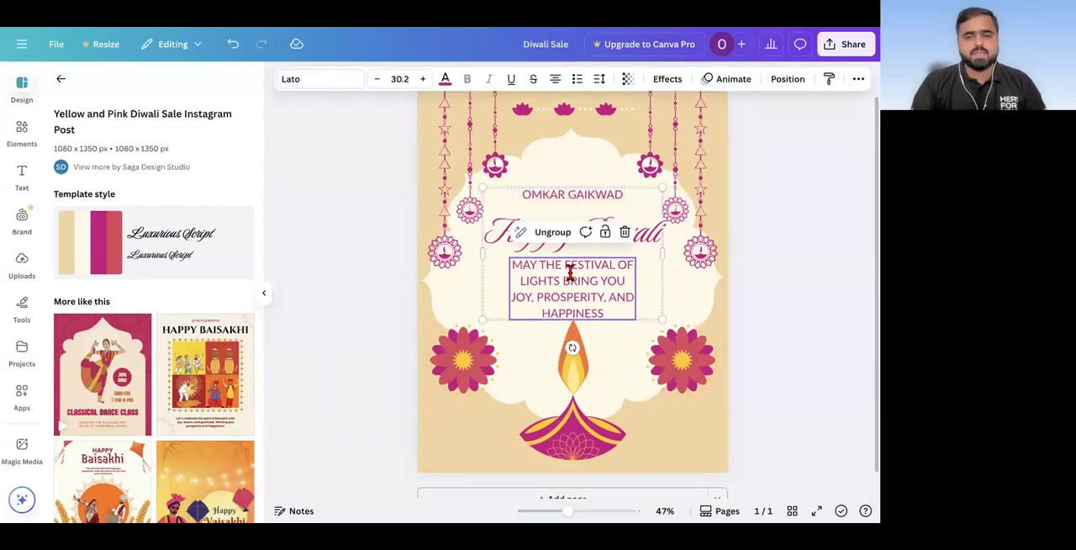
pyautogui.doubleClick(576, 196)
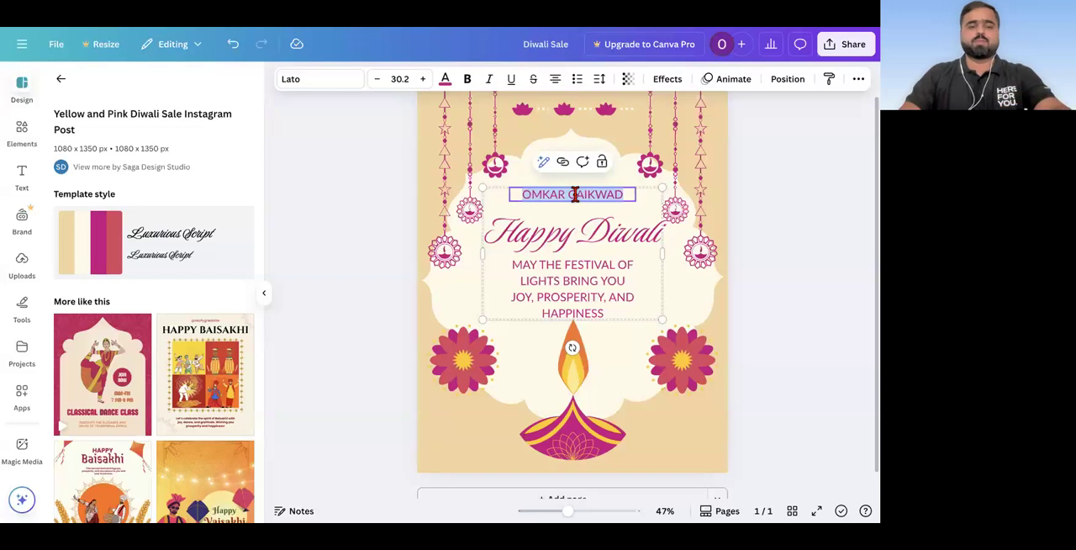
pyautogui.write('WIS')
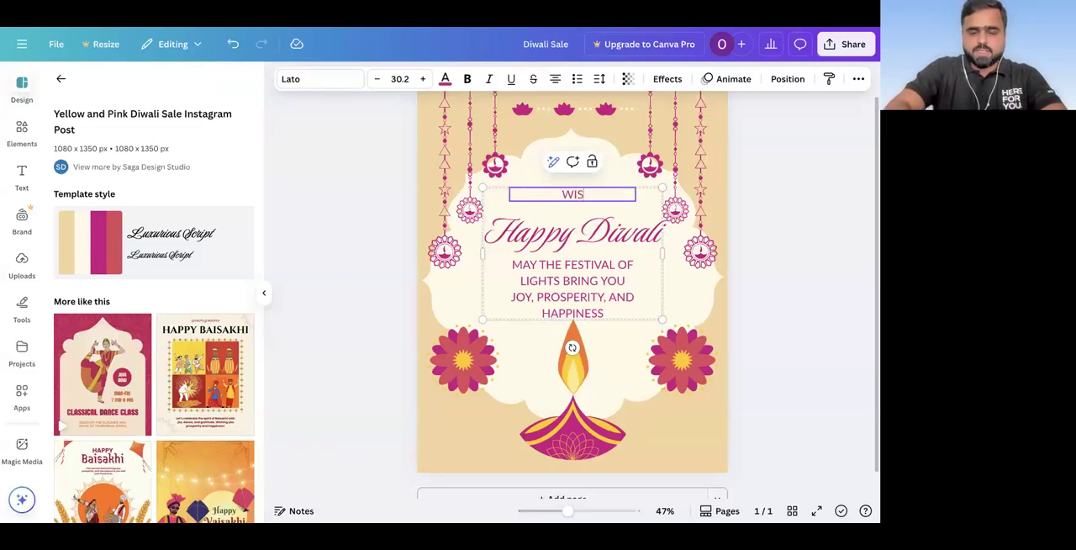
pyautogui.write('H YOU')
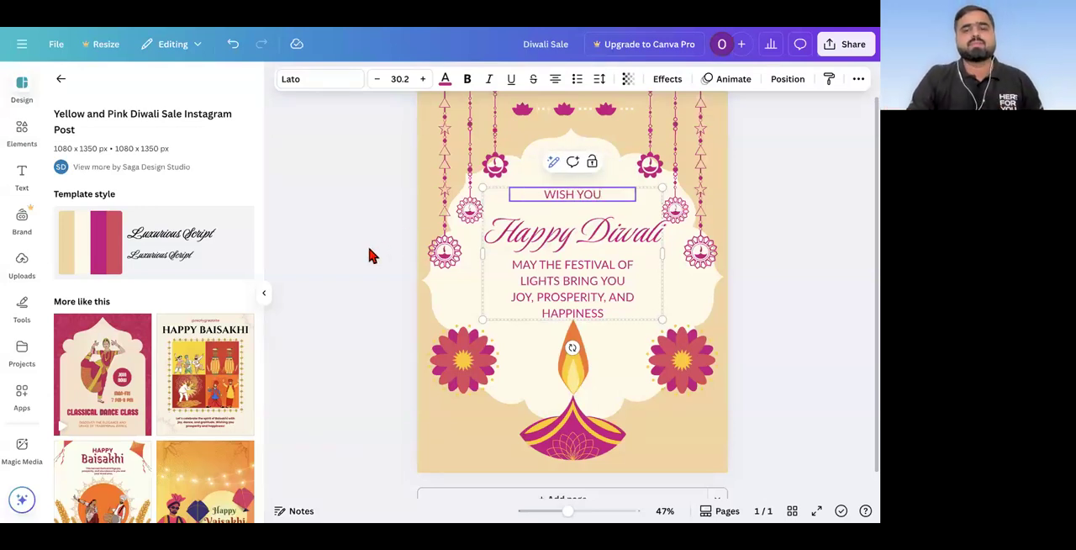
pyautogui.click(367, 243)
# Step: Download the Diwali greeting as a PNG at size 1, then close the preview of the downloaded image
pyautogui.scroll(-3, 367, 243)
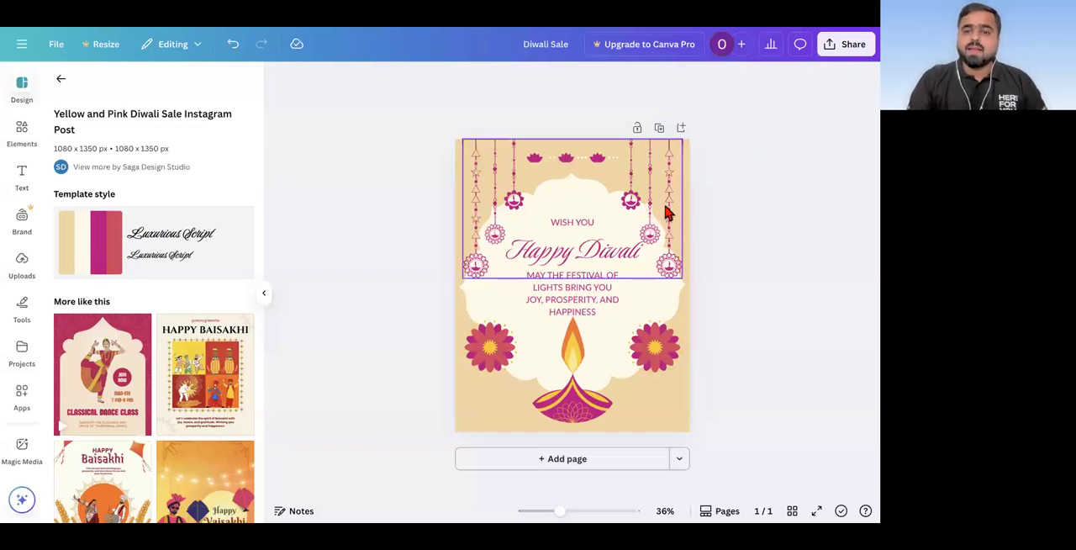
pyautogui.keyDown('ctrl'); pyautogui.scroll(3, 666, 210); pyautogui.keyUp('ctrl')
pyautogui.keyDown('ctrl'); pyautogui.scroll(2, 669, 211); pyautogui.keyUp('ctrl')
pyautogui.keyDown('ctrl'); pyautogui.scroll(-3, 670, 211); pyautogui.keyUp('ctrl')
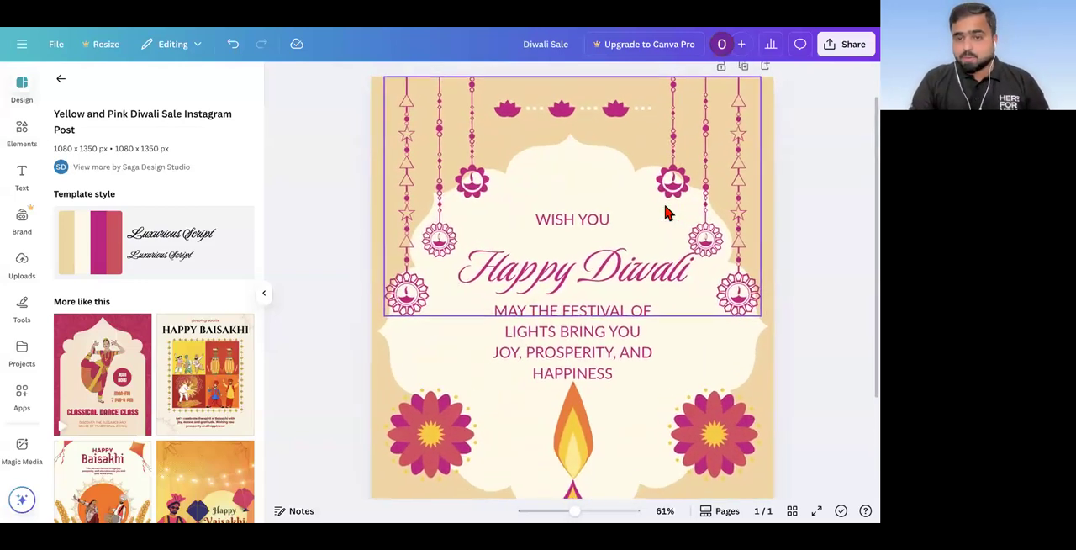
pyautogui.scroll(-1, 737, 204)
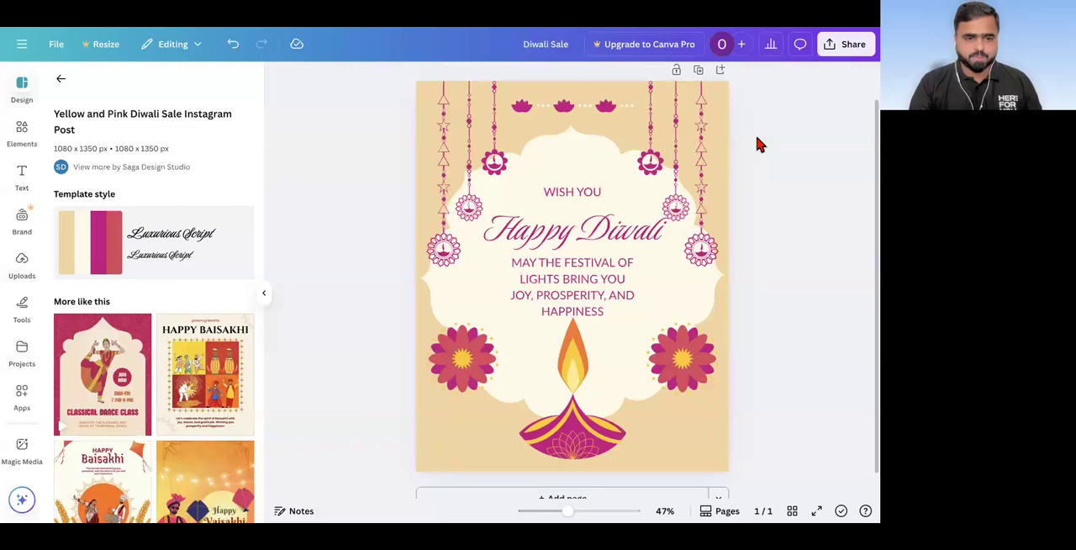
pyautogui.scroll(-1, 206, 335)
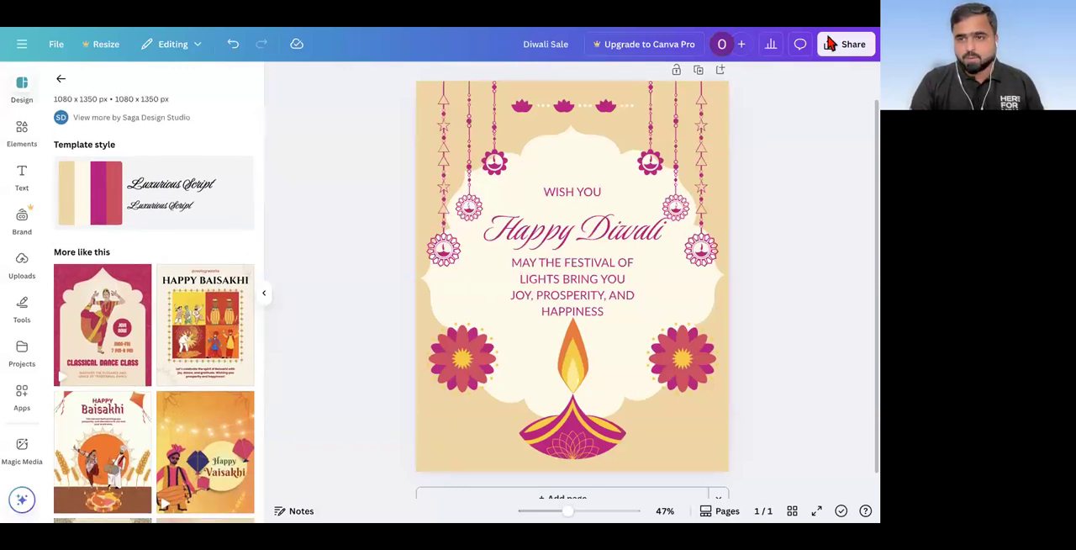
pyautogui.click(851, 49)
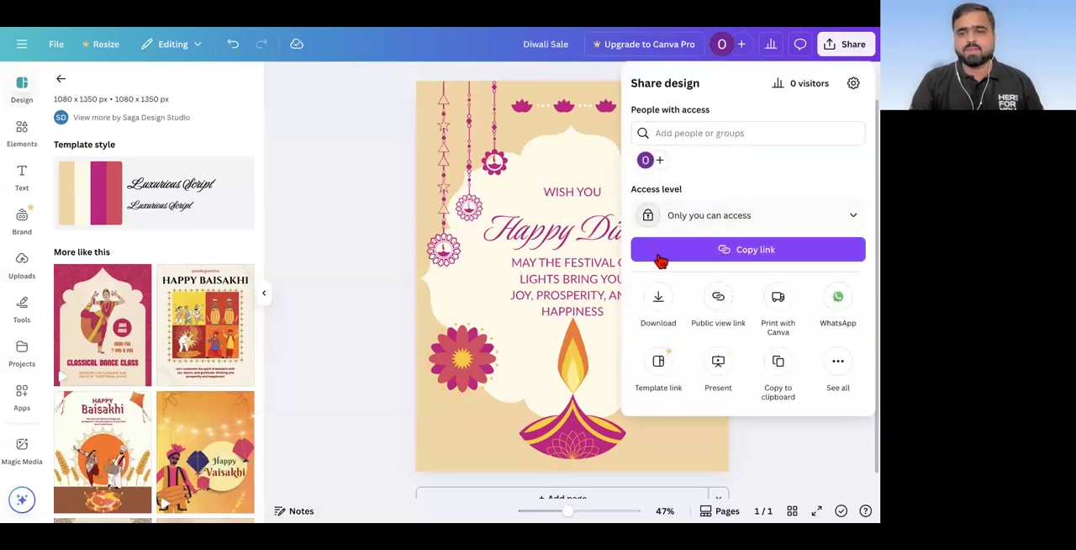
pyautogui.click(659, 301)
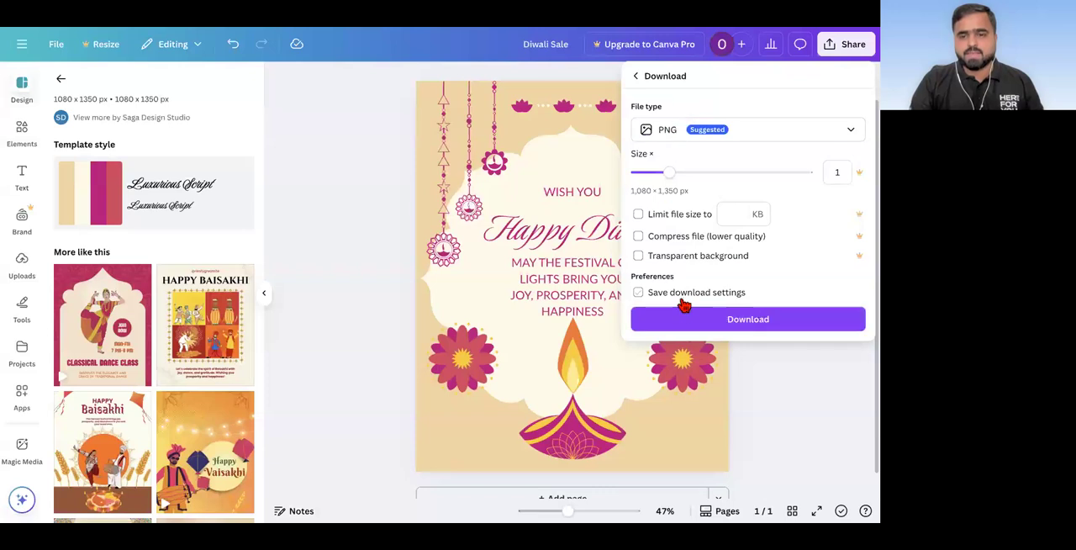
pyautogui.click(685, 319)
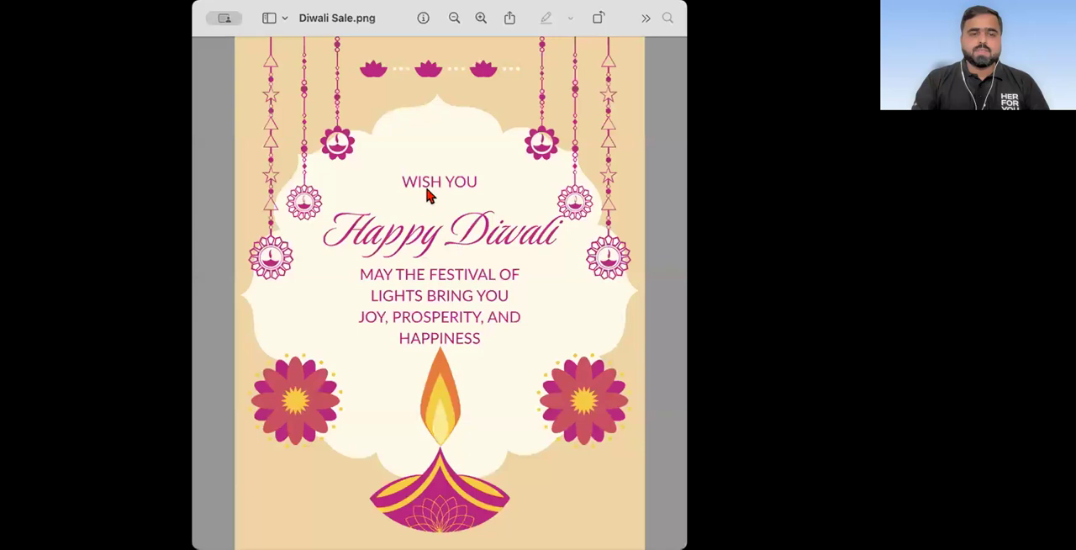
pyautogui.click(690, 528)
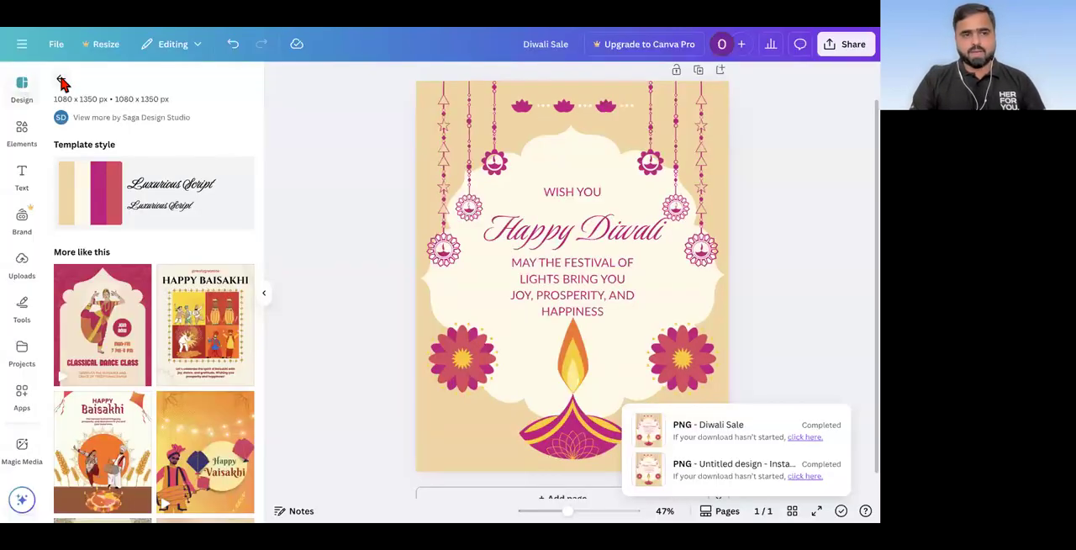
# Step: Leave the current template's details, search the templates for "raksha bandhan" and browse the designs
pyautogui.click(59, 75)
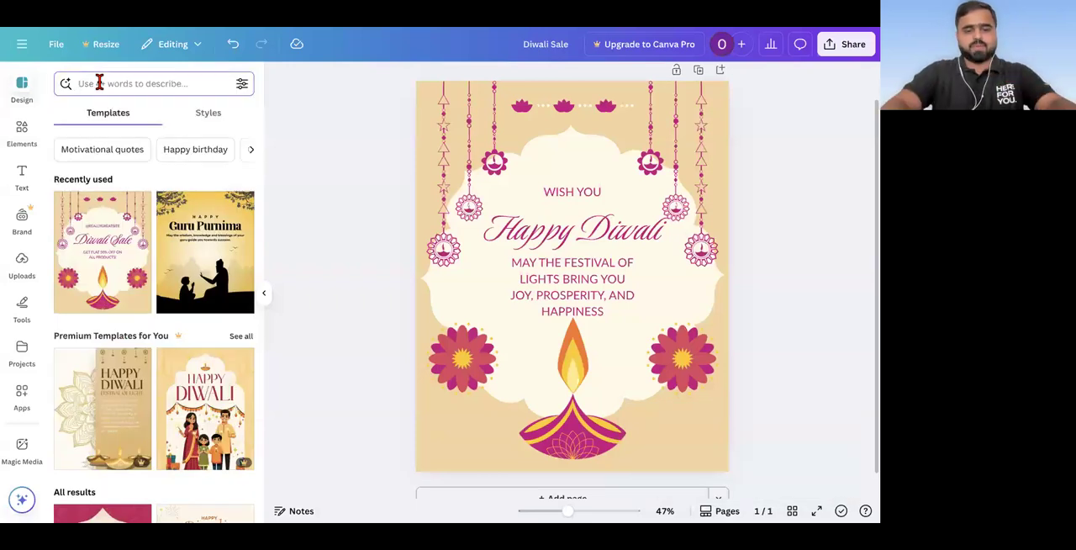
pyautogui.write('raksha')
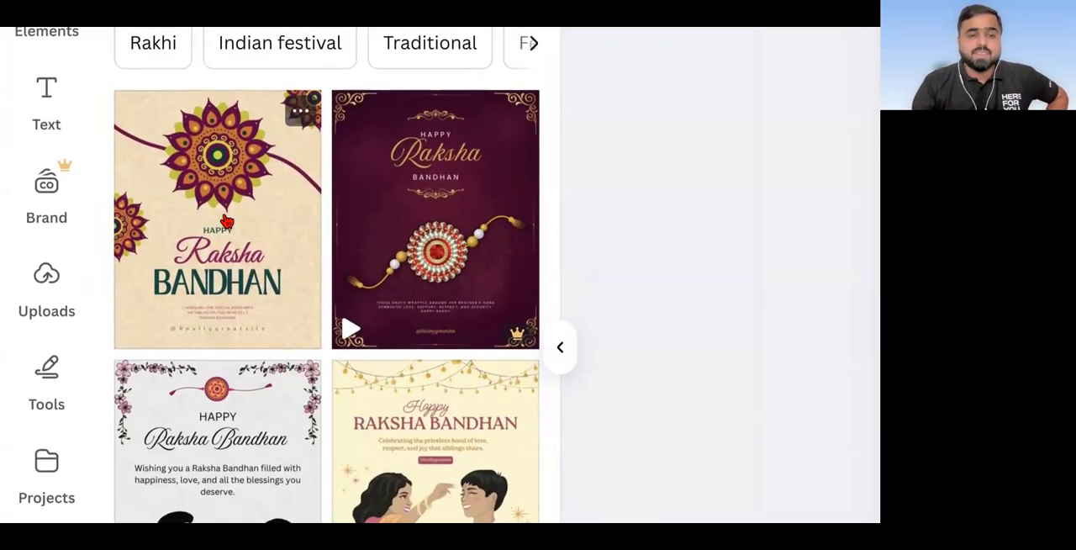
pyautogui.scroll(-5, 226, 220)
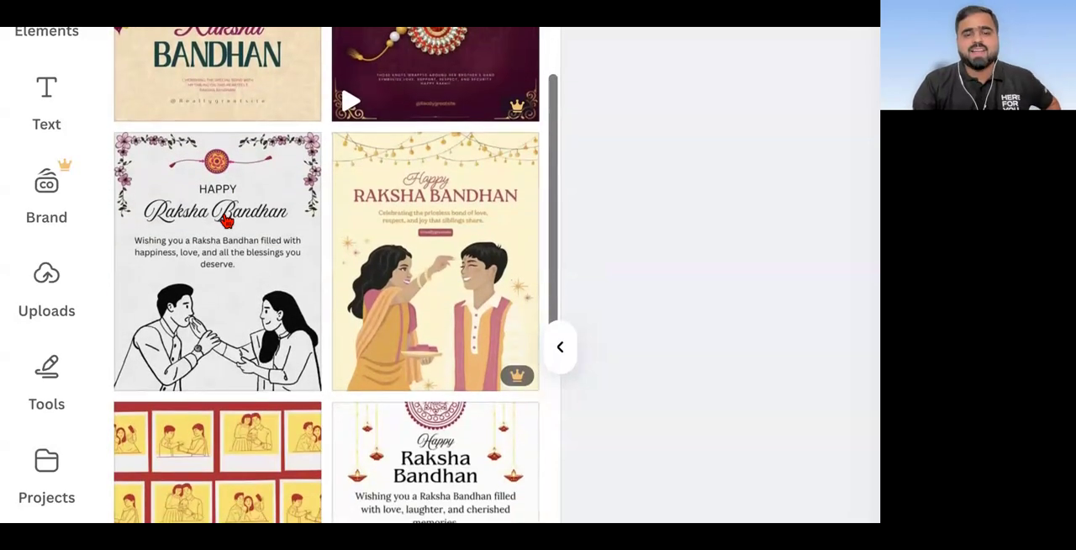
pyautogui.scroll(-10, 226, 220)
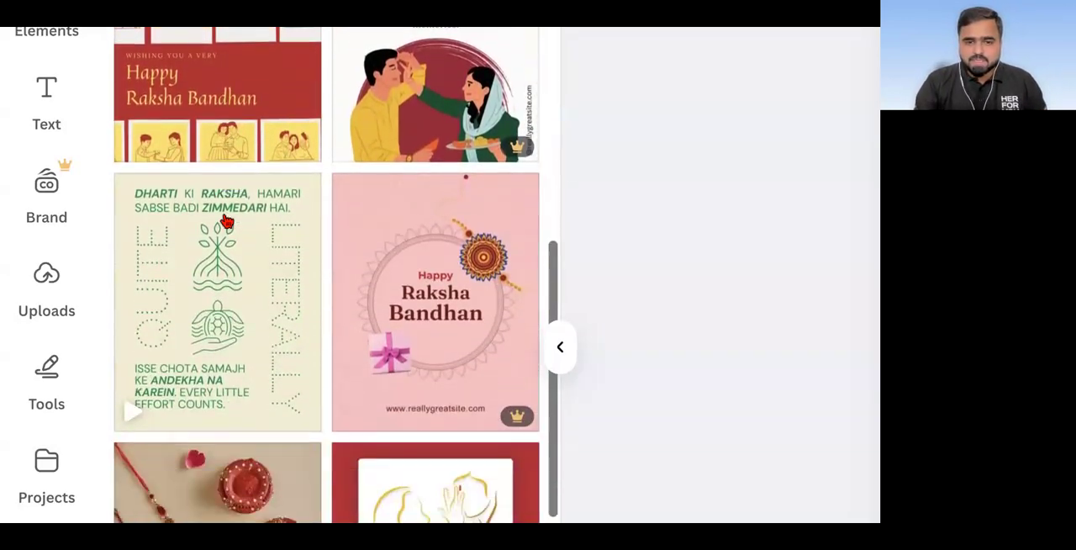
pyautogui.scroll(-8, 225, 221)
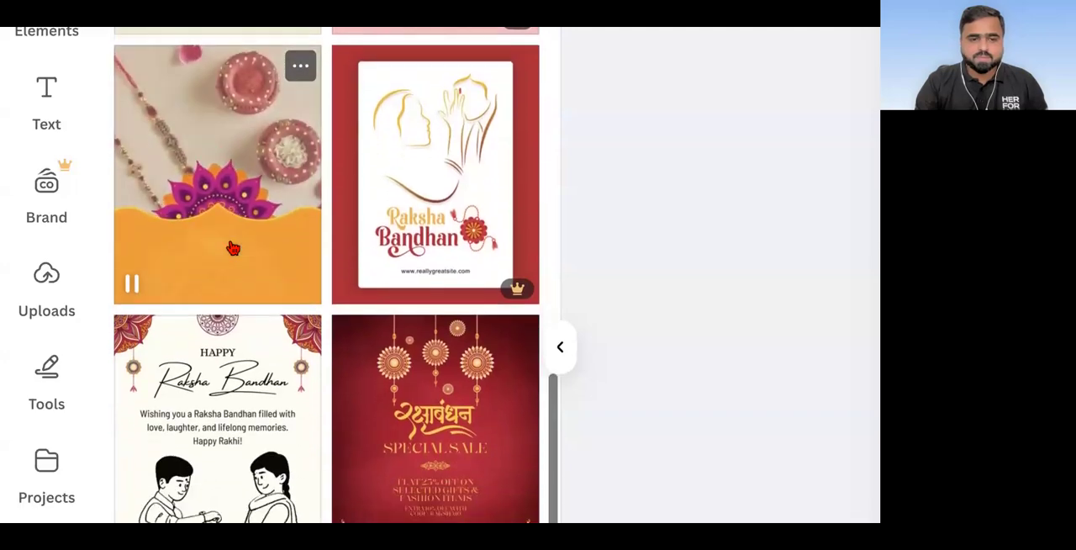
pyautogui.scroll(-2, 232, 248)
pyautogui.scroll(-7, 221, 262)
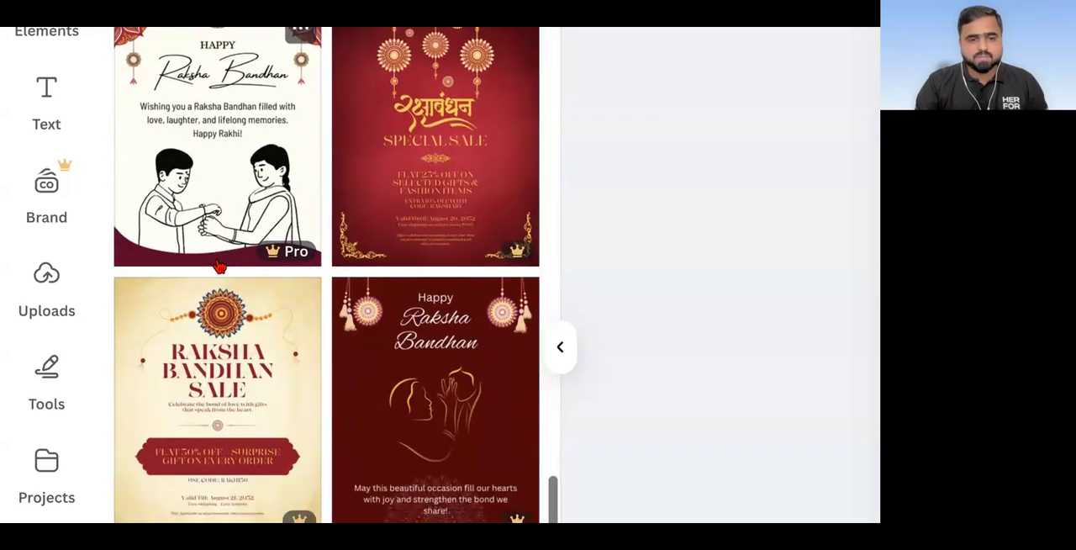
pyautogui.scroll(-11, 218, 265)
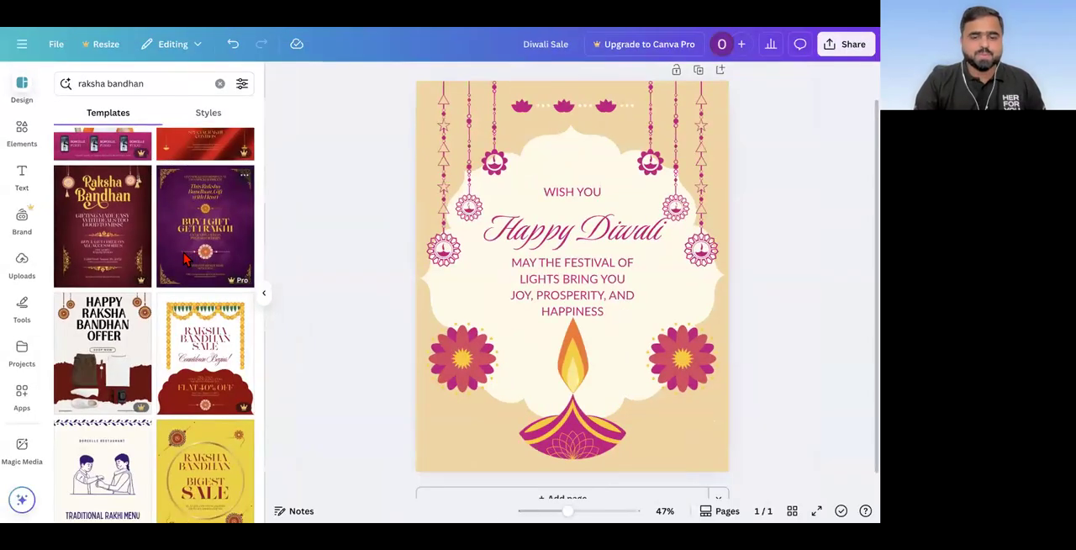
pyautogui.scroll(18, 219, 266)
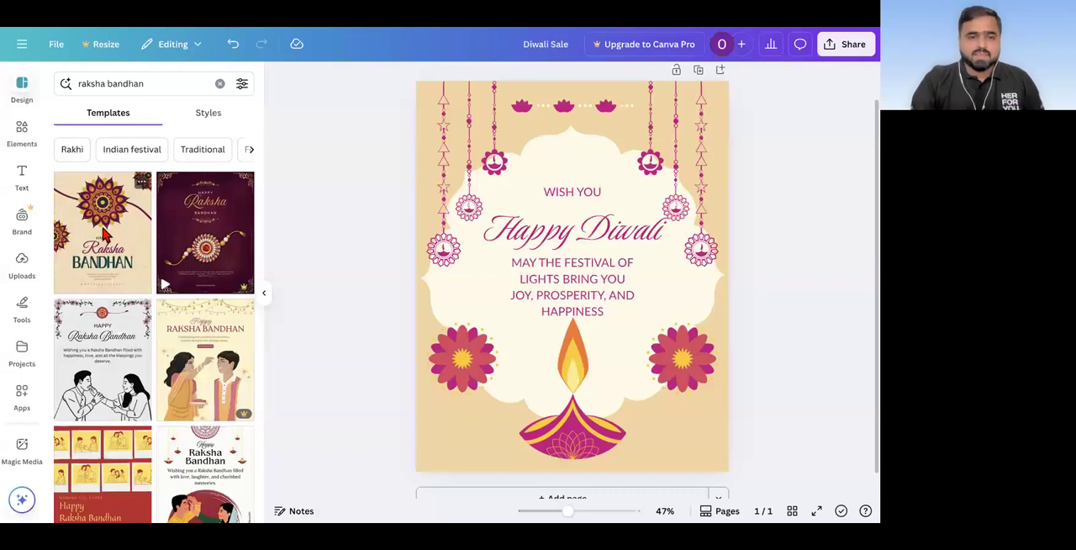
# Step: Search the templates for "15 august" and browse the Independence Day designs
pyautogui.tripleClick(121, 89)
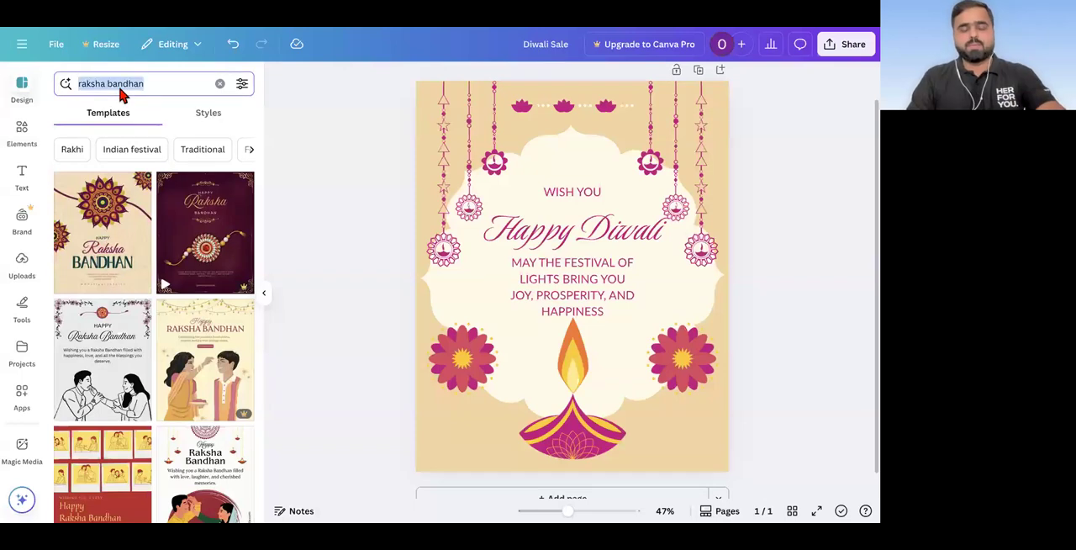
pyautogui.press('BackSpace')
pyautogui.write('15 augu')
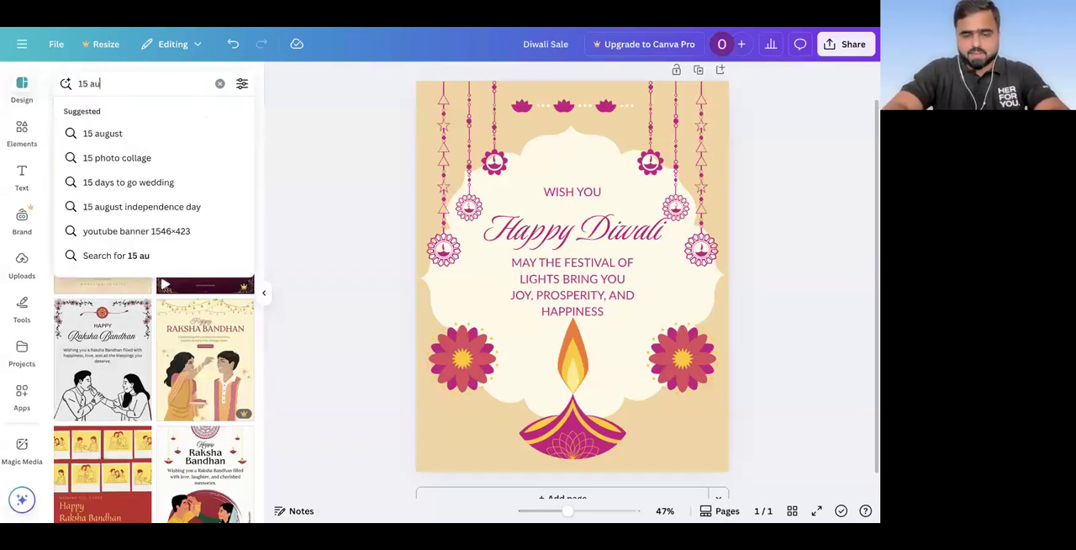
pyautogui.write('st')
pyautogui.press('Return')
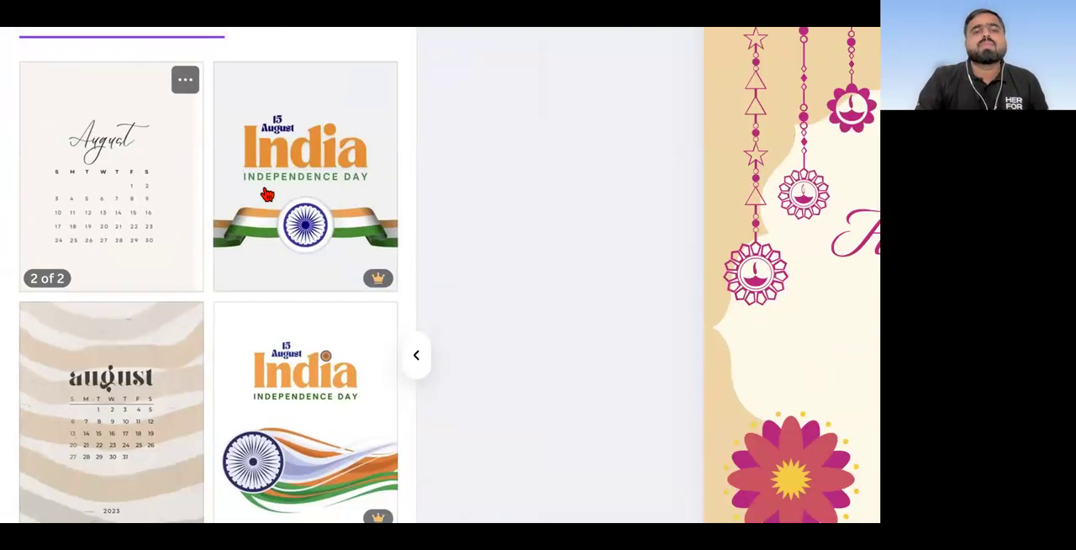
pyautogui.scroll(-6, 267, 195)
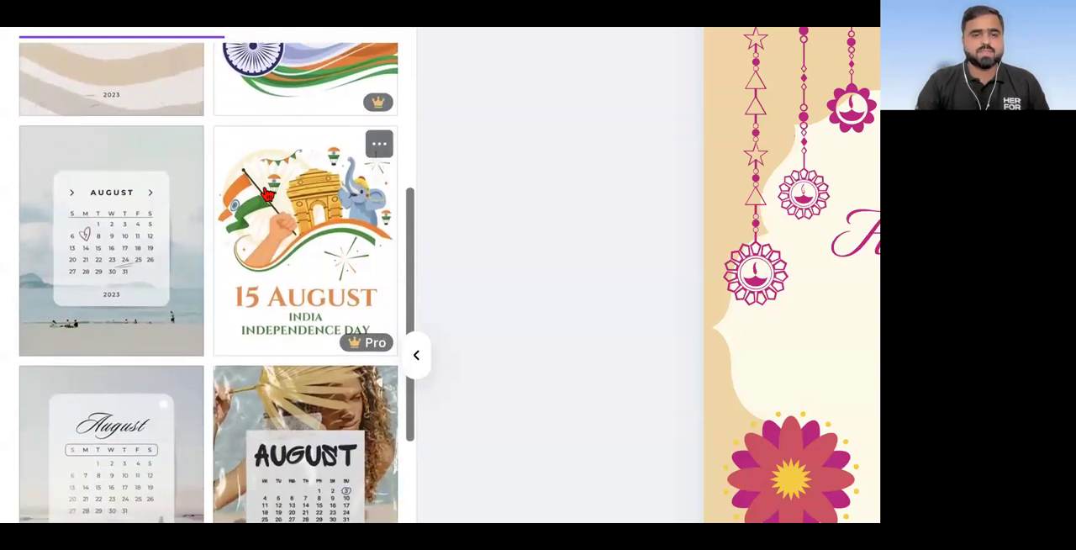
pyautogui.scroll(-10, 267, 194)
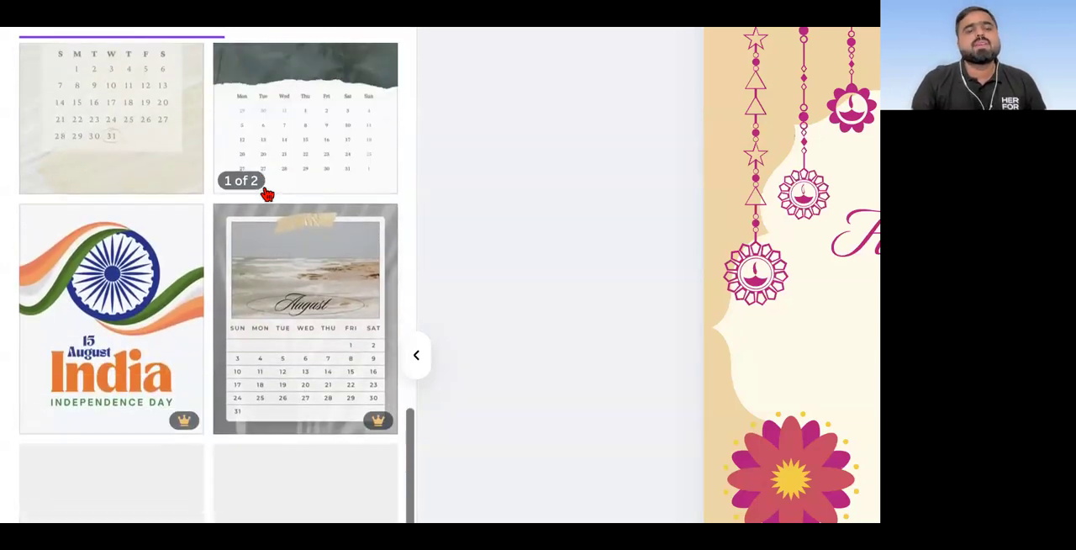
pyautogui.scroll(-10, 266, 195)
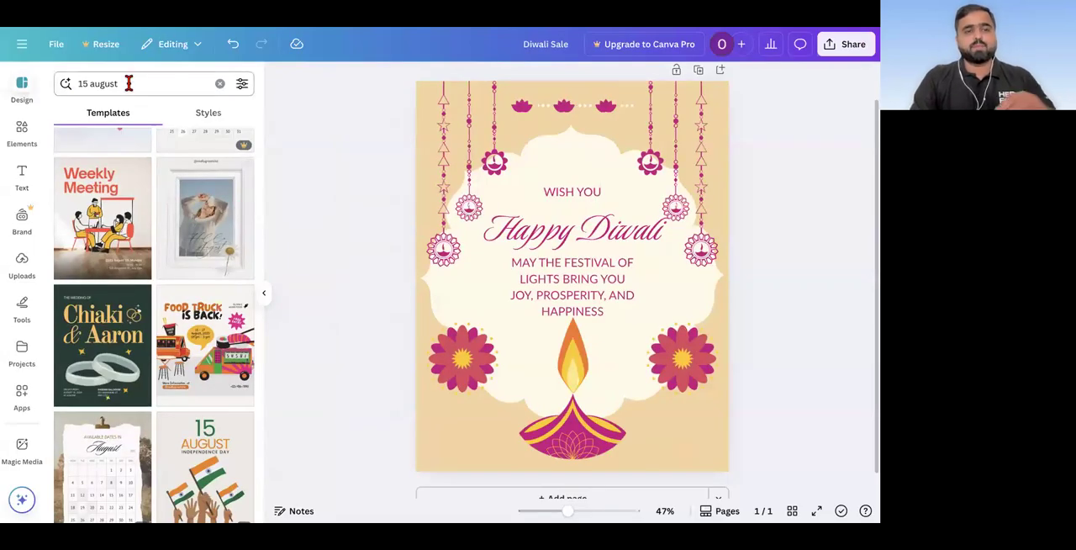
# Step: Search the templates for "republic day" and browse the designs
pyautogui.write('rep')
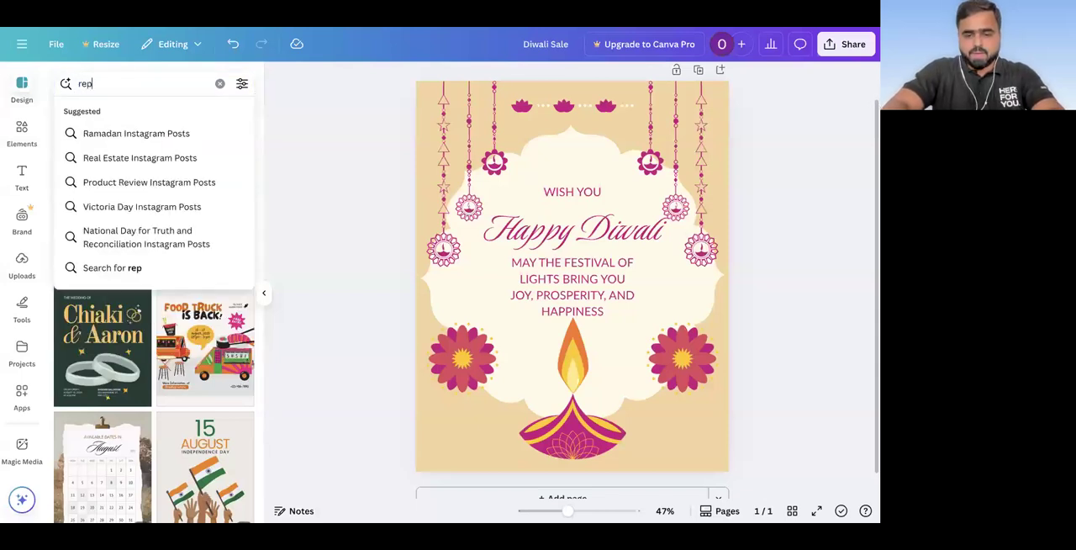
pyautogui.write('ublic da')
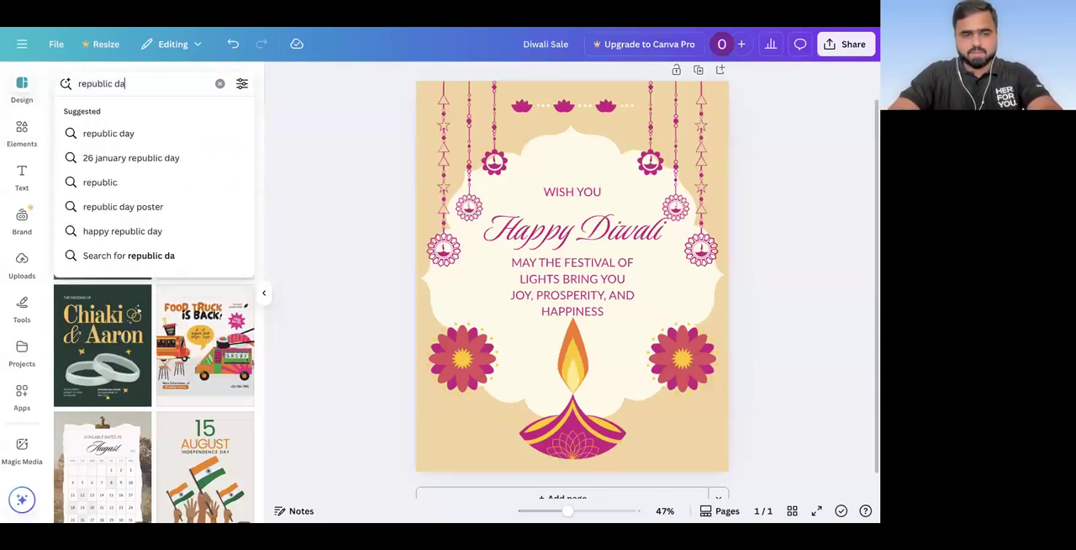
pyautogui.write('y')
pyautogui.press('Return')
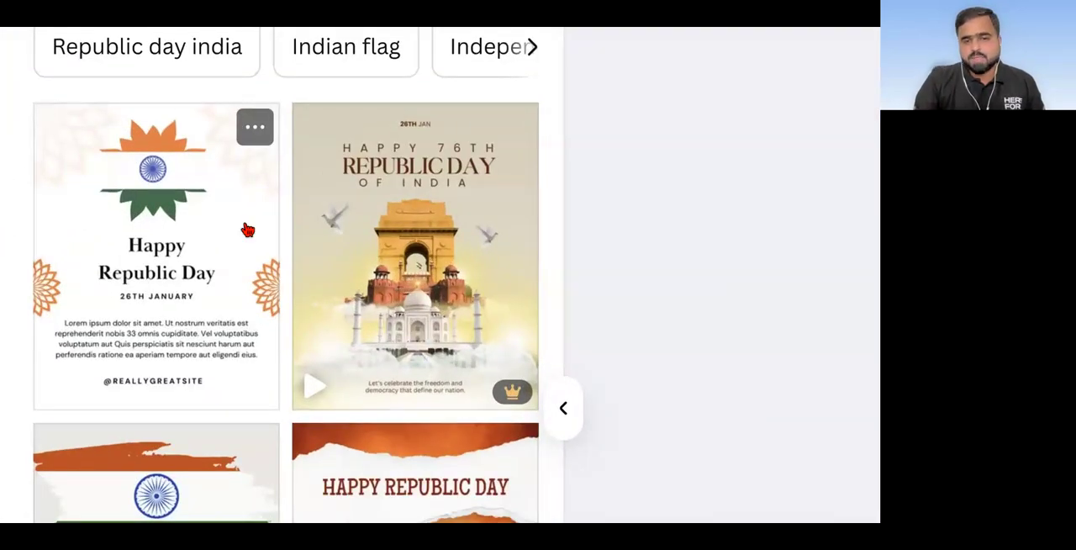
pyautogui.scroll(-1, 202, 286)
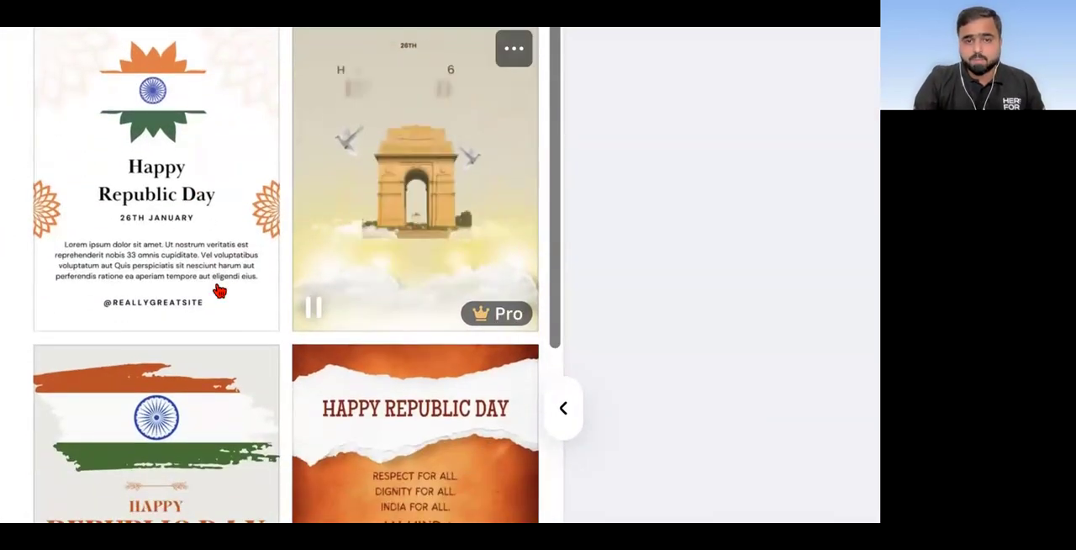
pyautogui.scroll(-3, 218, 290)
pyautogui.scroll(-7, 219, 290)
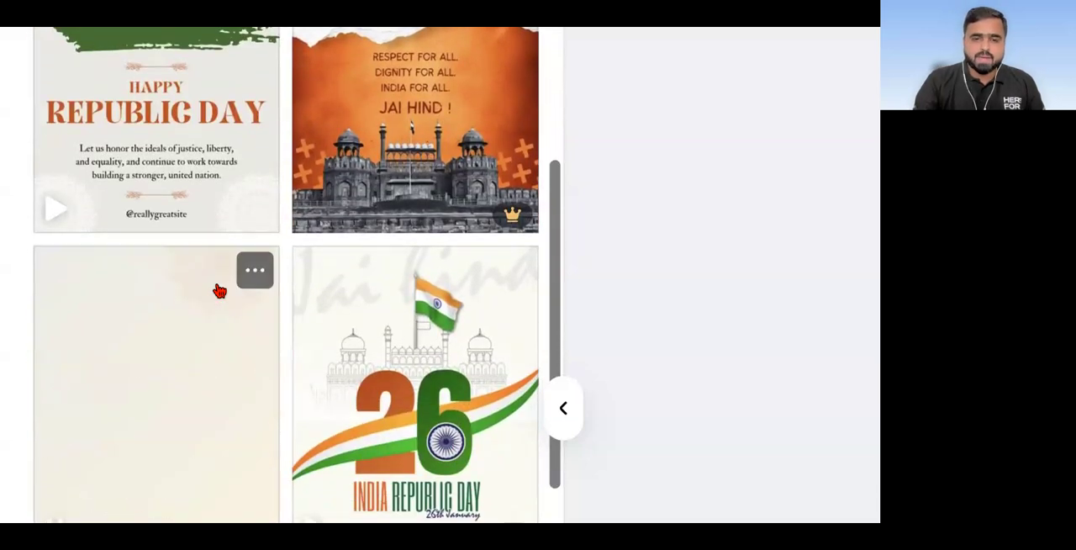
pyautogui.scroll(-6, 252, 286)
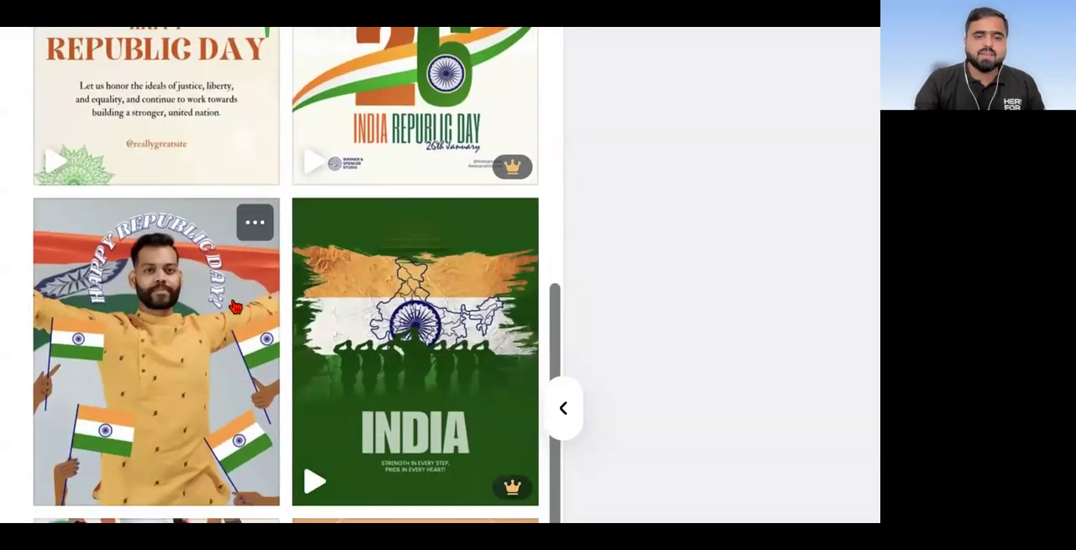
pyautogui.scroll(-3, 236, 307)
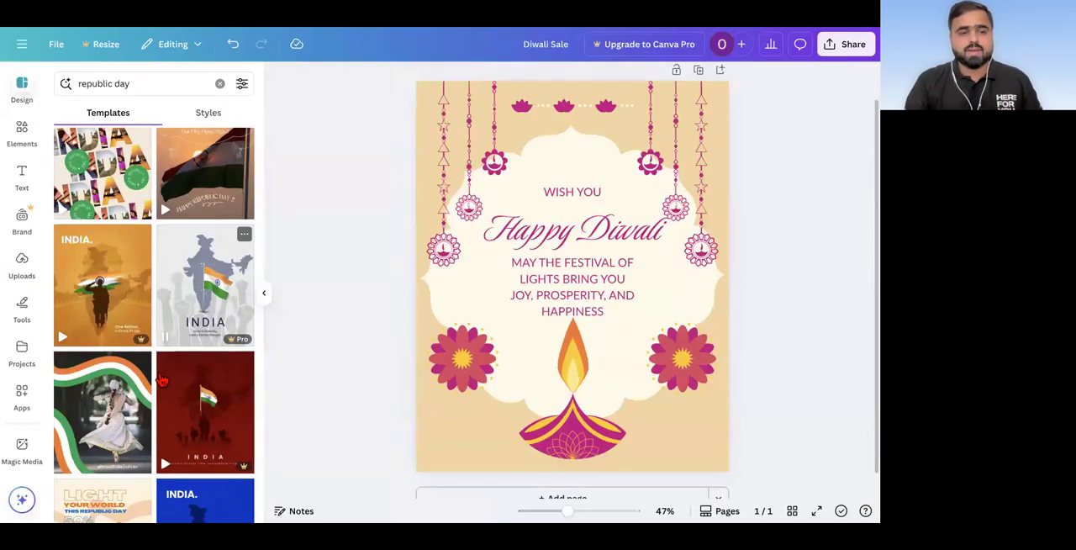
pyautogui.scroll(-4, 135, 387)
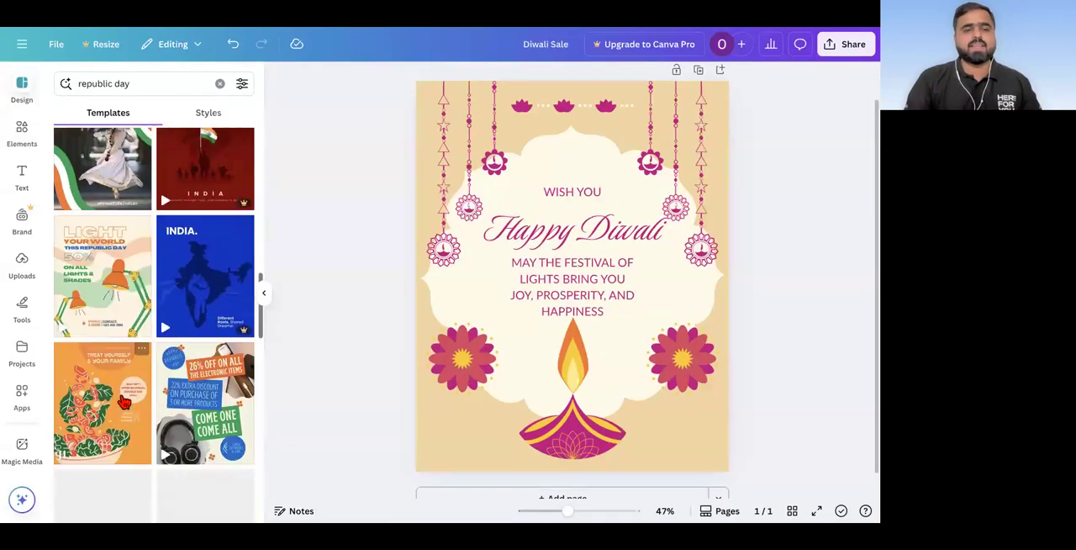
# Step: Search the templates for "gandhi jayanti" and browse the designs
pyautogui.tripleClick(143, 82)
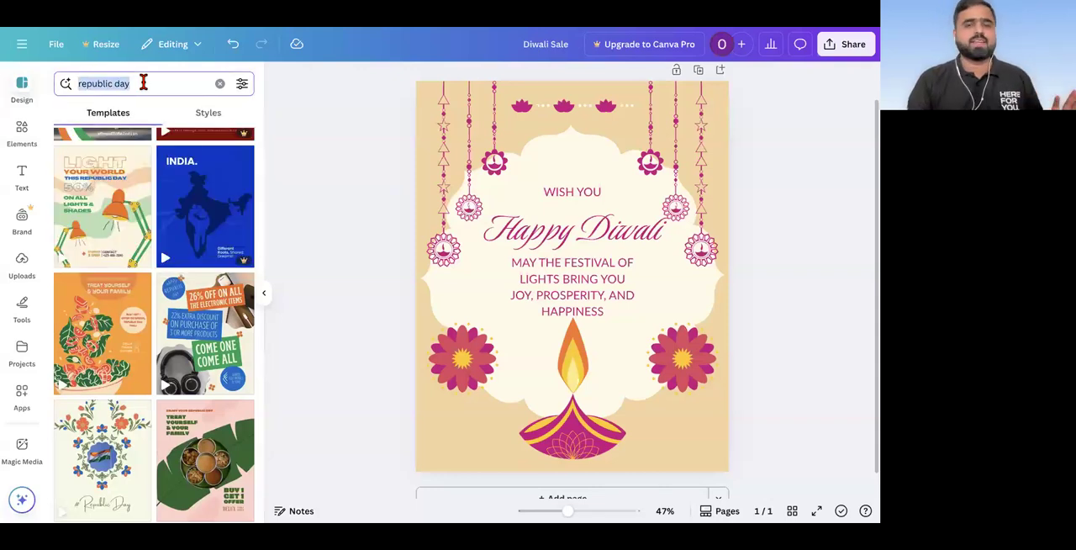
pyautogui.write('gandhi jayanti')
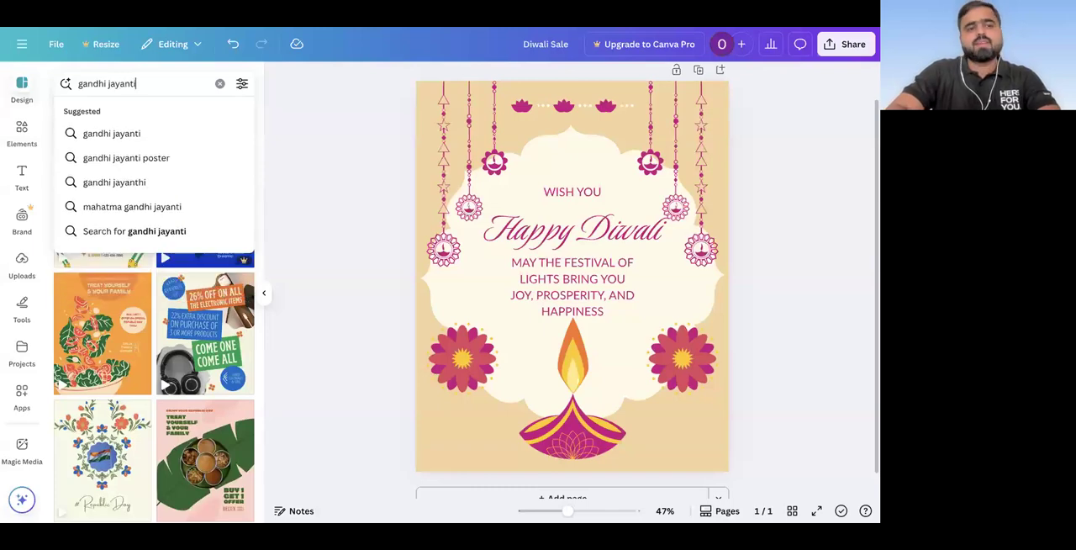
pyautogui.press('Return')
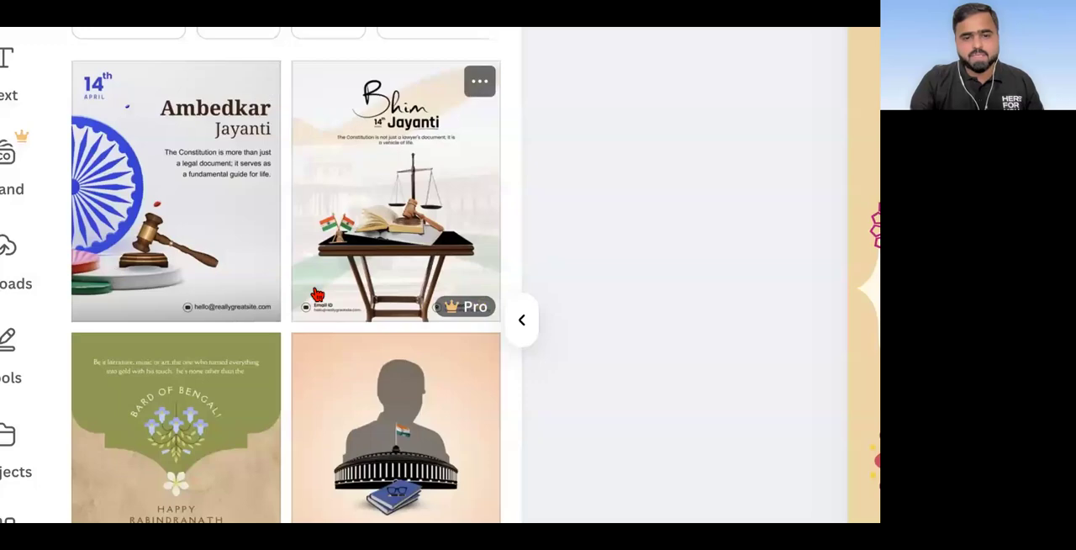
pyautogui.scroll(-3, 317, 295)
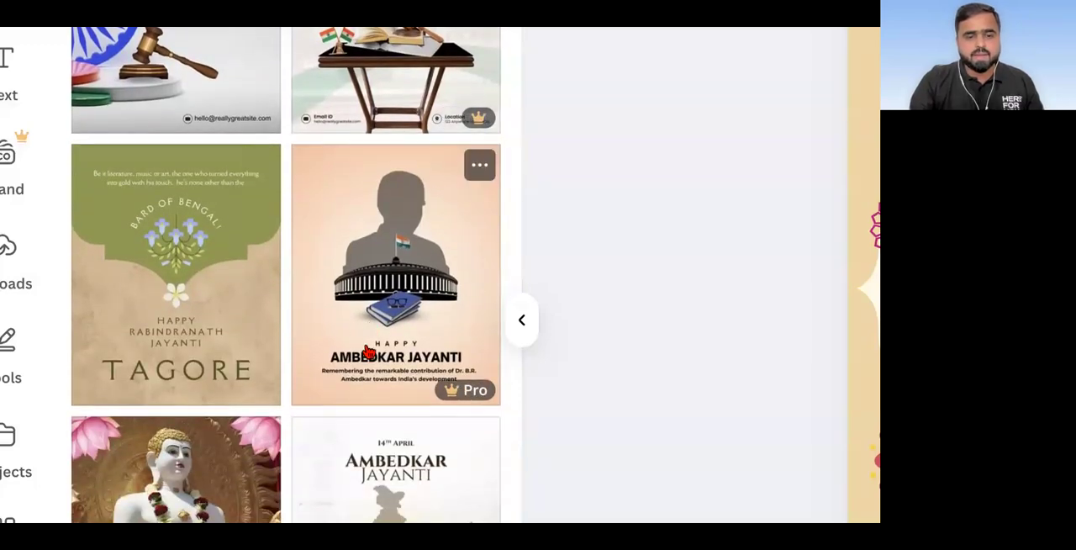
pyautogui.scroll(-4, 369, 352)
pyautogui.scroll(7, 368, 352)
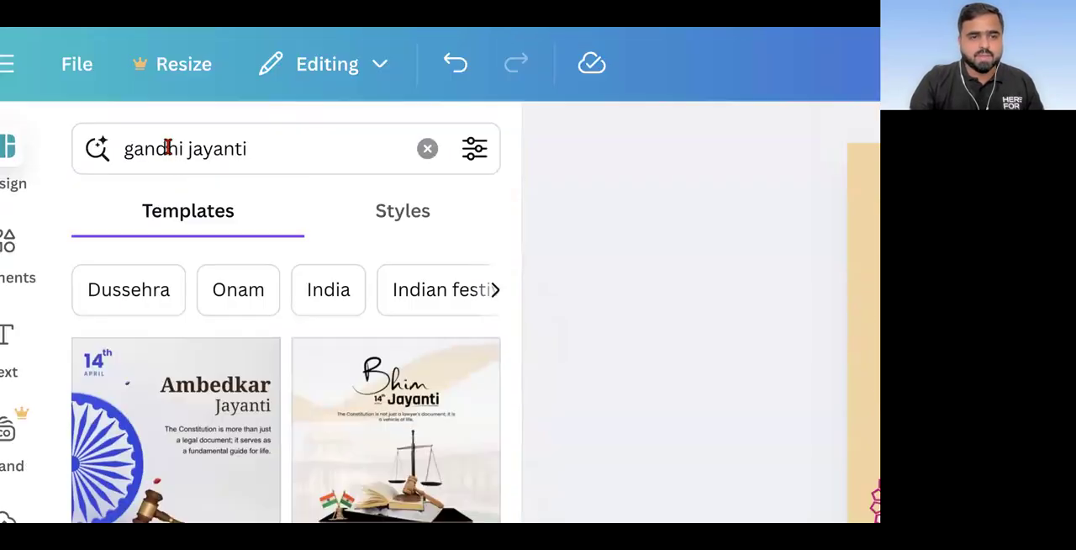
pyautogui.click(165, 151)
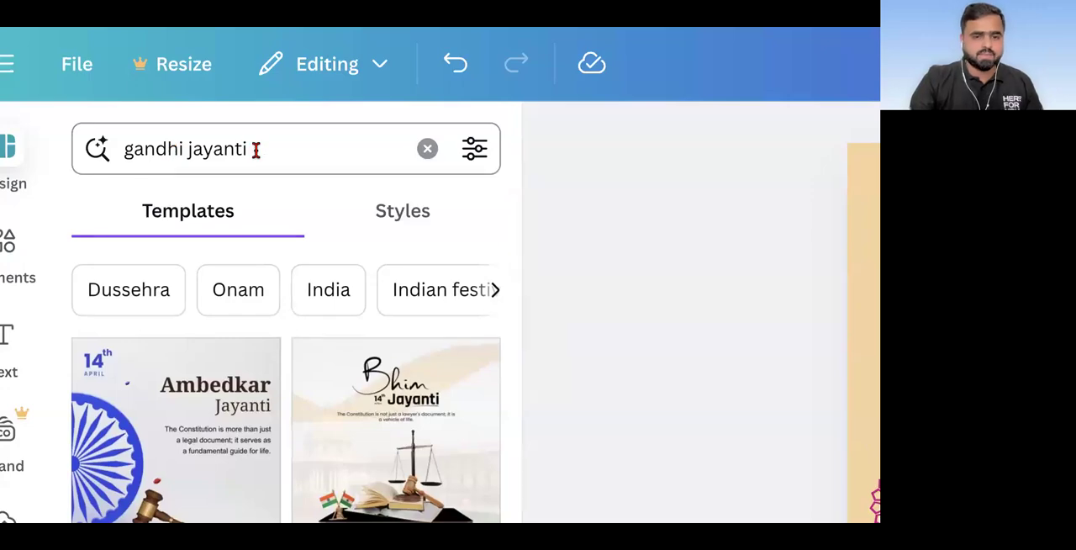
pyautogui.scroll(-9, 245, 320)
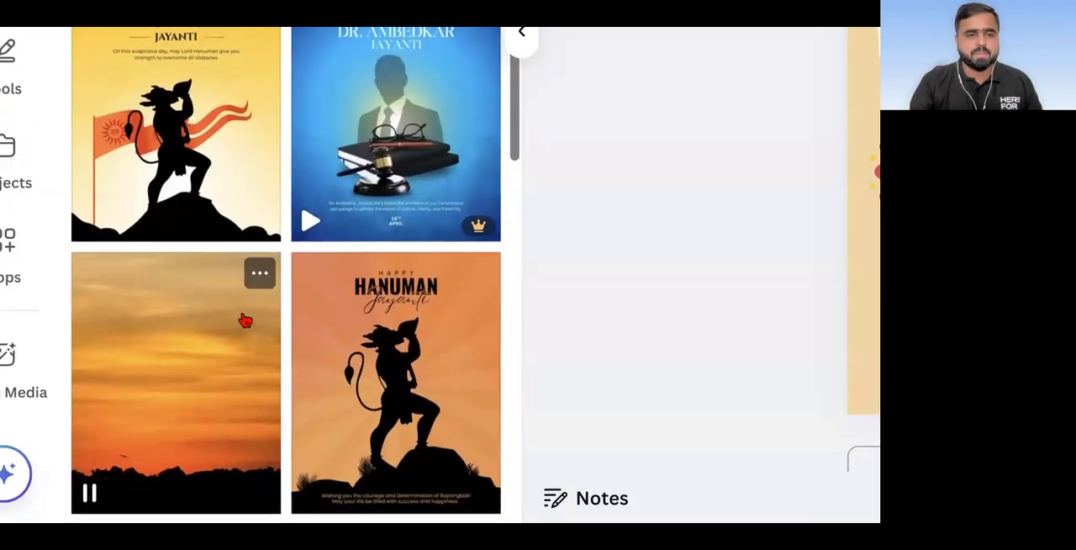
pyautogui.scroll(1, 245, 320)
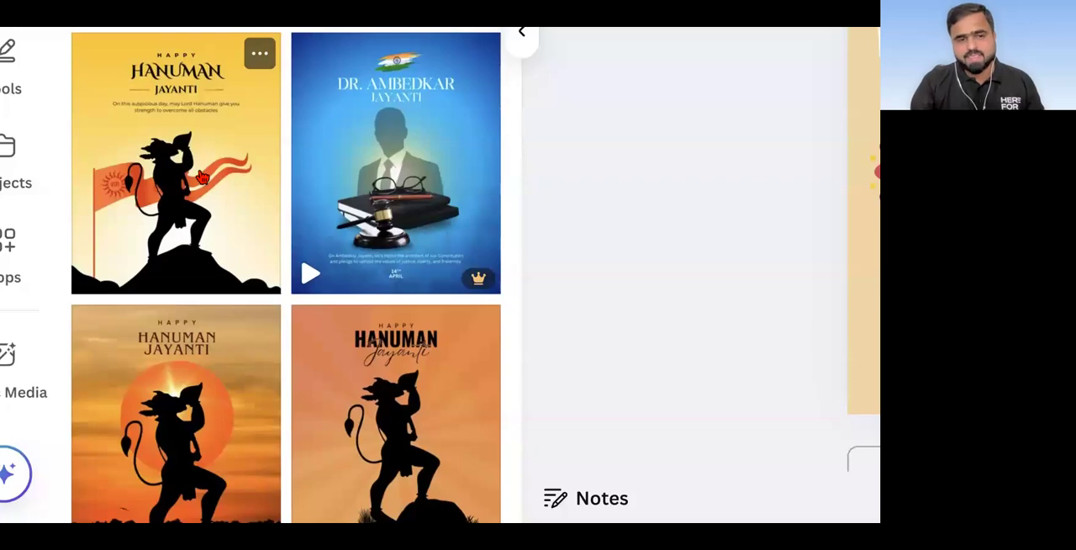
pyautogui.scroll(-6, 202, 176)
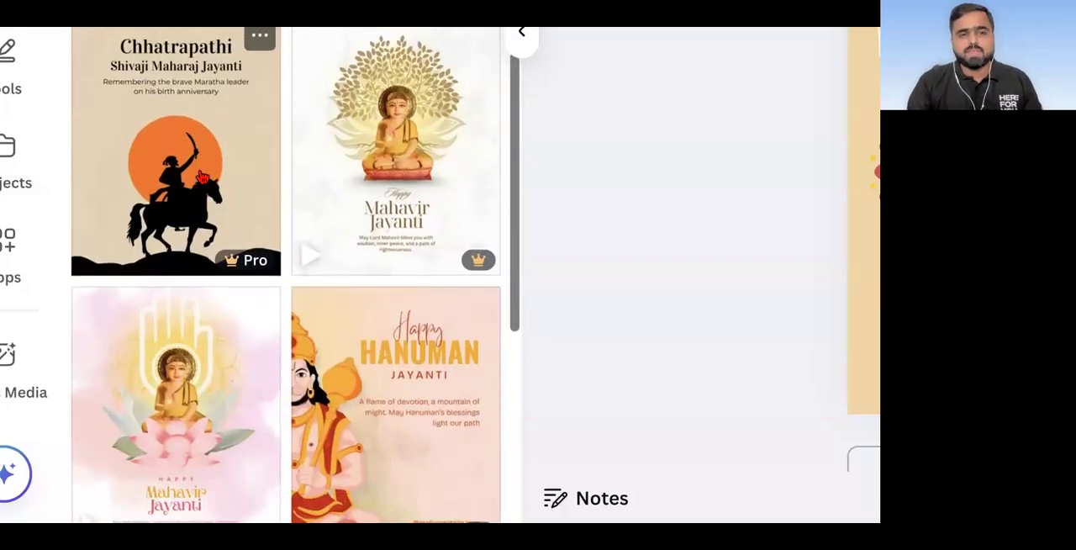
pyautogui.scroll(1, 201, 177)
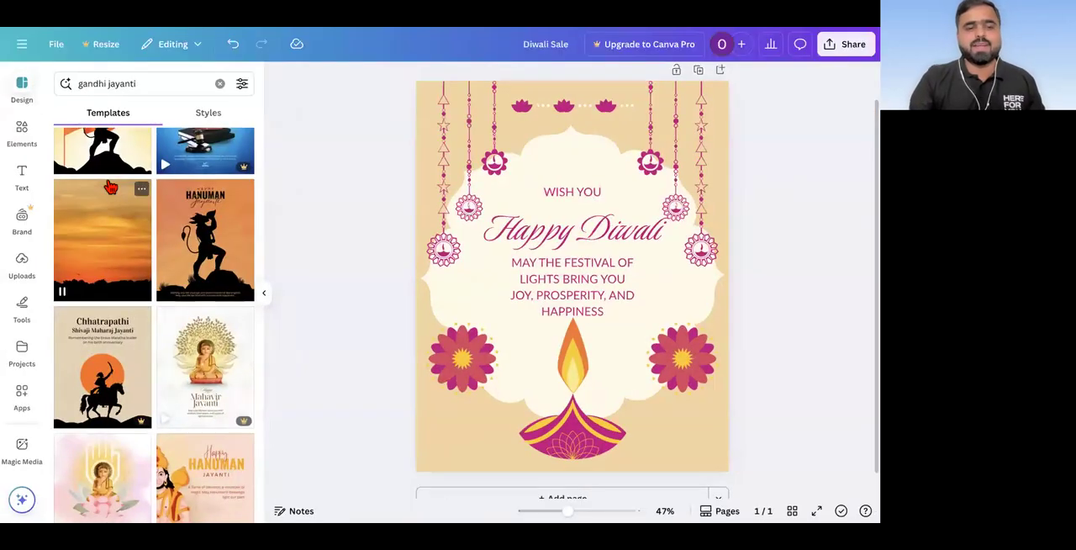
pyautogui.scroll(-3, 111, 187)
pyautogui.scroll(-2, 110, 186)
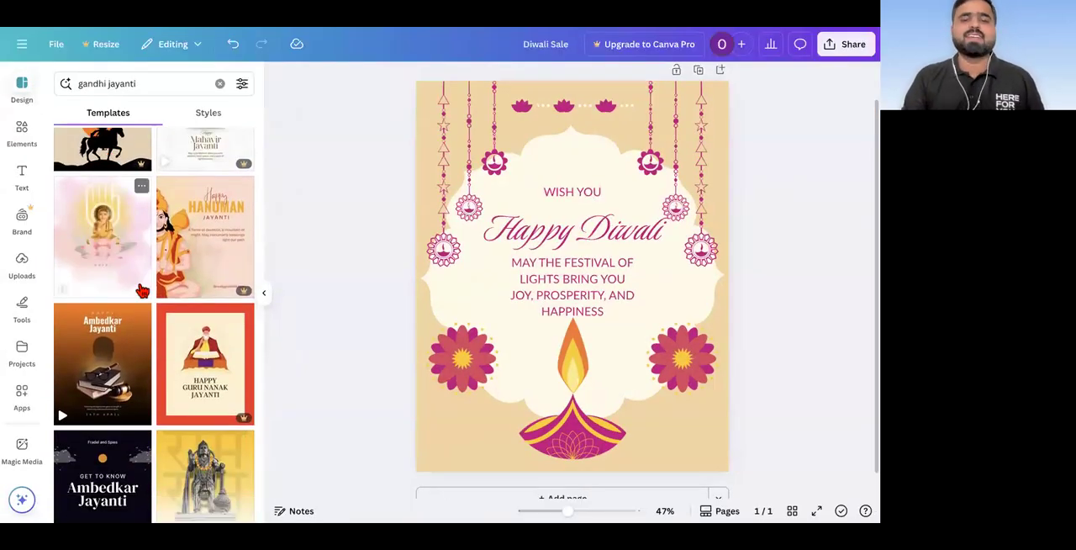
pyautogui.scroll(10, 141, 290)
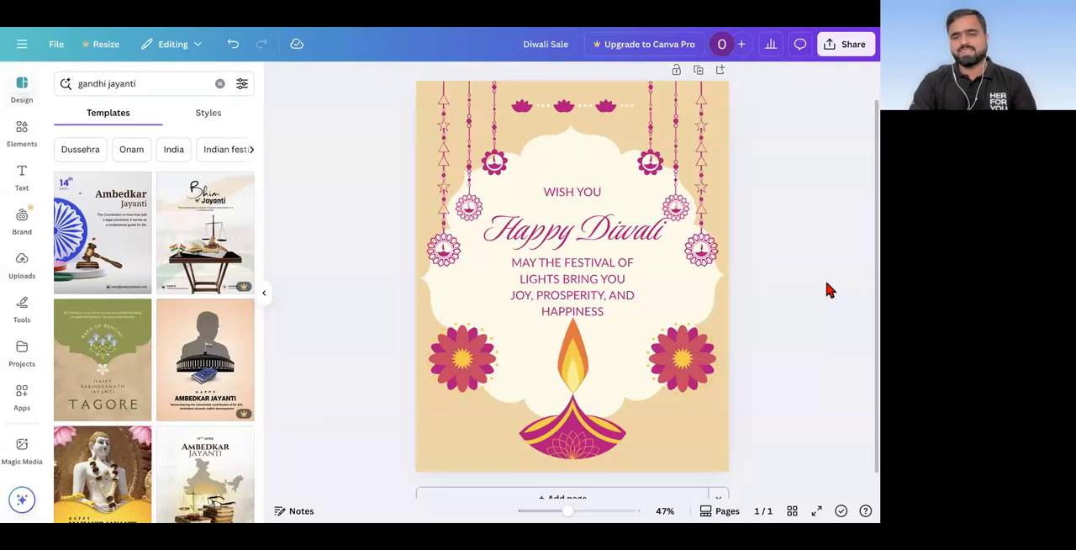
# Step: Search the templates for "wife birthday" and browse the birthday designs
pyautogui.click(164, 91)
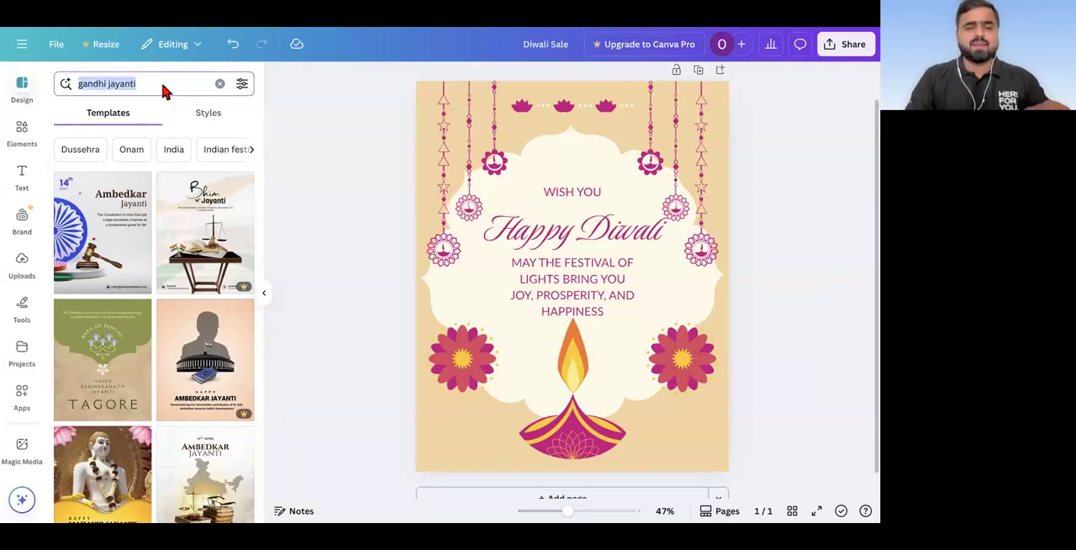
pyautogui.write('wife ')
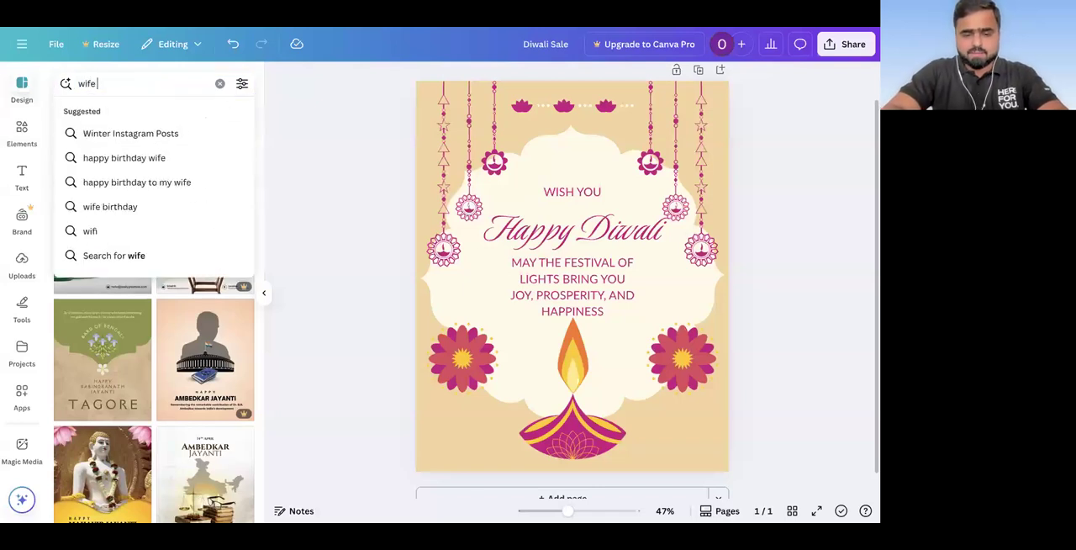
pyautogui.write('birt')
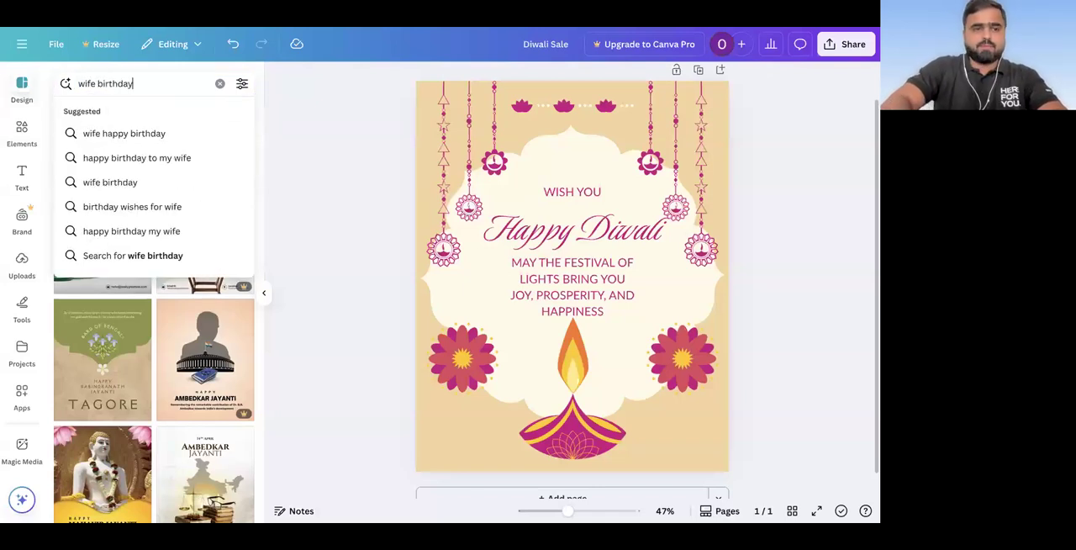
pyautogui.write('hday')
pyautogui.press('Return')
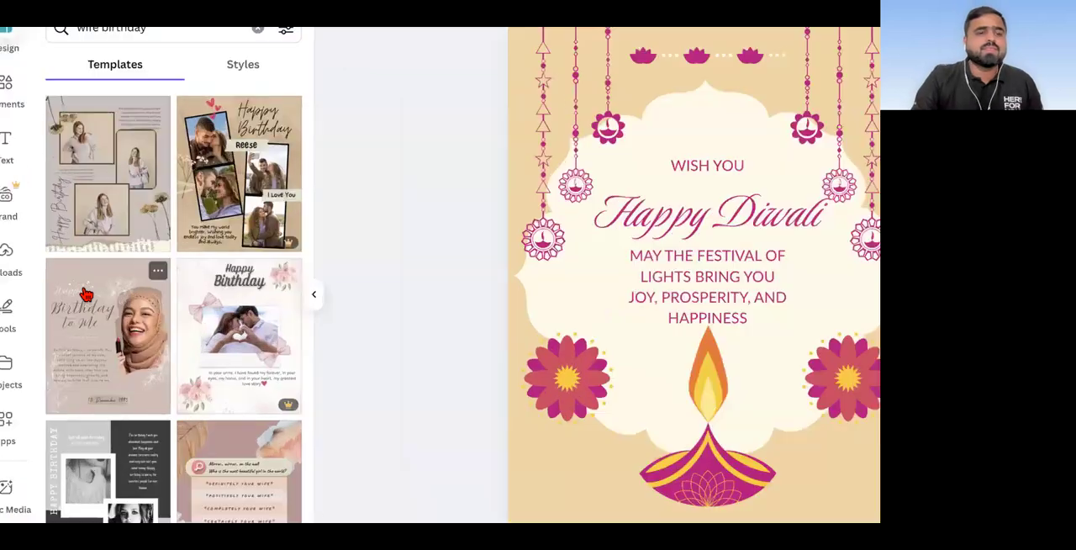
pyautogui.scroll(-5, 85, 293)
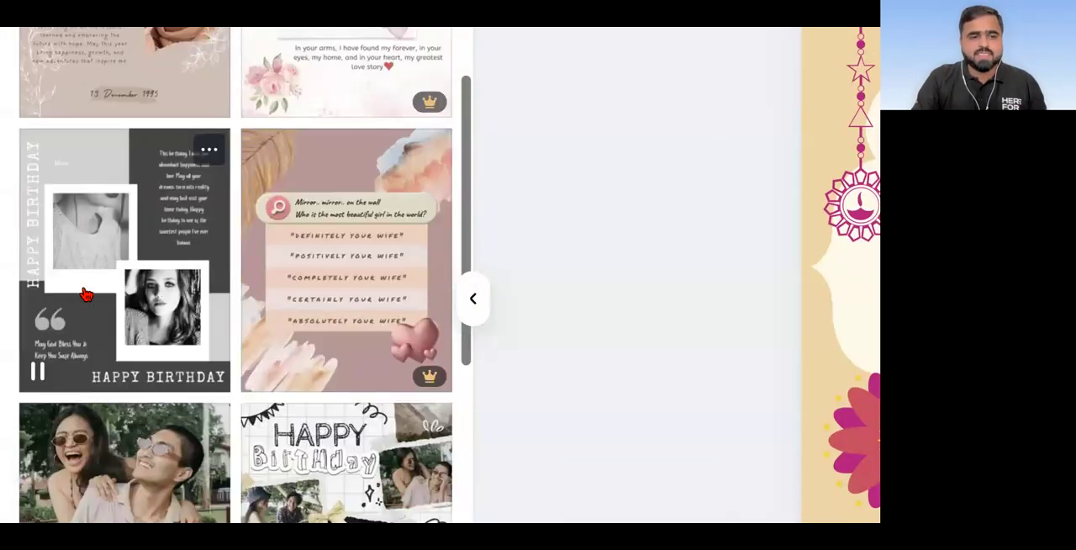
pyautogui.scroll(-5, 85, 294)
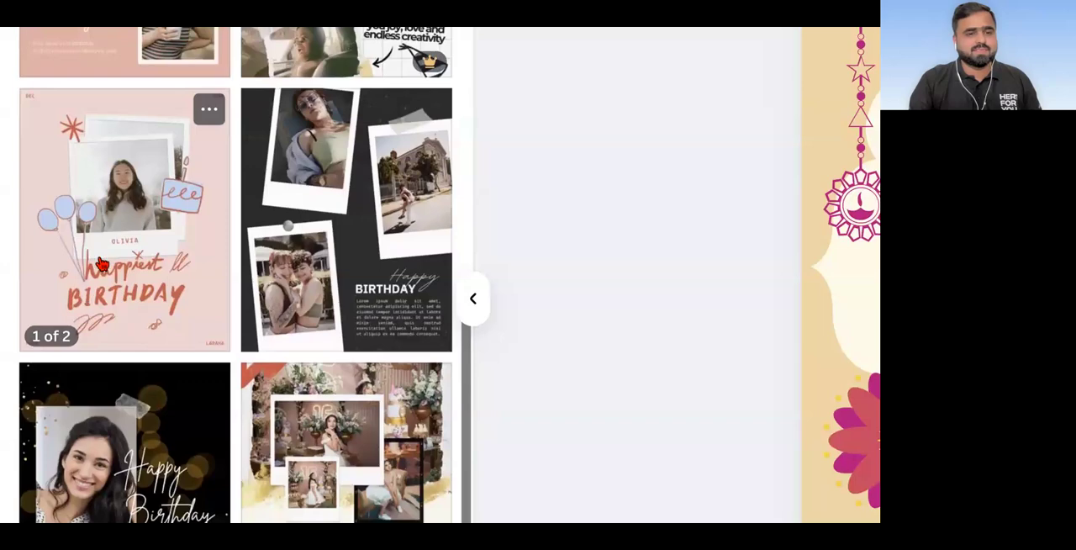
pyautogui.scroll(-3, 100, 265)
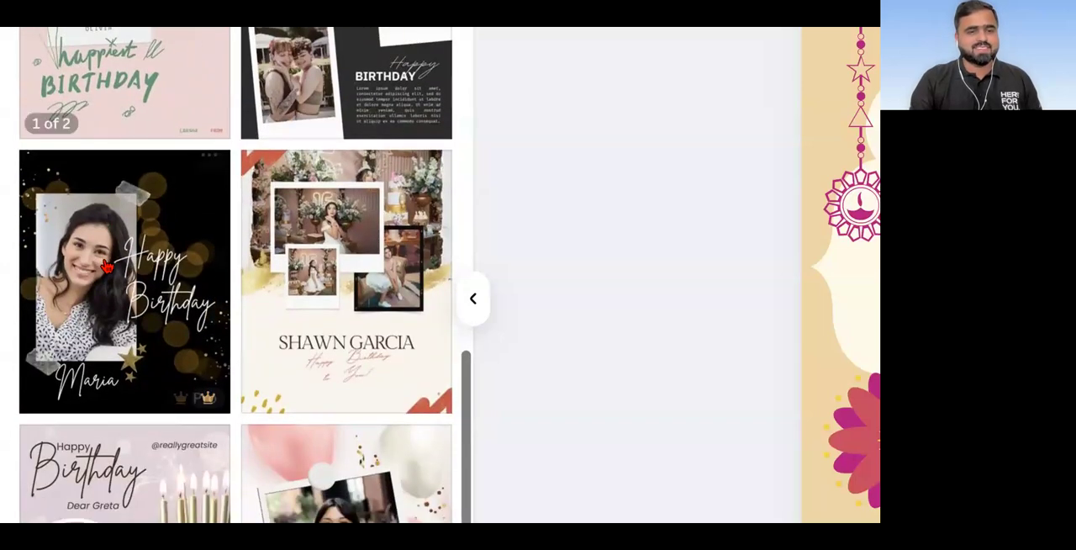
pyautogui.scroll(-3, 107, 266)
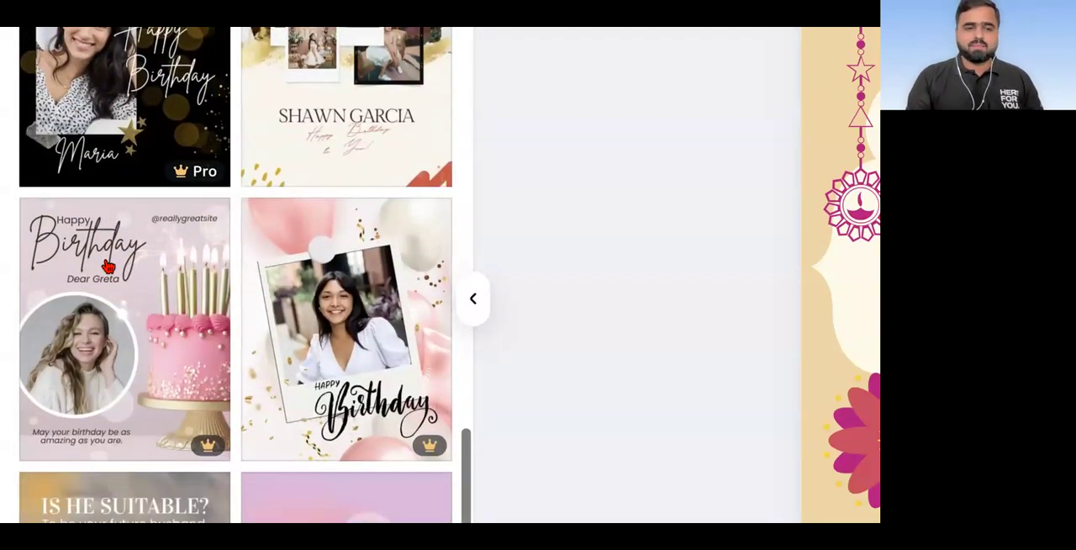
pyautogui.scroll(-2, 107, 266)
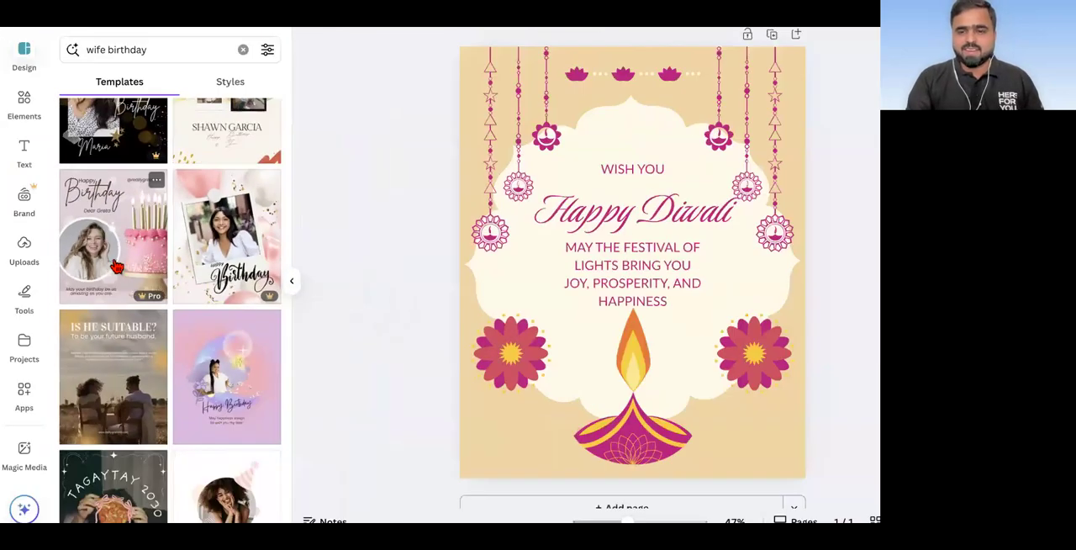
pyautogui.scroll(1, 693, 230)
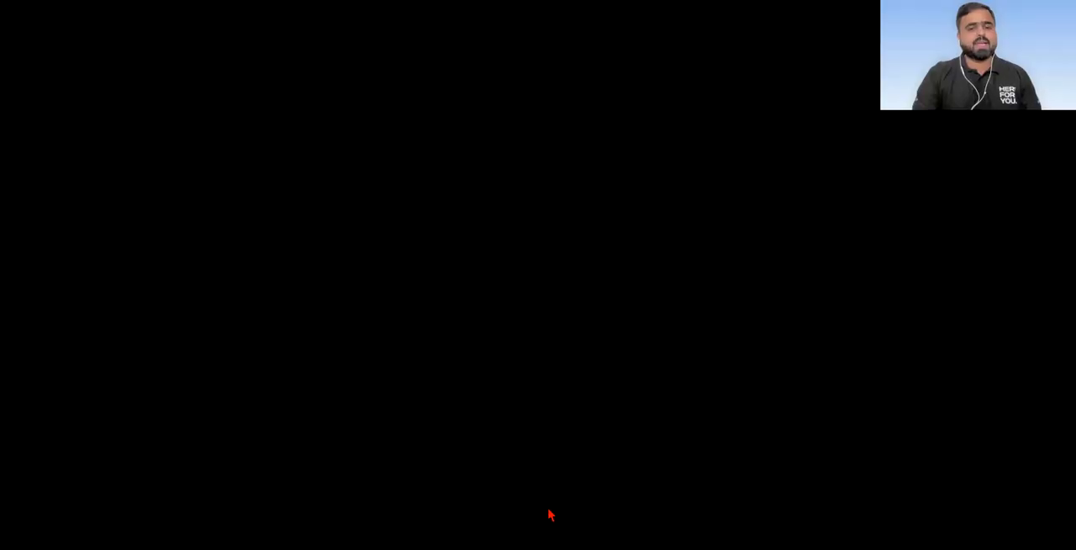
pyautogui.scroll(1, 539, 267)
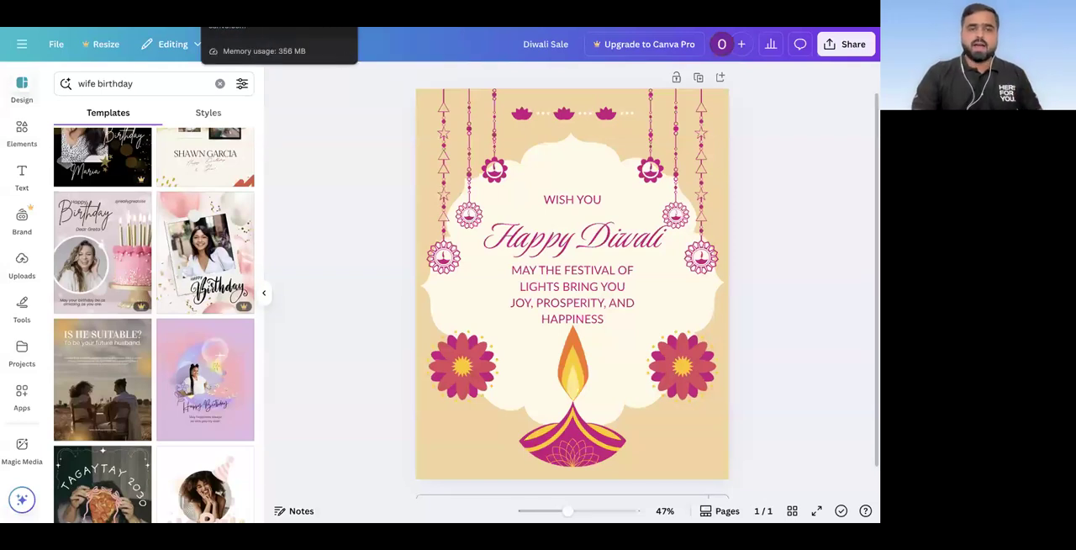
# Step: Return to the Canva home page, browse the Instagram templates in the design creation dialog, then close the dialog
pyautogui.click(244, 6)
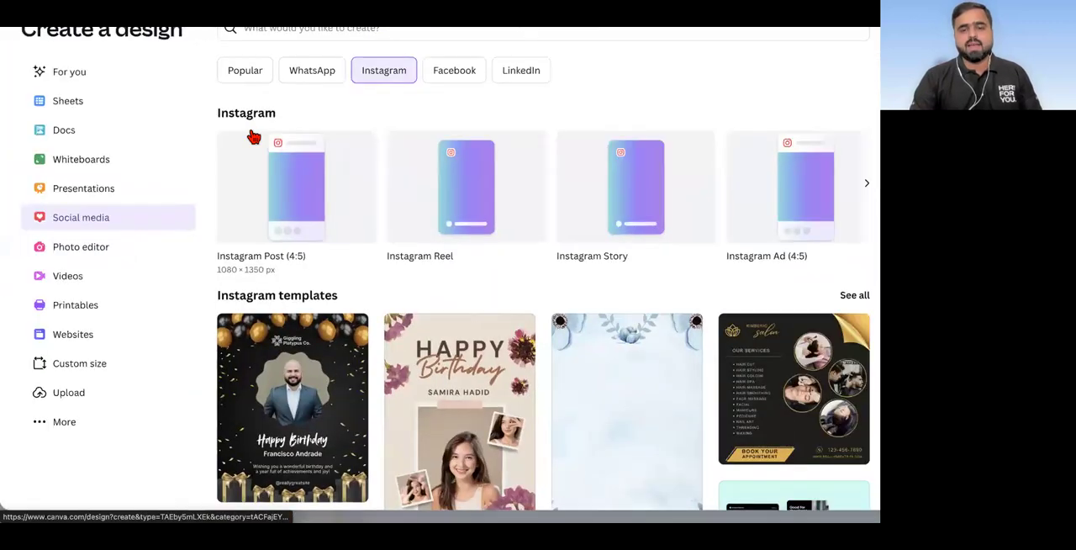
pyautogui.scroll(-3, 289, 195)
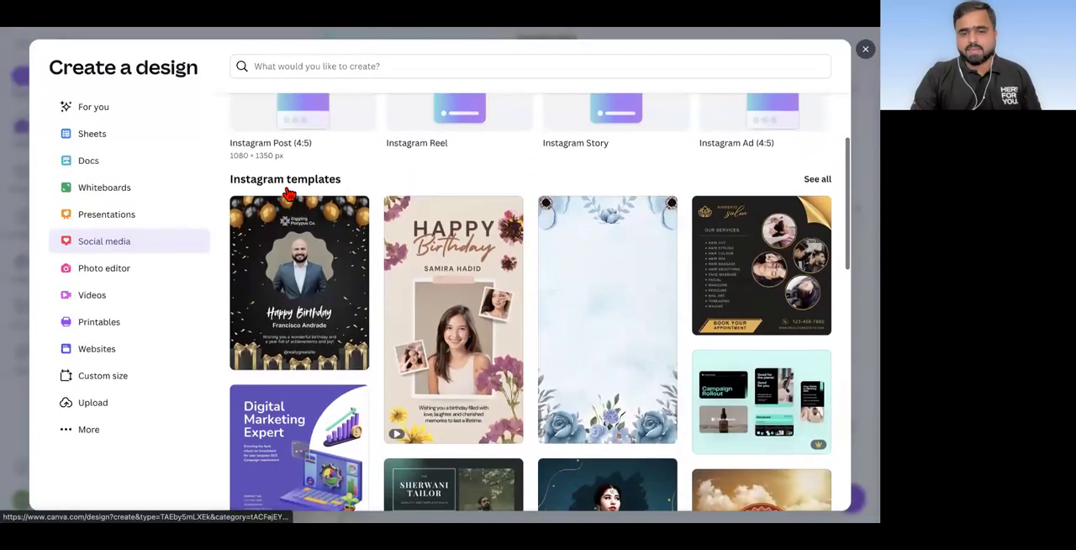
pyautogui.scroll(-7, 290, 195)
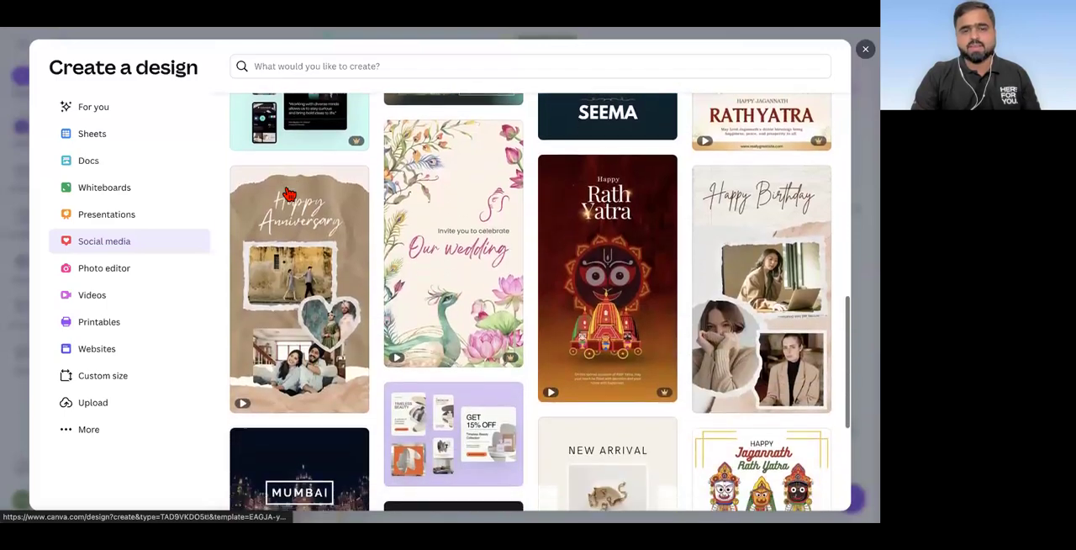
pyautogui.scroll(-1, 290, 195)
pyautogui.scroll(8, 289, 195)
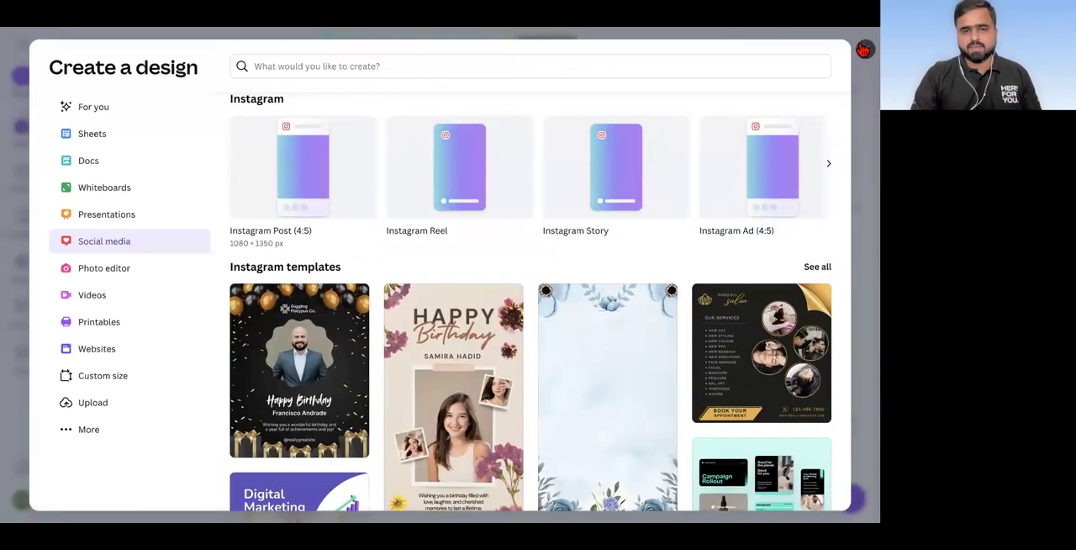
pyautogui.click(865, 49)
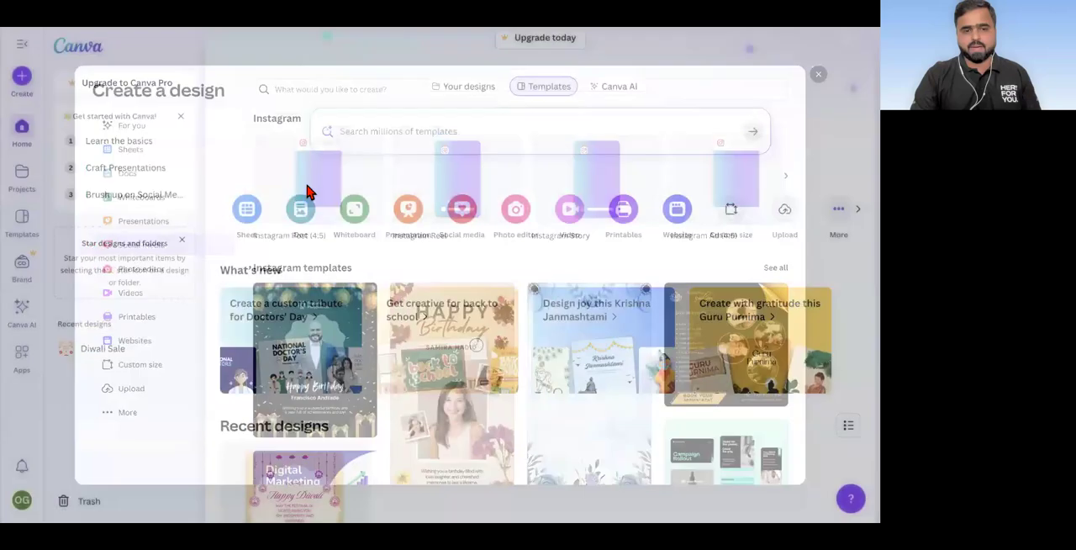
# Step: Browse the social media design formats for WhatsApp, Popular, Instagram and Facebook
pyautogui.scroll(-2, 307, 192)
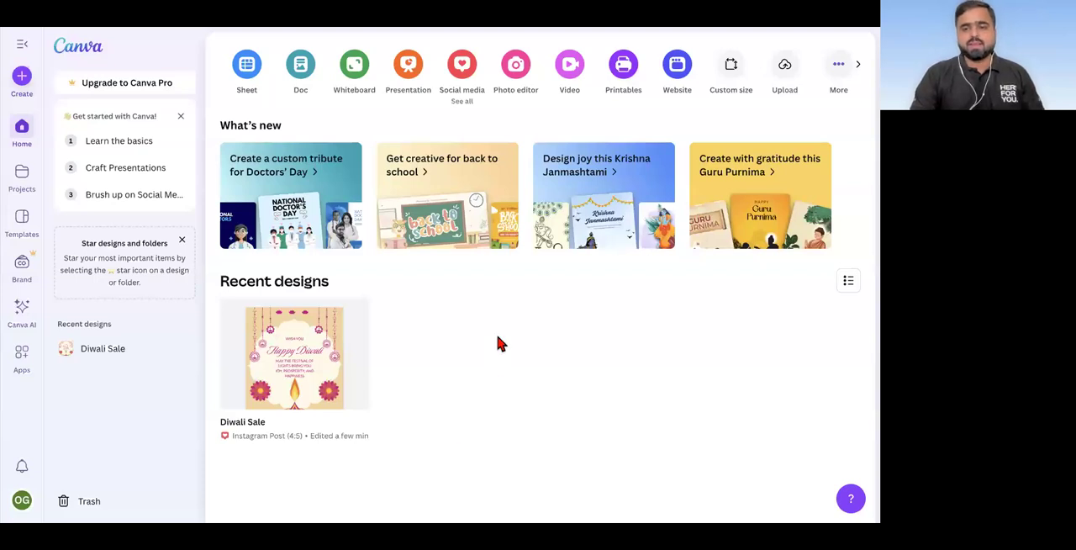
pyautogui.scroll(1, 498, 341)
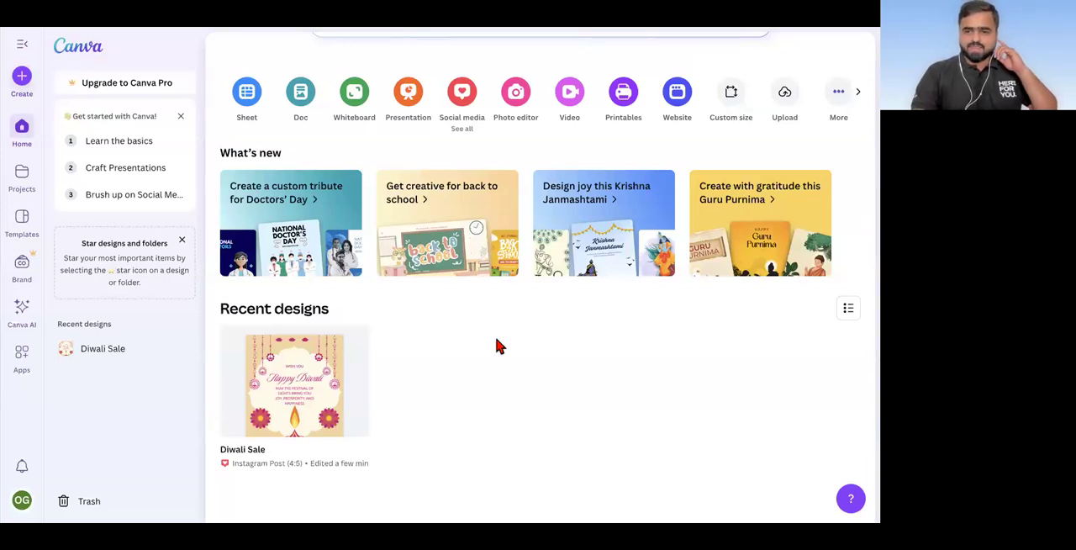
pyautogui.scroll(1, 491, 298)
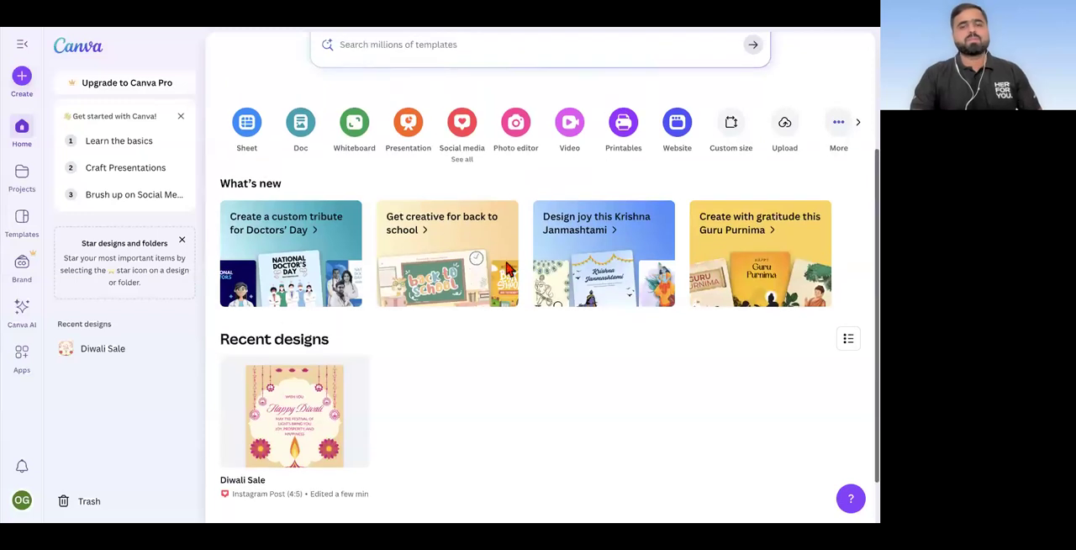
pyautogui.scroll(1, 431, 185)
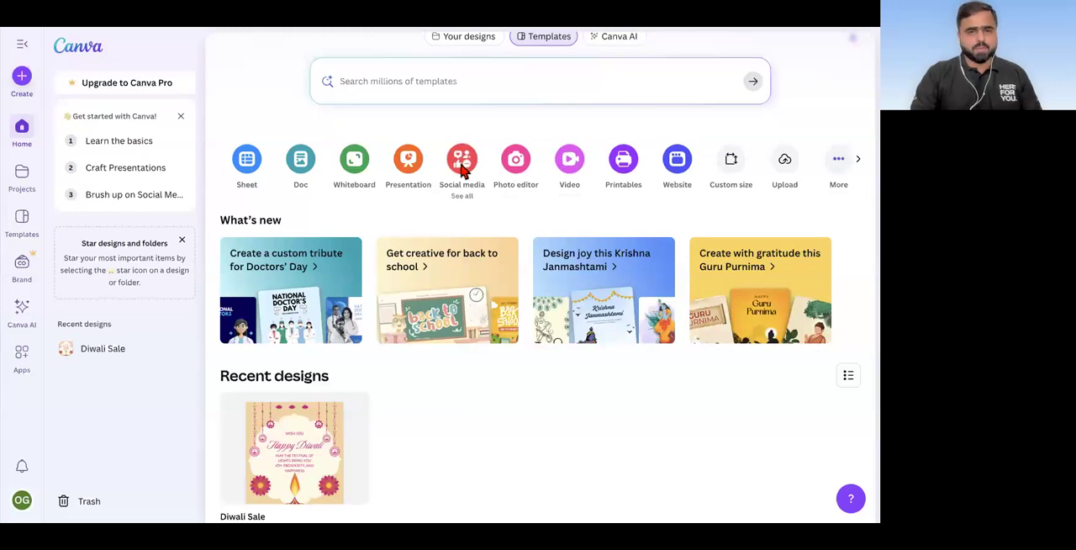
pyautogui.click(462, 167)
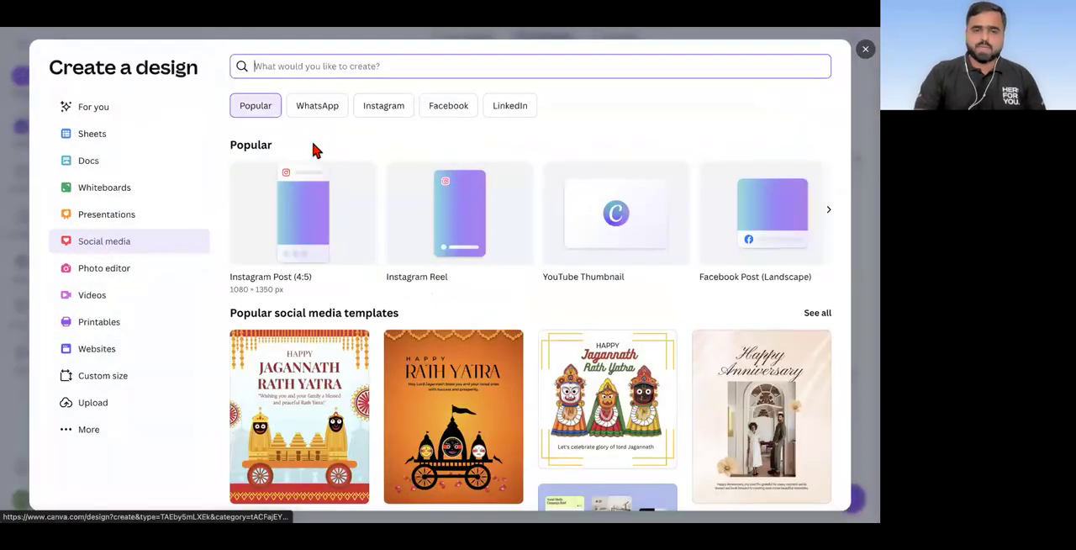
pyautogui.click(316, 107)
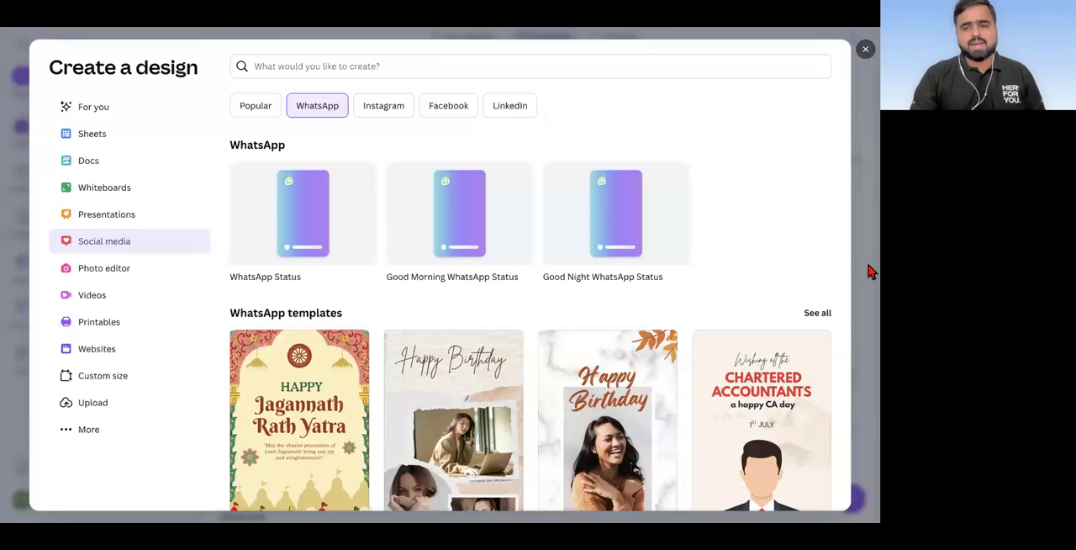
pyautogui.click(268, 107)
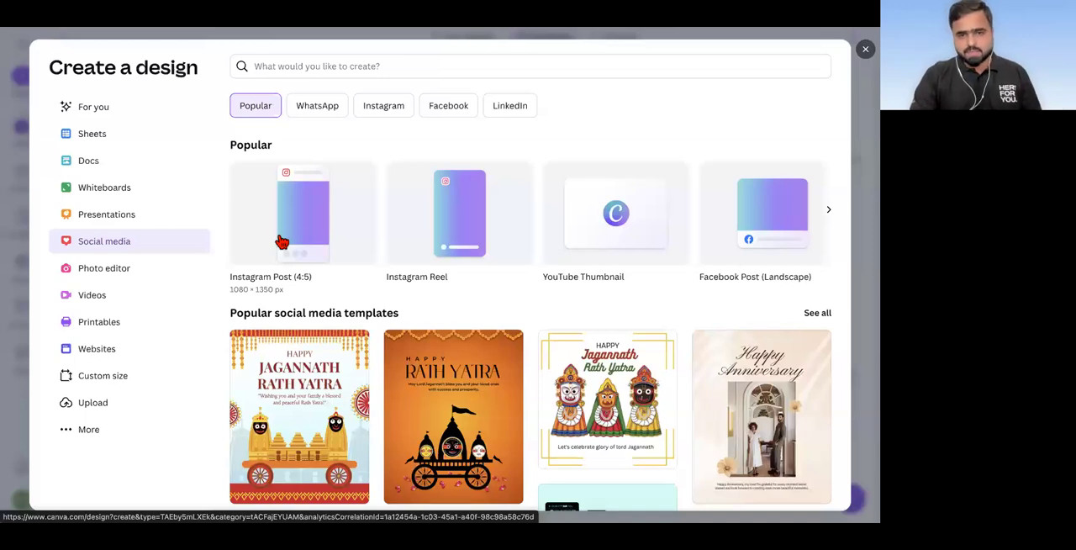
pyautogui.click(401, 111)
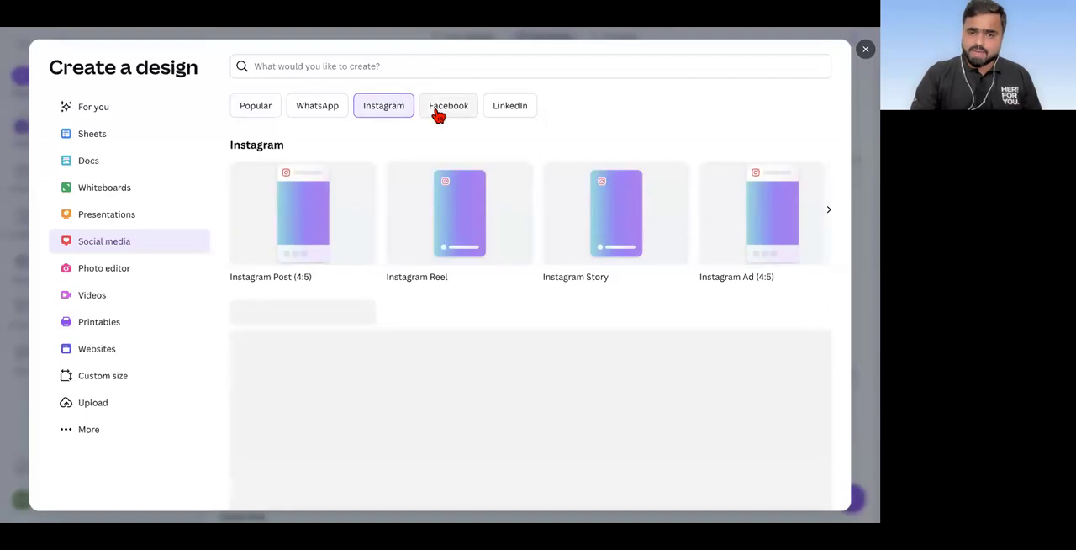
pyautogui.click(436, 114)
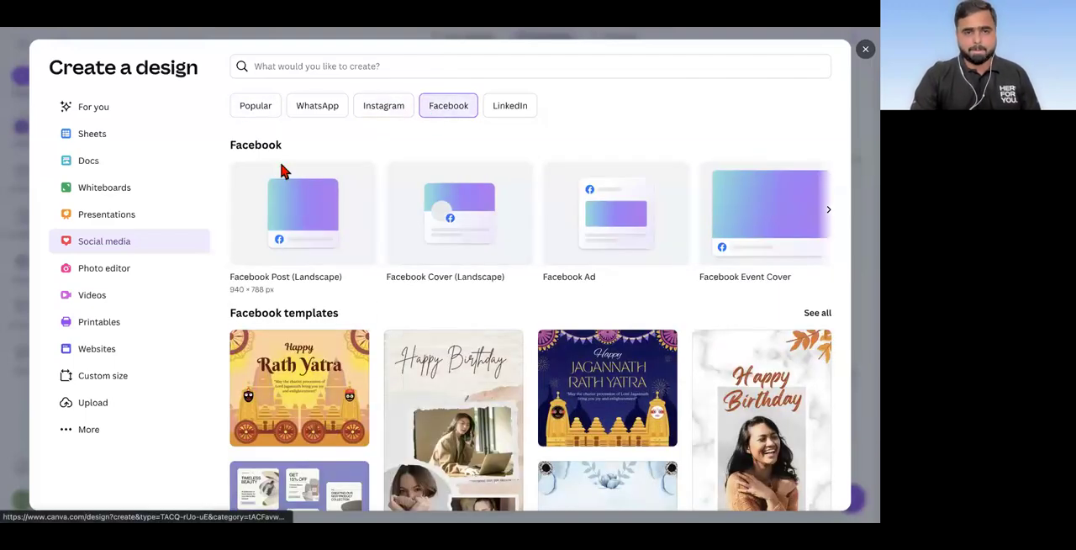
# Step: Create a blank Instagram Post (4:5) design from the popular formats and dismiss the collaboration tip and sharing options
pyautogui.click(248, 113)
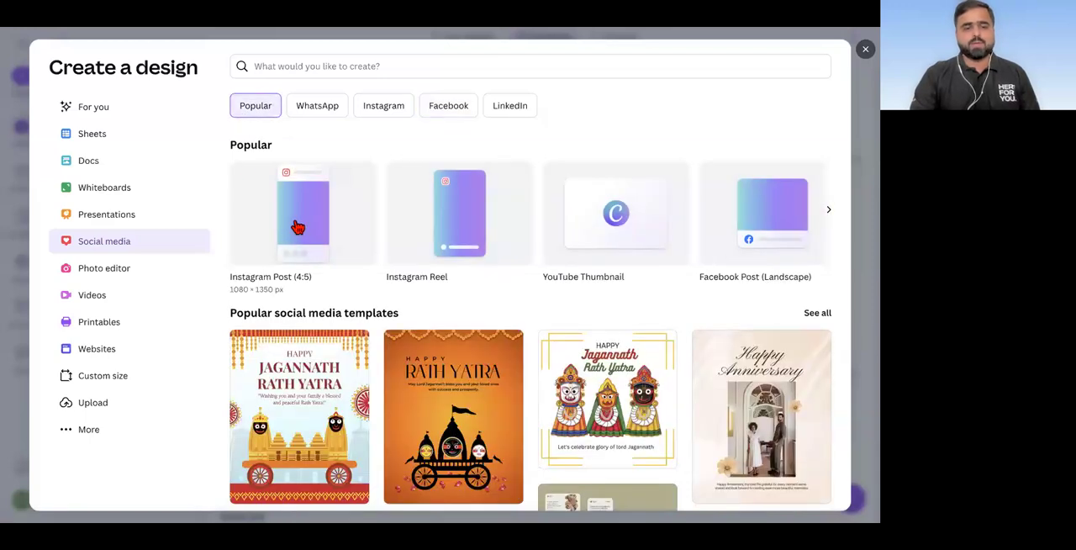
pyautogui.click(296, 225)
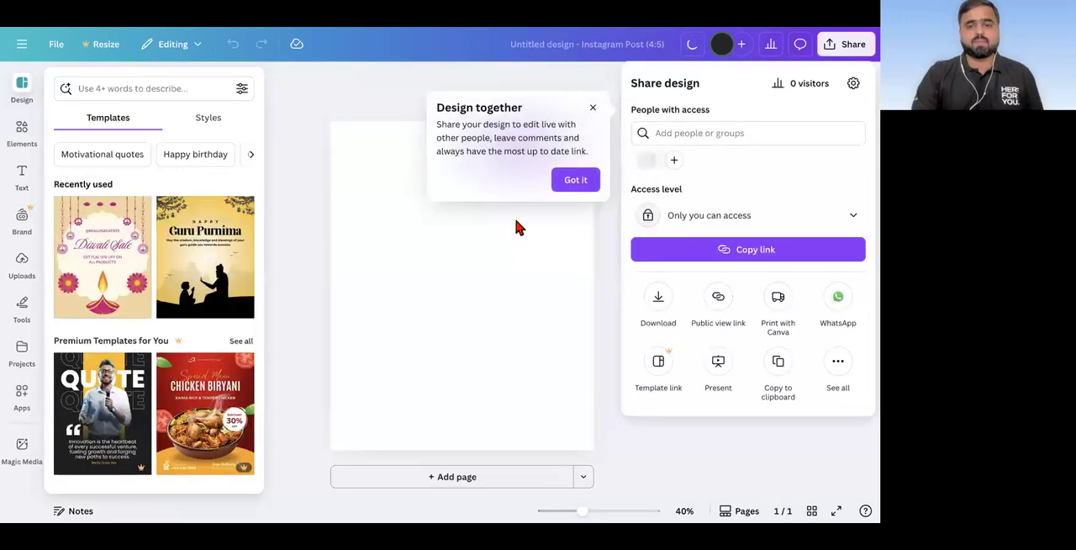
pyautogui.click(576, 183)
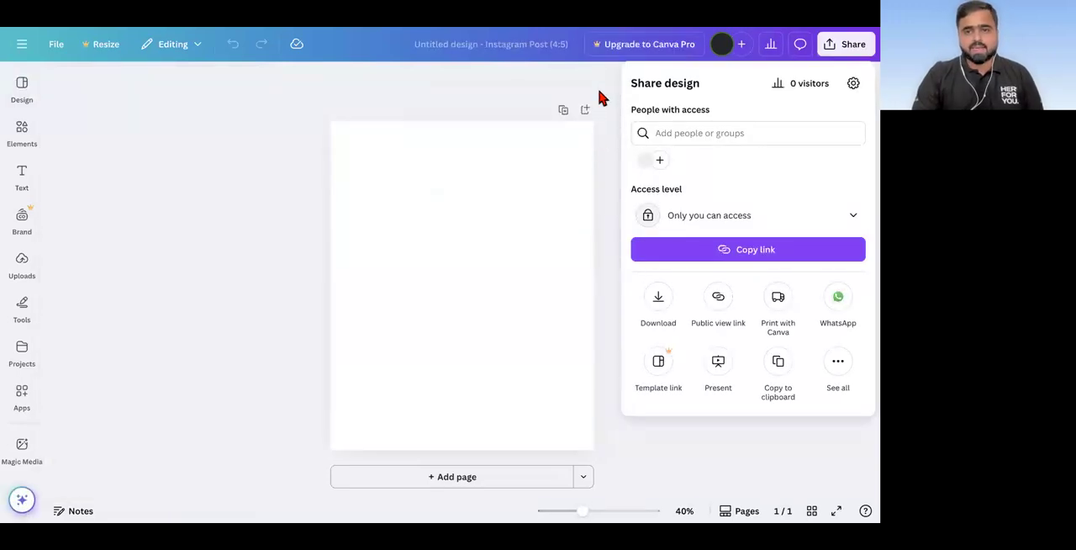
pyautogui.click(600, 94)
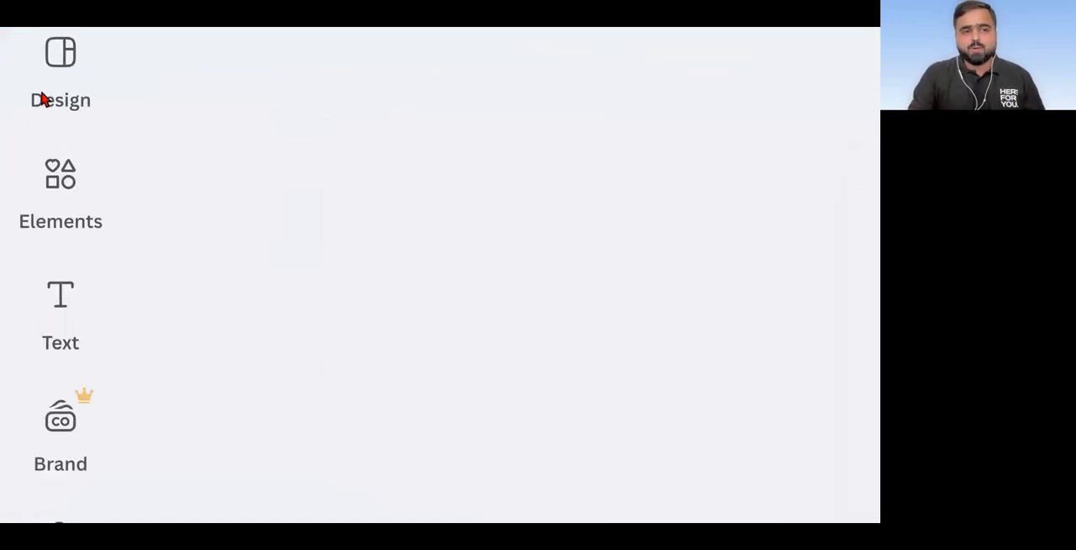
# Step: Look through the editor's design templates, elements, uploads, drawing tools, projects, apps and Magic Media
pyautogui.click(20, 98)
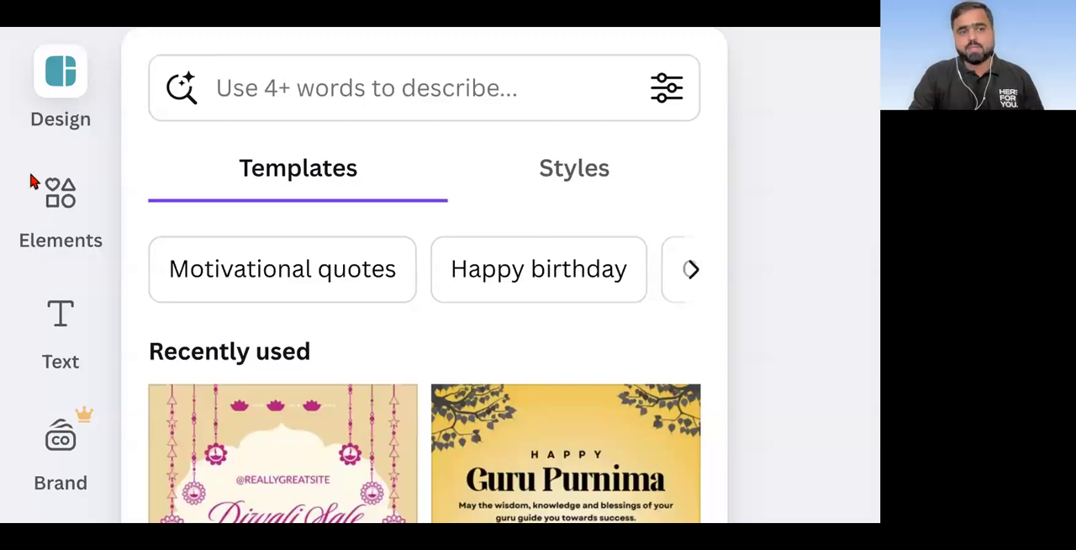
pyautogui.click(37, 199)
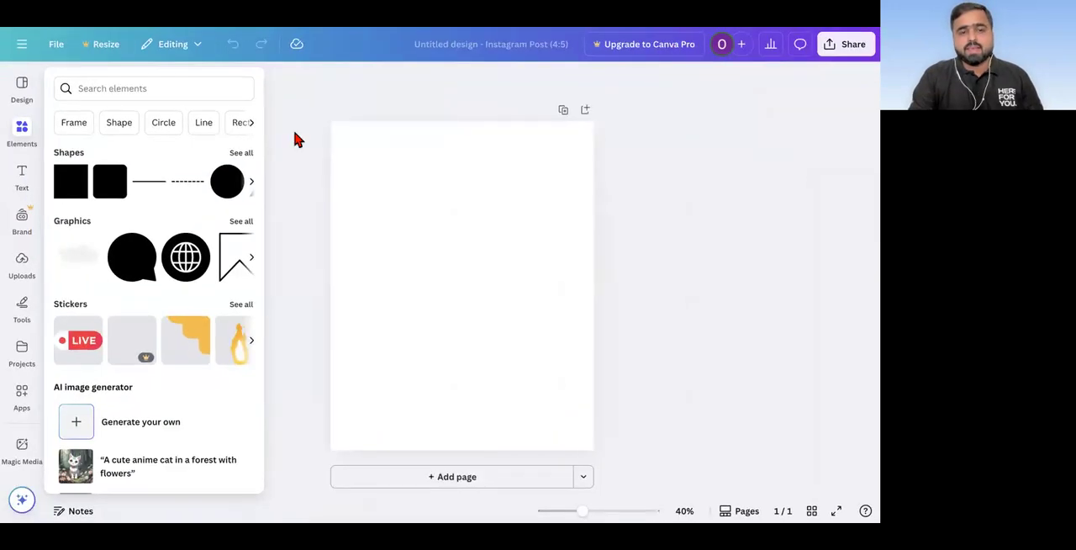
pyautogui.click(297, 137)
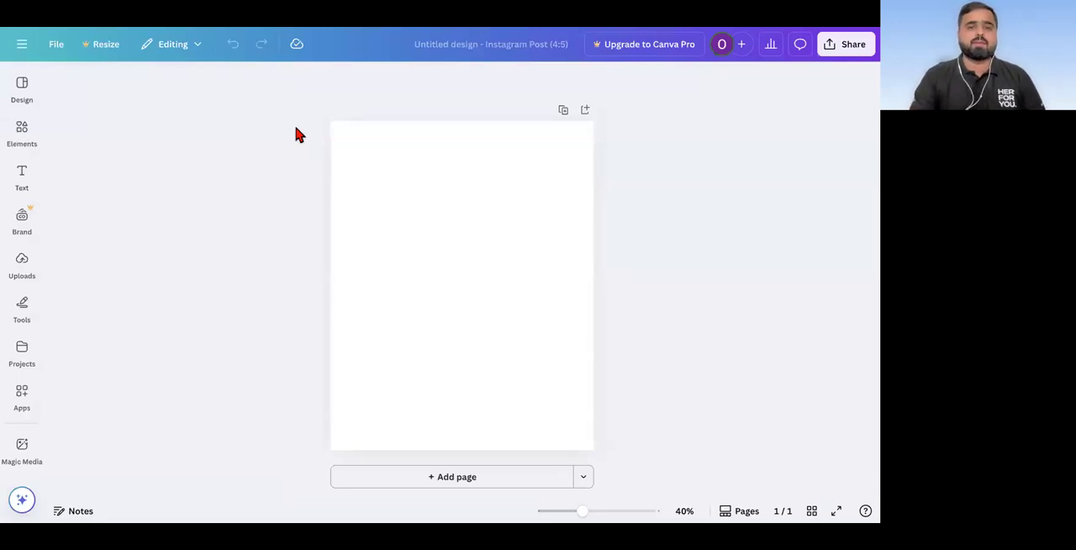
pyautogui.click(18, 278)
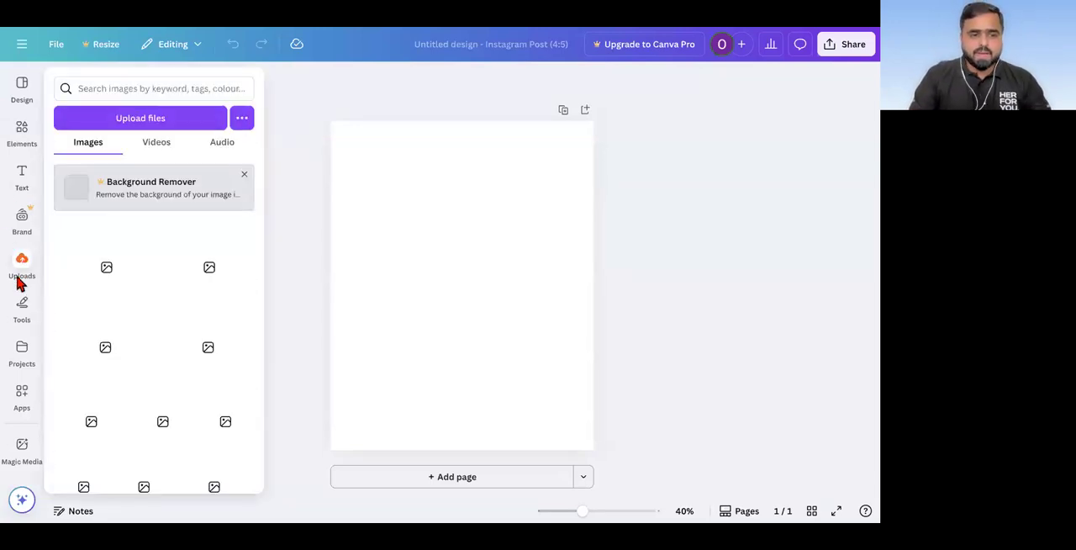
pyautogui.click(23, 322)
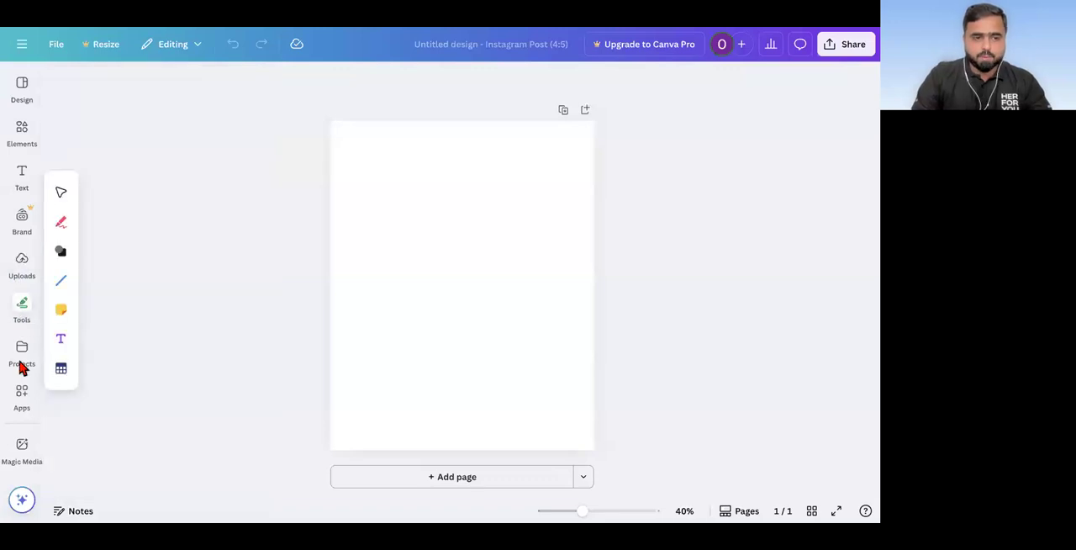
pyautogui.click(22, 360)
pyautogui.click(22, 395)
pyautogui.click(20, 451)
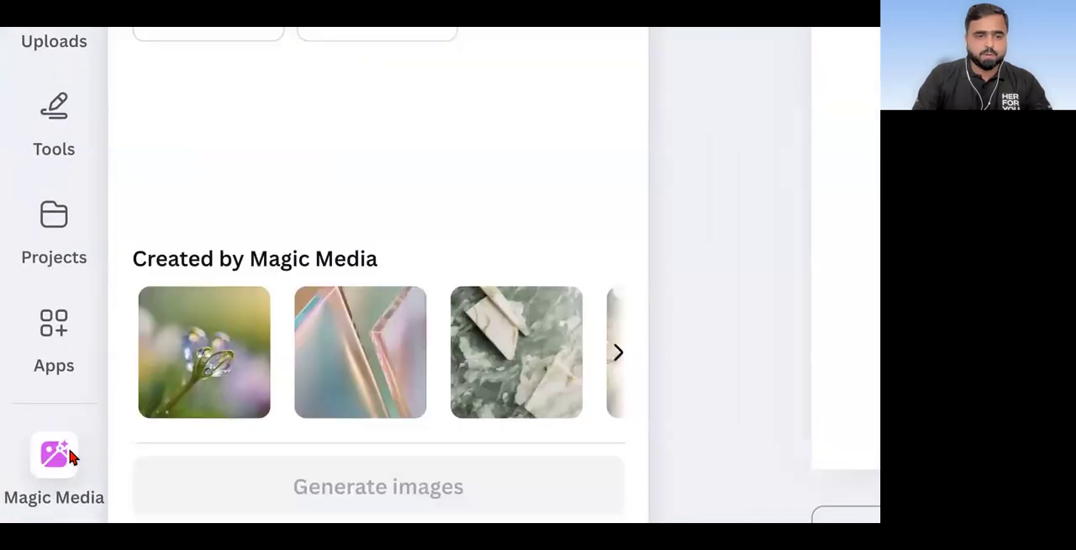
# Step: Review the apps, projects, tools, uploads, elements and text resources once more, leaving the blank page in view
pyautogui.click(59, 357)
pyautogui.click(48, 243)
pyautogui.click(55, 161)
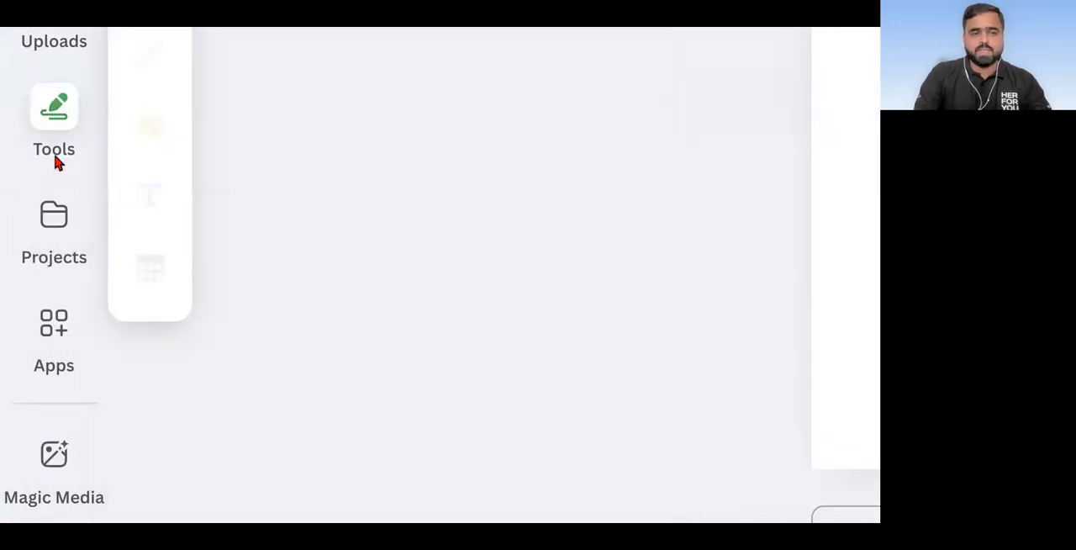
pyautogui.scroll(3, 54, 163)
pyautogui.click(53, 150)
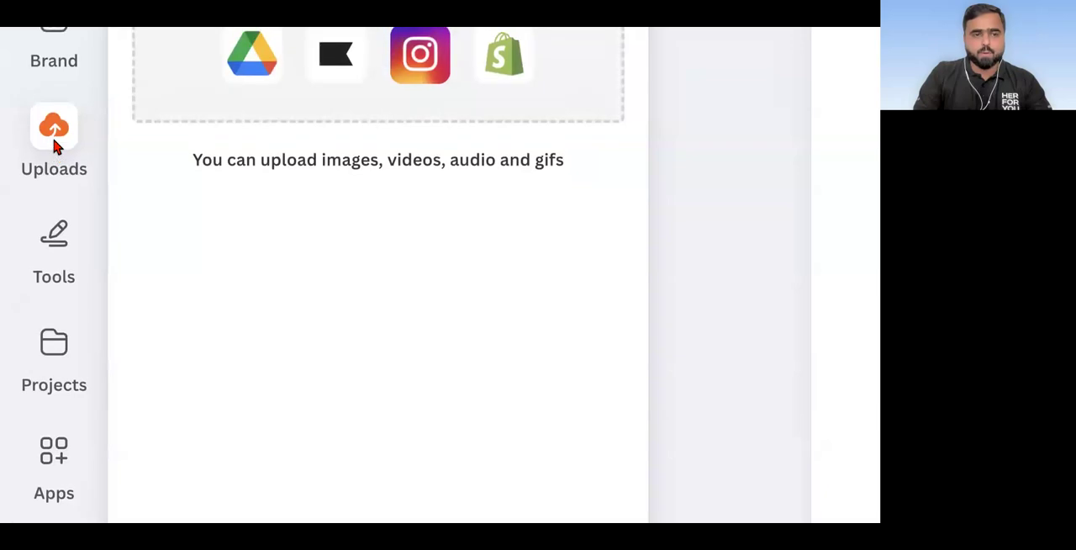
pyautogui.scroll(2, 53, 149)
pyautogui.click(53, 158)
pyautogui.click(53, 163)
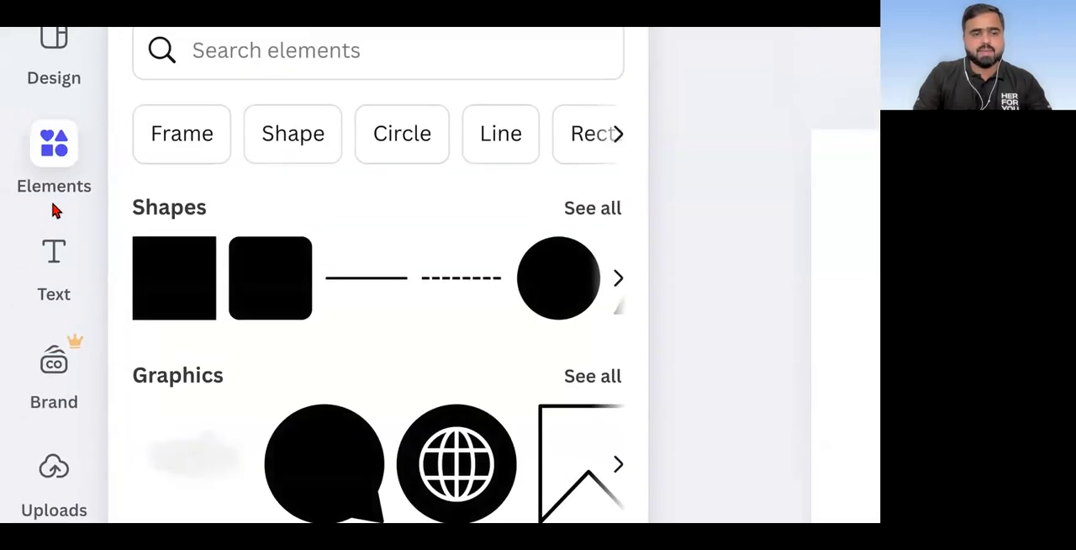
pyautogui.click(54, 277)
pyautogui.click(57, 425)
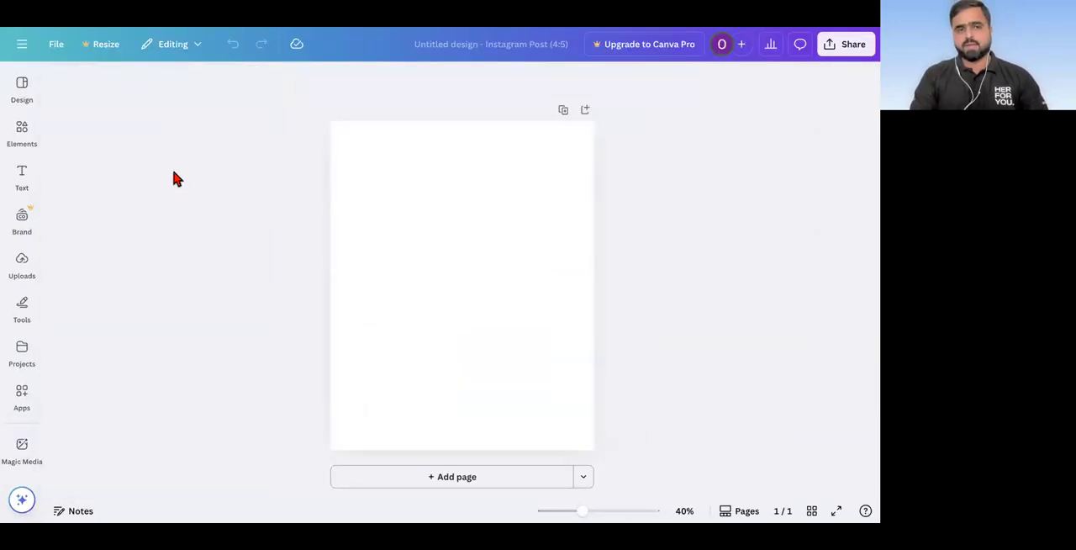
# Step: Examine the categories available in the elements library, such as shapes, graphics, stickers, photos, videos and frames
pyautogui.click(19, 141)
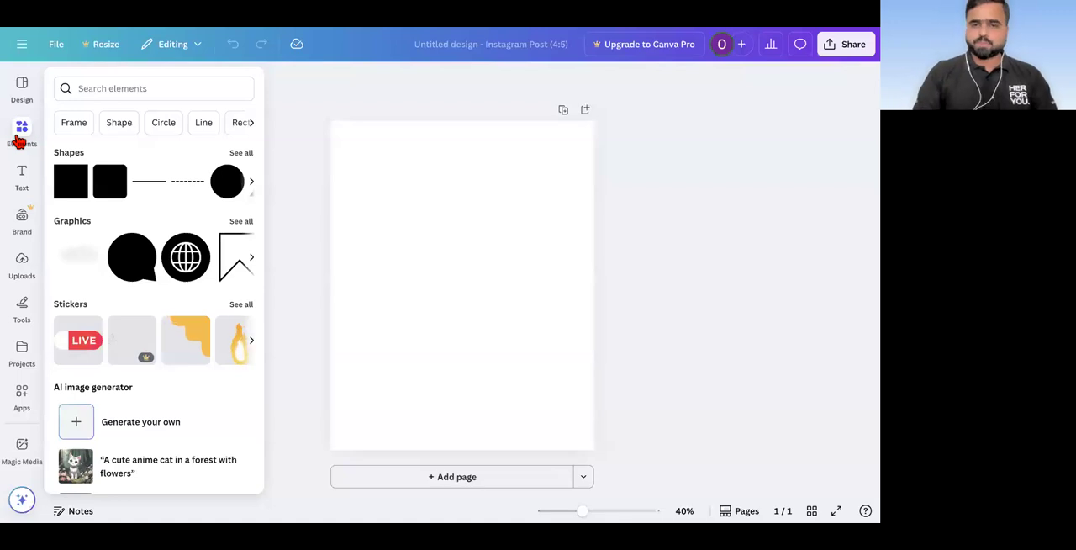
pyautogui.click(108, 89)
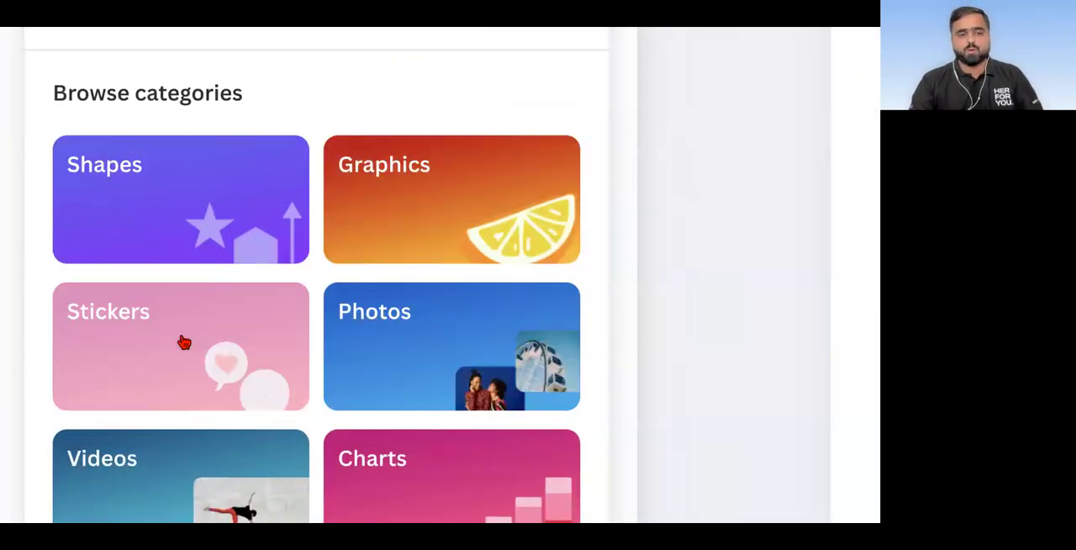
pyautogui.scroll(-2, 177, 349)
pyautogui.scroll(-1, 361, 357)
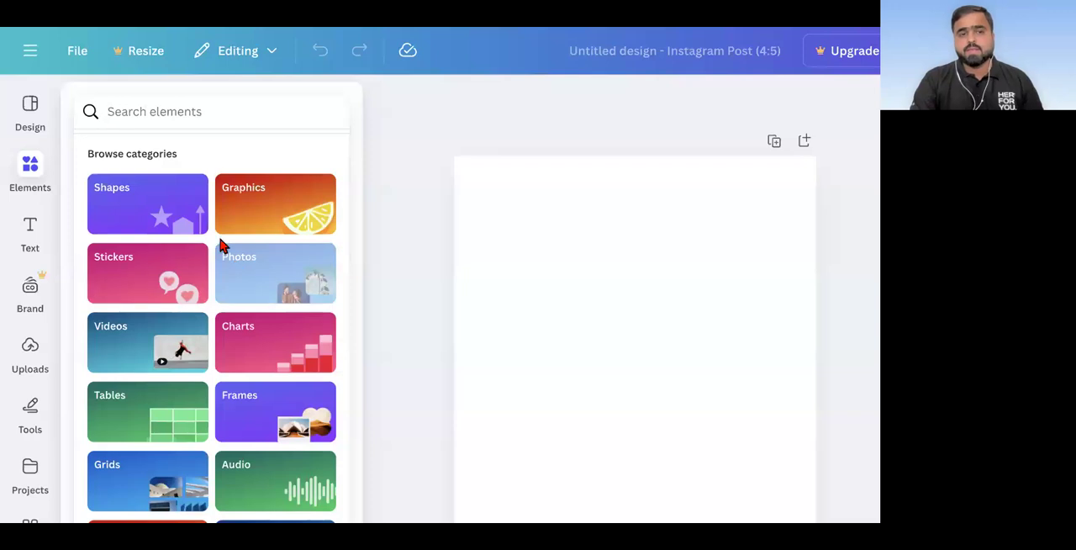
# Step: Search the elements library for "sea background"
pyautogui.click(201, 106)
pyautogui.write('b')
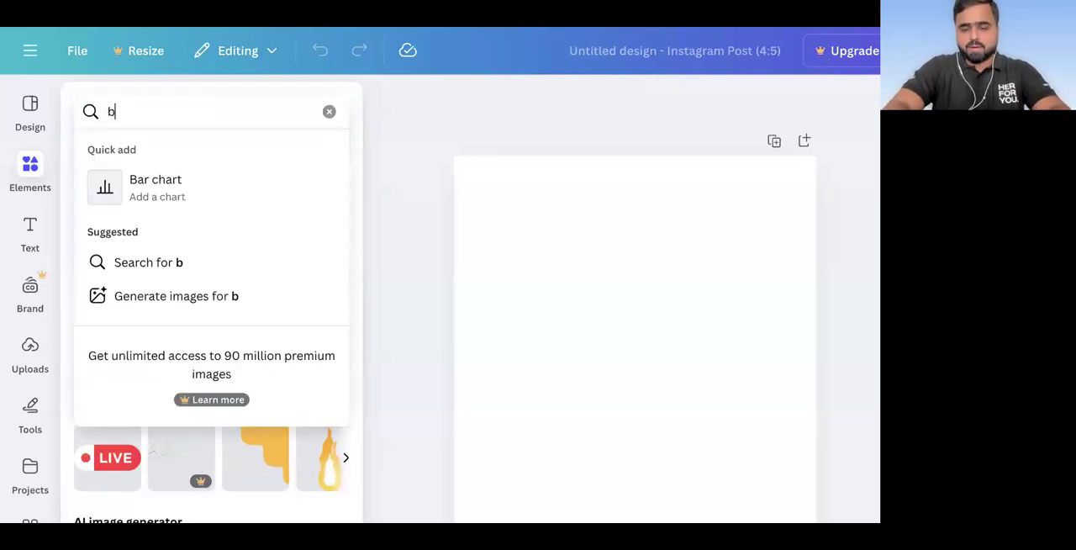
pyautogui.write('ackground phot')
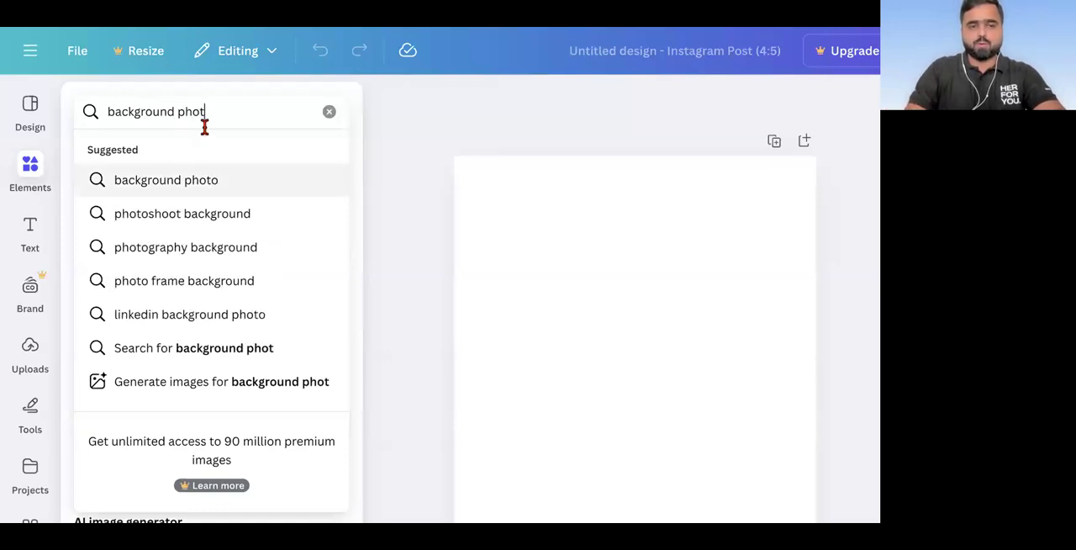
pyautogui.press('BackSpace')
pyautogui.press('BackSpace')
pyautogui.press('BackSpace')
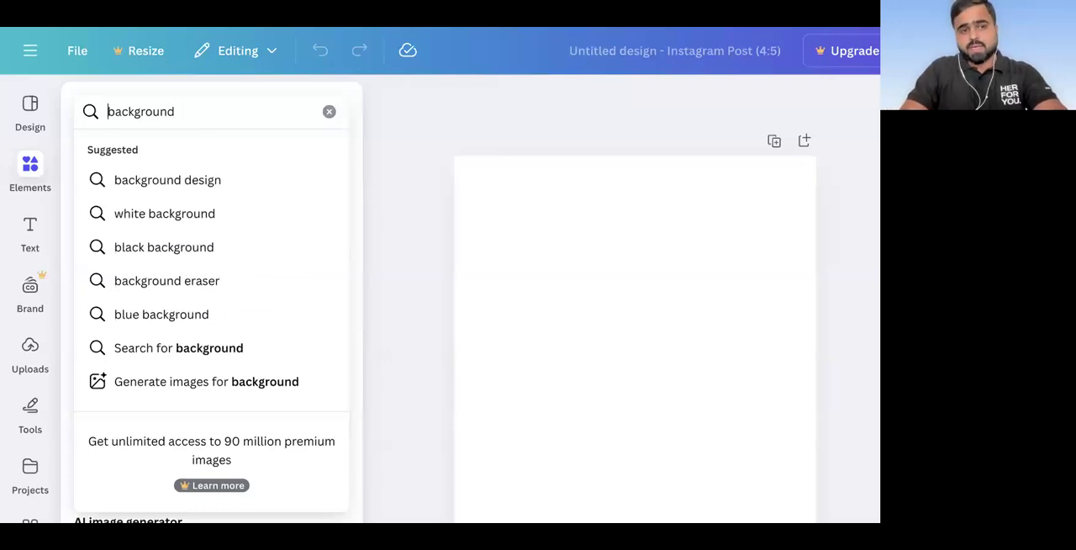
pyautogui.write('sea')
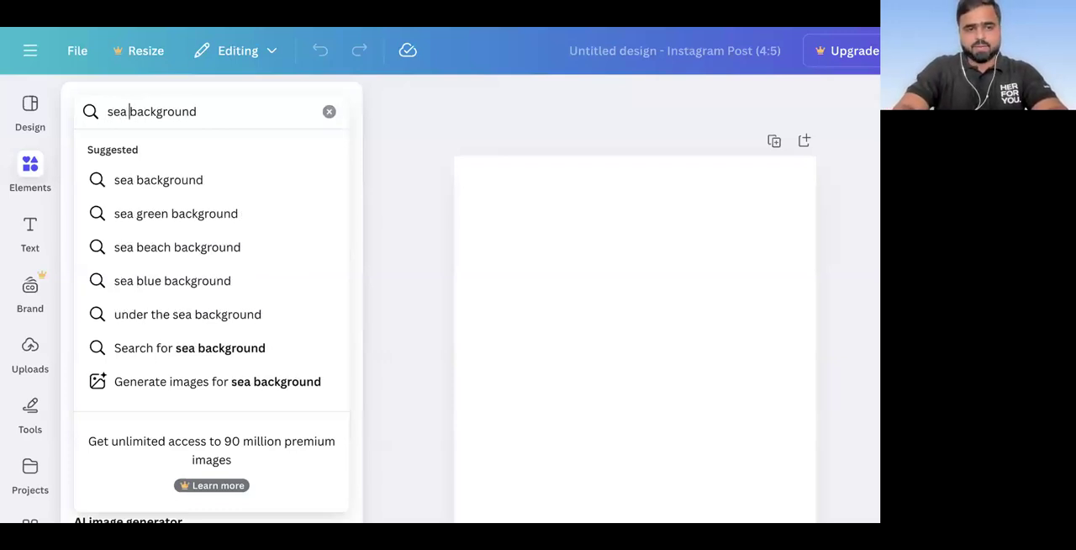
pyautogui.press('Return')
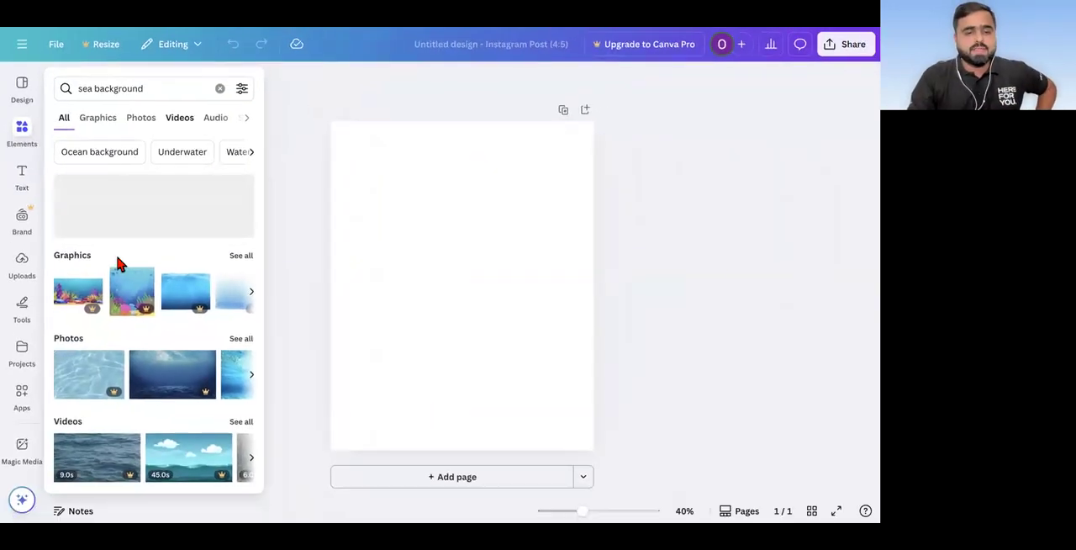
# Step: Look over the graphics, photos and videos found for the sea background and show all the photos
pyautogui.scroll(-3, 101, 322)
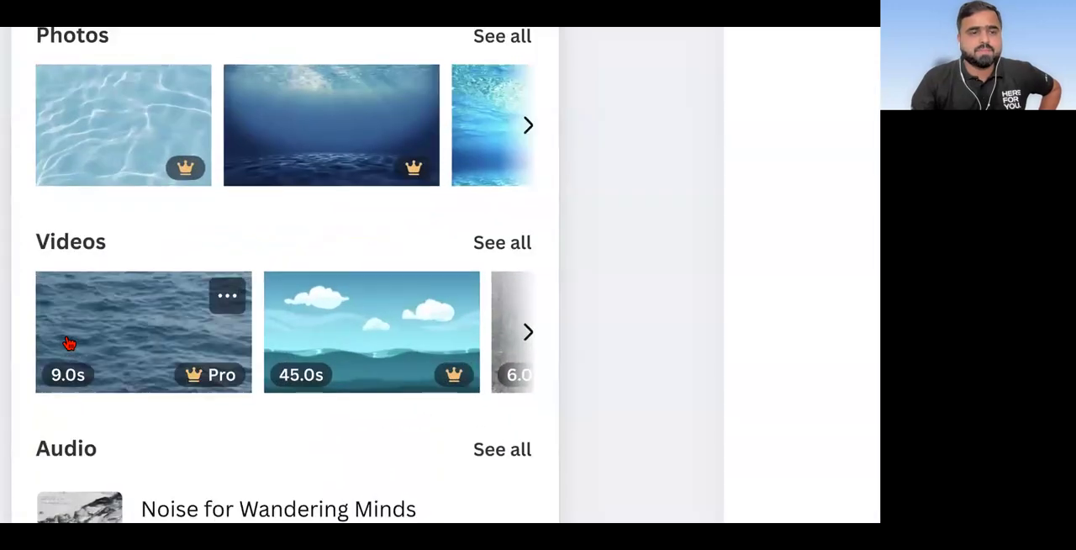
pyautogui.scroll(2, 69, 340)
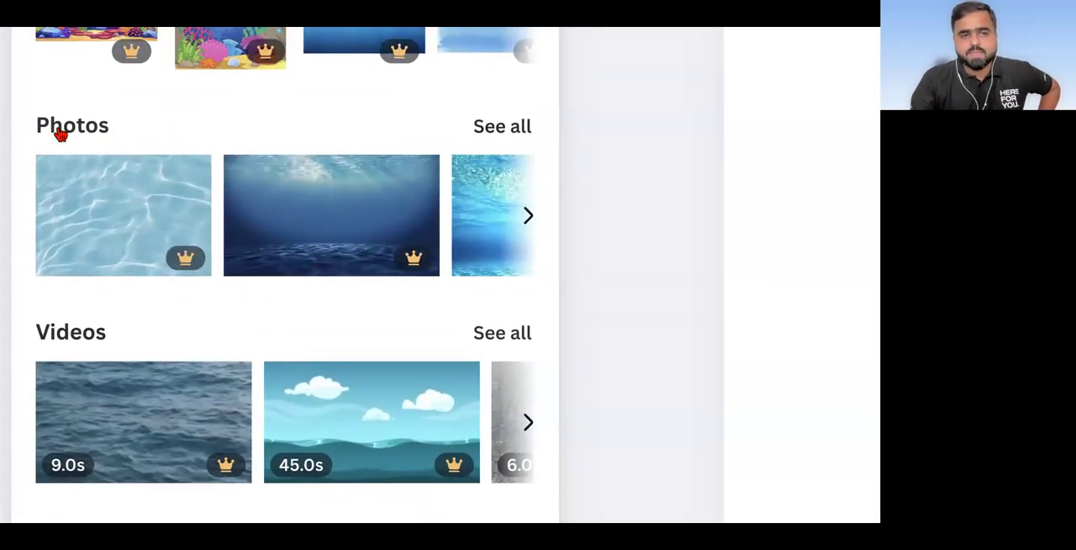
pyautogui.scroll(1, 79, 132)
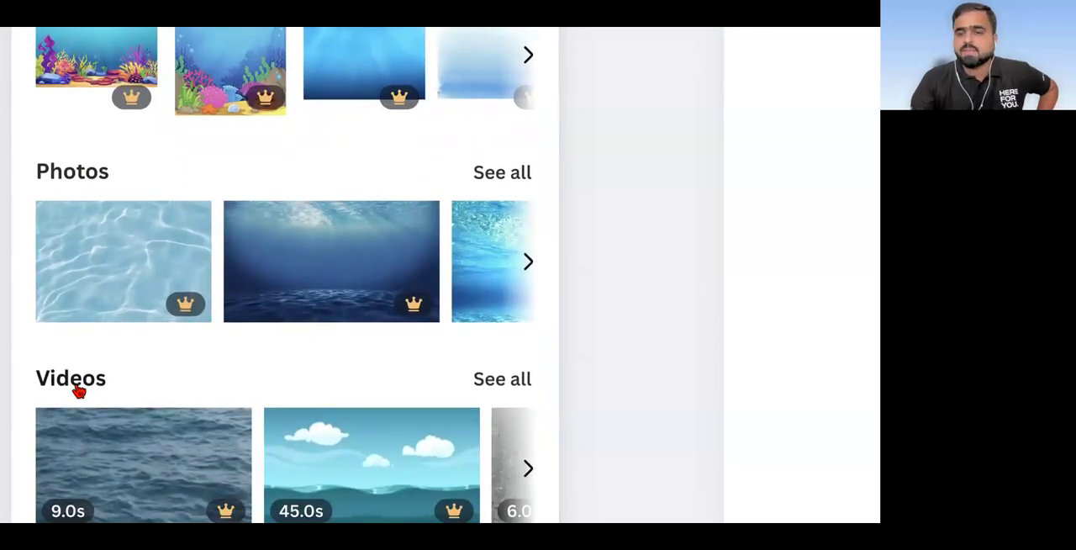
pyautogui.click(502, 174)
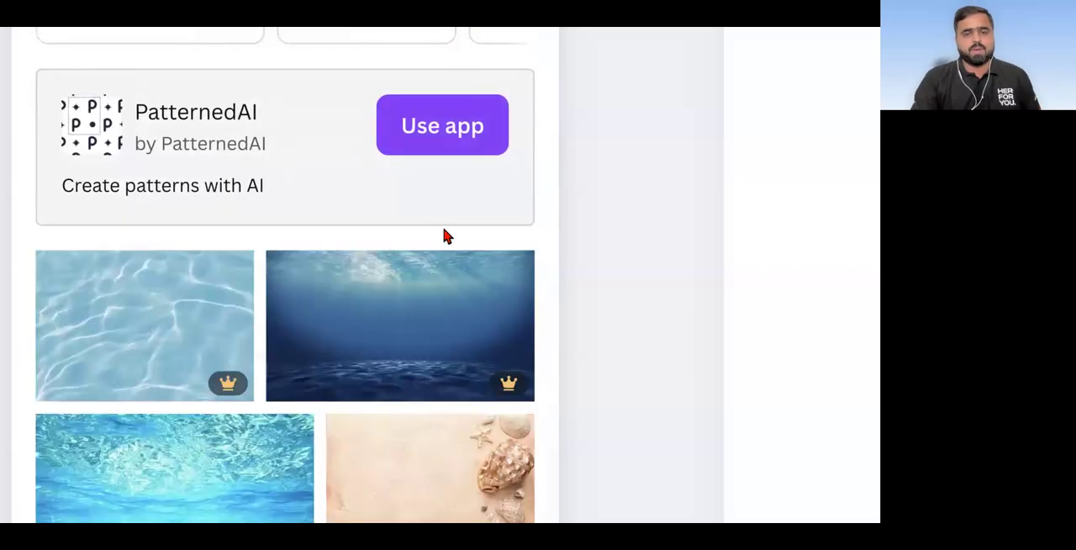
# Step: Add the free beach photo with the leaning palm tree and swing from the sea background results to the page
pyautogui.scroll(-2, 433, 249)
pyautogui.scroll(-5, 434, 249)
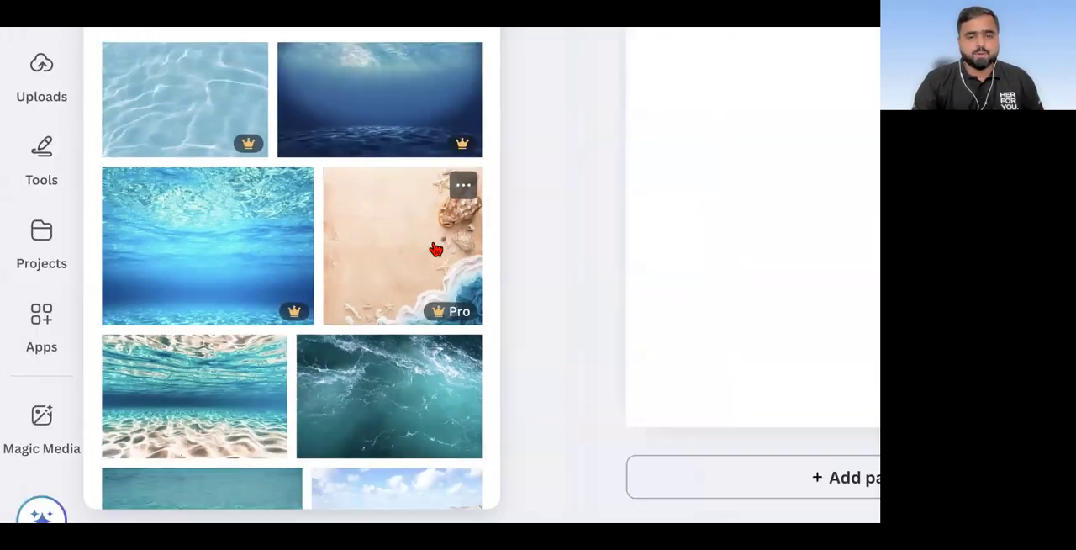
pyautogui.scroll(-4, 434, 249)
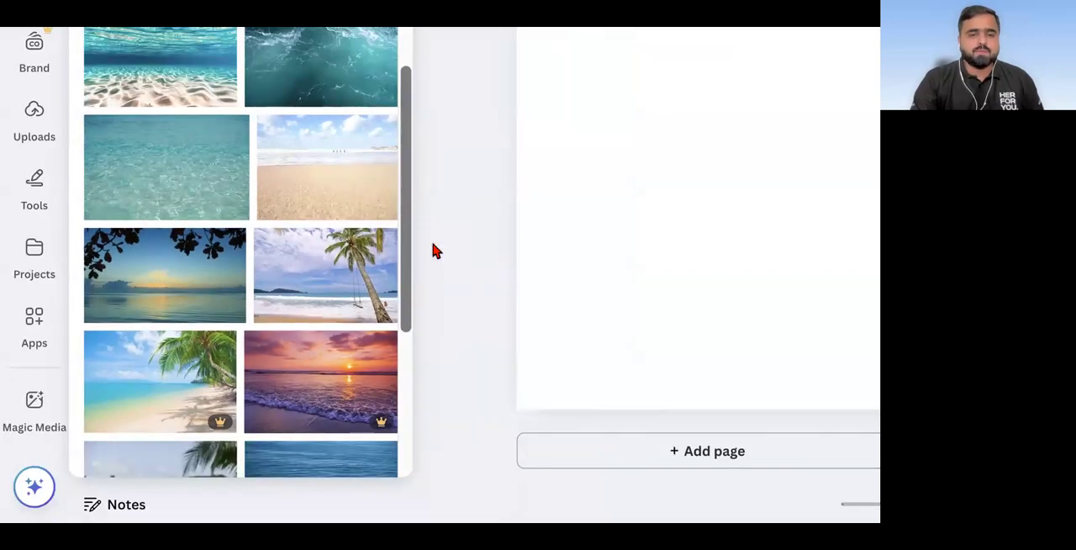
pyautogui.scroll(-2, 192, 181)
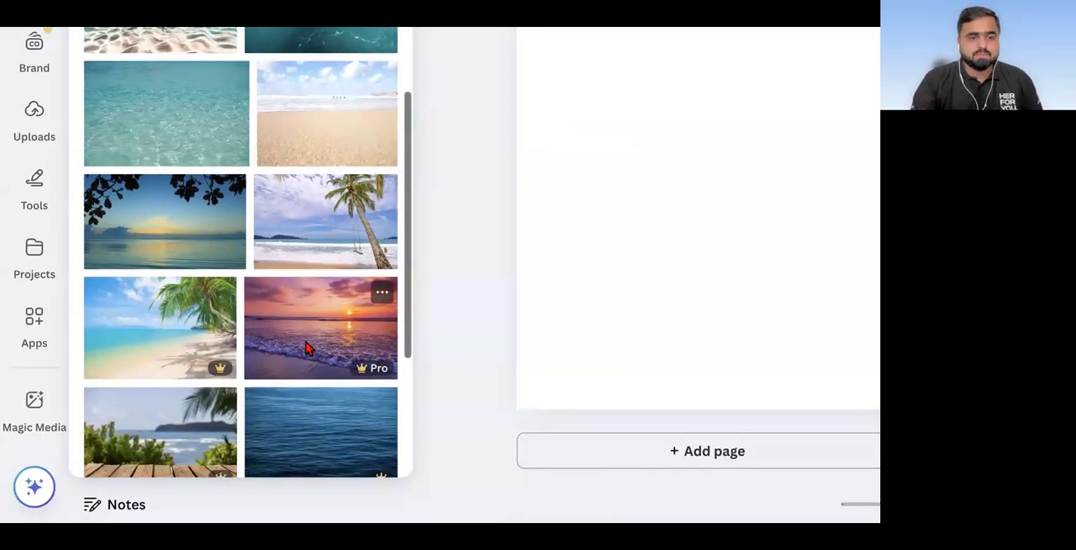
pyautogui.click(339, 171)
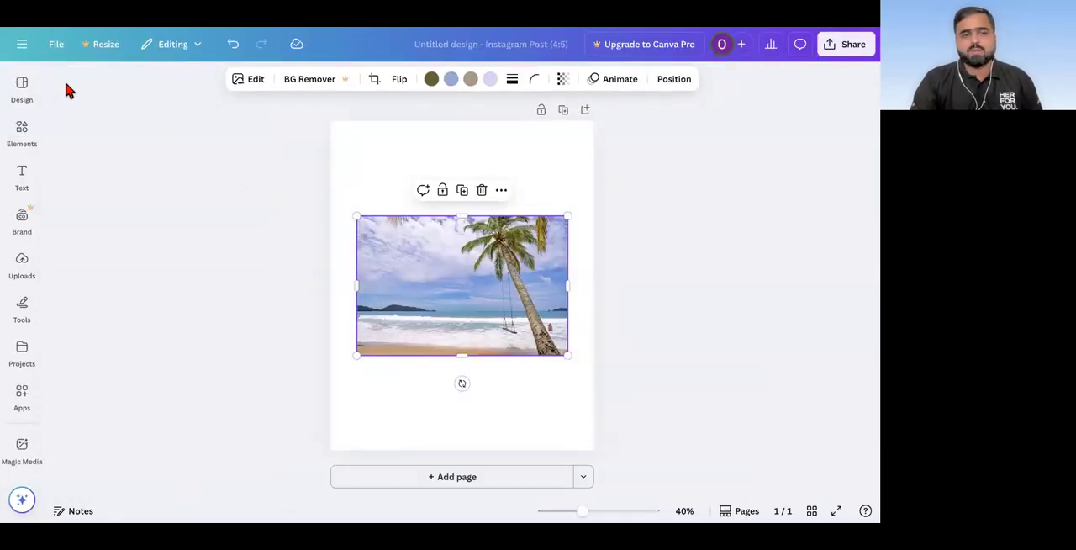
# Step: Examine the Magic Recommendations for more free beach photos similar to the one on the page
pyautogui.click(21, 95)
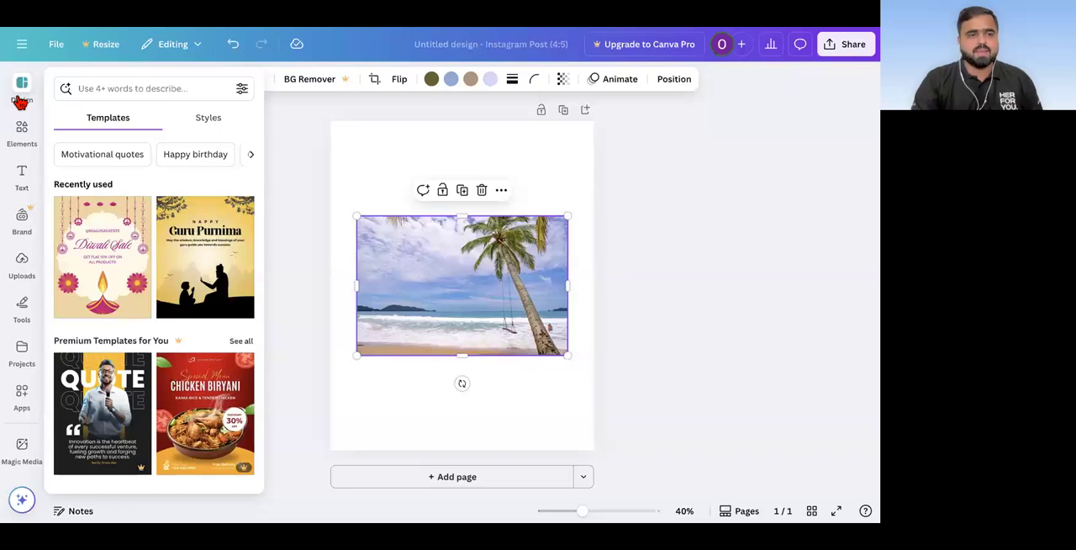
pyautogui.click(22, 141)
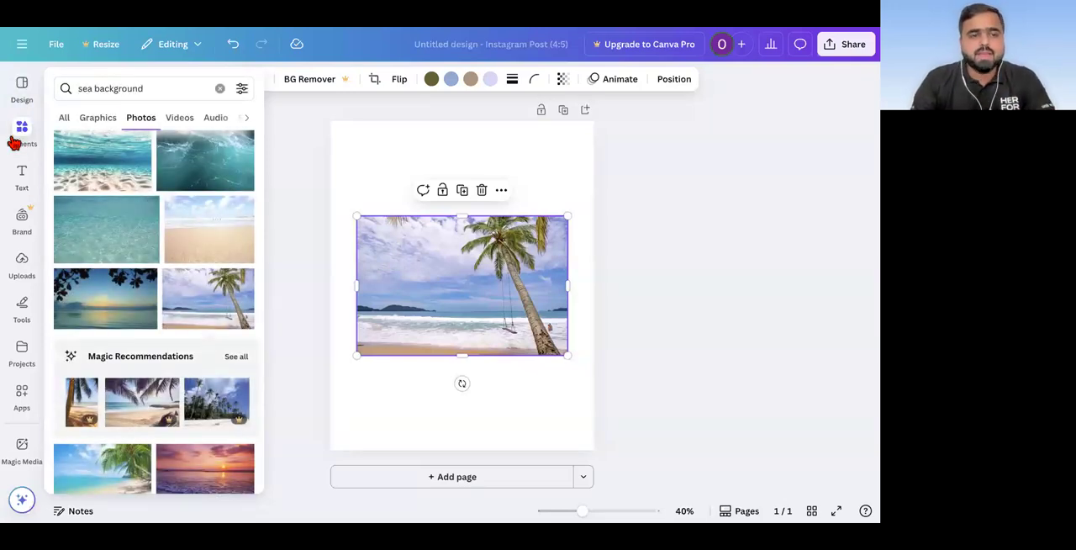
pyautogui.scroll(5, 9, 141)
pyautogui.click(57, 130)
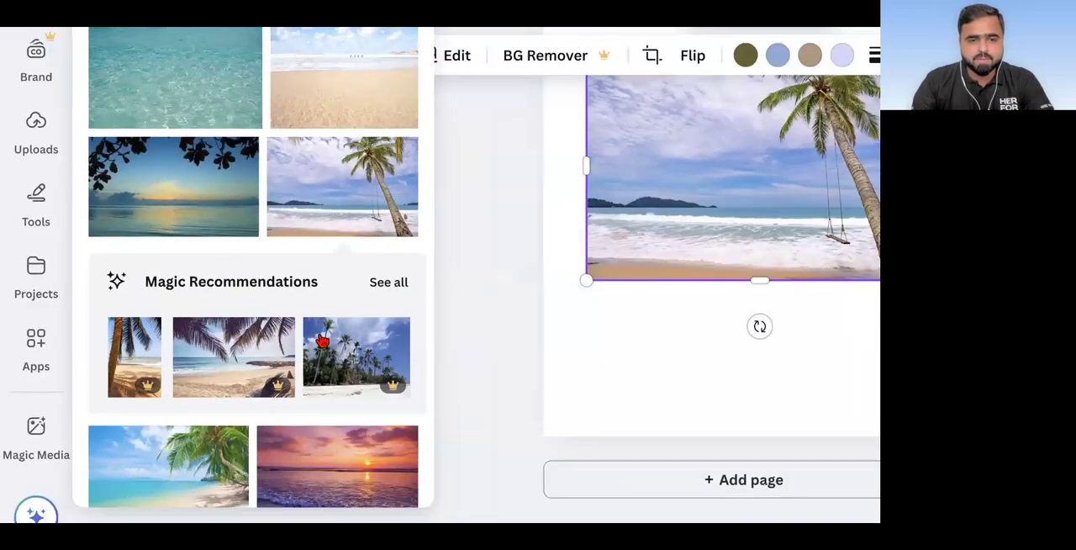
pyautogui.scroll(-4, 323, 341)
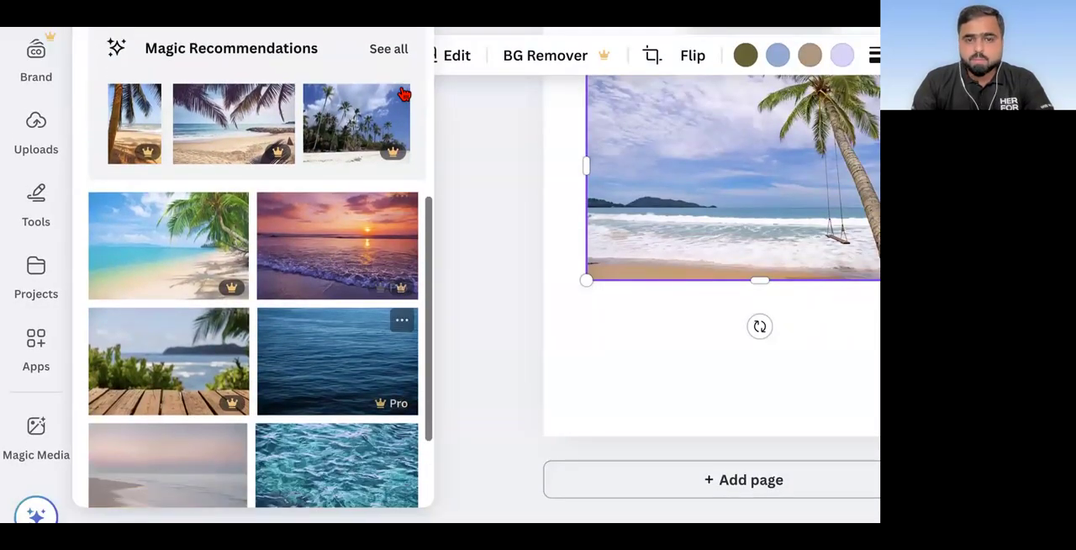
pyautogui.click(379, 151)
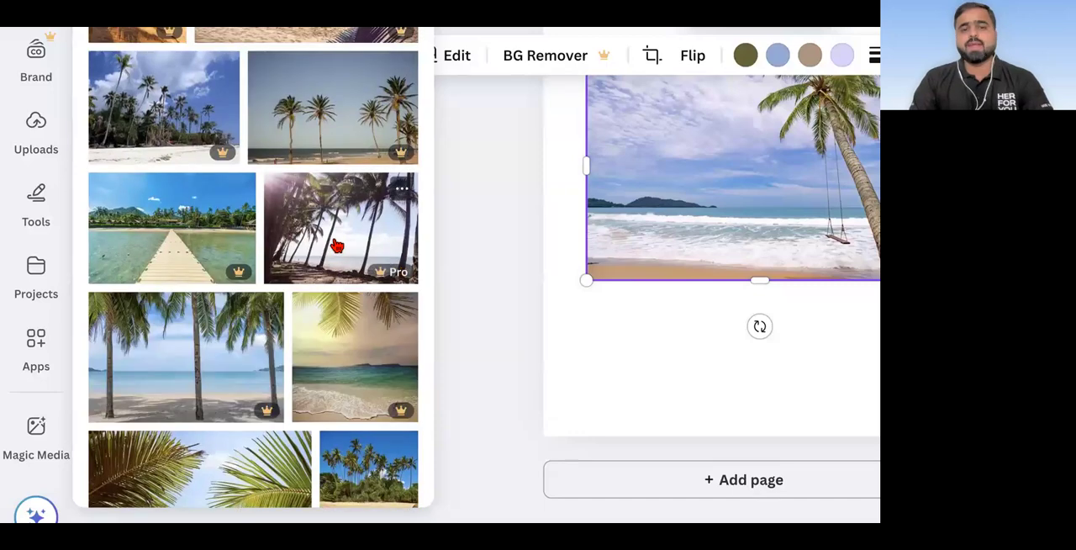
pyautogui.scroll(-3, 337, 245)
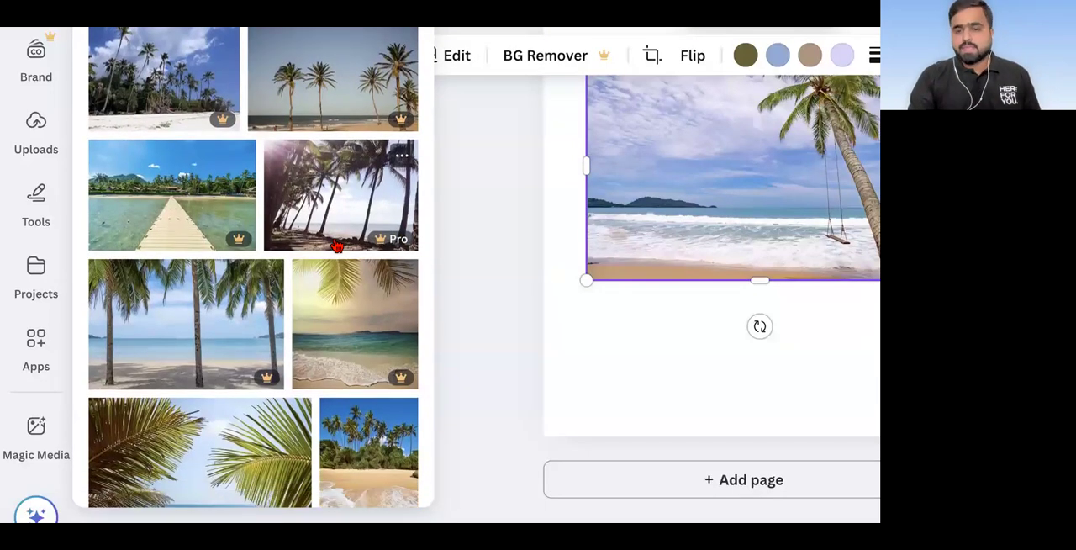
pyautogui.scroll(-5, 336, 244)
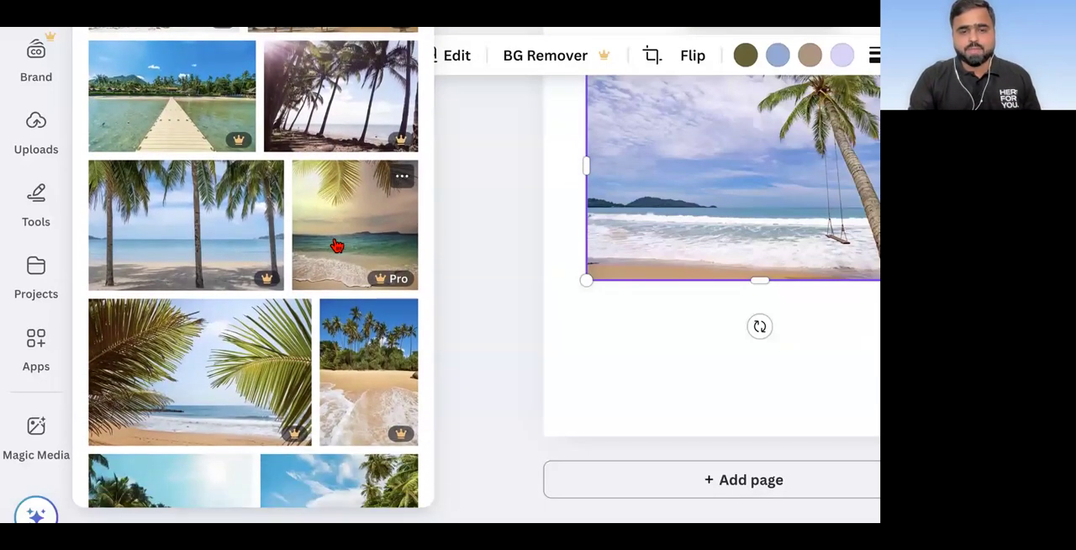
pyautogui.scroll(-10, 336, 244)
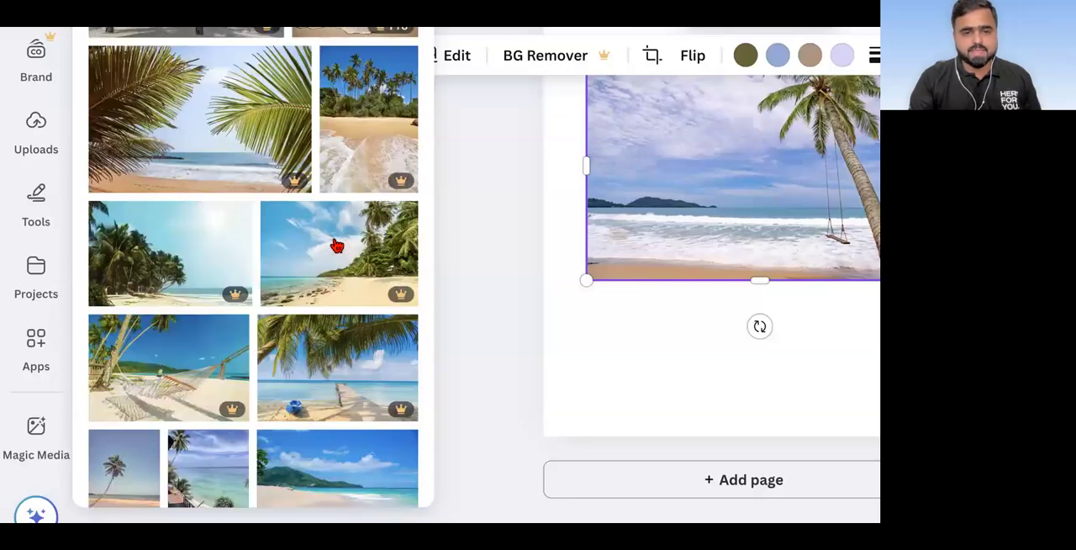
pyautogui.scroll(-8, 334, 245)
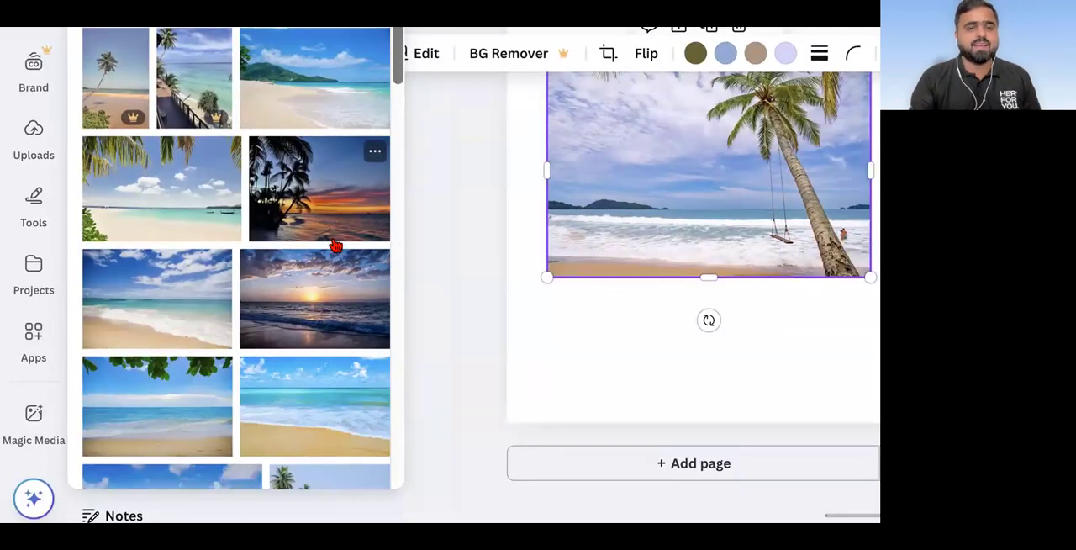
pyautogui.scroll(-4, 335, 244)
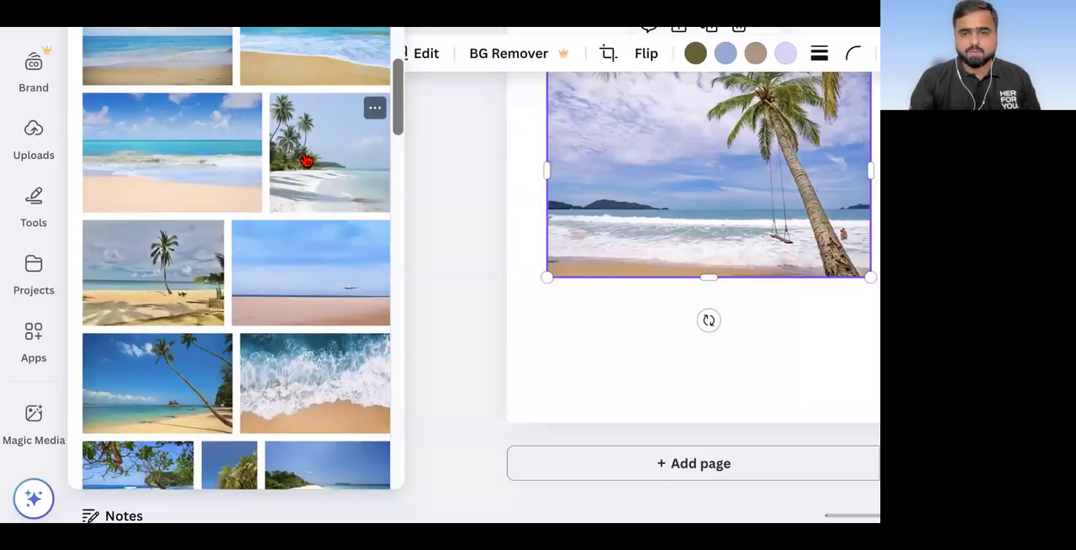
# Step: Add the white-sand beach photo with palm trees and spread the two photos apart on the page
pyautogui.click(305, 160)
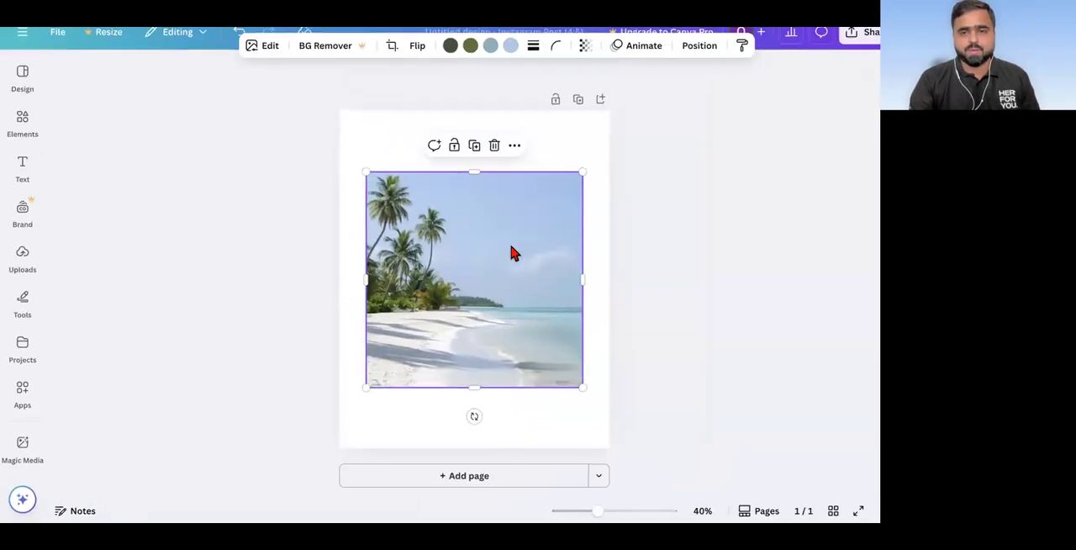
pyautogui.moveTo(498, 269); pyautogui.dragTo(417, 299)
pyautogui.click(555, 301)
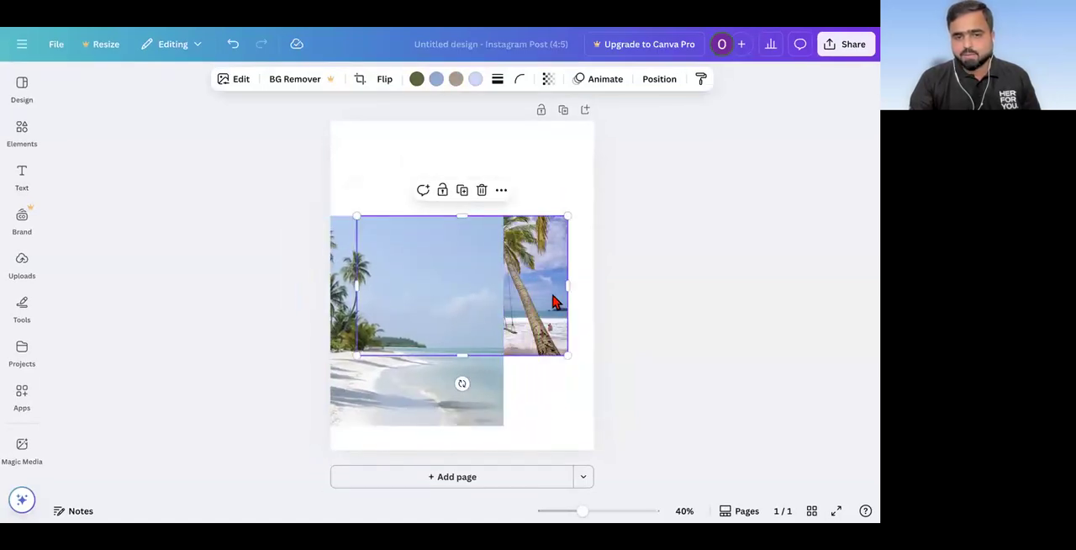
pyautogui.moveTo(547, 297); pyautogui.dragTo(576, 207)
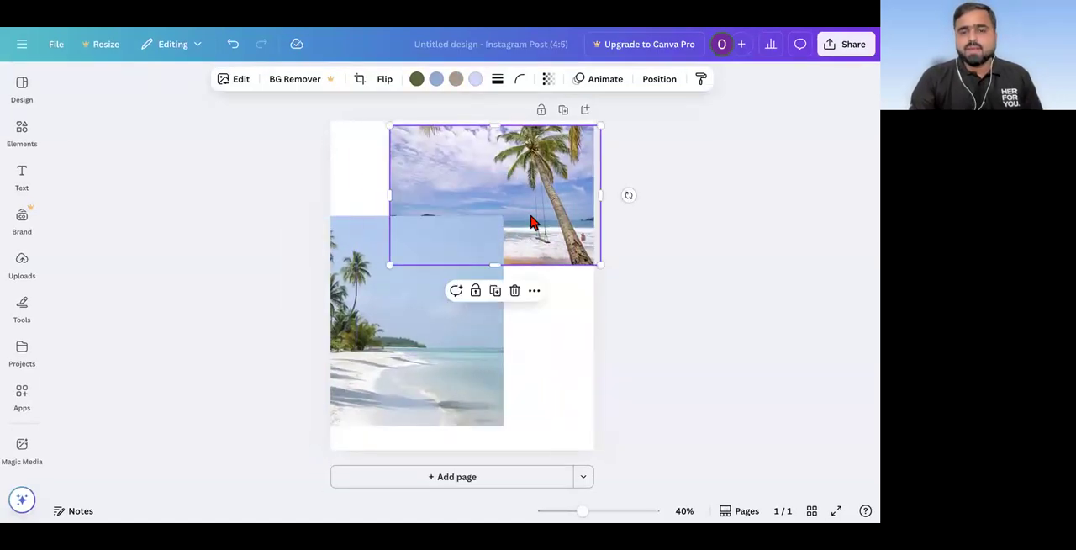
# Step: Delete the white-sand beach photo and move the palm swing photo back to the middle of the page
pyautogui.scroll(5, 532, 222)
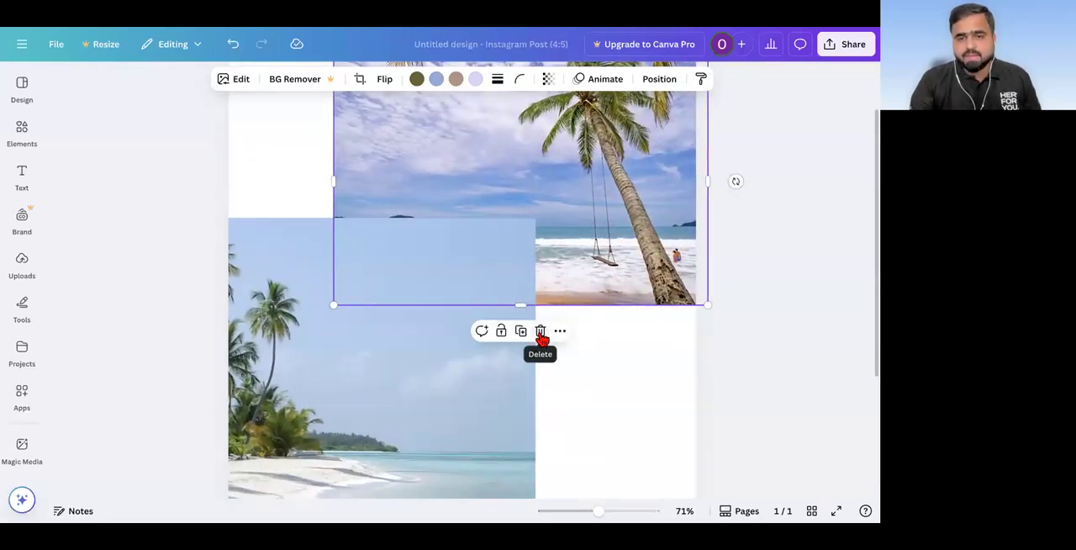
pyautogui.click(422, 378)
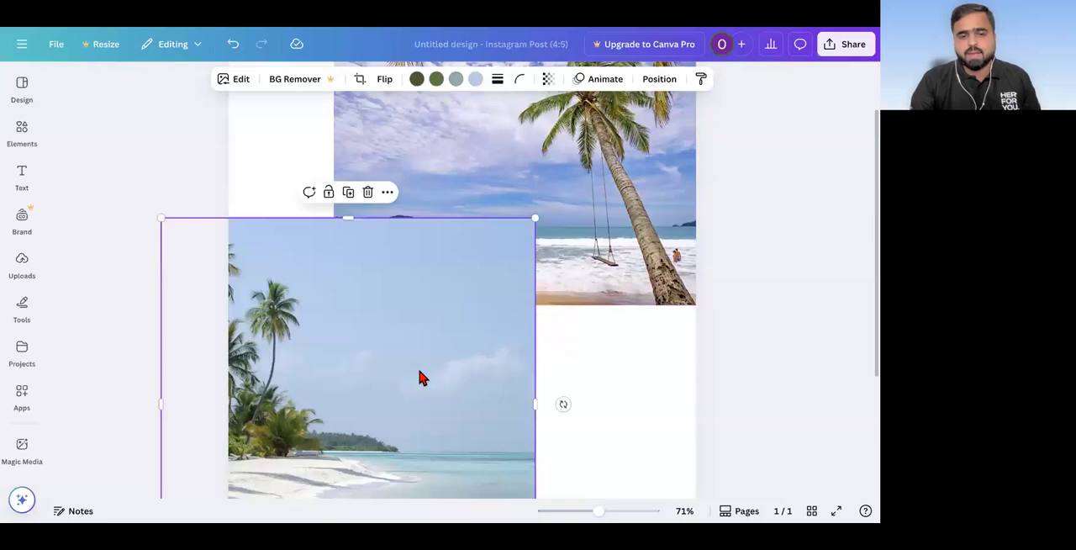
pyautogui.scroll(-5, 423, 379)
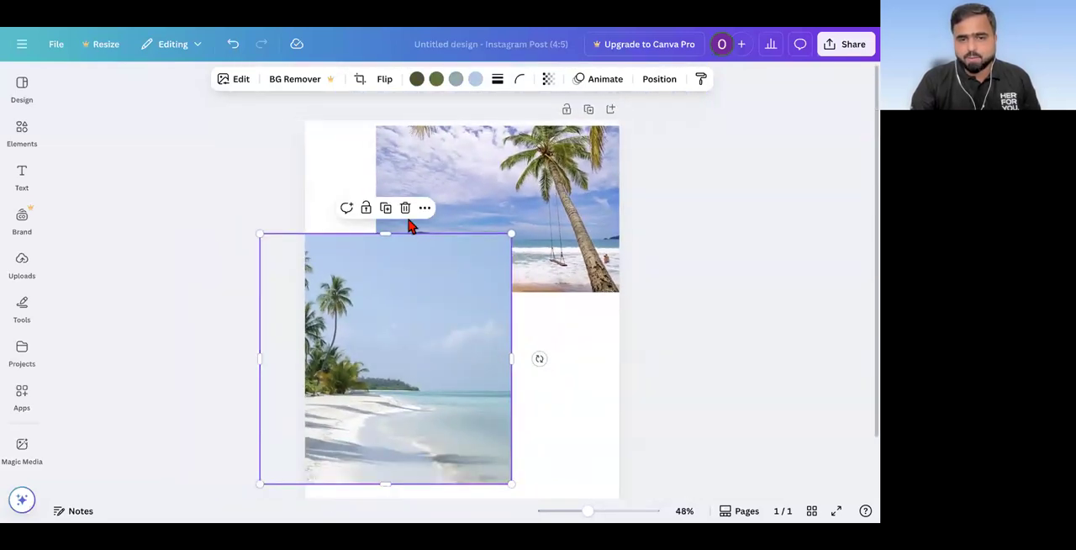
pyautogui.click(405, 210)
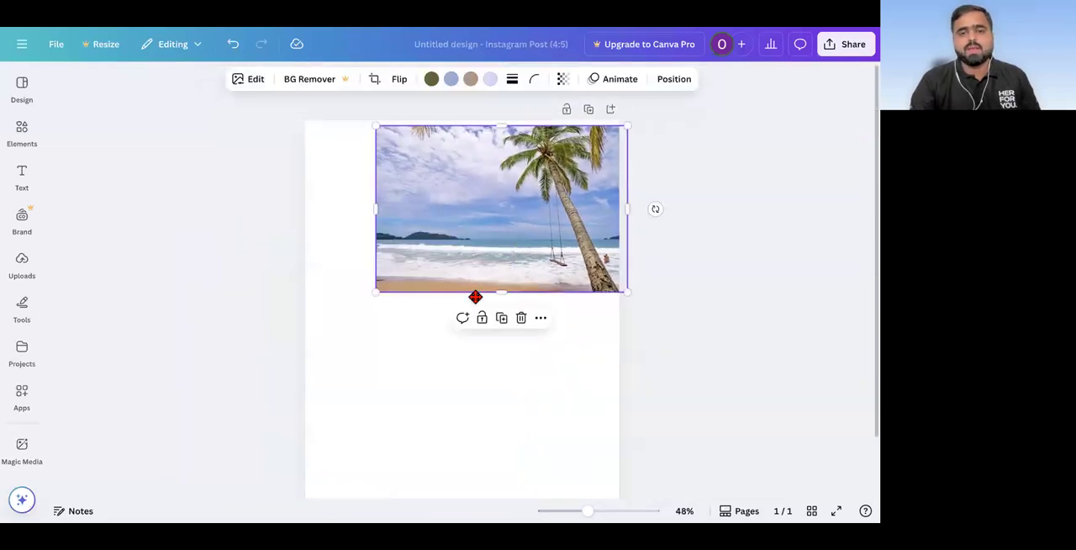
pyautogui.moveTo(475, 297); pyautogui.dragTo(435, 382)
pyautogui.scroll(-3, 250, 317)
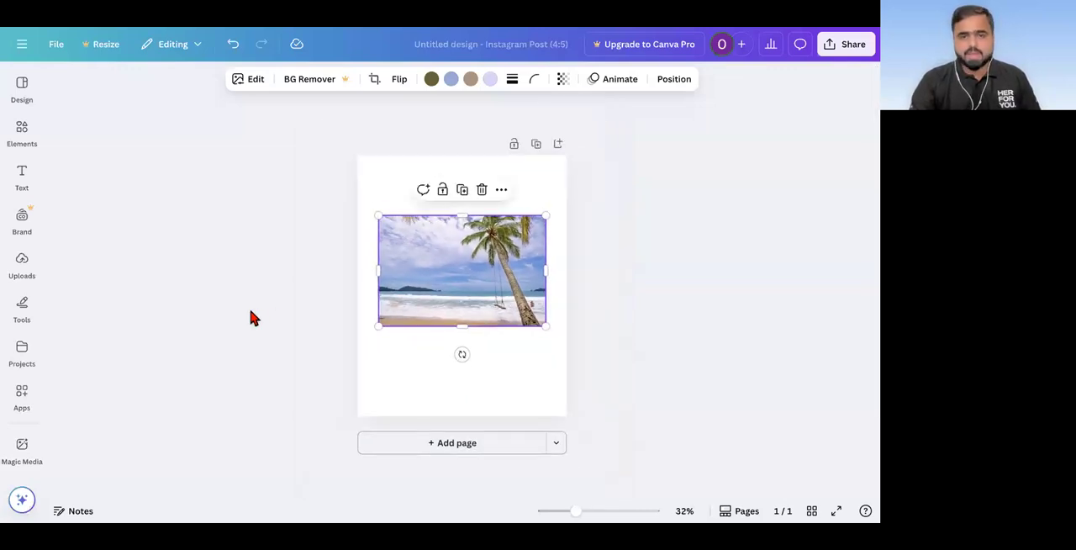
pyautogui.click(587, 263)
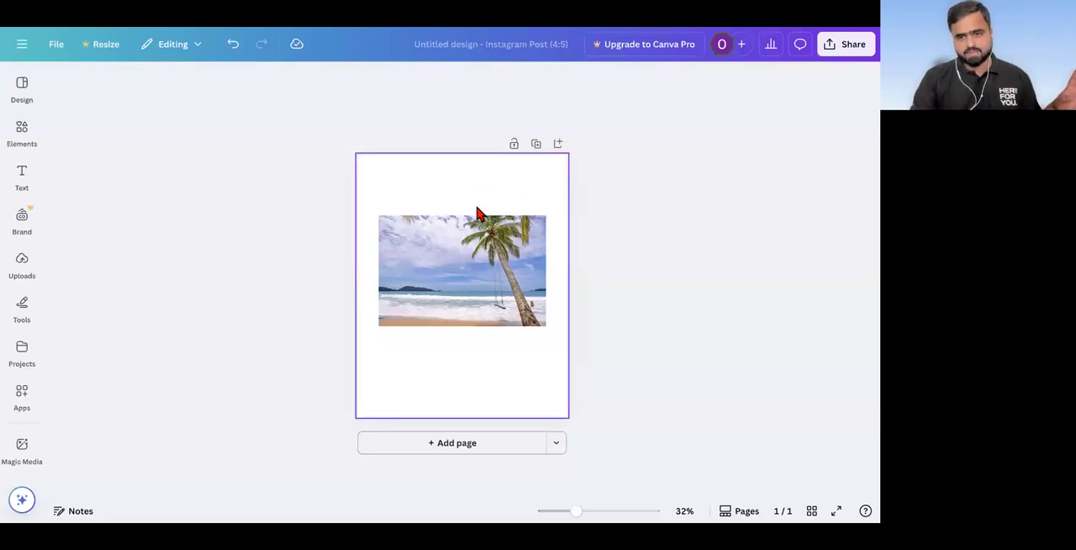
# Step: Set the palm tree and swing photo as the page background
pyautogui.scroll(2, 476, 214)
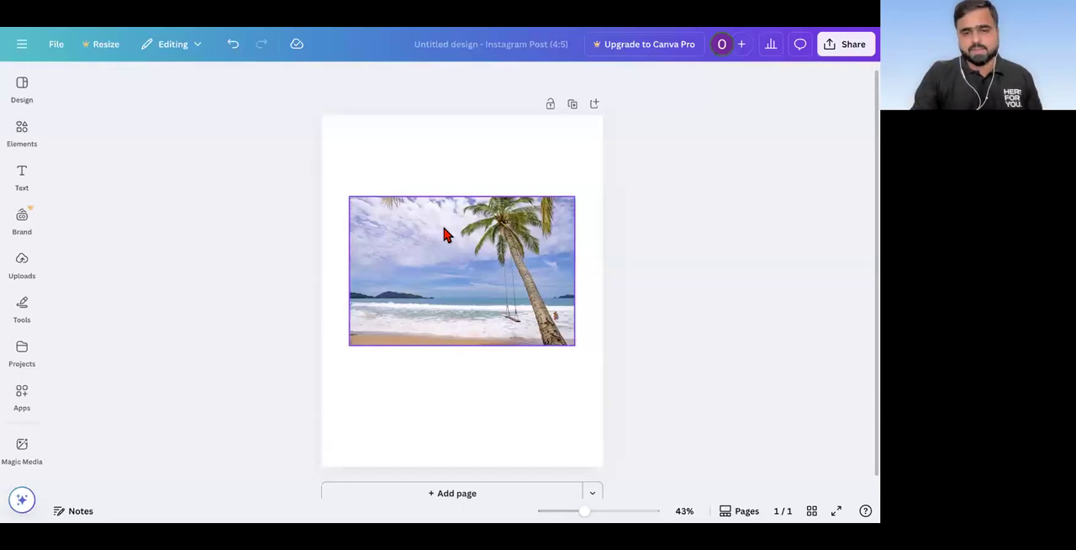
pyautogui.rightClick(444, 232)
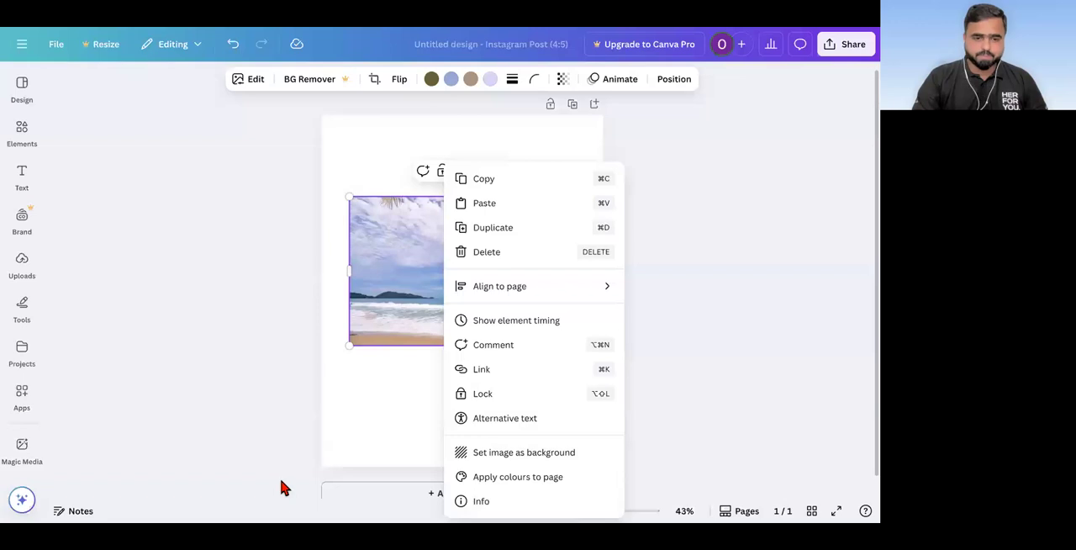
pyautogui.click(514, 457)
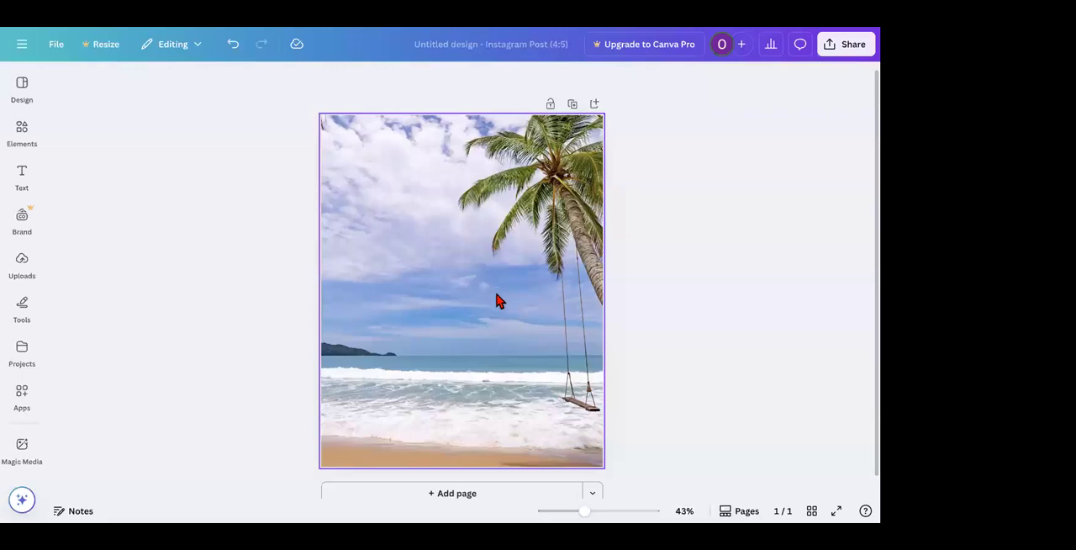
pyautogui.scroll(-1, 496, 295)
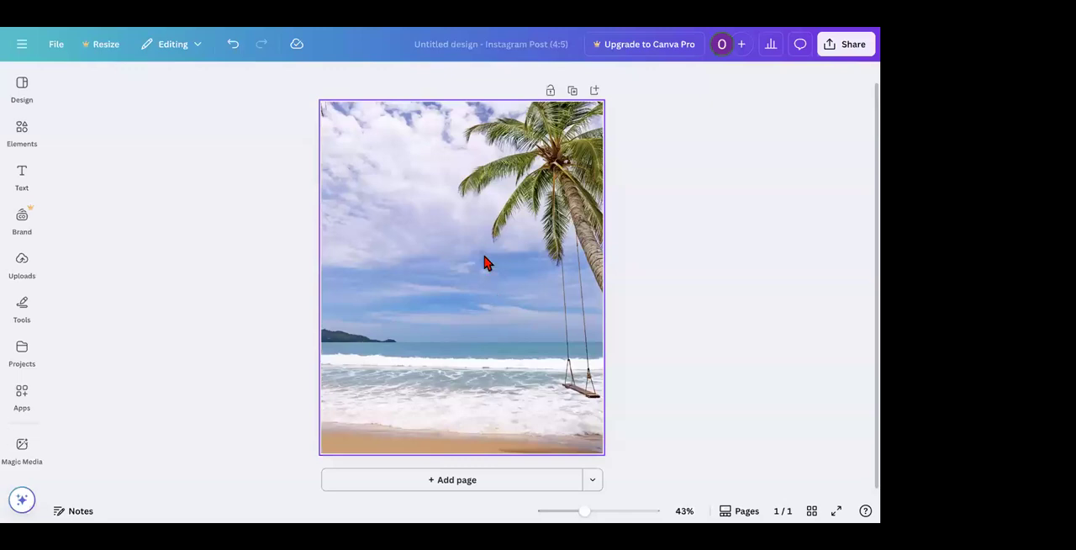
pyautogui.rightClick(486, 263)
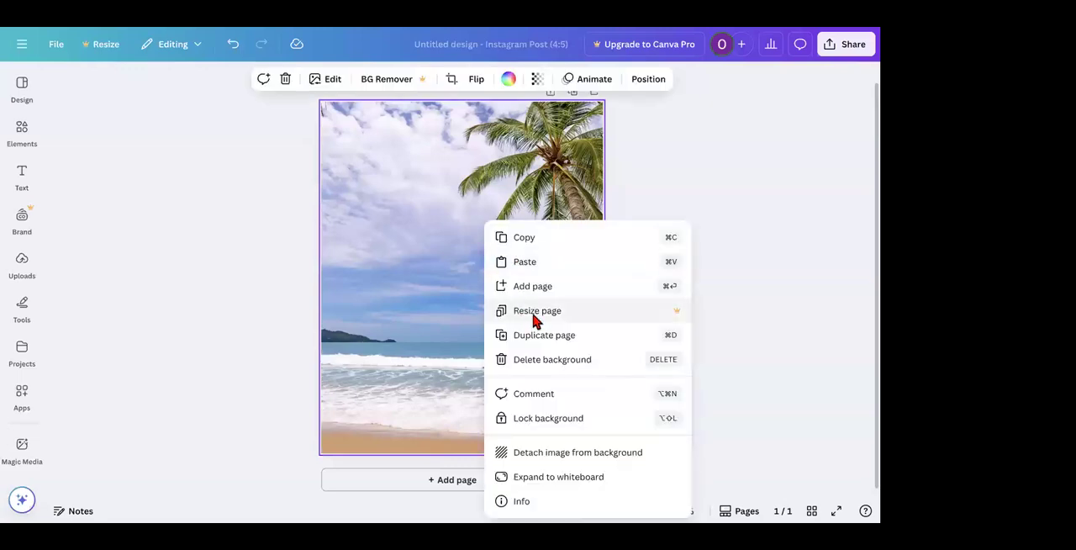
pyautogui.click(409, 268)
pyautogui.doubleClick(484, 239)
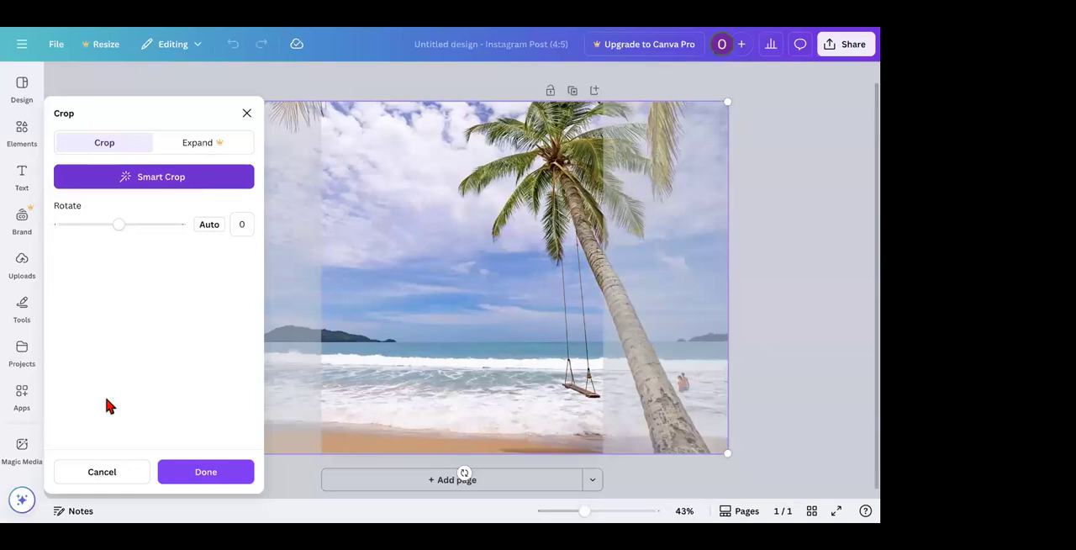
pyautogui.click(247, 113)
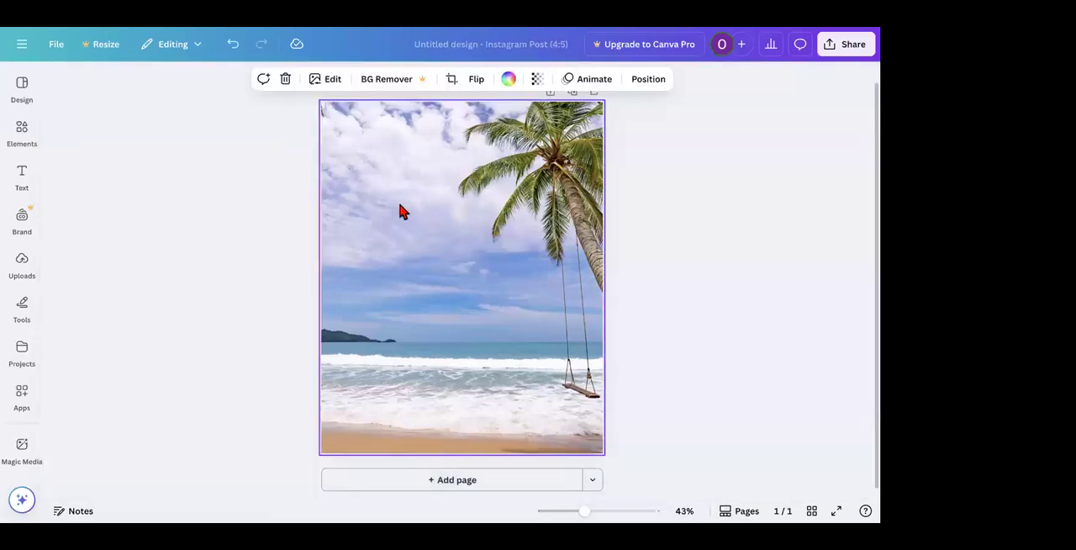
pyautogui.doubleClick(399, 201)
pyautogui.click(113, 484)
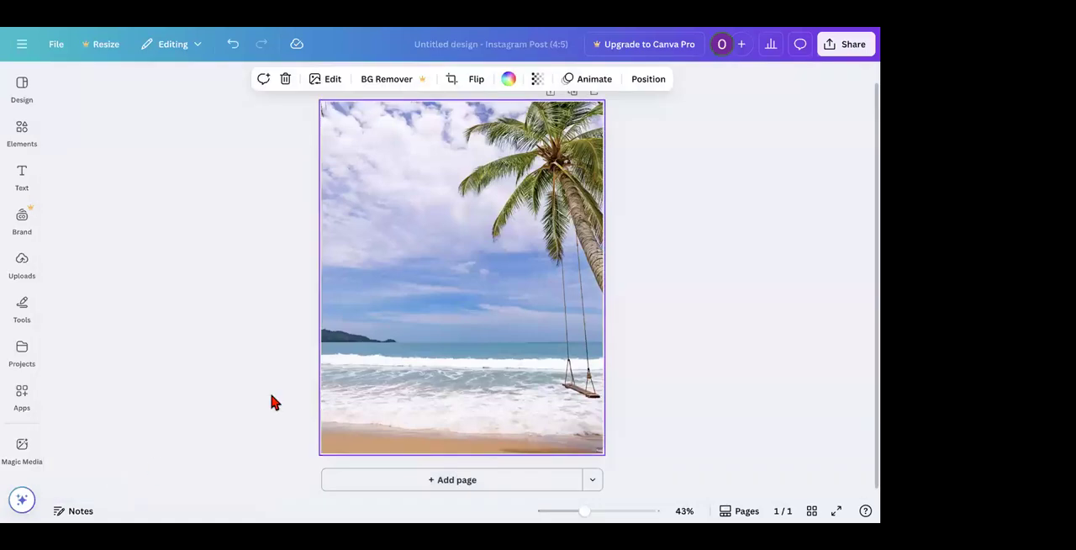
# Step: Shift the background photo left within its crop so more of the palm trunk and swing falls inside the page
pyautogui.doubleClick(396, 329)
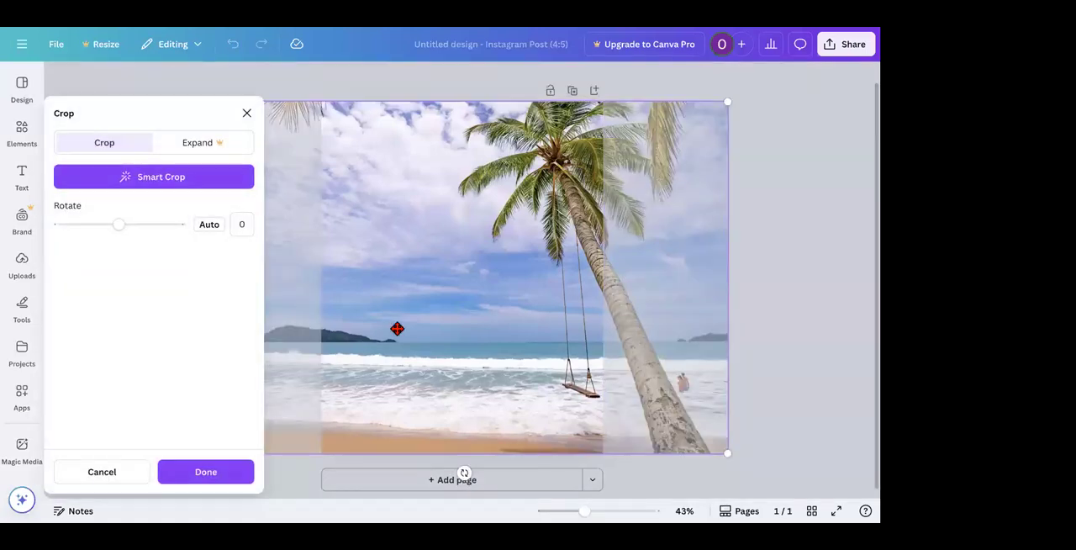
pyautogui.moveTo(399, 329)
pyautogui.mouseDown()
pyautogui.moveTo(536, 317)
pyautogui.moveTo(346, 325)
pyautogui.moveTo(394, 324)
pyautogui.mouseUp()
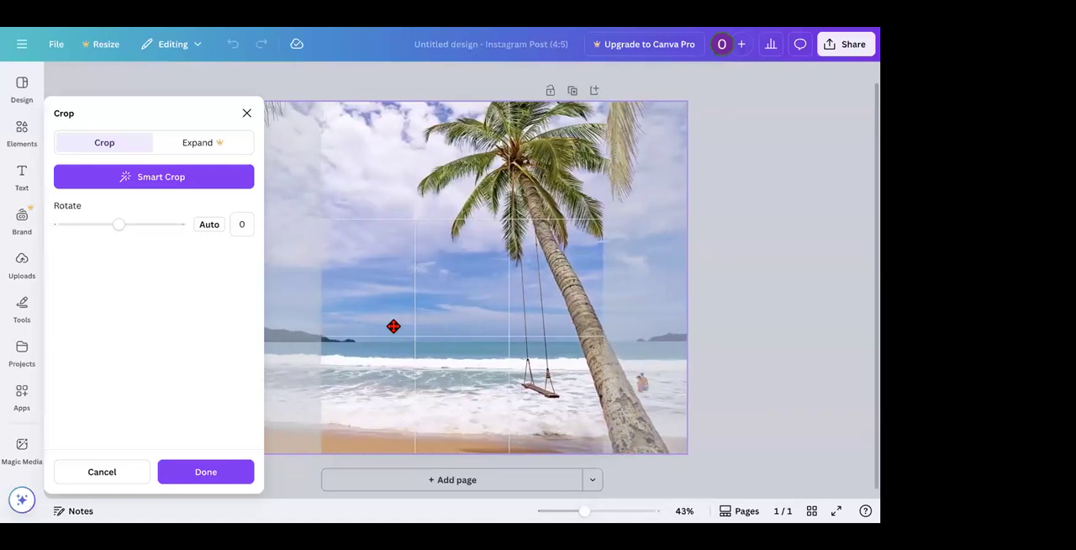
pyautogui.click(206, 473)
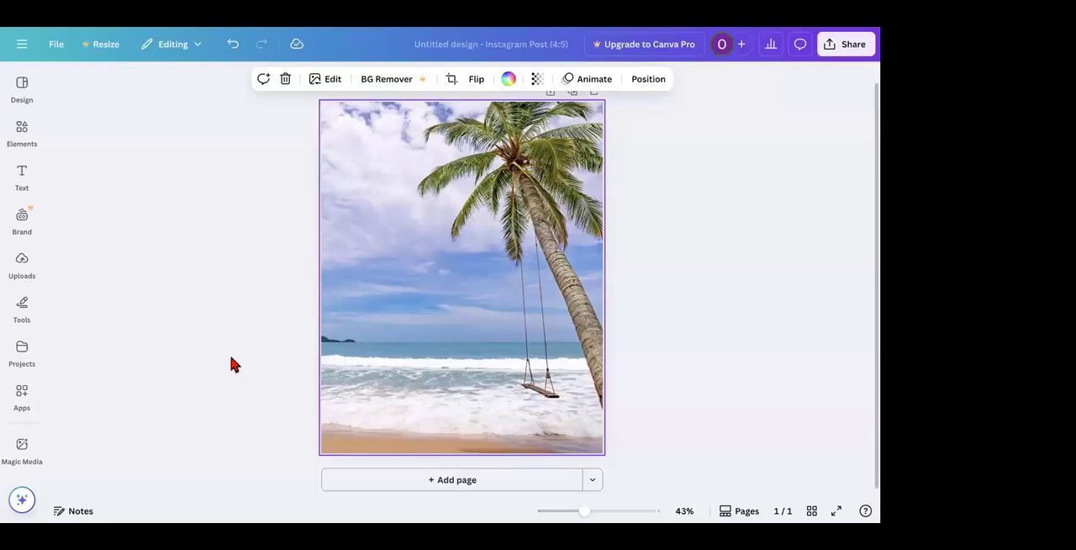
# Step: Return to the photo search among the elements and search for "robot"
pyautogui.click(22, 133)
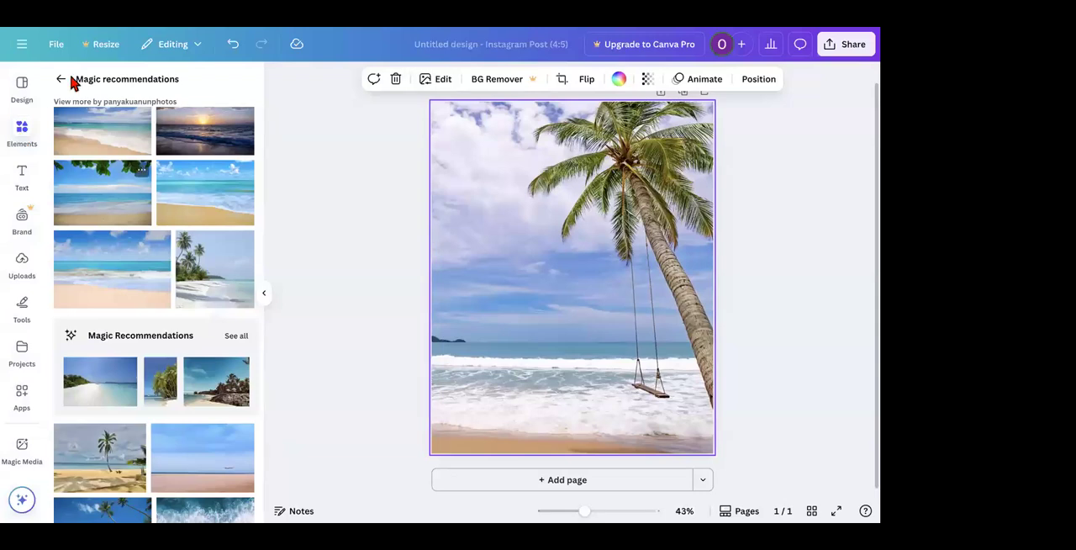
pyautogui.click(65, 80)
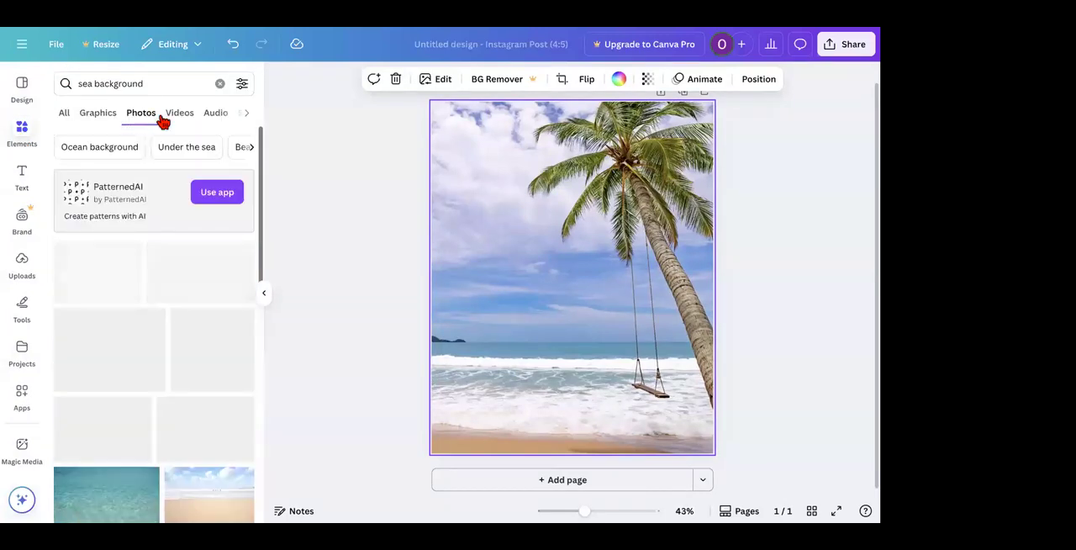
pyautogui.click(121, 83)
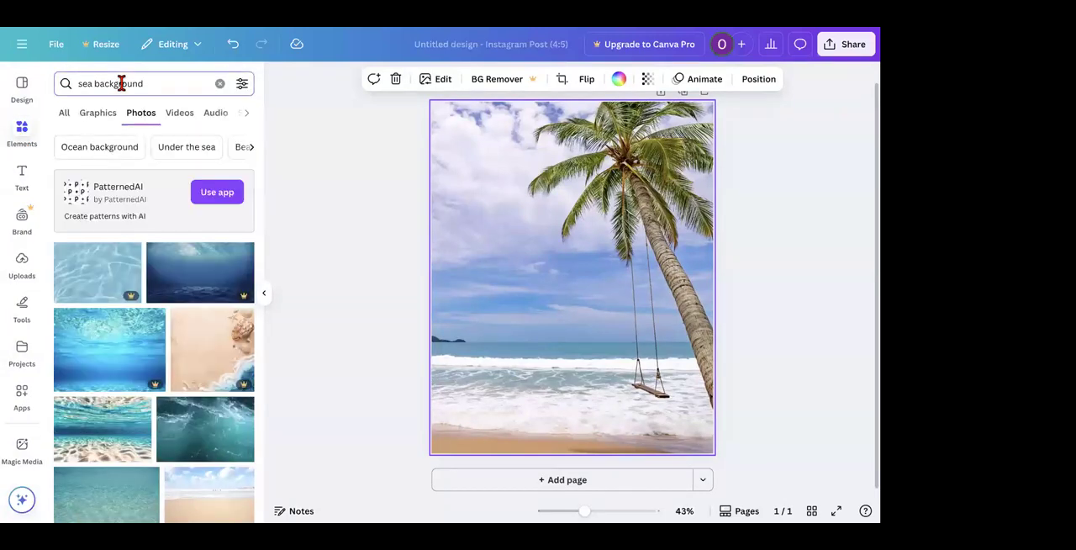
pyautogui.tripleClick(121, 83)
pyautogui.write('robot')
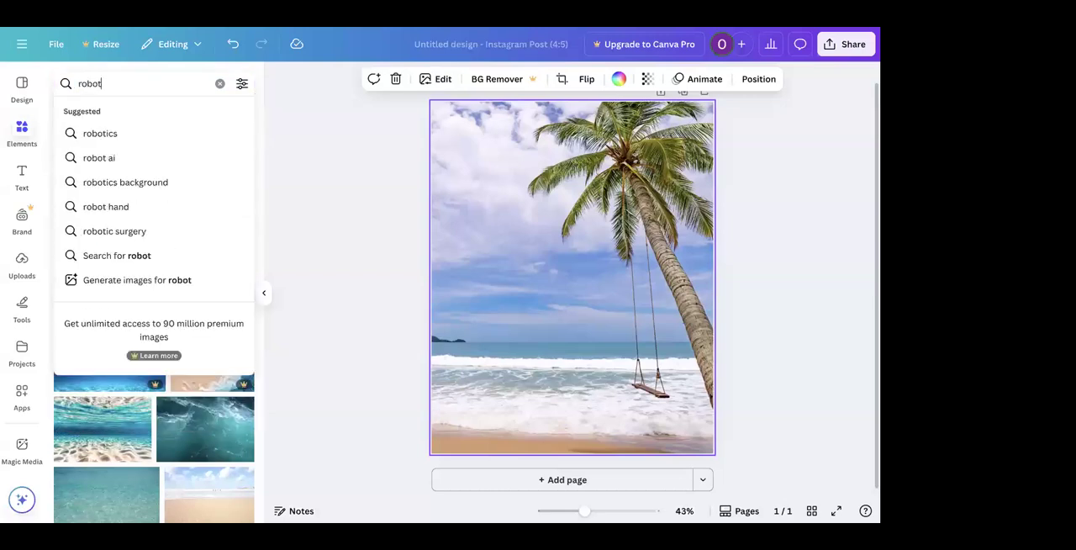
pyautogui.press('Return')
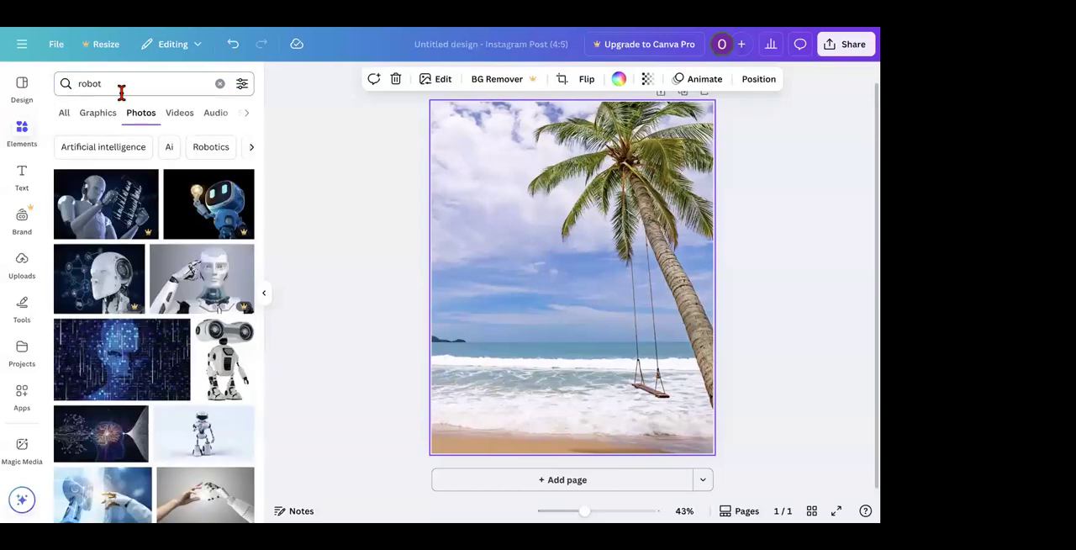
# Step: Add the photo of the white robot standing with one hand raised against a purple-blue backdrop
pyautogui.scroll(-2, 150, 252)
pyautogui.scroll(-5, 150, 252)
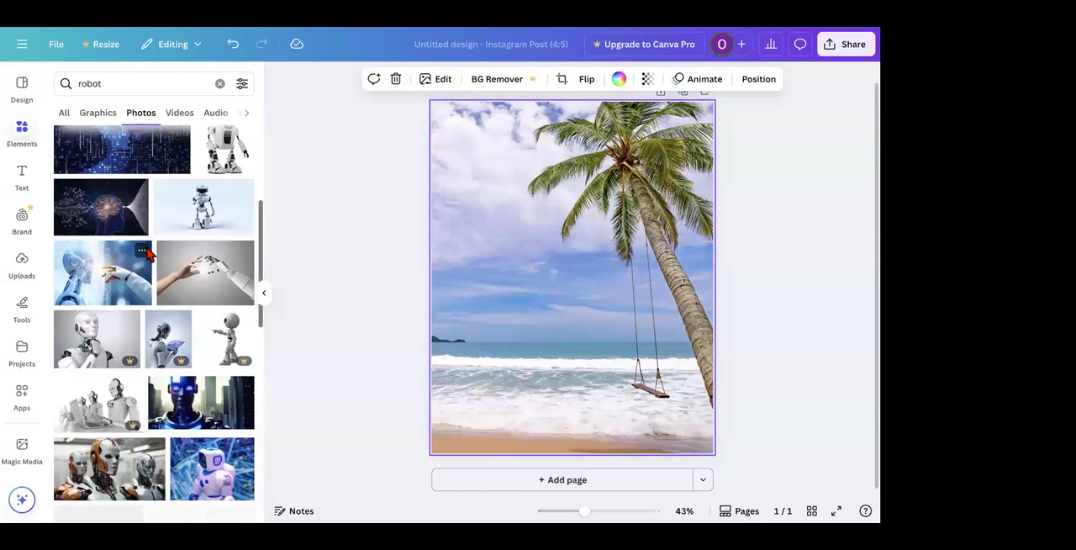
pyautogui.scroll(-3, 149, 252)
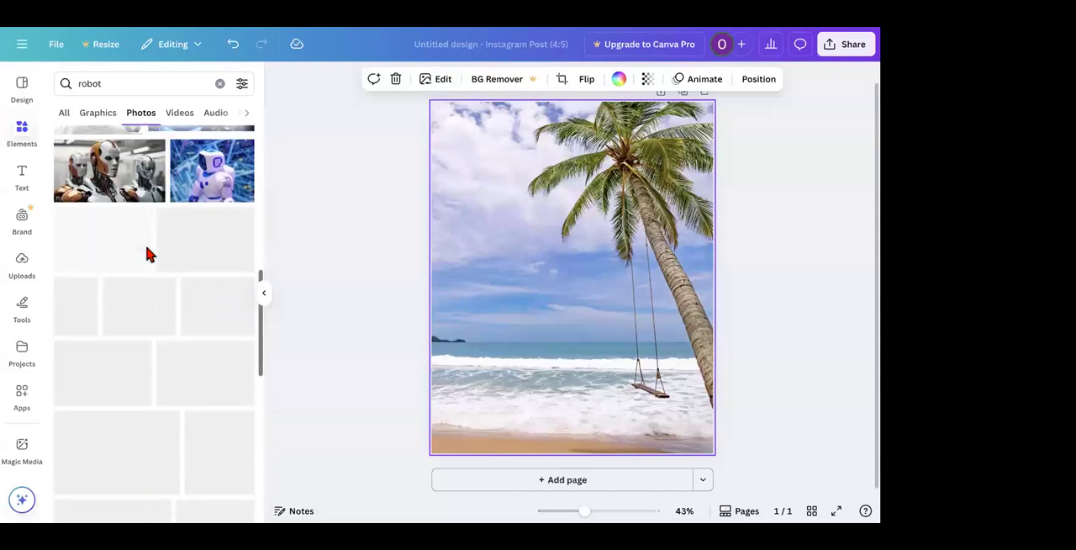
pyautogui.scroll(-5, 149, 253)
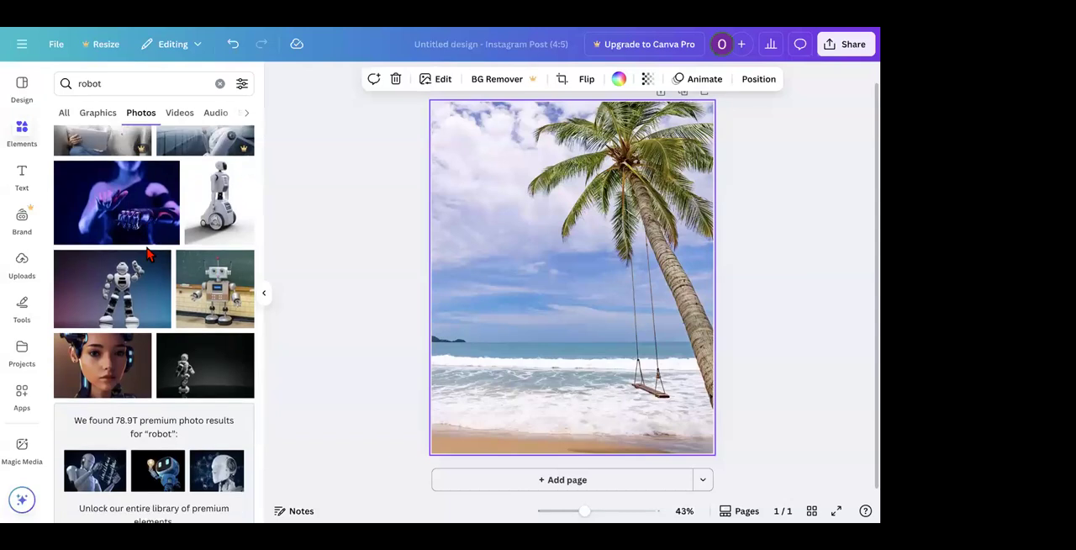
pyautogui.scroll(-1, 148, 254)
pyautogui.click(109, 233)
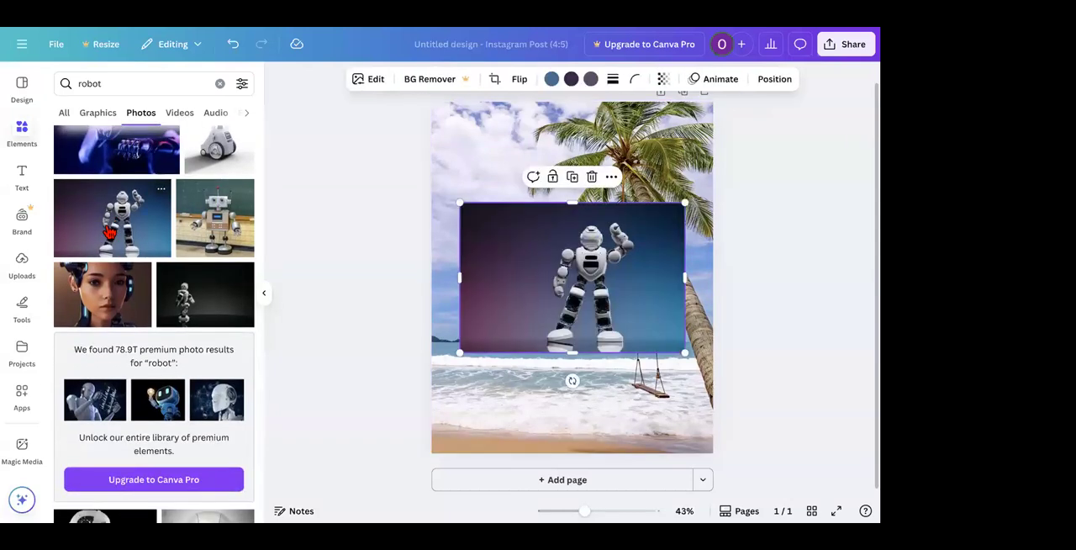
# Step: Replace the page background with the added robot photo
pyautogui.scroll(-1, 179, 353)
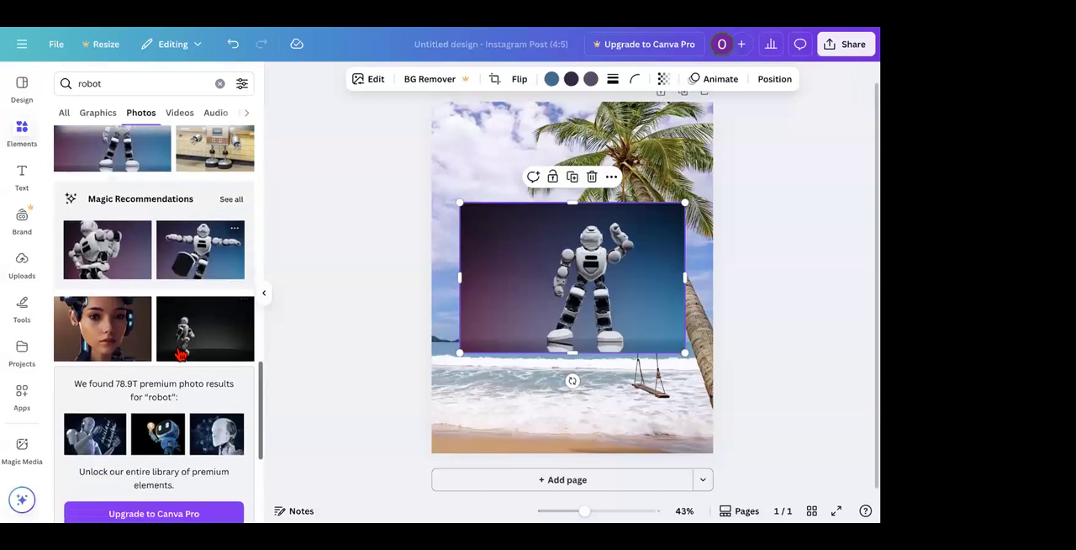
pyautogui.scroll(-1, 179, 353)
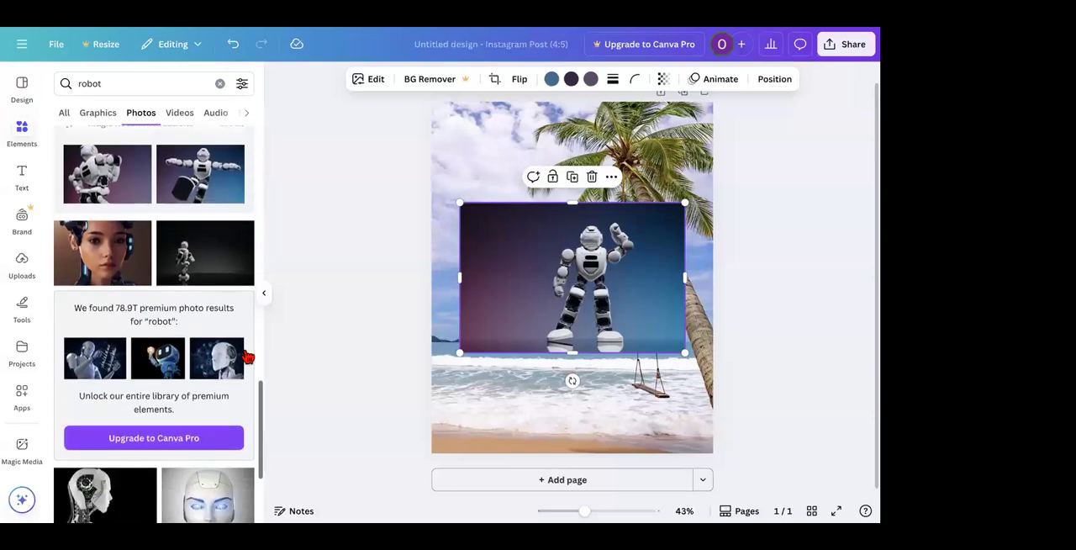
pyautogui.rightClick(530, 257)
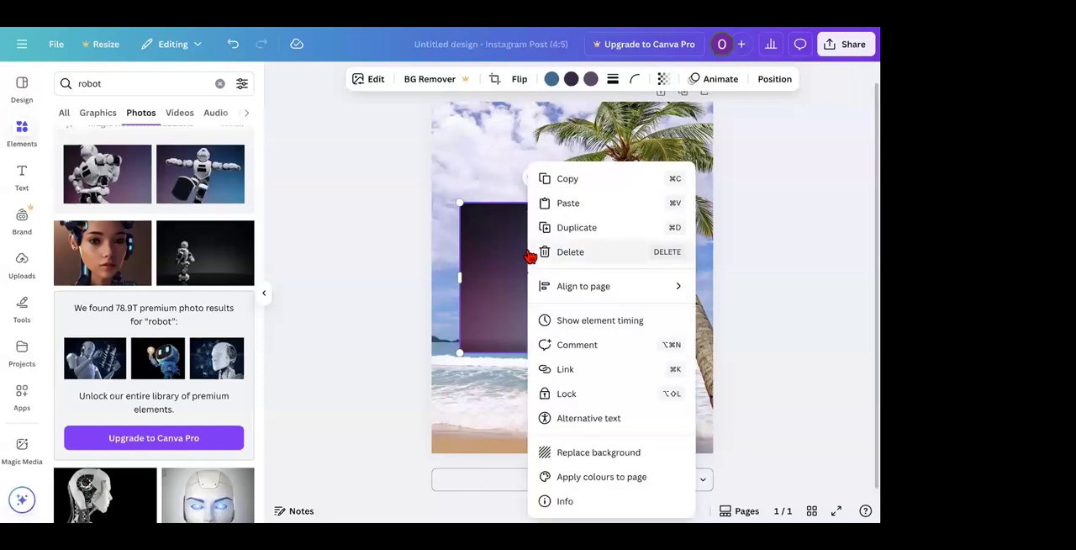
pyautogui.click(577, 456)
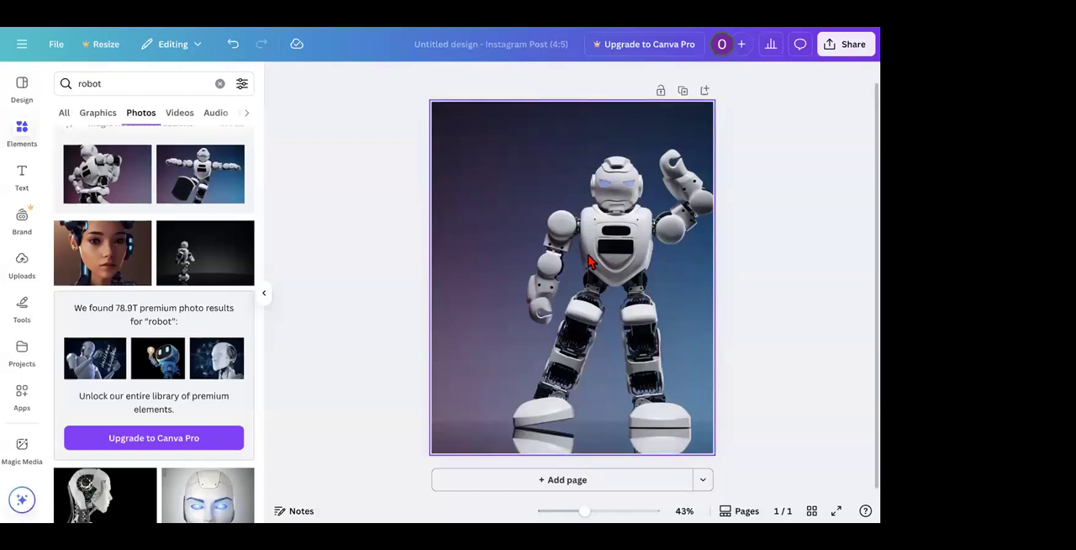
# Step: Search the photos for "resort"
pyautogui.scroll(-4, 162, 310)
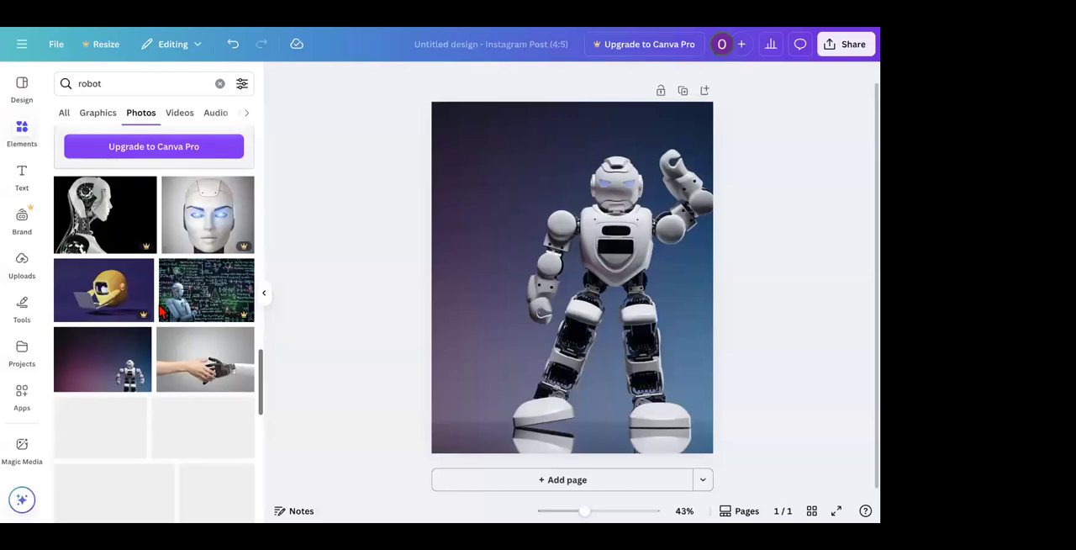
pyautogui.scroll(-5, 160, 310)
pyautogui.click(123, 84)
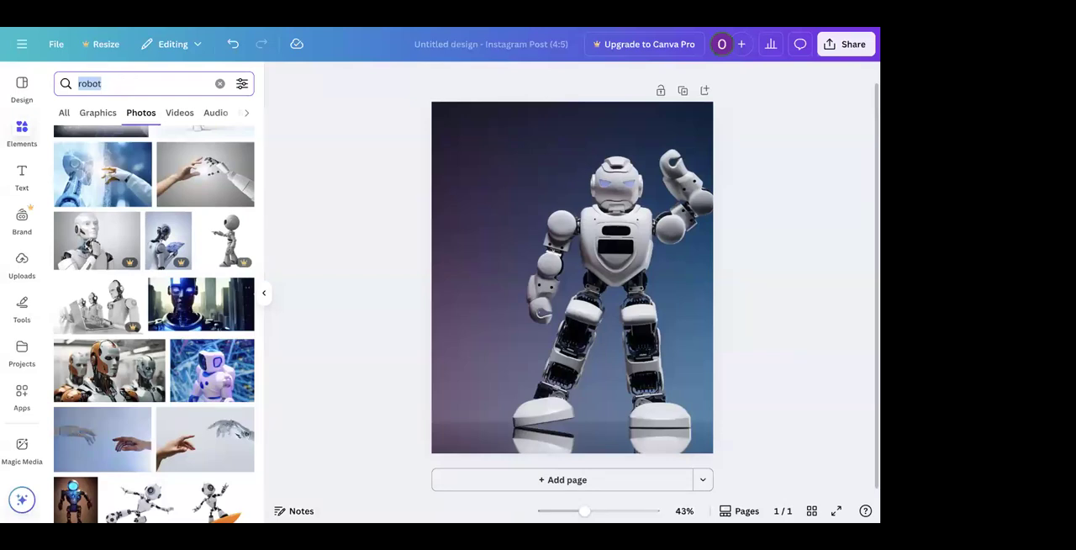
pyautogui.write('resort')
pyautogui.press('Return')
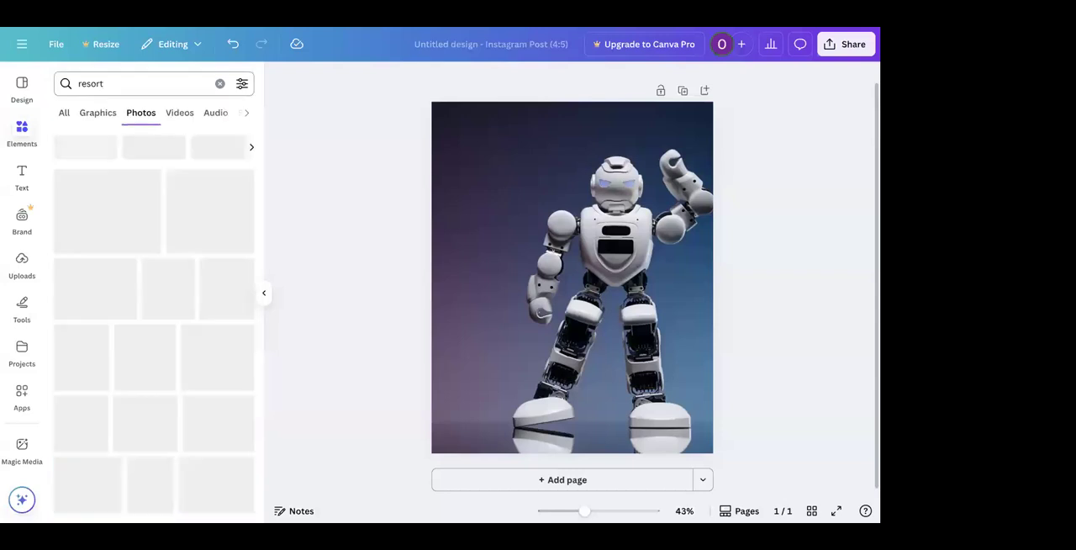
# Step: Add the photo of thatched overwater villas with palm trees and set it as the page background
pyautogui.scroll(-3, 132, 321)
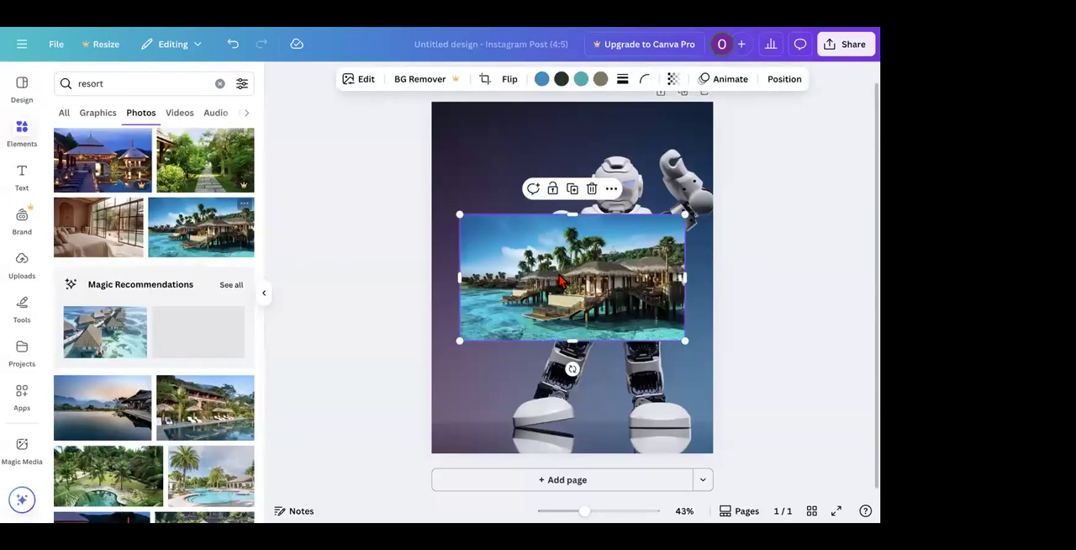
pyautogui.rightClick(561, 282)
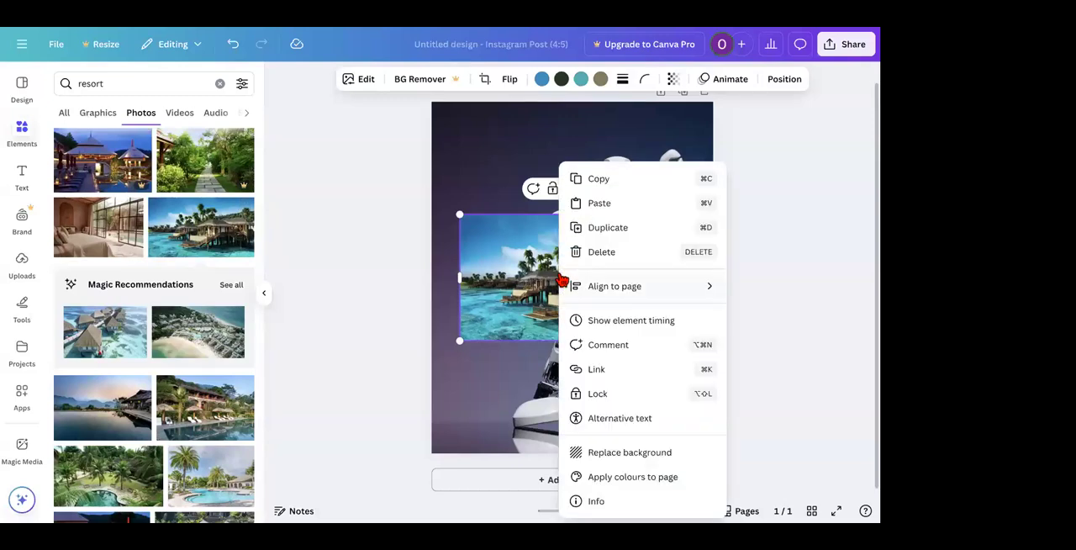
pyautogui.click(604, 455)
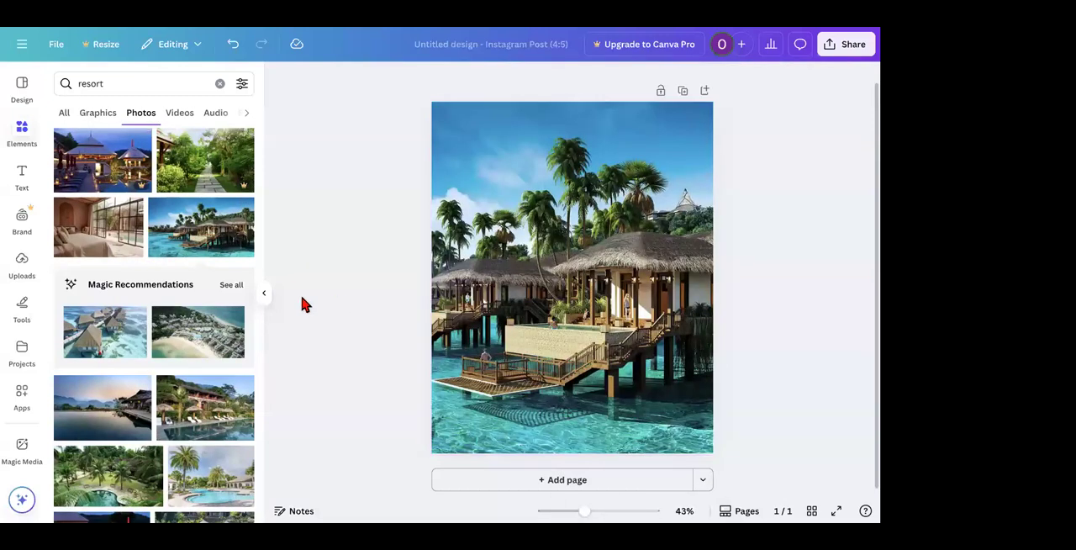
# Step: Search the photos for "sunset"
pyautogui.scroll(-1, 207, 355)
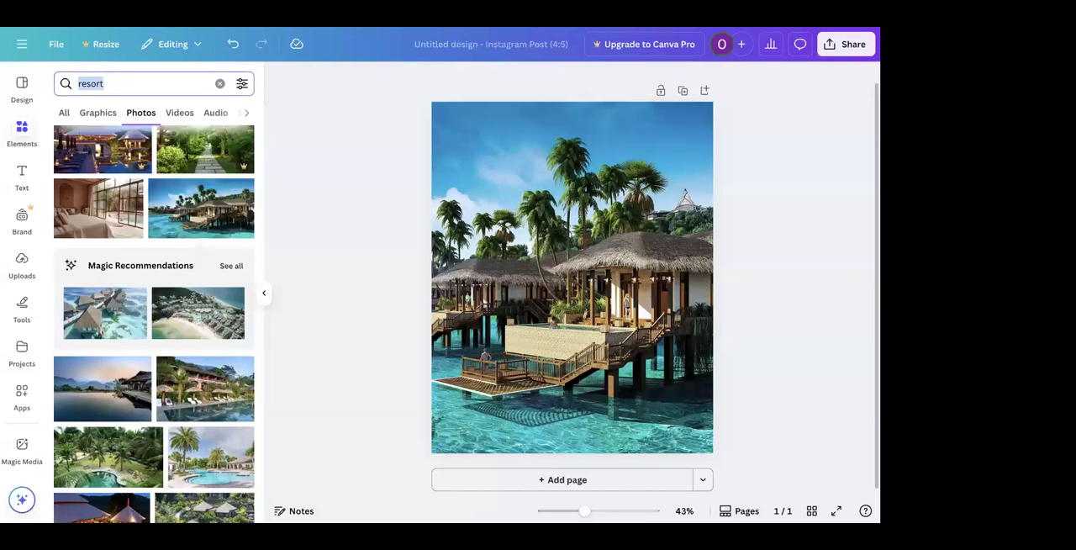
pyautogui.write('suns')
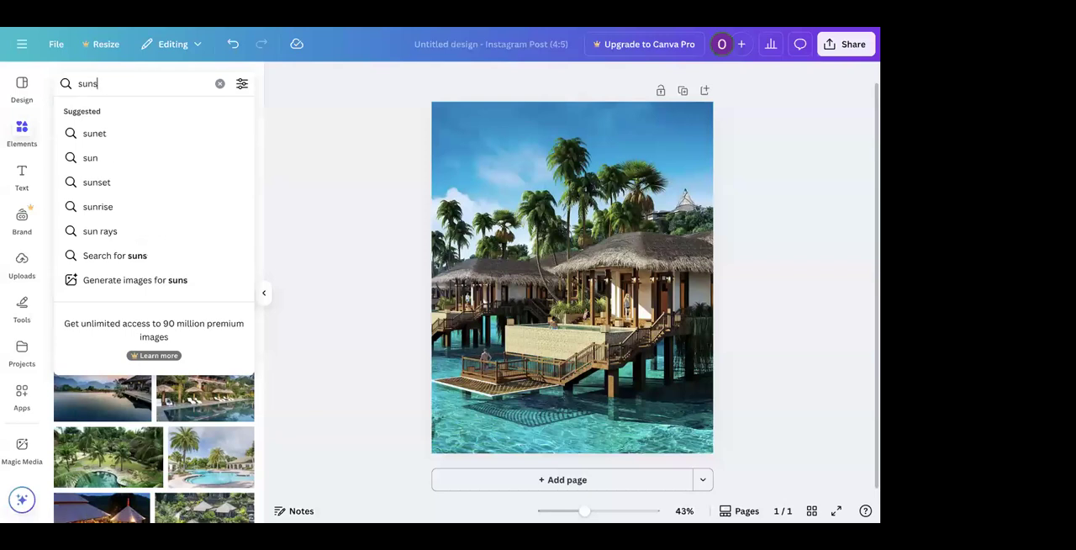
pyautogui.press('Return')
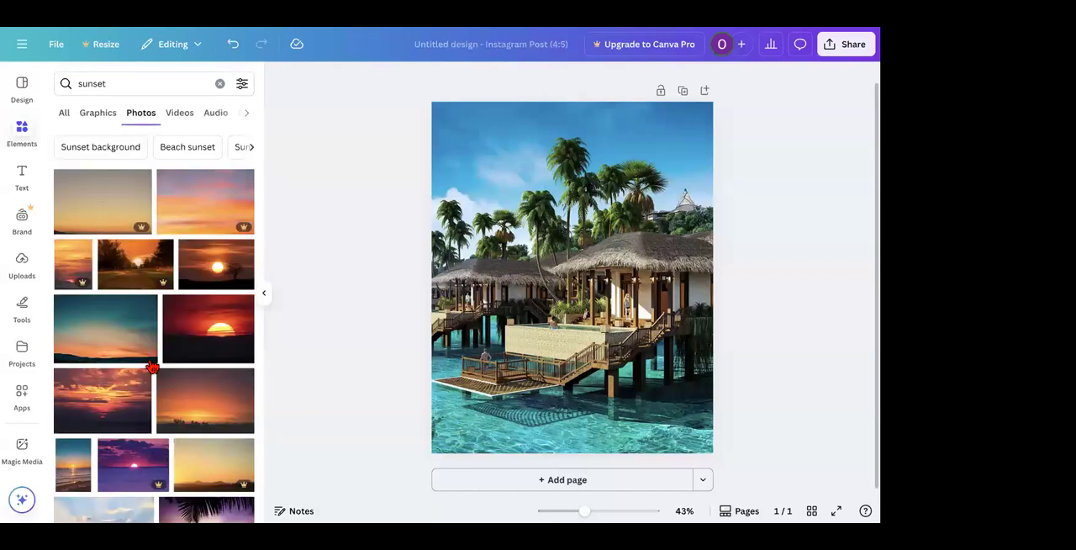
# Step: Add the upright photo of the sun setting over a sandy seashore and set it as the page background
pyautogui.scroll(-1, 151, 366)
pyautogui.scroll(-2, 152, 366)
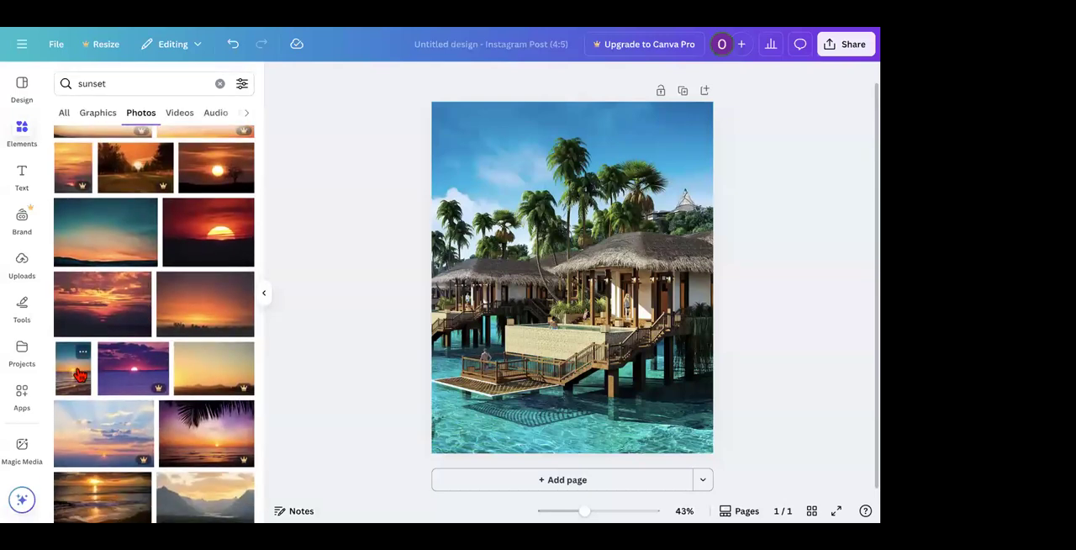
pyautogui.click(73, 368)
pyautogui.rightClick(551, 230)
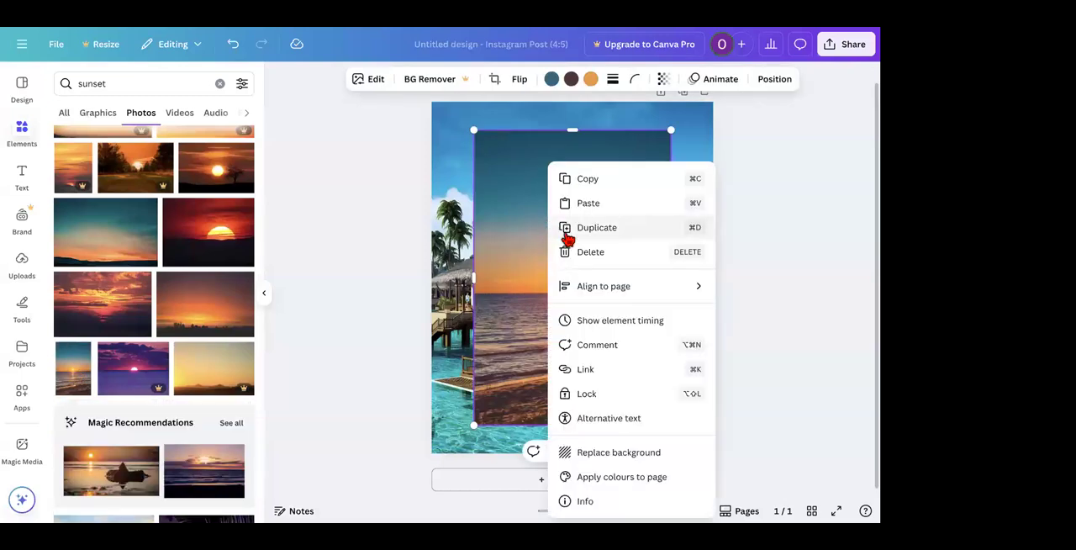
pyautogui.click(602, 452)
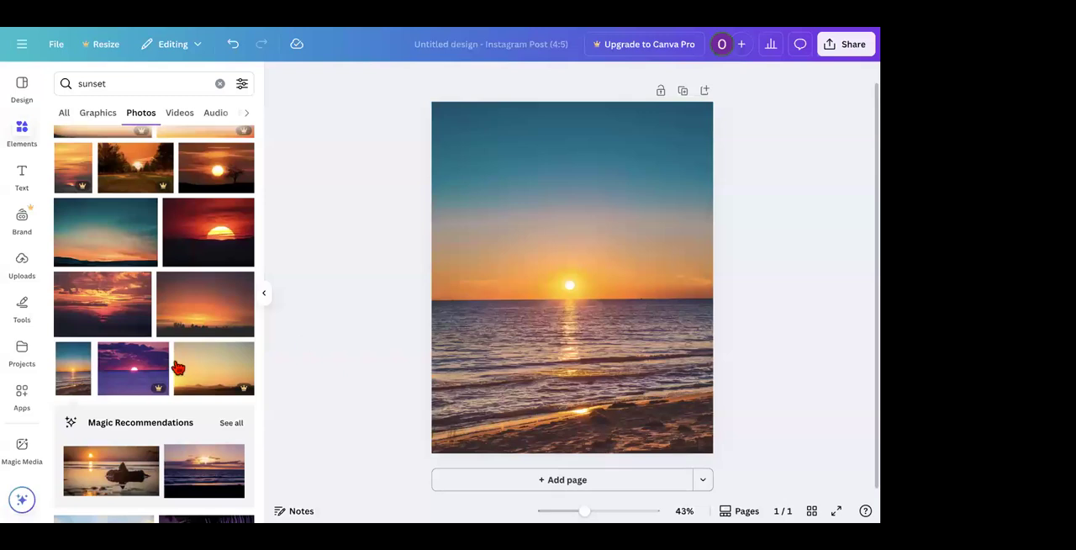
# Step: Add the photo of the large orange sun behind dark trees and set it as the page background
pyautogui.scroll(-5, 158, 374)
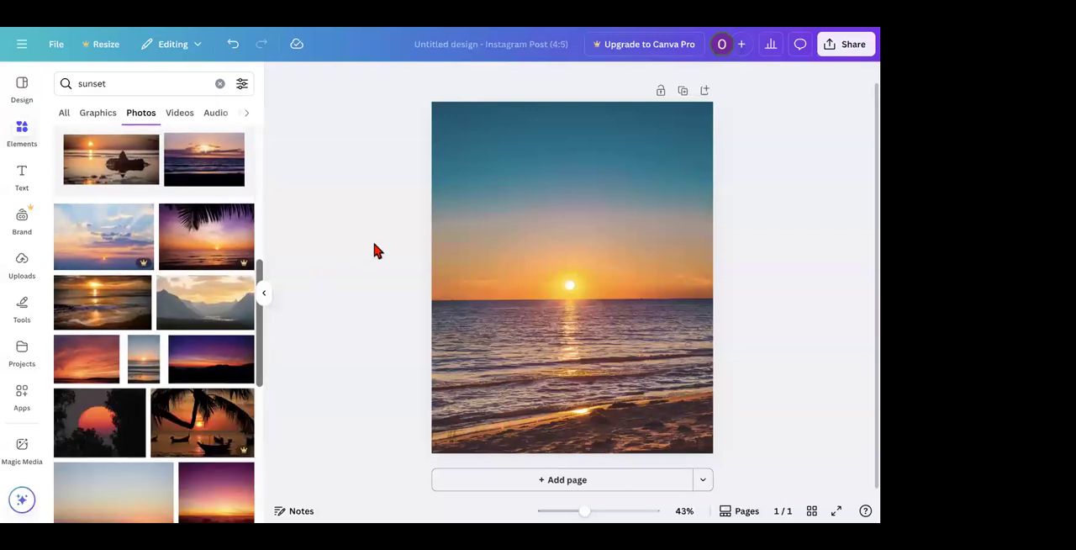
pyautogui.click(599, 197)
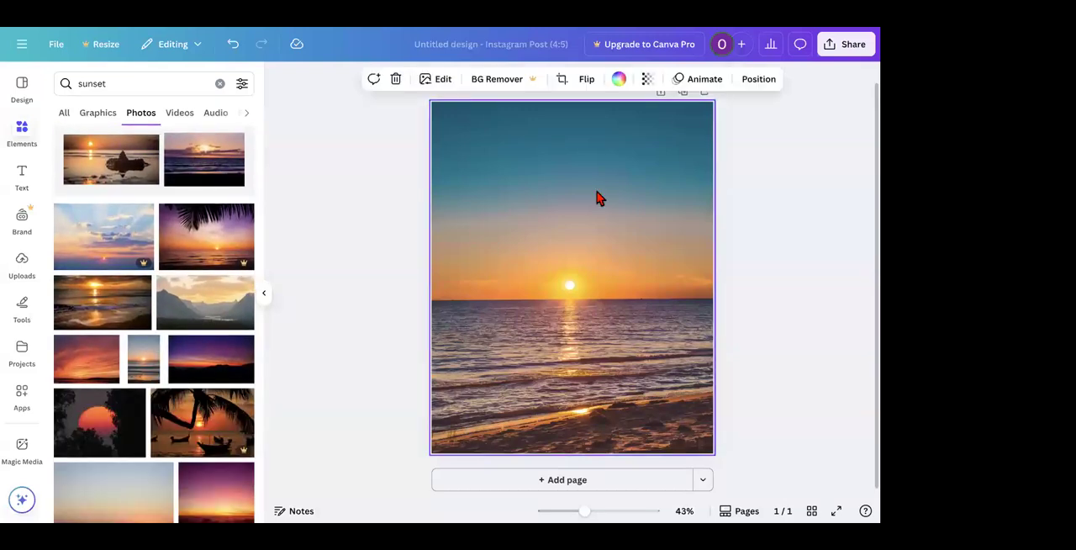
pyautogui.click(136, 397)
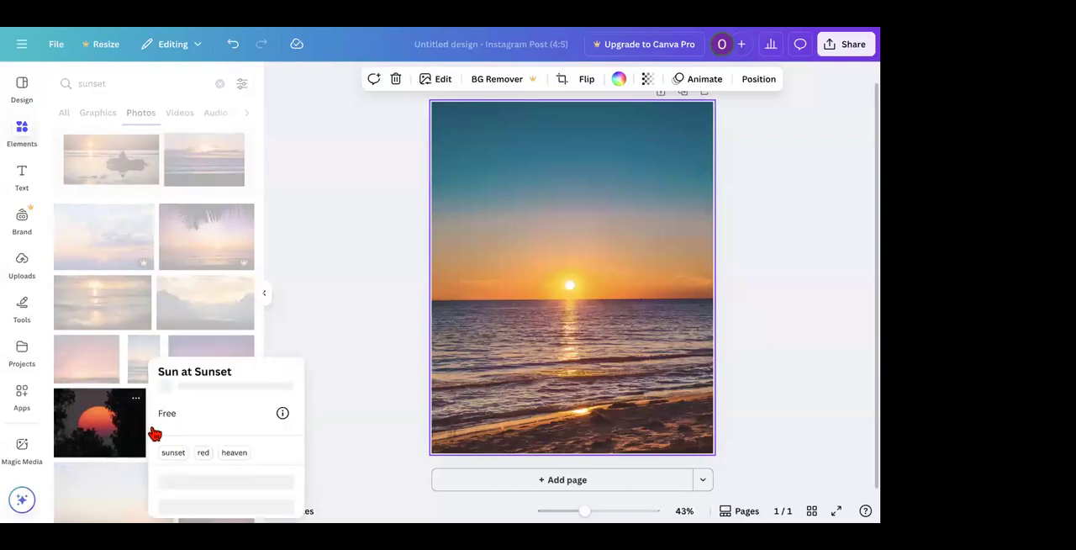
pyautogui.click(341, 214)
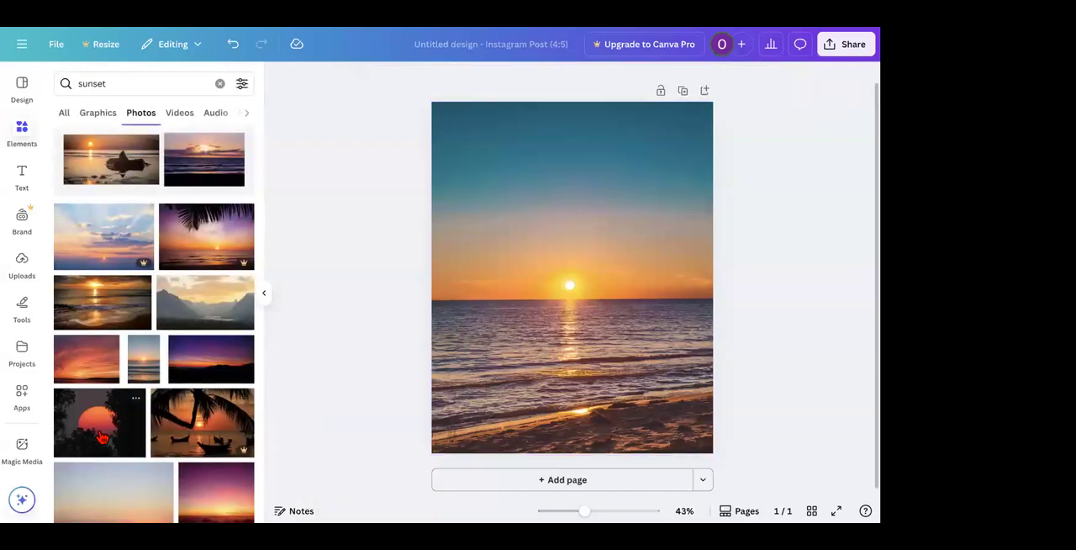
pyautogui.click(99, 437)
pyautogui.rightClick(547, 256)
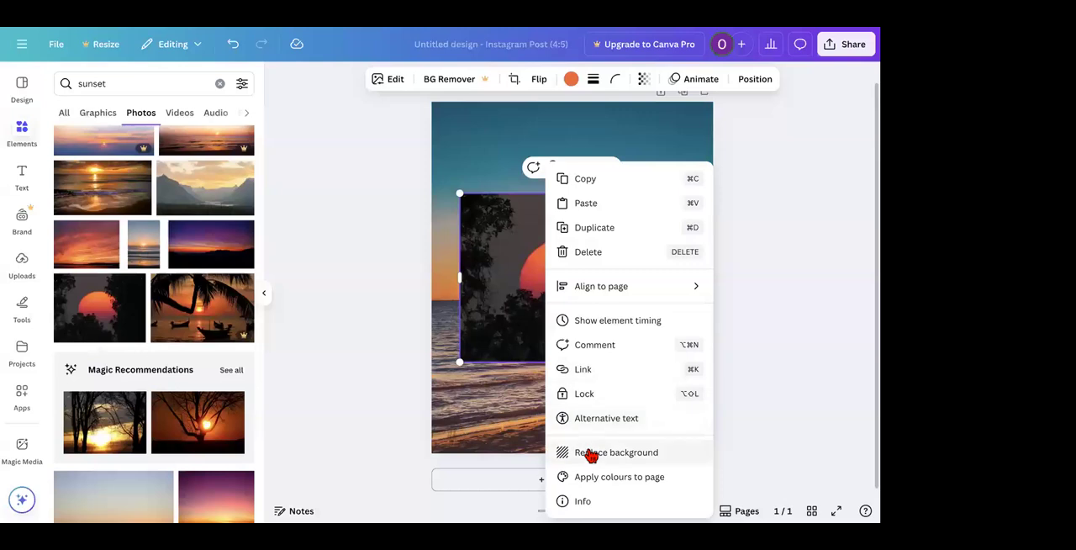
pyautogui.click(591, 454)
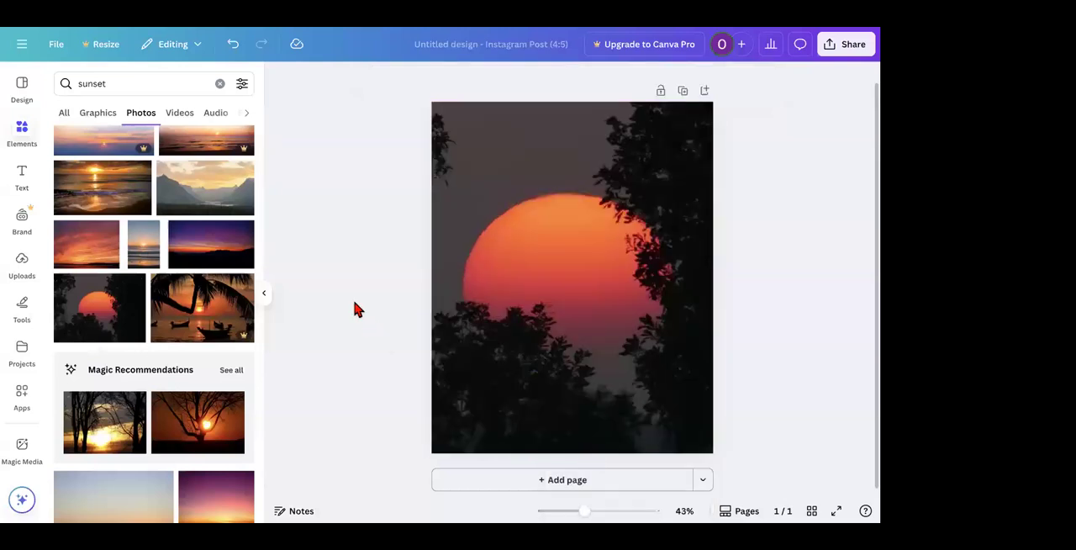
# Step: Add the sunset photos of the grassy field and the wooden pier, and set the pier photo as the page background
pyautogui.scroll(-5, 140, 394)
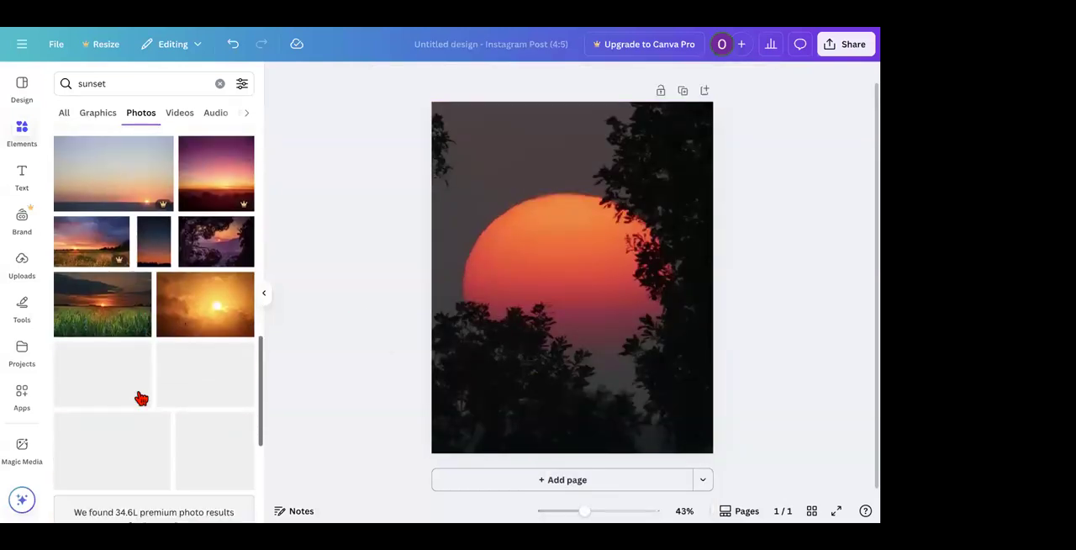
pyautogui.scroll(-1, 118, 235)
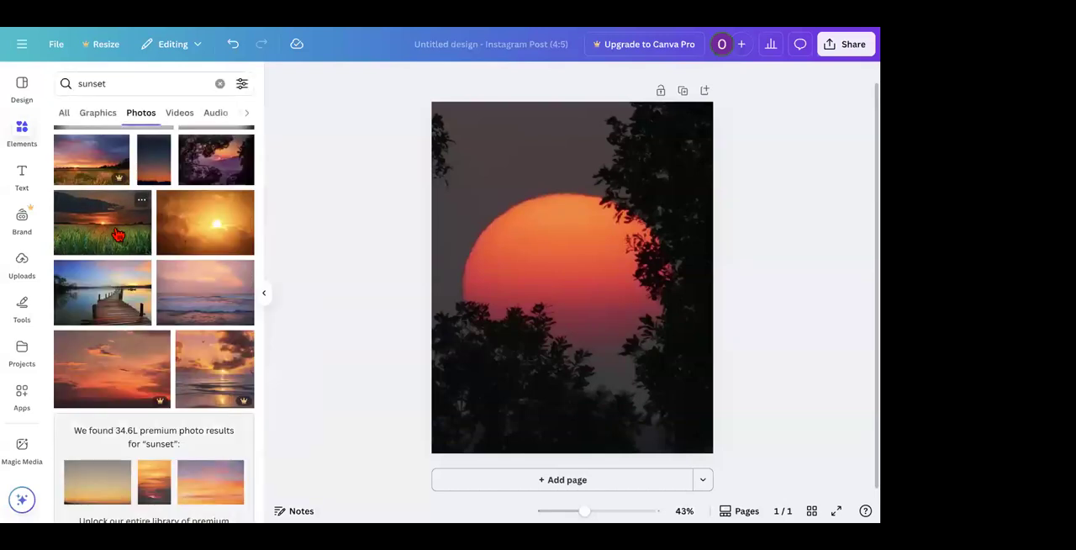
pyautogui.click(118, 234)
pyautogui.click(88, 418)
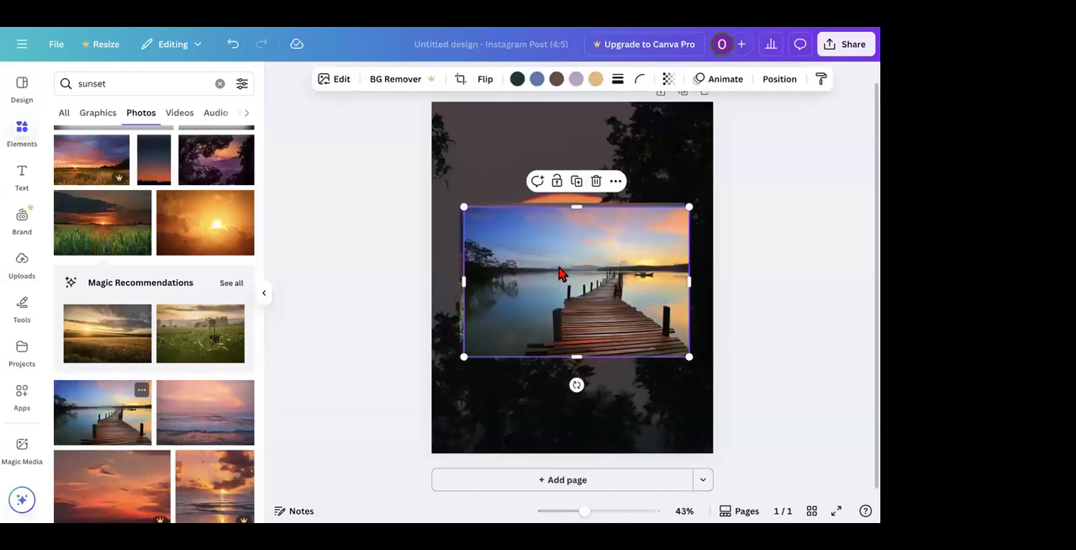
pyautogui.rightClick(588, 265)
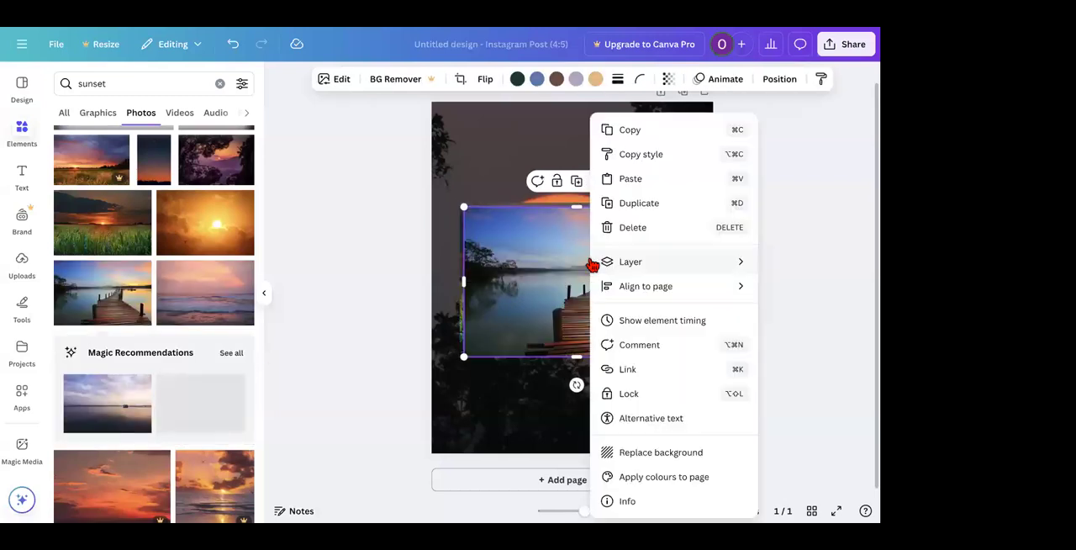
pyautogui.click(635, 453)
# Step: Delete the grassy field photo and the wooden pier background to leave the page blank
pyautogui.click(565, 324)
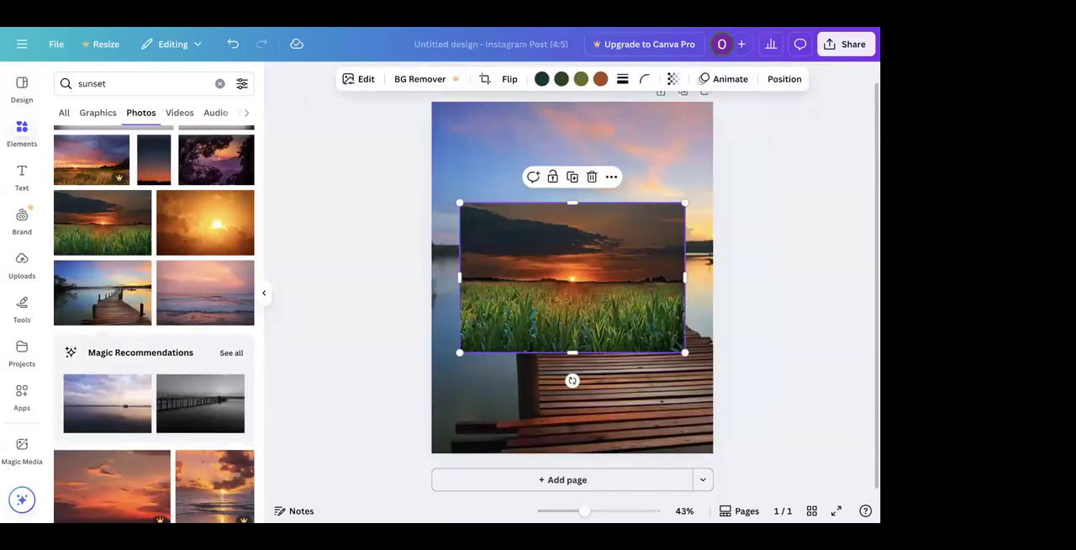
pyautogui.press('Delete')
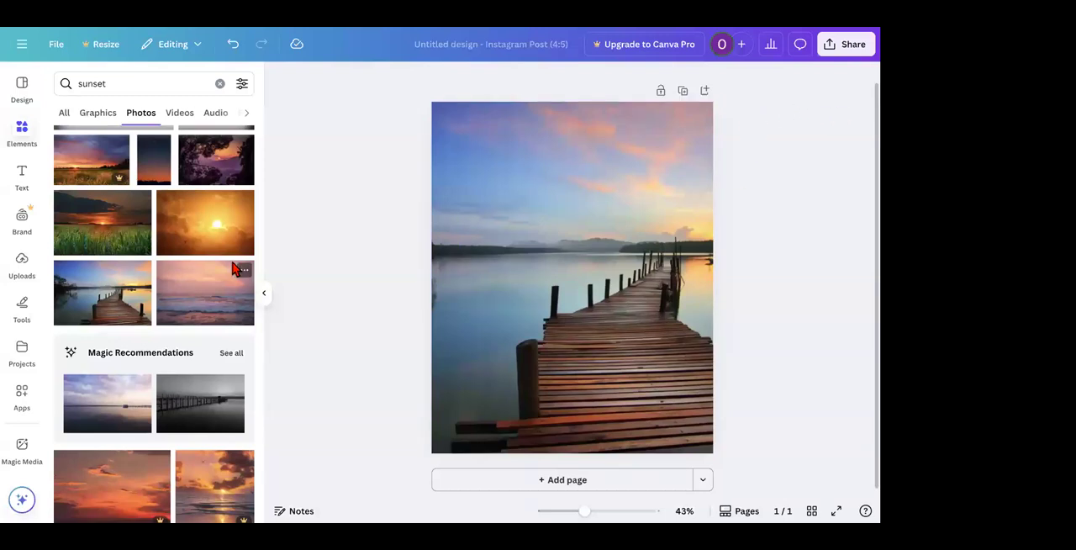
pyautogui.click(601, 192)
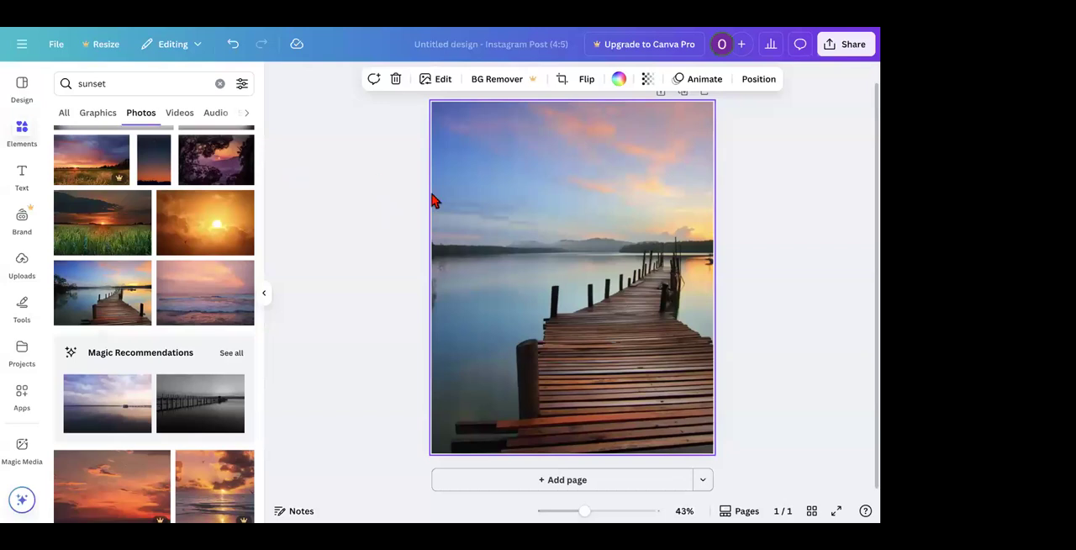
pyautogui.press('Delete')
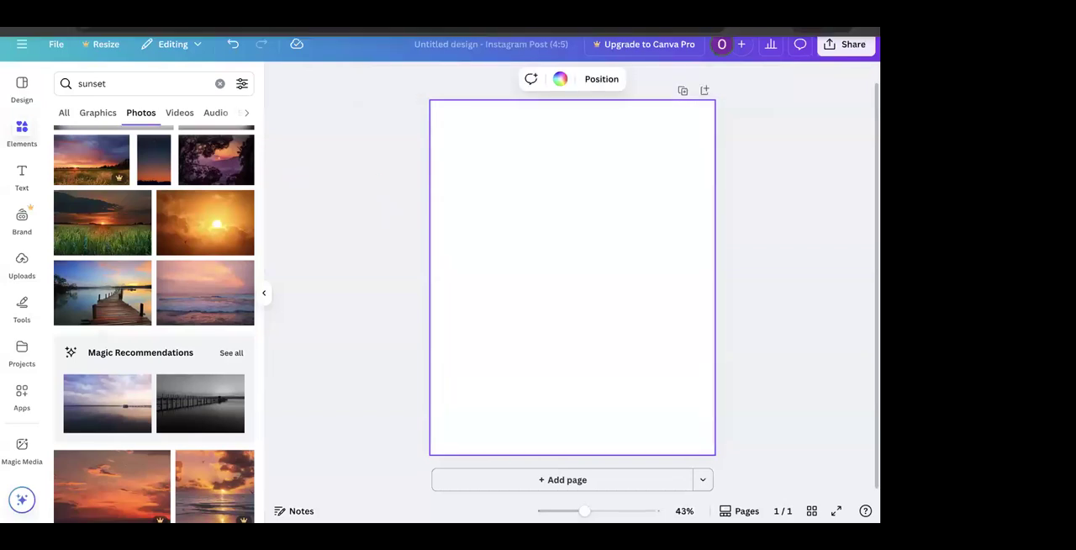
# Step: Search the elements for "lion" and show the photo results
pyautogui.click(113, 83)
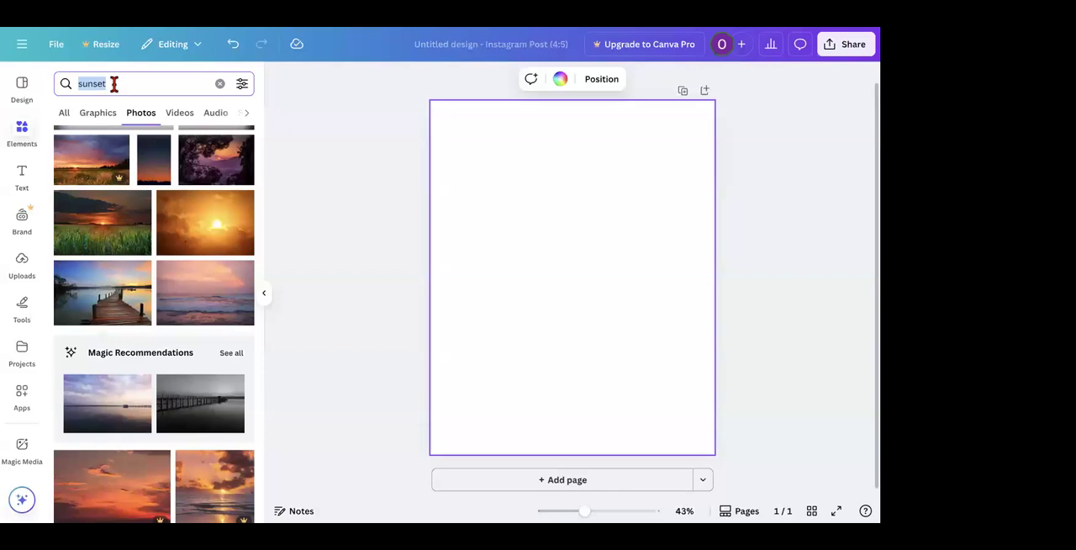
pyautogui.click(99, 117)
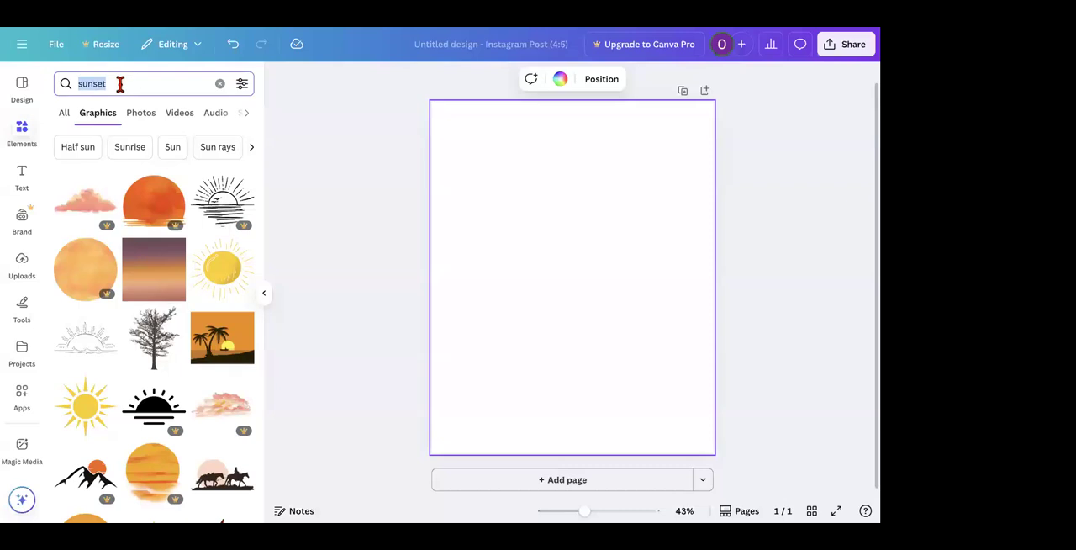
pyautogui.press('BackSpace')
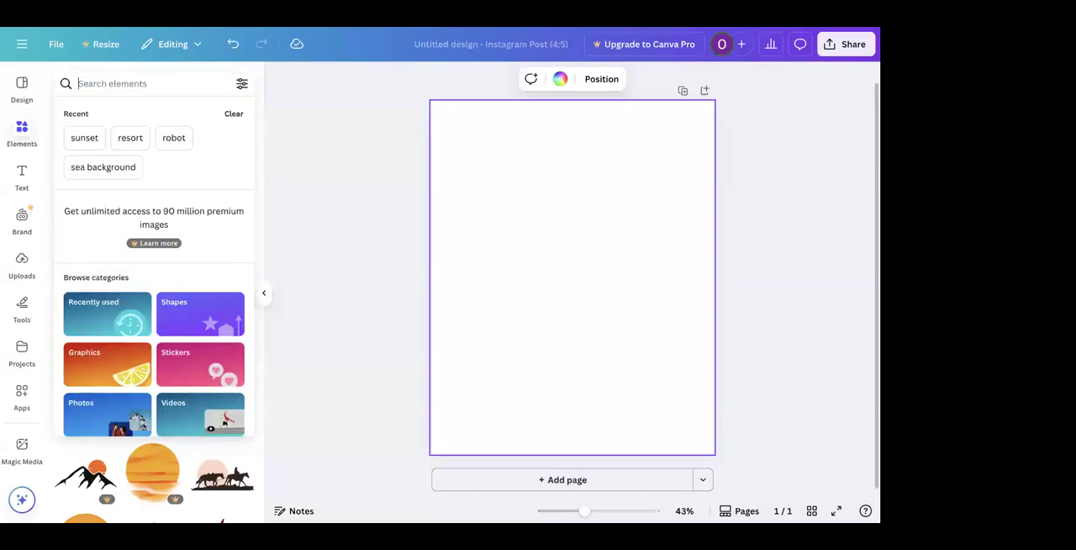
pyautogui.write('lion')
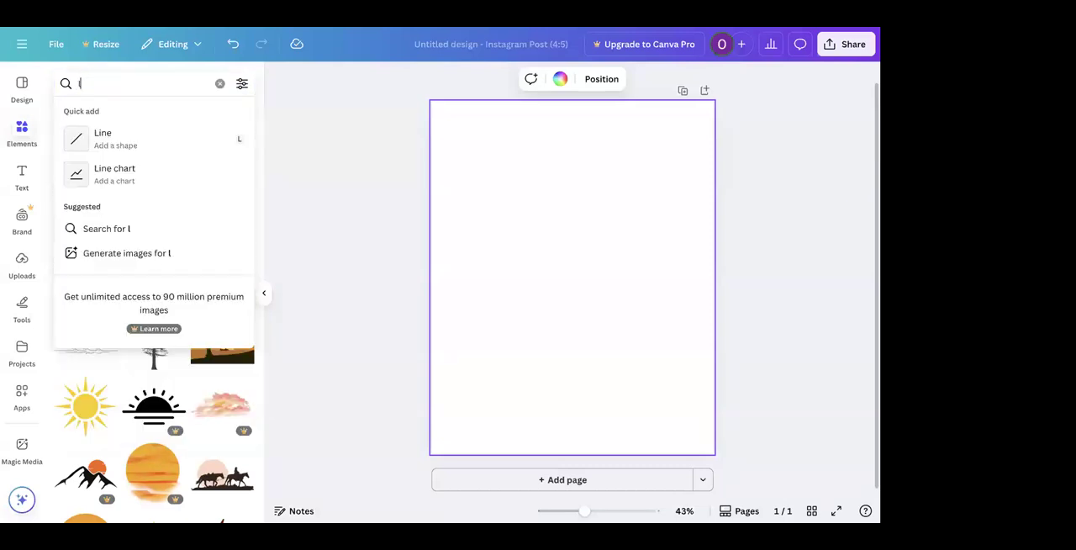
pyautogui.press('Return')
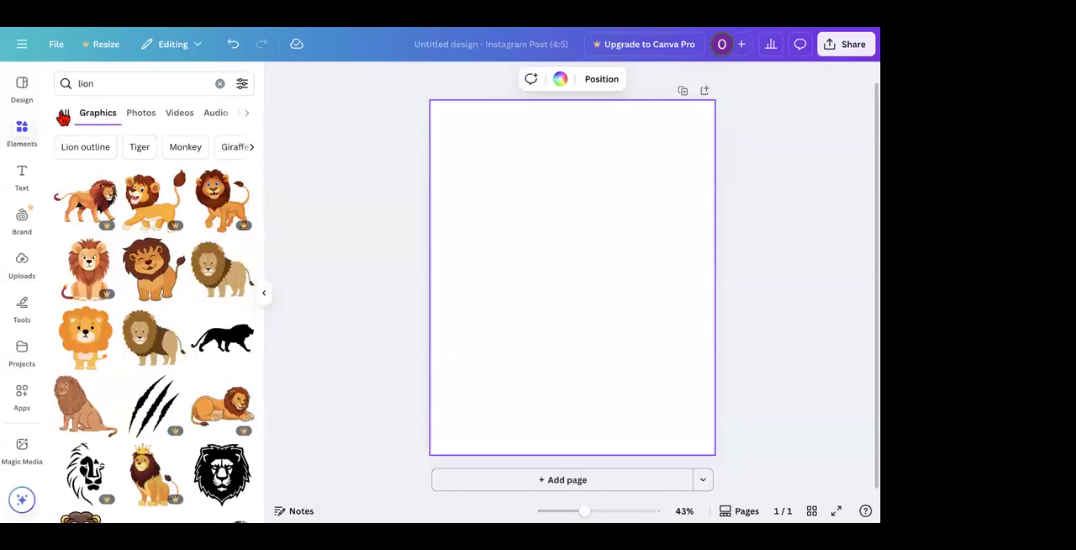
pyautogui.click(63, 116)
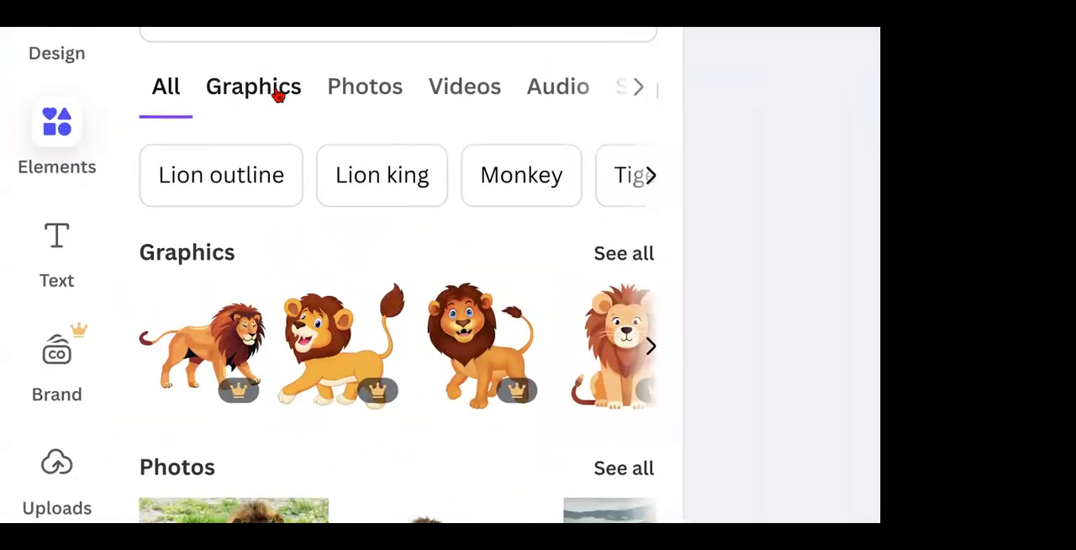
pyautogui.click(278, 94)
pyautogui.click(348, 99)
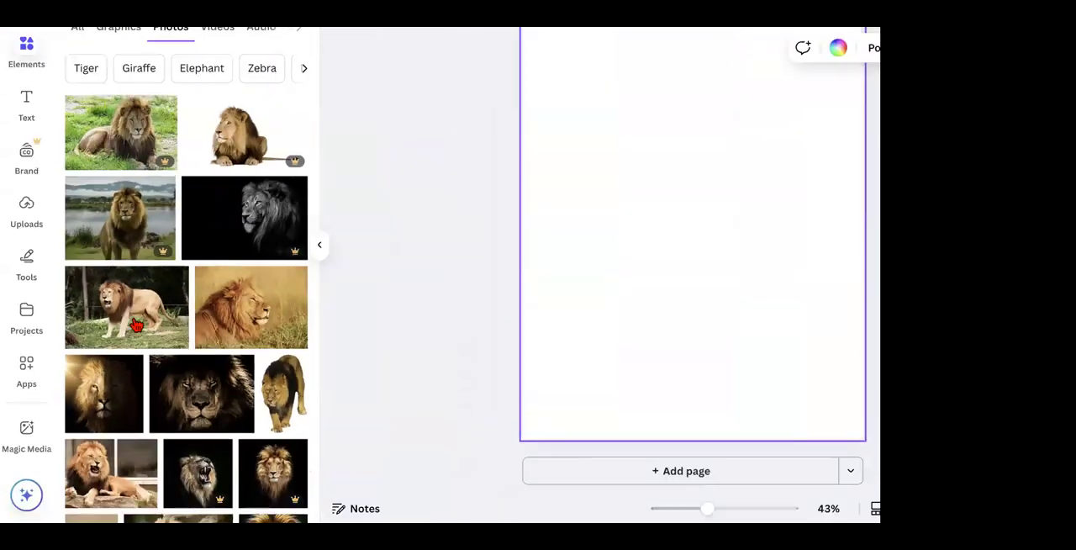
# Step: Add the photo of the half-lit lion face with golden light rays and set it as the page background
pyautogui.scroll(-3, 212, 287)
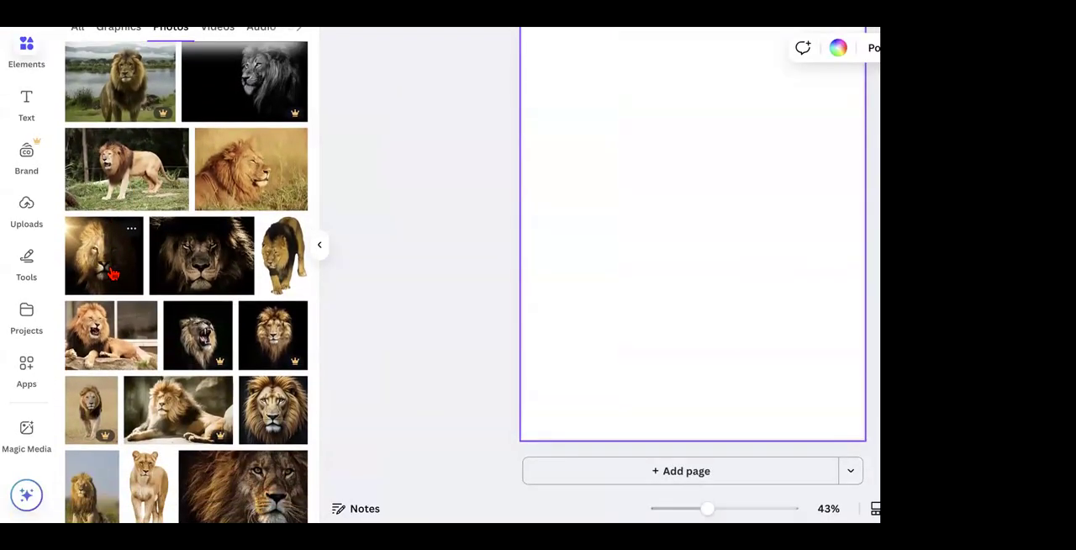
pyautogui.click(113, 274)
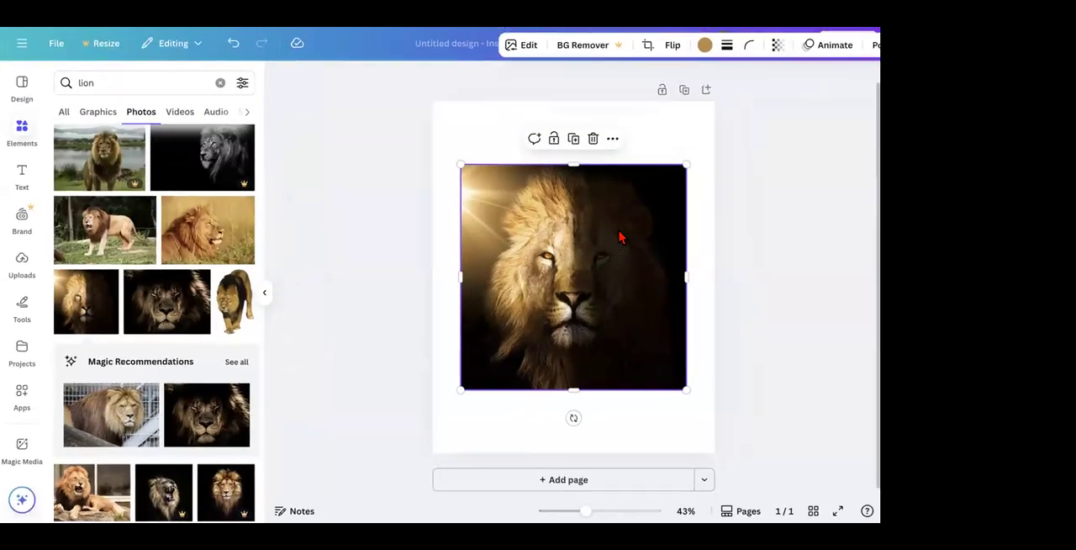
pyautogui.rightClick(639, 229)
pyautogui.click(666, 452)
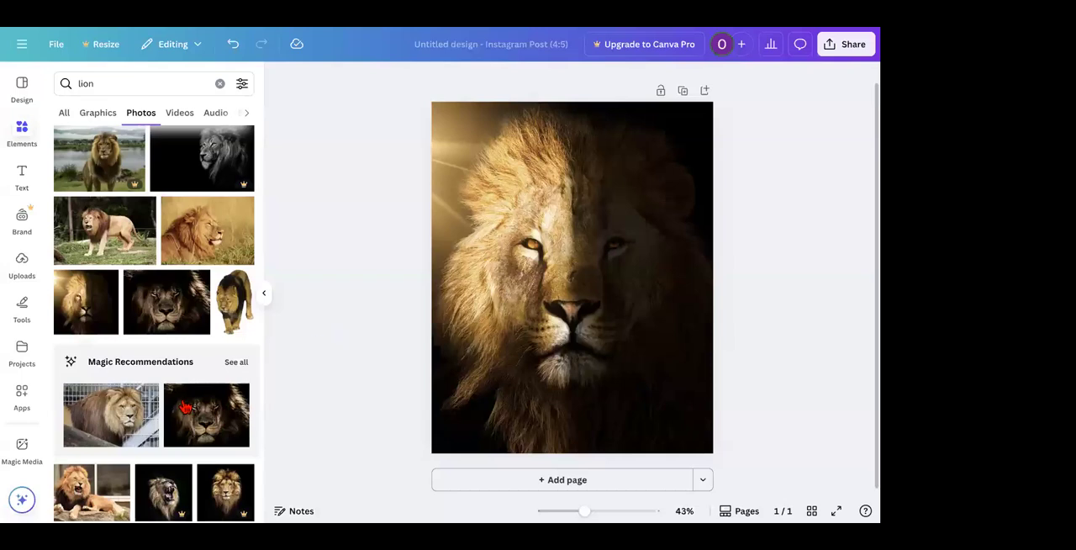
# Step: Browse the lion photos and the lion graphics to compare the available illustrations
pyautogui.scroll(-10, 185, 408)
pyautogui.scroll(-10, 185, 408)
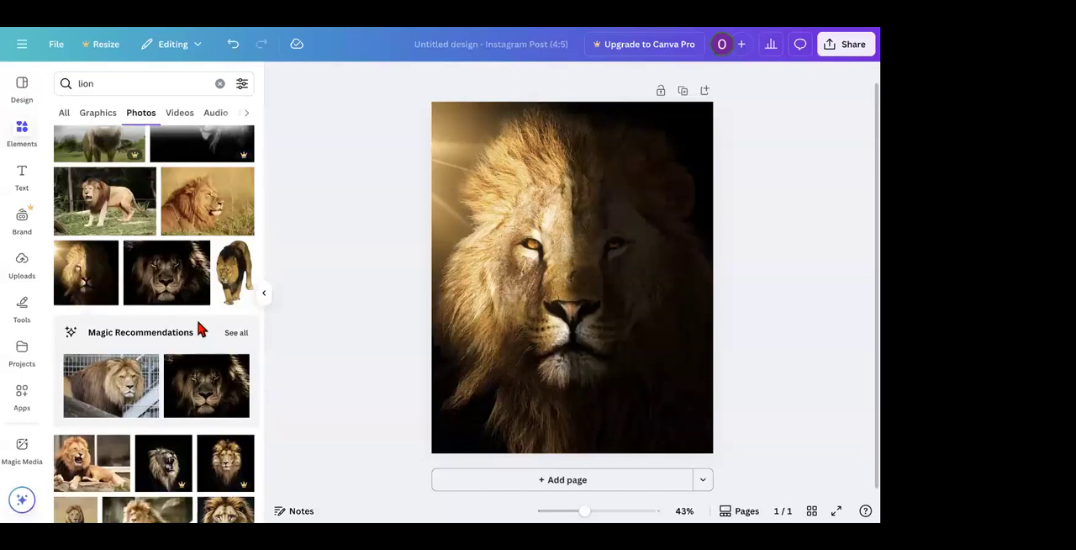
pyautogui.rightClick(204, 286)
pyautogui.click(98, 114)
pyautogui.click(98, 113)
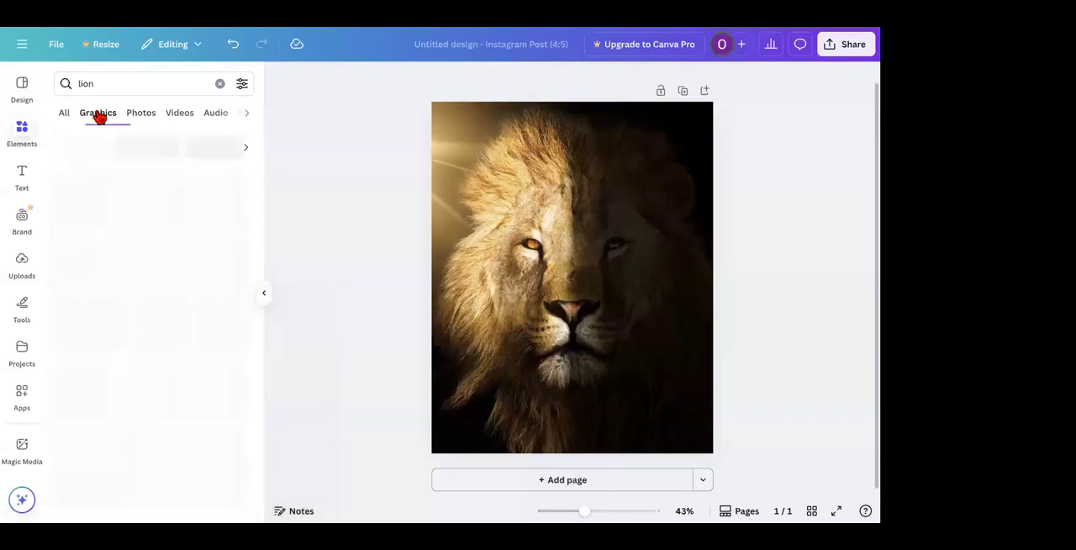
pyautogui.scroll(-5, 127, 349)
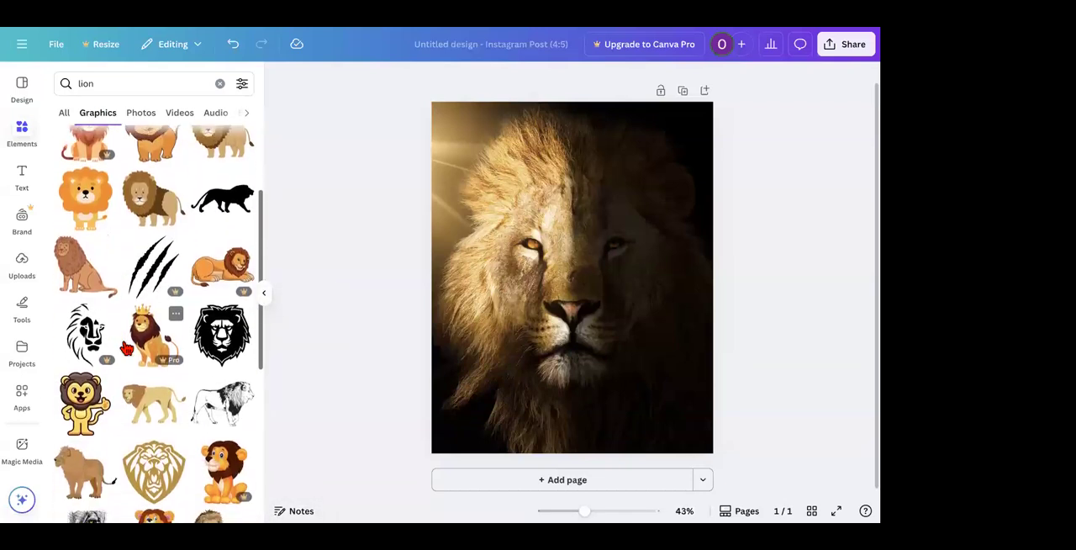
pyautogui.scroll(-3, 126, 349)
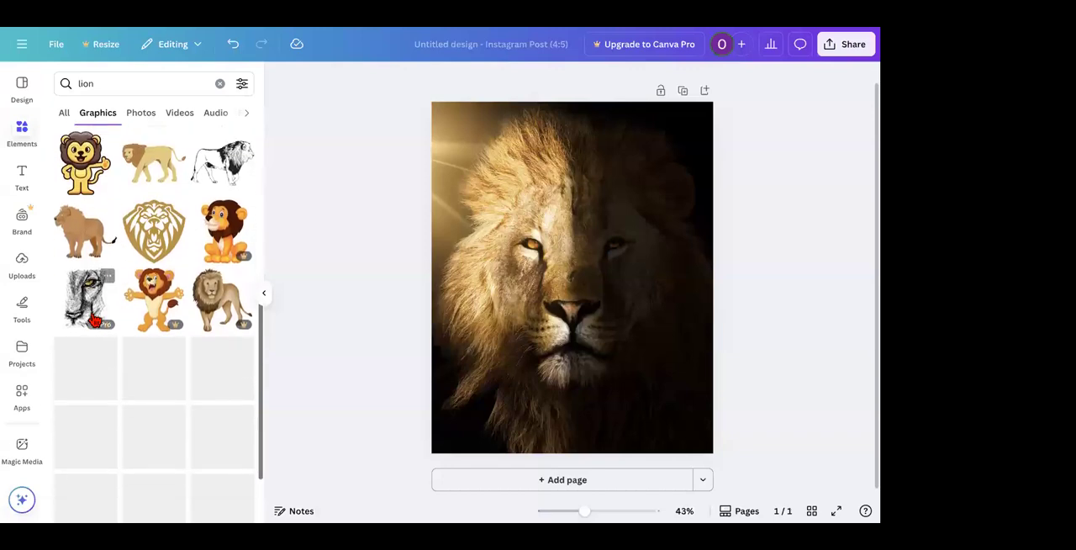
pyautogui.scroll(12, 95, 321)
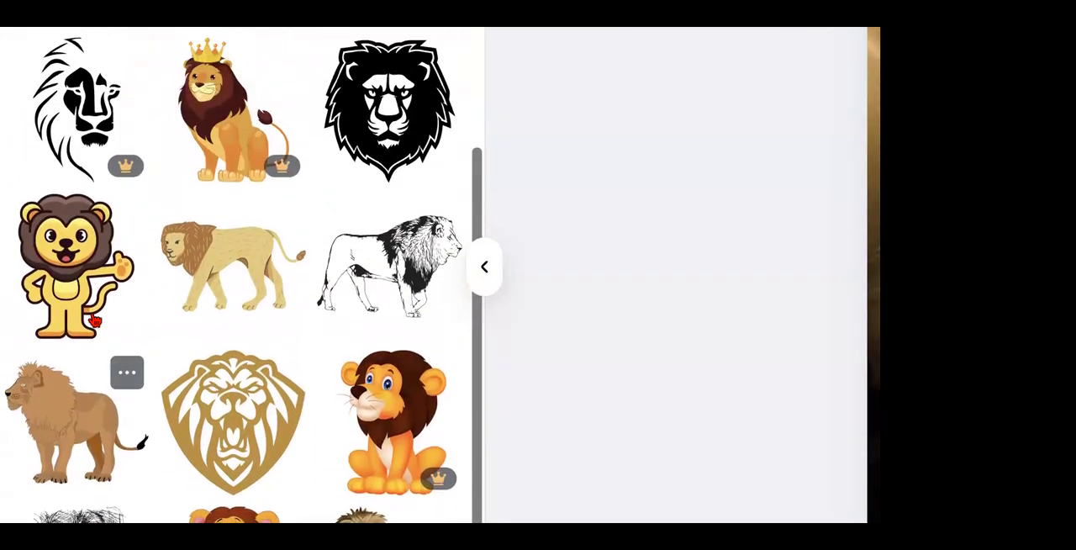
pyautogui.scroll(2, 95, 320)
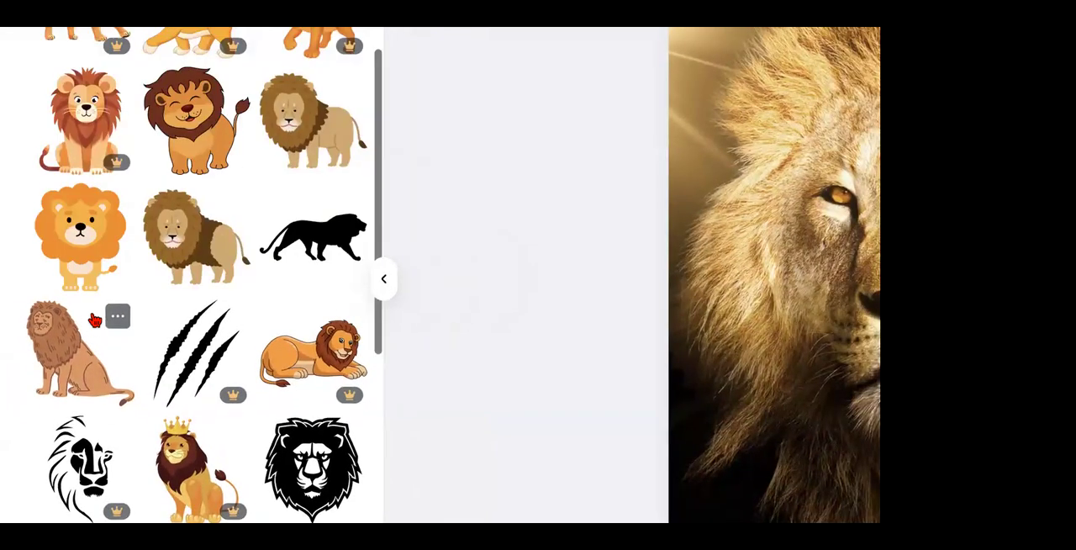
pyautogui.scroll(2, 95, 319)
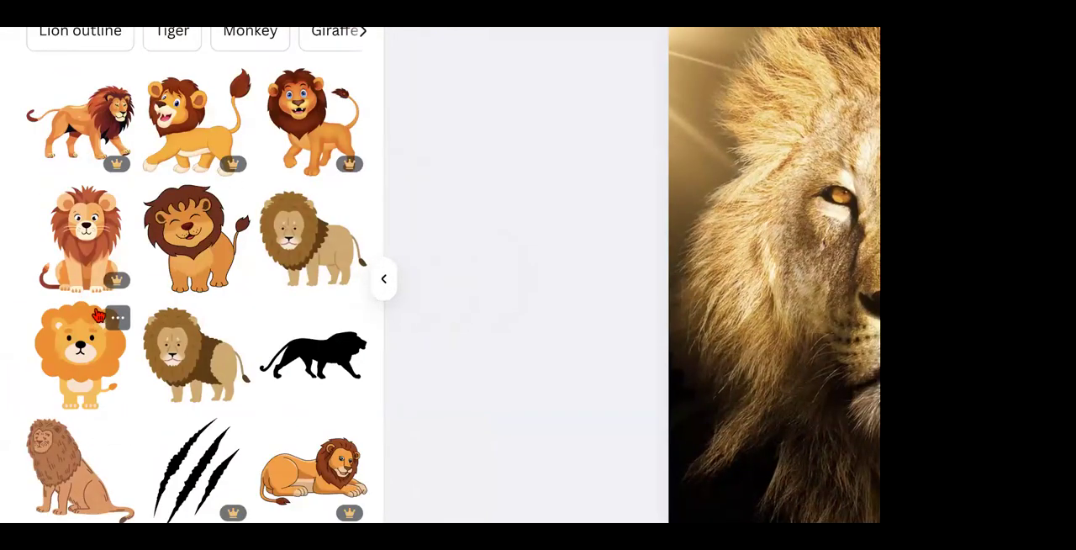
pyautogui.scroll(-15, 112, 330)
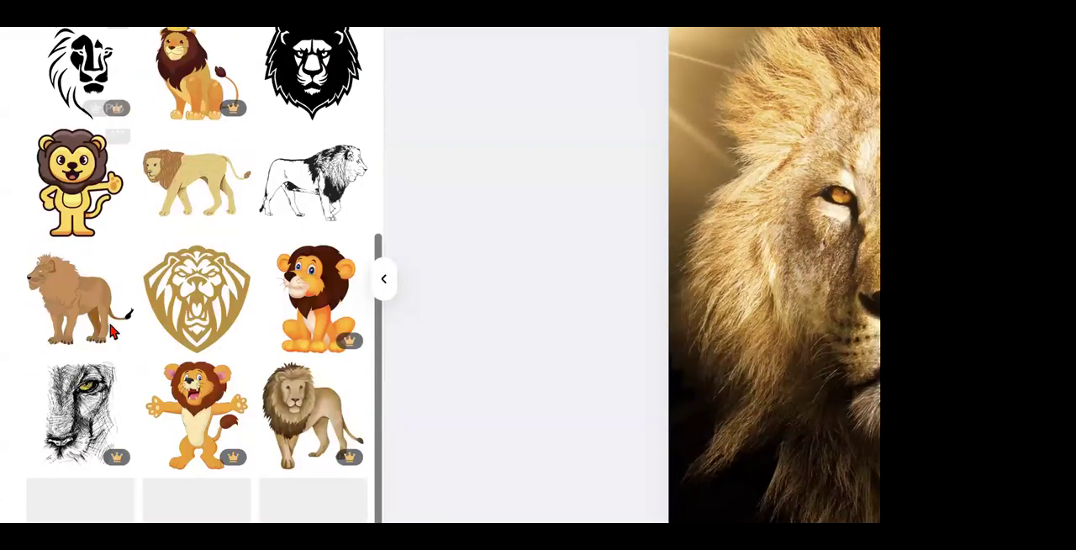
pyautogui.scroll(-5, 112, 331)
pyautogui.scroll(-3, 112, 331)
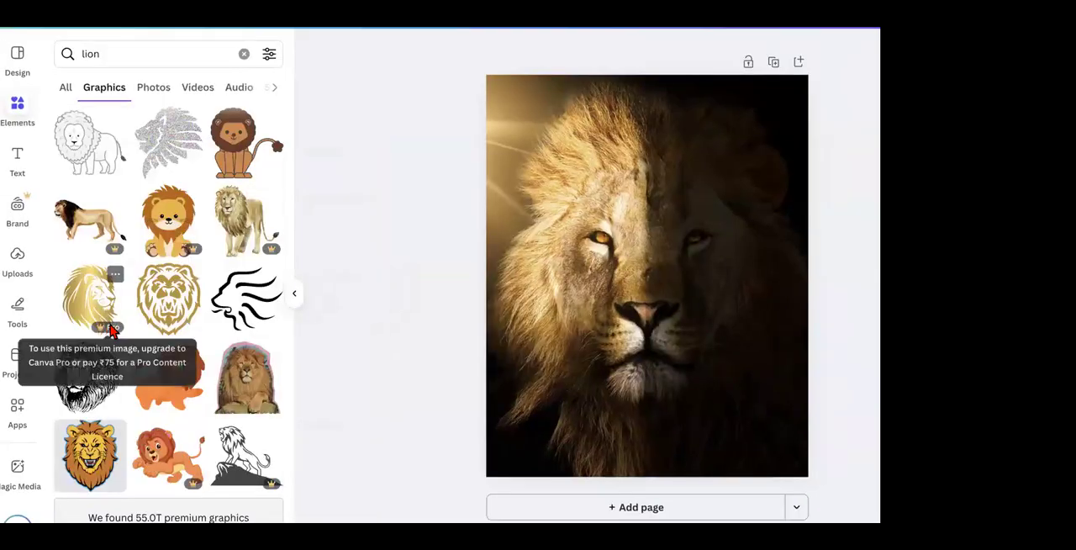
pyautogui.scroll(-10, 109, 328)
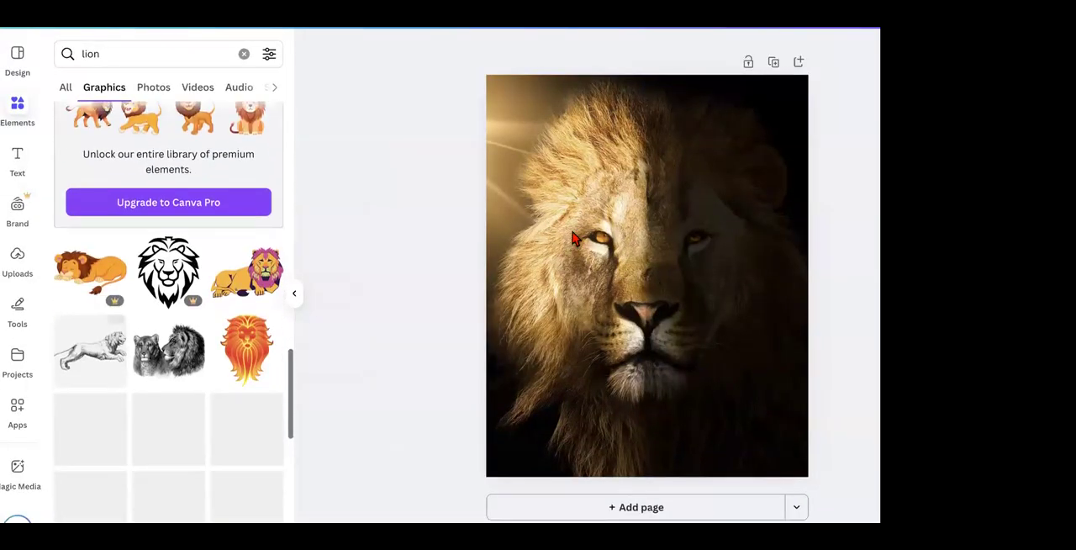
# Step: Add the cut-out photo of the lion resting on a lioness and delete the lion face background
pyautogui.click(572, 239)
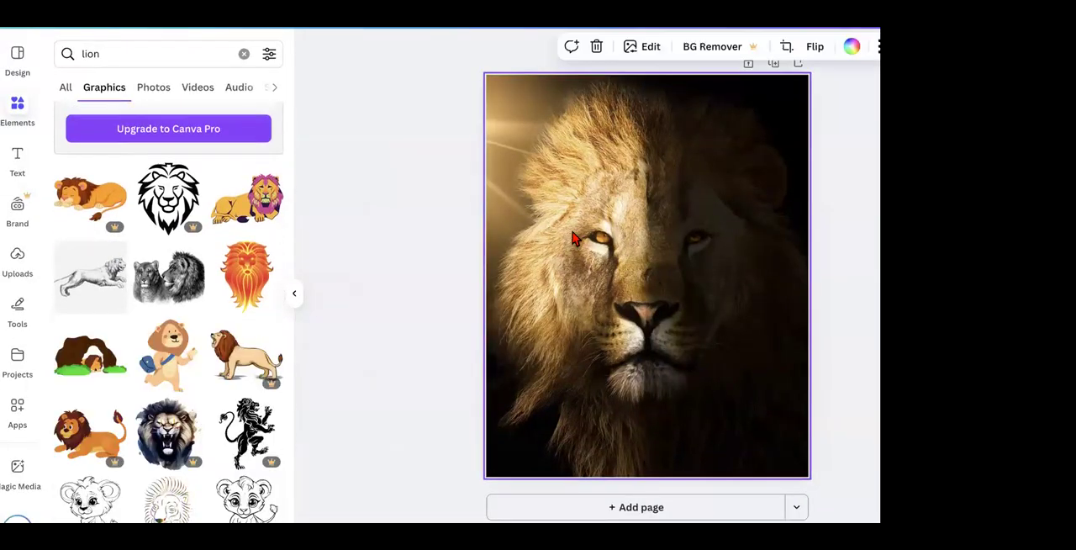
pyautogui.click(154, 89)
pyautogui.scroll(-5, 173, 336)
pyautogui.scroll(-6, 176, 340)
pyautogui.scroll(-10, 177, 340)
pyautogui.scroll(-8, 212, 305)
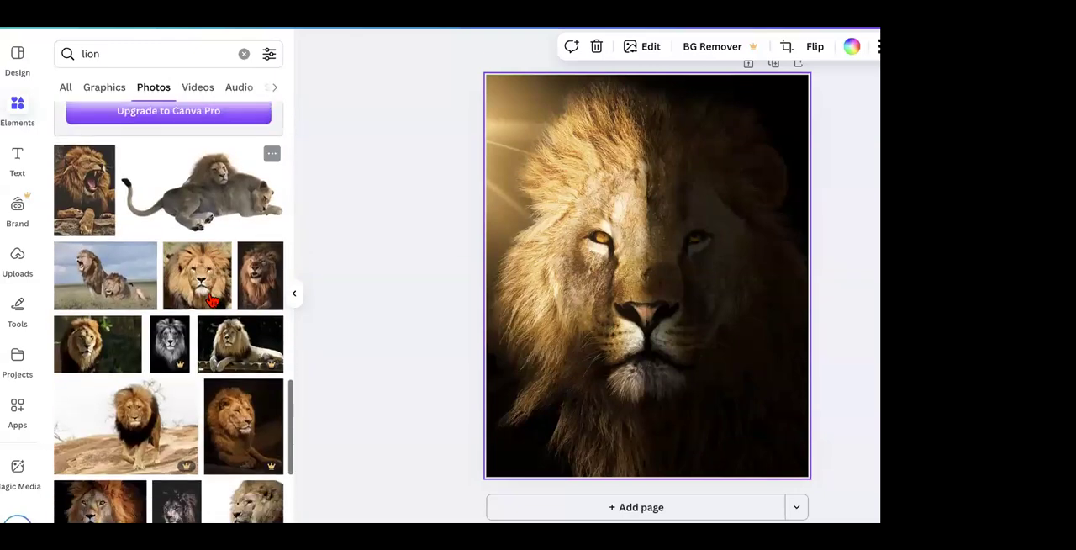
pyautogui.scroll(-1, 212, 301)
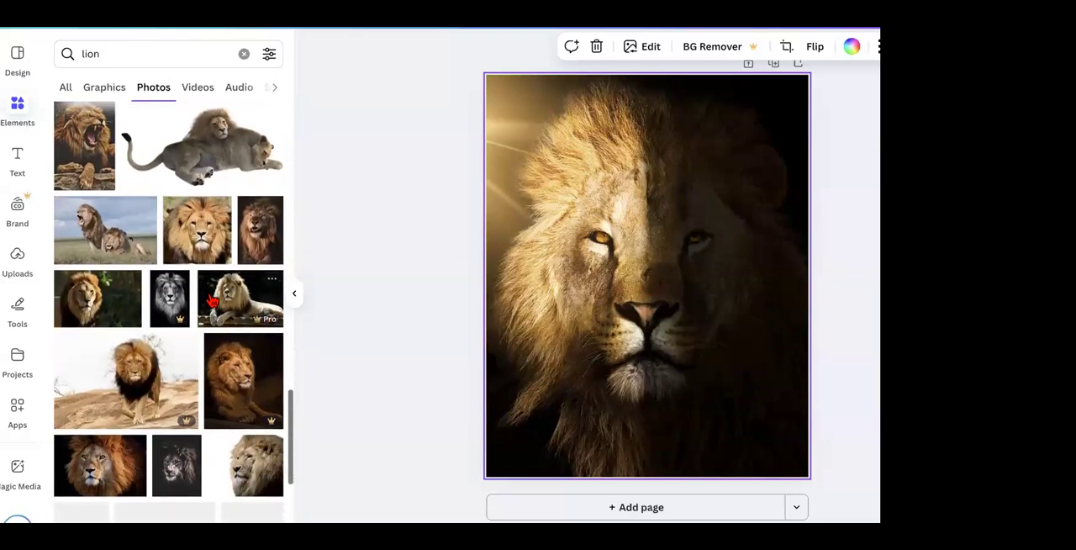
pyautogui.click(214, 145)
pyautogui.rightClick(597, 141)
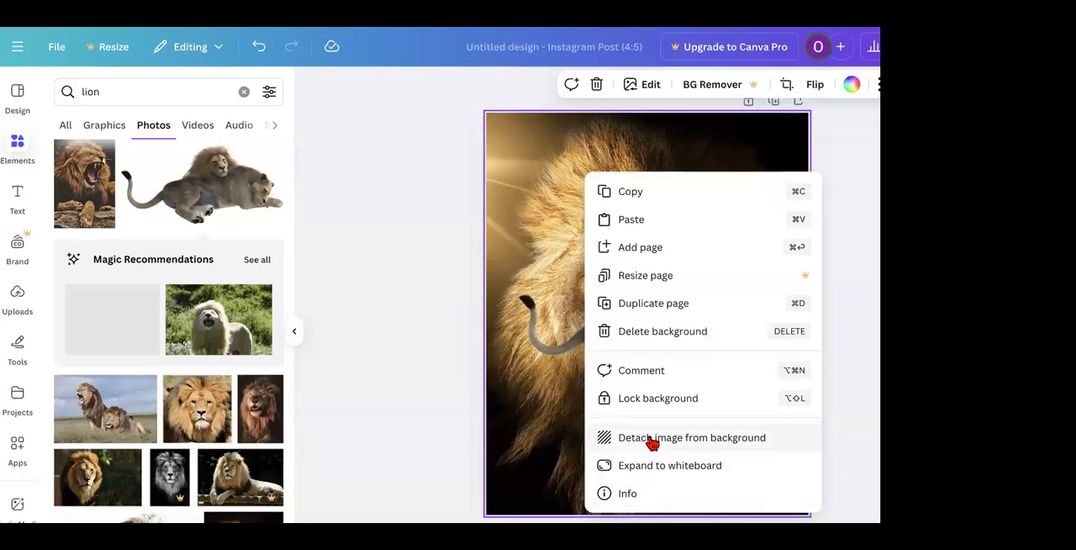
pyautogui.click(648, 333)
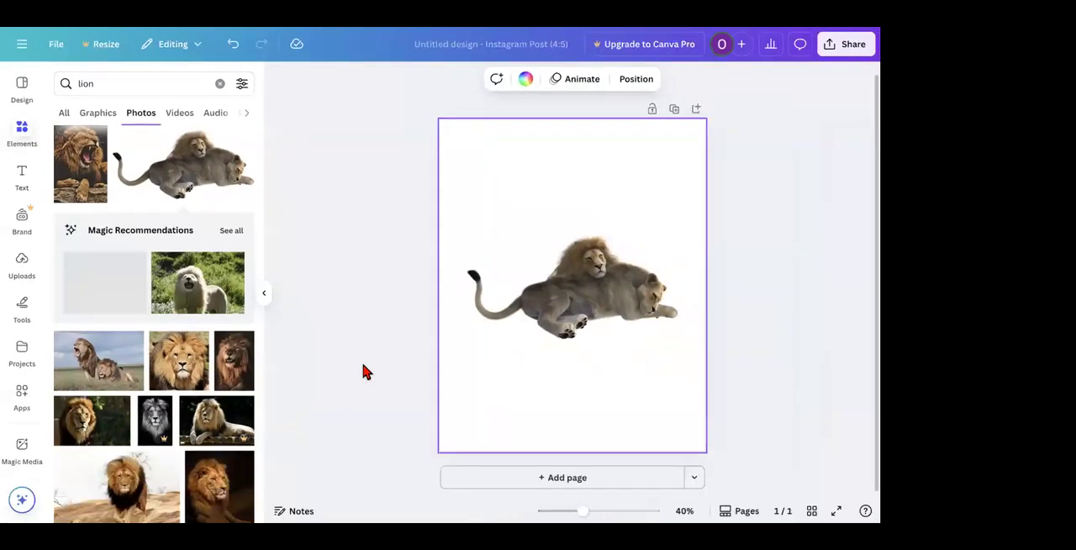
# Step: Shrink the cut-out lion photo and place it in the bottom-left corner of the page
pyautogui.click(608, 291)
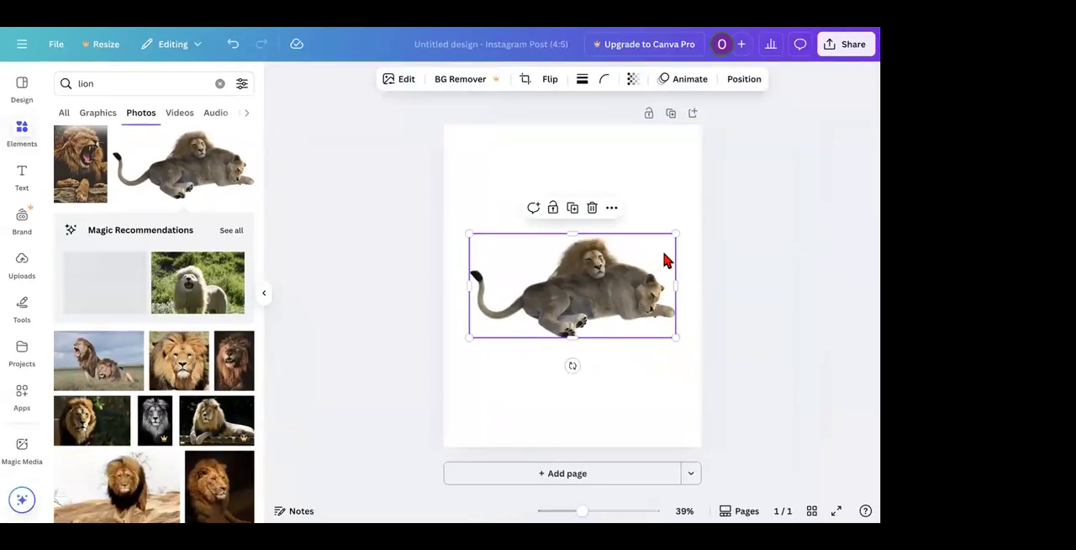
pyautogui.moveTo(674, 237); pyautogui.dragTo(619, 244)
pyautogui.moveTo(577, 293); pyautogui.dragTo(580, 407)
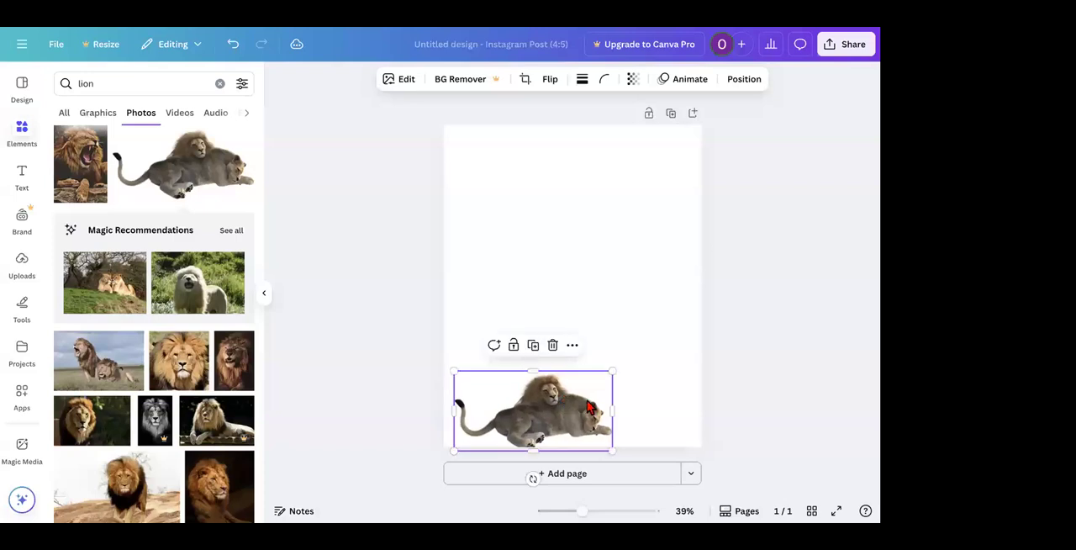
pyautogui.moveTo(613, 370); pyautogui.dragTo(564, 396)
# Step: Search the photos for "tree"
pyautogui.write('tree')
pyautogui.press('Return')
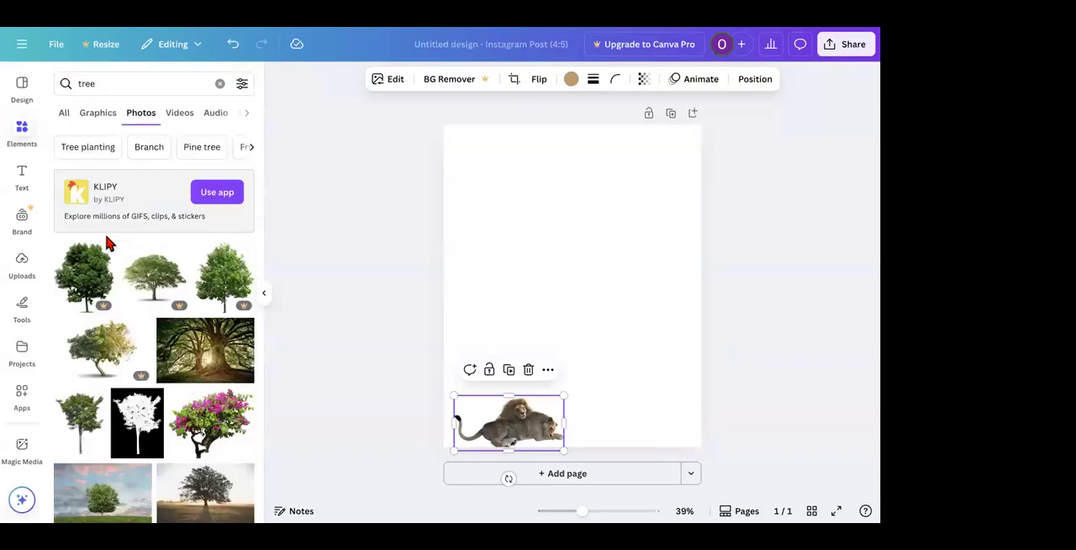
# Step: Browse the tree photos for a cut-out tree that suits the lion scene
pyautogui.scroll(-5, 107, 244)
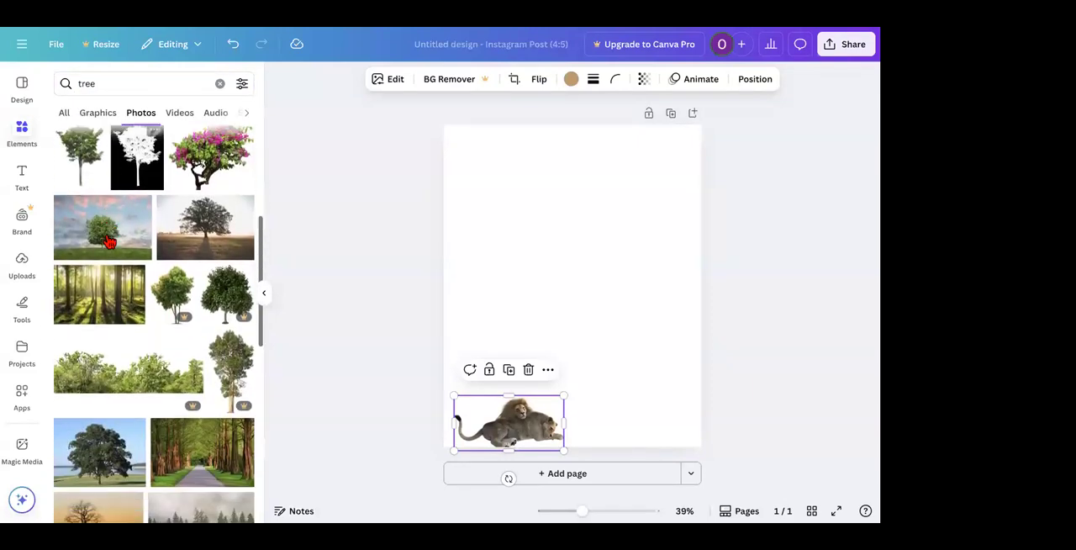
pyautogui.scroll(-5, 108, 242)
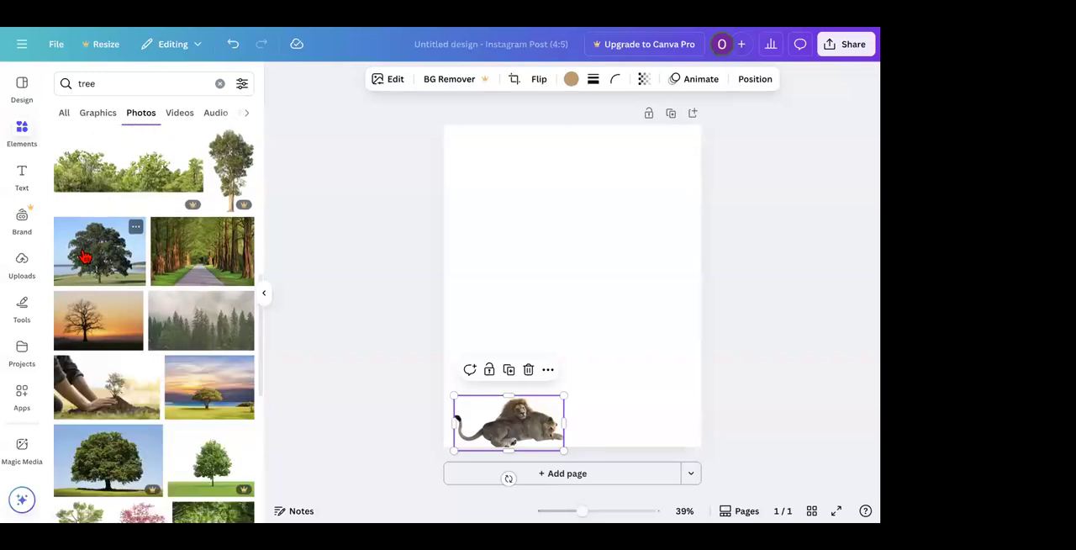
pyautogui.scroll(-7, 85, 257)
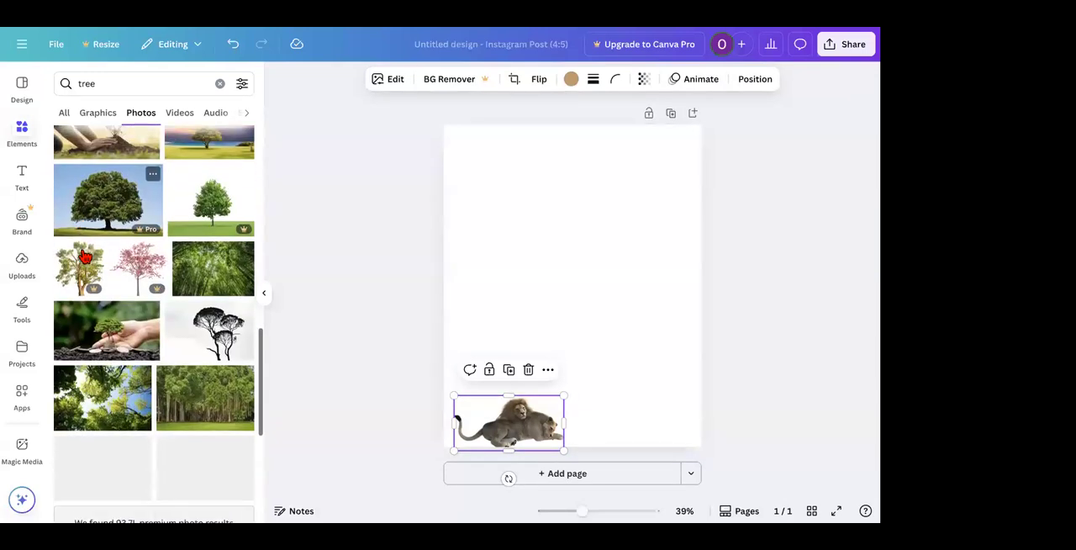
pyautogui.scroll(-8, 85, 256)
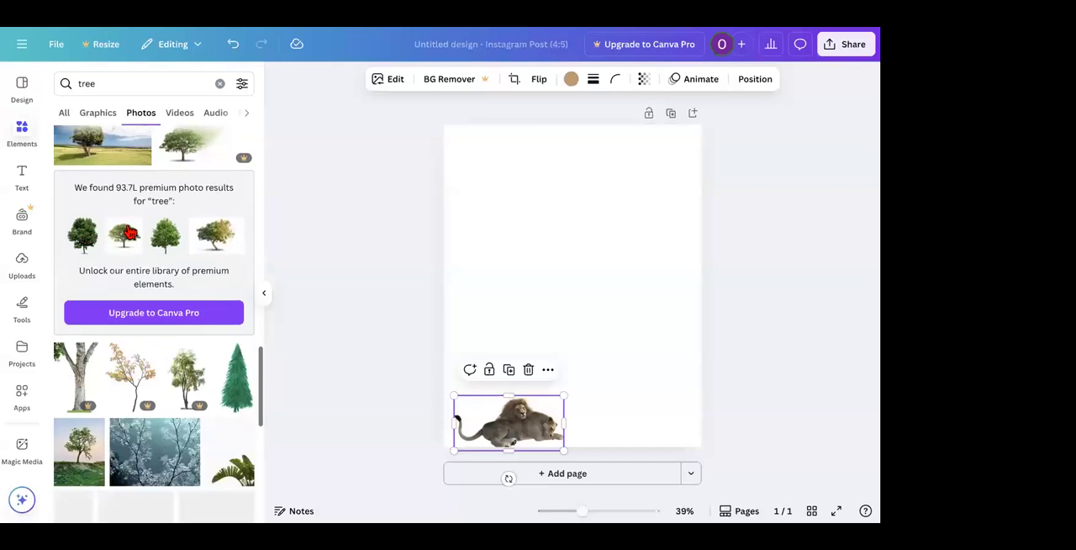
pyautogui.scroll(-10, 117, 301)
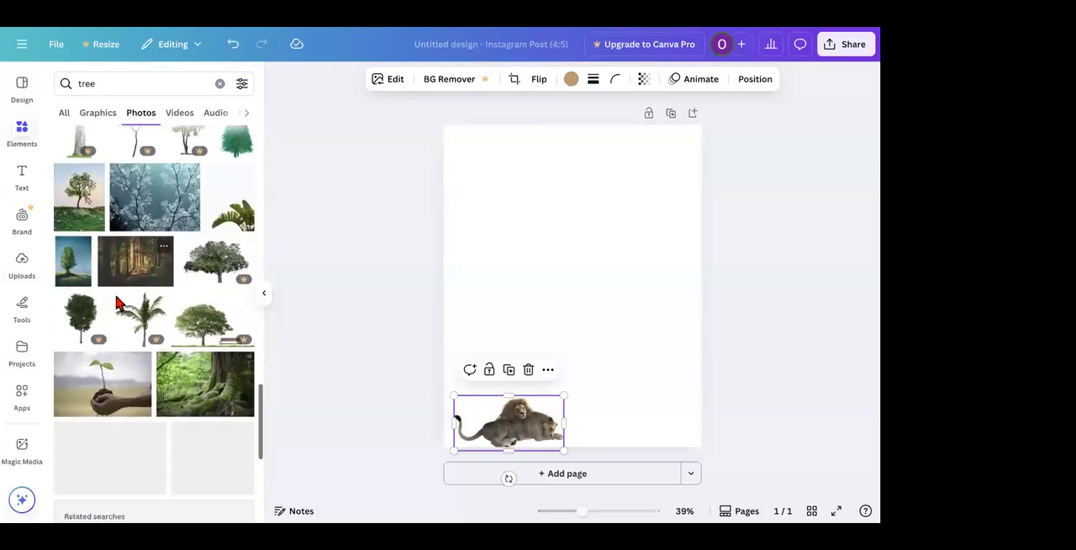
pyautogui.scroll(-15, 117, 302)
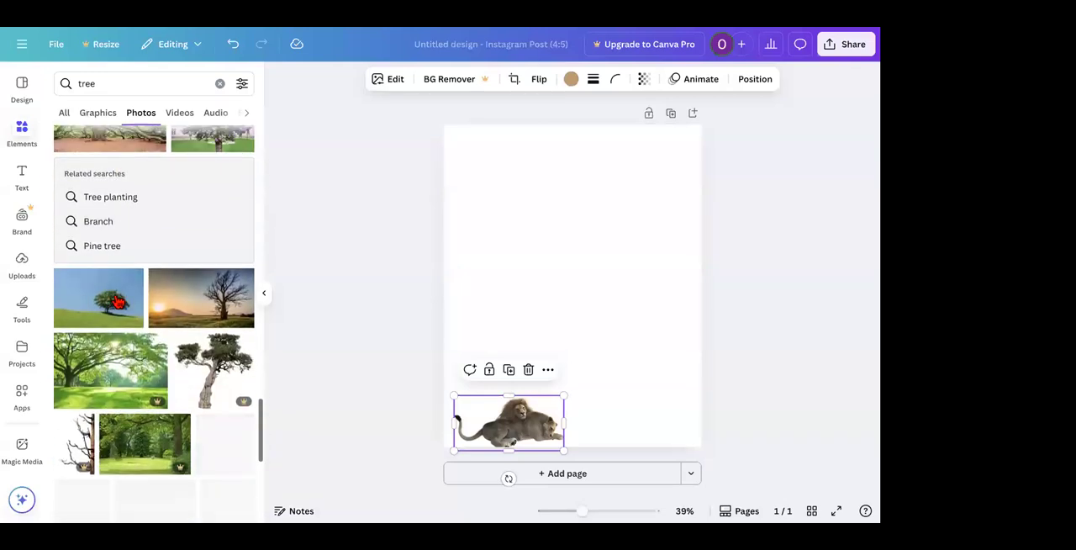
pyautogui.scroll(15, 116, 296)
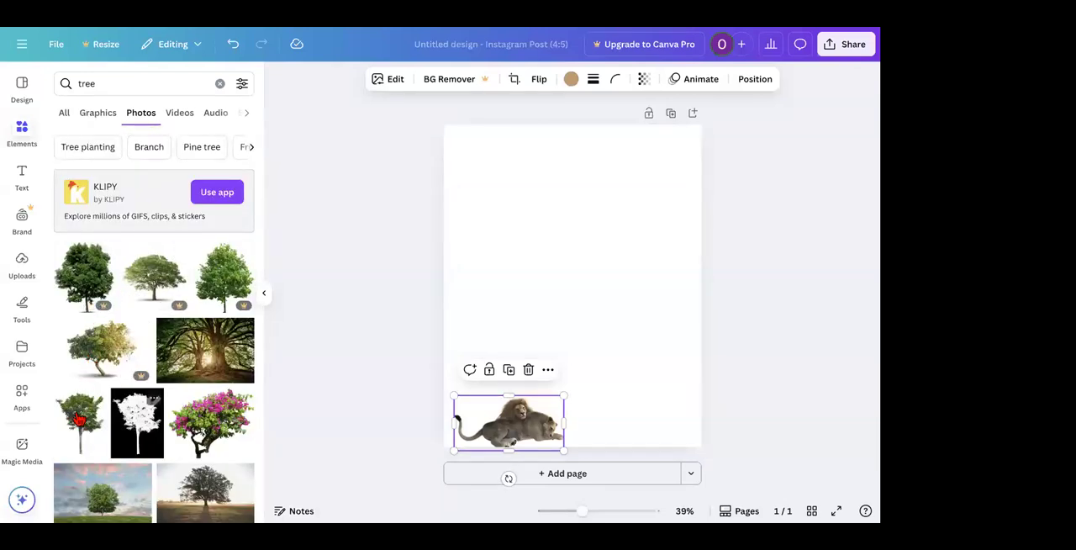
# Step: Try the green tree photo with its black-and-white mask and the pink-flowering tree photo on the page, deleting each one
pyautogui.click(78, 421)
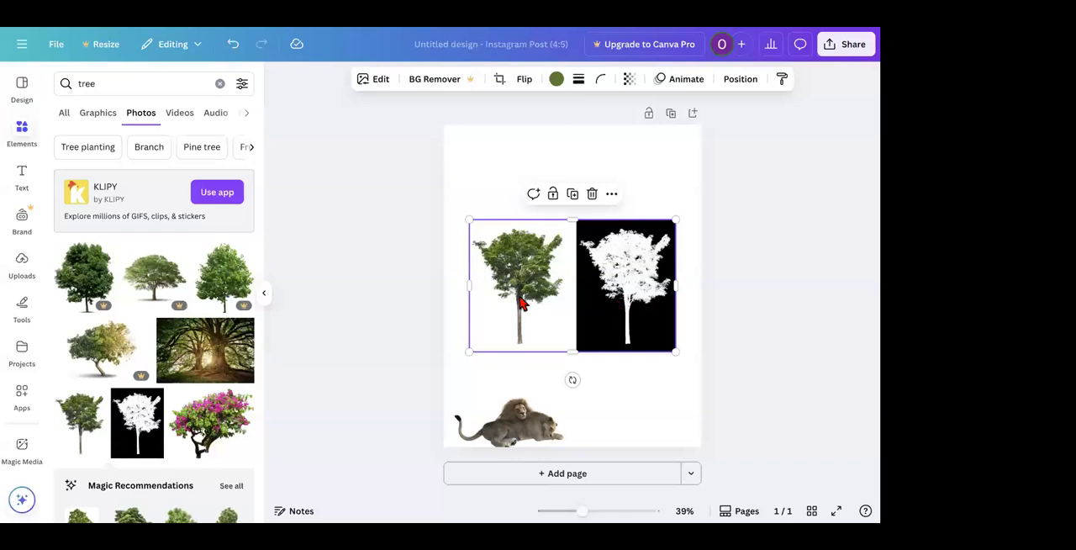
pyautogui.press('Delete')
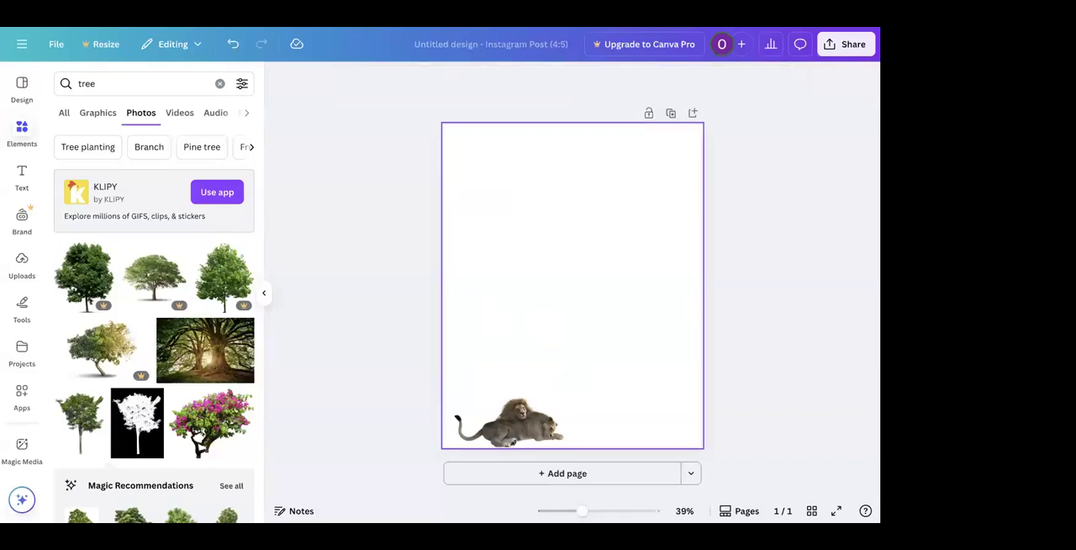
pyautogui.click(214, 443)
pyautogui.scroll(-1, 244, 421)
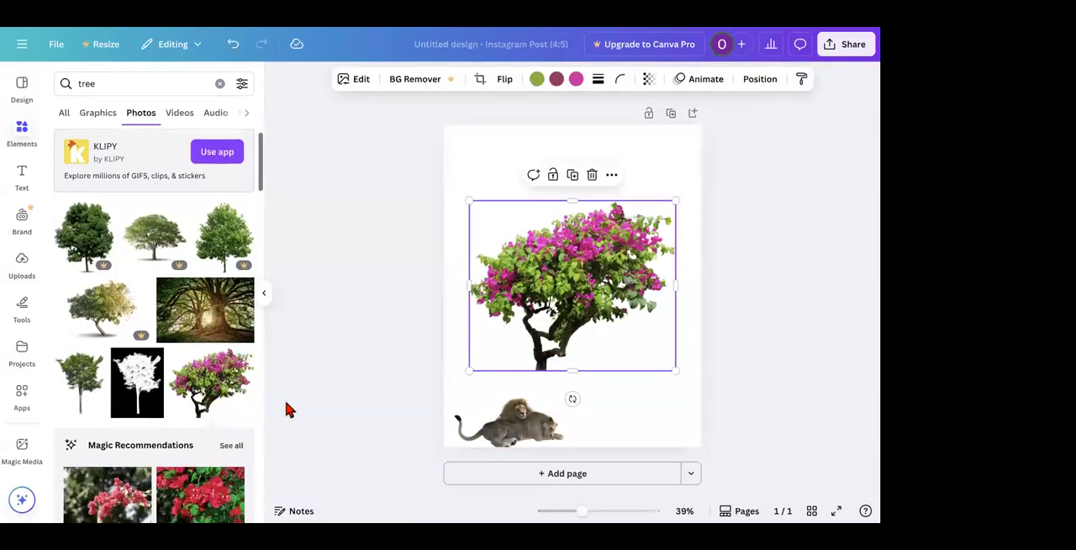
pyautogui.moveTo(531, 271); pyautogui.dragTo(437, 231)
pyautogui.press('Delete')
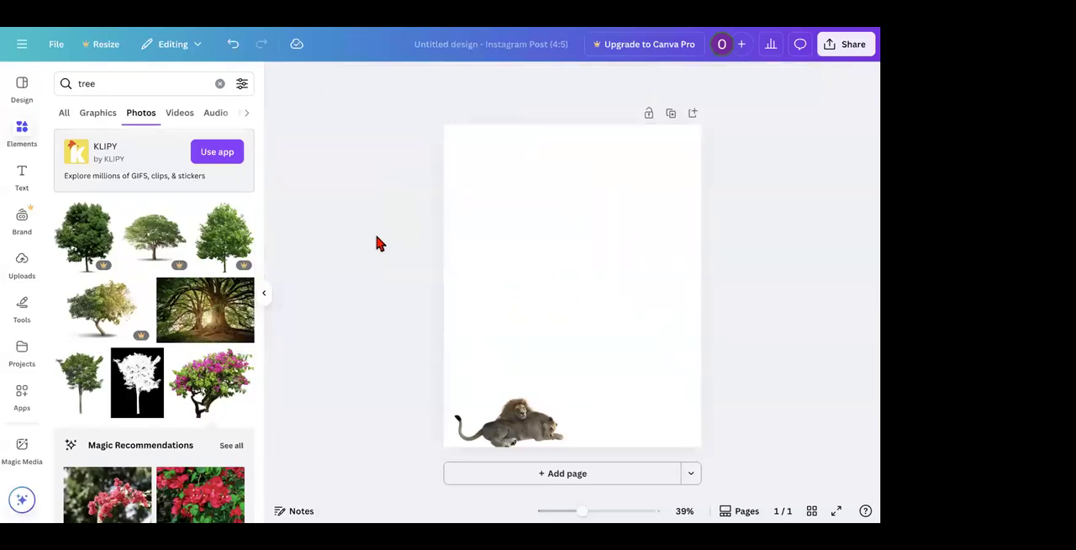
# Step: Examine more of the tree photo results for a free tree without a background
pyautogui.scroll(-5, 227, 377)
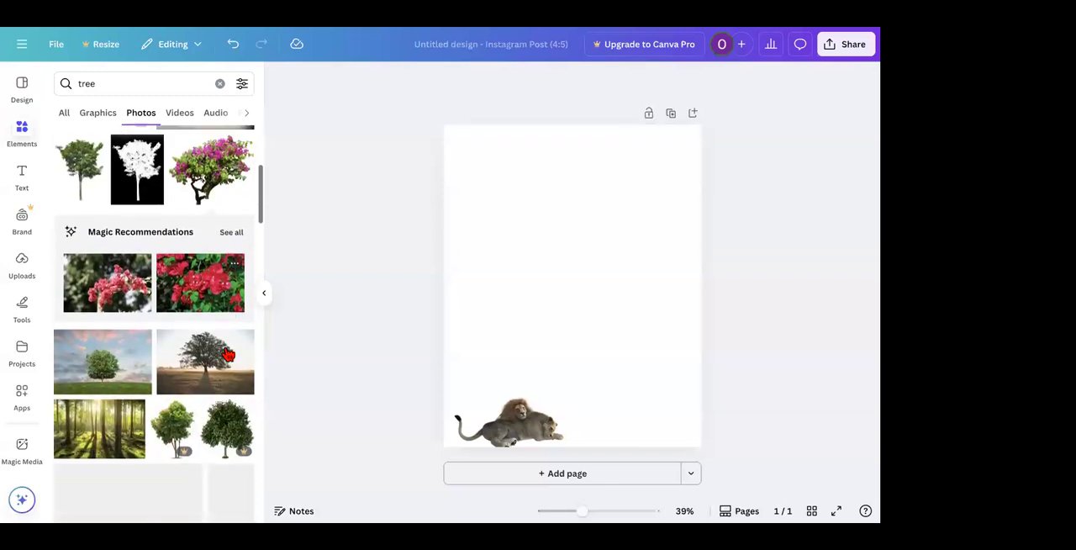
pyautogui.scroll(-5, 225, 353)
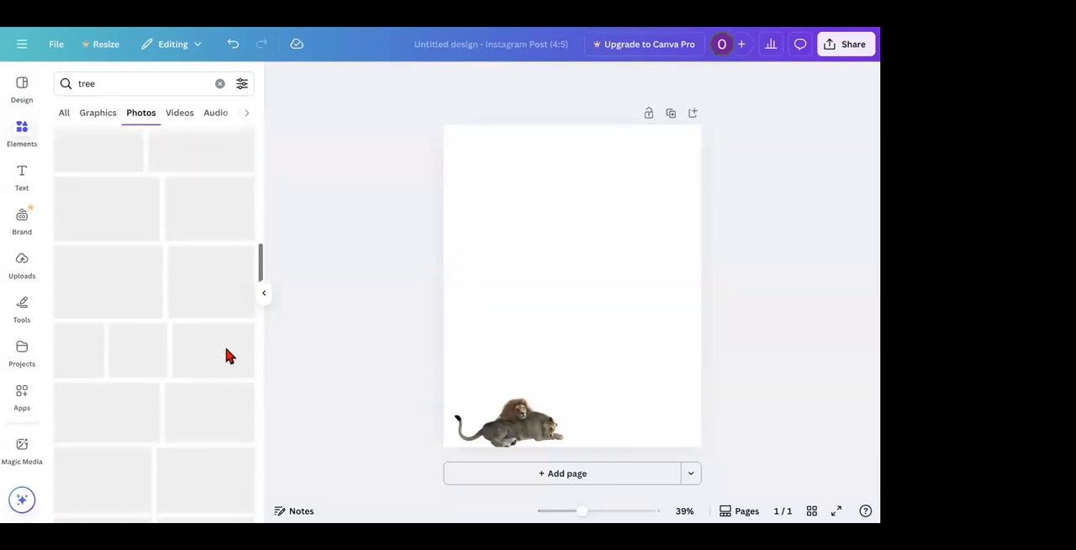
pyautogui.scroll(-3, 115, 378)
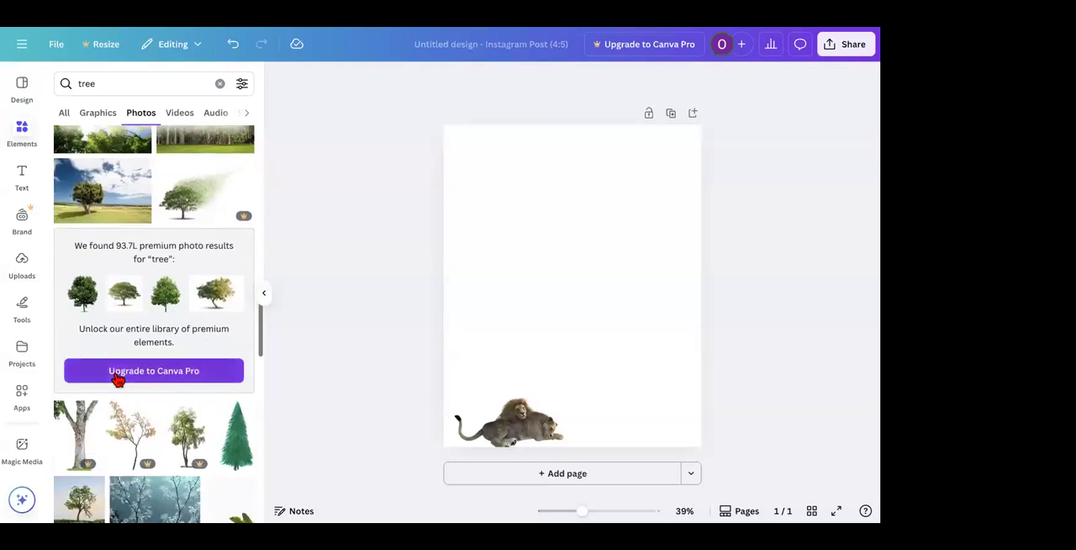
pyautogui.scroll(-3, 87, 304)
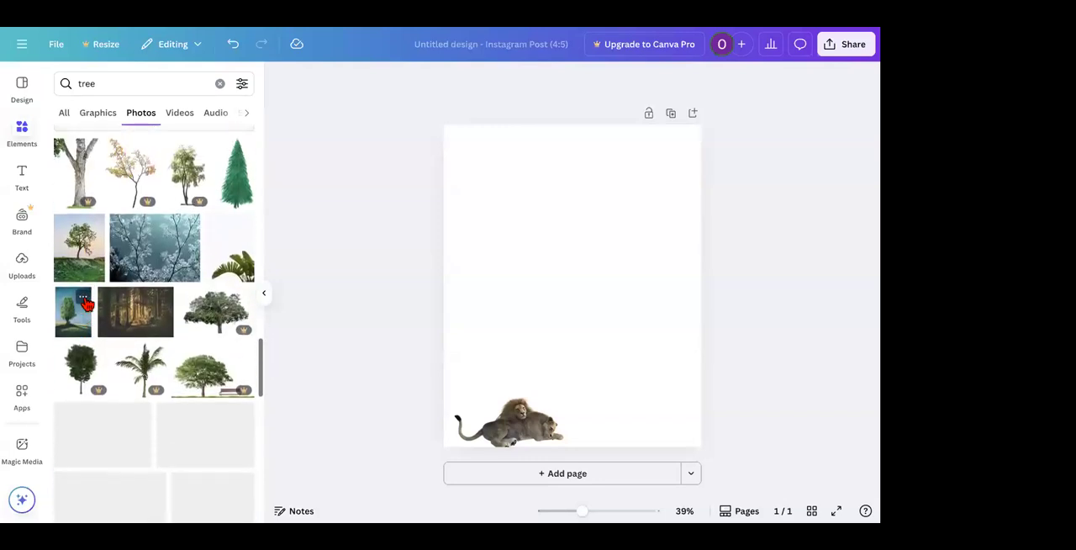
pyautogui.scroll(-5, 87, 304)
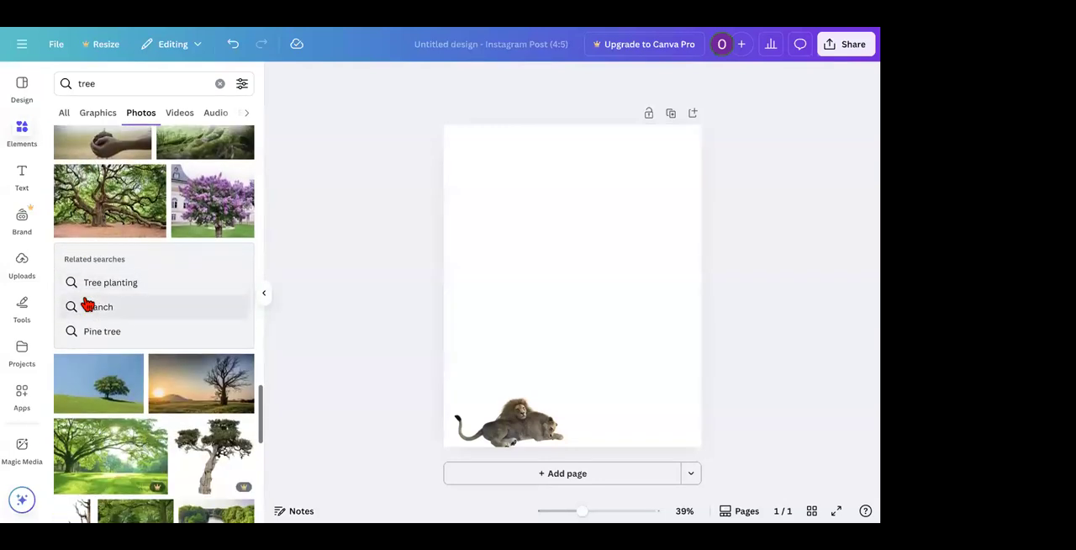
pyautogui.scroll(-8, 87, 305)
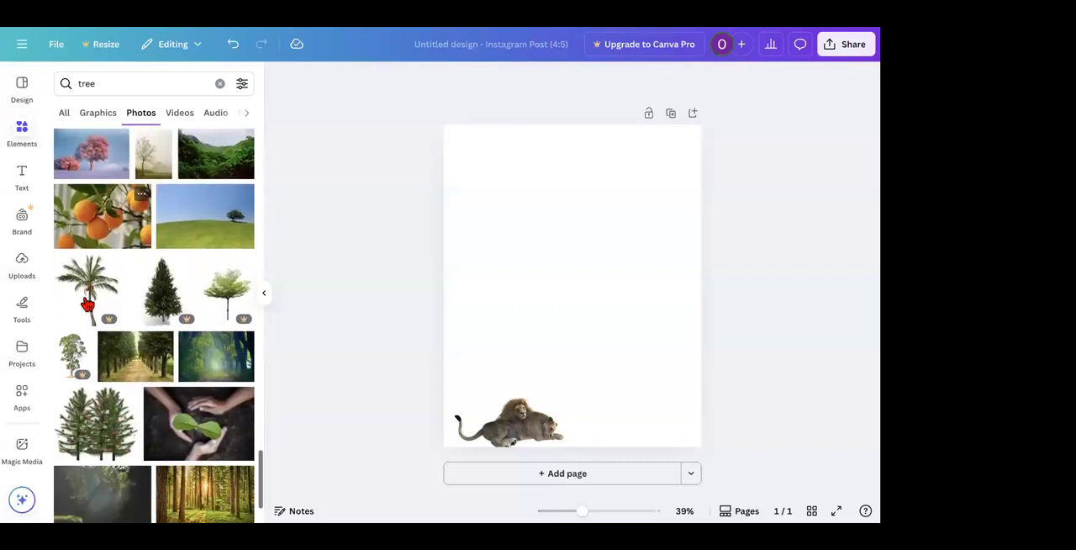
pyautogui.scroll(-4, 86, 305)
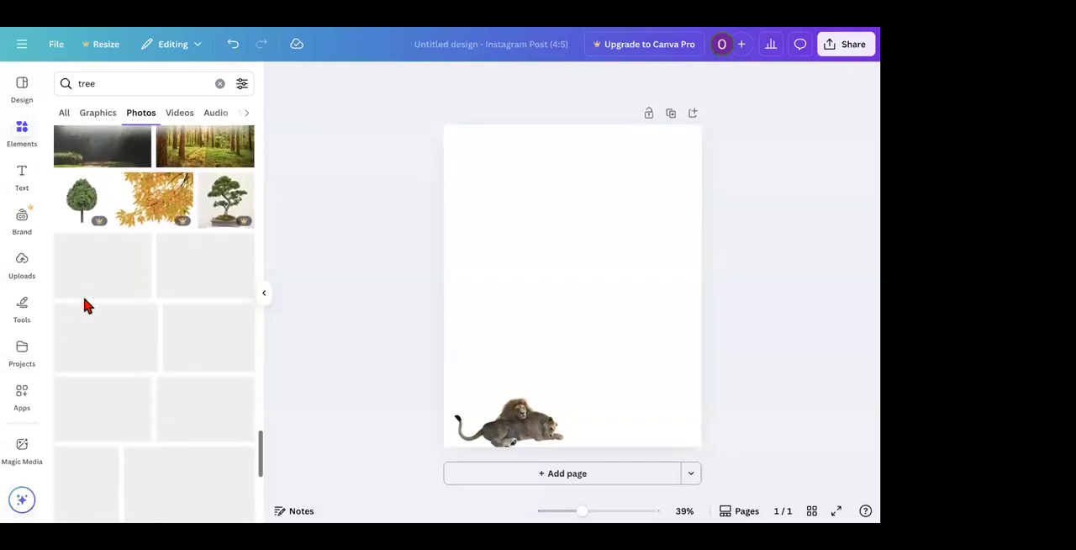
pyautogui.scroll(-6, 86, 305)
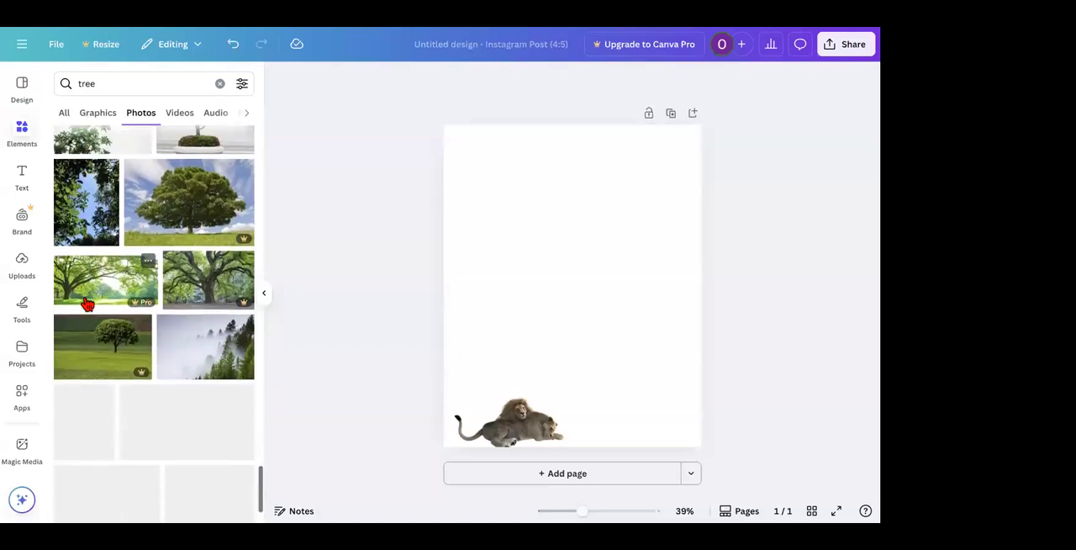
pyautogui.scroll(-6, 86, 304)
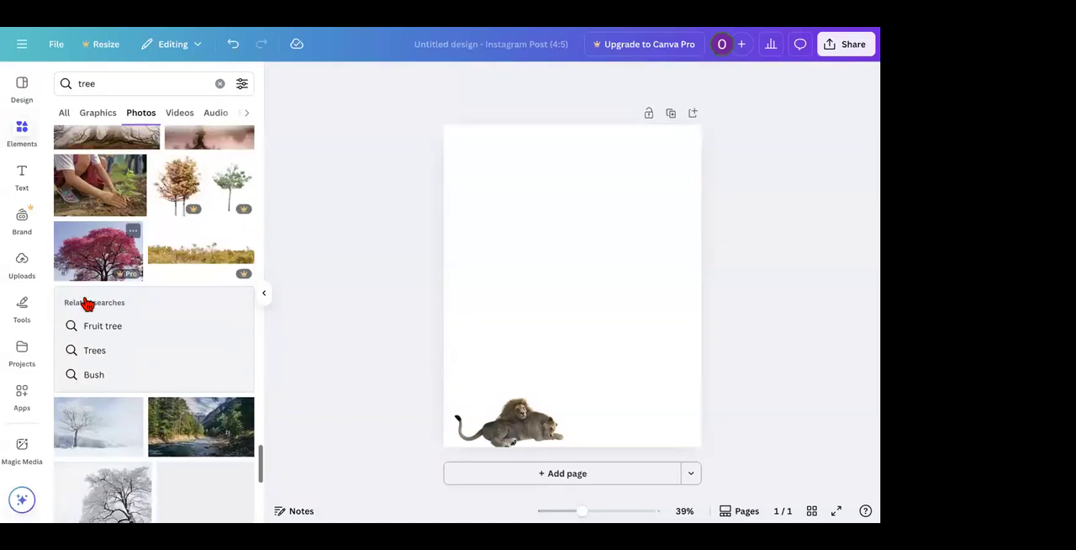
pyautogui.scroll(-5, 86, 305)
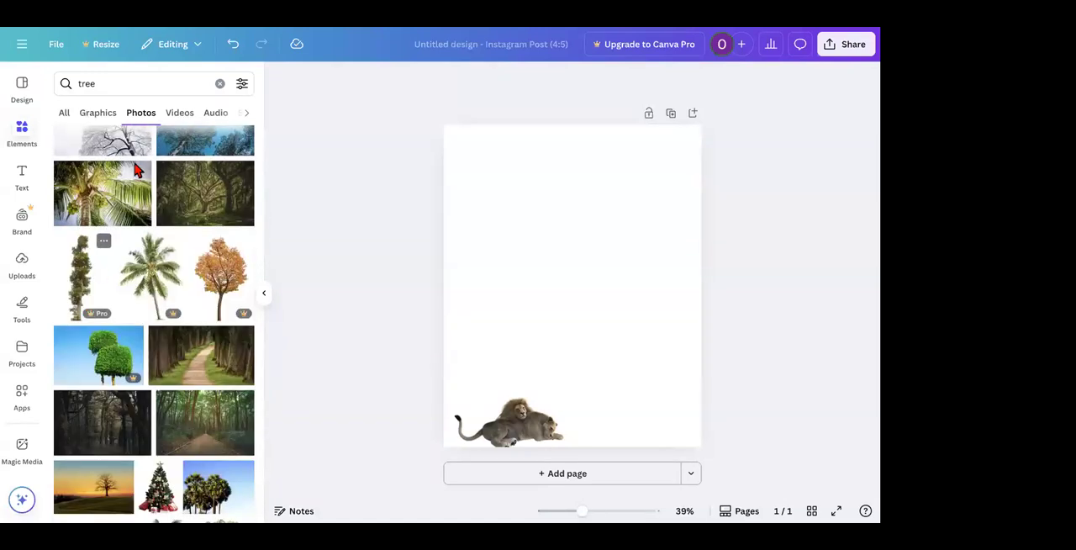
# Step: Switch the tree search to graphics and add the broad green tree with spreading dark roots
pyautogui.click(99, 115)
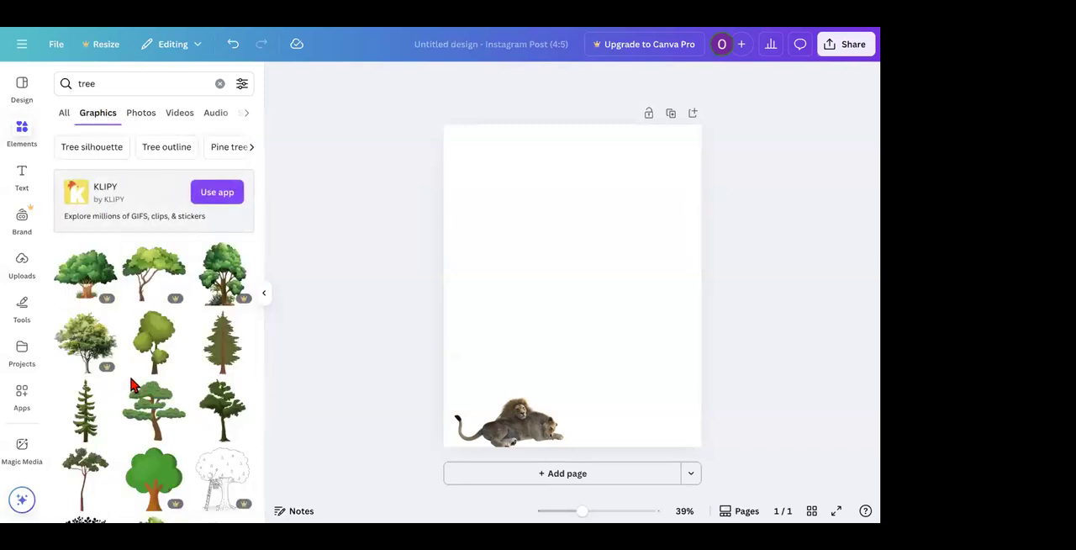
pyautogui.scroll(-3, 122, 385)
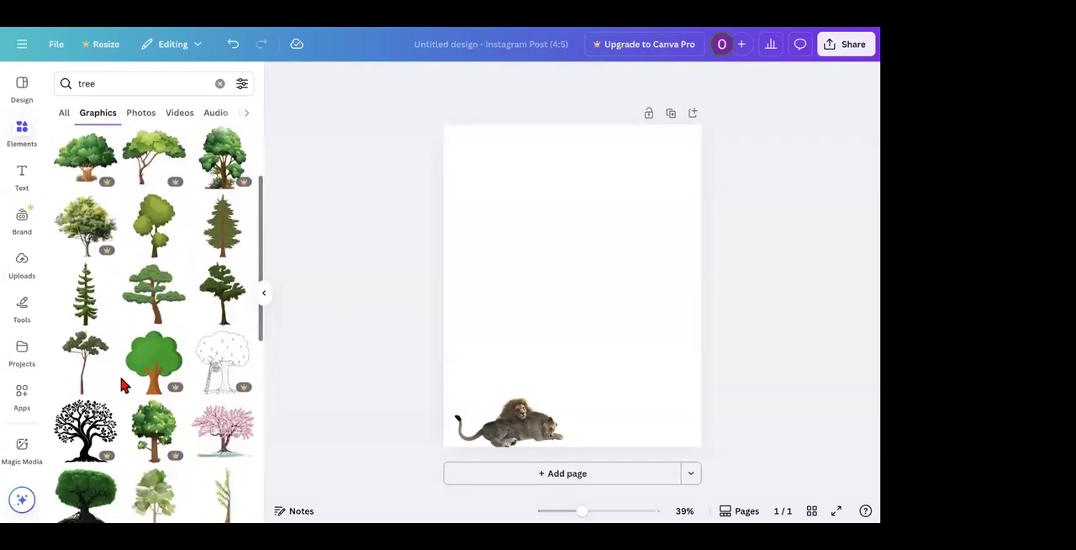
pyautogui.scroll(-4, 122, 384)
pyautogui.click(85, 345)
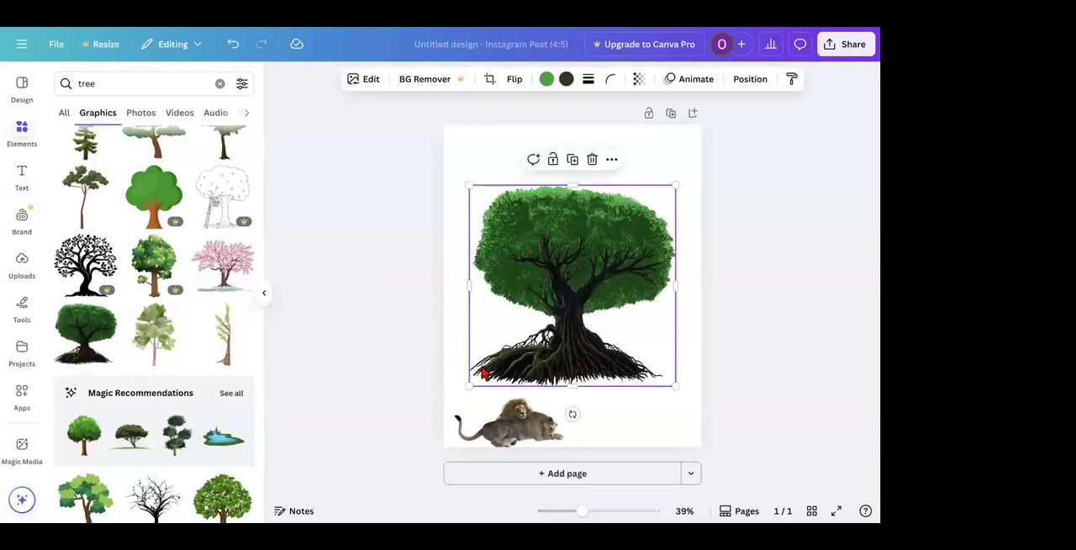
# Step: Enlarge the tree graphic and position it so its roots cover the bottom-left part of the page
pyautogui.moveTo(468, 384); pyautogui.dragTo(411, 479)
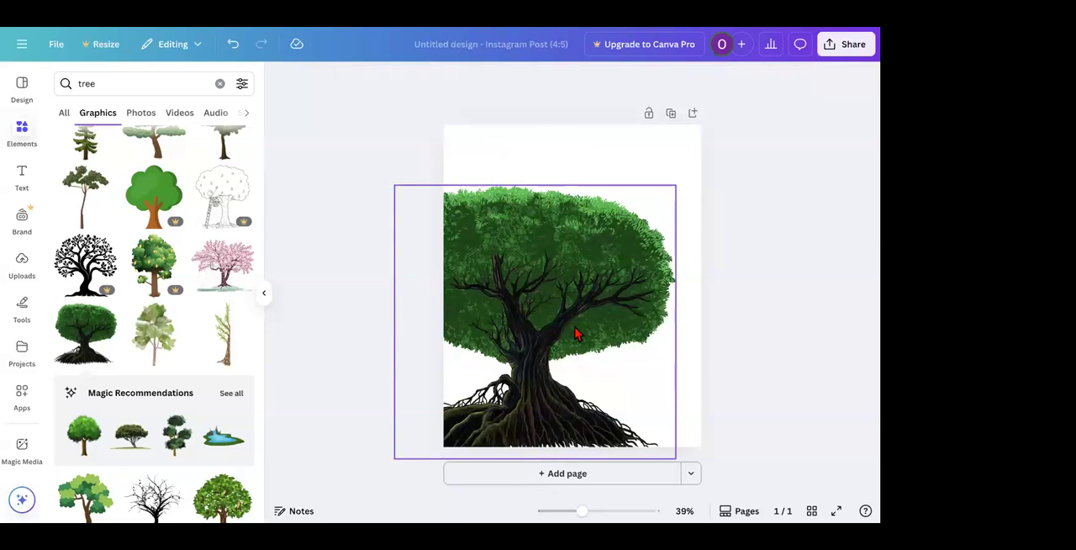
pyautogui.moveTo(575, 327); pyautogui.dragTo(571, 322)
pyautogui.click(360, 294)
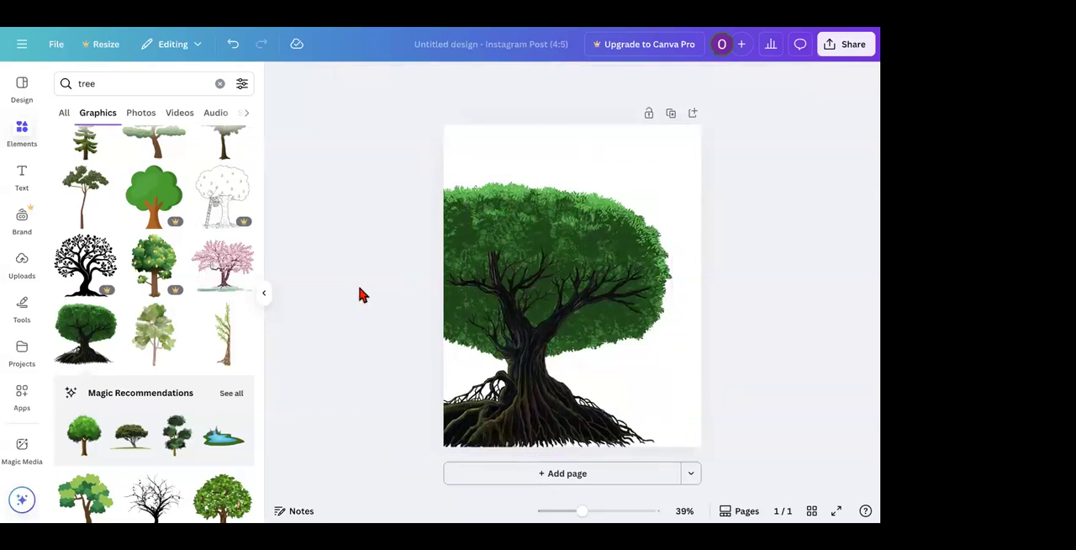
pyautogui.moveTo(521, 271); pyautogui.dragTo(518, 288)
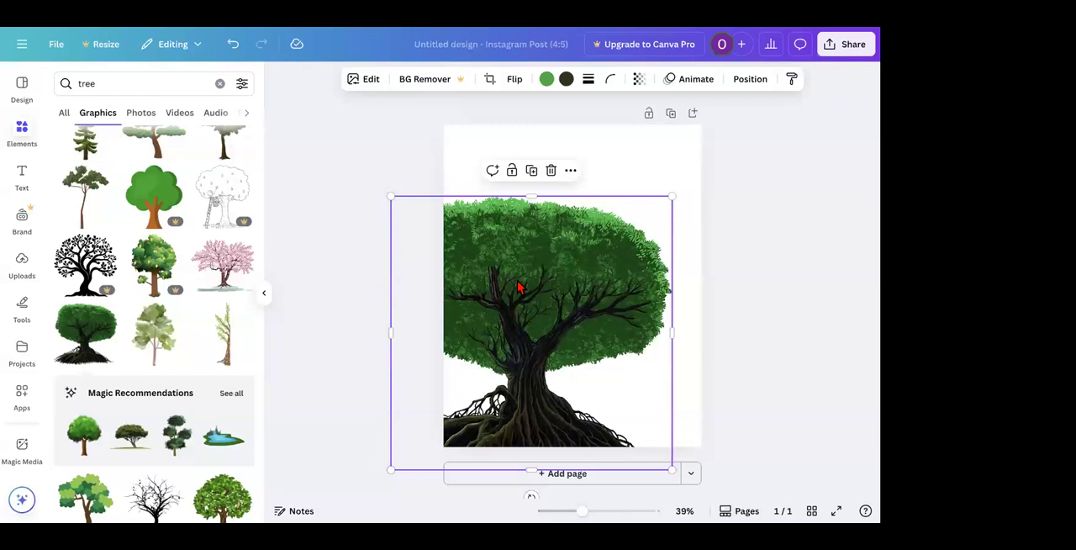
# Step: Send the tree graphic backward so it lies behind the cut-out lion photo
pyautogui.rightClick(518, 289)
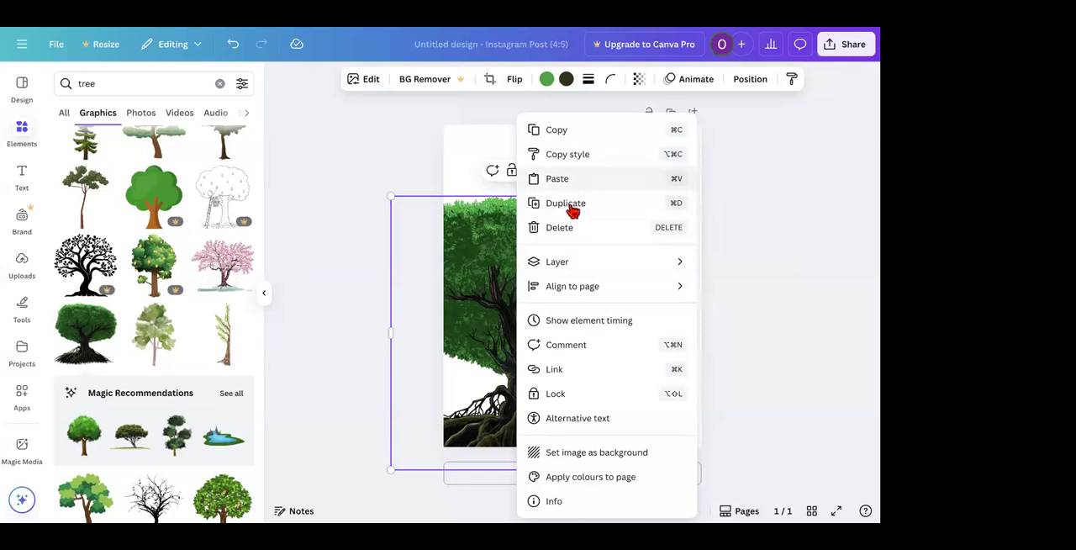
pyautogui.moveTo(586, 269)
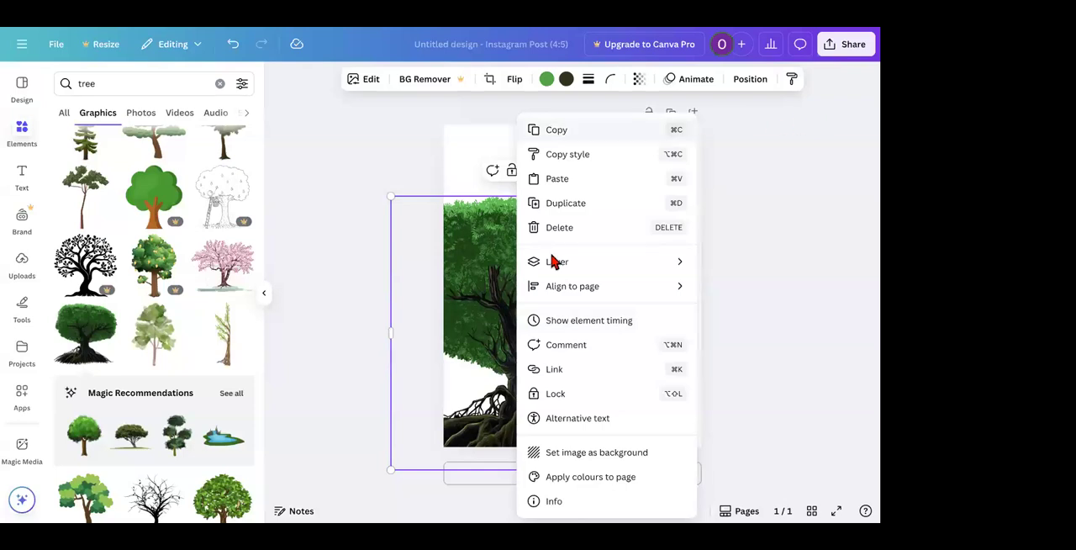
pyautogui.moveTo(565, 296)
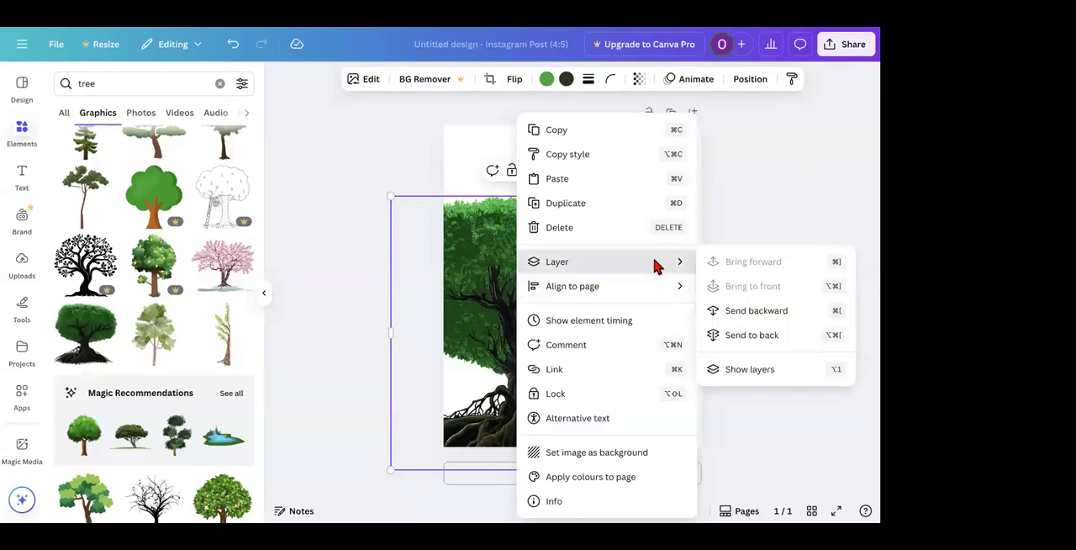
pyautogui.click(748, 311)
pyautogui.click(539, 431)
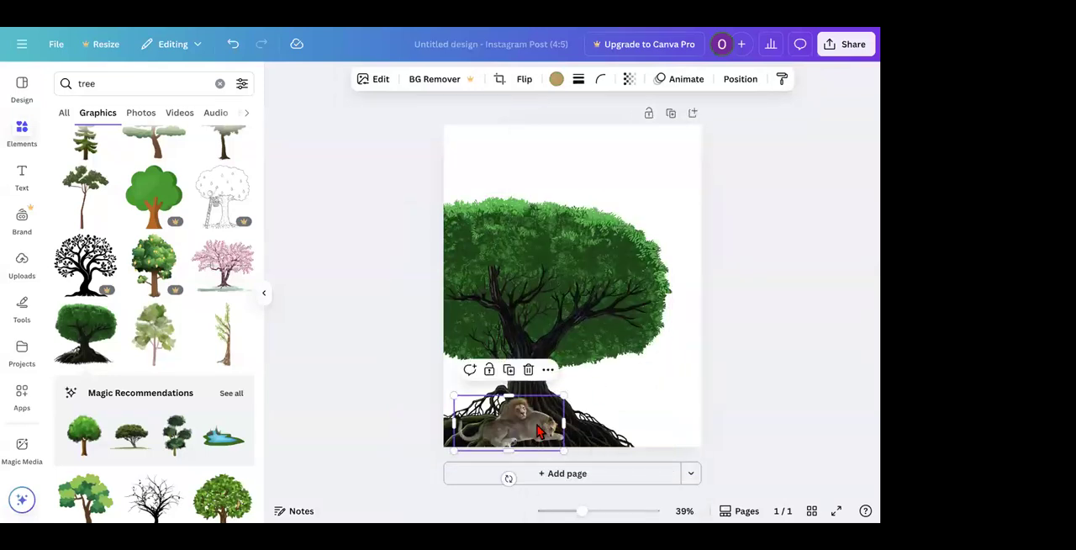
# Step: Try the recommended pond graphic in the bottom-right corner of the page and delete it
pyautogui.click(225, 447)
pyautogui.moveTo(577, 291); pyautogui.dragTo(666, 424)
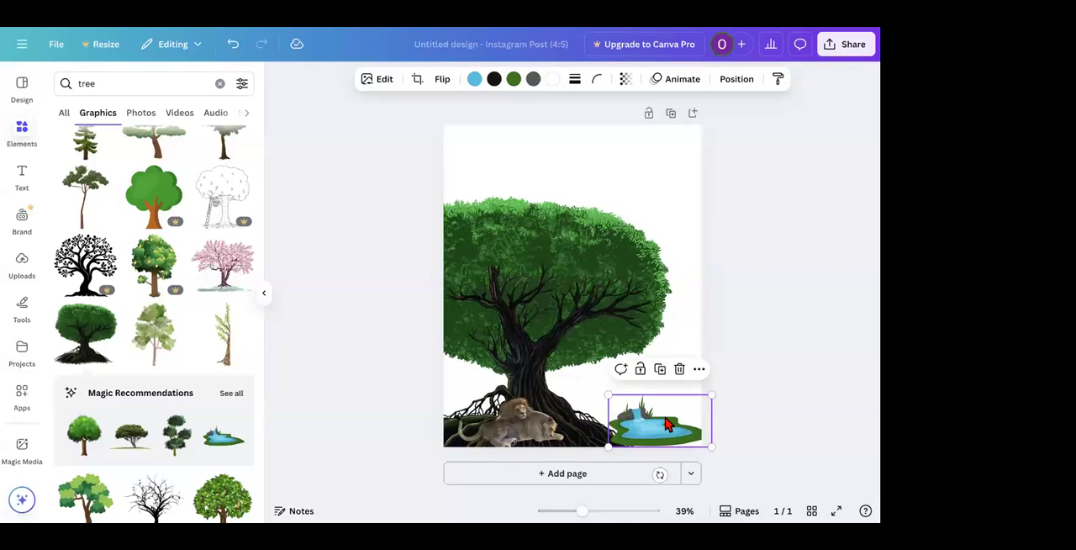
pyautogui.press('Delete')
# Step: Search the graphics for "grass" and add the grass tuft with red flowers to the page
pyautogui.doubleClick(169, 91)
pyautogui.write('grass')
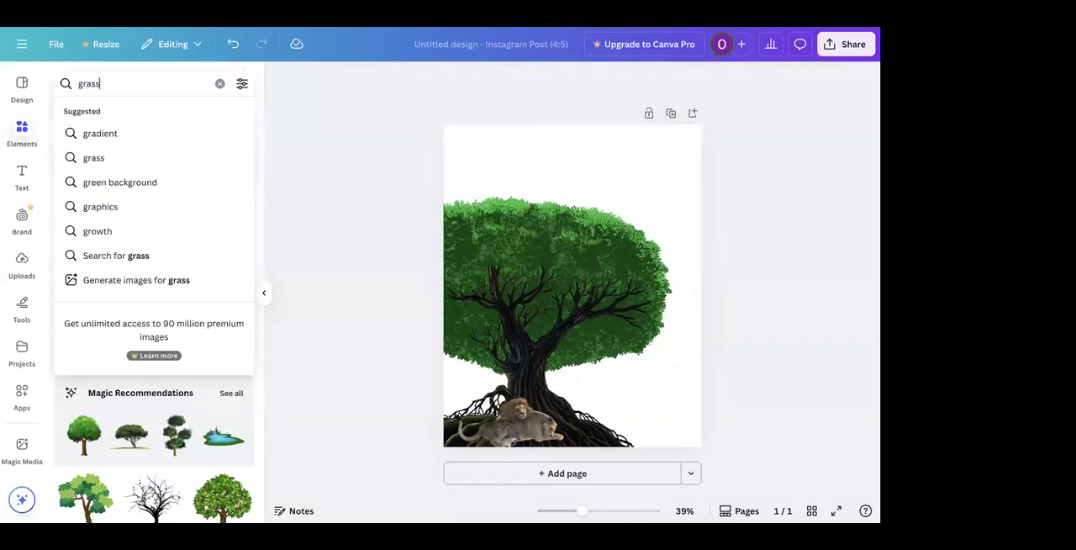
pyautogui.press('Return')
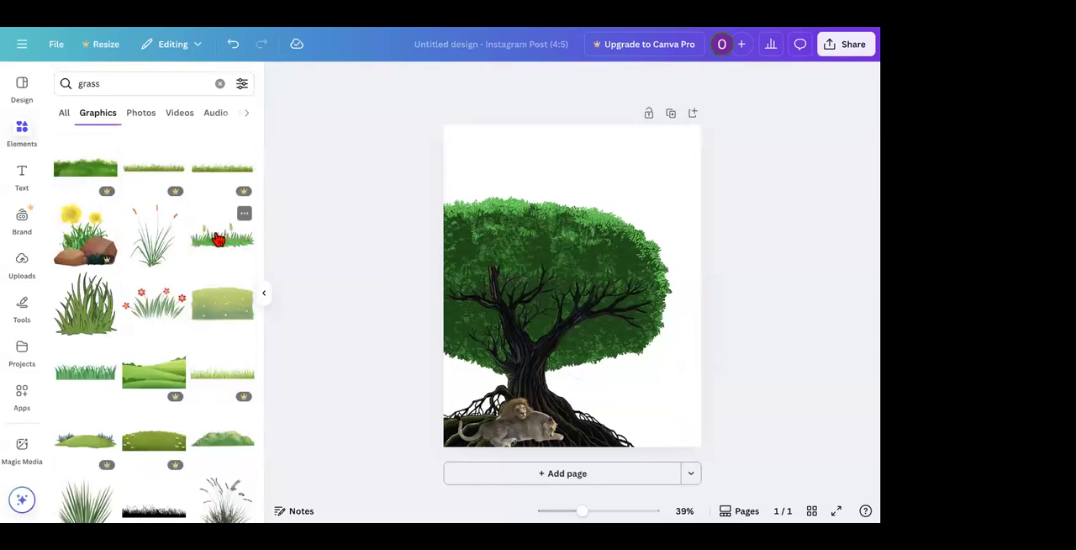
pyautogui.click(219, 240)
pyautogui.click(520, 423)
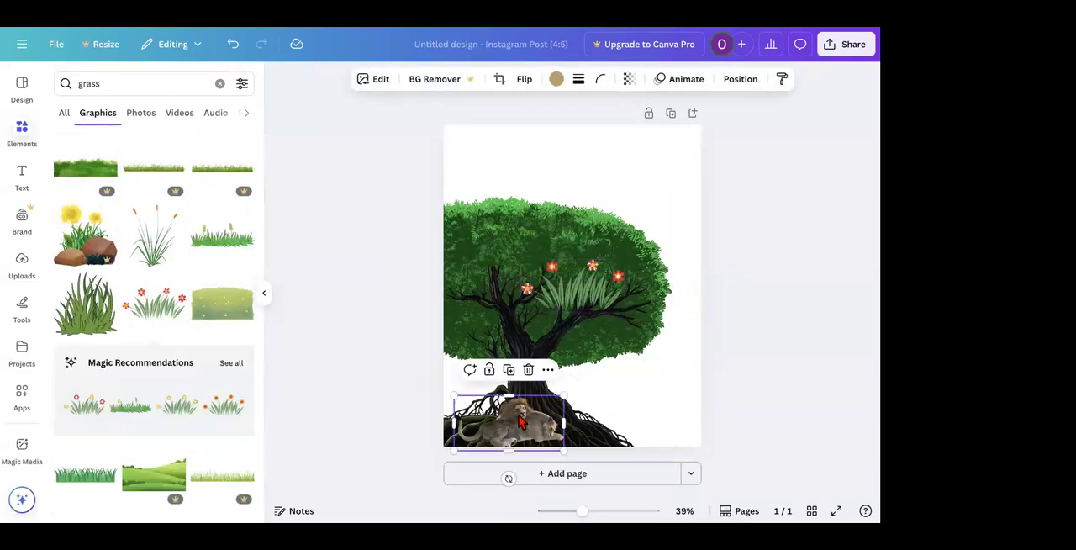
# Step: Delete the cut-out lion photo, then shrink the red-flowered grass tuft into the page's bottom-right corner
pyautogui.press('Delete')
pyautogui.moveTo(585, 318); pyautogui.dragTo(659, 440)
pyautogui.moveTo(598, 394); pyautogui.dragTo(641, 415)
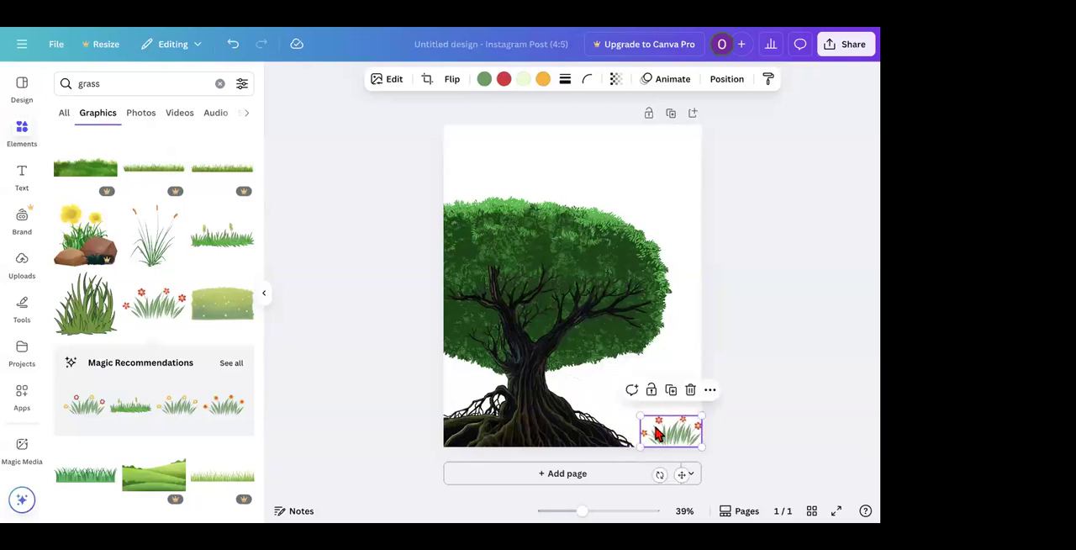
# Step: Duplicate the red-flowered grass tuft three times and line the copies up along the page's bottom edge across the tree roots
pyautogui.scroll(3, 659, 433)
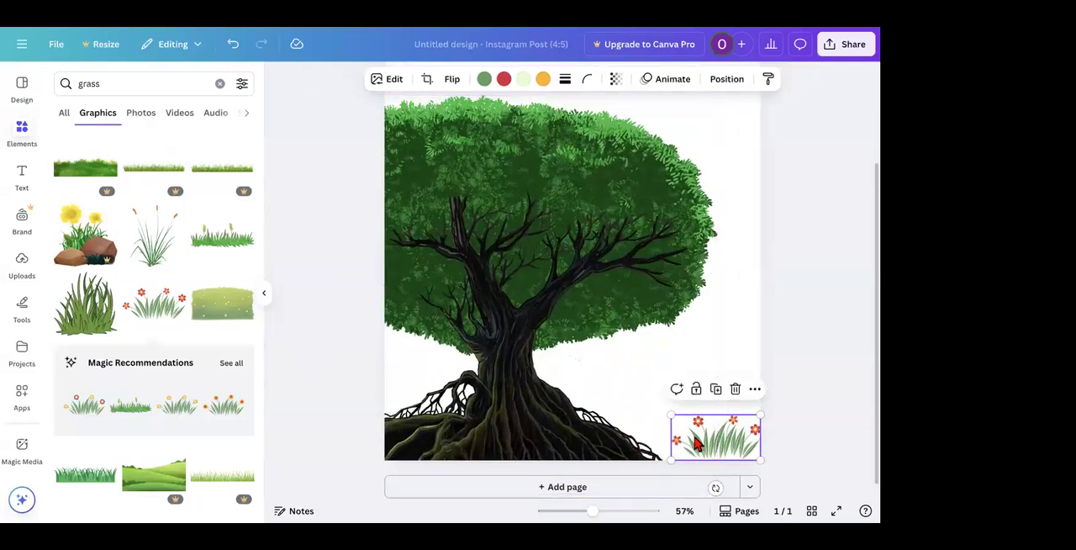
pyautogui.rightClick(696, 443)
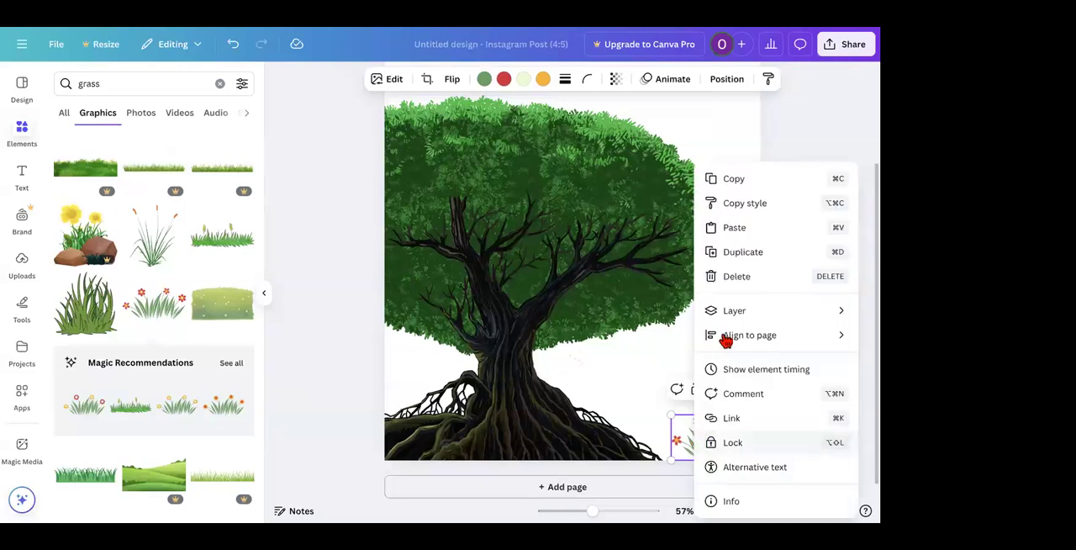
pyautogui.click(725, 257)
pyautogui.moveTo(707, 439); pyautogui.dragTo(574, 460)
pyautogui.rightClick(637, 446)
pyautogui.click(694, 260)
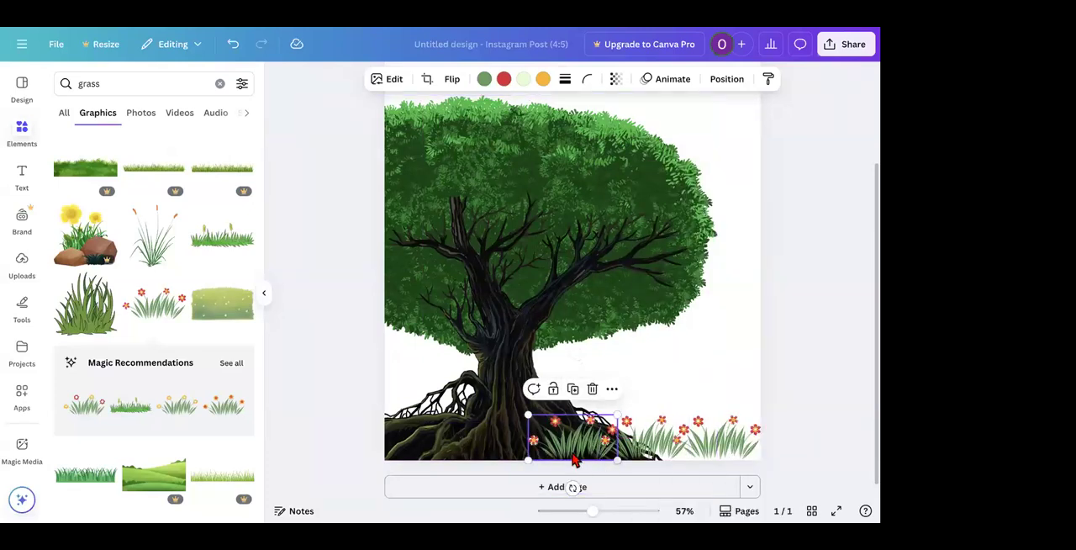
pyautogui.rightClick(572, 438)
pyautogui.click(629, 264)
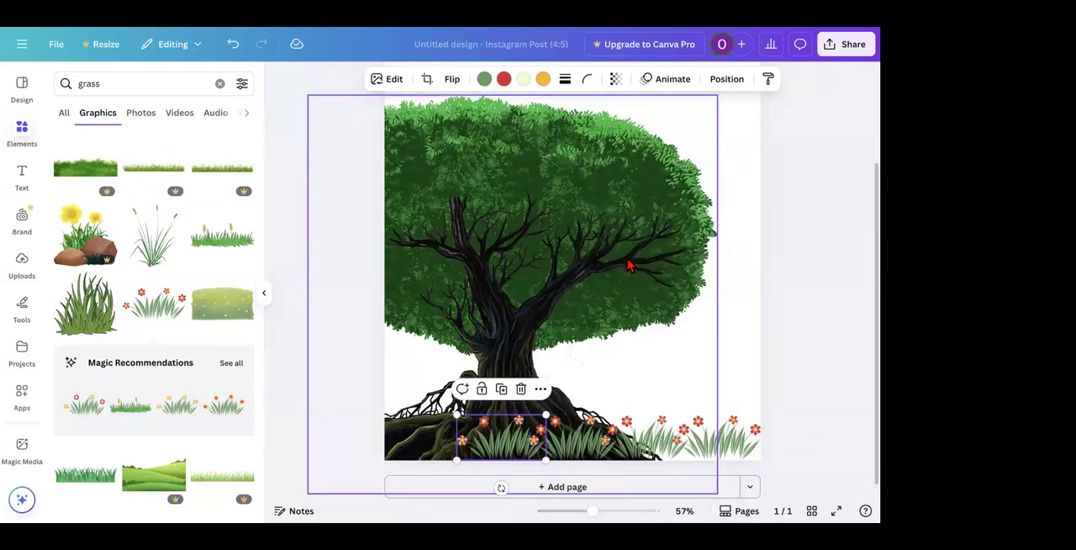
# Step: Add the tall green grass clump from the grass graphics and place it over the tree roots in the page's bottom-left corner
pyautogui.keyDown('ctrl'); pyautogui.scroll(-3, 501, 371); pyautogui.keyUp('ctrl')
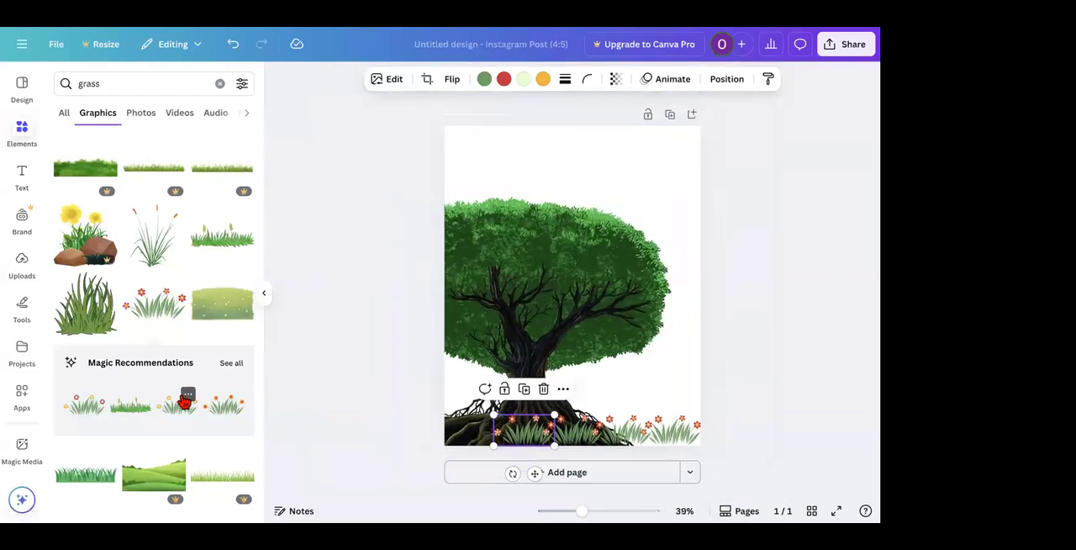
pyautogui.scroll(-3, 176, 386)
pyautogui.click(88, 181)
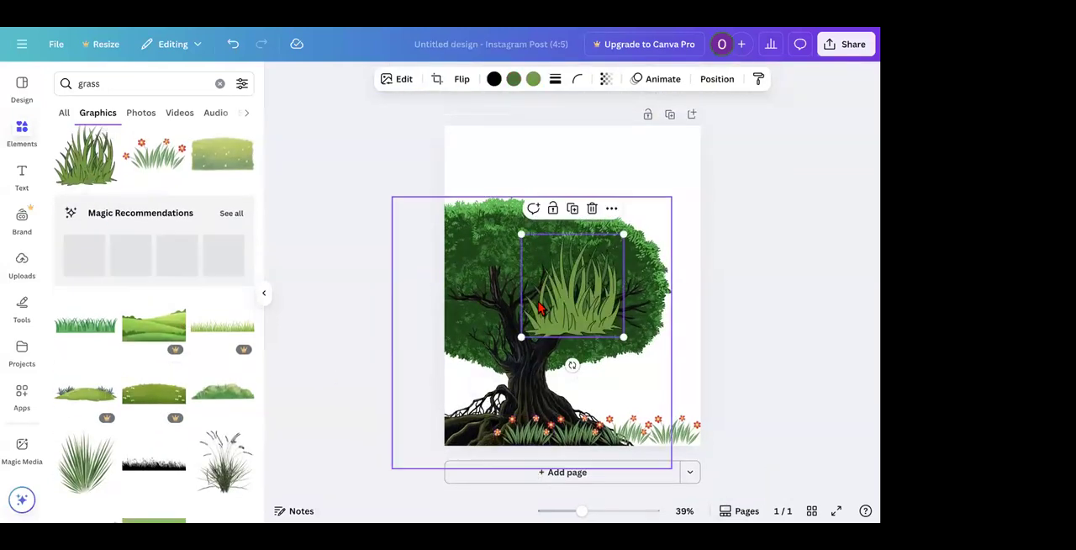
pyautogui.moveTo(568, 310); pyautogui.dragTo(461, 439)
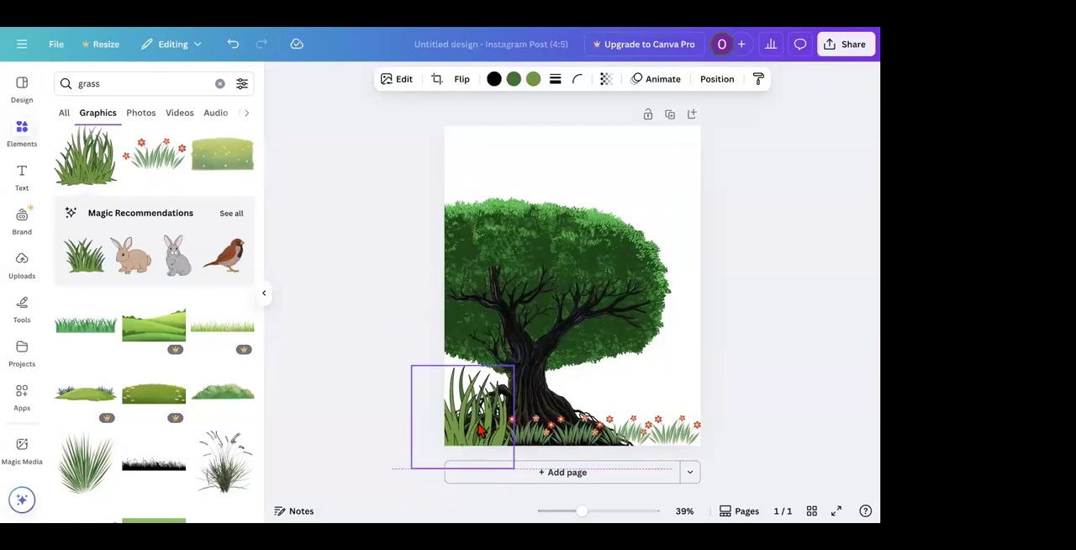
# Step: Search the graphics for "birds", add the black flock of flying birds, and shrink it into the sky at the page's upper right
pyautogui.click(176, 84)
pyautogui.doubleClick(176, 83)
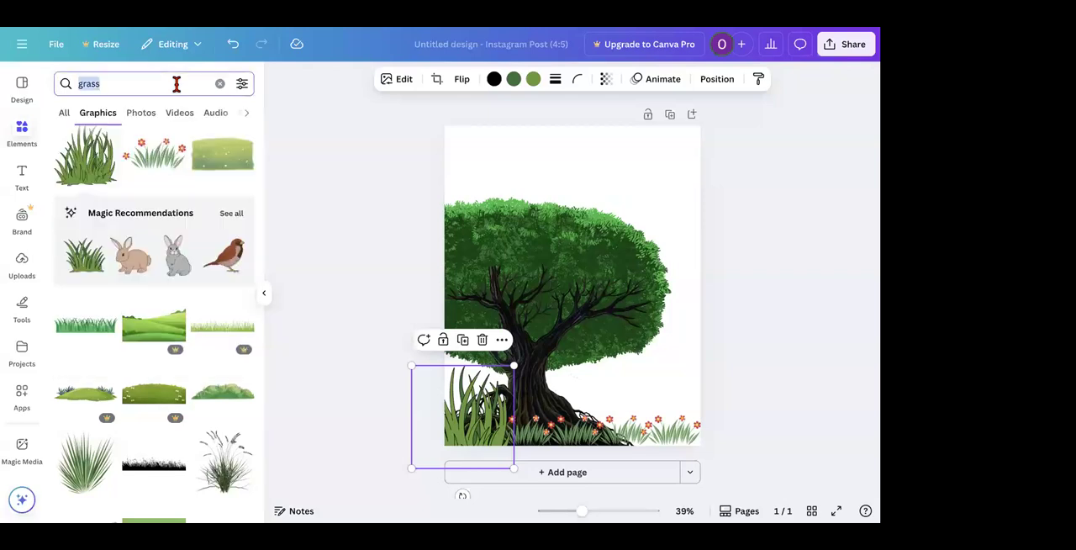
pyautogui.write('birds')
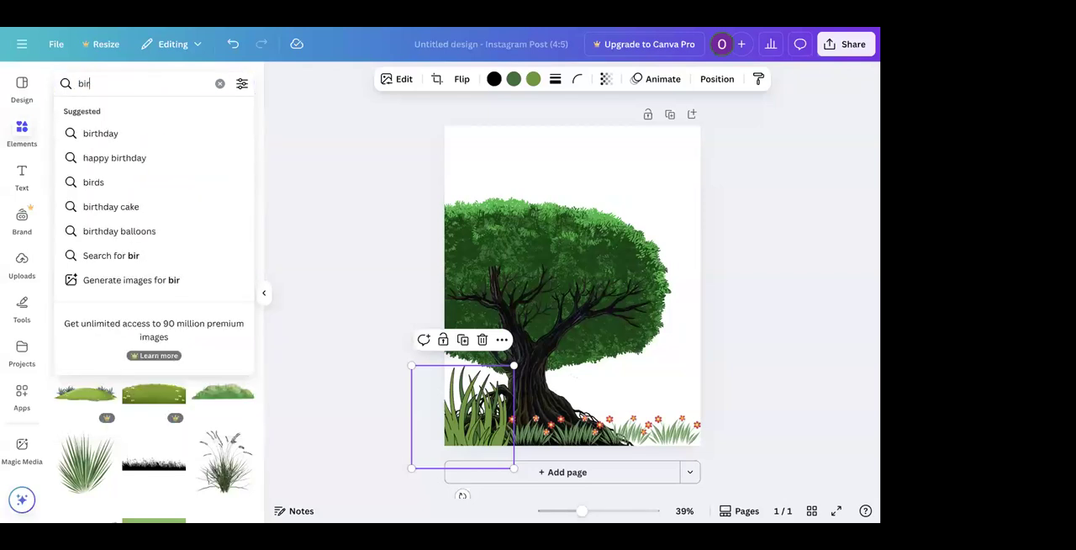
pyautogui.press('Return')
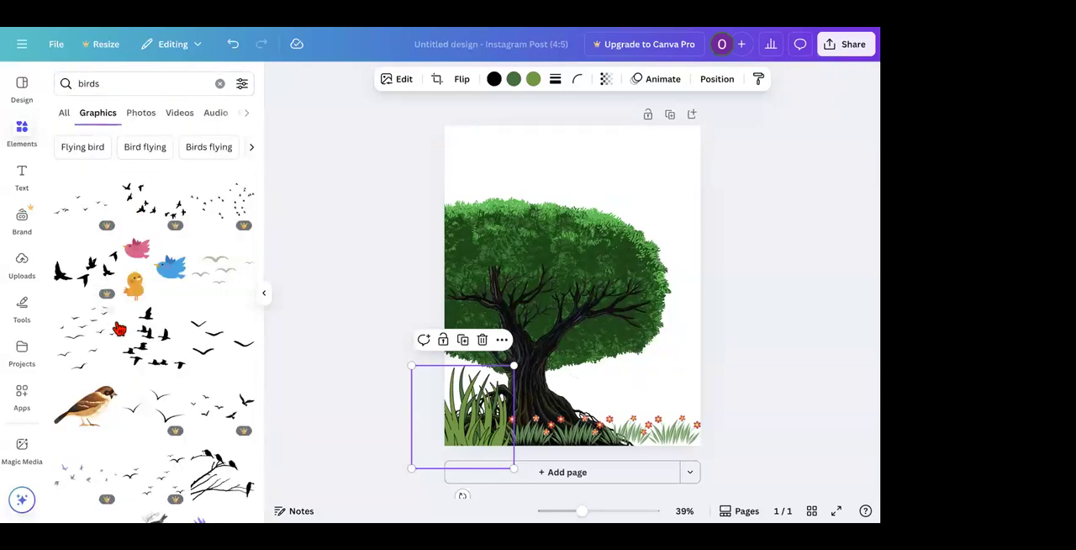
pyautogui.scroll(-1, 120, 329)
pyautogui.scroll(-1, 119, 329)
pyautogui.click(108, 180)
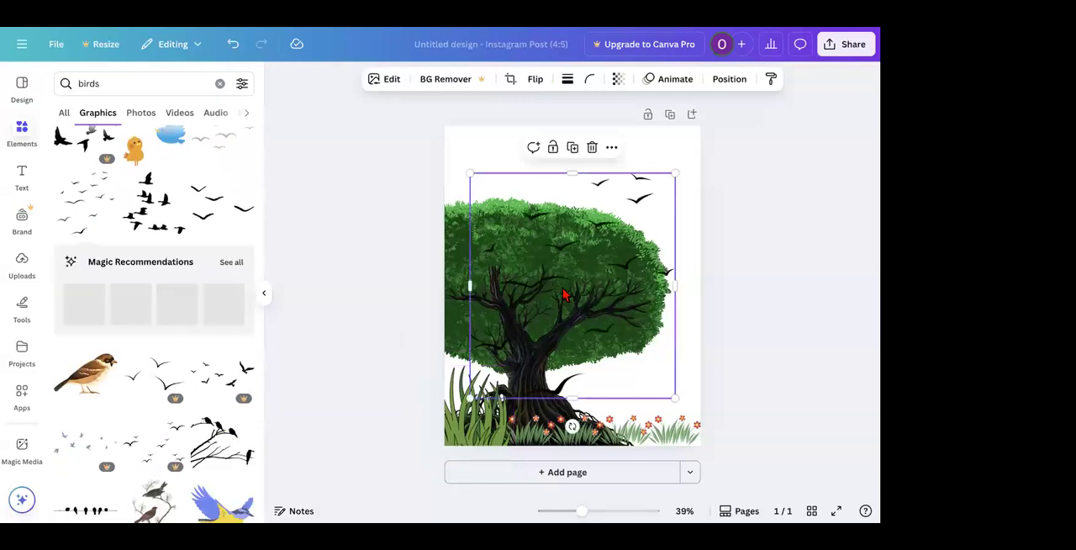
pyautogui.moveTo(469, 397); pyautogui.dragTo(554, 283)
pyautogui.moveTo(620, 181); pyautogui.dragTo(605, 146)
# Step: Search the graphics for "sun", add the free yellow spiky sun, and place it small in the page's top-left corner
pyautogui.click(118, 90)
pyautogui.write('sun')
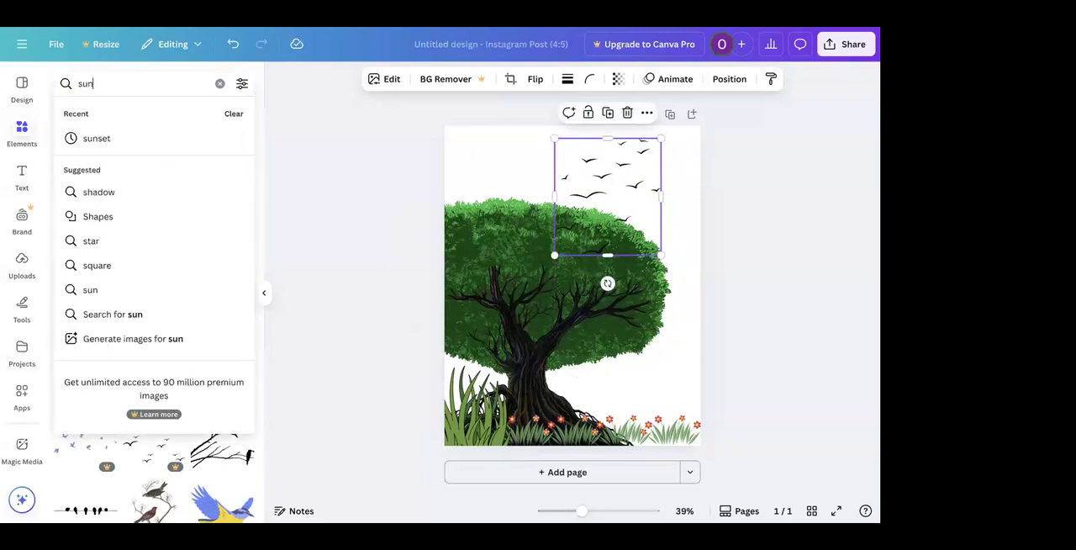
pyautogui.press('Return')
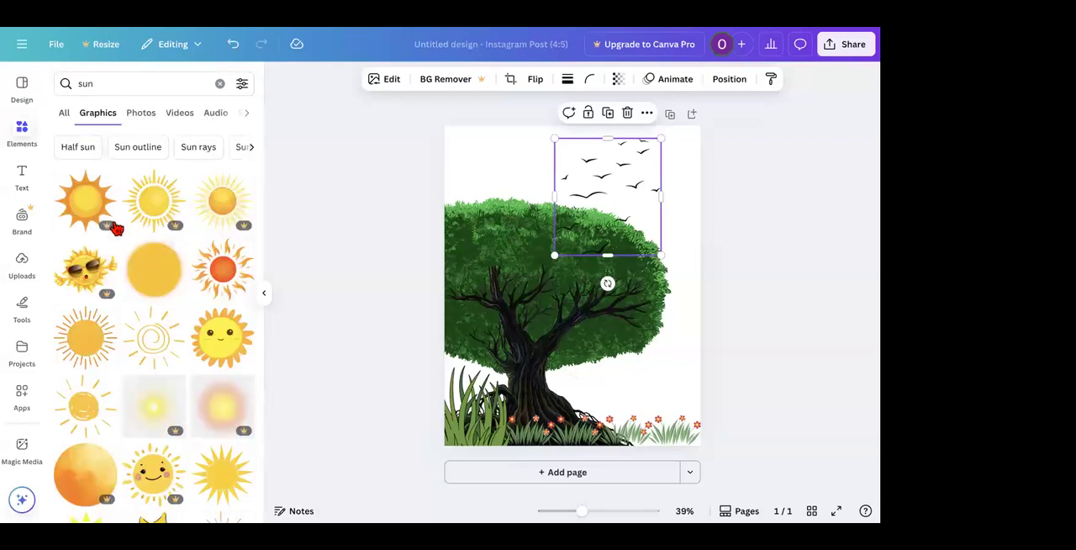
pyautogui.scroll(-2, 126, 360)
pyautogui.scroll(-5, 124, 360)
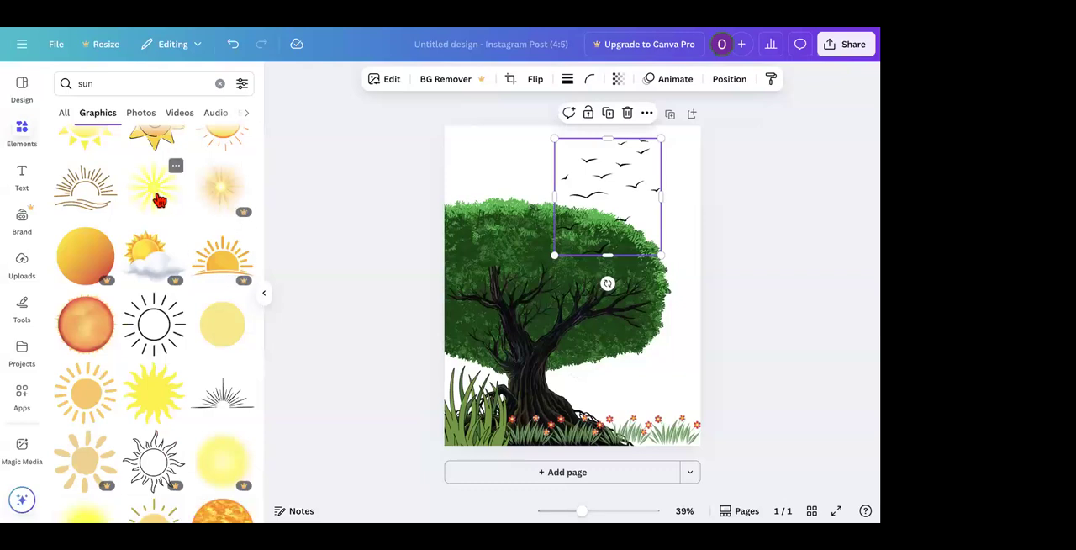
pyautogui.scroll(-2, 160, 200)
pyautogui.scroll(-1, 159, 201)
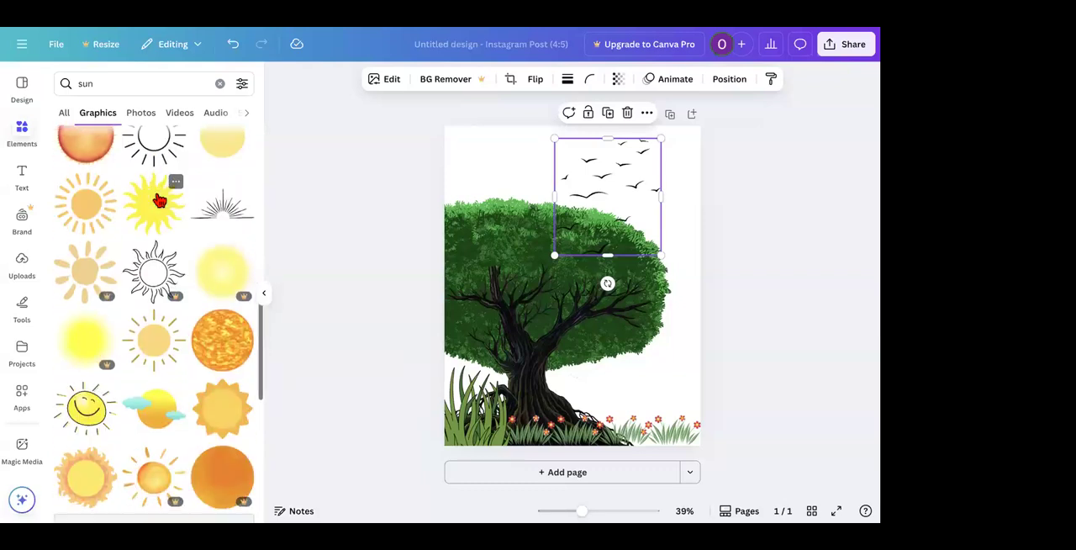
pyautogui.scroll(4, 160, 201)
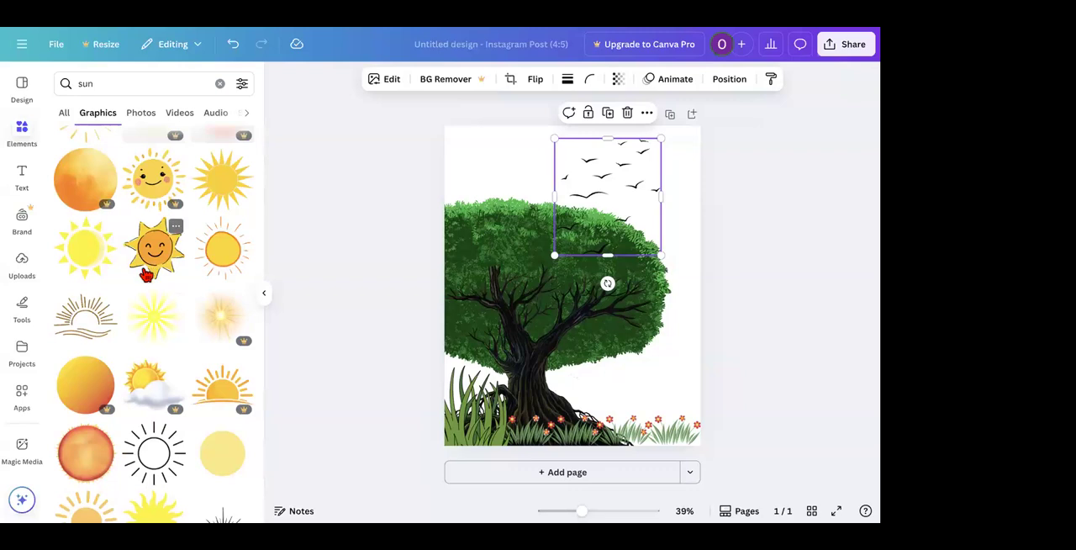
pyautogui.click(225, 172)
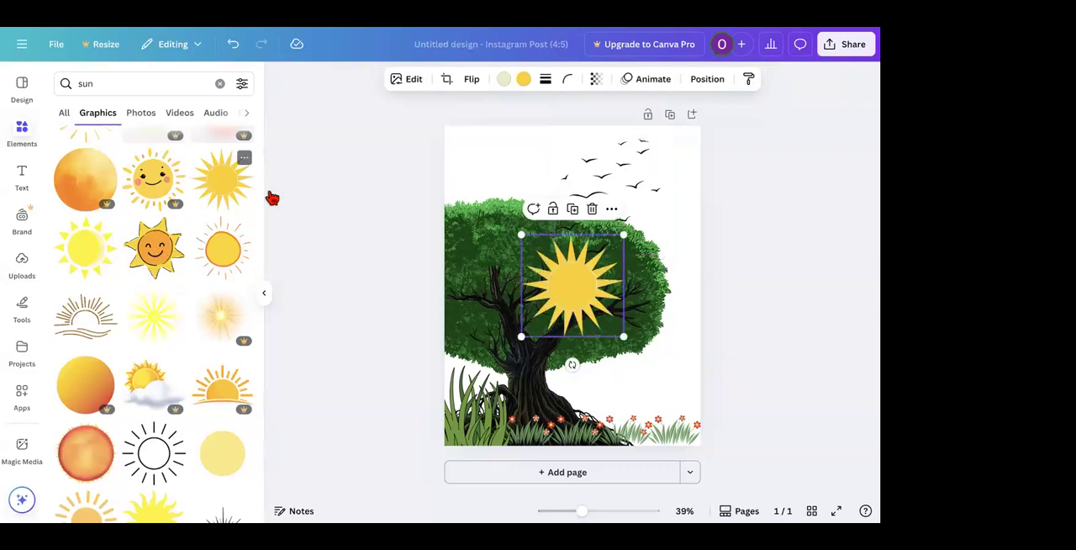
pyautogui.moveTo(591, 305); pyautogui.dragTo(480, 159)
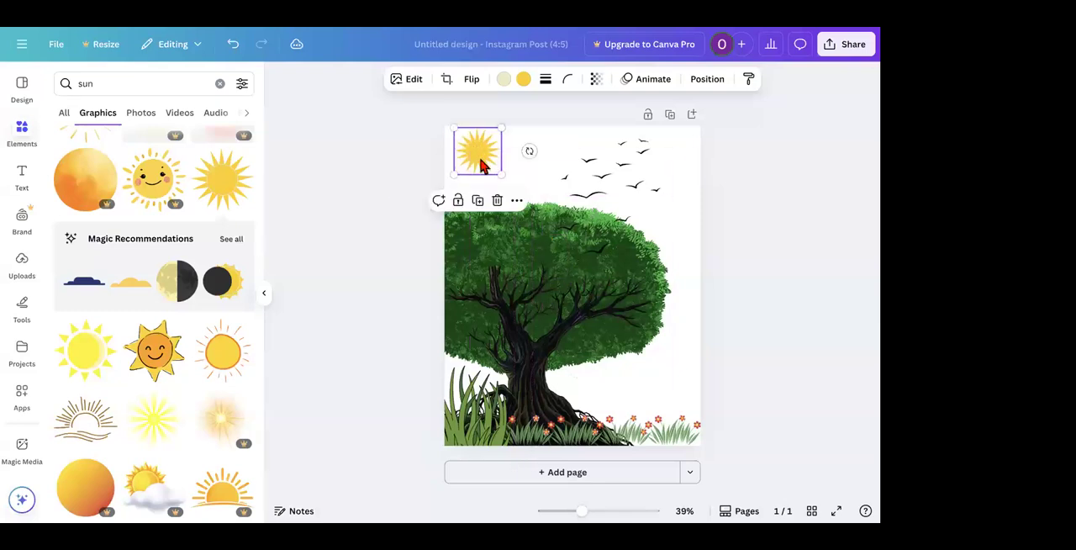
# Step: Search the graphics for "elephant", add the realistic elephant with raised trunk, and shrink it into the page's bottom-right area
pyautogui.click(116, 90)
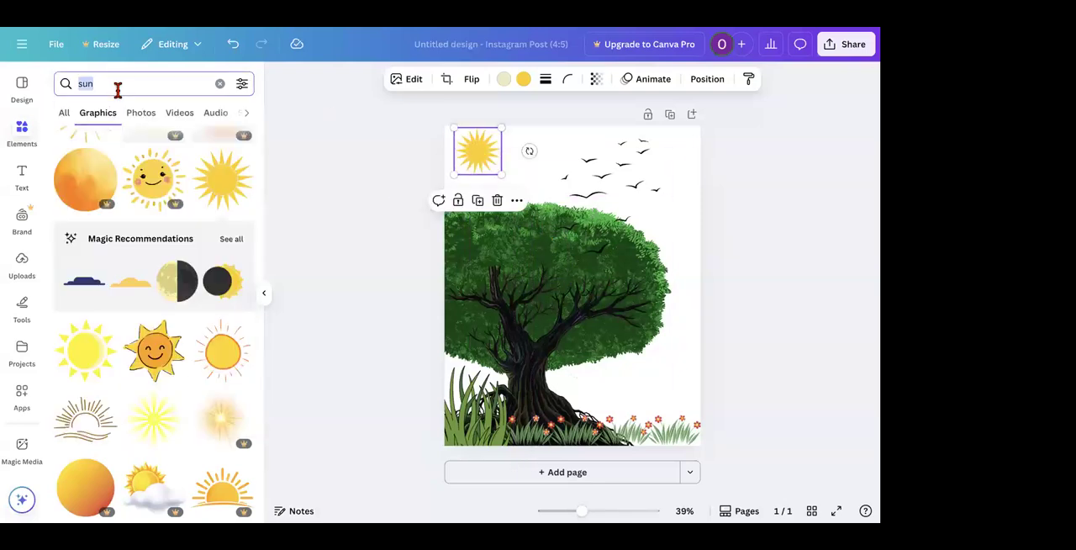
pyautogui.write('ele')
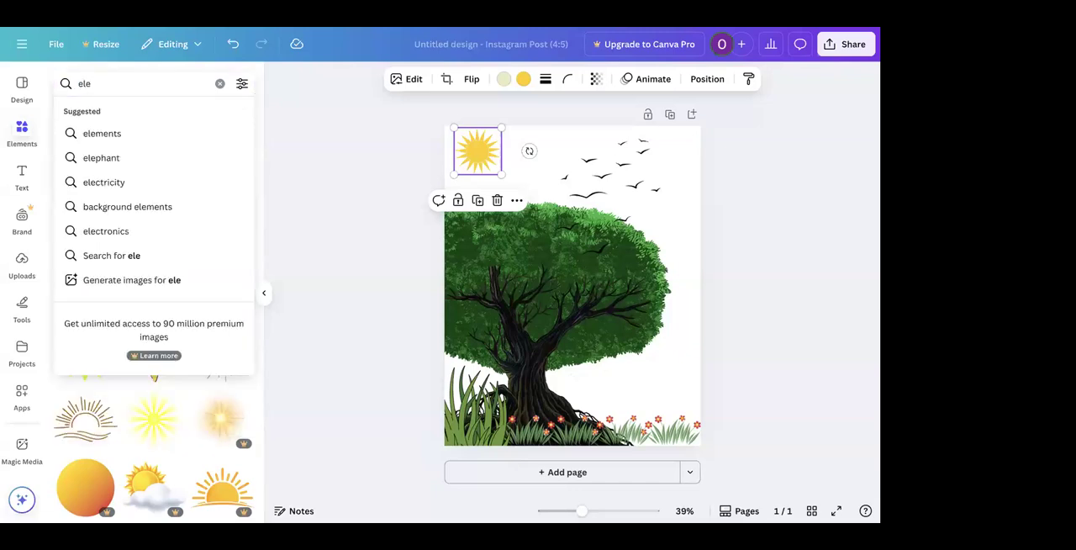
pyautogui.press('Down')
pyautogui.press('Down')
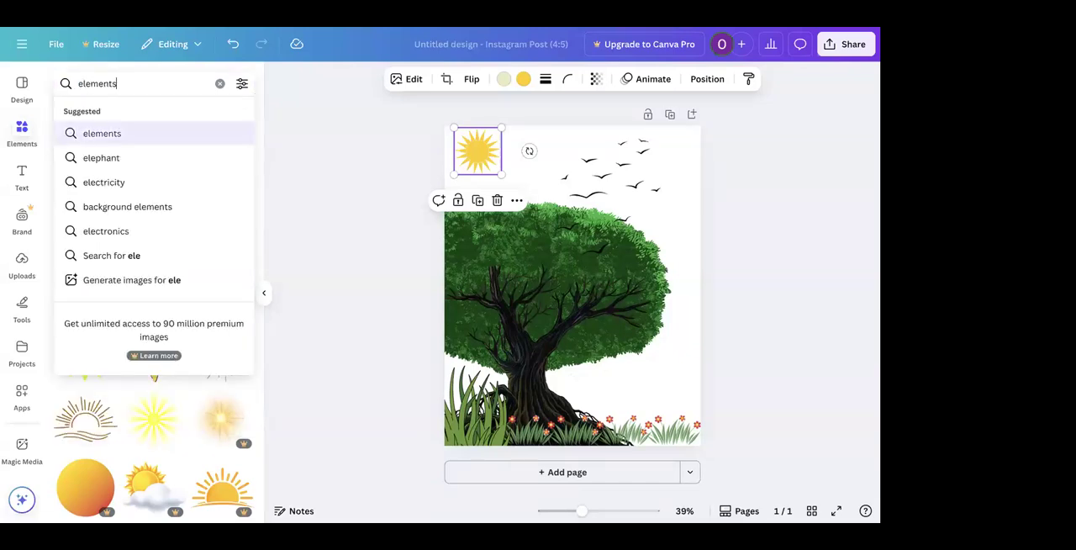
pyautogui.press('Return')
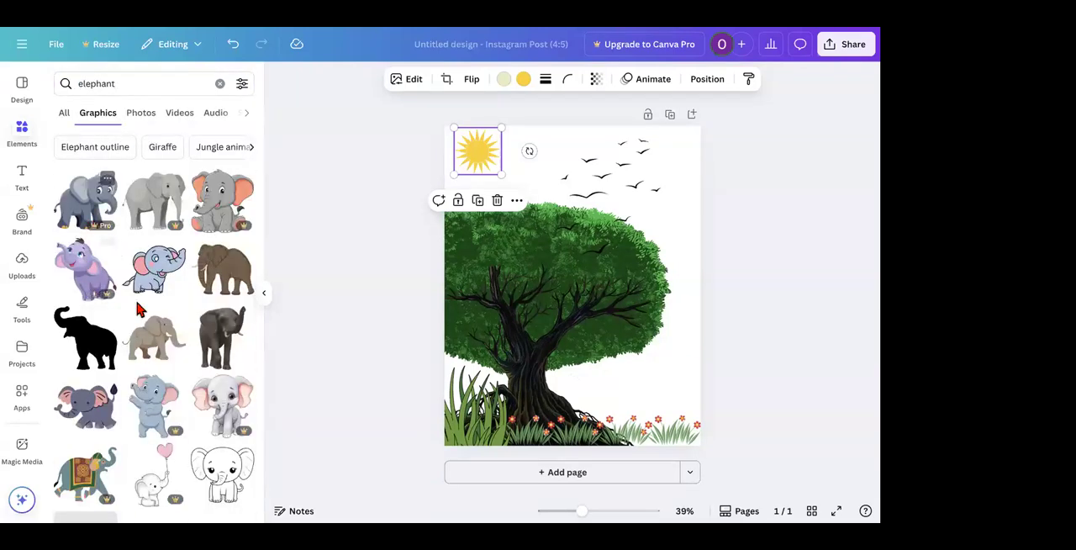
pyautogui.scroll(-1, 139, 310)
pyautogui.click(217, 282)
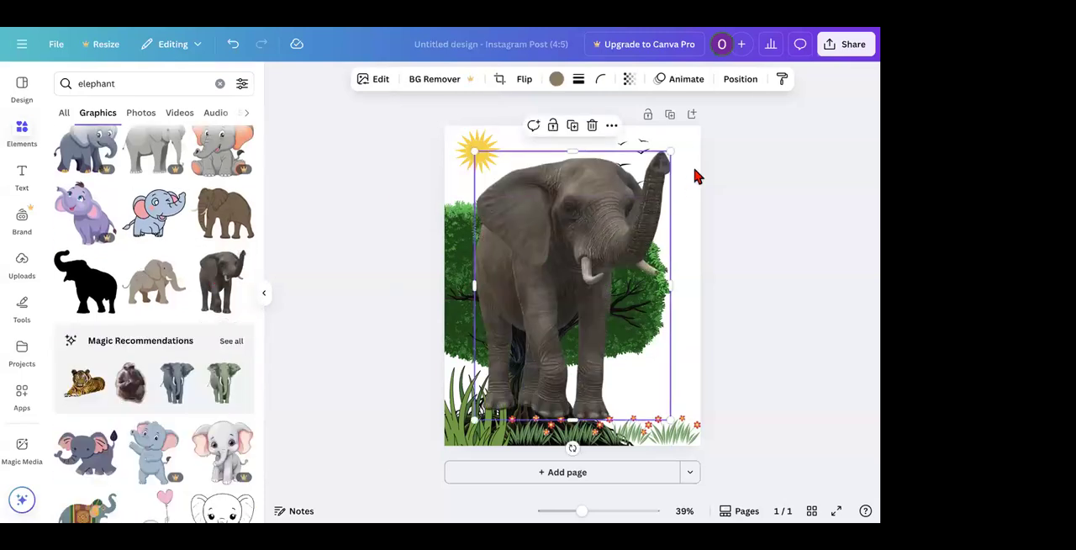
pyautogui.moveTo(669, 153); pyautogui.dragTo(671, 364)
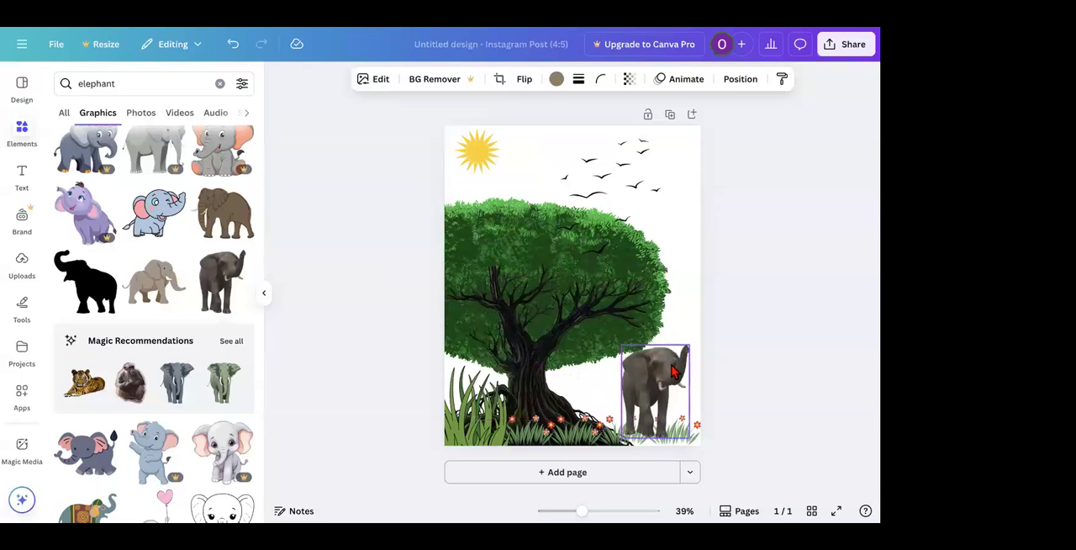
# Step: Flip the elephant horizontally so it faces the tree and lower it onto the page's bottom edge
pyautogui.rightClick(672, 370)
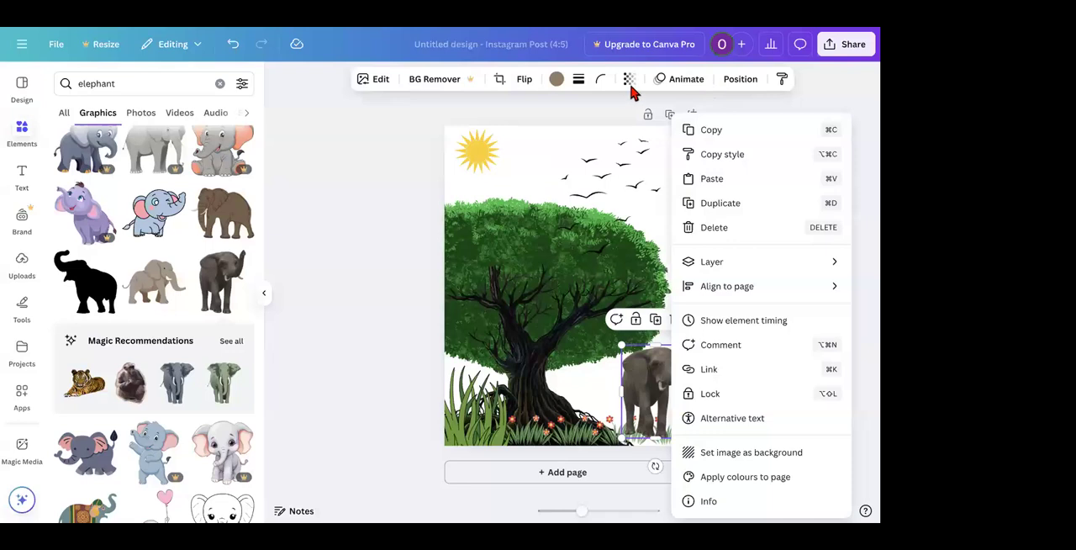
pyautogui.press('Escape')
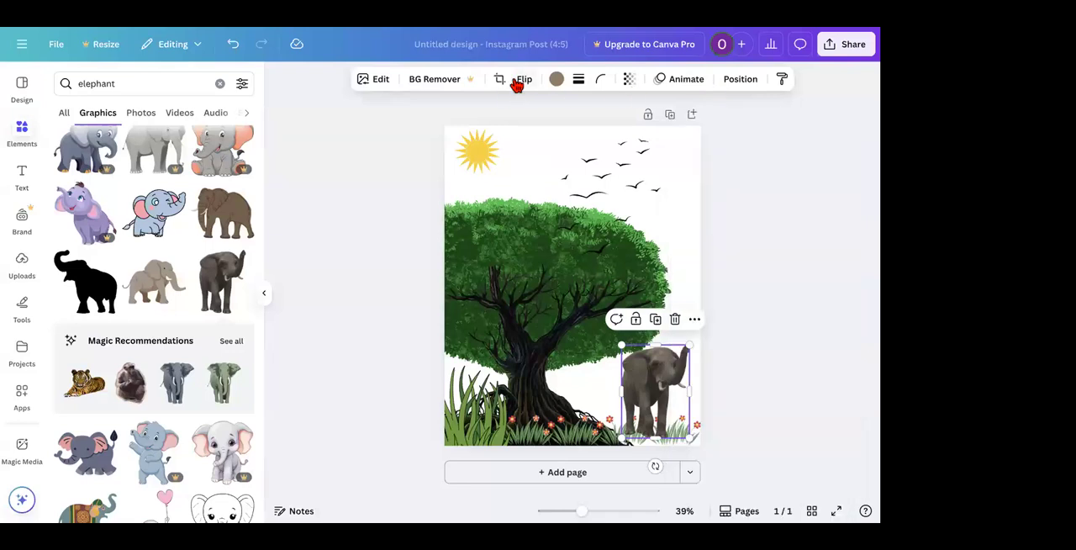
pyautogui.click(516, 85)
pyautogui.click(526, 112)
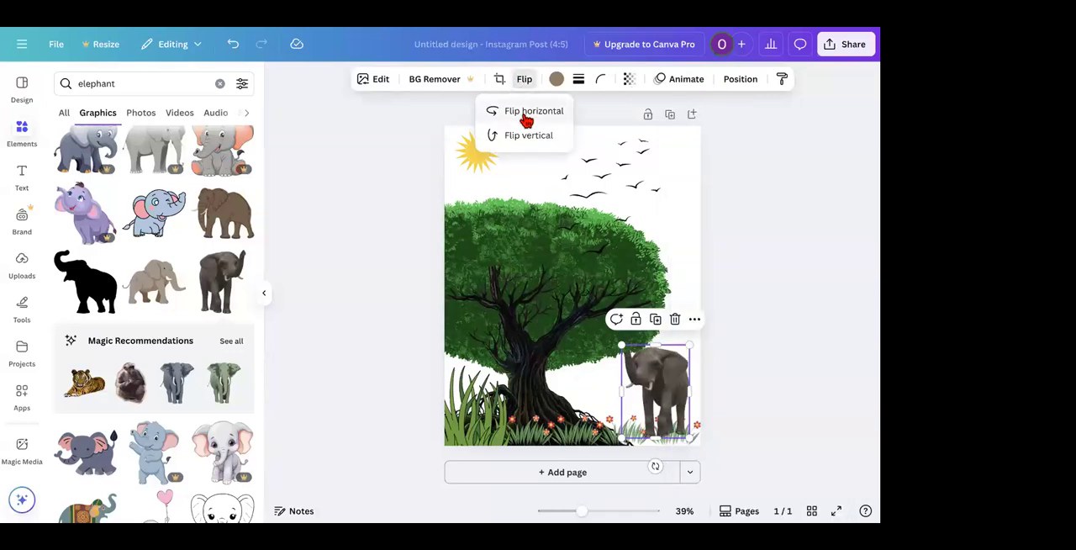
pyautogui.click(346, 323)
pyautogui.click(769, 379)
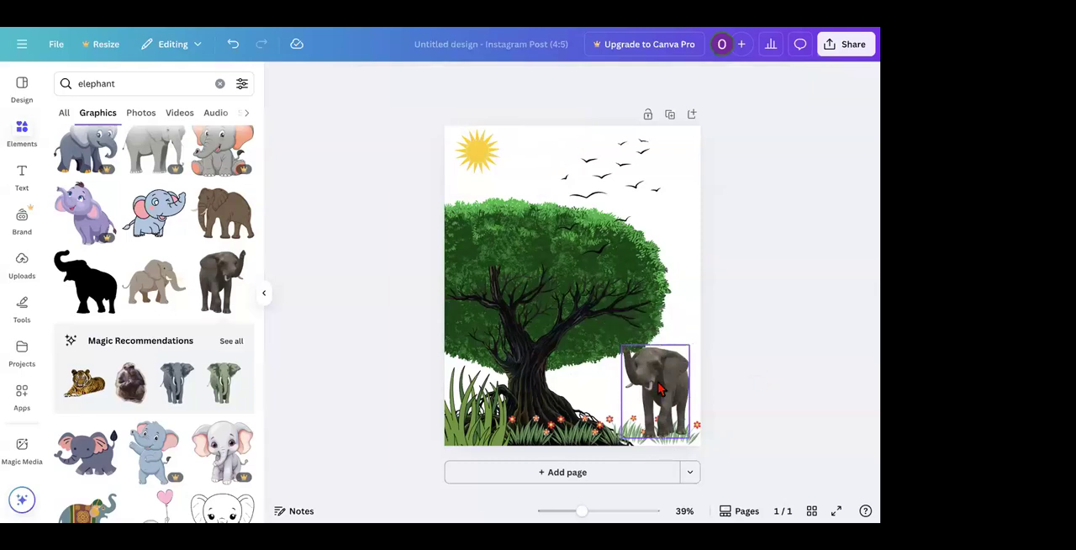
pyautogui.moveTo(660, 389); pyautogui.dragTo(660, 399)
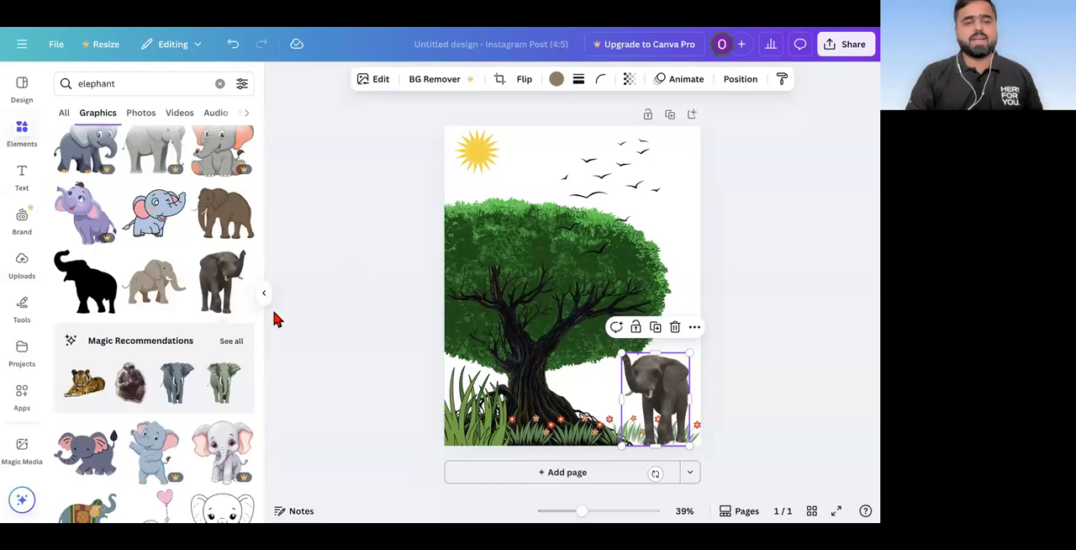
# Step: Add the blue-and-yellow parrot from the full list of magic recommendations and place it small on the tree's right-hand branches
pyautogui.click(232, 341)
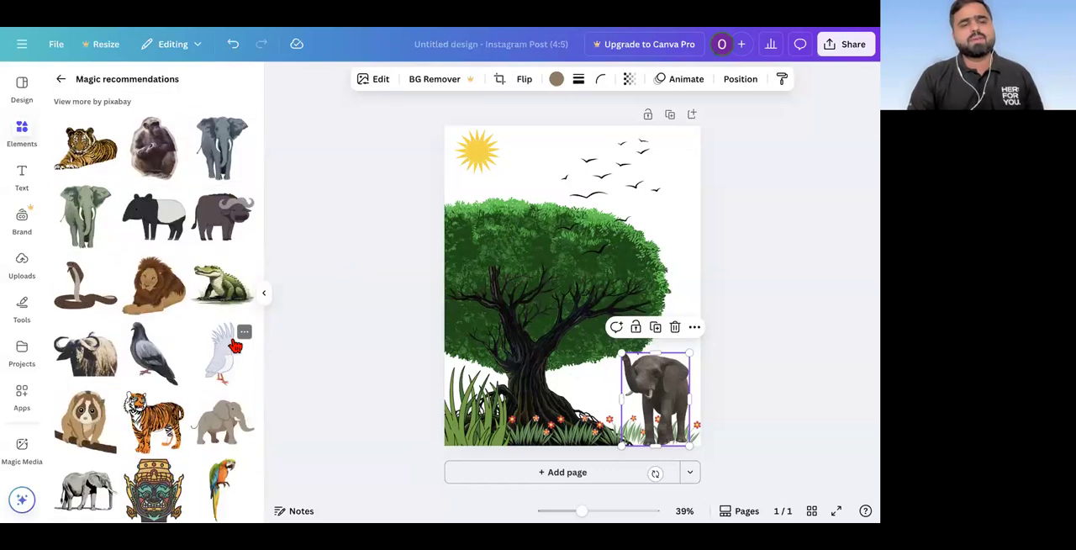
pyautogui.scroll(-3, 235, 346)
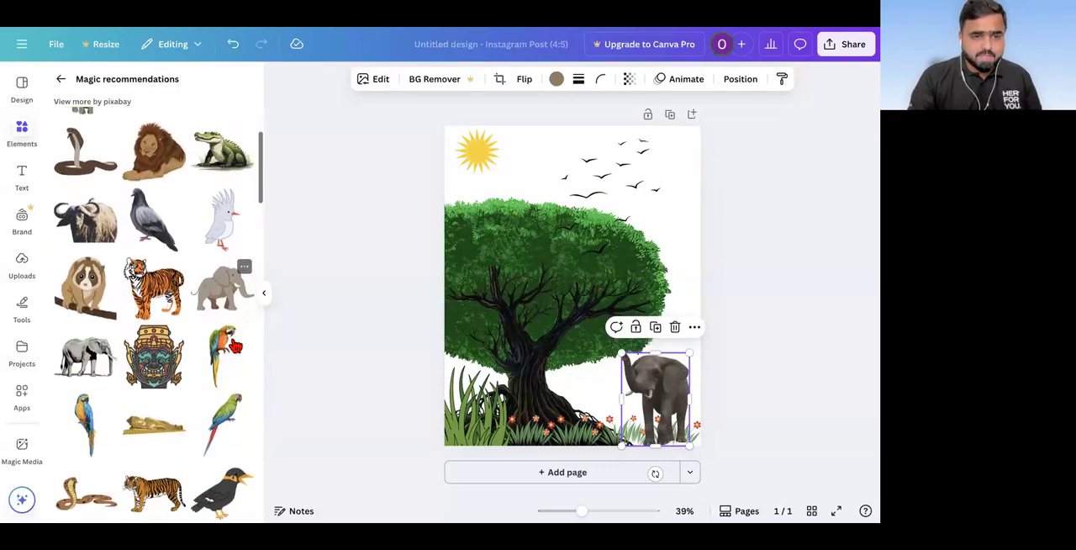
pyautogui.scroll(-1, 235, 345)
pyautogui.scroll(-2, 236, 346)
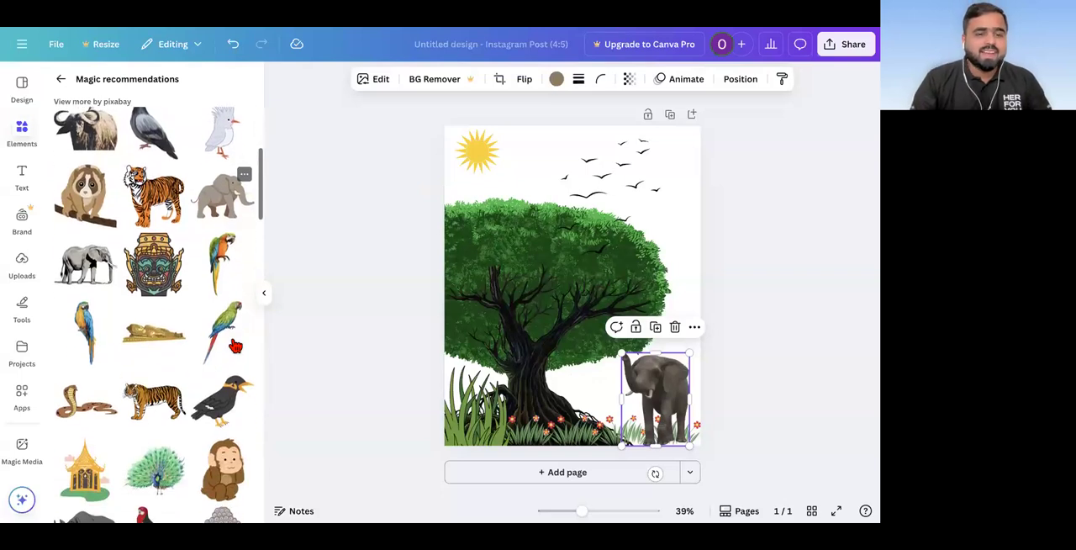
pyautogui.click(89, 328)
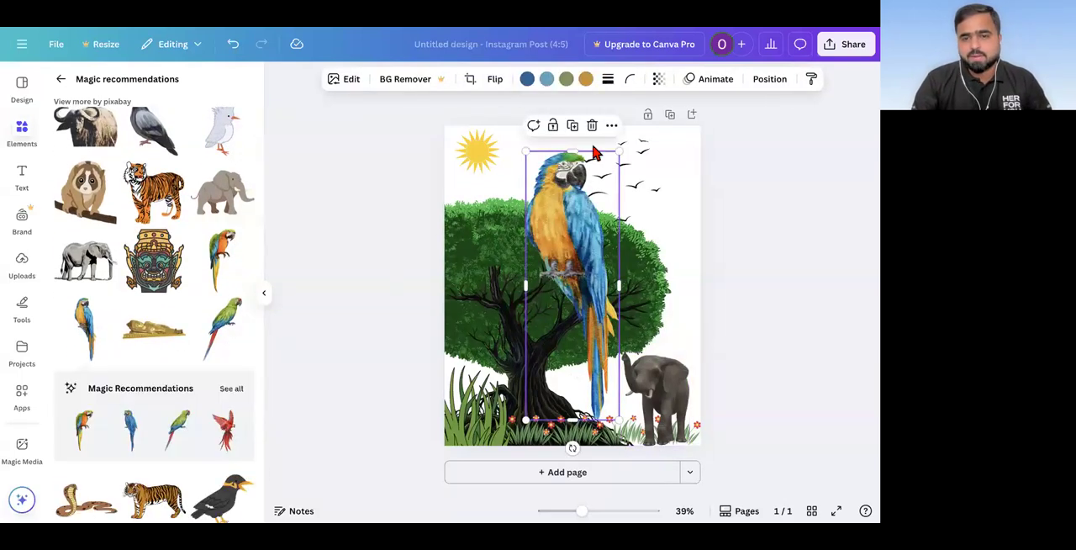
pyautogui.moveTo(619, 151); pyautogui.dragTo(534, 389)
pyautogui.moveTo(557, 332); pyautogui.dragTo(639, 296)
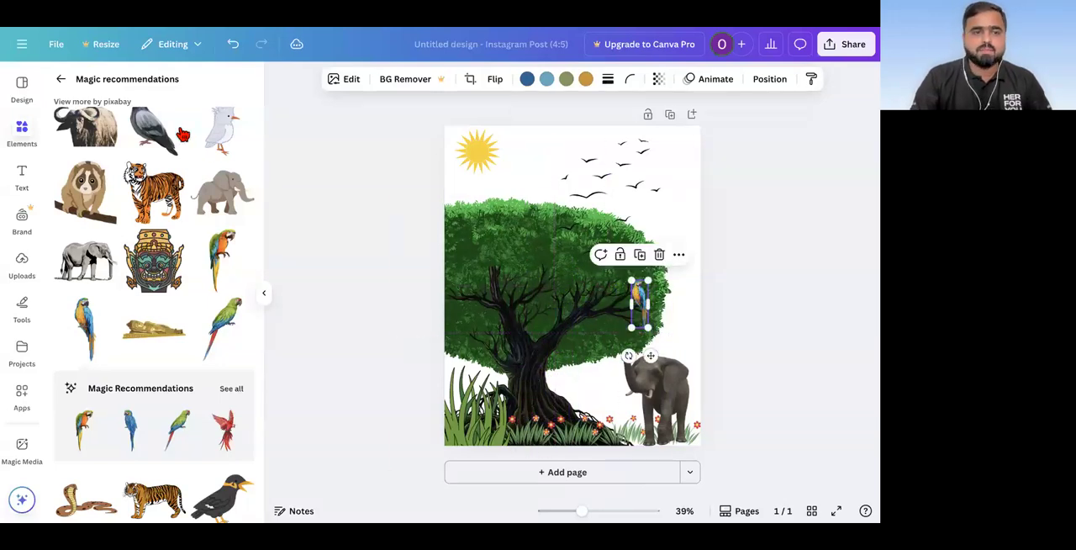
# Step: Add the sitting brown monkey from the magic recommendations and place it small where the tree's trunk meets the branches
pyautogui.scroll(-3, 179, 363)
pyautogui.scroll(-5, 179, 364)
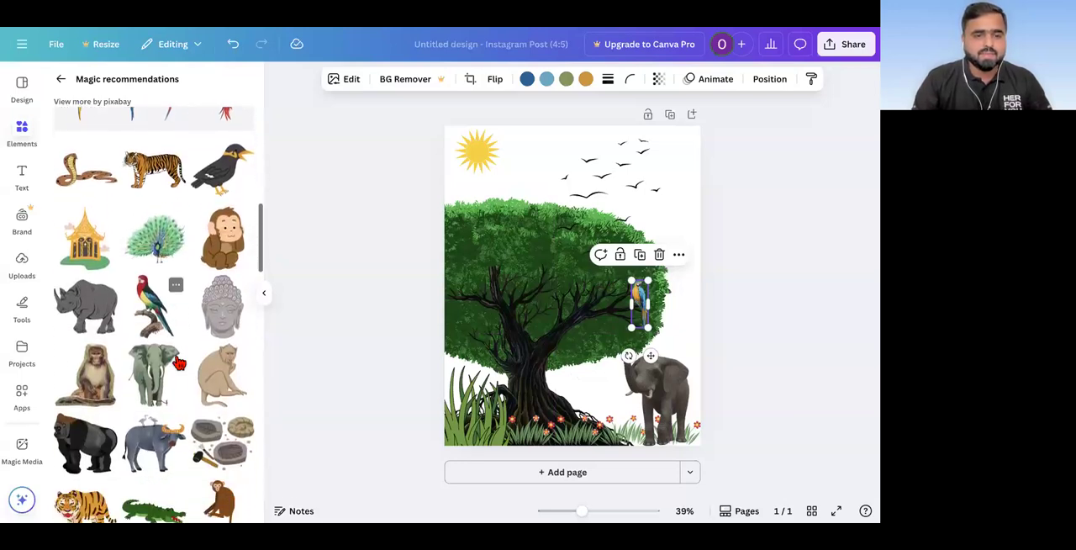
pyautogui.scroll(-3, 152, 349)
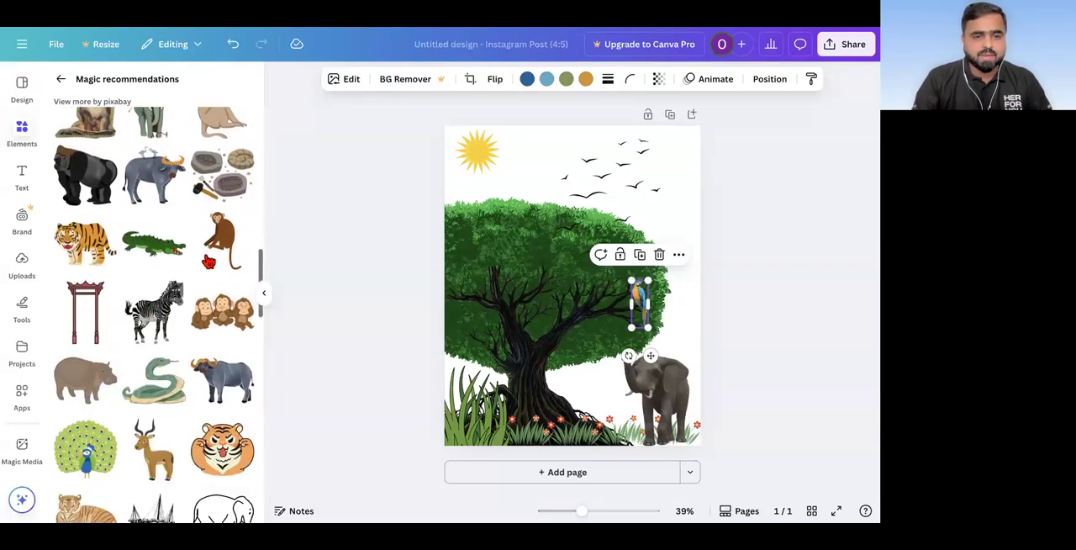
pyautogui.click(213, 244)
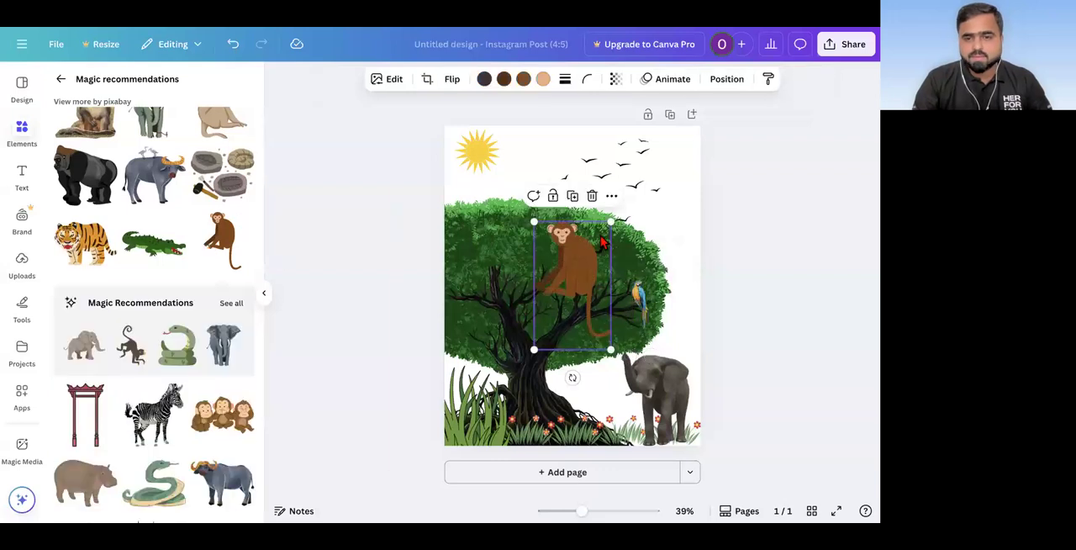
pyautogui.moveTo(609, 222); pyautogui.dragTo(498, 321)
pyautogui.click(498, 317)
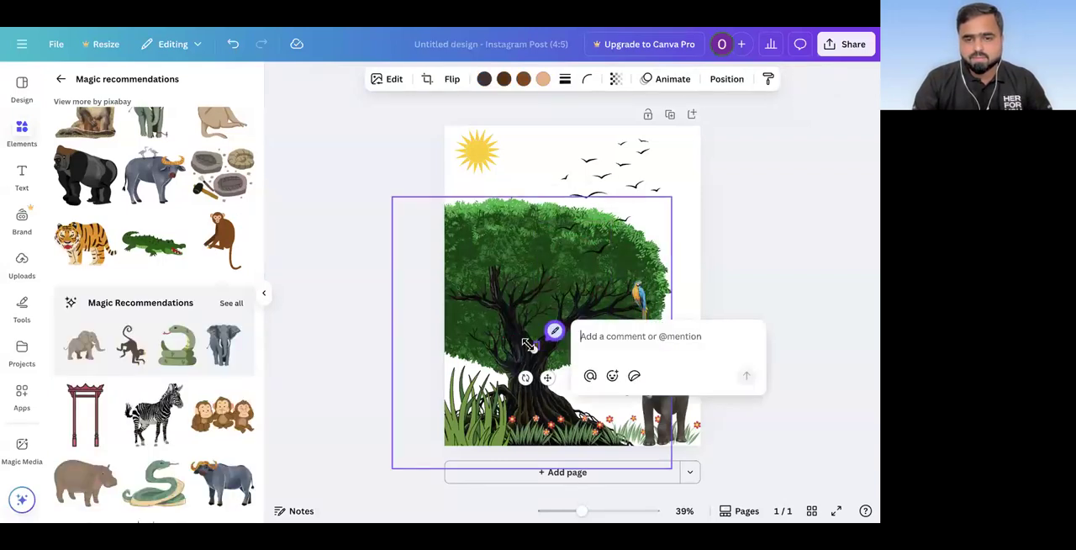
pyautogui.moveTo(531, 349)
pyautogui.mouseDown()
pyautogui.moveTo(516, 380)
pyautogui.moveTo(539, 357)
pyautogui.moveTo(539, 337)
pyautogui.mouseUp()
pyautogui.click(382, 258)
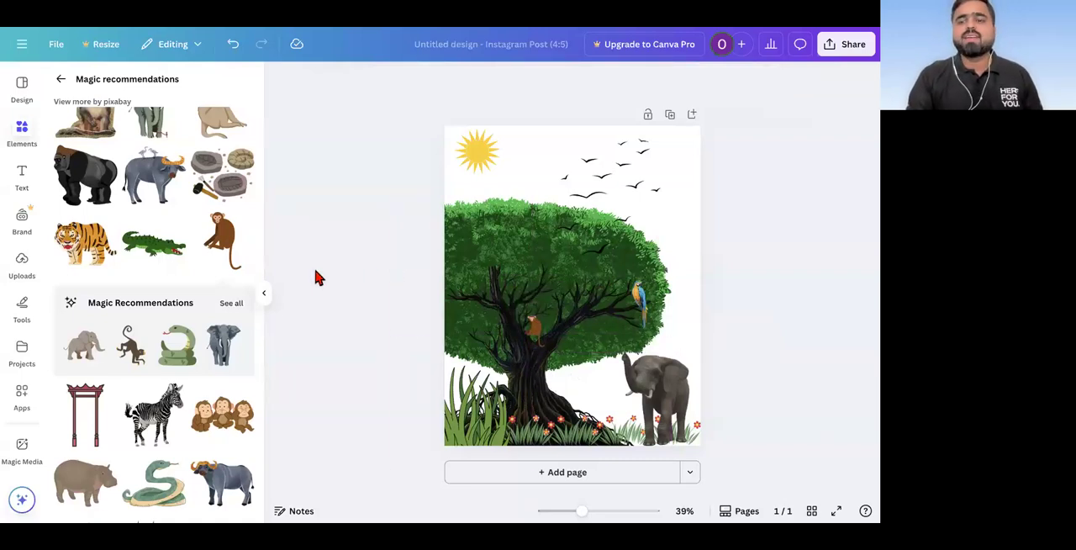
# Step: Select every graphic of the nature scene and delete them all to leave a blank page
pyautogui.scroll(-2, 317, 273)
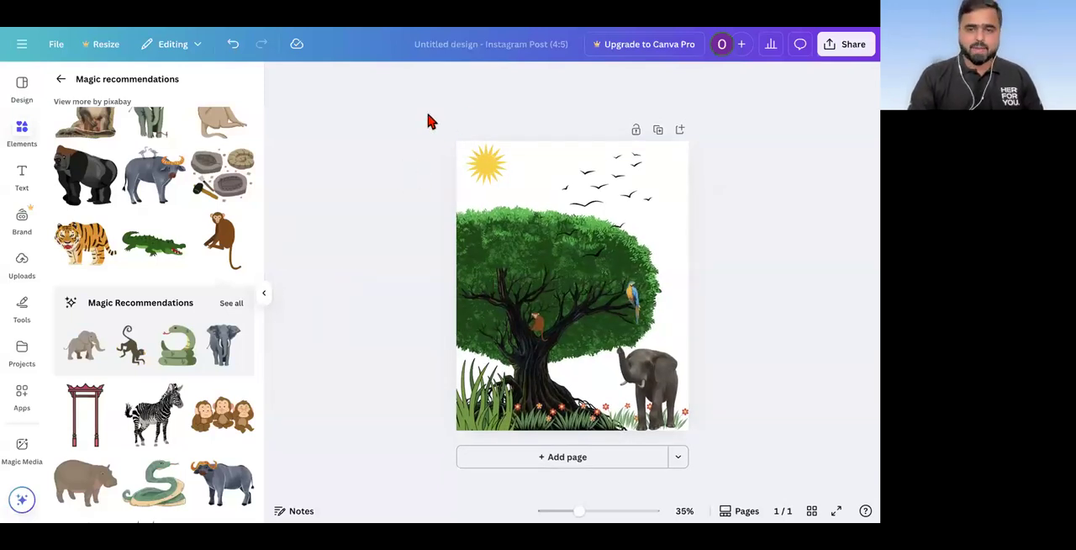
pyautogui.moveTo(428, 114); pyautogui.dragTo(680, 438)
pyautogui.press('Delete')
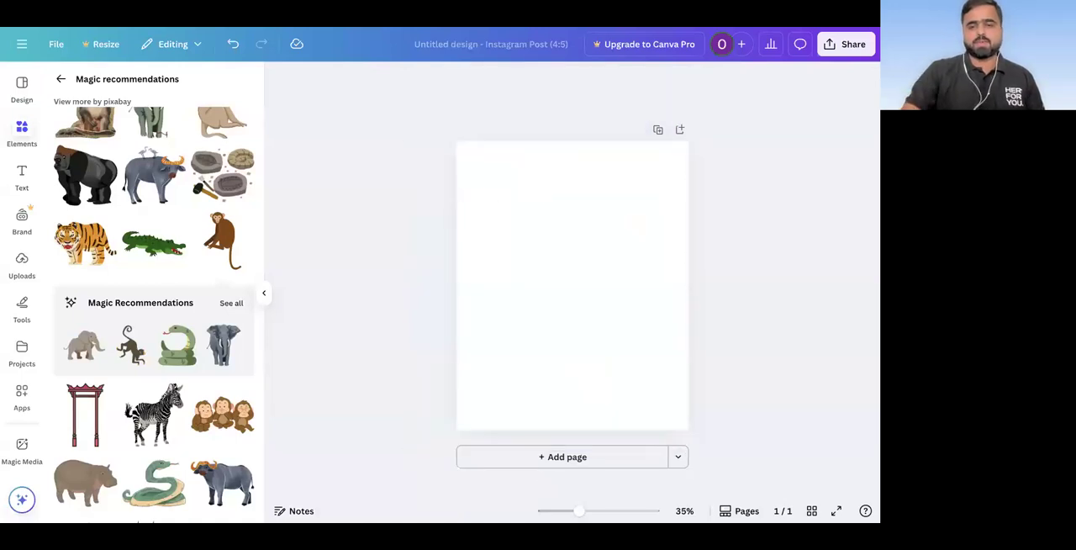
# Step: Leave the magic recommendations and search the graphics for "car"
pyautogui.scroll(3, 130, 200)
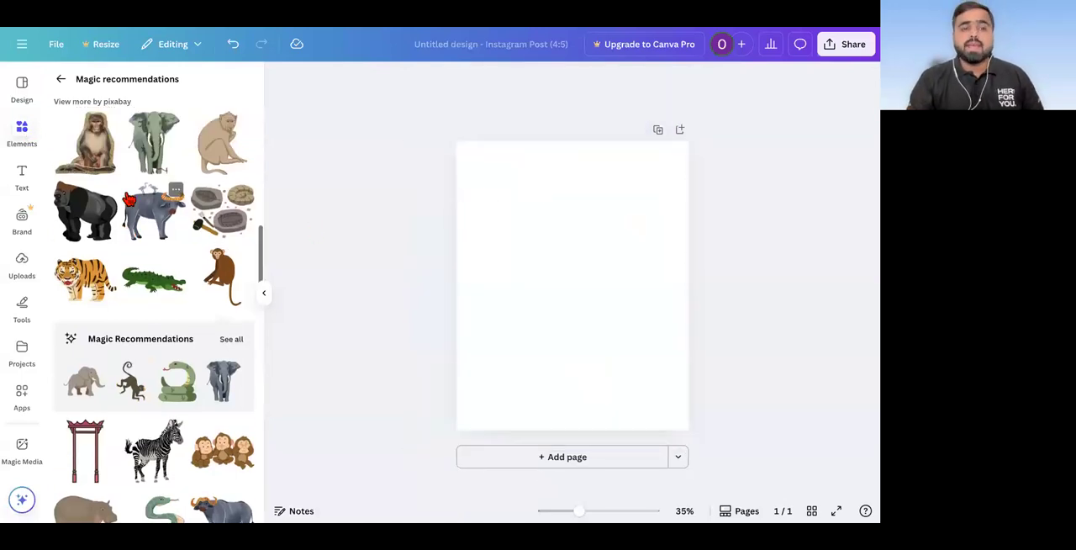
pyautogui.click(61, 79)
pyautogui.click(131, 83)
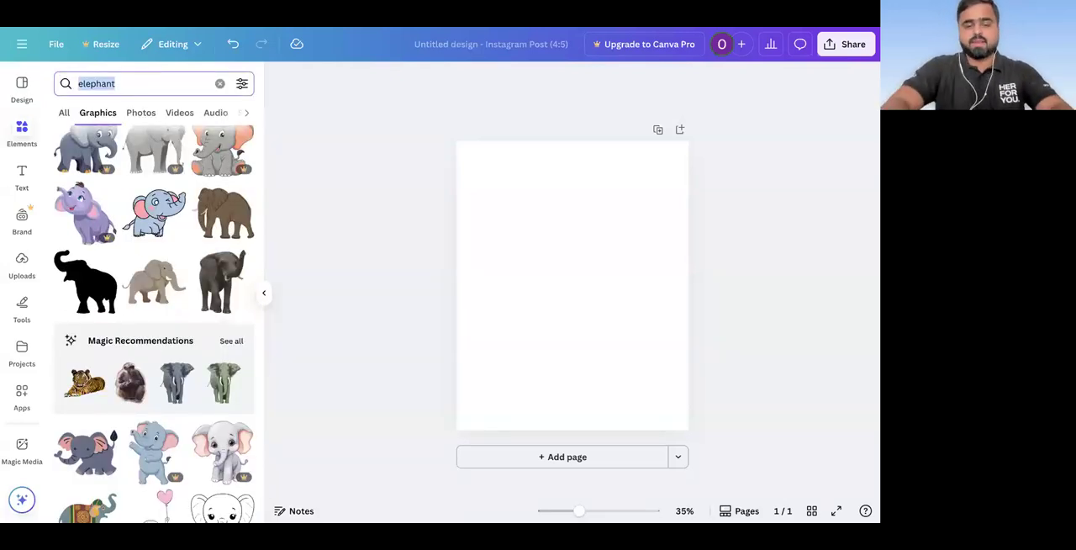
pyautogui.write('car')
pyautogui.press('Return')
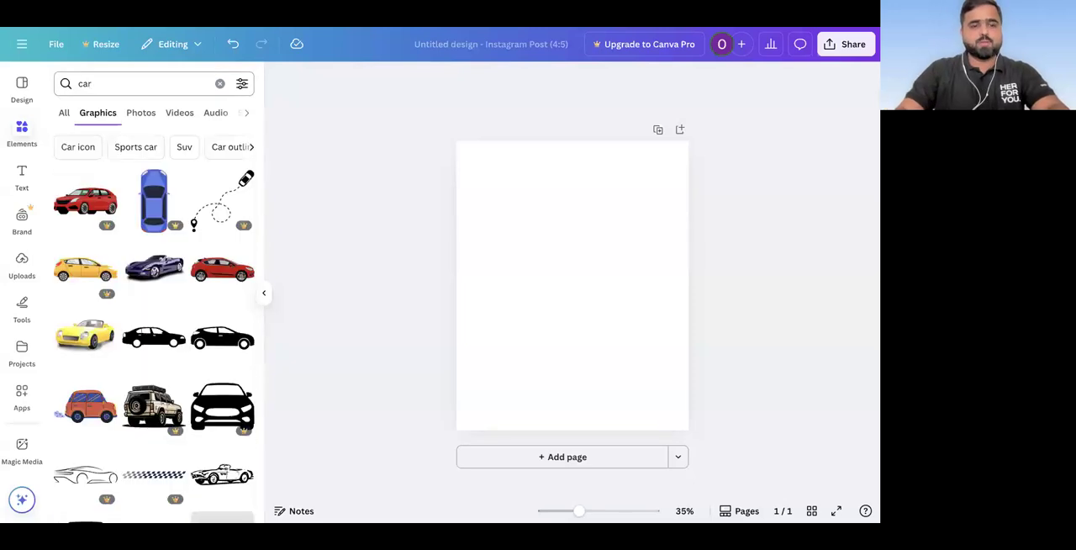
# Step: Search the graphics for "business owner"
pyautogui.click(572, 286)
pyautogui.click(108, 83)
pyautogui.write('business owner')
pyautogui.press('Return')
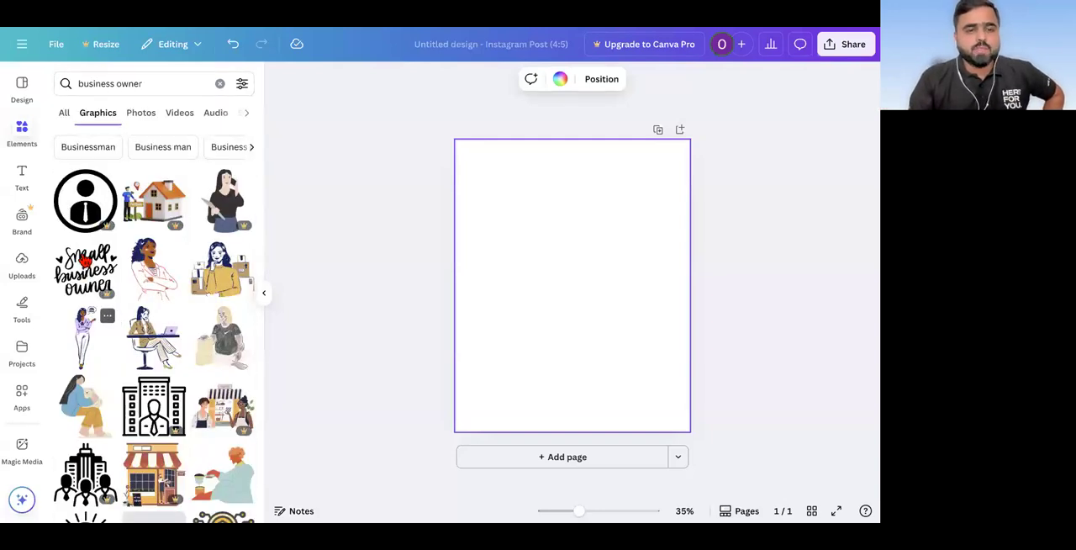
# Step: Add the graphic of the woman presenting charts with coins and enlarge it in the page's bottom-right corner
pyautogui.scroll(-4, 105, 340)
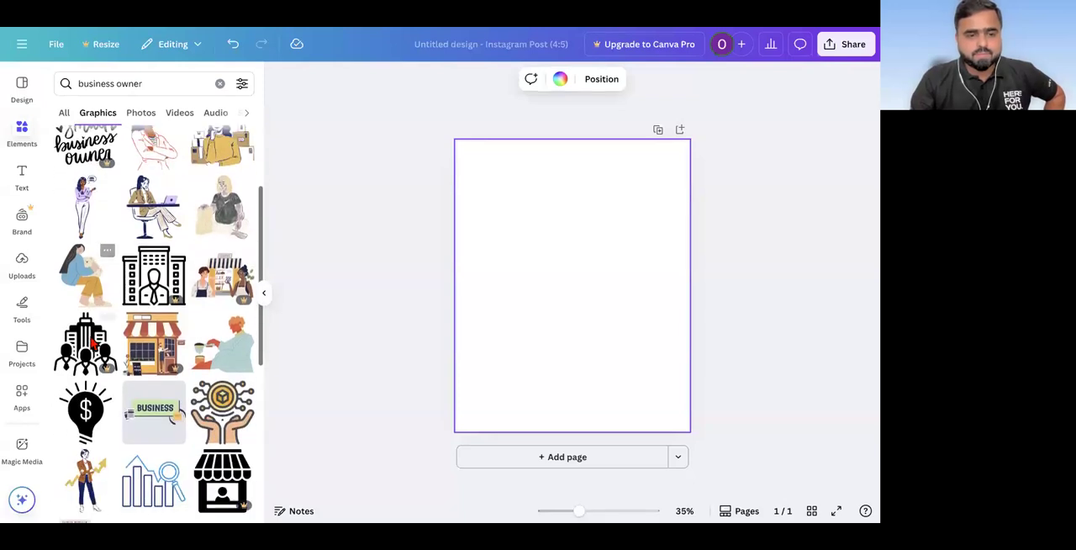
pyautogui.scroll(-8, 115, 320)
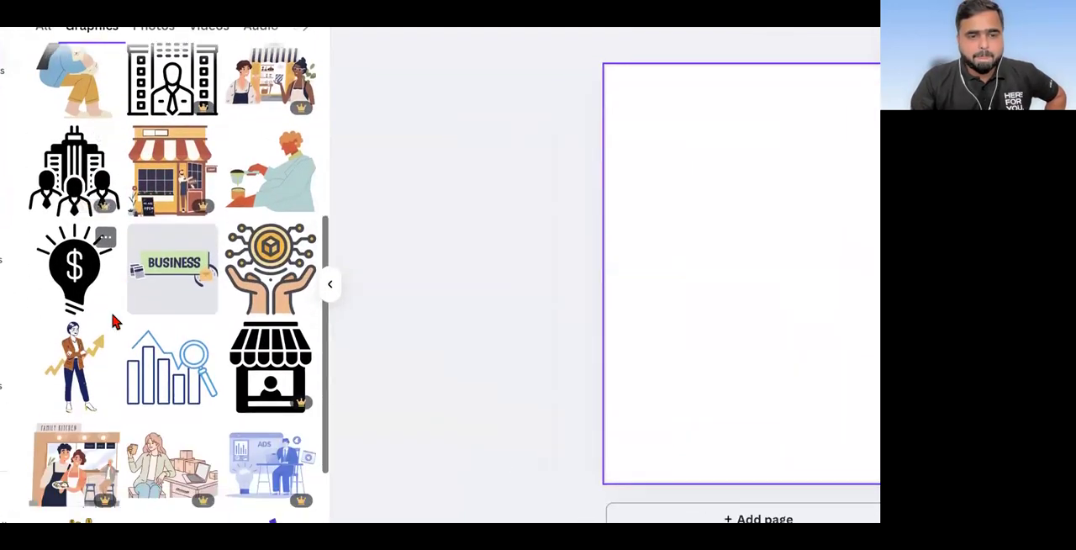
pyautogui.click(88, 225)
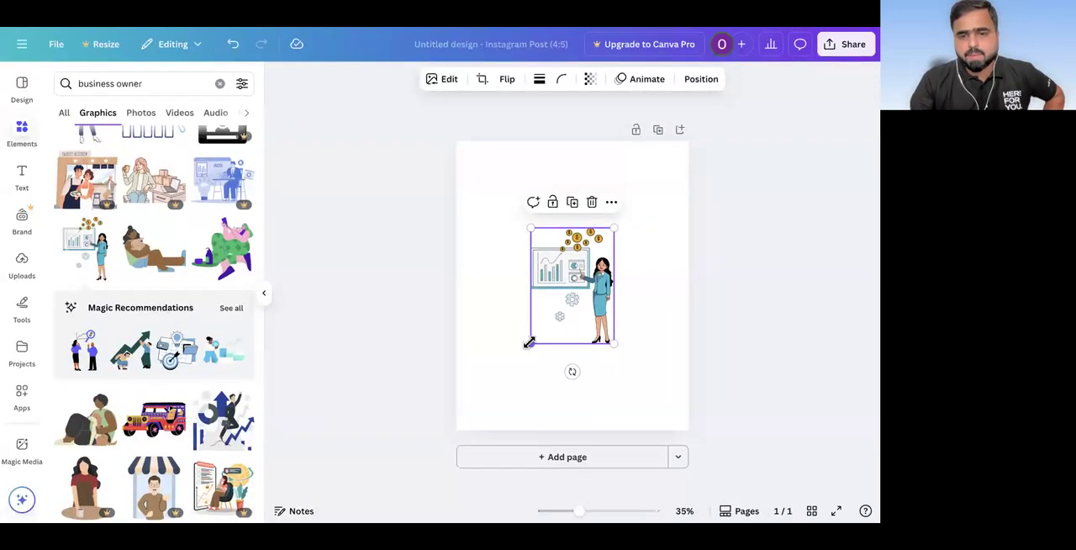
pyautogui.moveTo(529, 342); pyautogui.dragTo(485, 415)
pyautogui.moveTo(564, 347); pyautogui.dragTo(637, 373)
# Step: Search the graphics for "import export" and delete the presenting woman from the page
pyautogui.click(150, 87)
pyautogui.tripleClick(150, 87)
pyautogui.write('im')
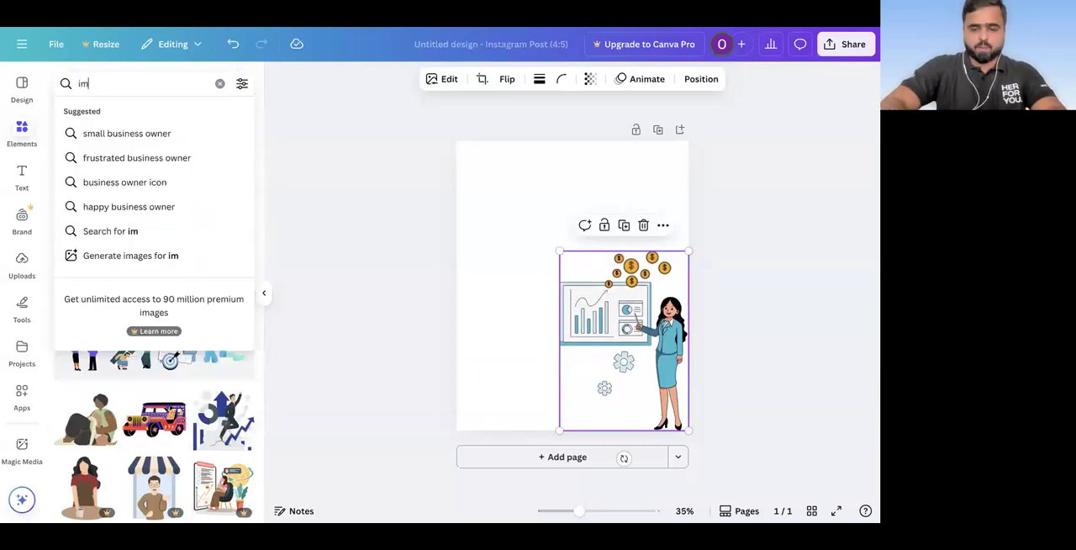
pyautogui.write('port expor')
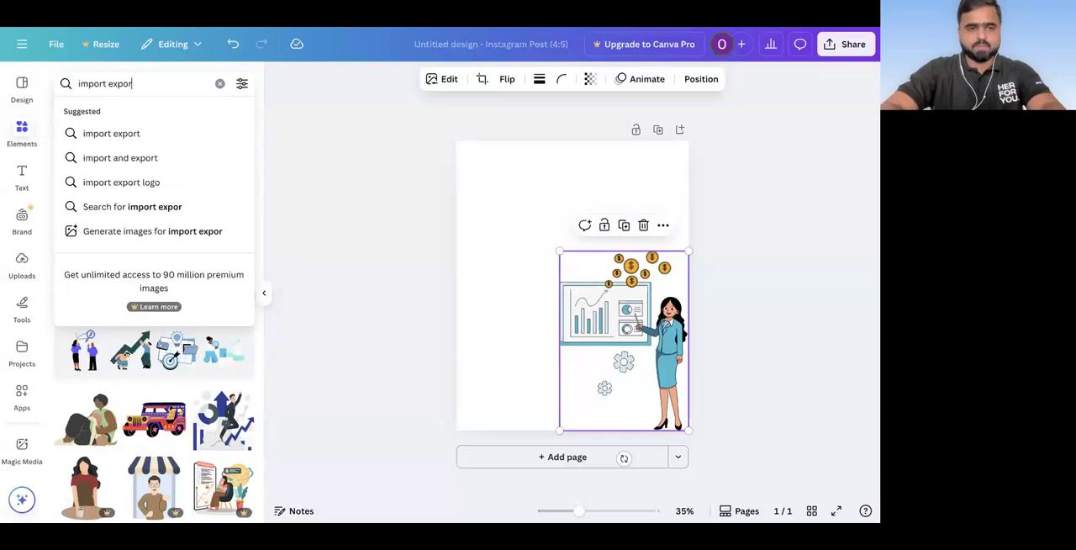
pyautogui.write('t')
pyautogui.press('Return')
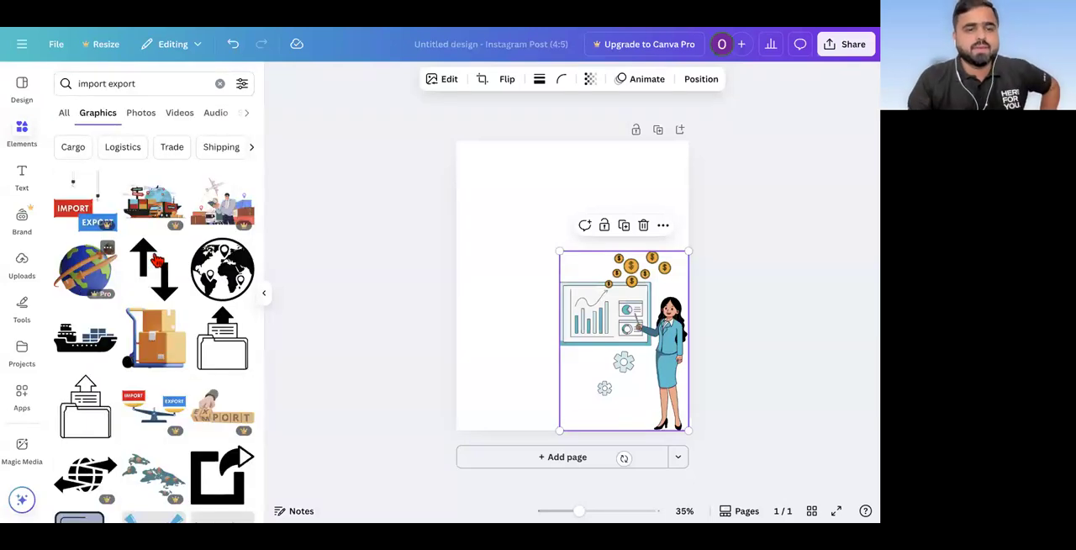
pyautogui.press('Delete')
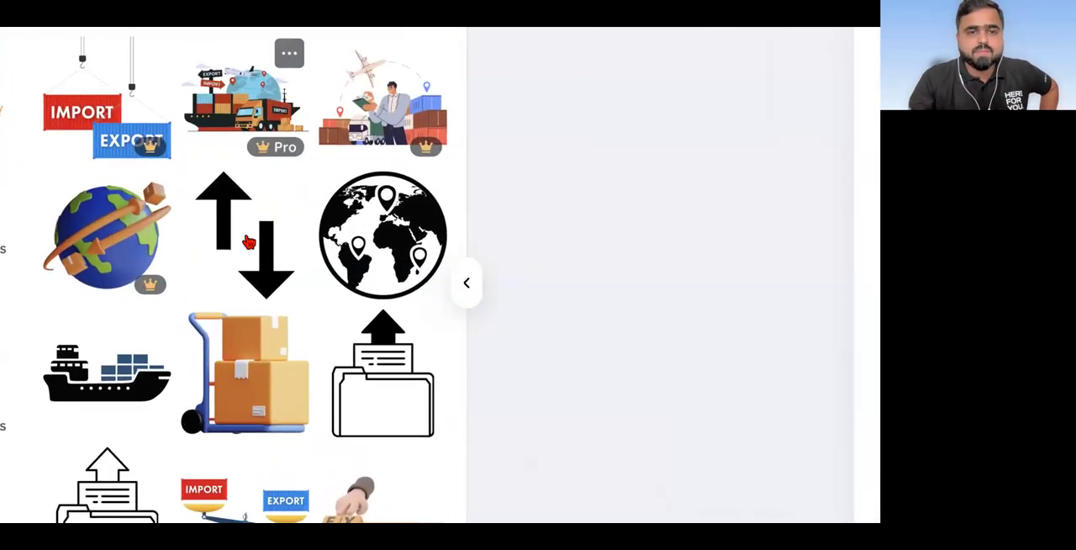
# Step: Examine the "import export" graphics to see which are free and which are premium
pyautogui.scroll(-3, 155, 273)
pyautogui.scroll(-4, 248, 242)
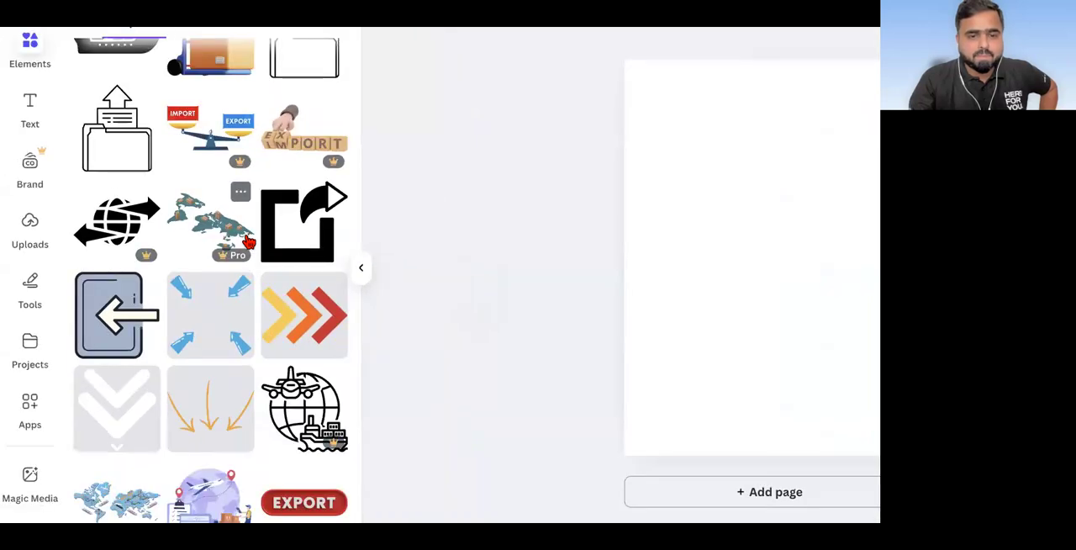
pyautogui.scroll(-5, 249, 242)
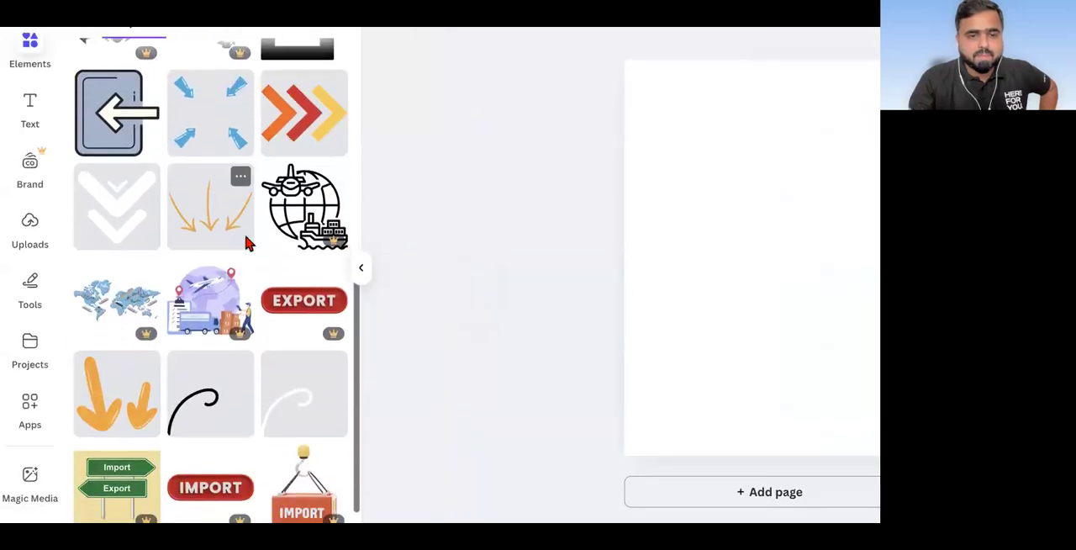
pyautogui.scroll(-2, 249, 242)
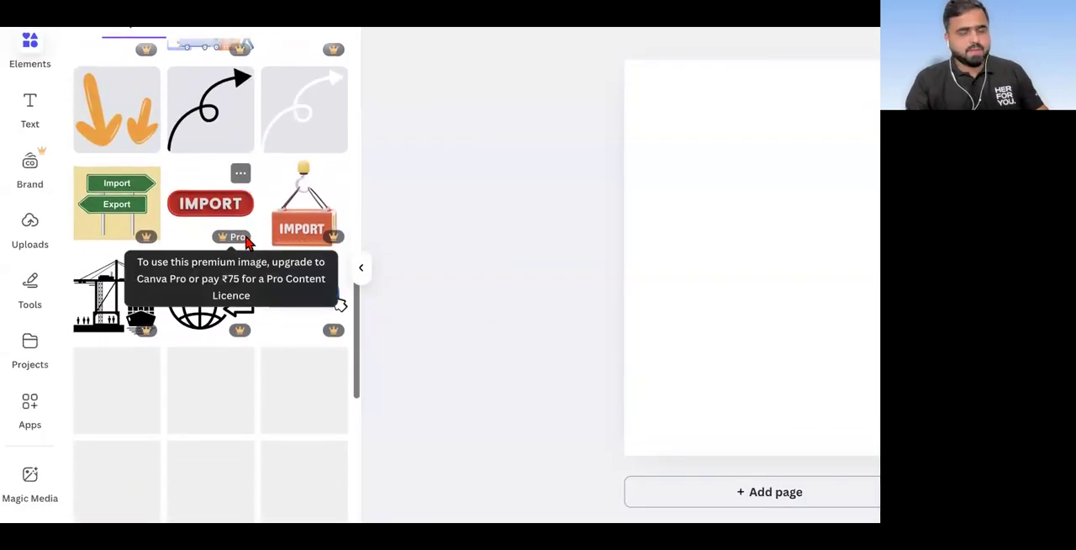
pyautogui.scroll(-4, 246, 242)
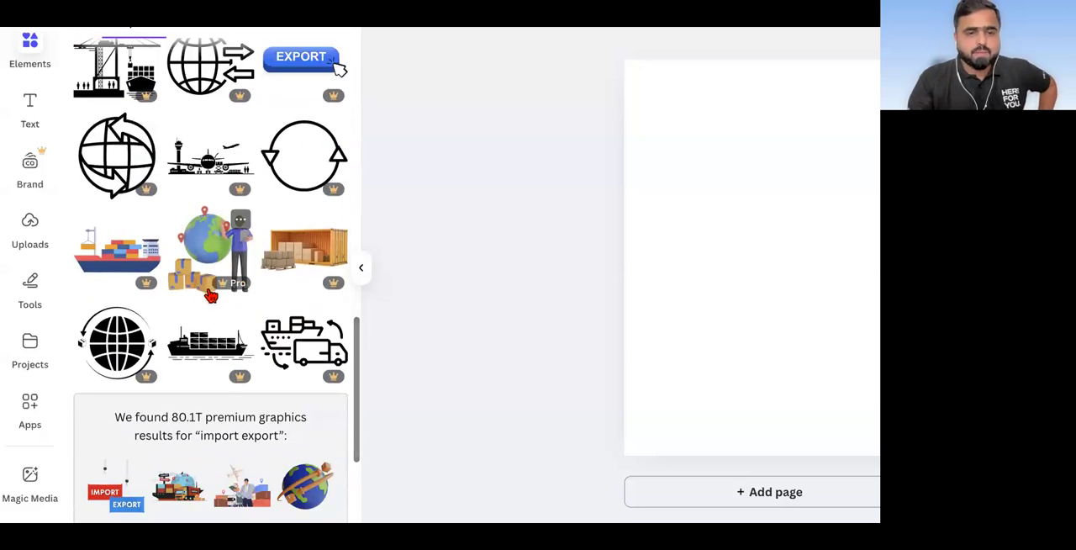
pyautogui.scroll(-9, 210, 294)
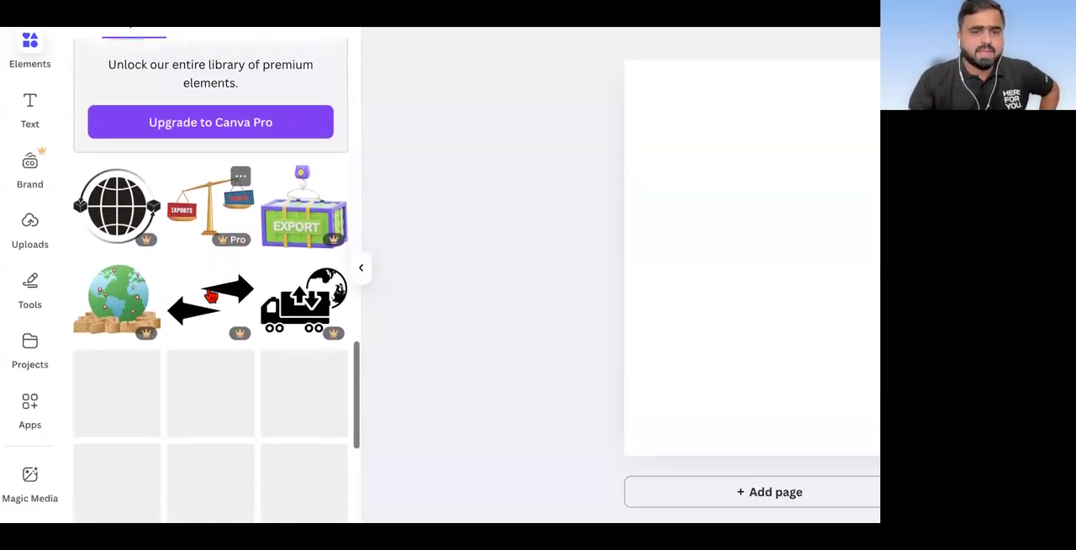
pyautogui.scroll(-4, 202, 294)
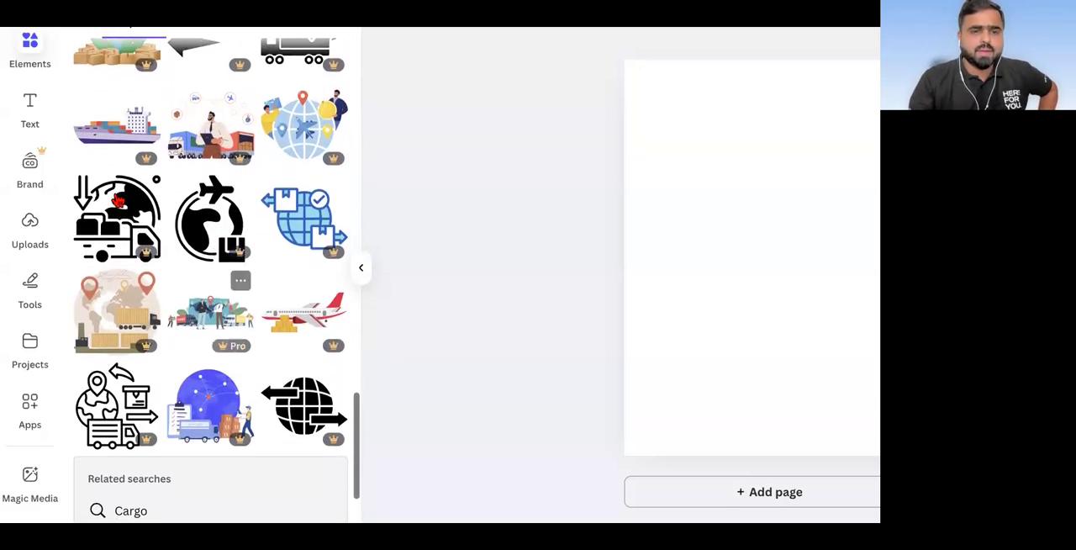
pyautogui.scroll(-6, 160, 285)
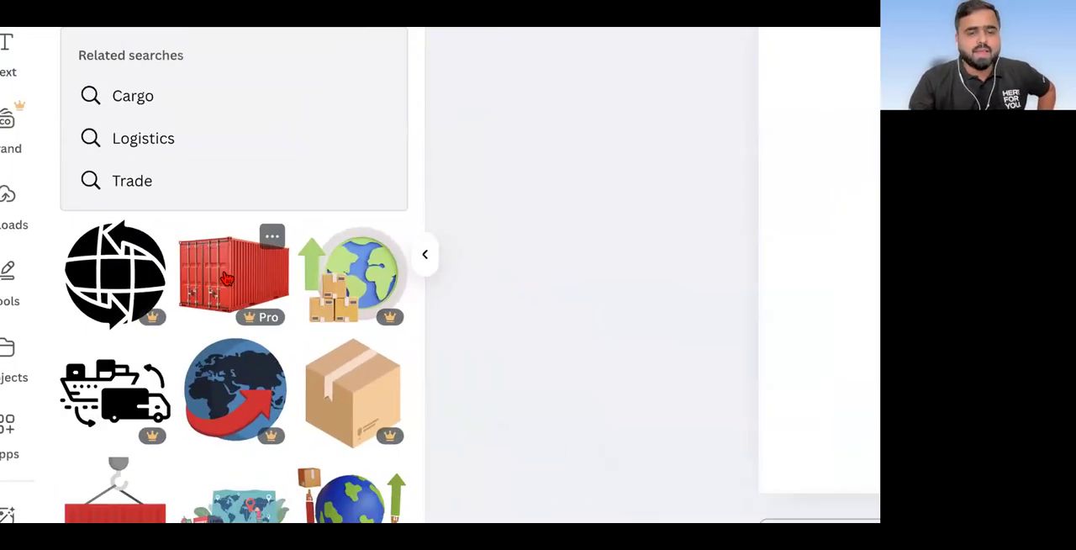
pyautogui.scroll(-3, 226, 280)
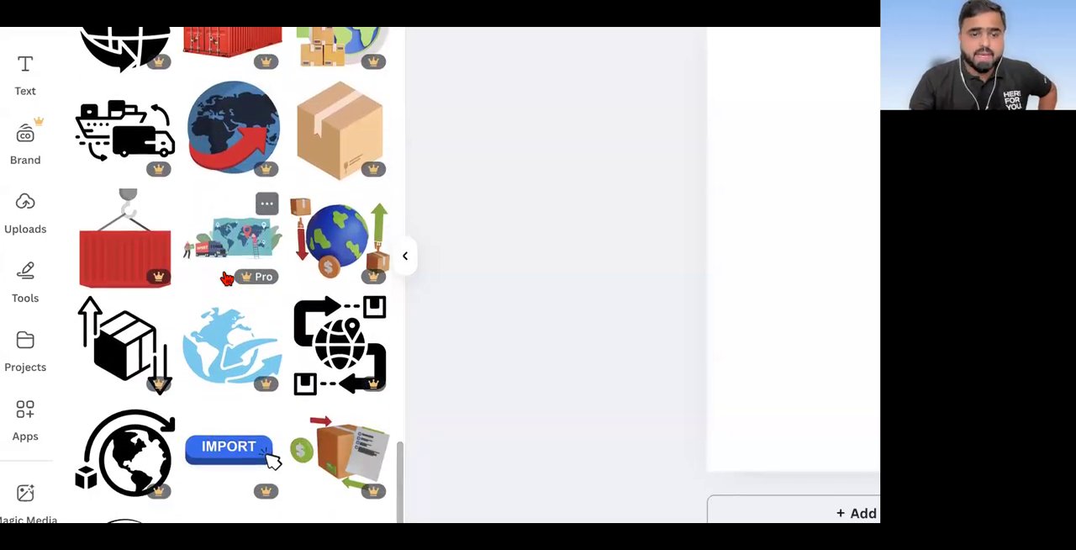
pyautogui.scroll(-10, 227, 279)
pyautogui.scroll(15, 220, 280)
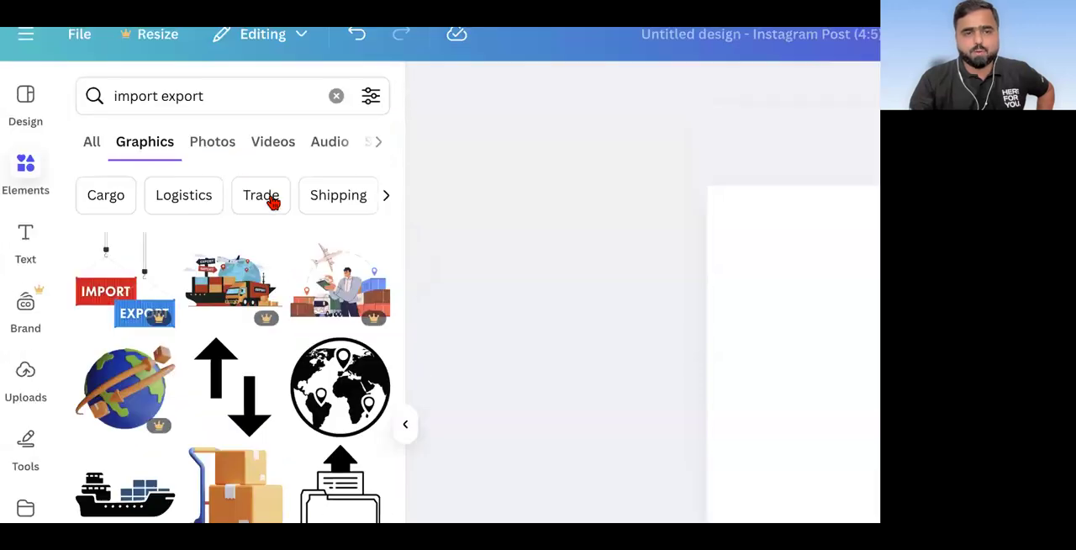
# Step: Add the photo of stacked containers in a yard from the "import export" photos and set it as the page background
pyautogui.click(216, 143)
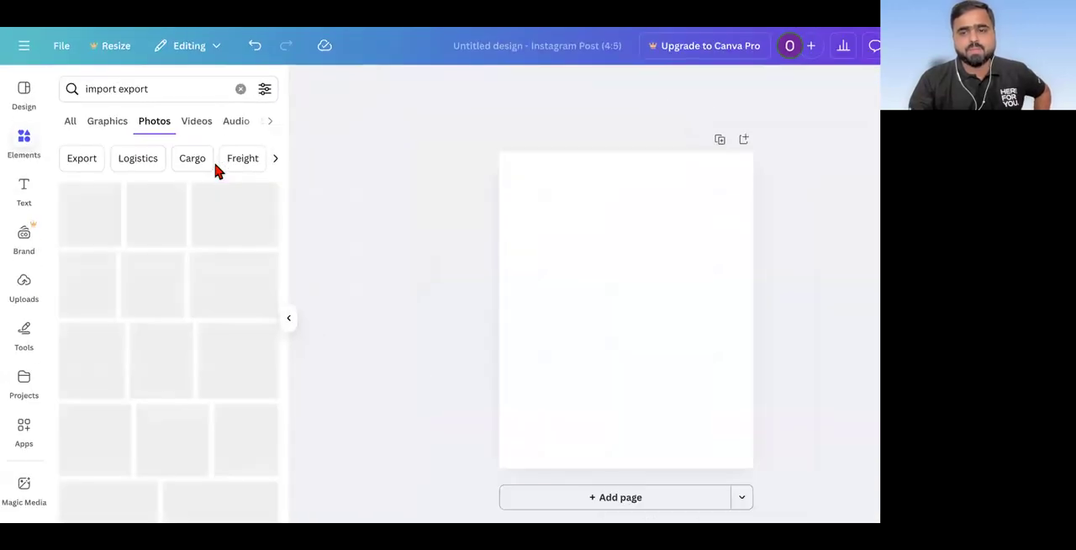
pyautogui.scroll(-3, 118, 301)
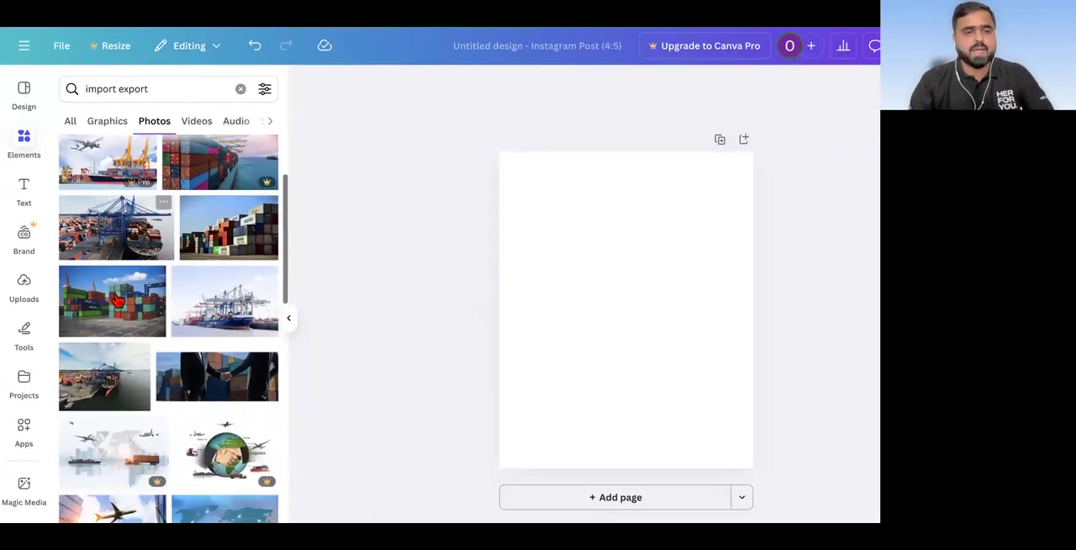
pyautogui.scroll(-3, 117, 301)
pyautogui.click(121, 223)
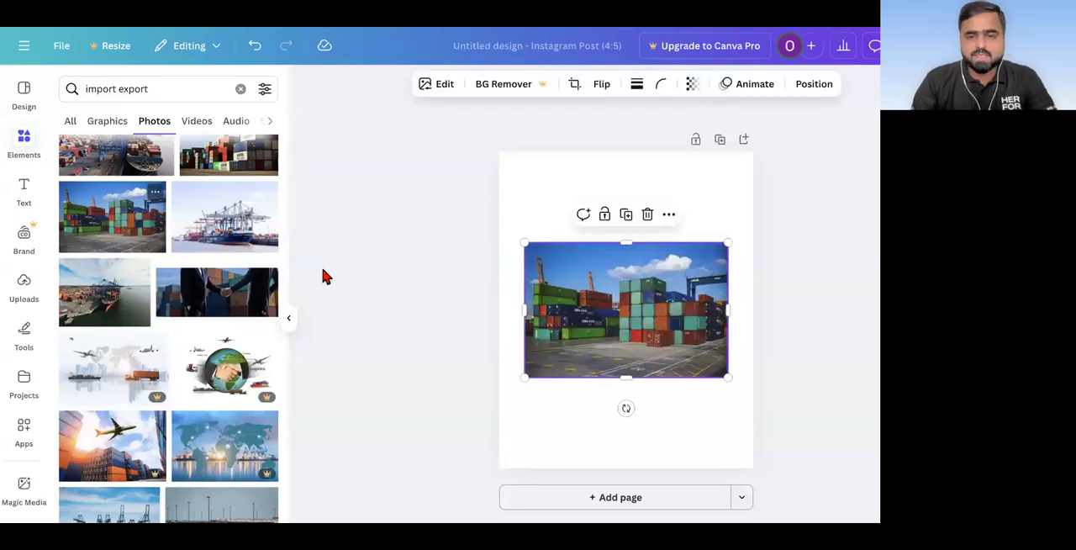
pyautogui.rightClick(624, 336)
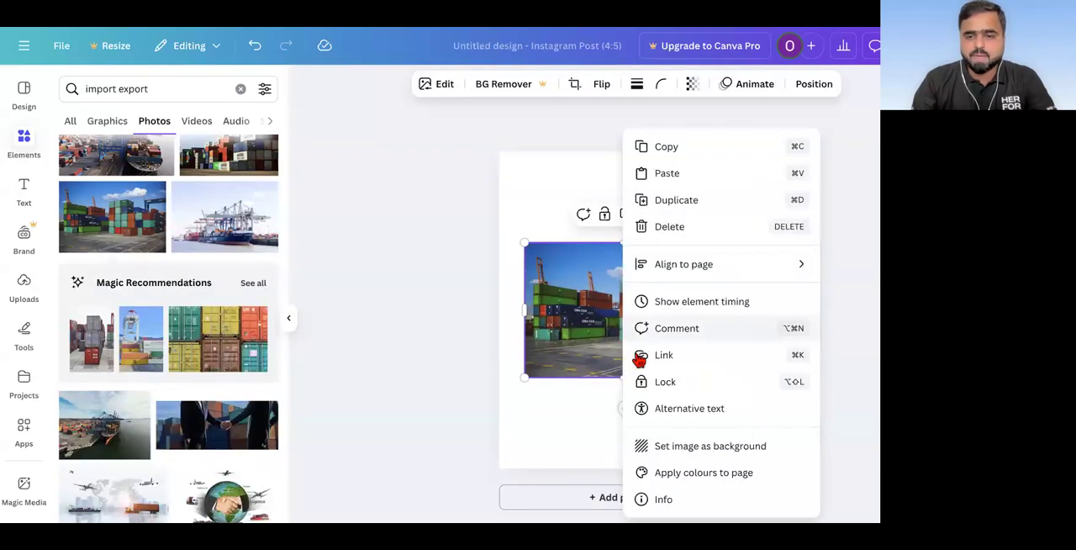
pyautogui.click(662, 444)
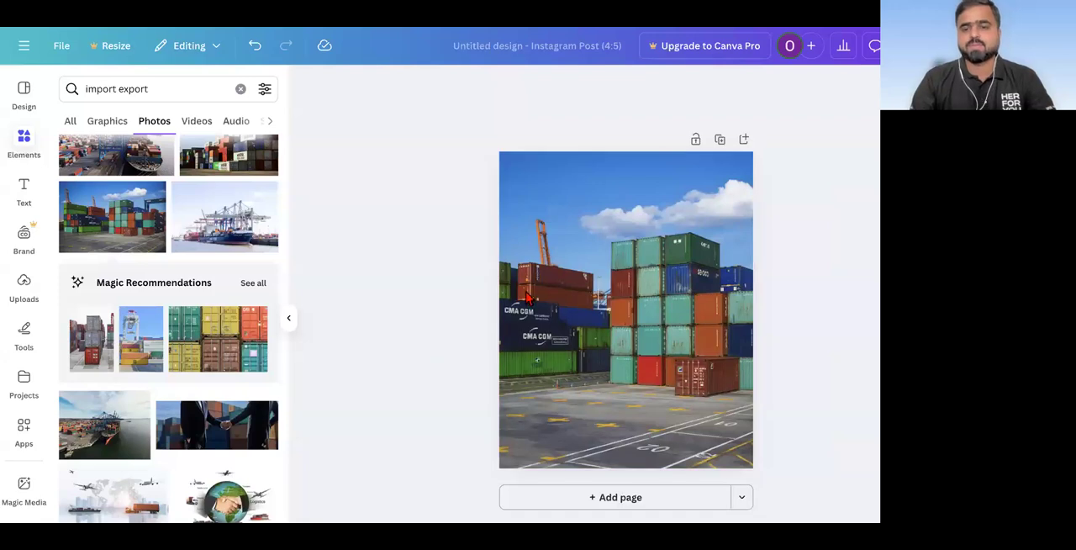
# Step: Add the photo of the container ship under port cranes and replace the page background with it
pyautogui.click(629, 294)
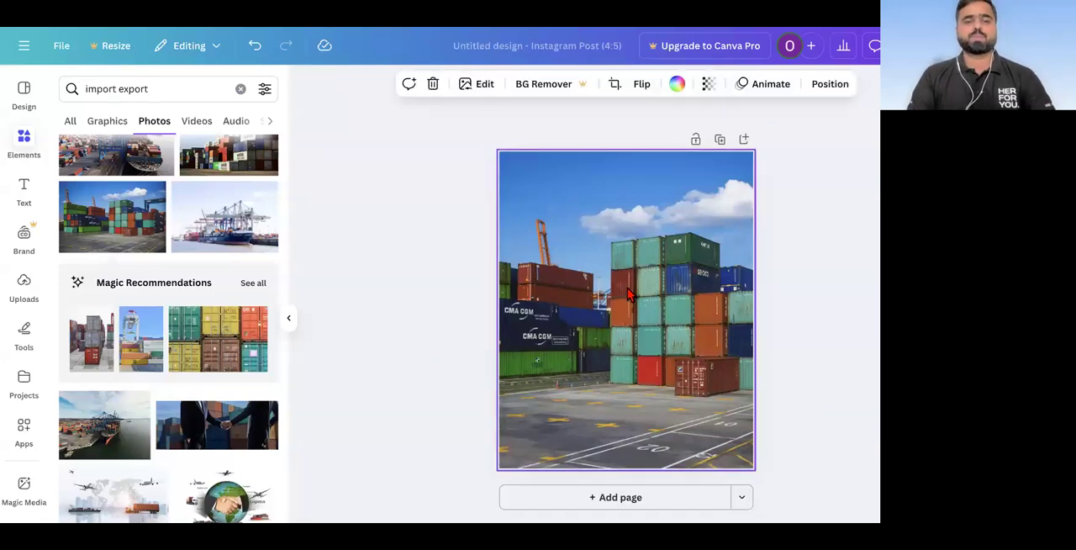
pyautogui.click(246, 220)
pyautogui.rightClick(683, 283)
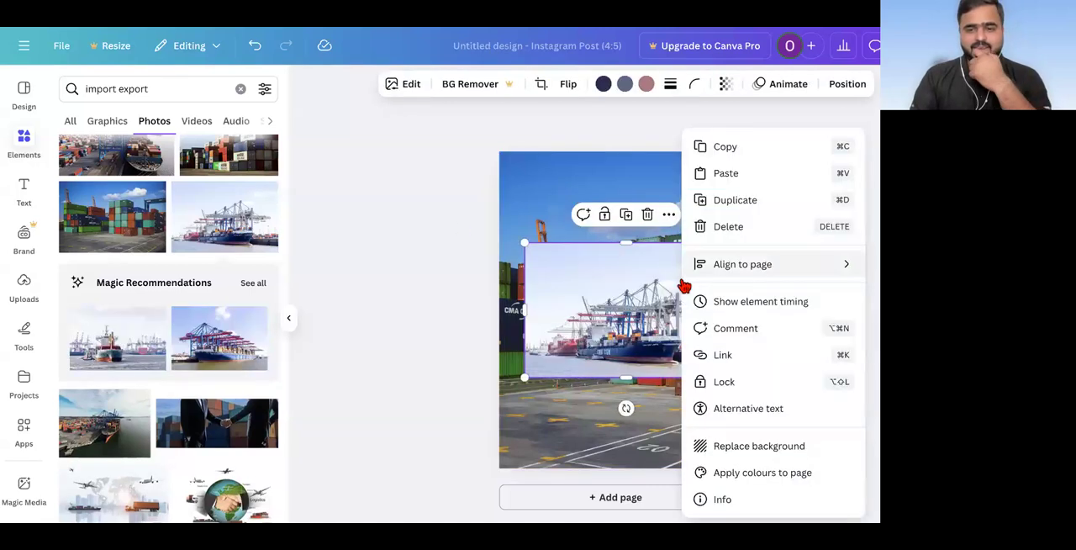
pyautogui.click(728, 451)
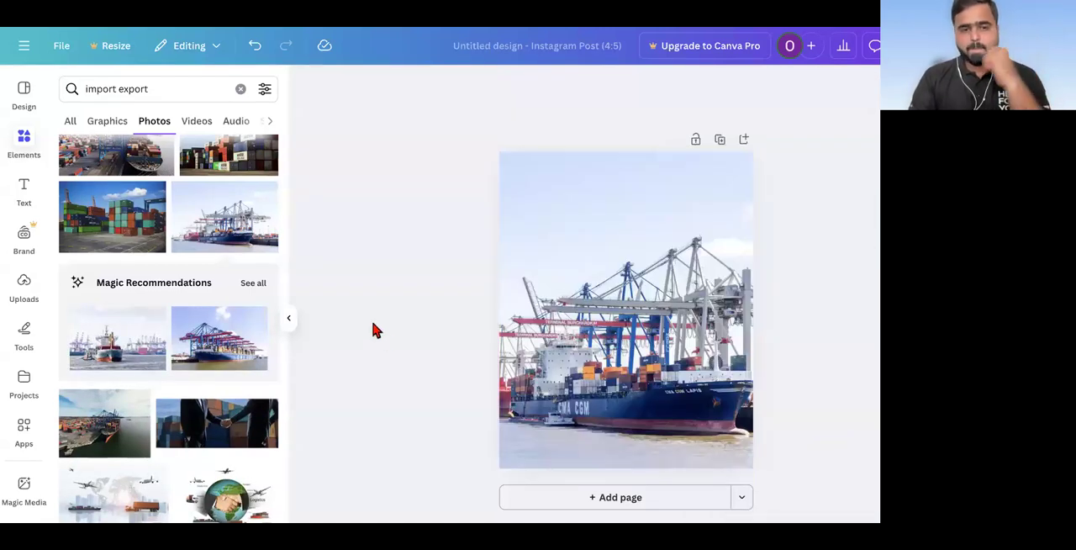
# Step: Delete the container ship background photo from the page
pyautogui.scroll(-5, 176, 444)
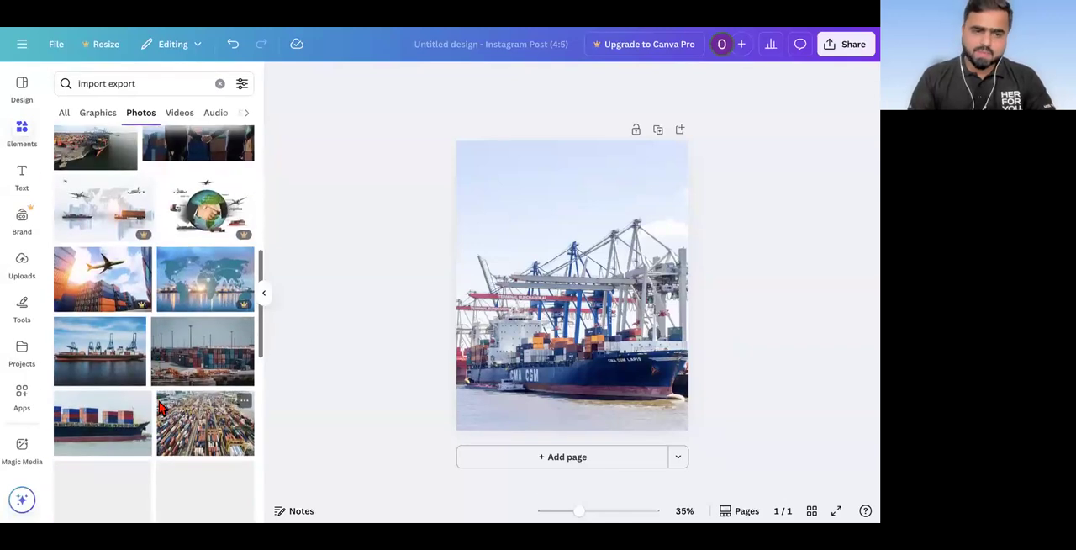
pyautogui.scroll(-5, 160, 408)
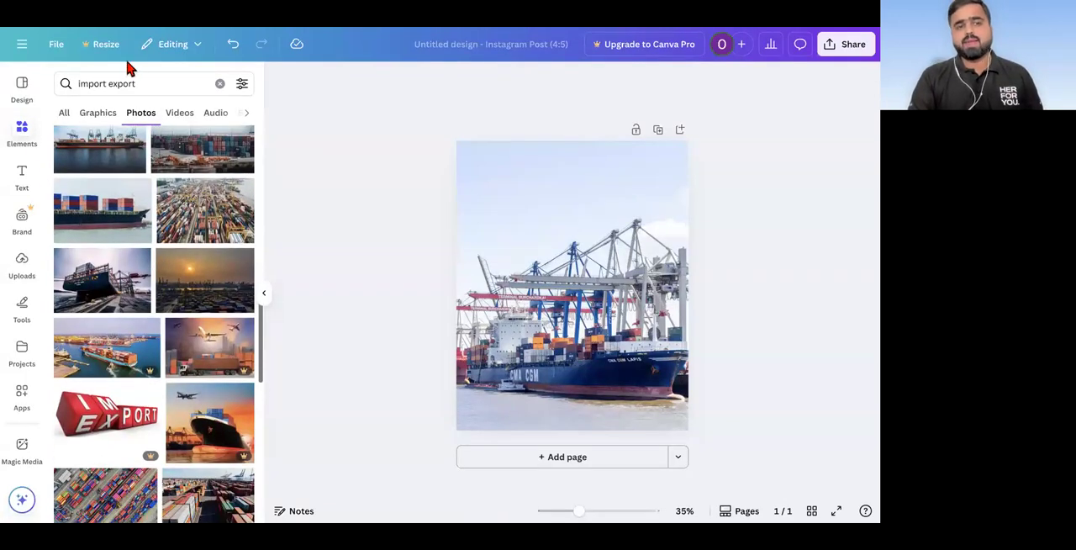
pyautogui.tripleClick(142, 84)
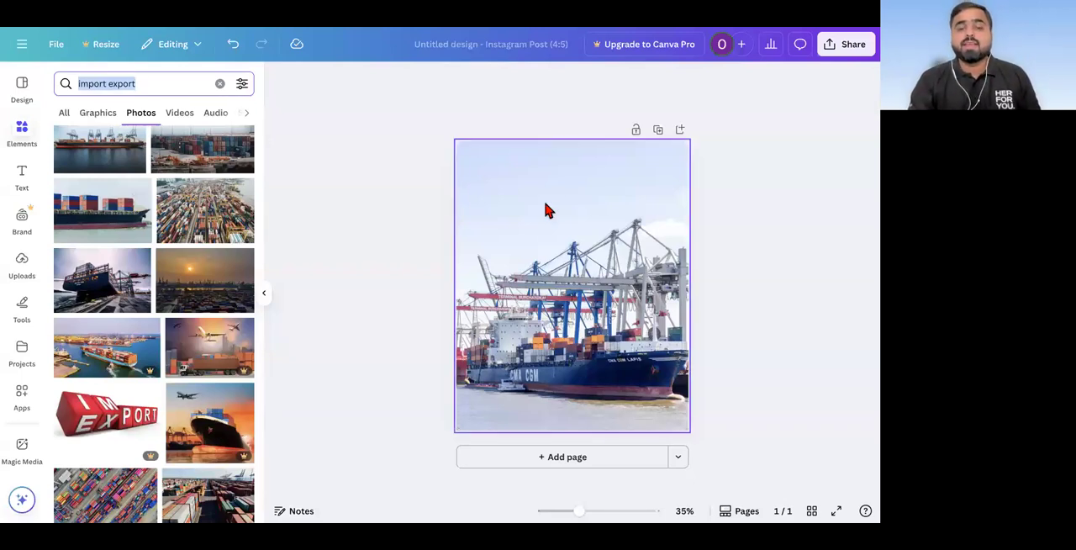
pyautogui.click(546, 237)
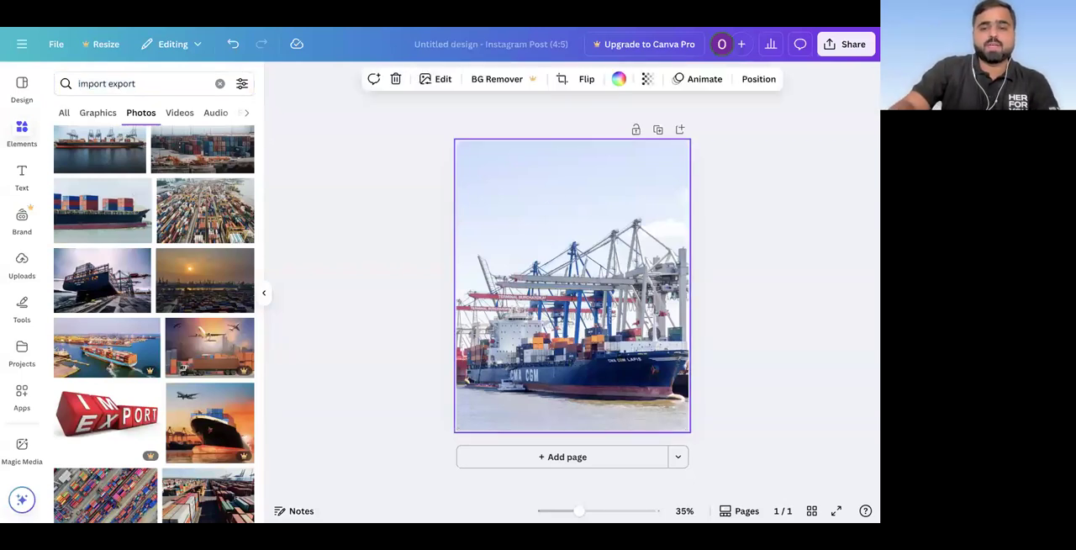
pyautogui.press('Delete')
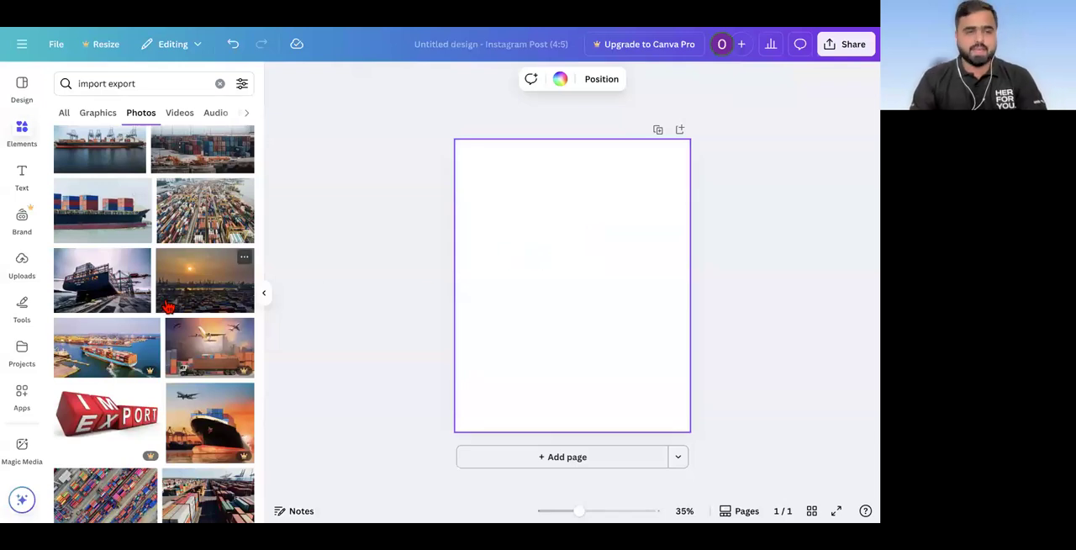
# Step: Search the photos for "student" and add the cutout of the woman in blue holding a green folder
pyautogui.click(23, 135)
pyautogui.click(116, 89)
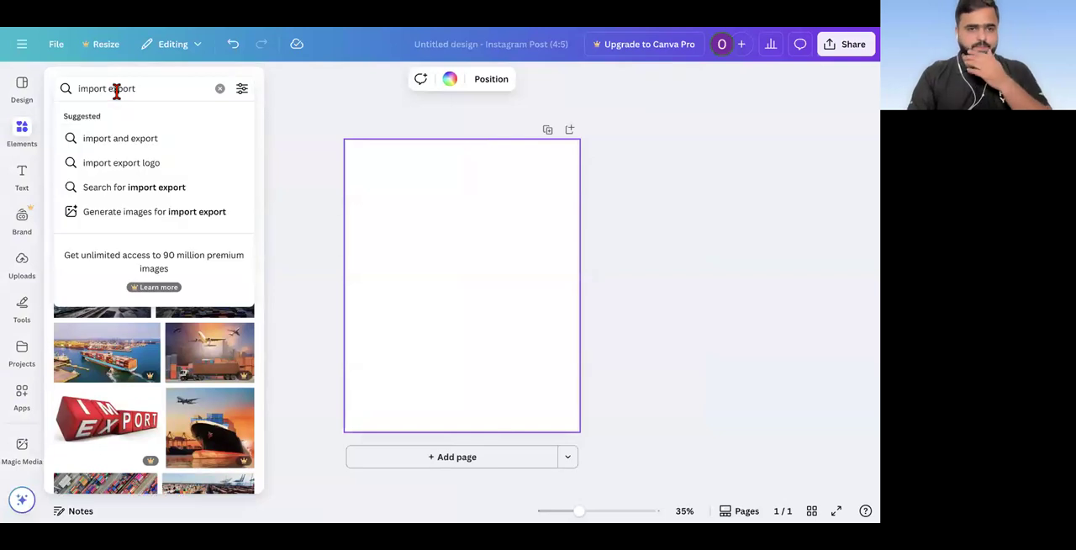
pyautogui.tripleClick(117, 90)
pyautogui.write('st')
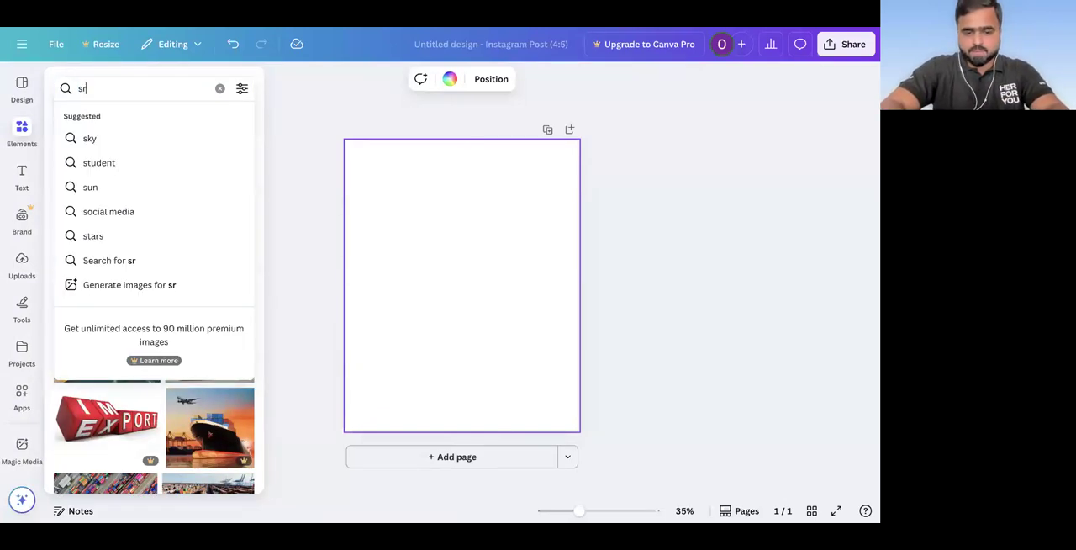
pyautogui.write('udent')
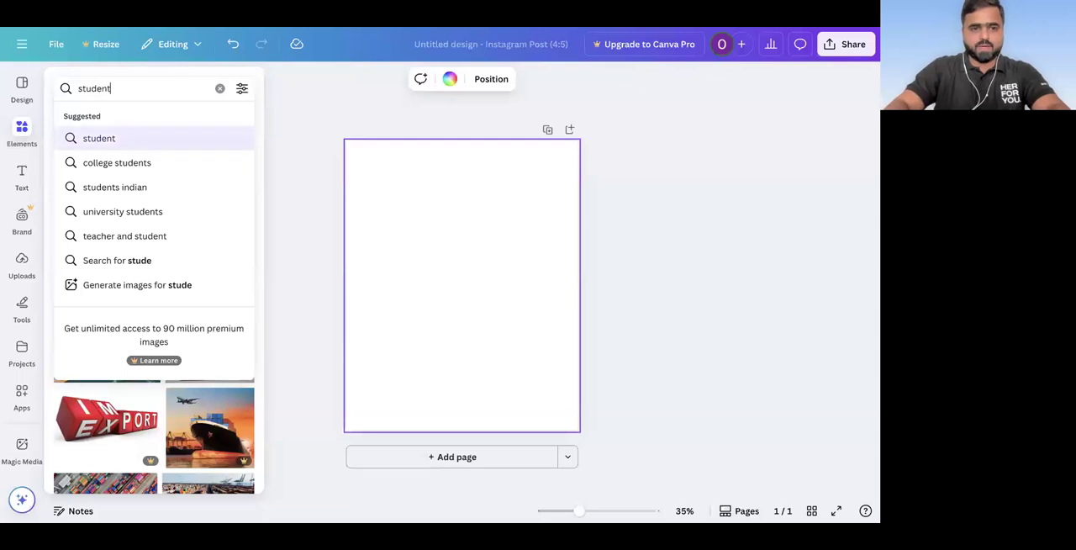
pyautogui.press('Return')
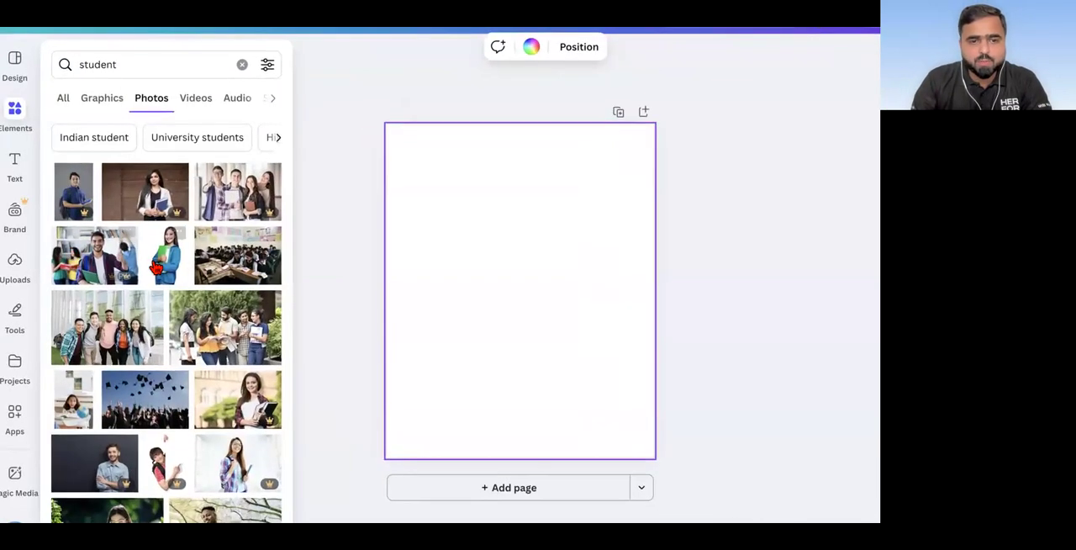
pyautogui.click(158, 264)
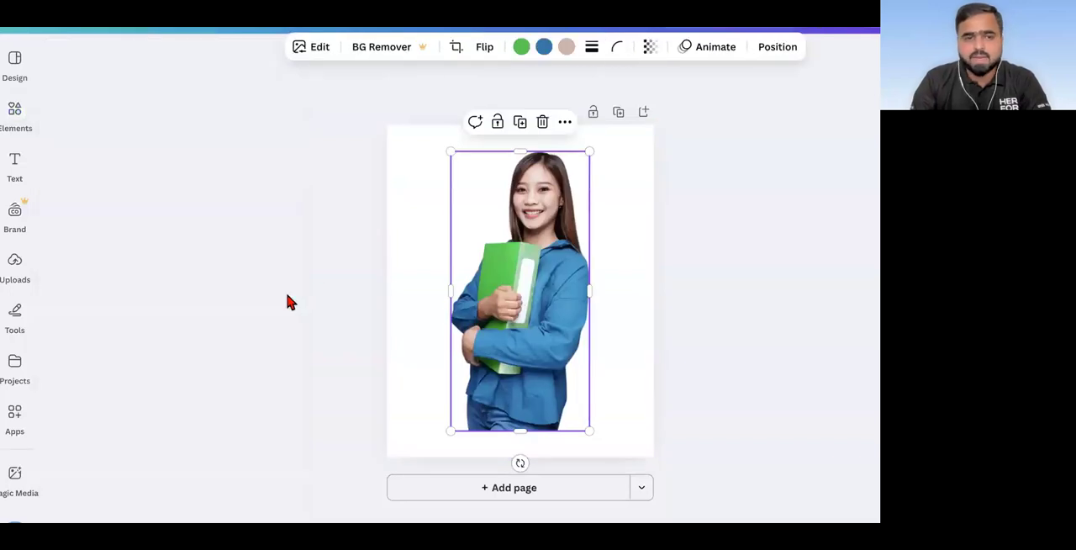
# Step: Add the student photo of the girl in a white shirt with a blue bag to the page
pyautogui.moveTo(7, 131)
pyautogui.scroll(-5, 144, 271)
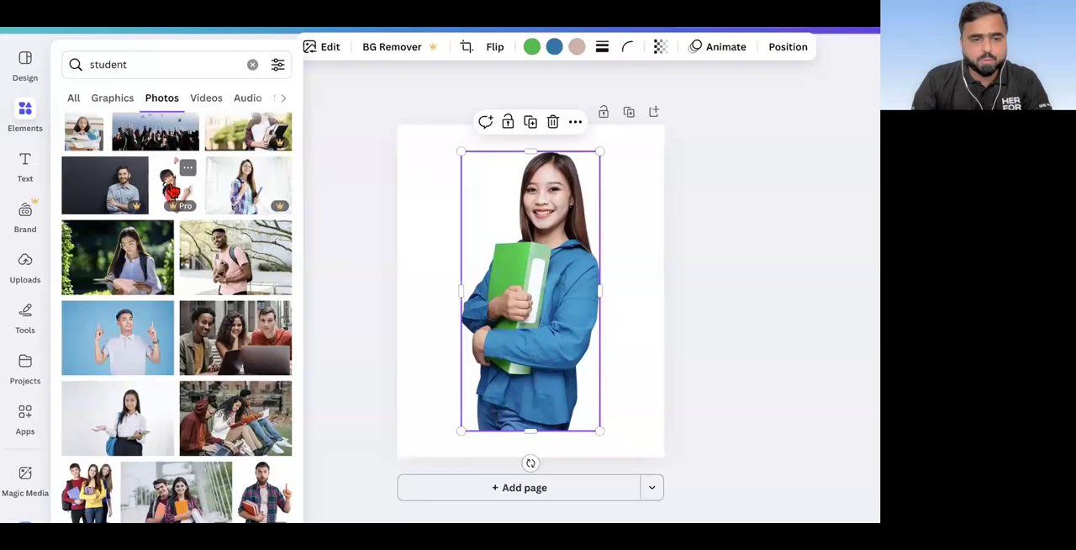
pyautogui.scroll(-4, 173, 190)
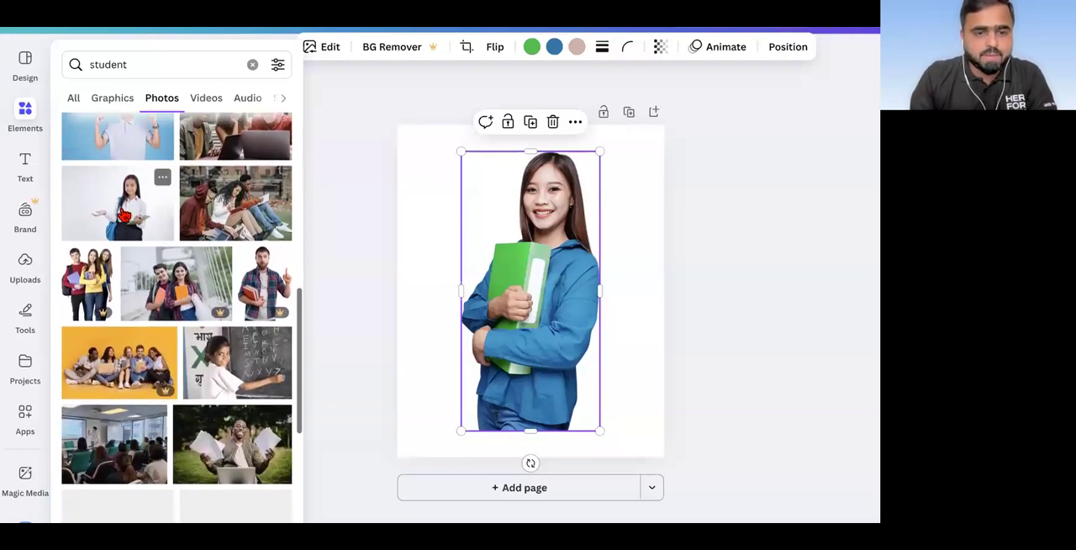
pyautogui.click(124, 215)
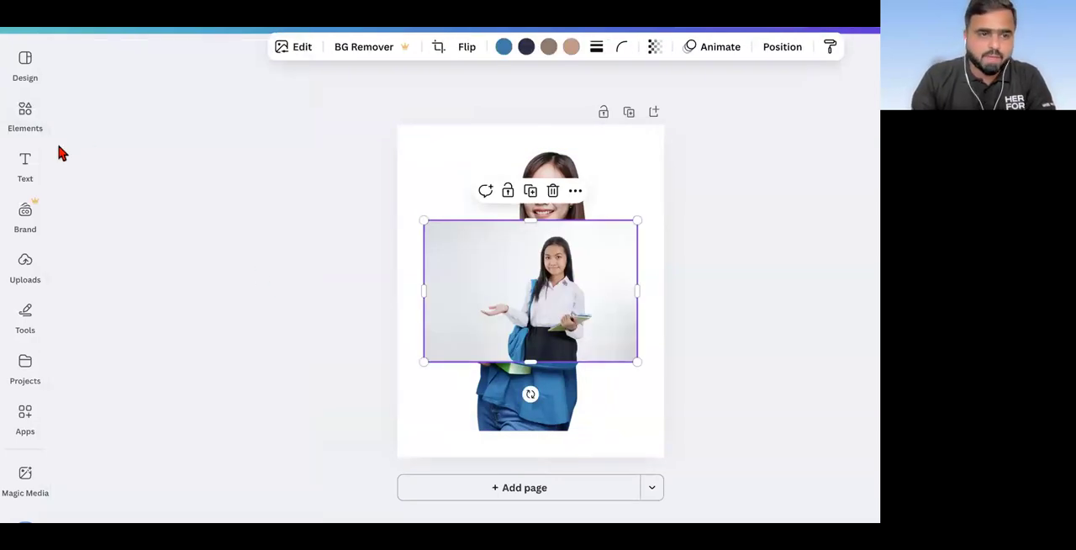
# Step: Examine more of the "student" photos to see which are free and which are premium
pyautogui.click(22, 131)
pyautogui.scroll(-5, 116, 259)
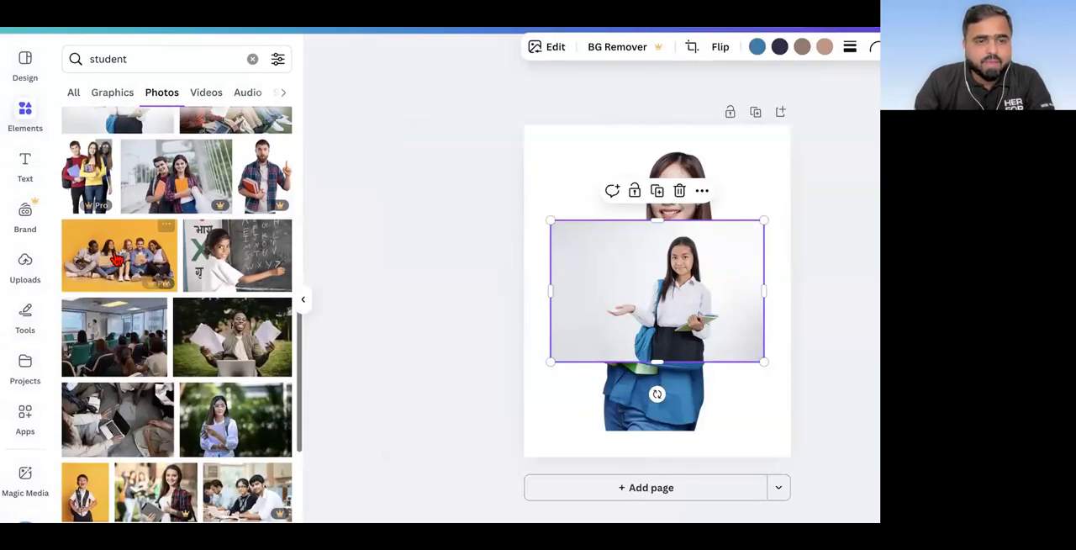
pyautogui.scroll(-5, 116, 259)
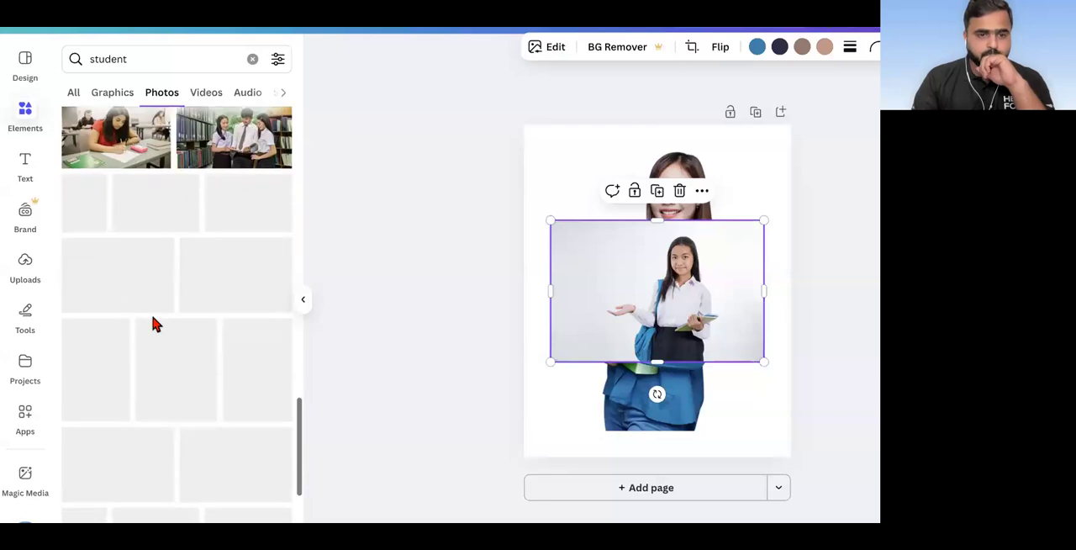
pyautogui.scroll(-2, 154, 324)
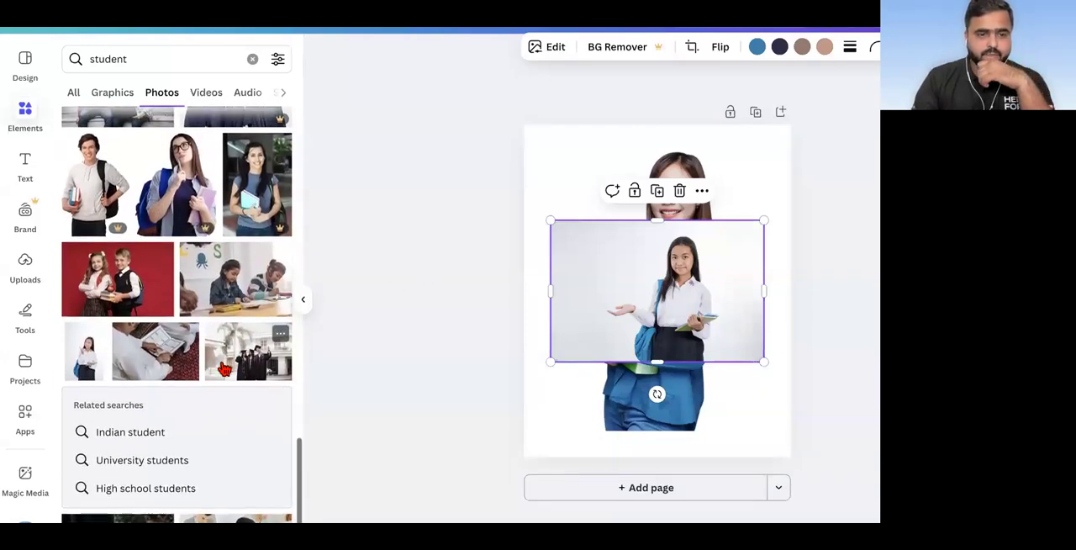
pyautogui.scroll(-2, 225, 370)
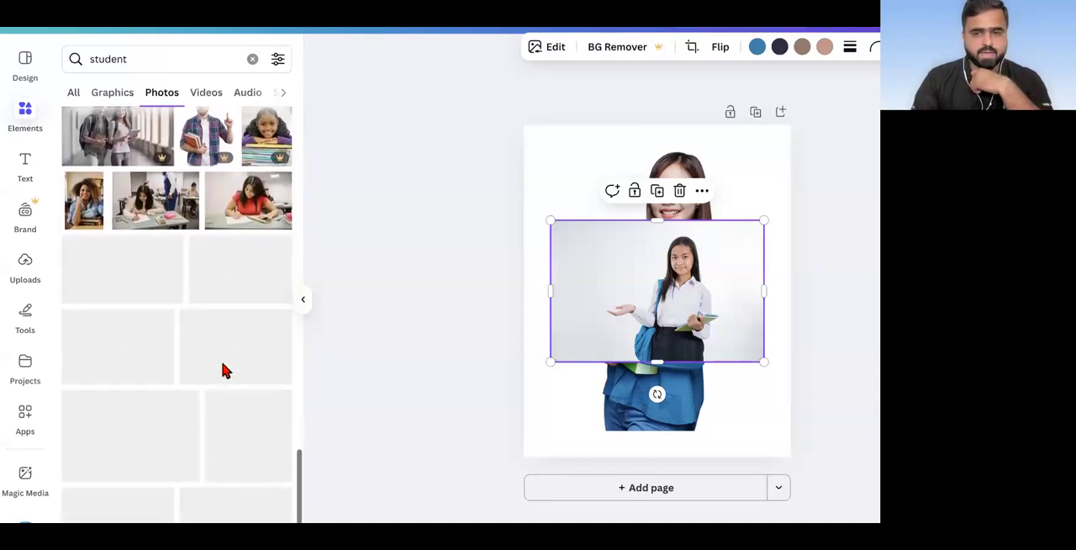
pyautogui.scroll(-2, 224, 370)
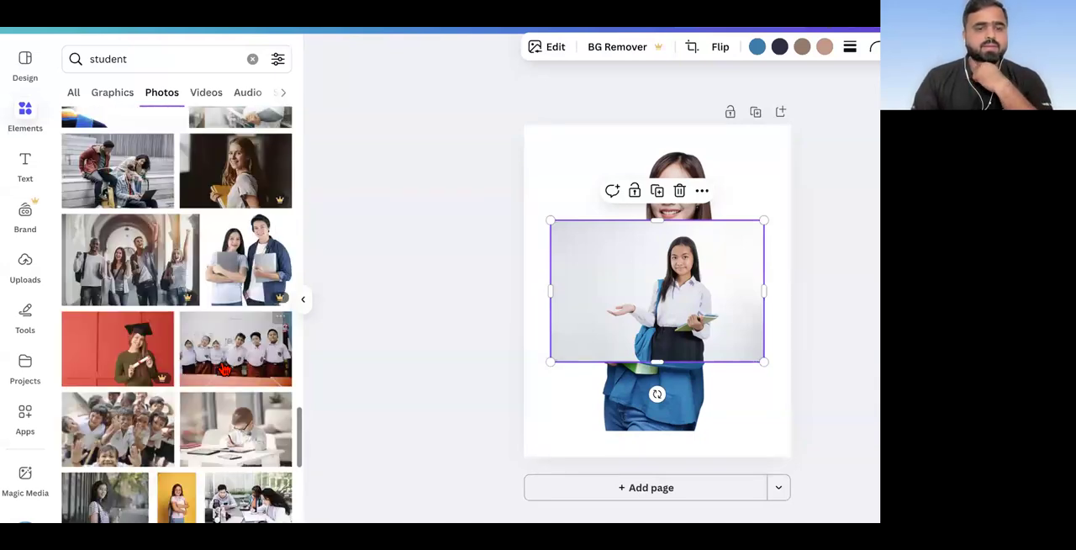
pyautogui.scroll(-5, 233, 379)
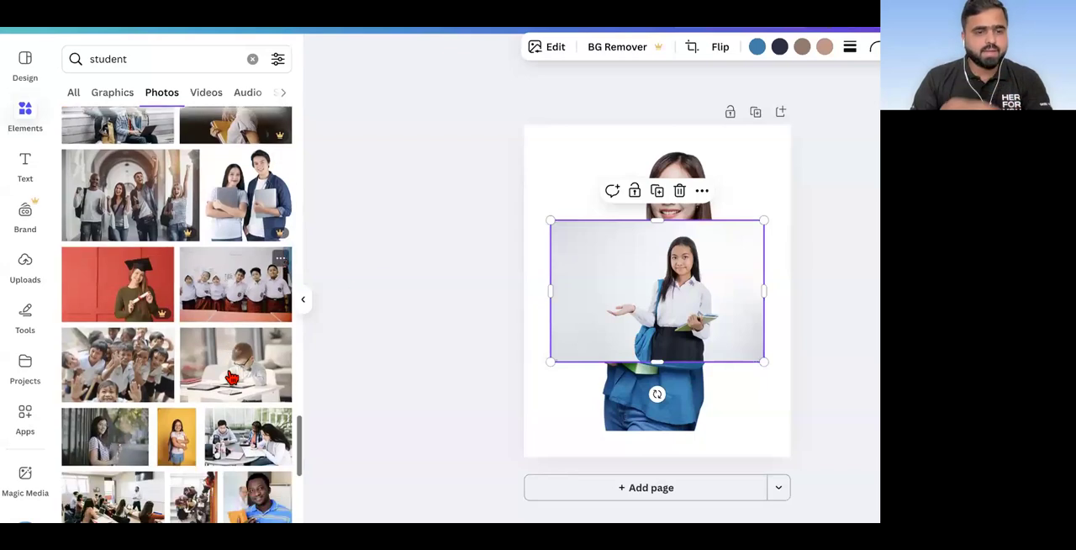
pyautogui.scroll(-3, 233, 378)
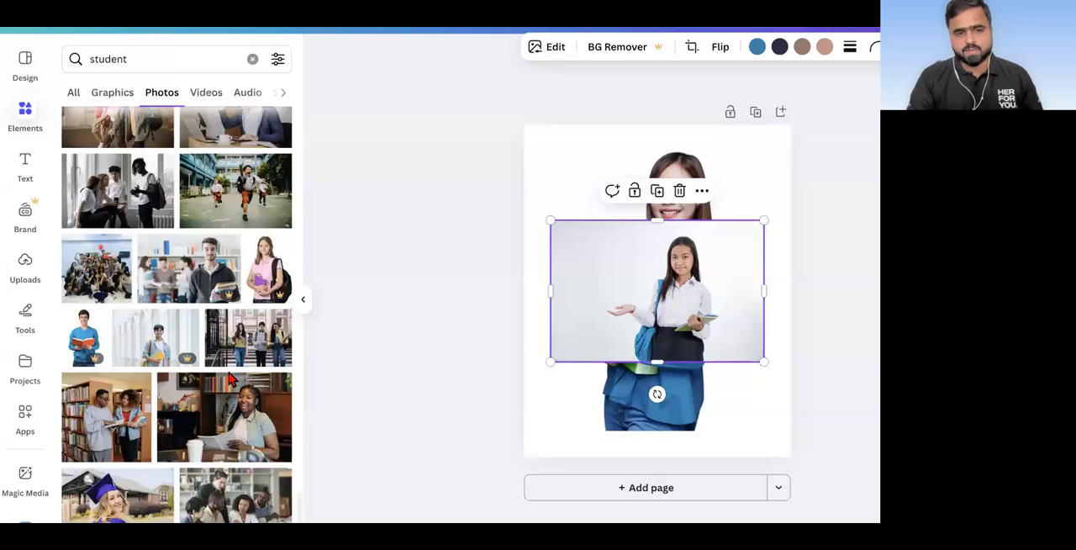
pyautogui.scroll(-2, 231, 379)
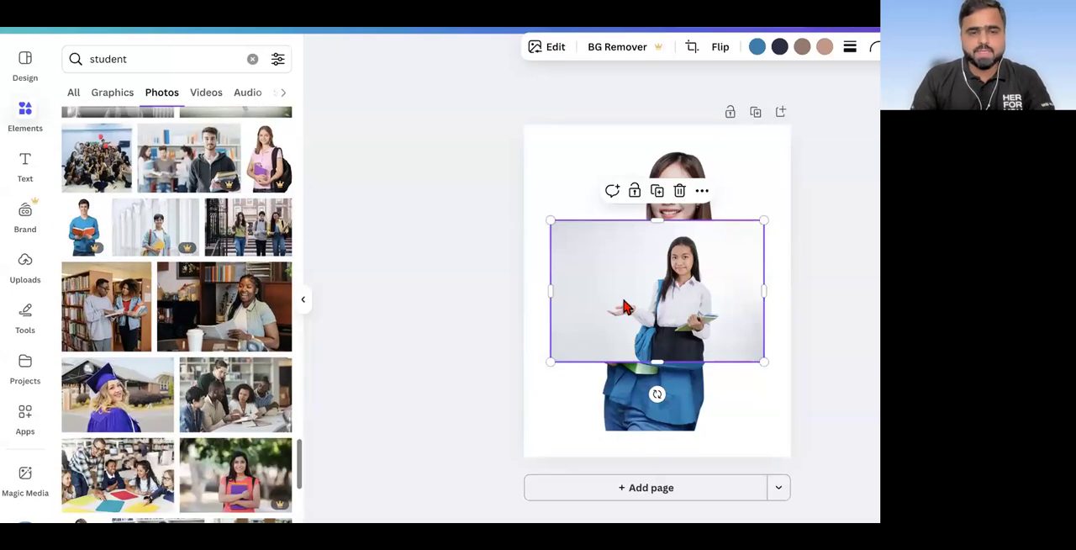
# Step: Delete the photo of the girl in the white shirt and place the woman's cutout, reduced, at the page's left margin
pyautogui.press('Delete')
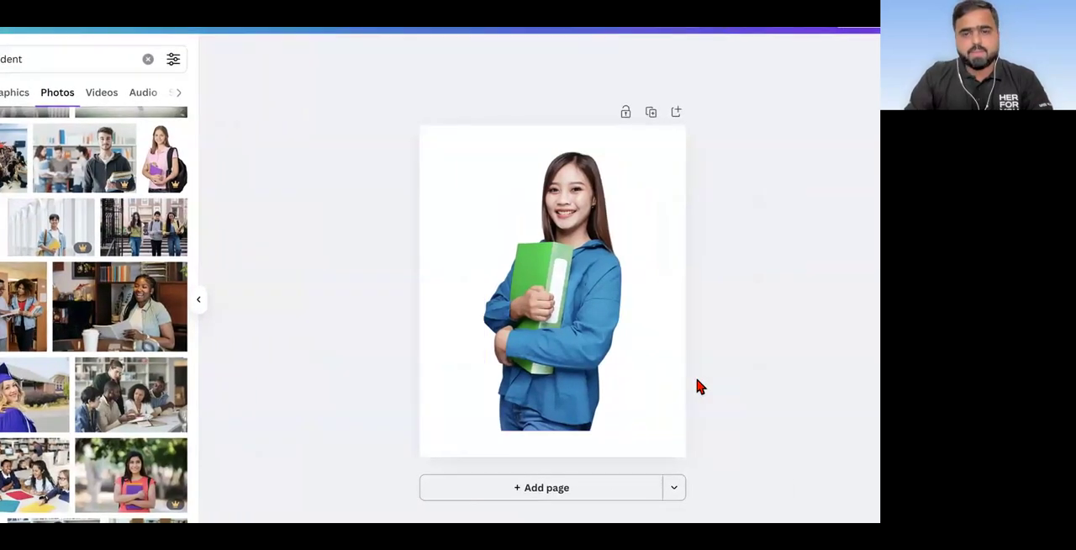
pyautogui.click(571, 322)
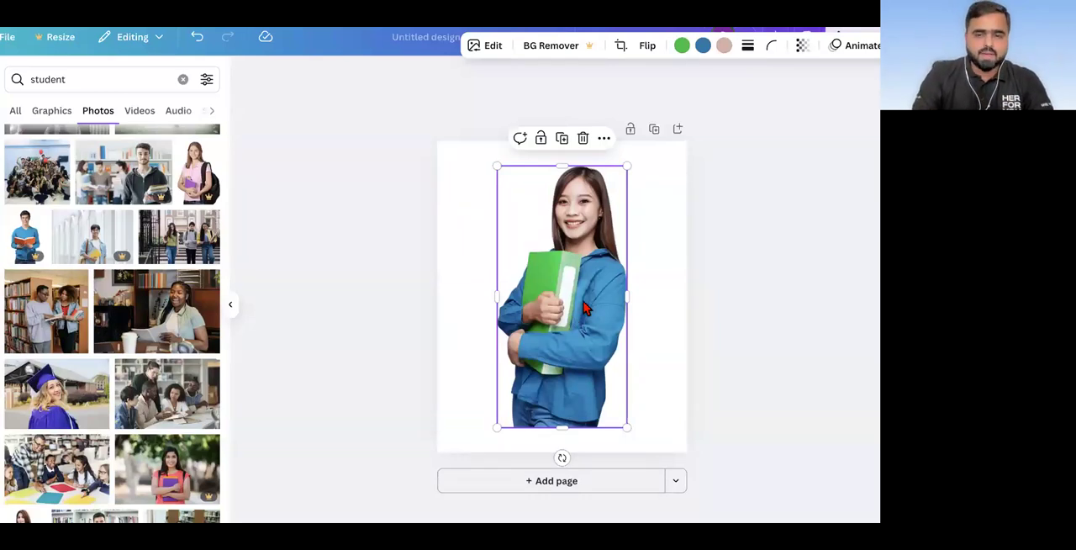
pyautogui.moveTo(586, 308); pyautogui.dragTo(606, 297)
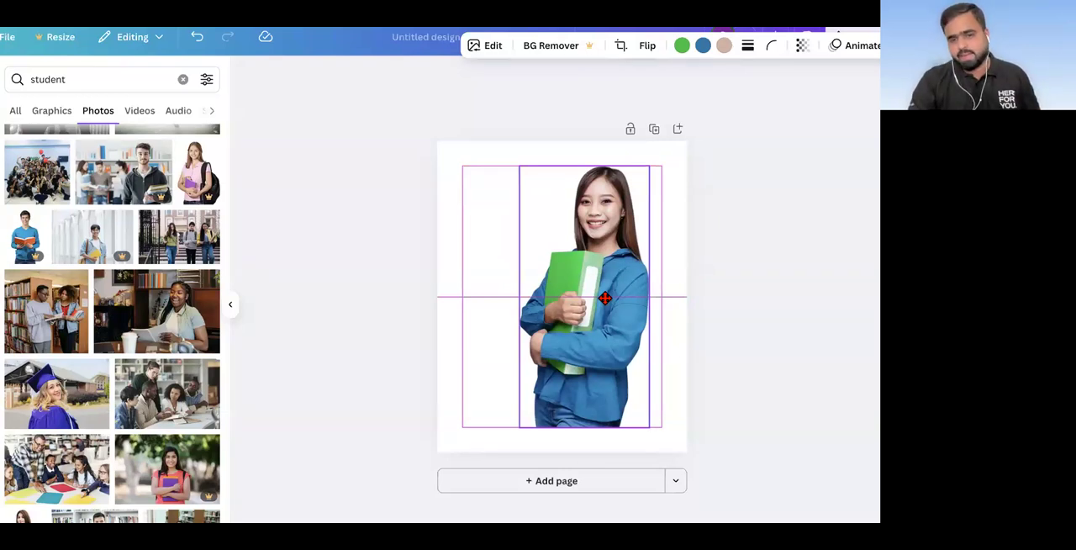
pyautogui.moveTo(600, 297); pyautogui.dragTo(583, 299)
pyautogui.moveTo(626, 166); pyautogui.dragTo(553, 315)
pyautogui.moveTo(522, 379); pyautogui.dragTo(484, 299)
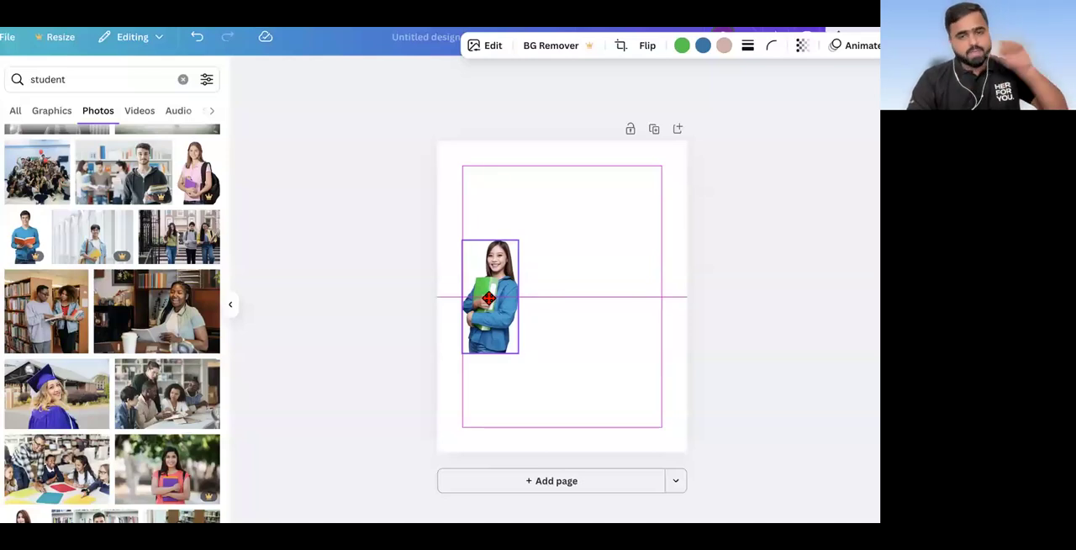
# Step: Move the woman's cutout to the page's right side and resize it to fill the lower-right corner
pyautogui.moveTo(489, 298); pyautogui.dragTo(645, 290)
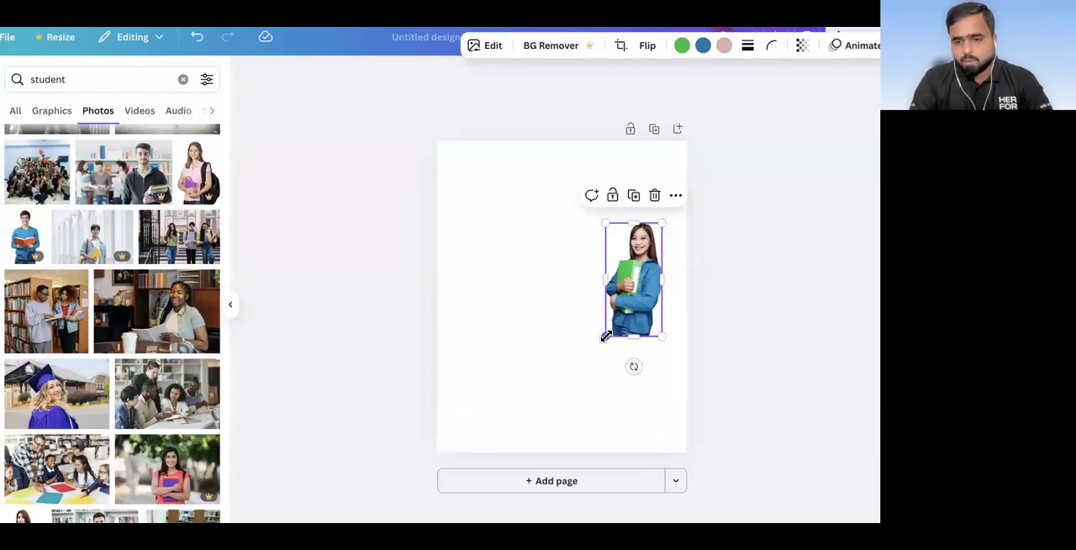
pyautogui.moveTo(606, 337); pyautogui.dragTo(534, 448)
pyautogui.moveTo(671, 223); pyautogui.dragTo(705, 179)
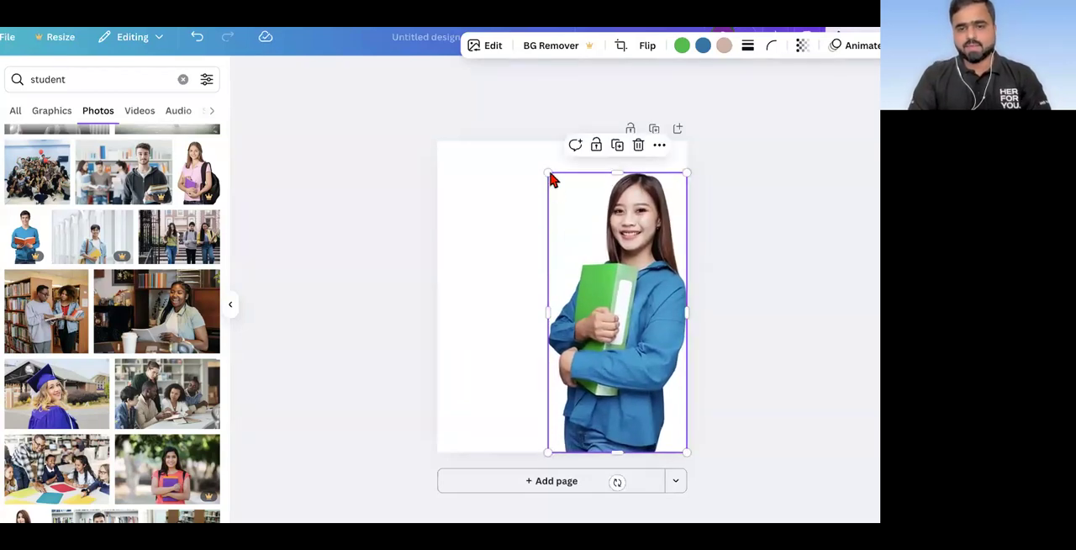
pyautogui.moveTo(687, 173); pyautogui.dragTo(646, 252)
pyautogui.moveTo(635, 327)
pyautogui.mouseDown()
pyautogui.moveTo(686, 331)
pyautogui.moveTo(653, 334)
pyautogui.mouseUp()
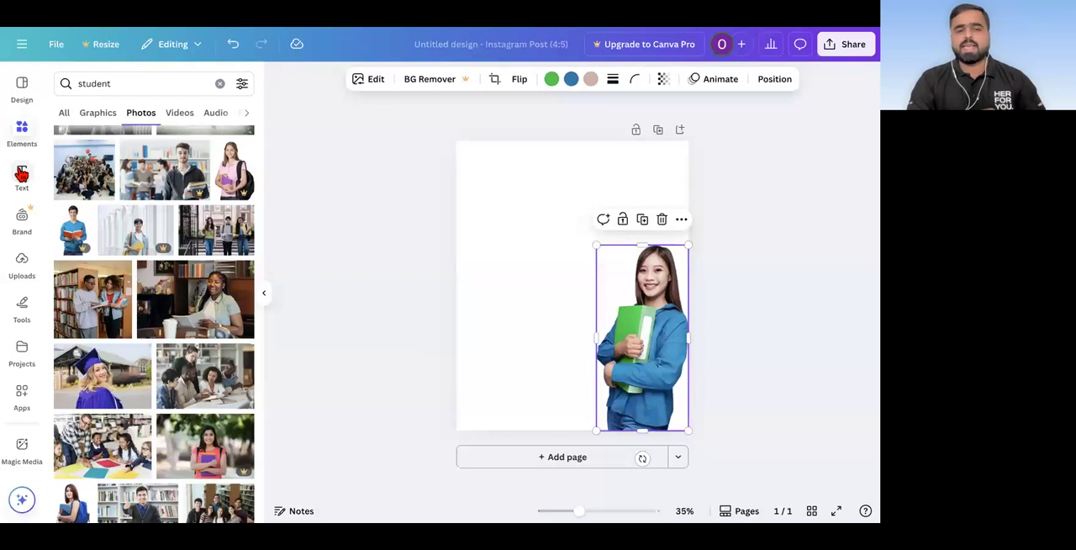
# Step: Add a heading reading "Learn Digital Marketing in Marathi" to the page
pyautogui.click(21, 174)
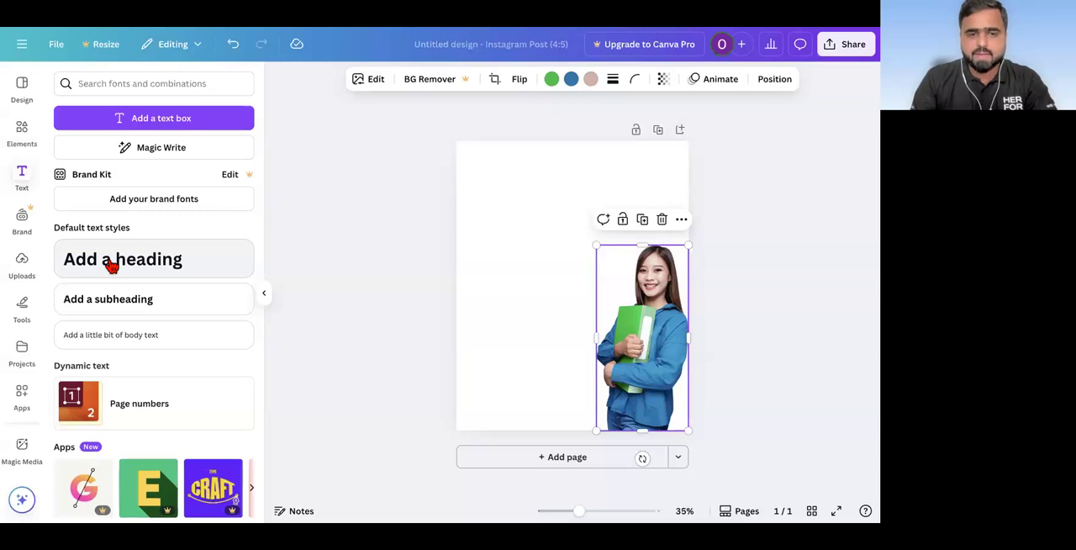
pyautogui.click(112, 266)
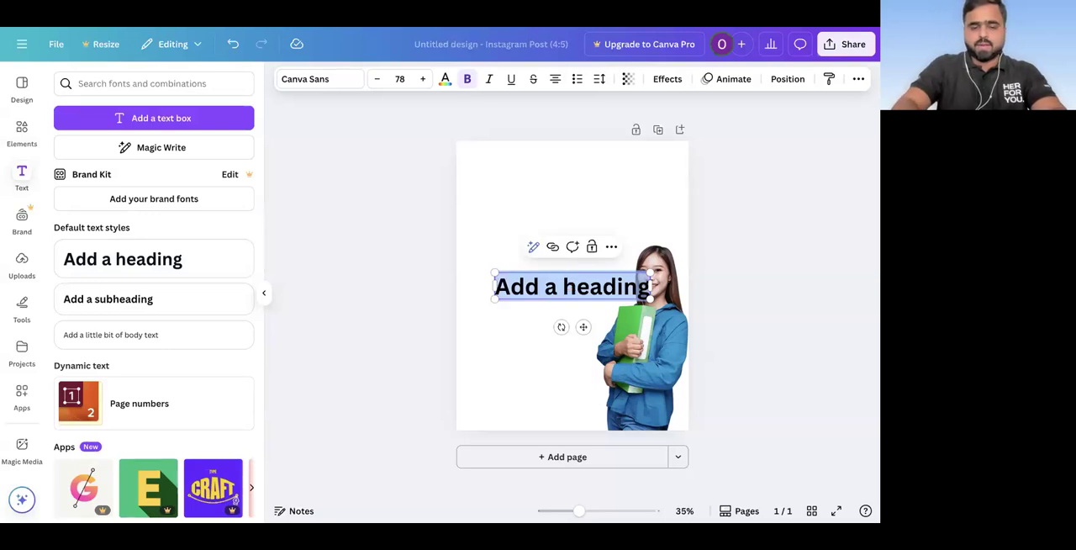
pyautogui.write('Learn Digital Marketing in Marathi')
pyautogui.click(376, 335)
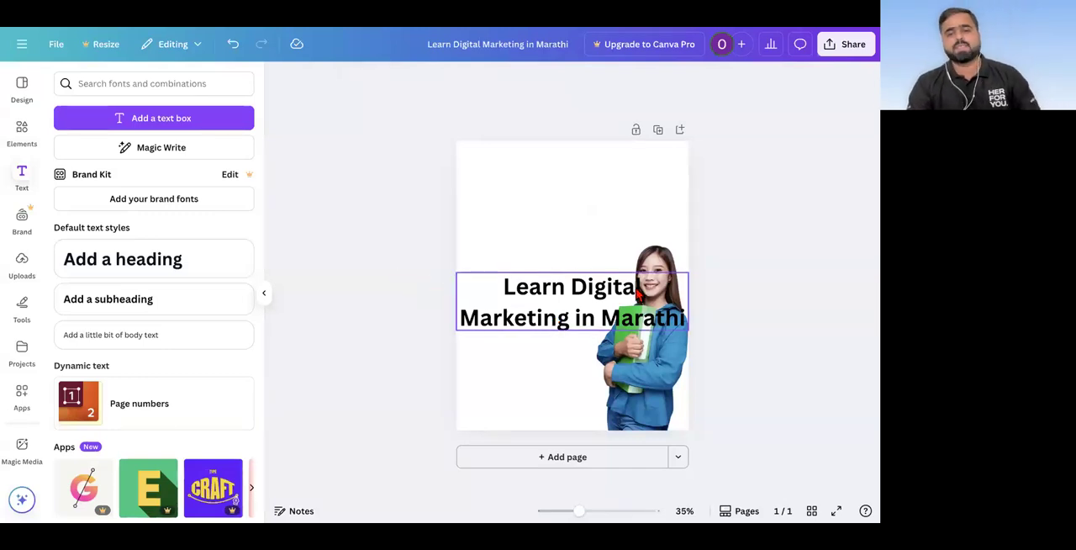
# Step: Move the heading to the upper part of the page, above the woman, and keep it selected
pyautogui.click(578, 299)
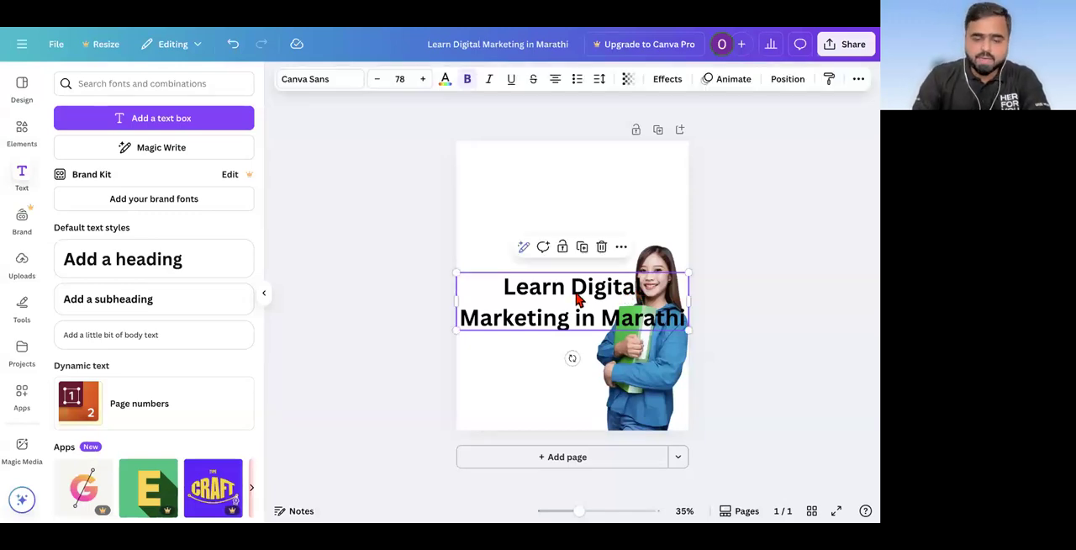
pyautogui.moveTo(577, 286); pyautogui.dragTo(578, 185)
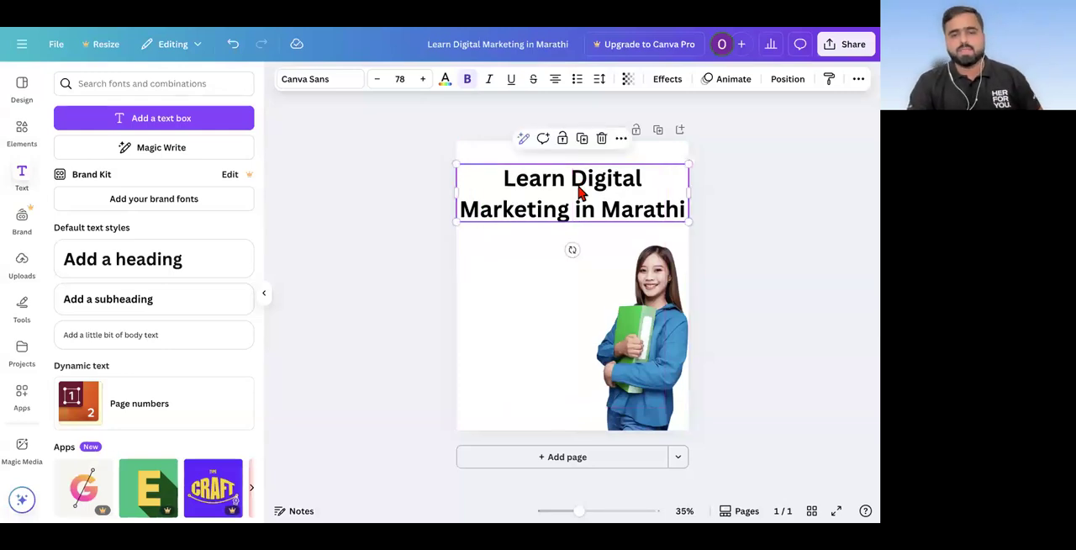
pyautogui.click(315, 268)
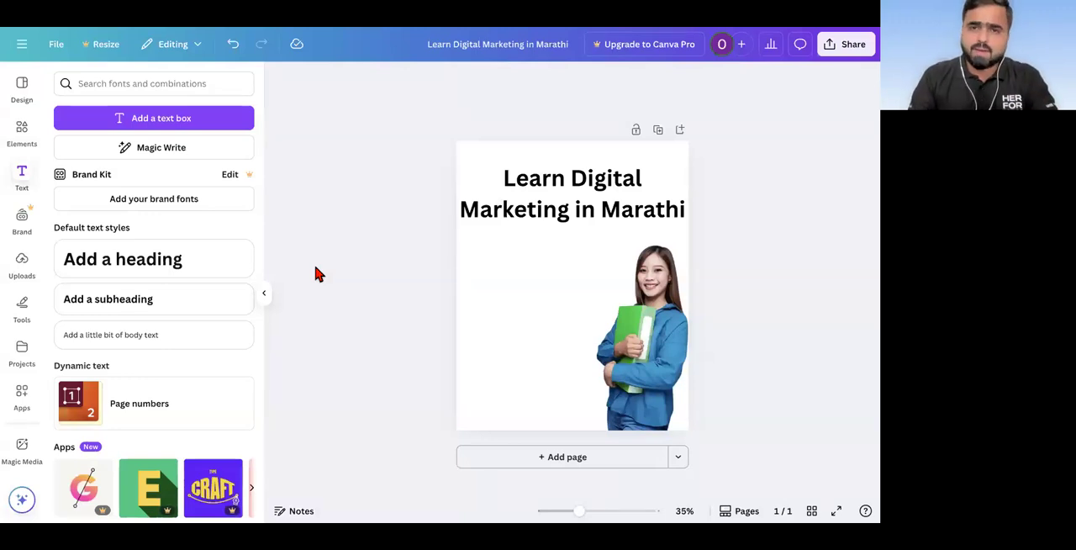
pyautogui.click(578, 202)
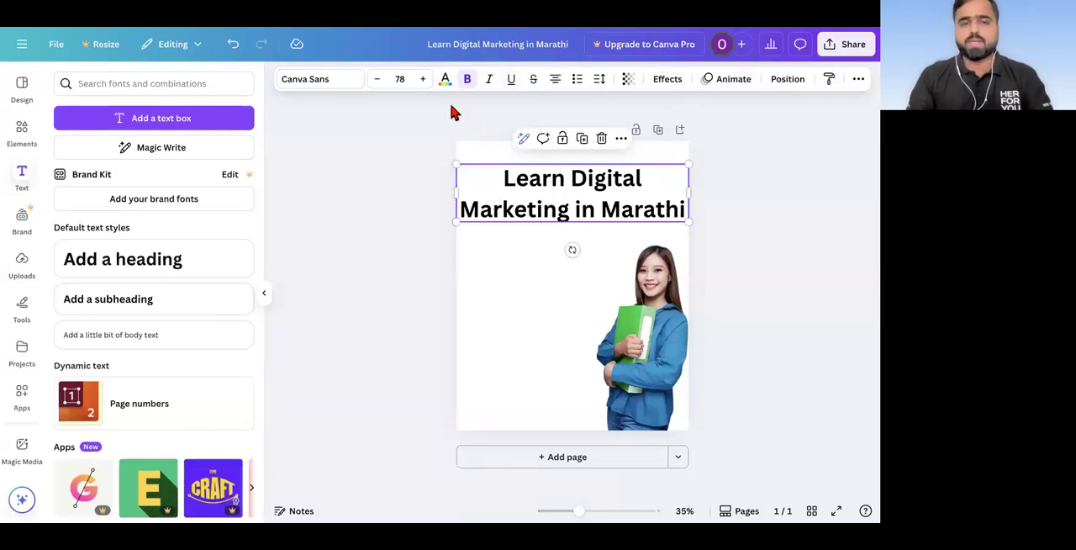
# Step: Try handwriting fonts on the heading, ending with Lost in south
pyautogui.click(326, 82)
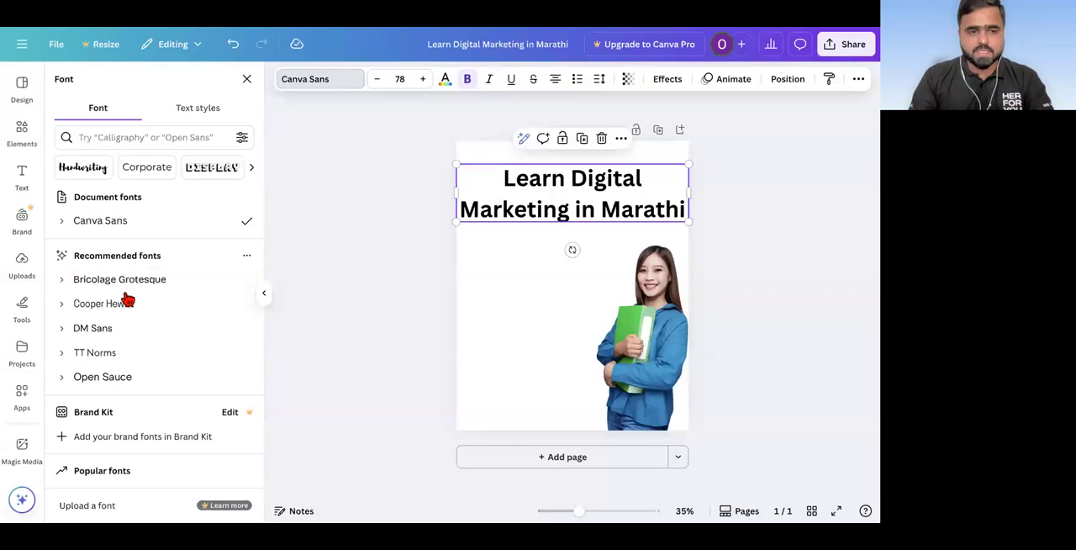
pyautogui.click(84, 168)
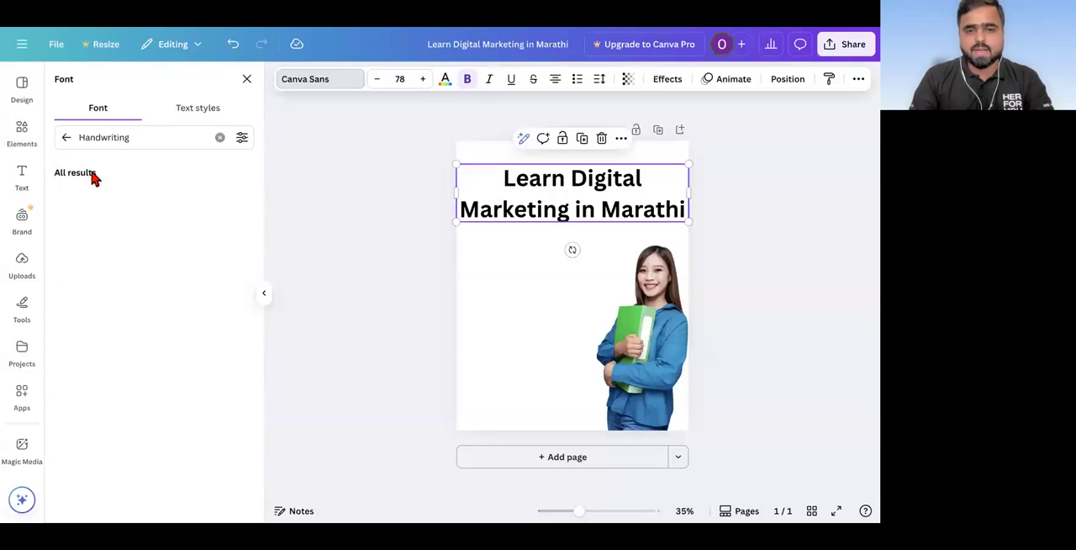
pyautogui.click(94, 246)
pyautogui.scroll(-8, 95, 246)
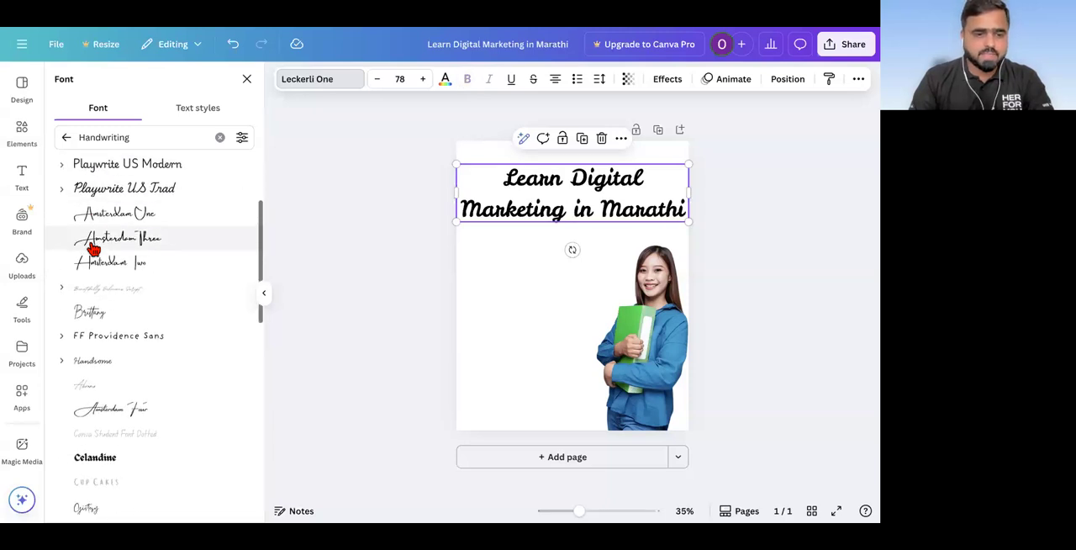
pyautogui.click(120, 290)
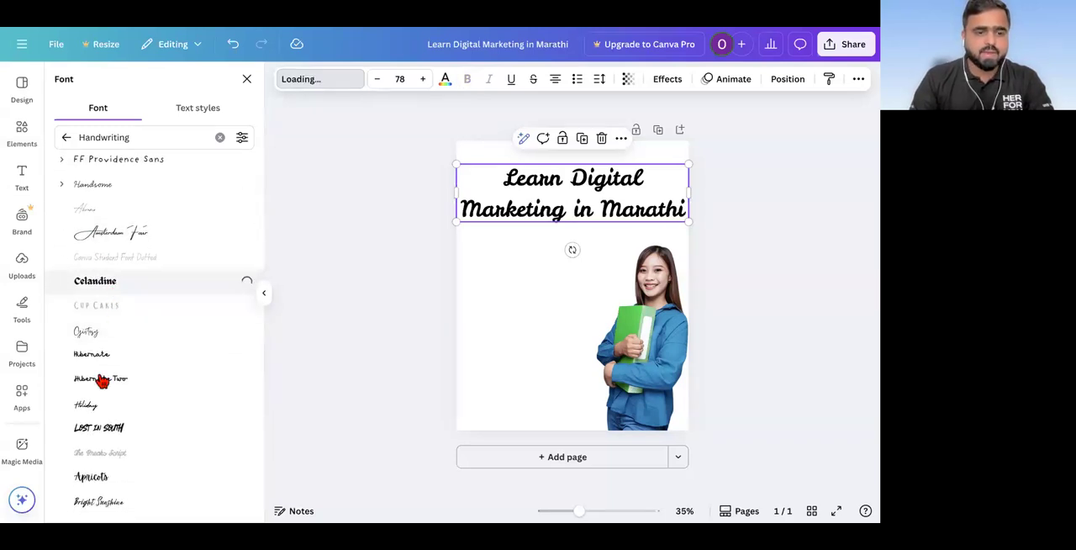
pyautogui.click(93, 435)
# Step: Search the fonts for "roboto" and apply Roboto to the heading
pyautogui.click(139, 137)
pyautogui.doubleClick(139, 137)
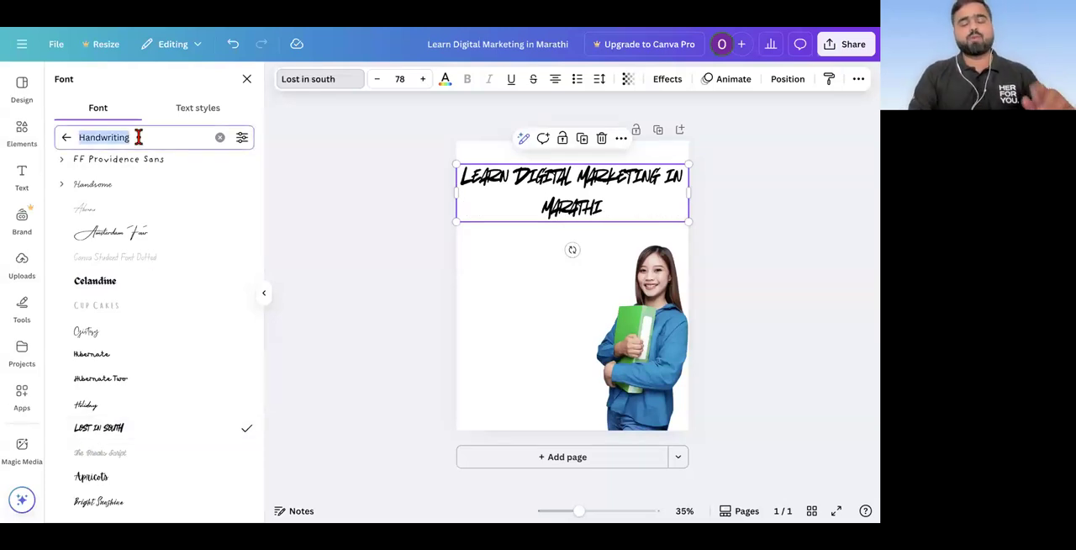
pyautogui.write('roboto')
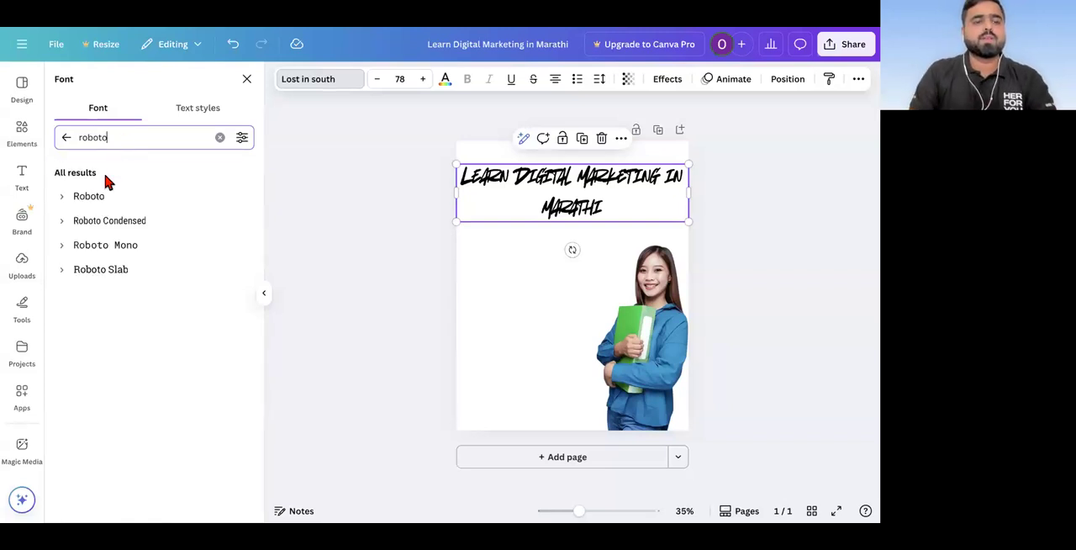
pyautogui.click(98, 201)
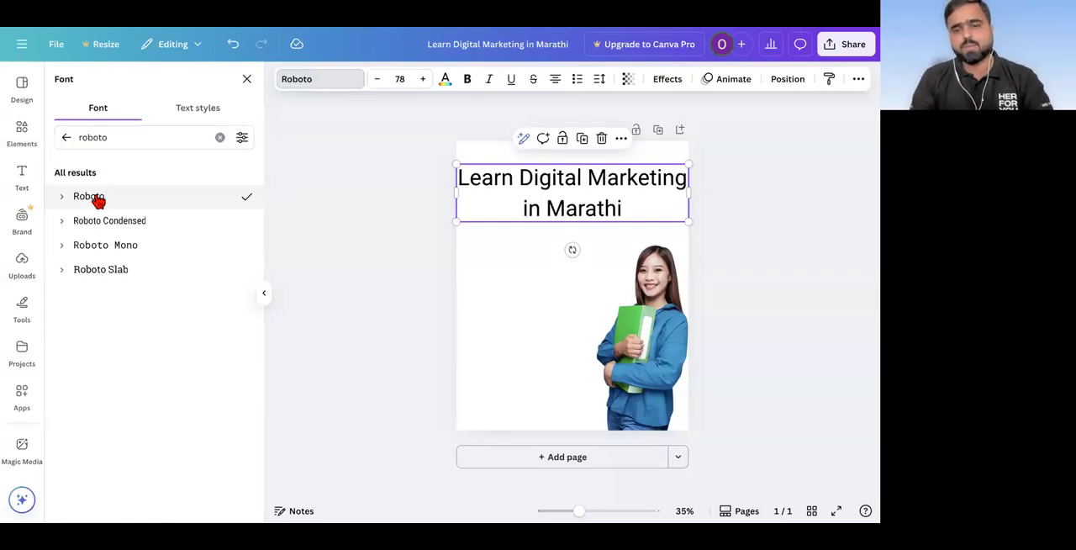
# Step: Search the fonts for "poppins" and apply the SemiBold style of Poppins to the heading
pyautogui.doubleClick(137, 137)
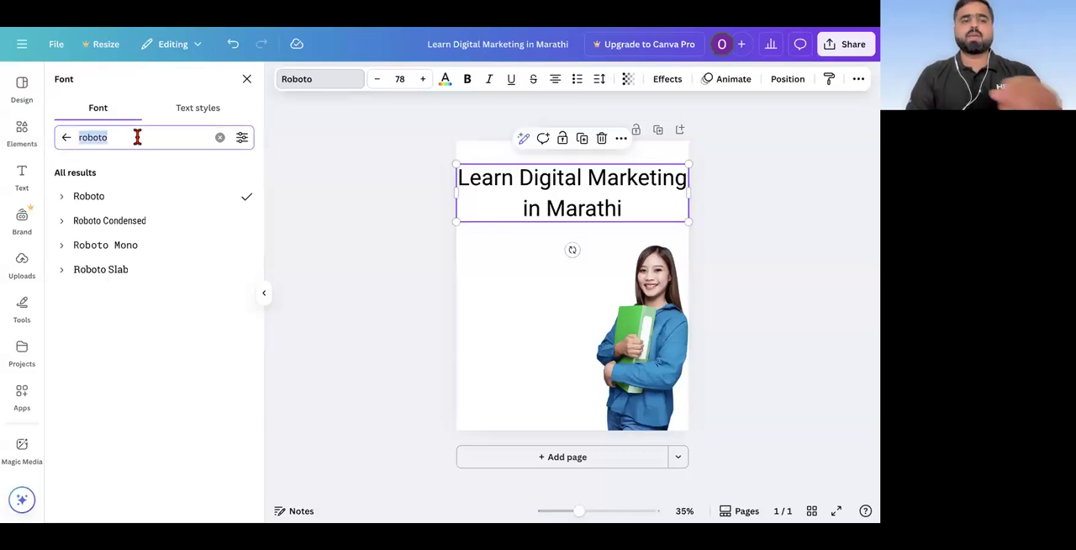
pyautogui.write('po')
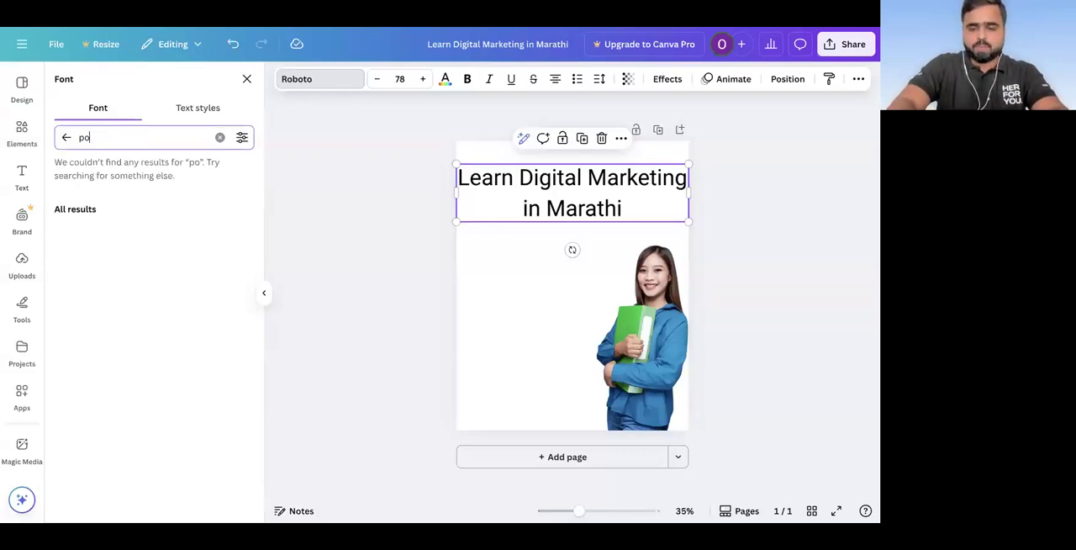
pyautogui.write('ppins')
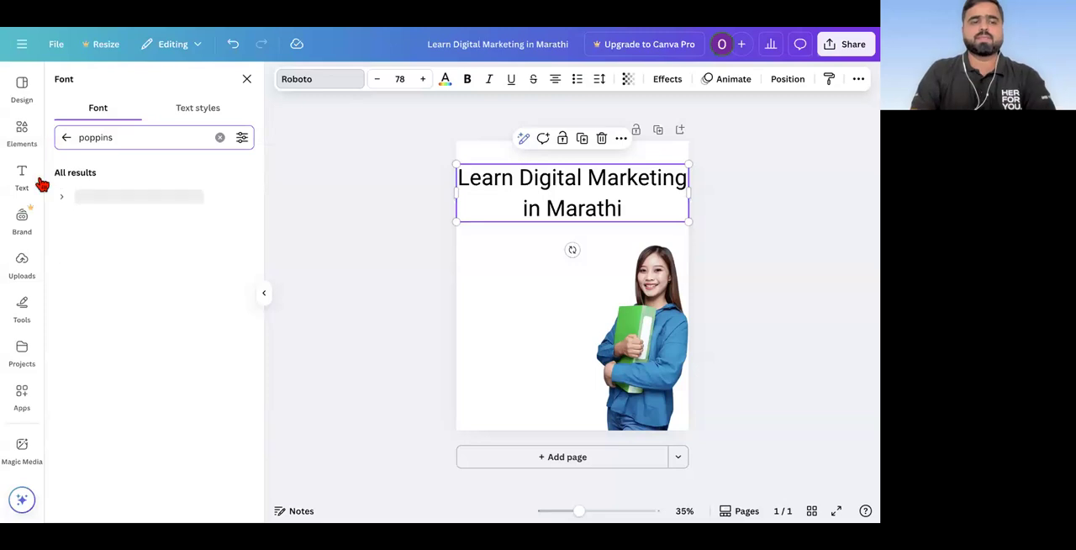
pyautogui.click(67, 199)
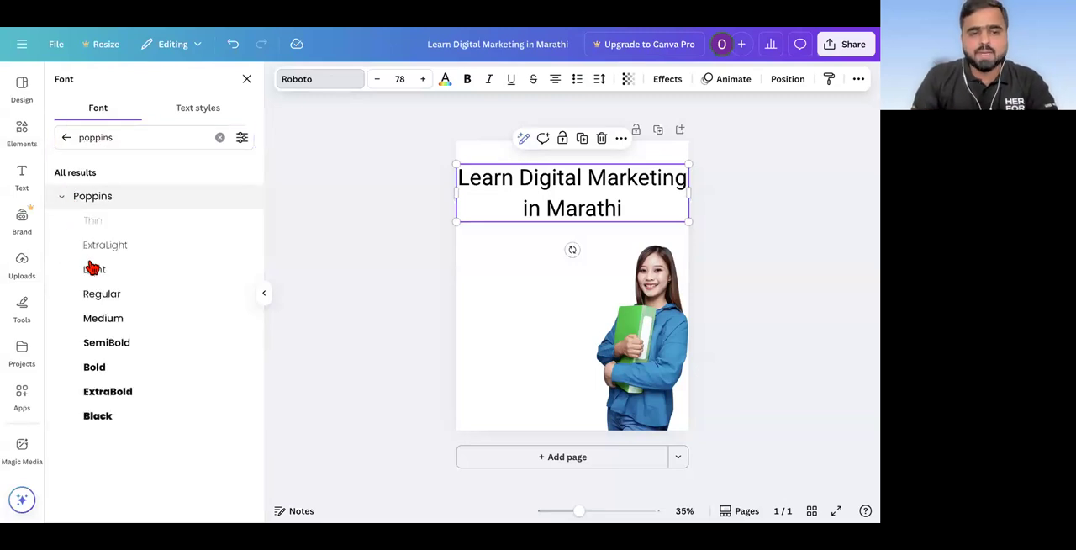
pyautogui.click(95, 367)
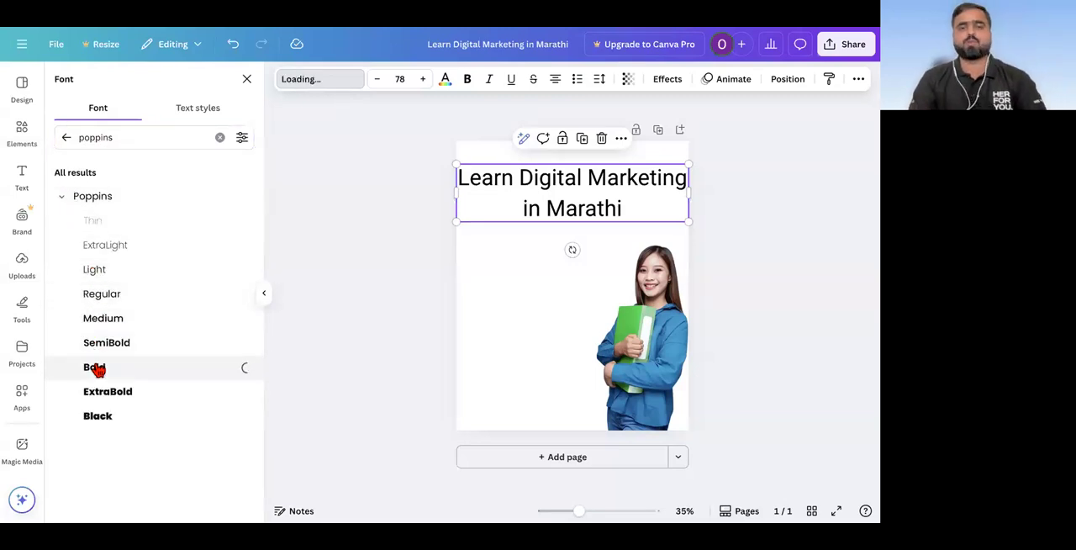
pyautogui.click(105, 347)
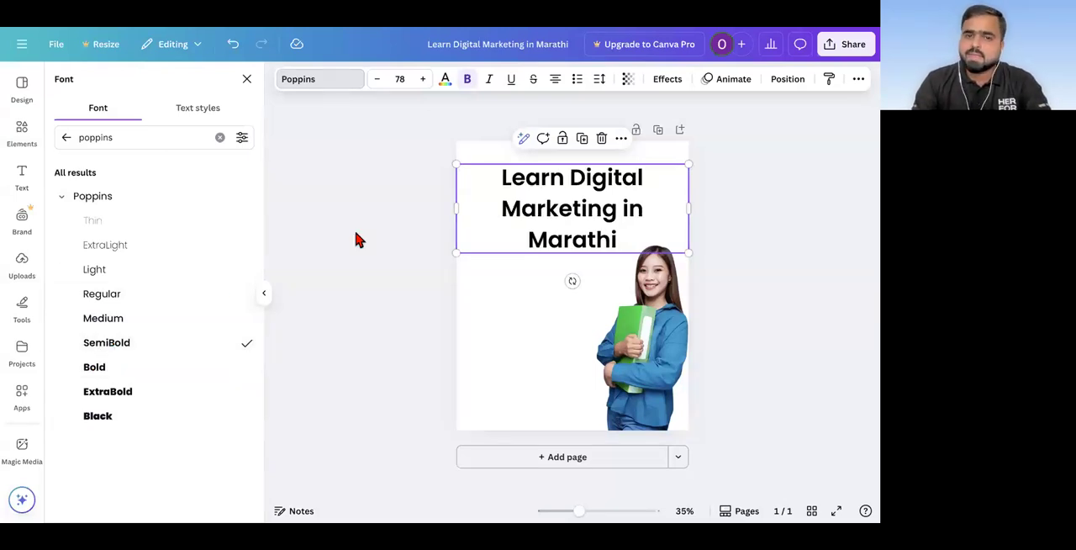
pyautogui.click(368, 262)
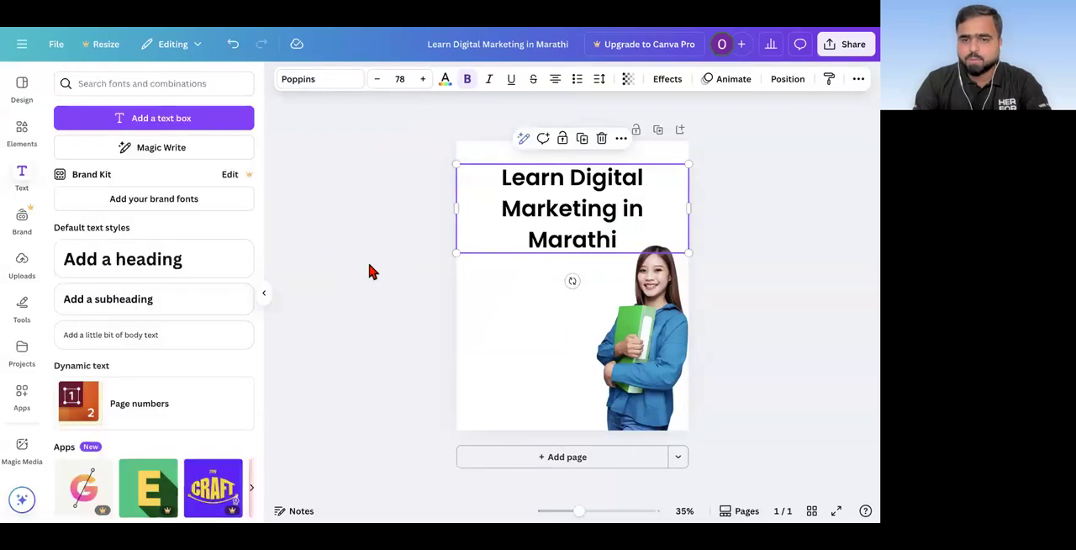
# Step: Reduce the heading's font size to 63 so it fits on two lines
pyautogui.click(494, 280)
pyautogui.click(547, 233)
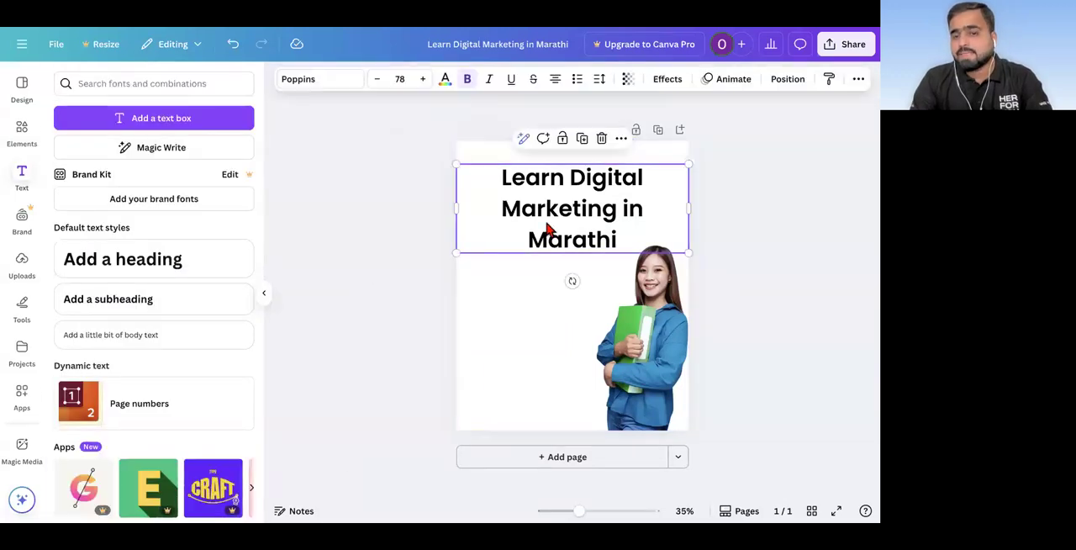
pyautogui.click(377, 80)
pyautogui.click(377, 81)
pyautogui.click(376, 80)
pyautogui.click(377, 81)
pyautogui.click(377, 81)
pyautogui.click(377, 81)
pyautogui.click(377, 81)
pyautogui.click(377, 81)
pyautogui.click(376, 81)
pyautogui.click(376, 81)
pyautogui.click(377, 81)
pyautogui.click(377, 81)
pyautogui.click(376, 80)
pyautogui.click(377, 81)
pyautogui.click(377, 81)
pyautogui.click(377, 81)
pyautogui.click(377, 81)
pyautogui.click(377, 81)
pyautogui.click(377, 80)
pyautogui.click(377, 81)
pyautogui.click(377, 81)
pyautogui.click(377, 80)
pyautogui.click(377, 80)
pyautogui.click(377, 80)
pyautogui.click(377, 81)
pyautogui.click(377, 81)
pyautogui.click(376, 81)
pyautogui.click(377, 81)
pyautogui.click(376, 81)
pyautogui.click(377, 81)
pyautogui.click(377, 81)
pyautogui.tripleClick(424, 80)
pyautogui.tripleClick(424, 80)
pyautogui.tripleClick(424, 79)
pyautogui.tripleClick(424, 80)
pyautogui.click(424, 80)
pyautogui.click(424, 80)
pyautogui.click(424, 80)
pyautogui.click(424, 80)
pyautogui.click(423, 80)
pyautogui.click(424, 80)
pyautogui.click(424, 80)
pyautogui.click(423, 80)
pyautogui.click(424, 80)
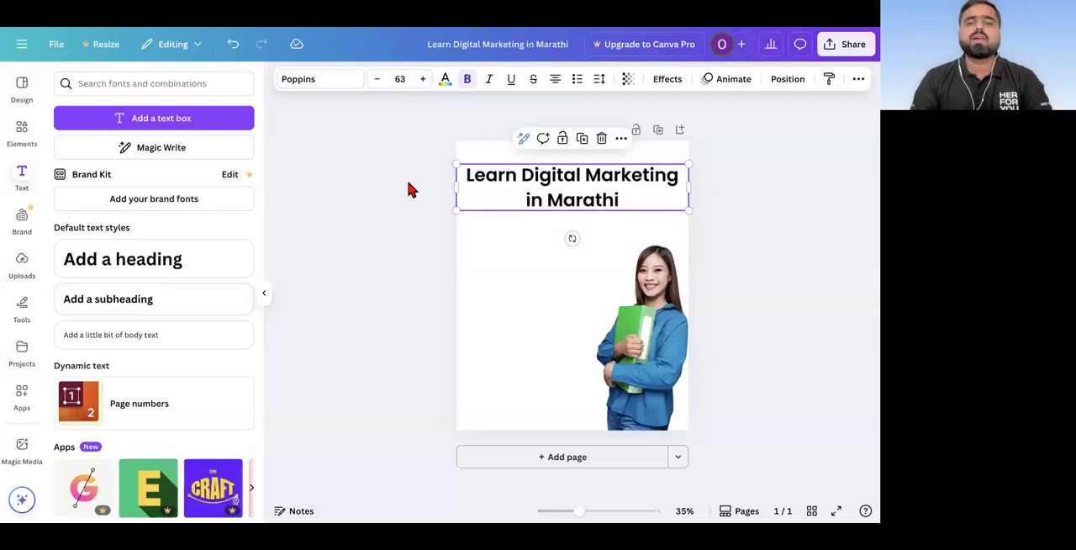
# Step: Try several default text colours on the heading and settle on Bright red (#ff3131)
pyautogui.click(445, 81)
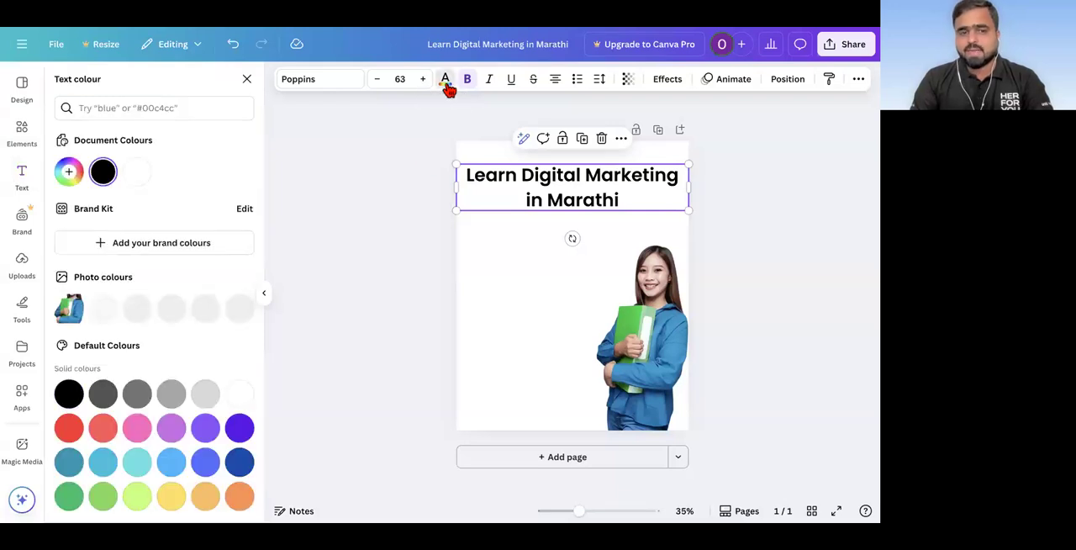
pyautogui.click(101, 434)
pyautogui.click(134, 432)
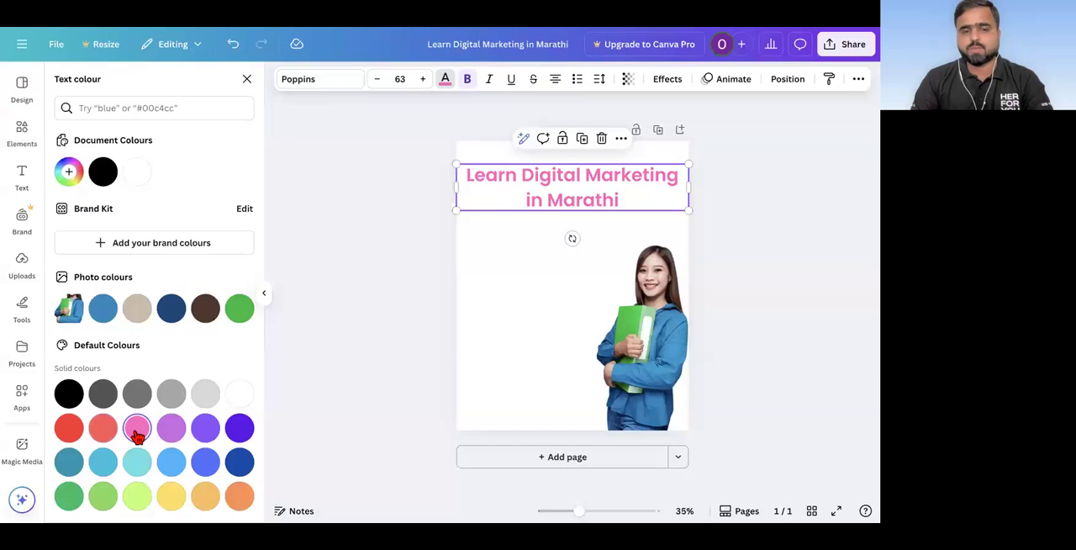
pyautogui.click(205, 461)
pyautogui.click(172, 496)
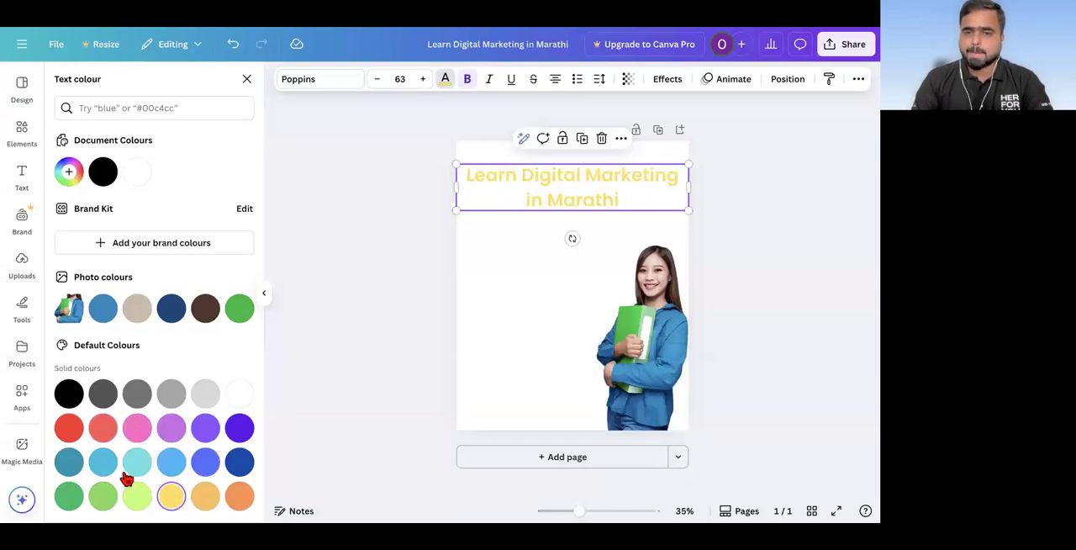
pyautogui.click(103, 464)
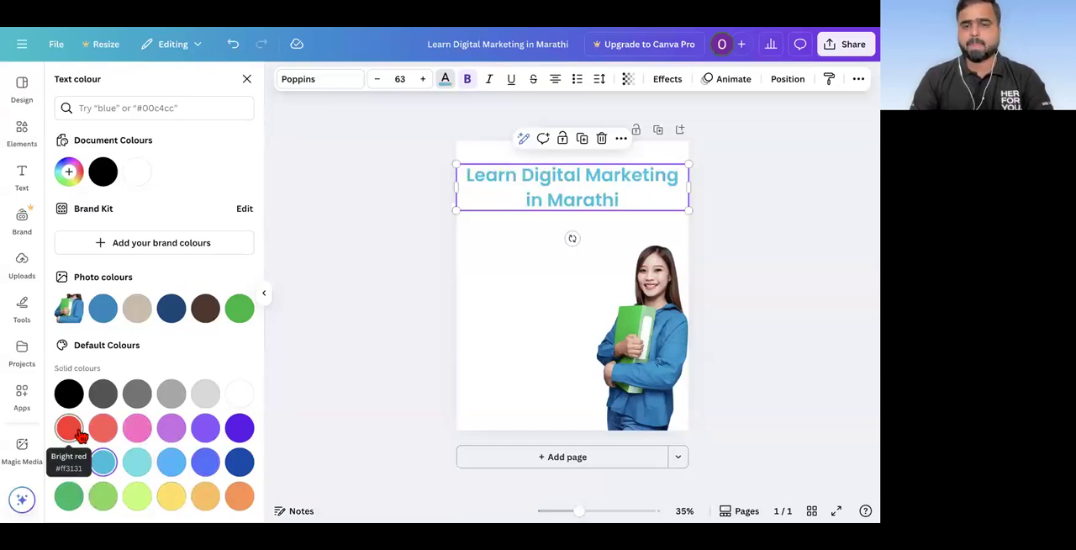
pyautogui.click(81, 434)
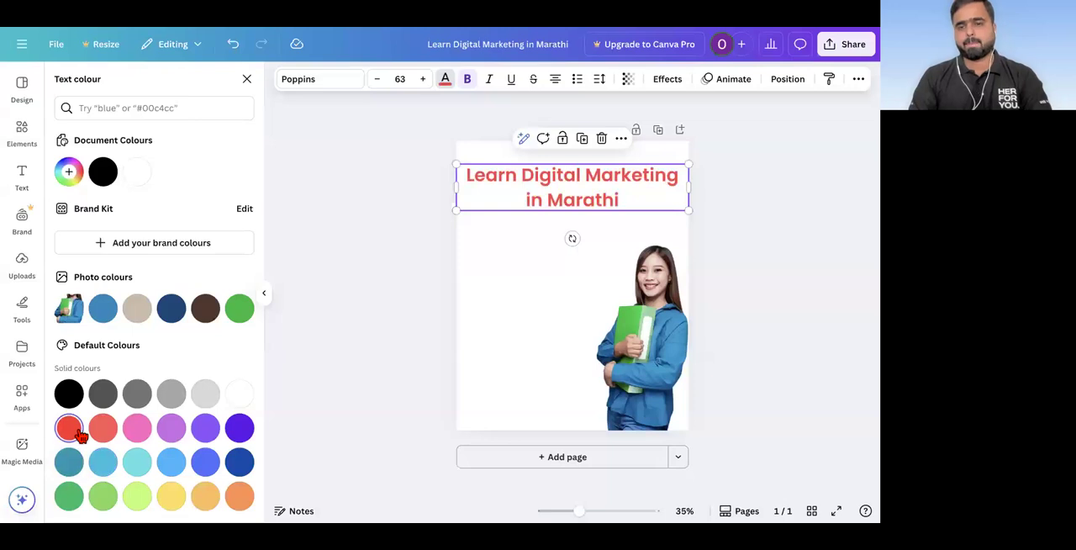
# Step: Toggle bold and italic on the heading, leaving it bold without italic, and deselect it
pyautogui.click(467, 84)
pyautogui.click(467, 84)
pyautogui.click(468, 85)
pyautogui.click(467, 84)
pyautogui.click(487, 84)
pyautogui.click(487, 84)
pyautogui.click(487, 84)
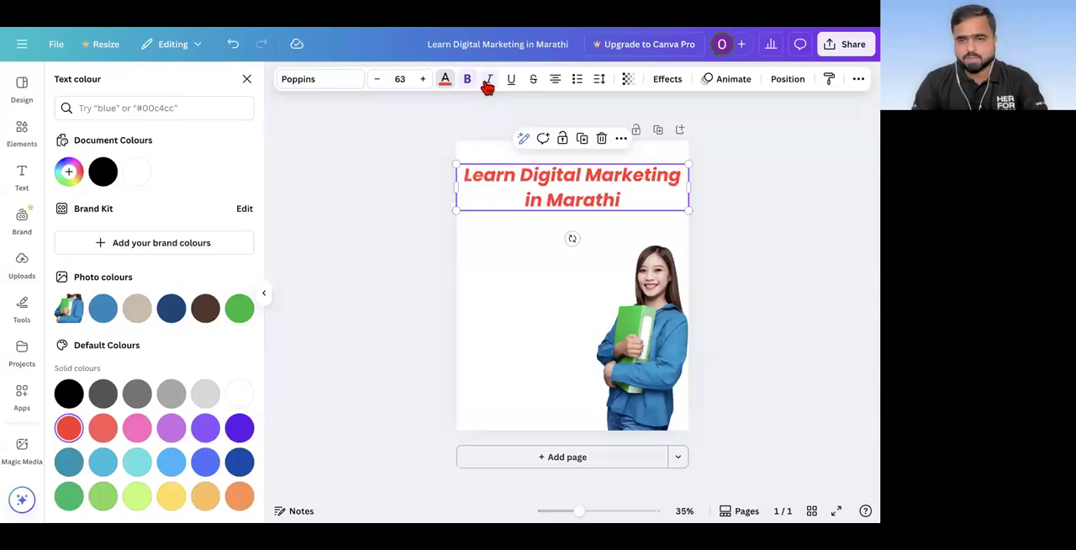
pyautogui.click(487, 84)
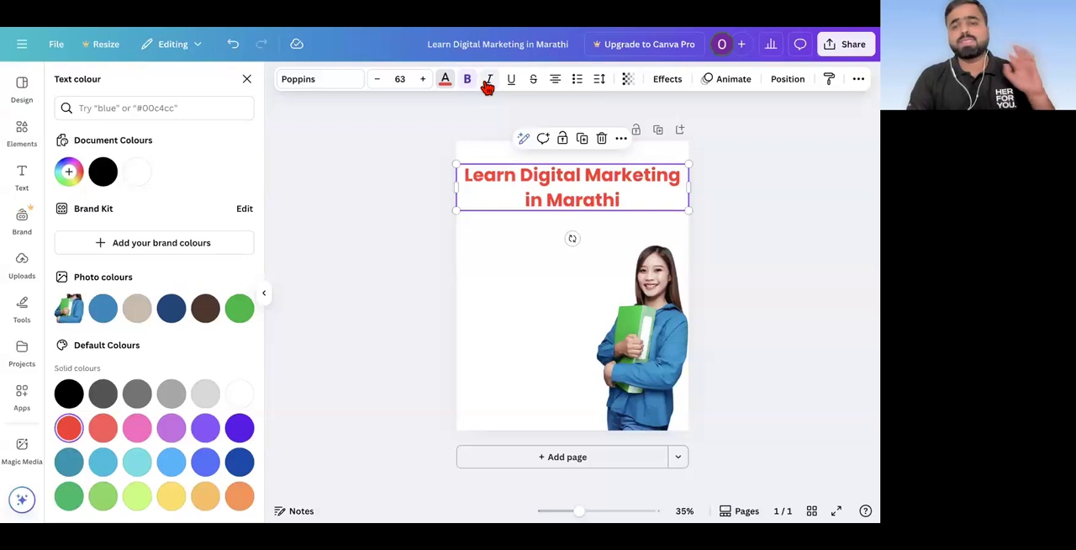
pyautogui.click(346, 211)
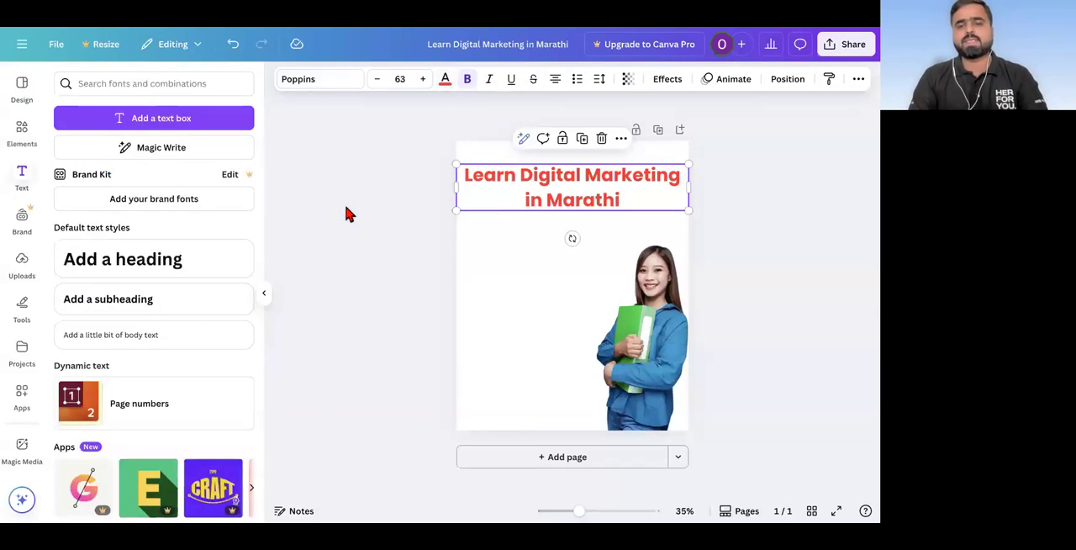
# Step: Narrow the heading's text box so the text wraps onto three lines, and centre it across the page
pyautogui.click(532, 186)
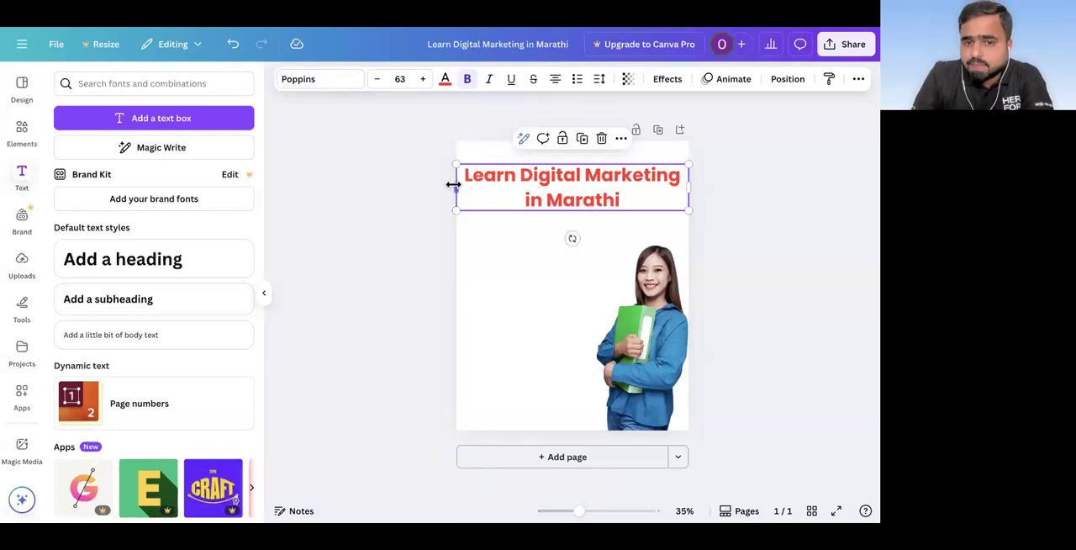
pyautogui.moveTo(458, 189); pyautogui.dragTo(524, 188)
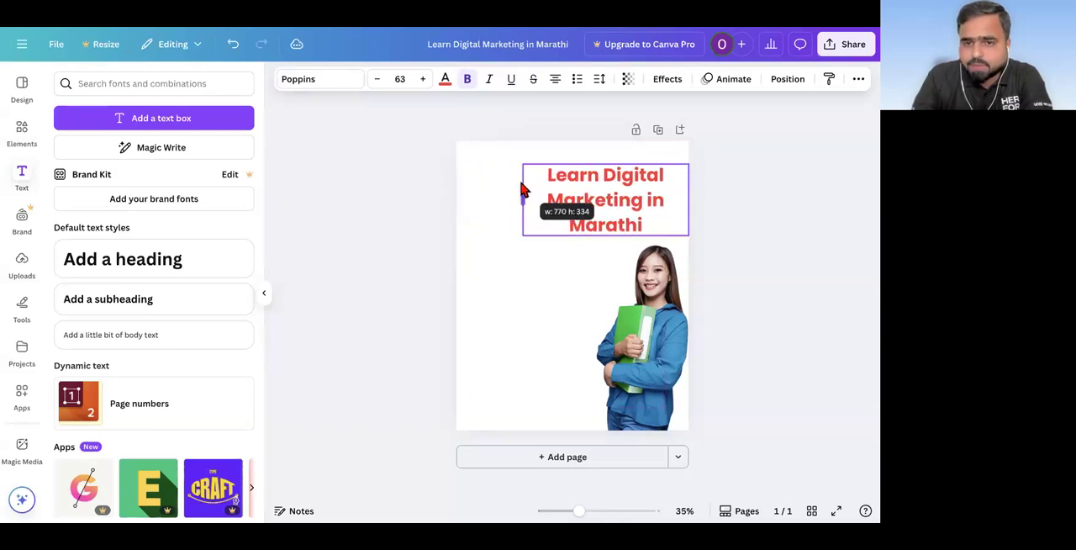
pyautogui.moveTo(603, 201); pyautogui.dragTo(555, 193)
pyautogui.click(352, 223)
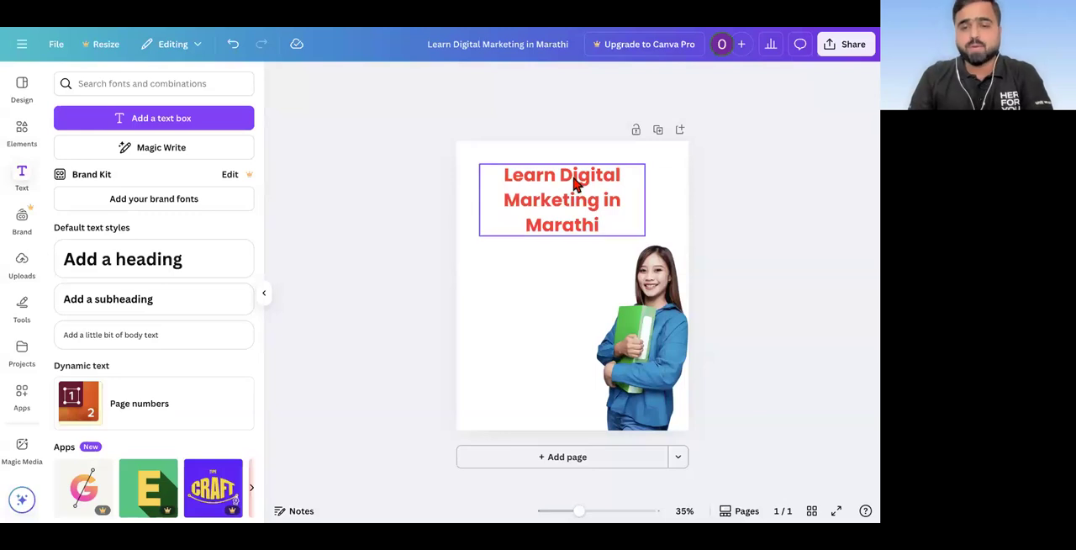
pyautogui.click(580, 185)
pyautogui.moveTo(646, 199); pyautogui.dragTo(666, 200)
pyautogui.click(353, 239)
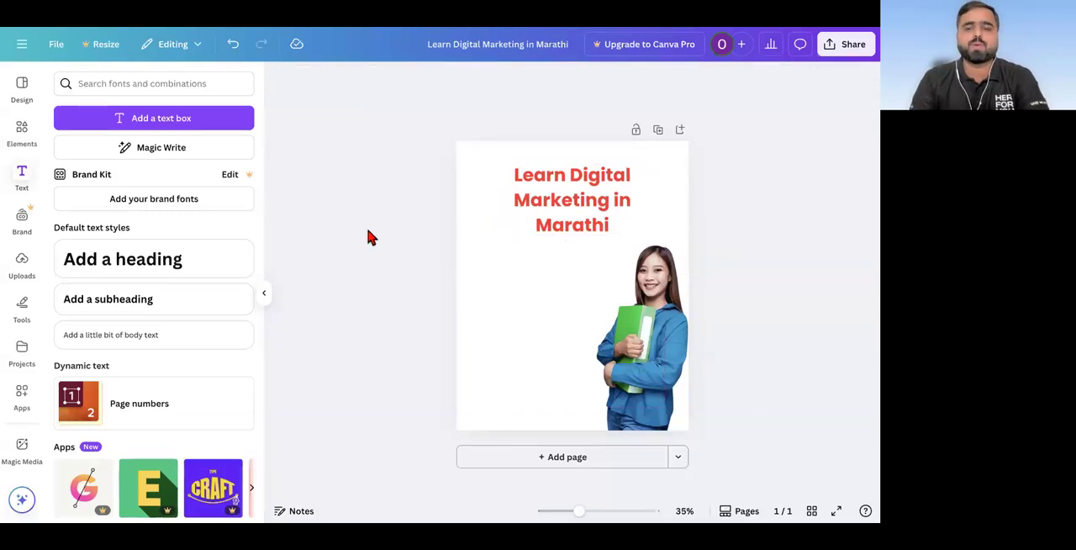
# Step: Add a subheading and move it below the heading, extending leftward from the woman's face
pyautogui.click(538, 202)
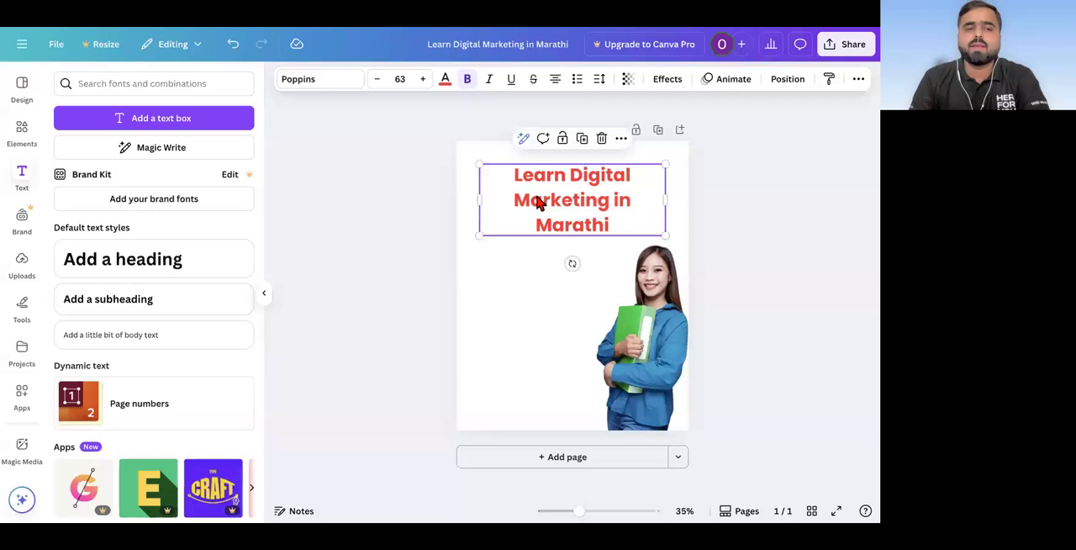
pyautogui.click(115, 301)
pyautogui.doubleClick(550, 243)
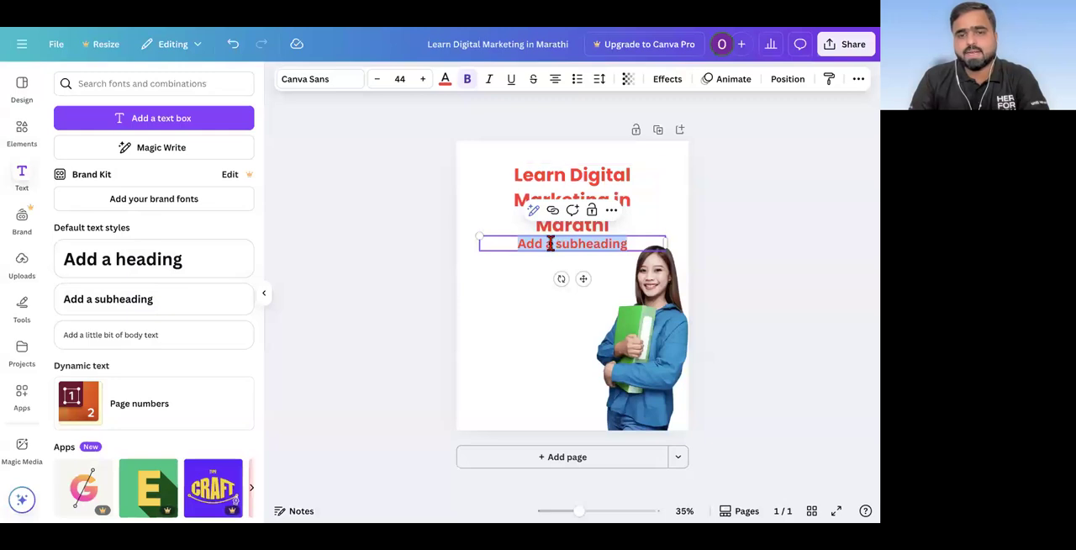
pyautogui.moveTo(581, 283); pyautogui.dragTo(566, 322)
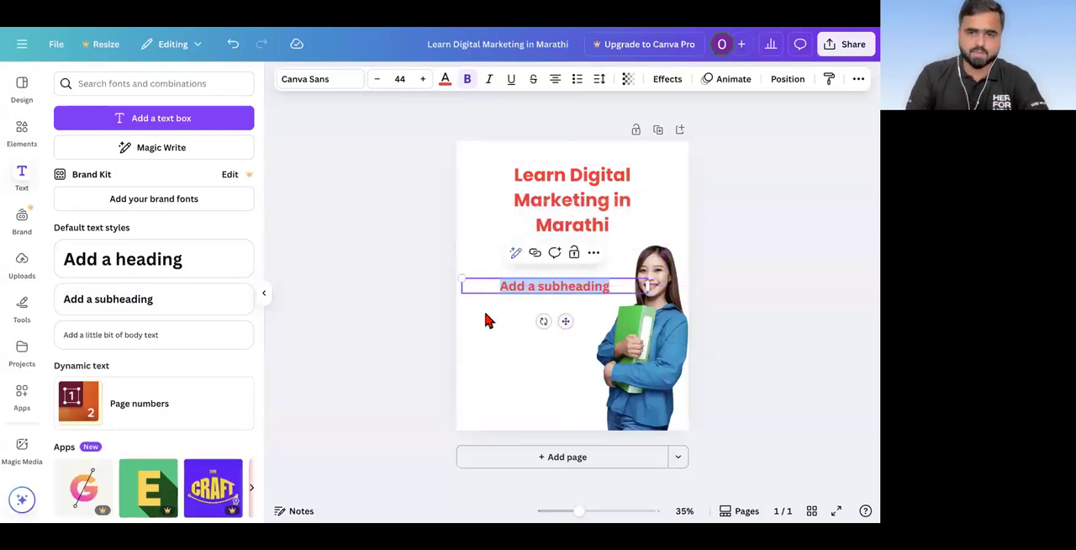
# Step: Replace the subheading text with three lines: "Live Training", "Recording" and "Support System"
pyautogui.tripleClick(567, 286)
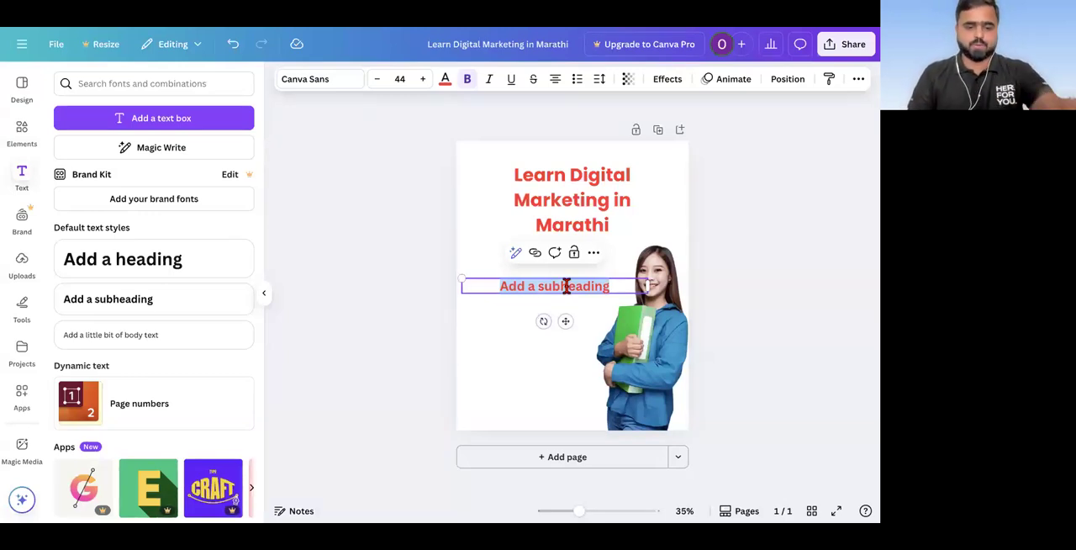
pyautogui.write('Live Tr')
pyautogui.write('ininf')
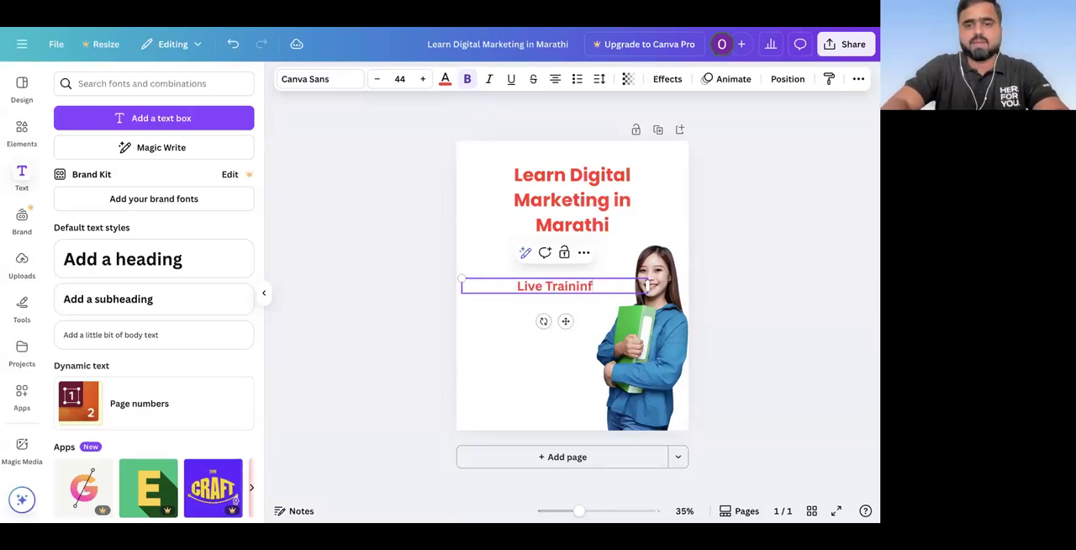
pyautogui.press('BackSpace')
pyautogui.write('g')
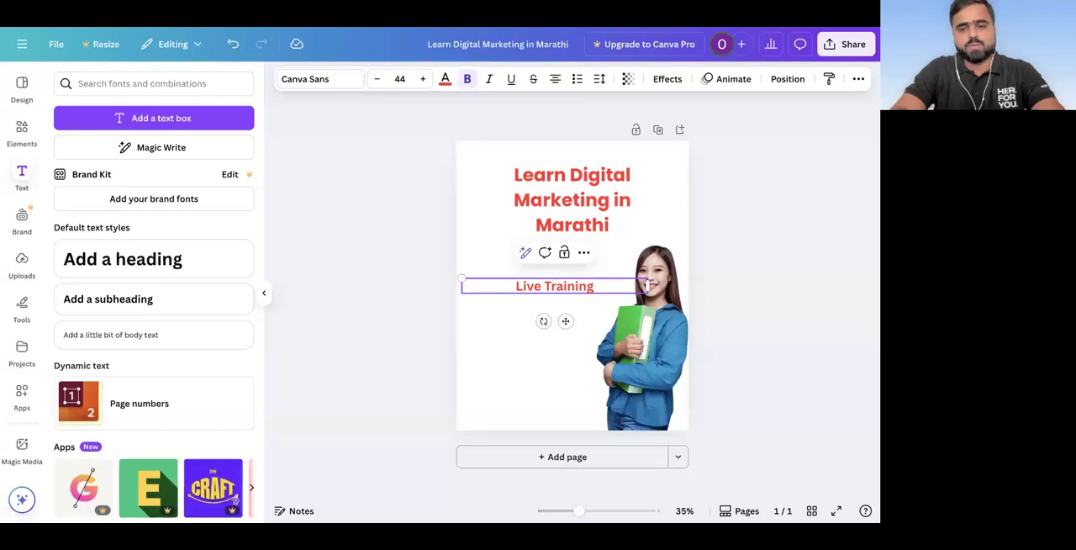
pyautogui.press('Return')
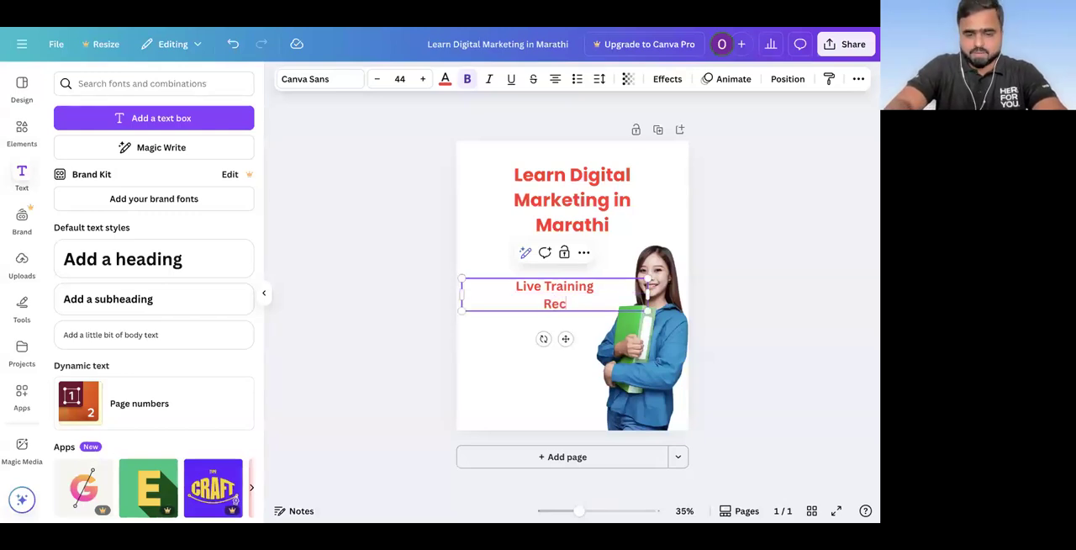
pyautogui.write('Recording')
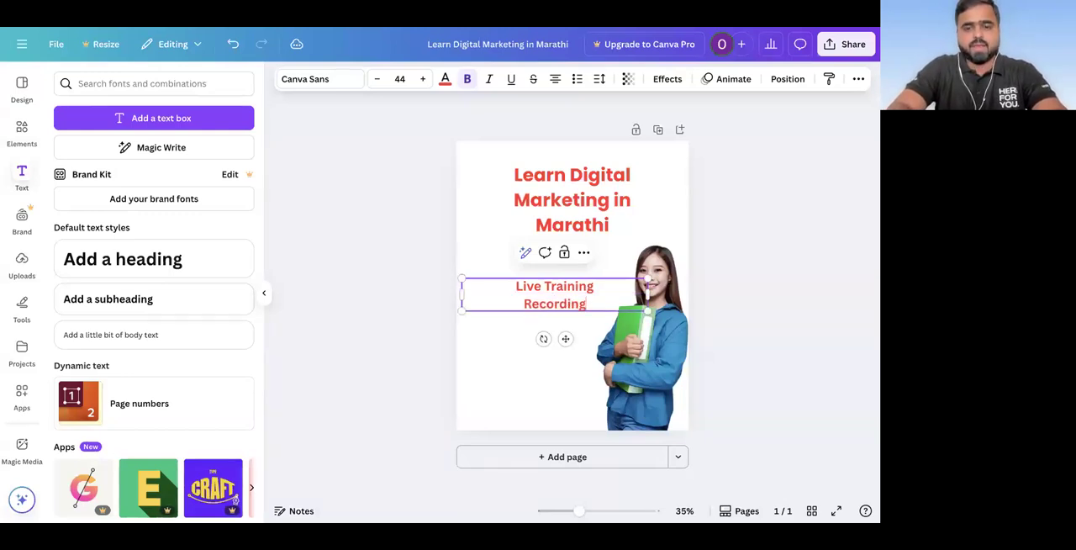
pyautogui.press('Return')
pyautogui.write('Support S')
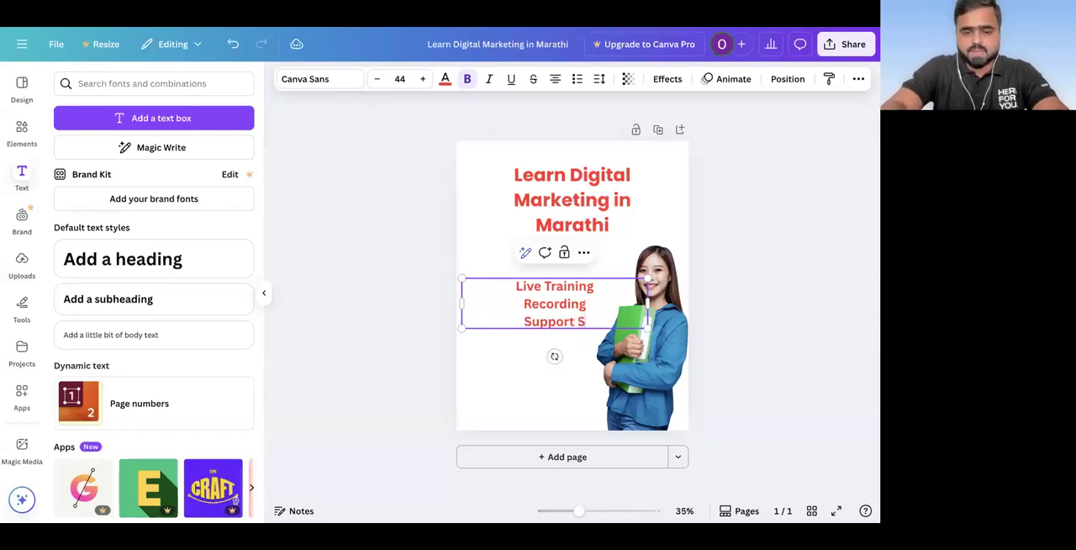
pyautogui.write('ystem')
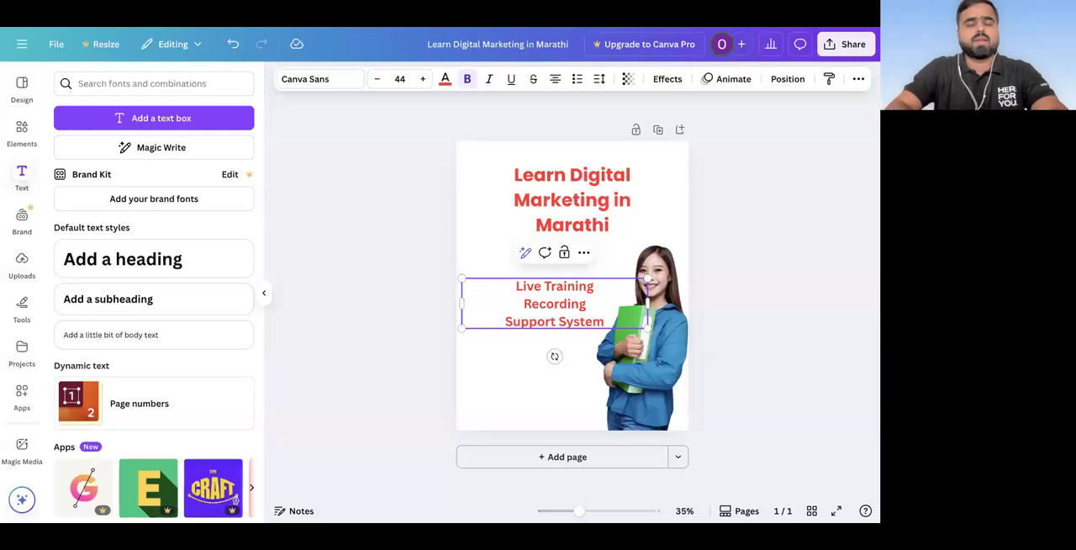
# Step: Change the second line of the subheading to "Course Recording"
pyautogui.doubleClick(543, 301)
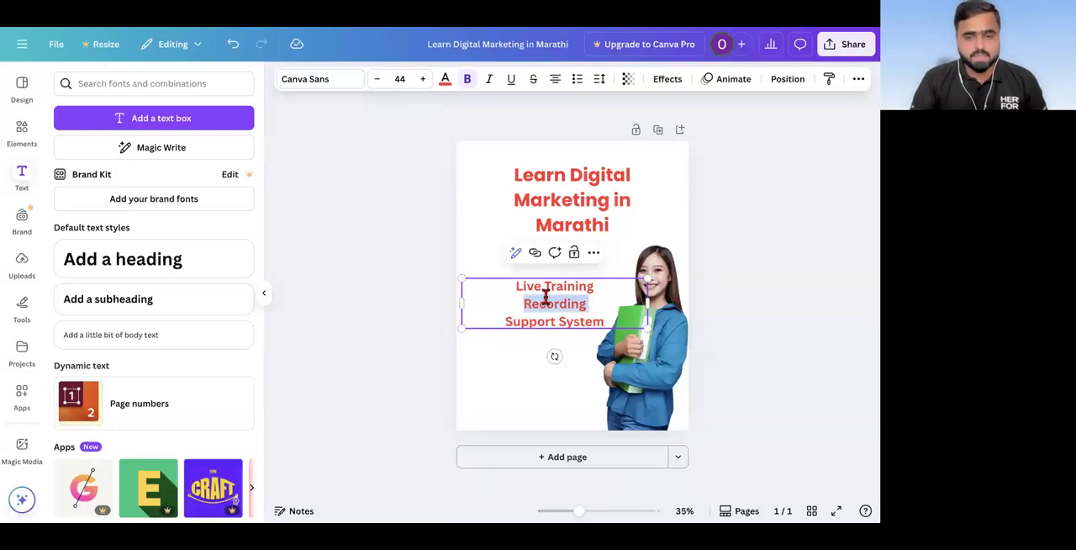
pyautogui.tripleClick(556, 285)
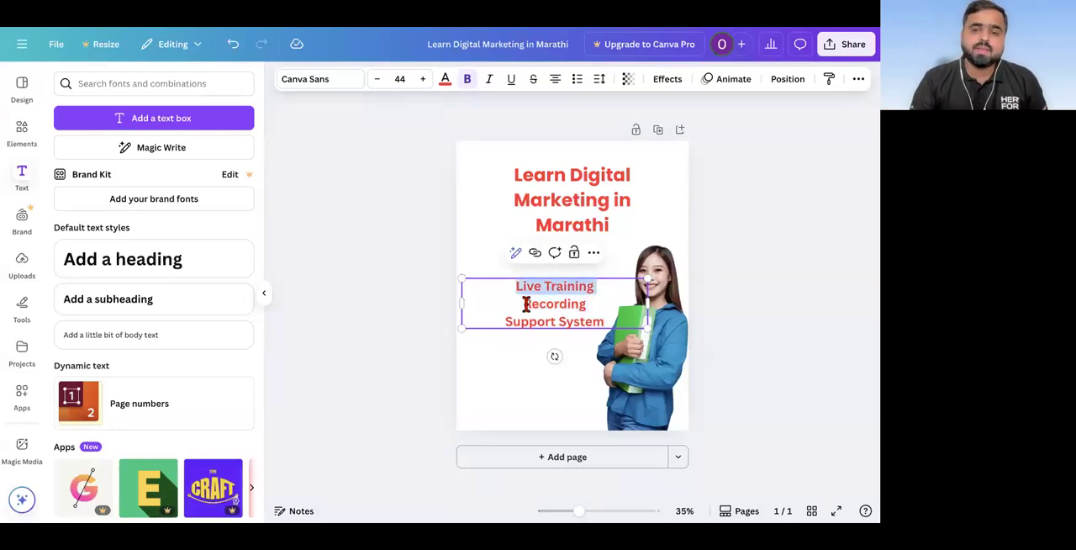
pyautogui.moveTo(585, 308); pyautogui.dragTo(521, 308)
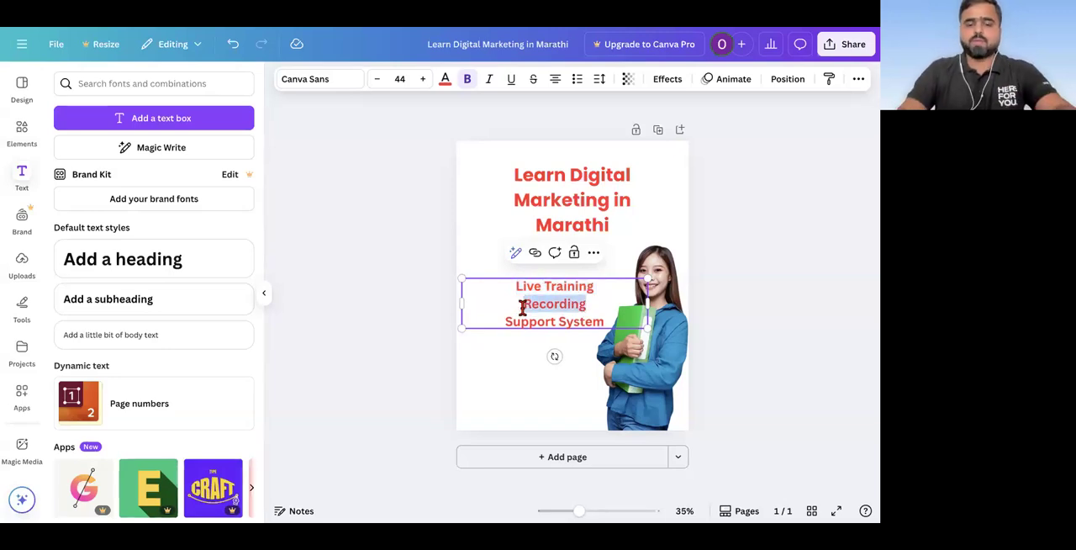
pyautogui.write('CoRecu')
pyautogui.press('BackSpace')
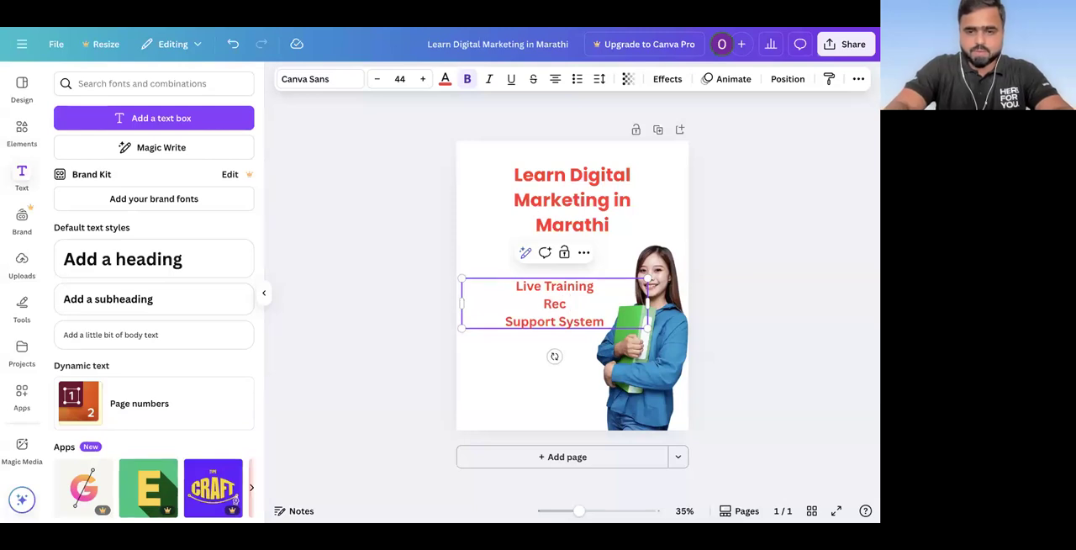
pyautogui.write('urse')
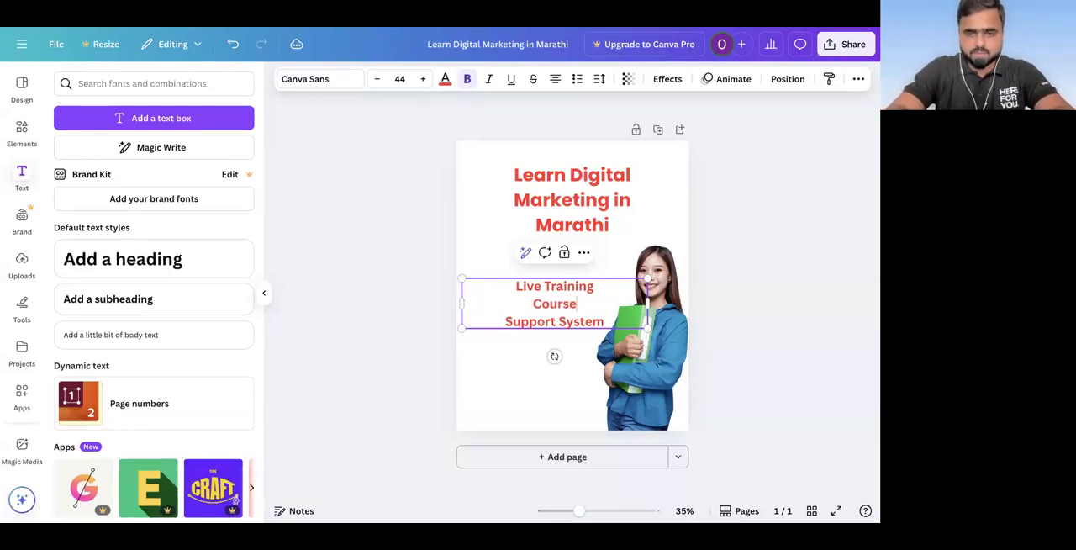
pyautogui.write(' Recording')
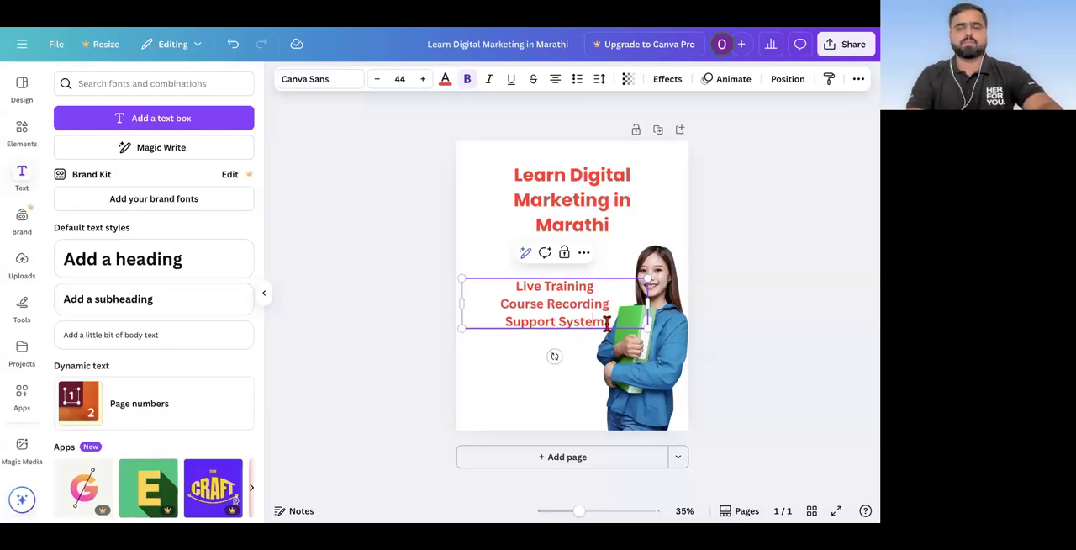
# Step: Add "Certificate" as a fourth line under "Support System" and finish editing the text
pyautogui.press('Return')
pyautogui.write('Certificat')
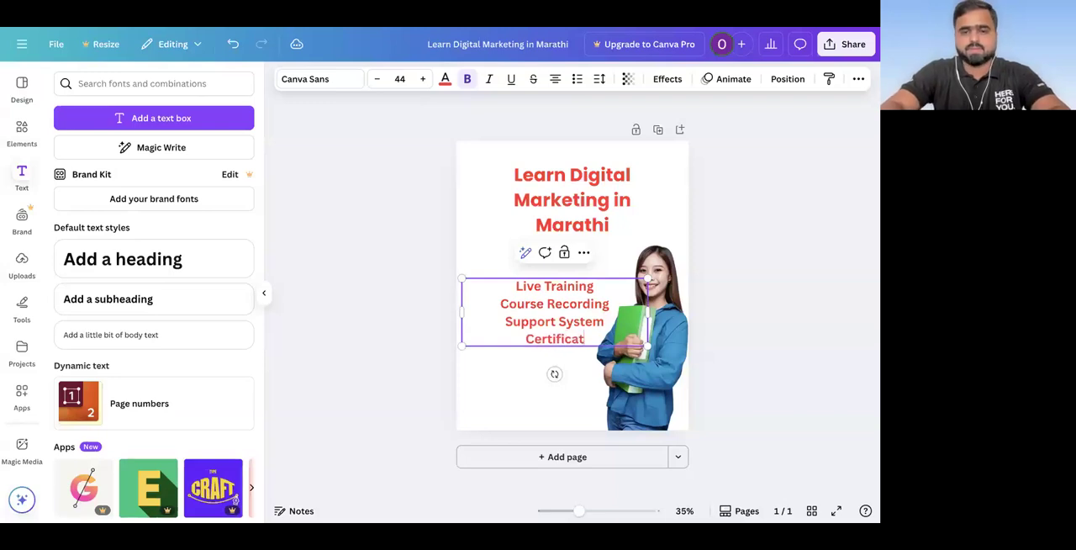
pyautogui.write('e')
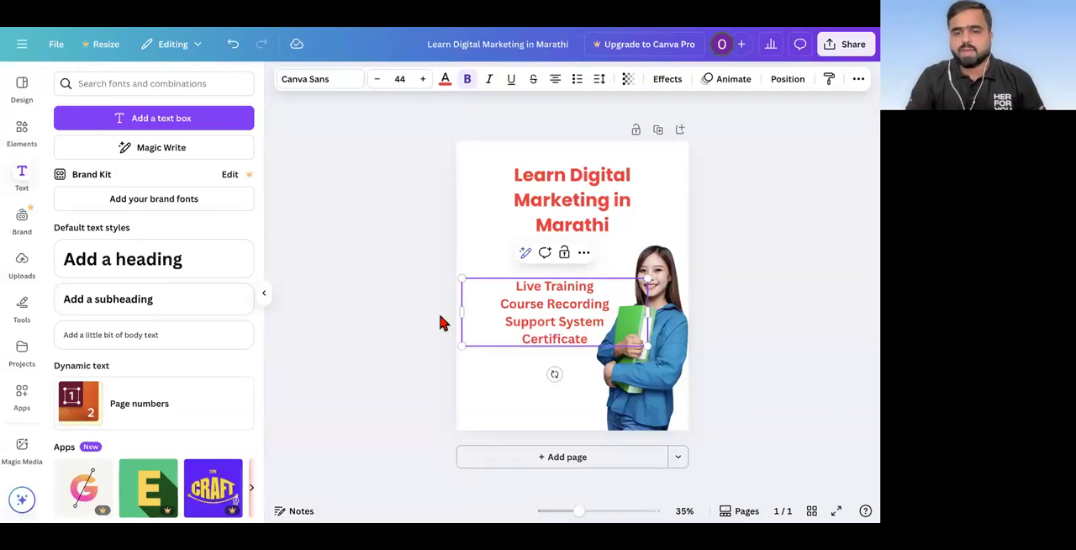
pyautogui.press('Escape')
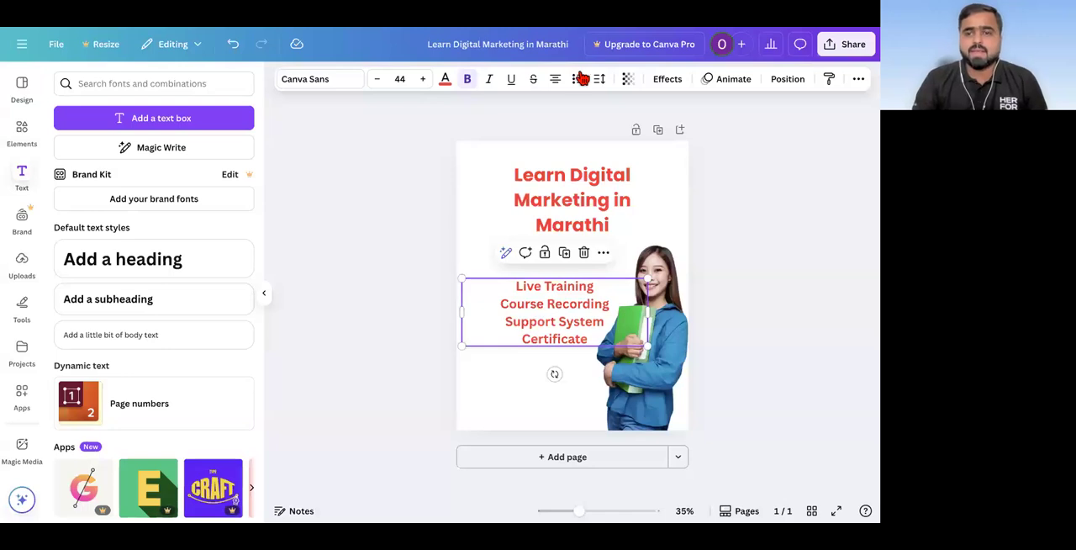
# Step: Turn the four subheading lines into a numbered list, left-align it and deselect it
pyautogui.click(578, 81)
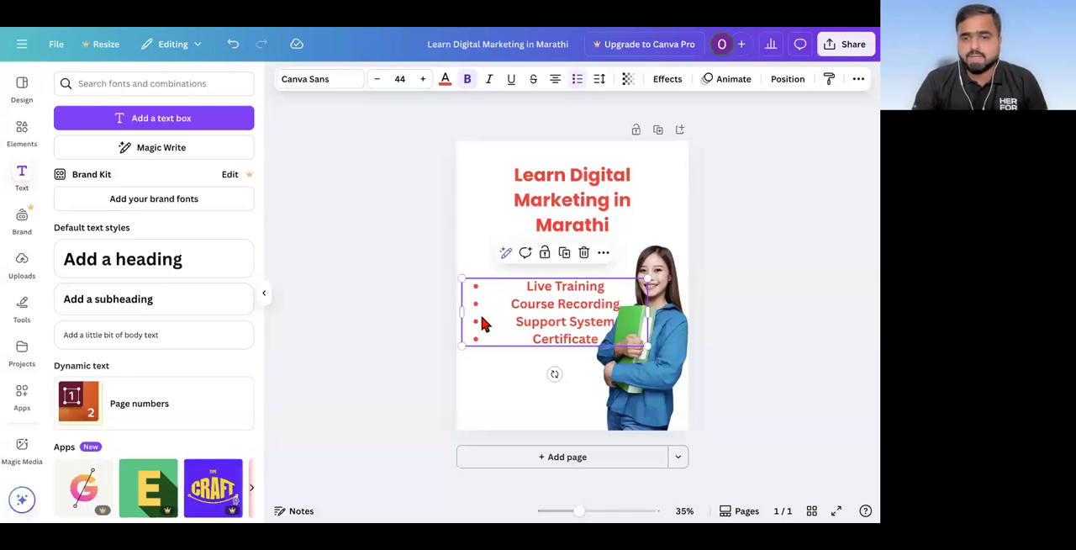
pyautogui.click(578, 80)
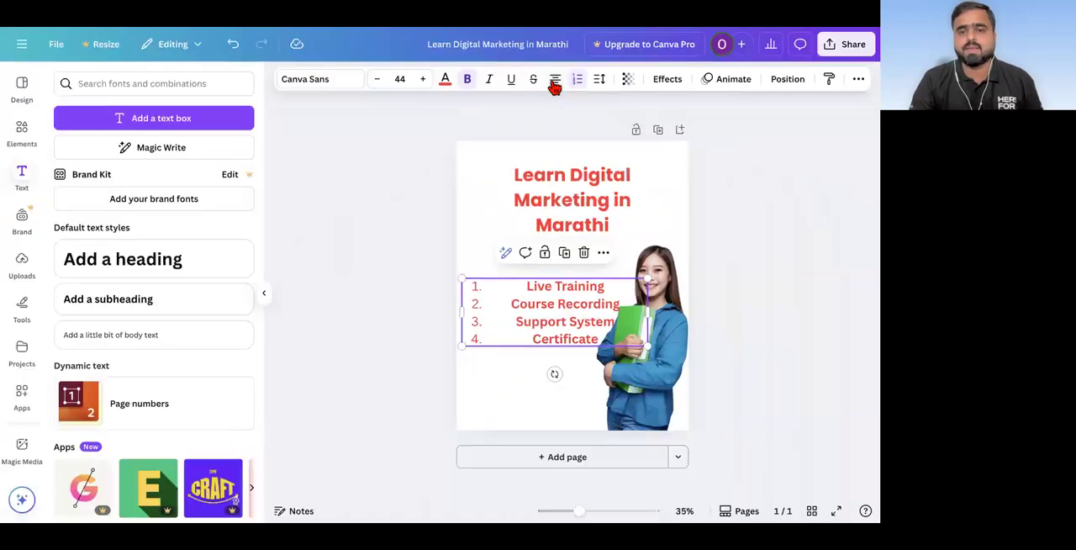
pyautogui.click(555, 81)
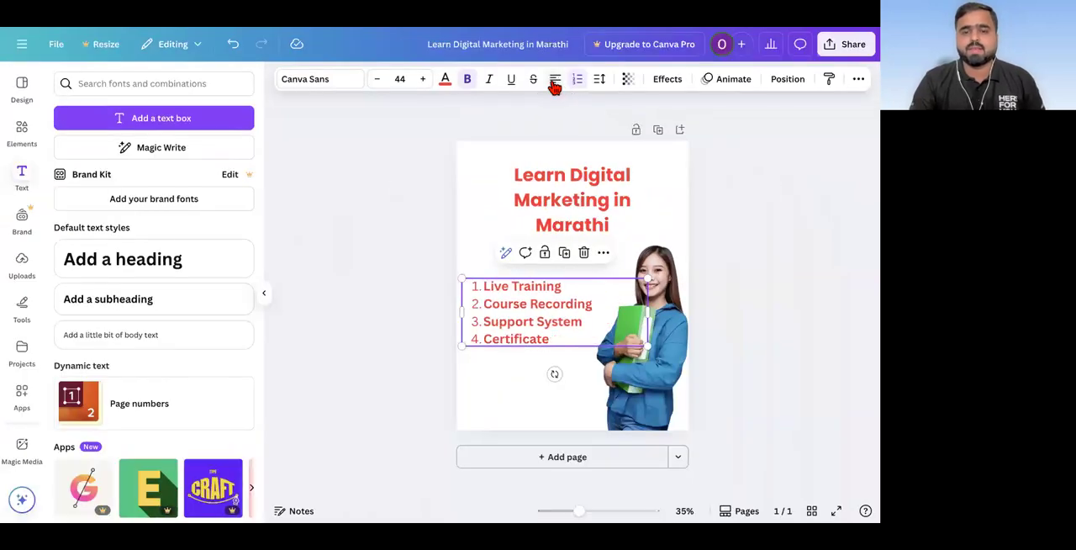
pyautogui.click(555, 81)
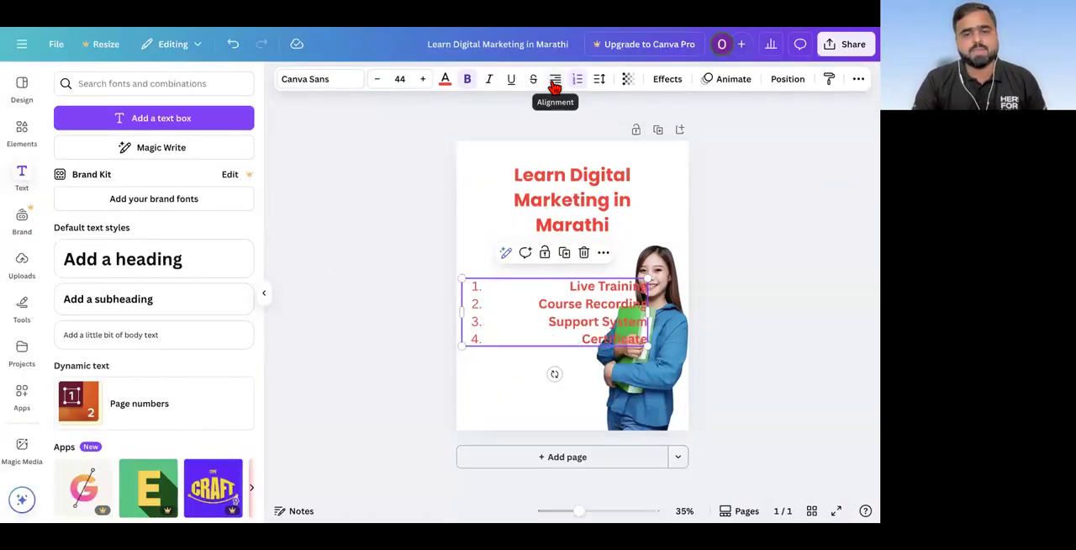
pyautogui.click(555, 81)
pyautogui.click(555, 81)
pyautogui.click(396, 279)
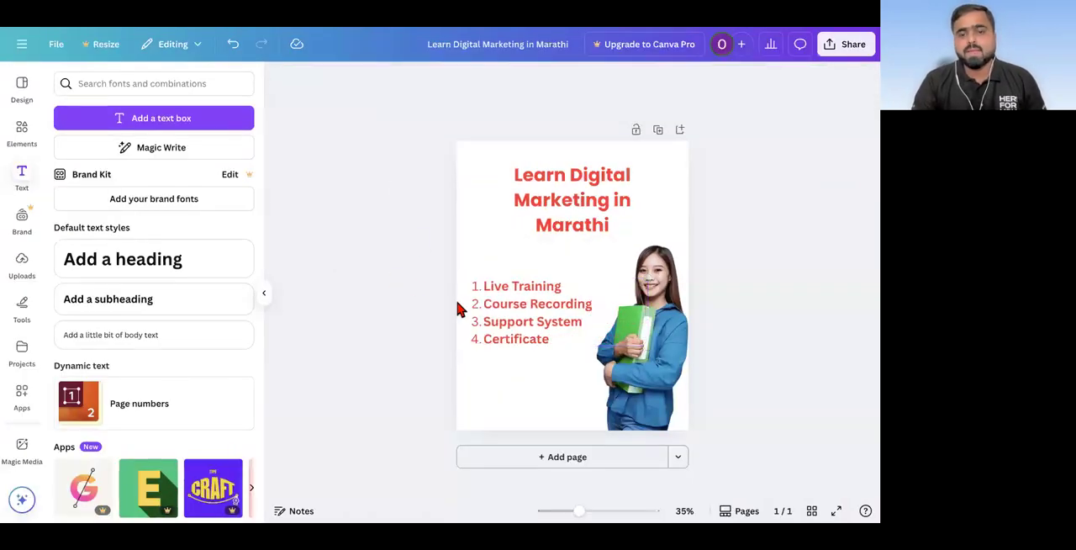
# Step: Shrink the numbered list to a font size of about 28 and move it up beneath the heading, beside the woman
pyautogui.click(589, 315)
pyautogui.moveTo(646, 275); pyautogui.dragTo(578, 305)
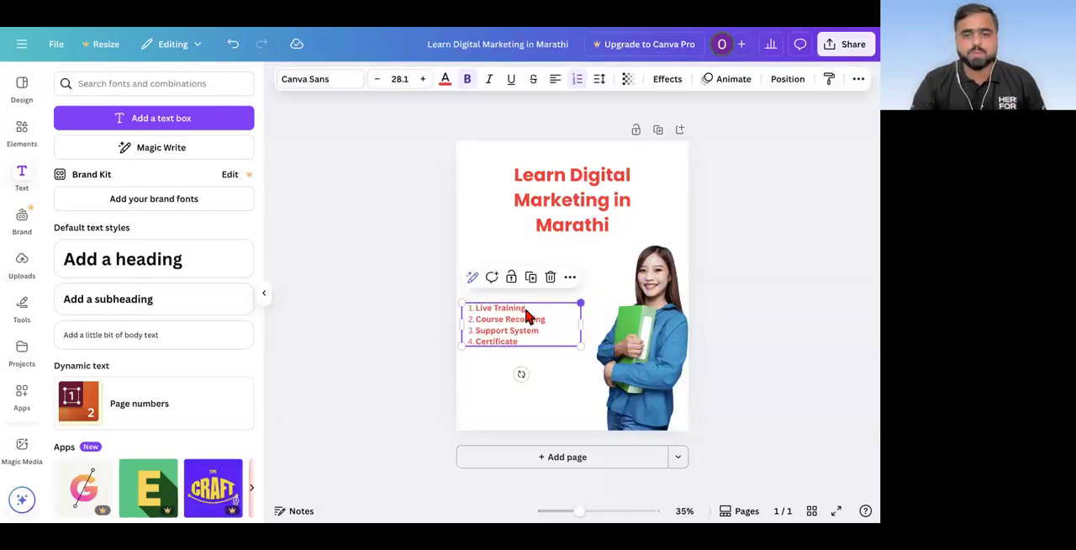
pyautogui.click(404, 339)
pyautogui.moveTo(494, 334); pyautogui.dragTo(504, 288)
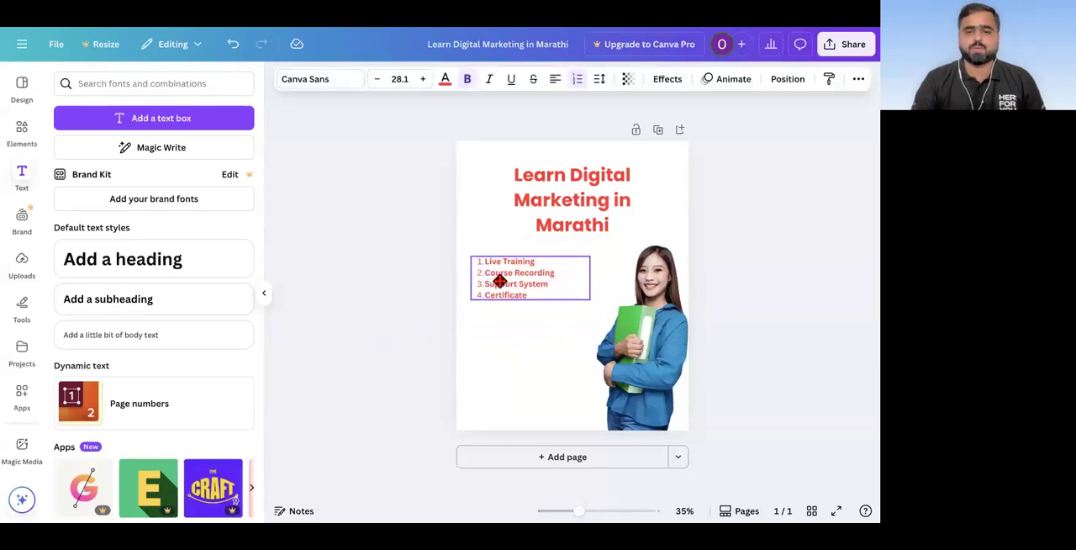
pyautogui.scroll(2, 716, 384)
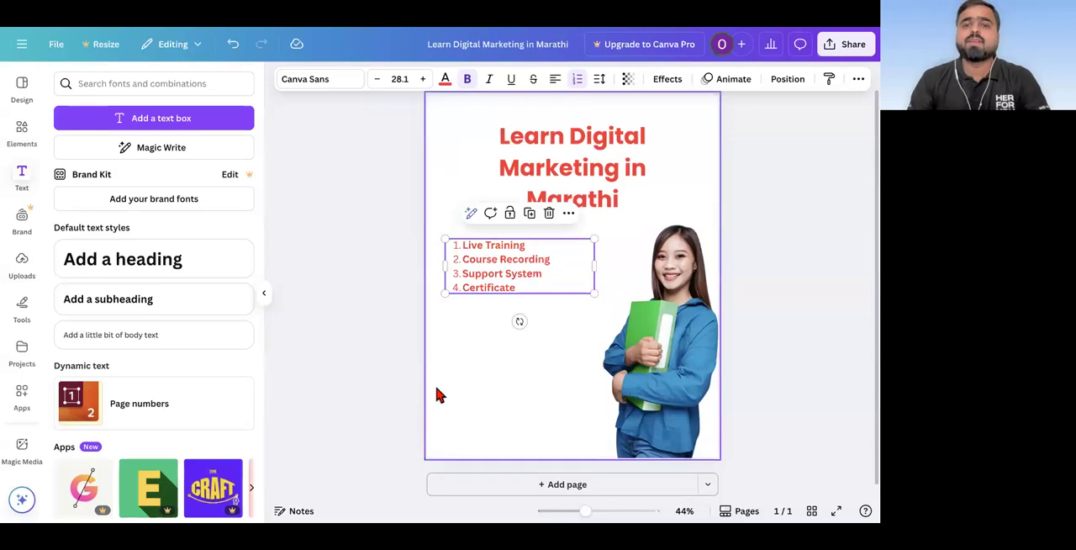
pyautogui.scroll(1, 388, 395)
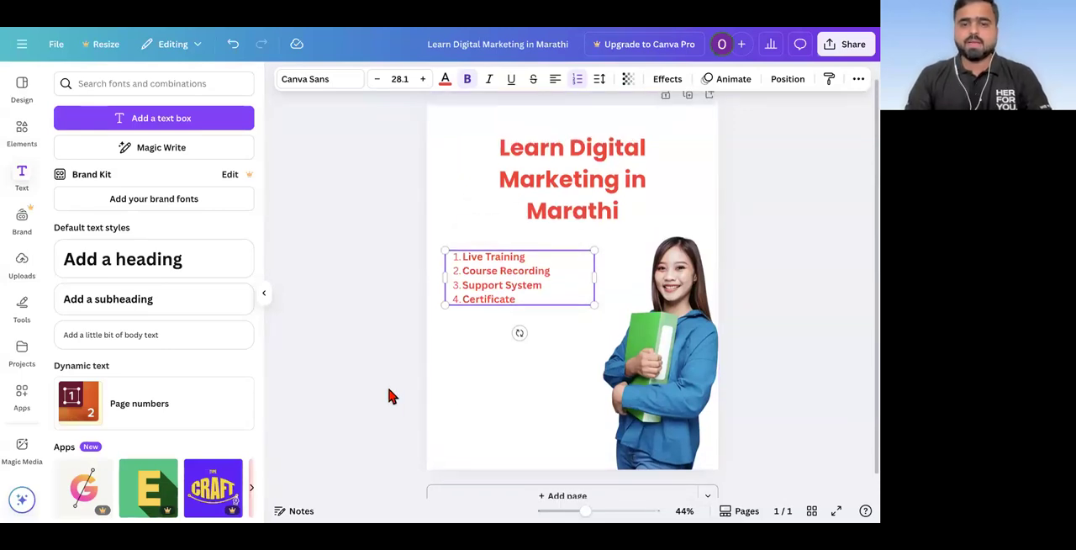
pyautogui.click(389, 396)
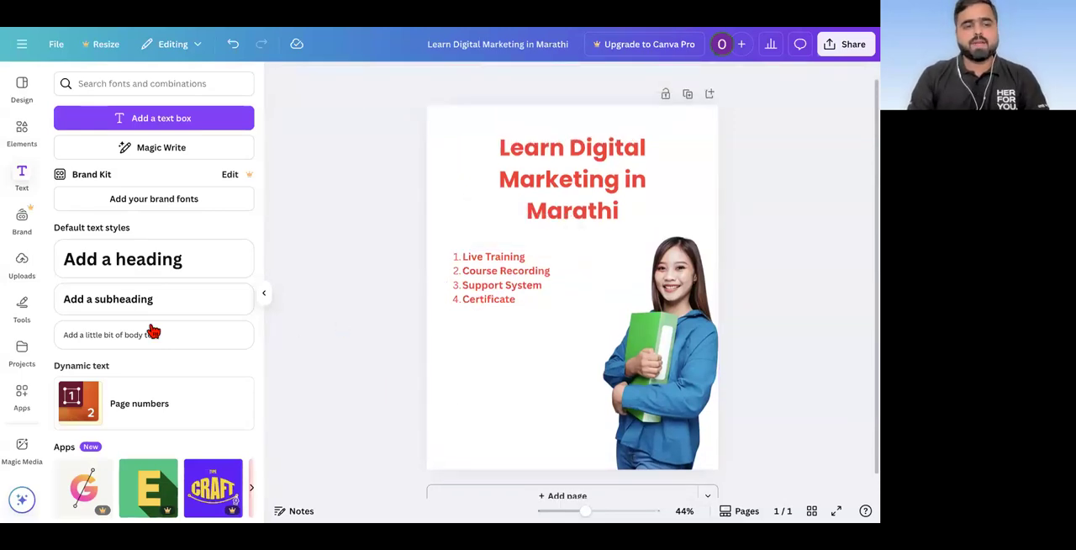
# Step: Add a new heading and place it below the numbered list
pyautogui.click(137, 264)
pyautogui.click(343, 310)
pyautogui.moveTo(575, 292); pyautogui.dragTo(543, 365)
# Step: Replace the new heading's text with "Call Us :" followed by the contact phone number
pyautogui.doubleClick(544, 366)
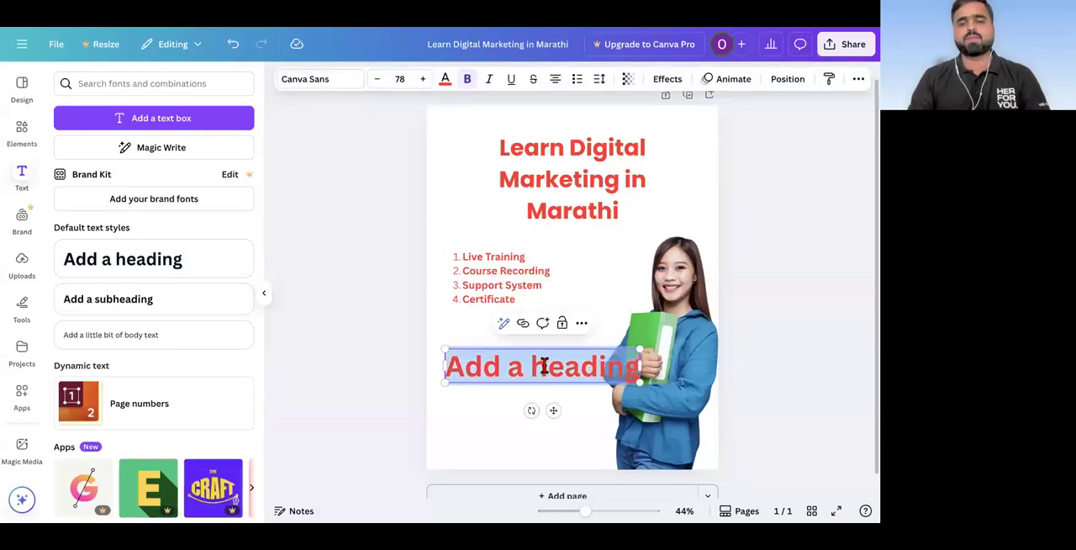
pyautogui.write('Call US')
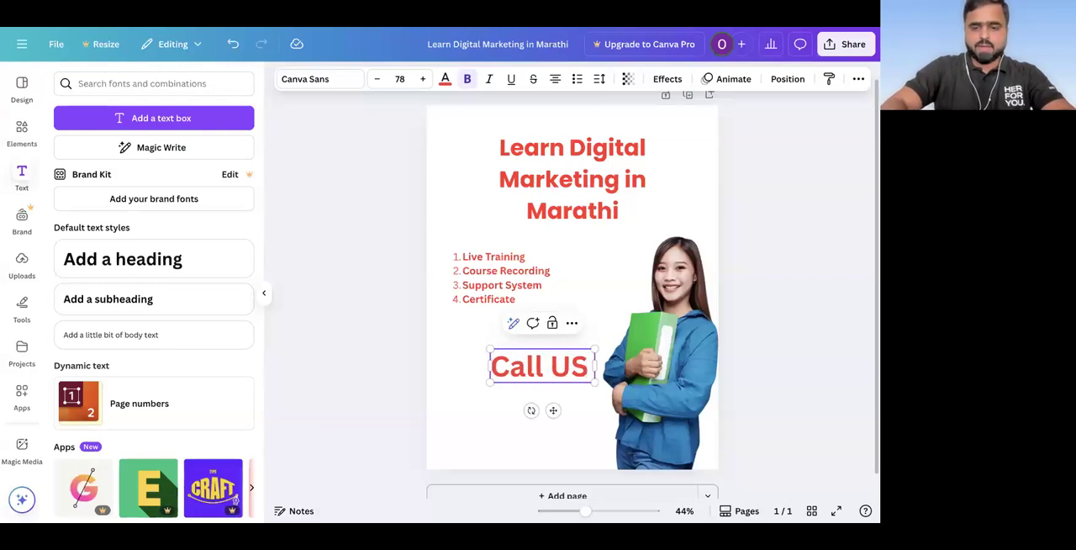
pyautogui.press('BackSpace')
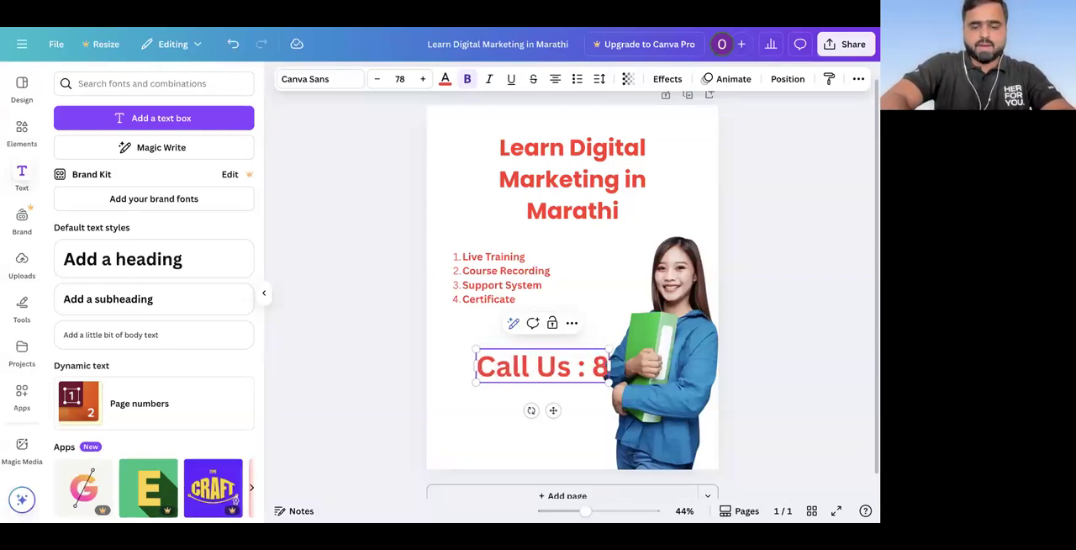
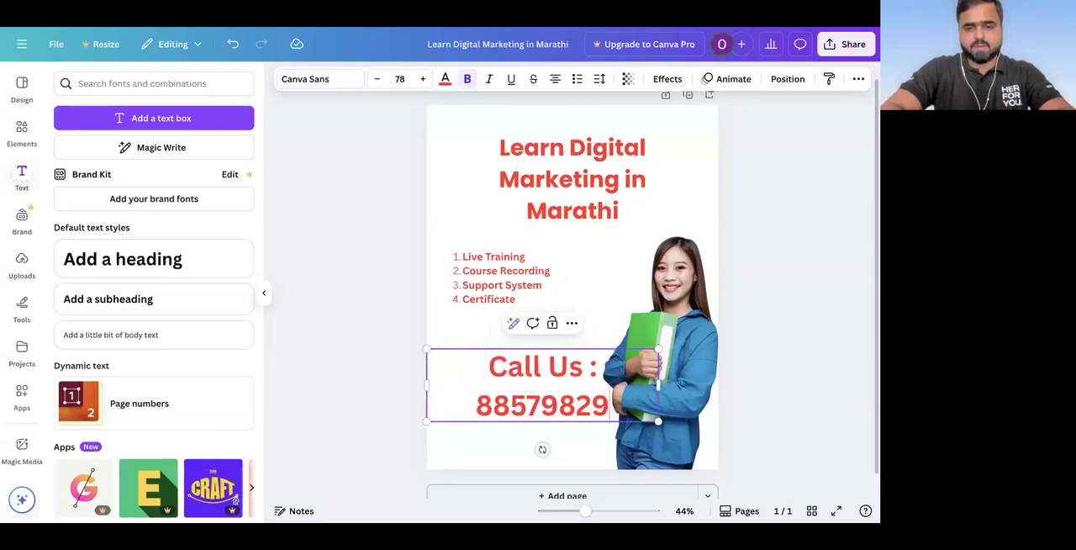
# Step: Scale down the "Call Us" text so it fits beside the woman without overlapping her, and deselect it
pyautogui.press('Escape')
pyautogui.moveTo(658, 348); pyautogui.dragTo(606, 365)
pyautogui.click(316, 378)
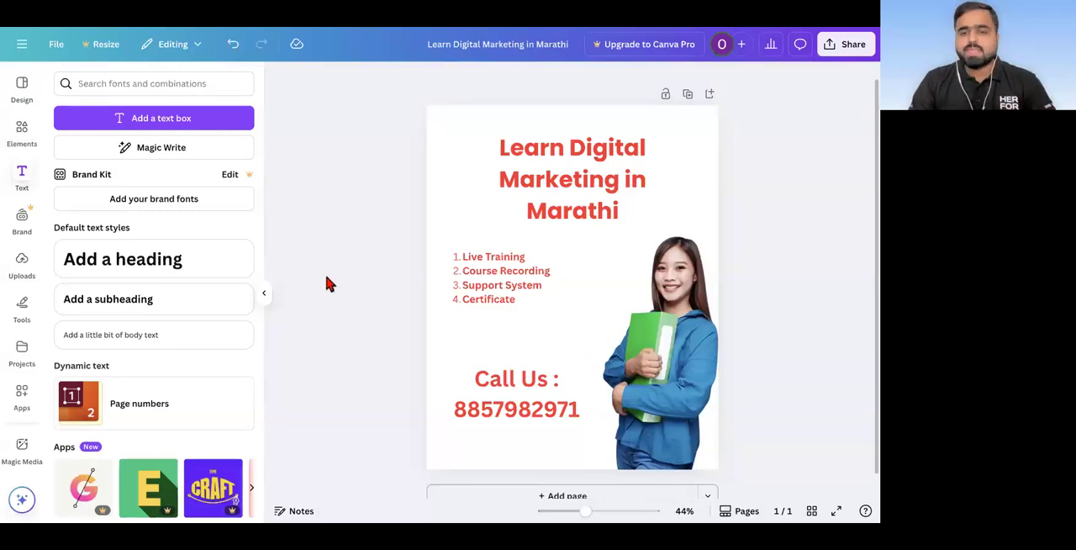
pyautogui.scroll(-1, 327, 278)
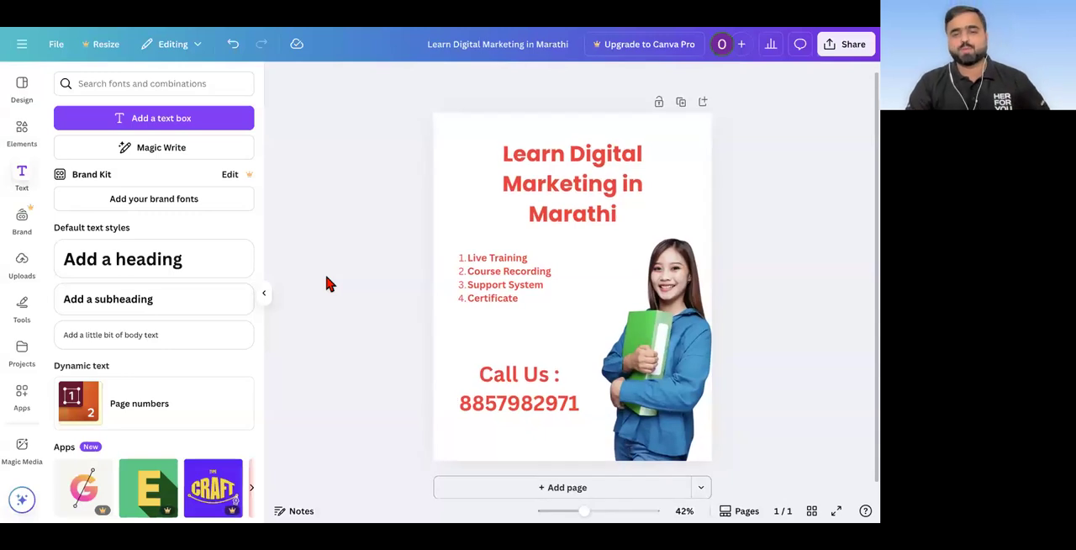
# Step: Select the page, search the Canva apps for "back", and open the Background app
pyautogui.click(465, 135)
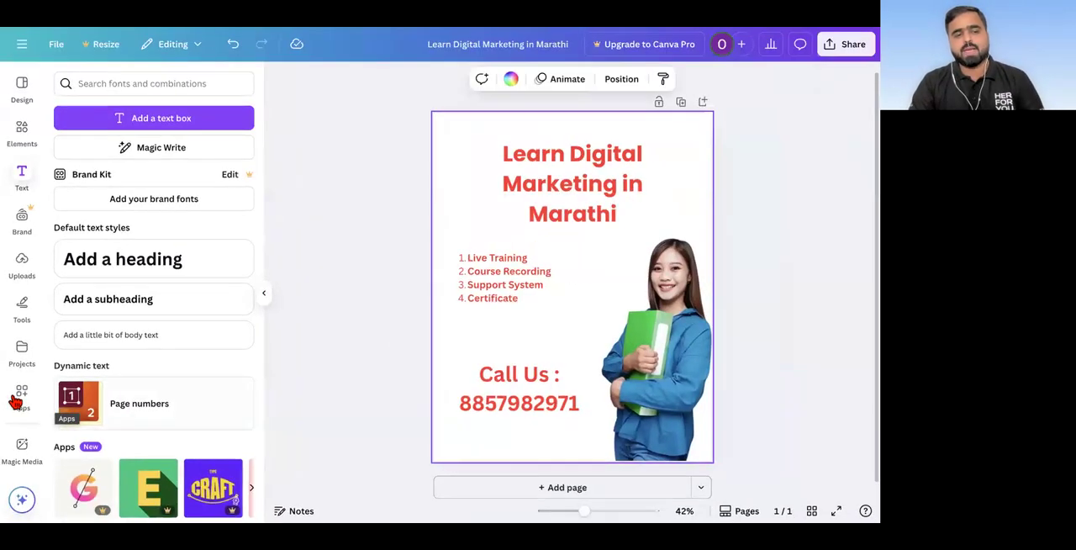
pyautogui.click(22, 401)
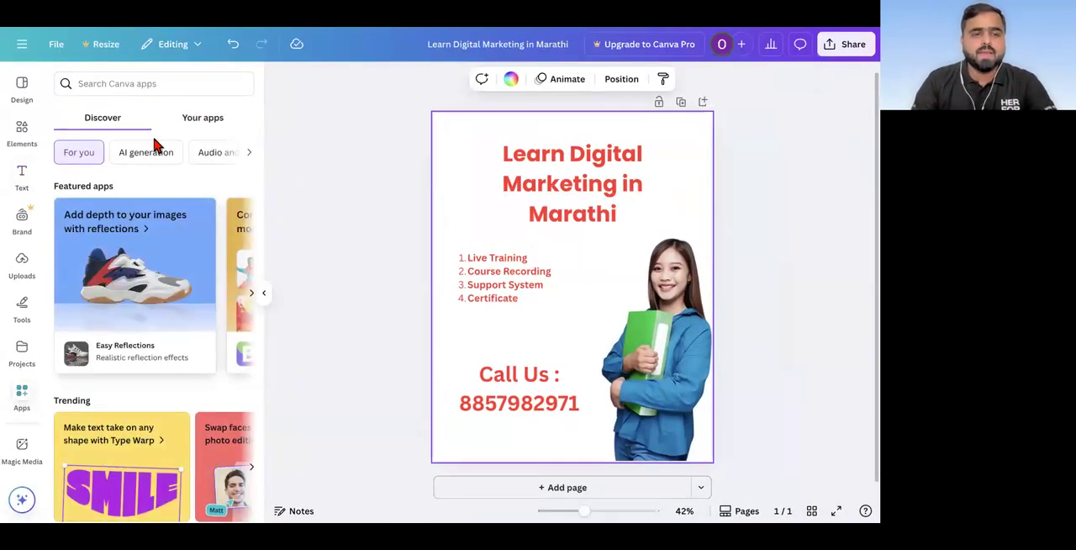
pyautogui.click(173, 81)
pyautogui.write('background')
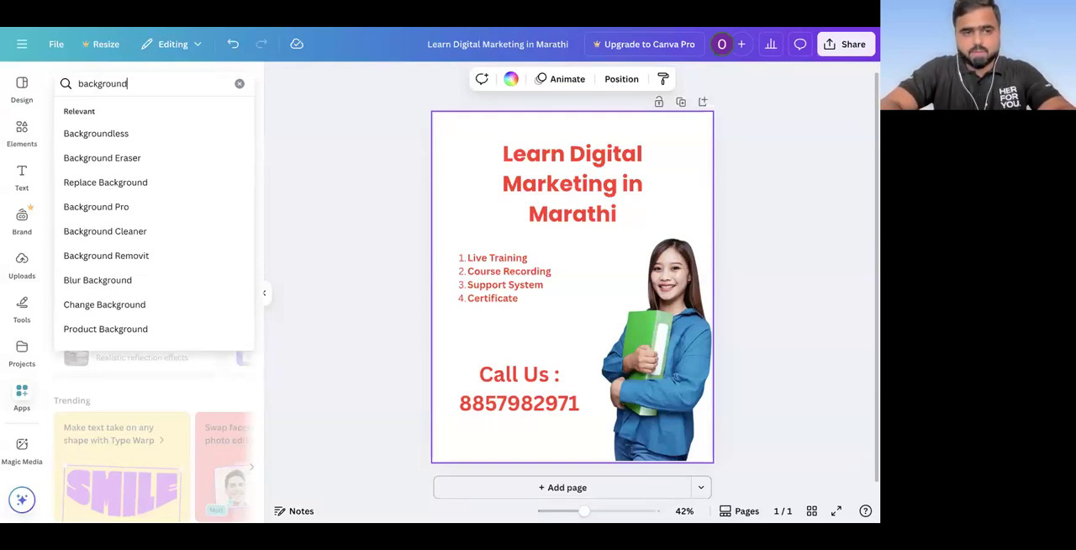
pyautogui.press('Return')
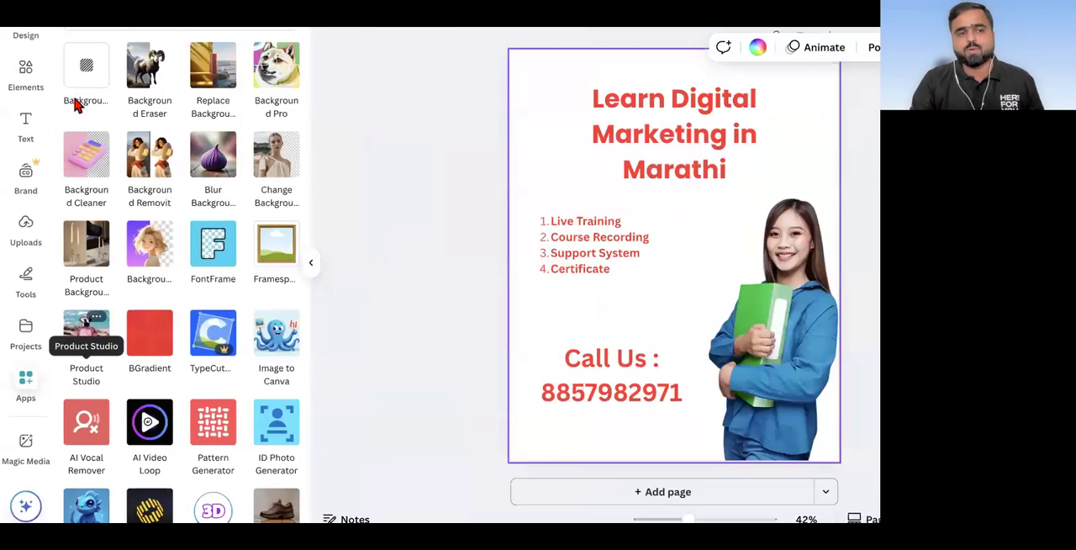
pyautogui.click(84, 74)
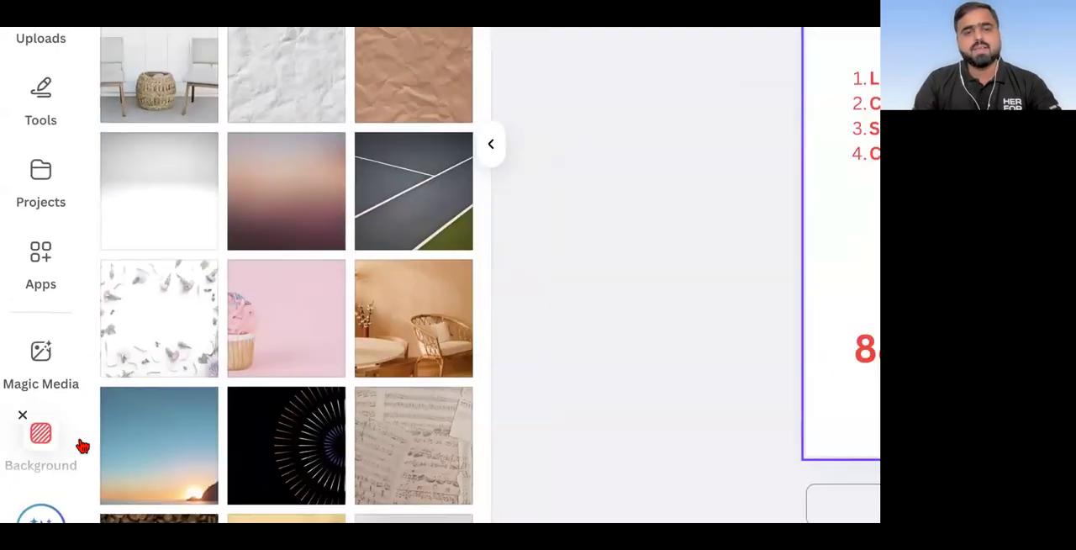
# Step: Try the dark blue, pale yellow and blue-to-turquoise gradient images as the page background
pyautogui.scroll(-5, 111, 296)
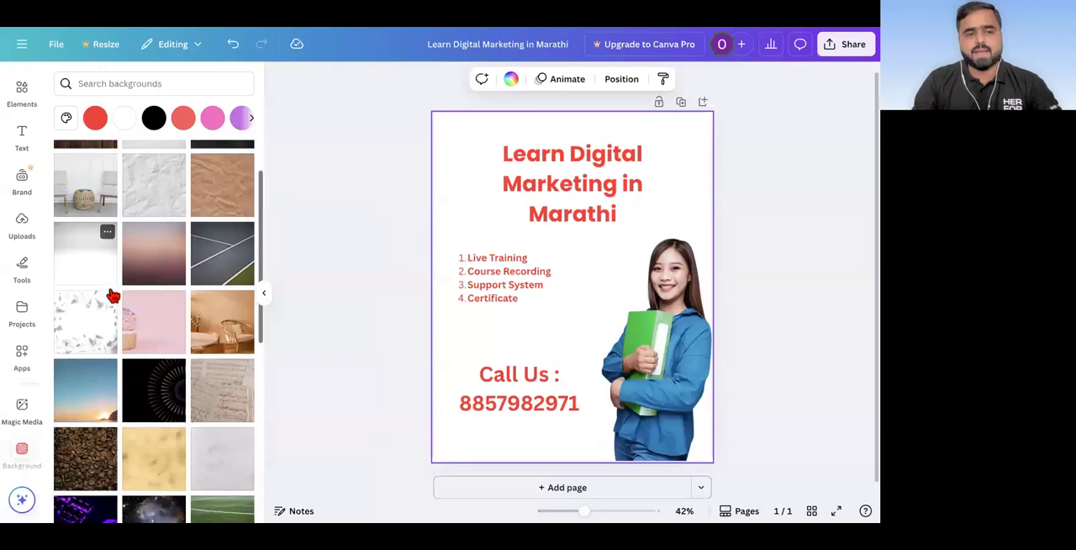
pyautogui.scroll(-5, 111, 296)
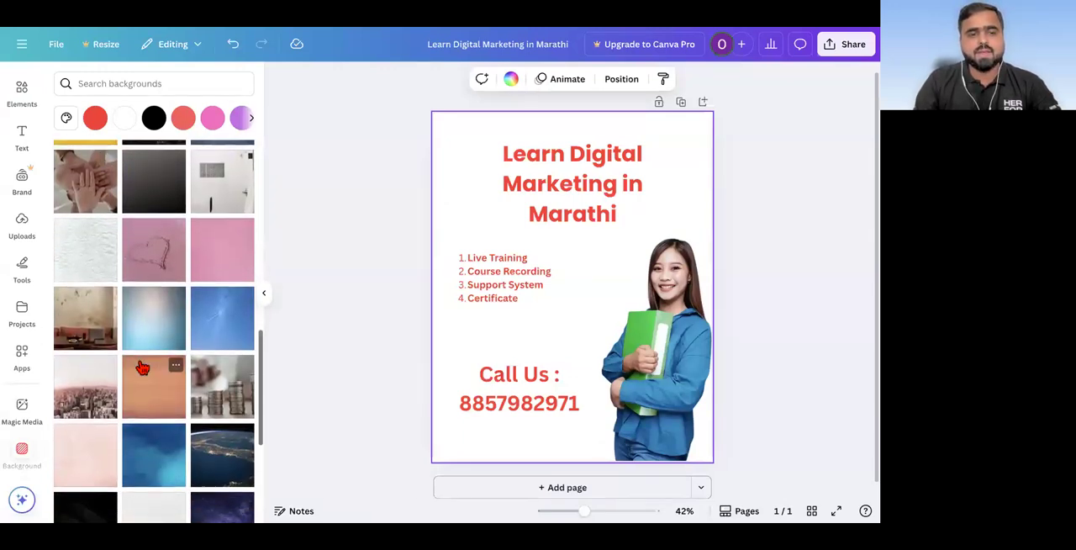
pyautogui.scroll(-4, 141, 367)
pyautogui.click(230, 341)
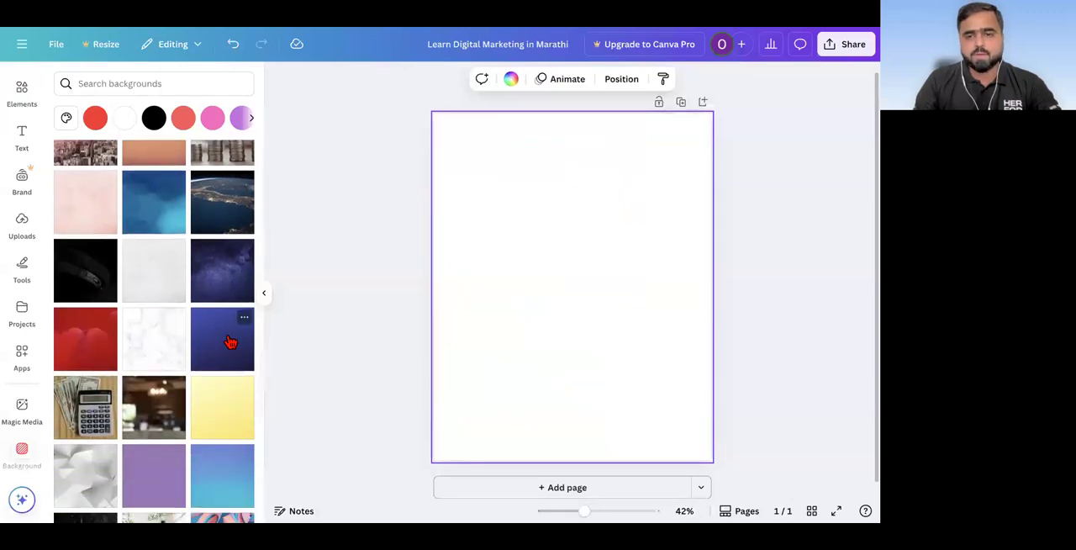
pyautogui.scroll(-1, 220, 353)
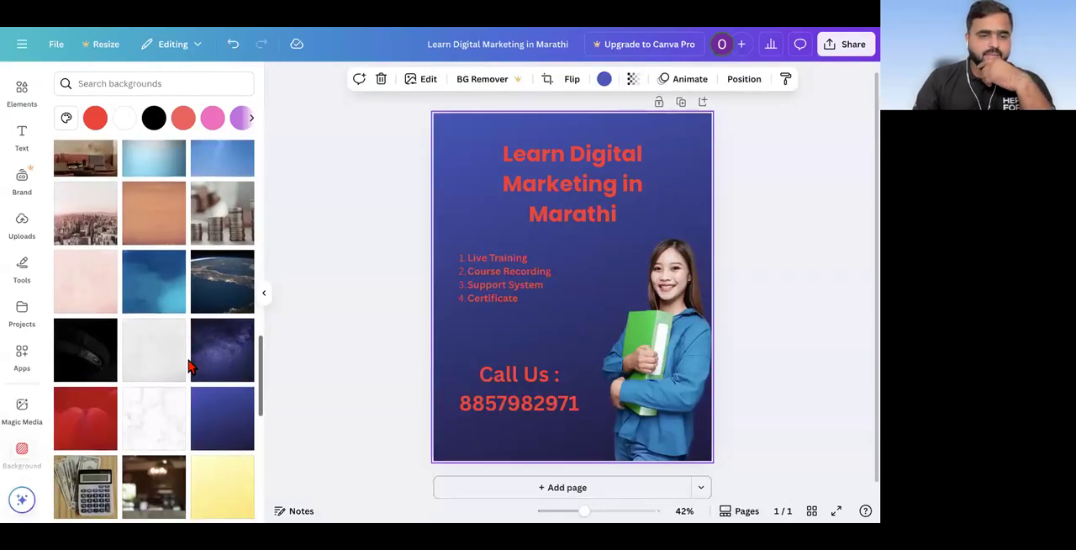
pyautogui.click(215, 371)
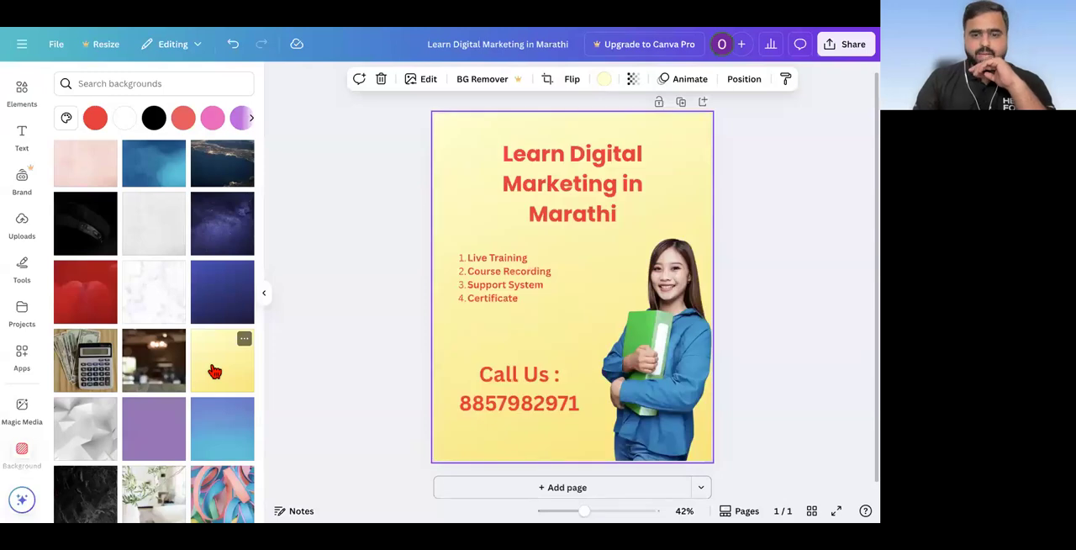
pyautogui.scroll(-1, 215, 372)
pyautogui.click(218, 323)
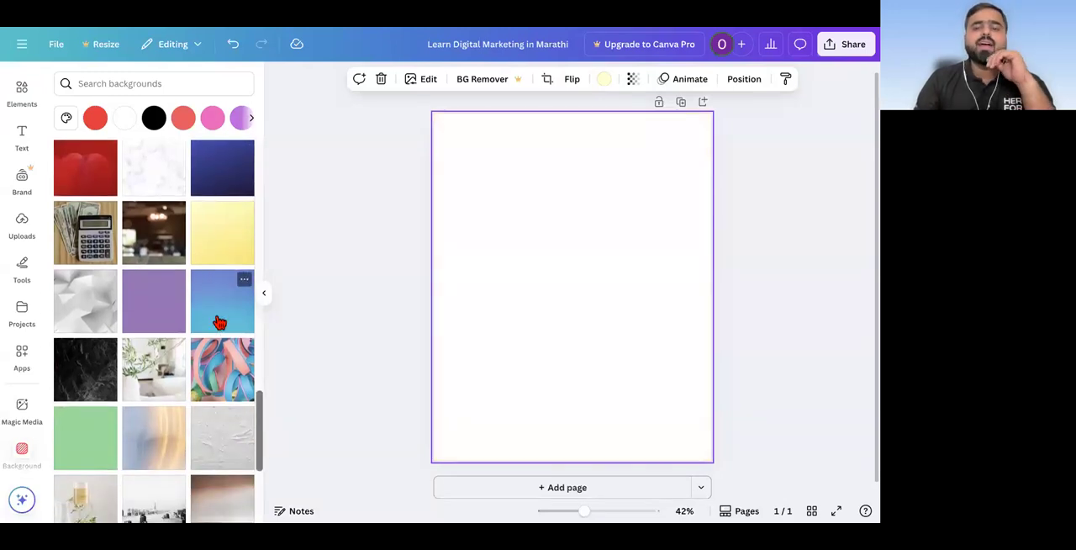
# Step: Try the plain light green and the light blue gradient images as the page background
pyautogui.click(91, 274)
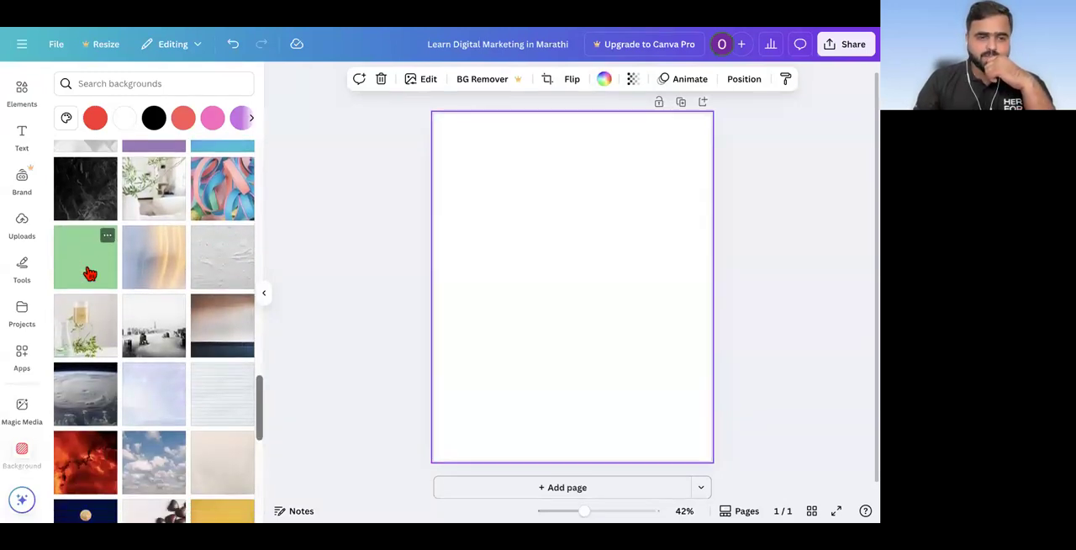
pyautogui.scroll(-5, 89, 273)
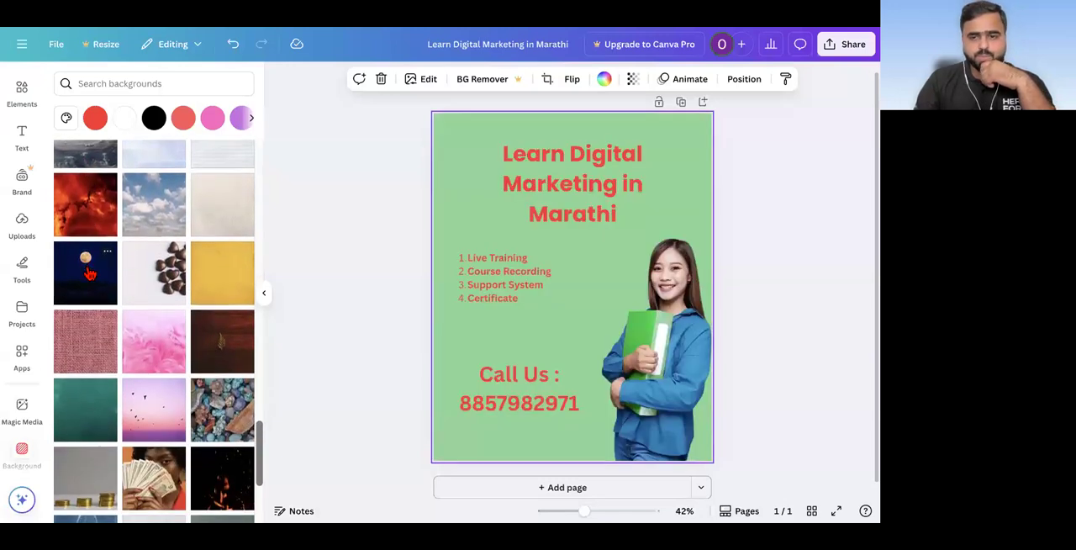
pyautogui.scroll(-5, 106, 360)
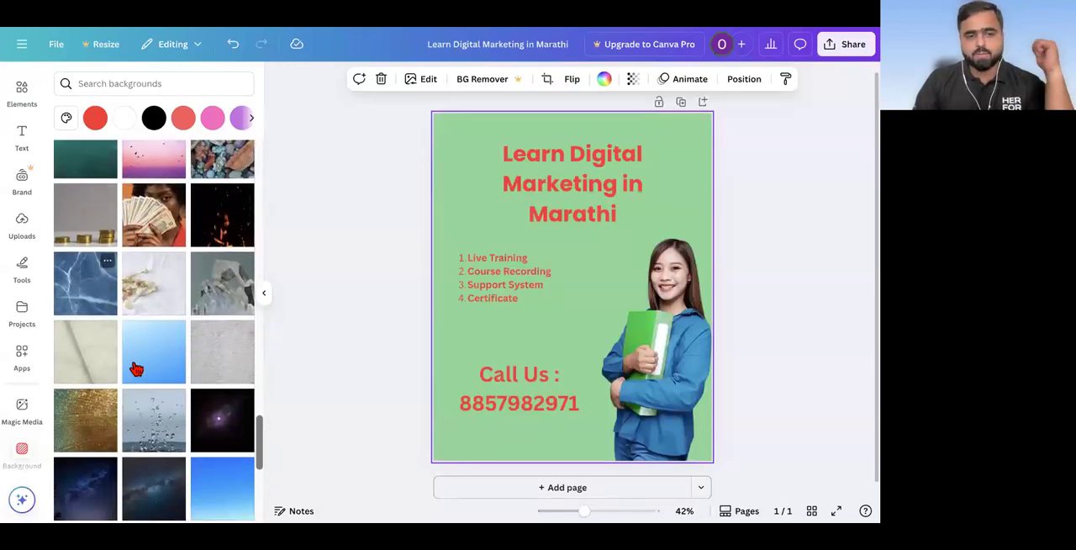
pyautogui.click(138, 368)
pyautogui.scroll(-6, 138, 370)
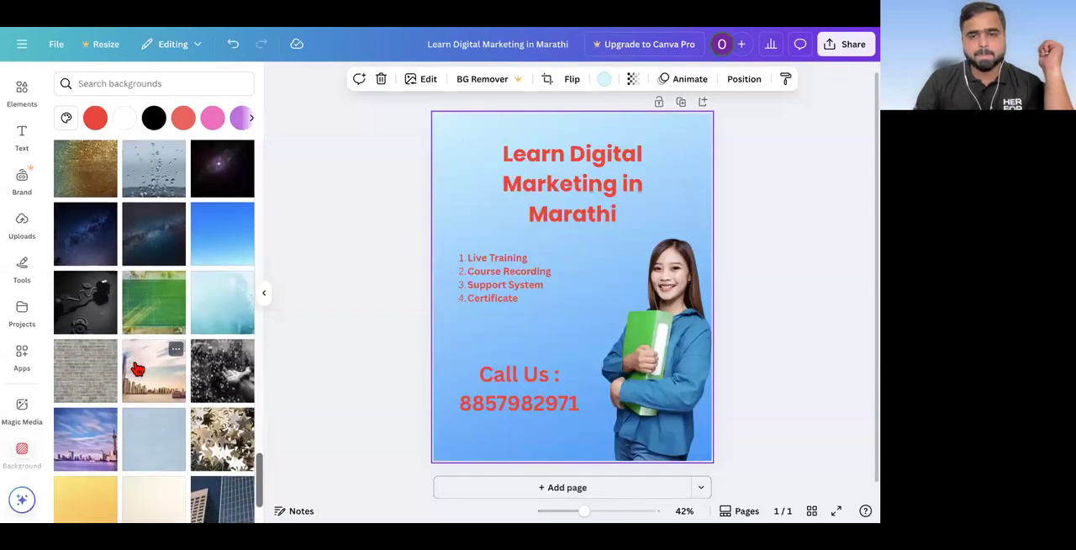
# Step: Try the golden yellow and the bright blue gradient images as the page background
pyautogui.scroll(-2, 138, 370)
pyautogui.click(90, 398)
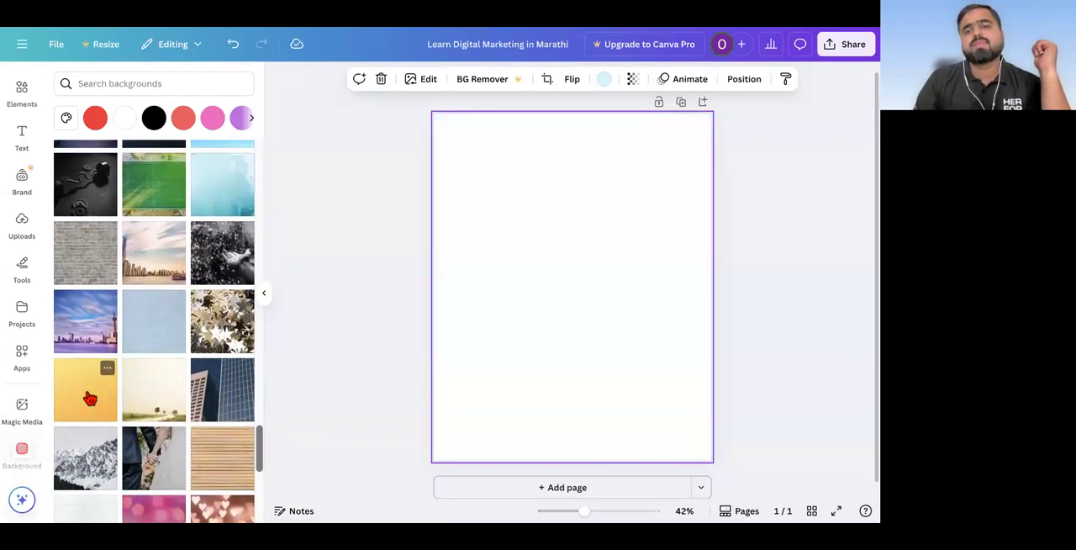
pyautogui.scroll(-6, 176, 297)
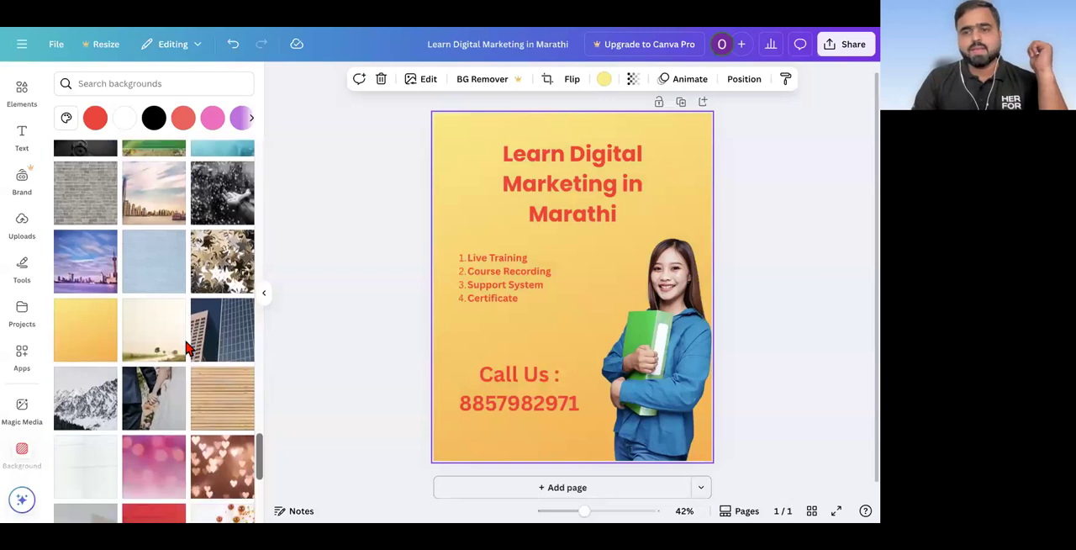
pyautogui.scroll(-3, 181, 337)
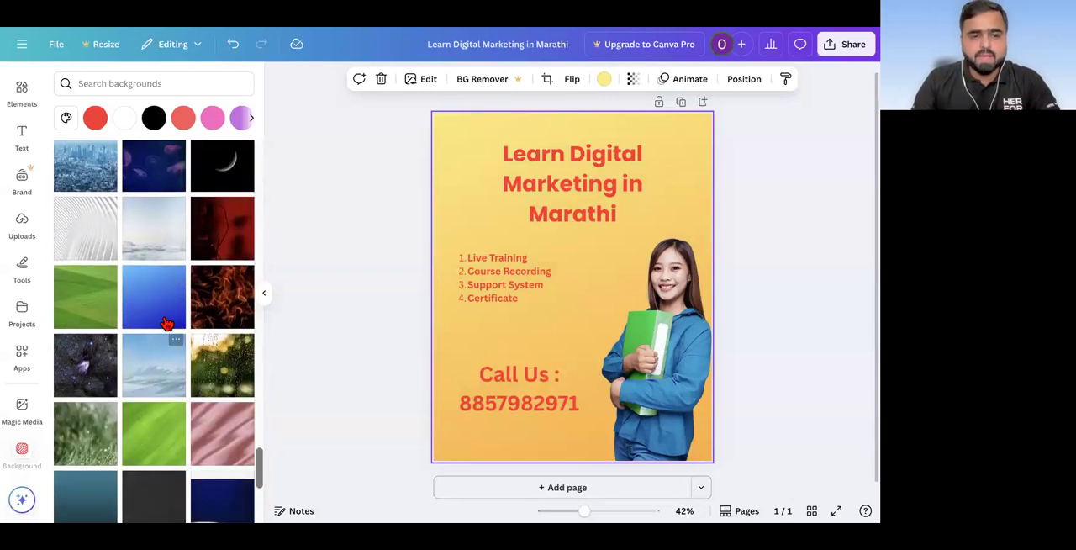
pyautogui.click(168, 320)
pyautogui.scroll(-1, 167, 324)
pyautogui.scroll(-9, 172, 345)
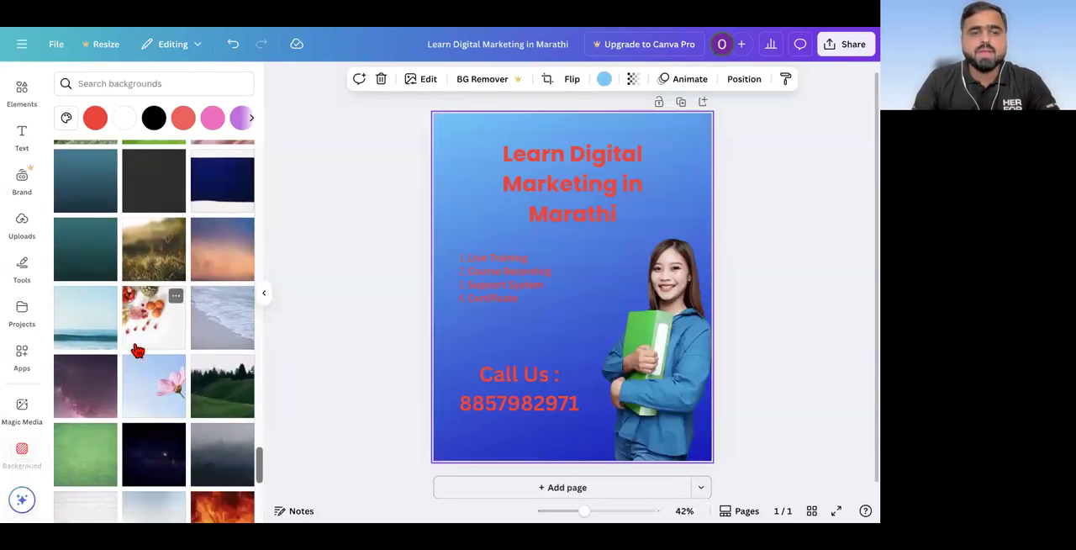
# Step: Compare several default colour gradients on the page, apply the pale yellow-to-pink gradient as the background, and deselect the page
pyautogui.click(66, 119)
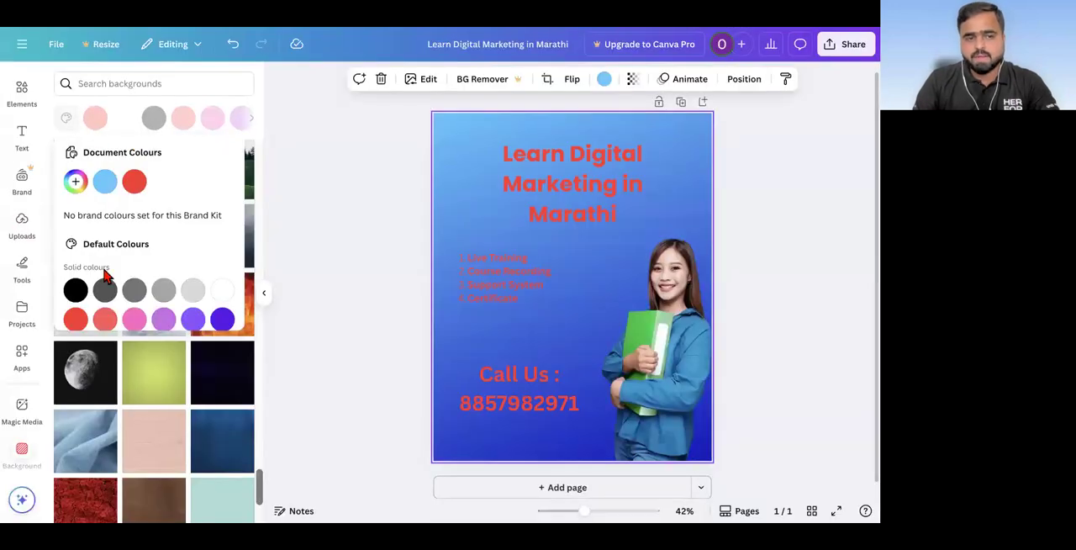
pyautogui.scroll(-2, 105, 273)
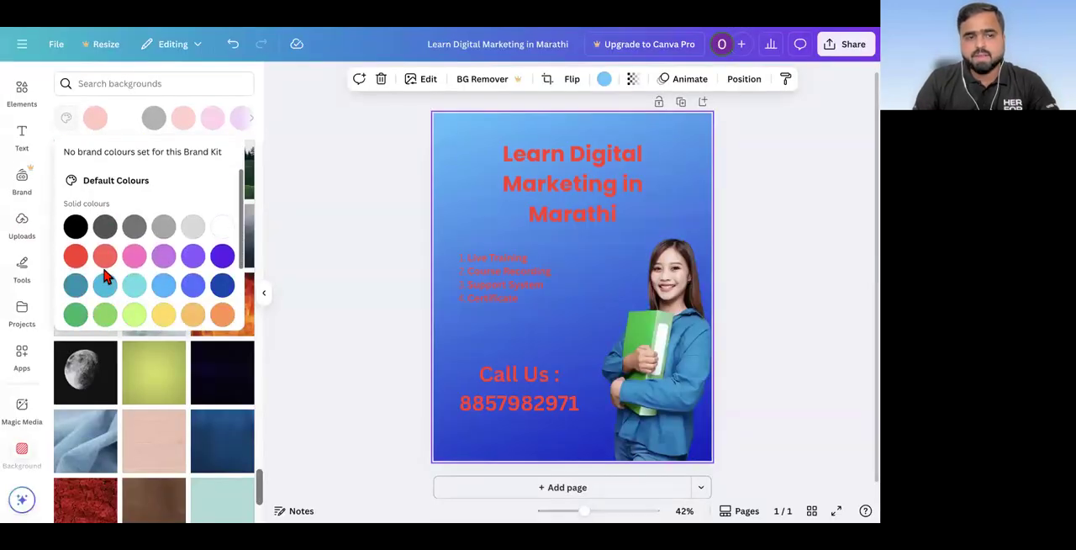
pyautogui.scroll(-2, 105, 273)
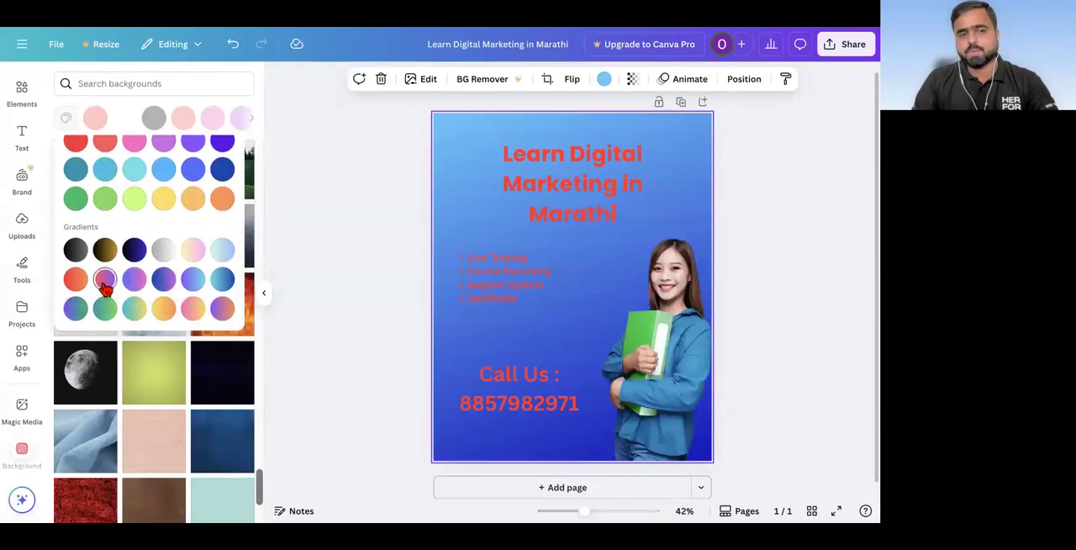
pyautogui.click(105, 281)
pyautogui.click(76, 280)
pyautogui.click(132, 283)
pyautogui.click(163, 252)
pyautogui.click(200, 257)
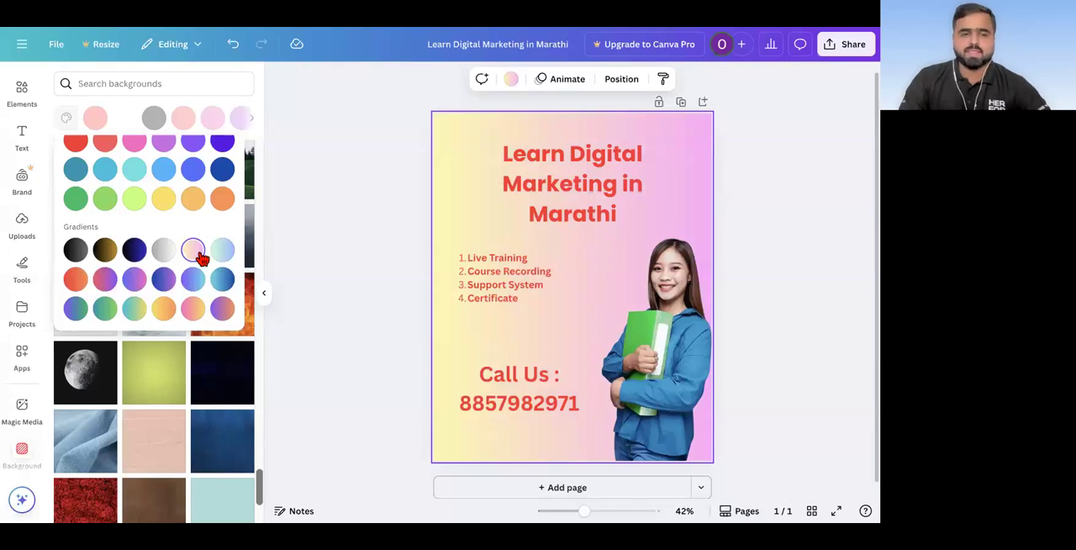
pyautogui.click(222, 308)
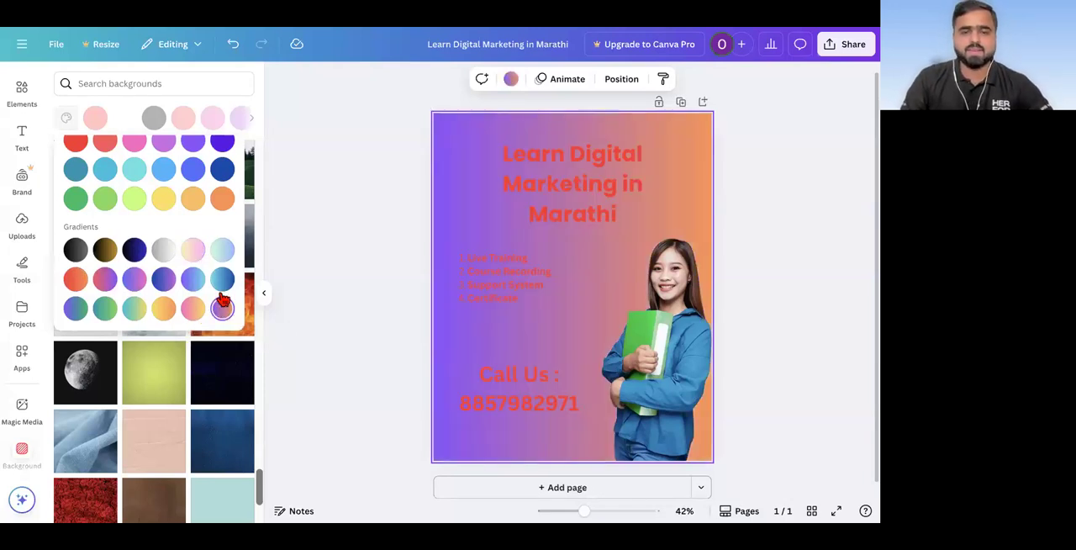
pyautogui.click(201, 255)
pyautogui.click(343, 250)
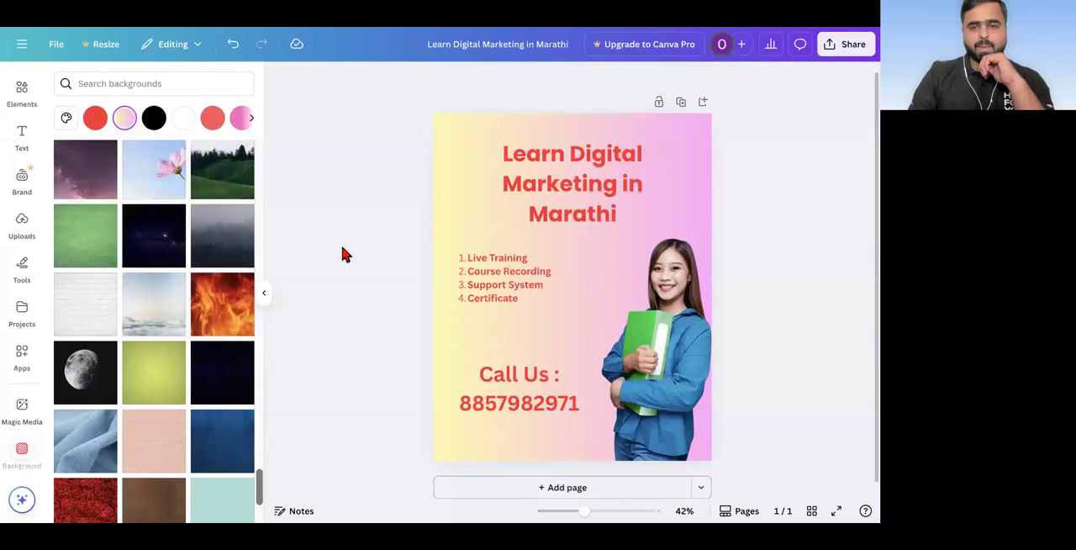
pyautogui.scroll(-3, 342, 247)
pyautogui.scroll(2, 536, 311)
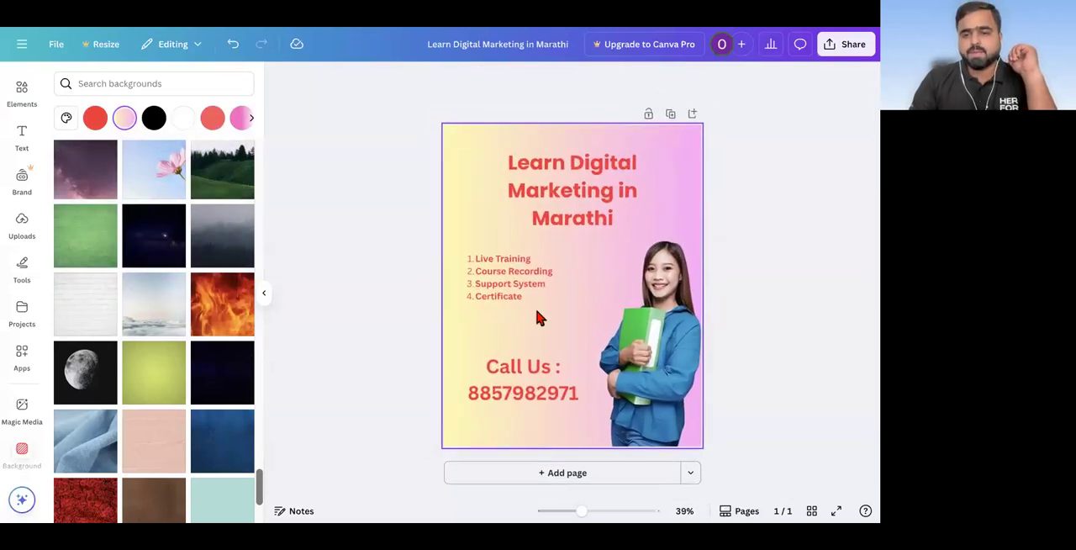
pyautogui.scroll(1, 536, 311)
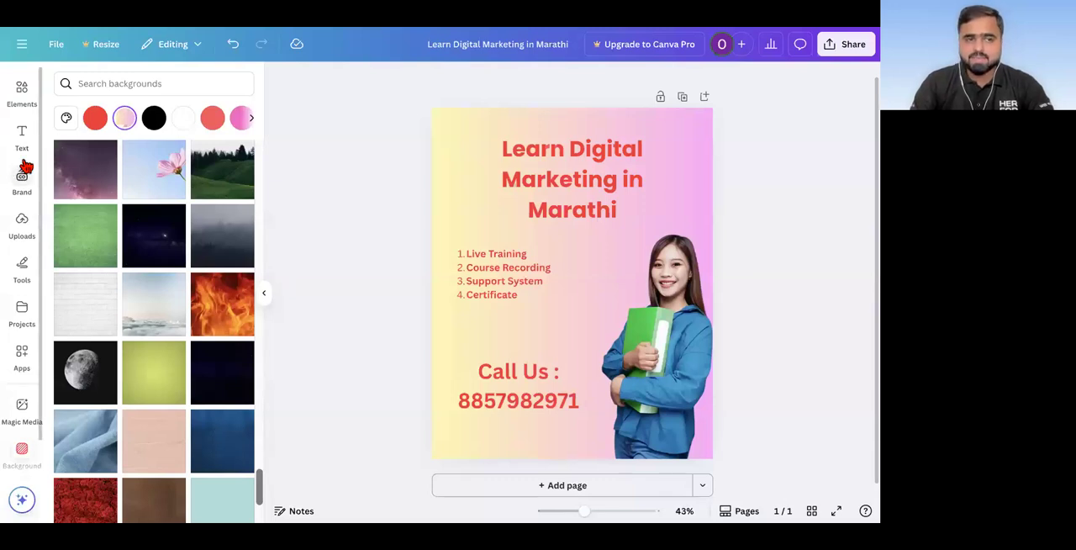
pyautogui.scroll(1, 23, 168)
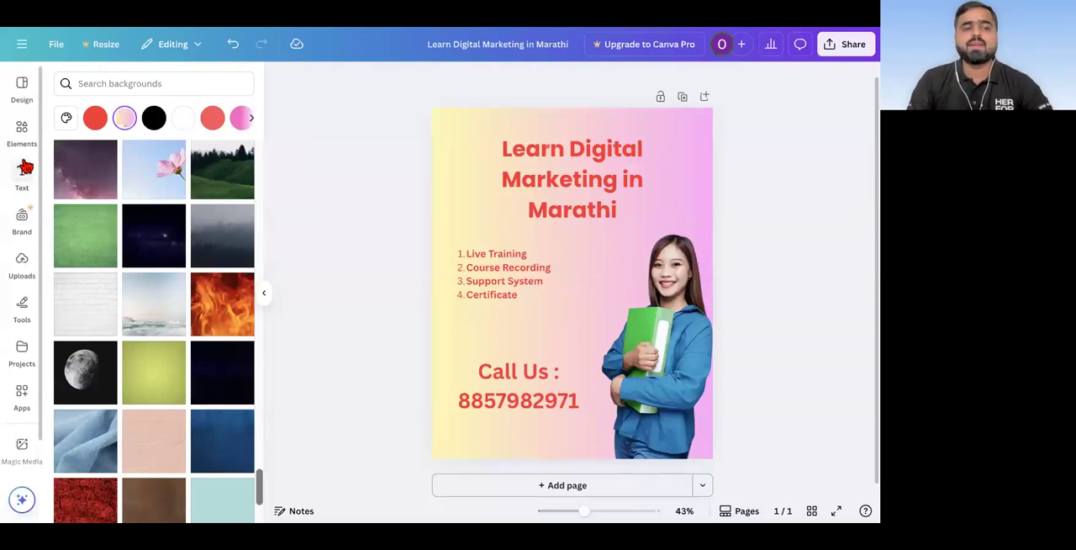
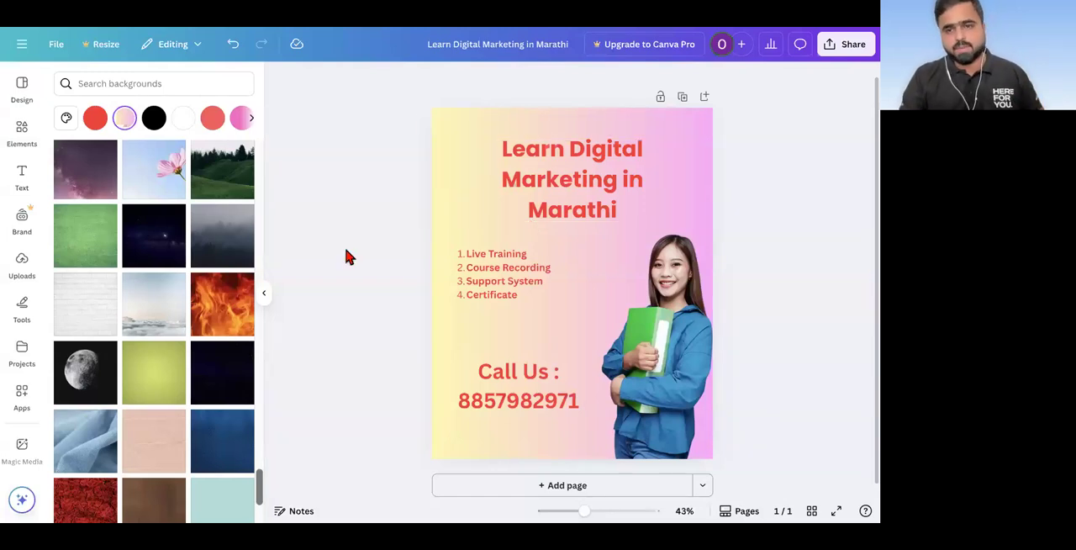
# Step: Add a second page to the design after checking the finished post
pyautogui.scroll(5, 706, 101)
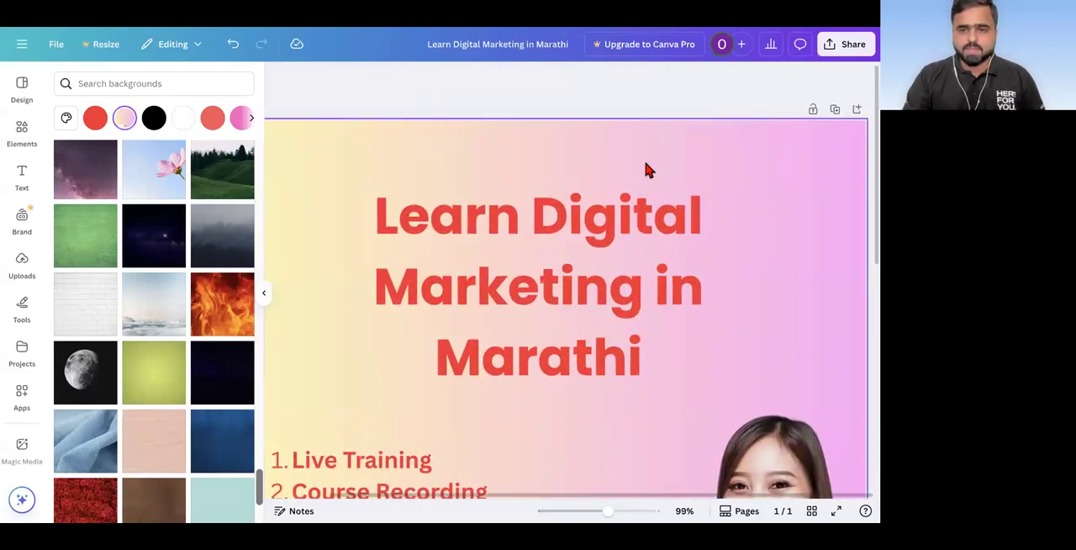
pyautogui.scroll(-5, 644, 169)
pyautogui.scroll(-2, 671, 145)
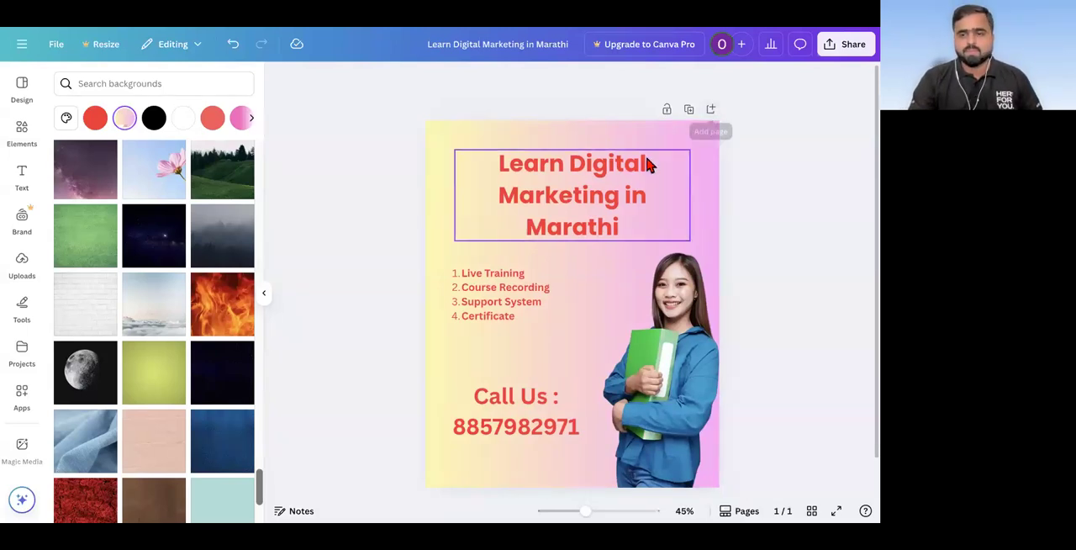
pyautogui.click(710, 110)
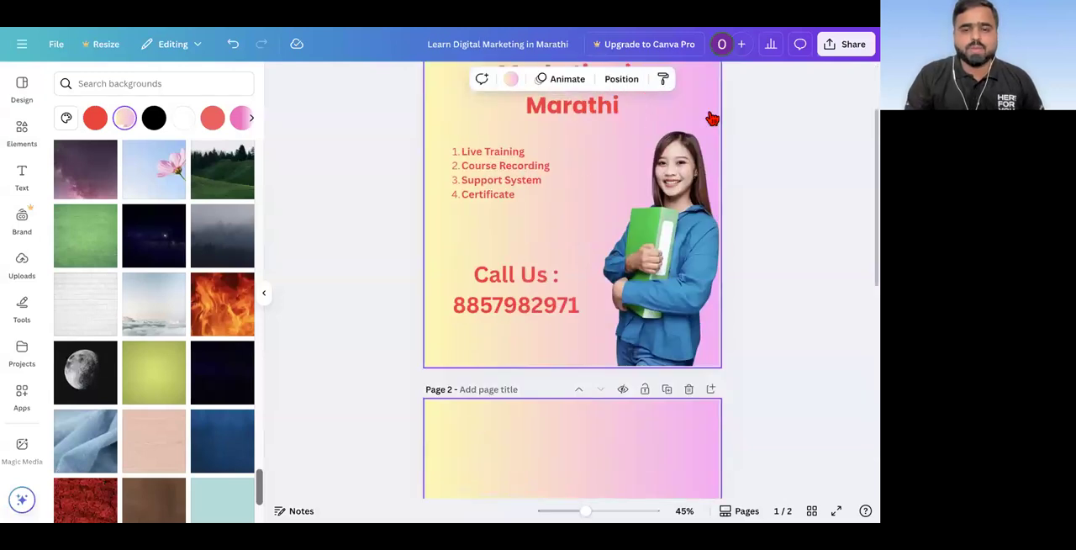
# Step: Delete the yellow-to-pink gradient background from page 2
pyautogui.scroll(2, 637, 213)
pyautogui.scroll(2, 639, 225)
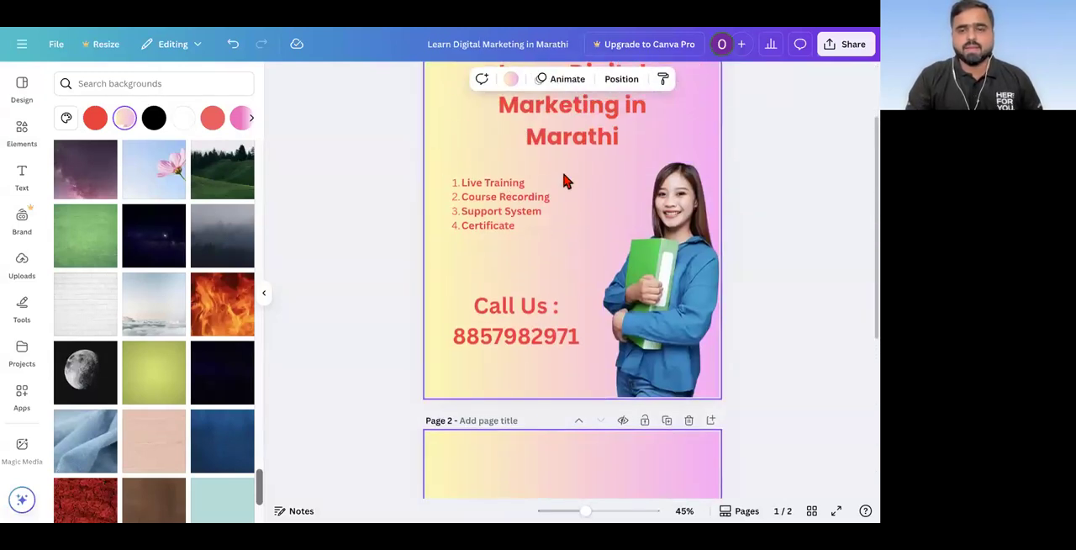
pyautogui.scroll(-3, 571, 180)
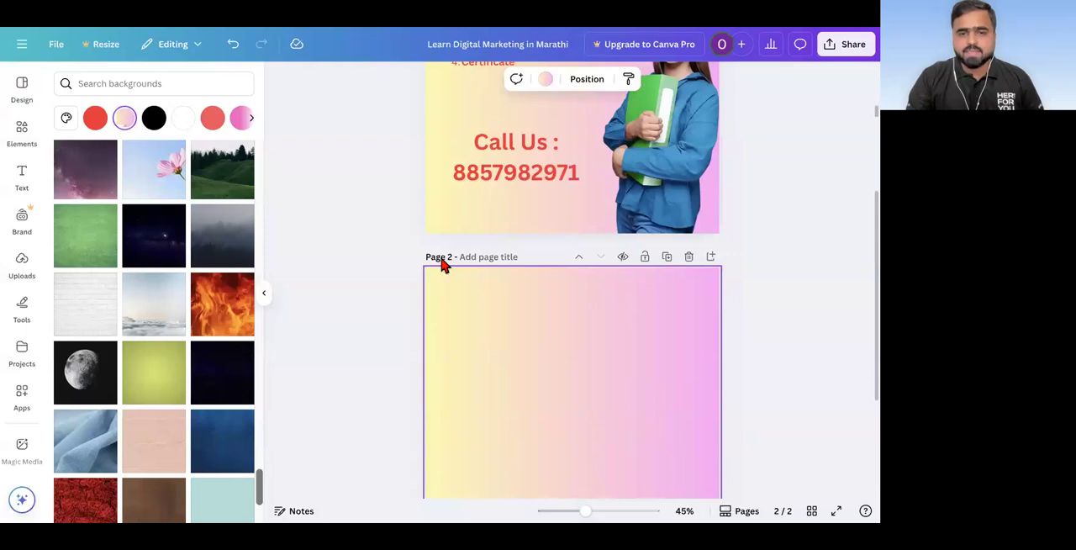
pyautogui.scroll(4, 443, 265)
pyautogui.scroll(-3, 443, 265)
pyautogui.scroll(-1, 443, 266)
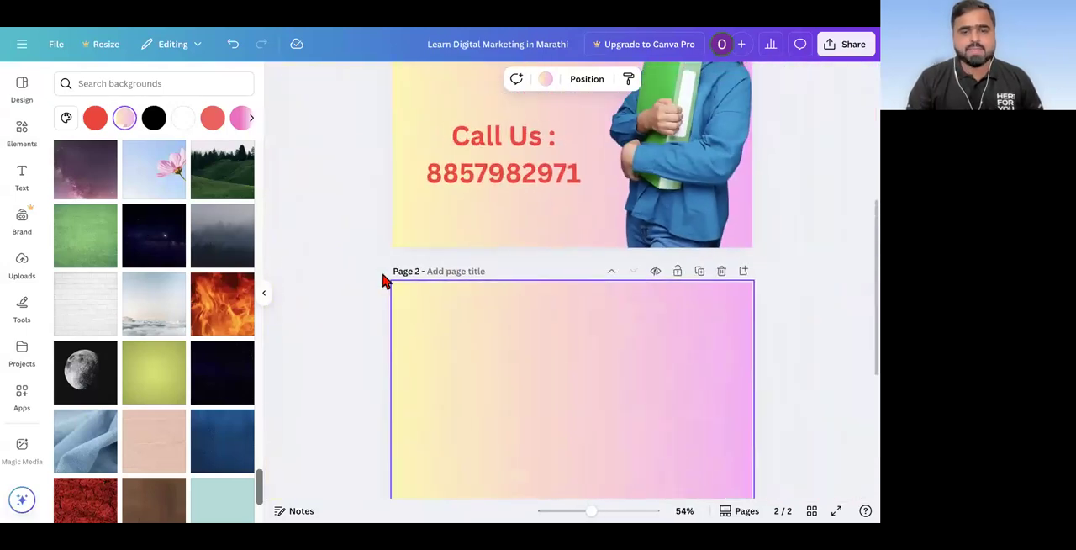
pyautogui.moveTo(444, 274); pyautogui.dragTo(444, 277)
pyautogui.scroll(-2, 549, 316)
pyautogui.click(564, 322)
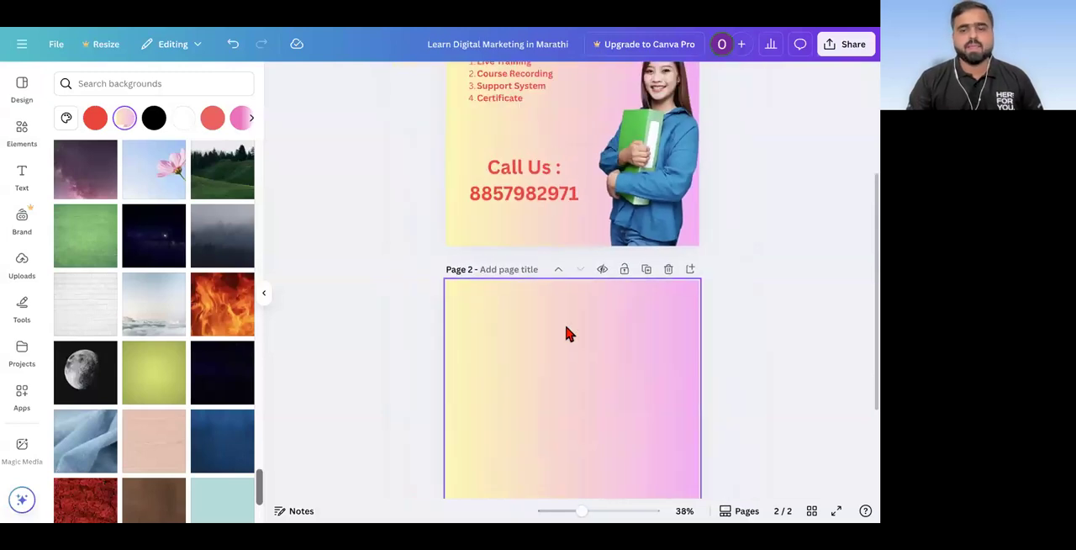
pyautogui.press('Delete')
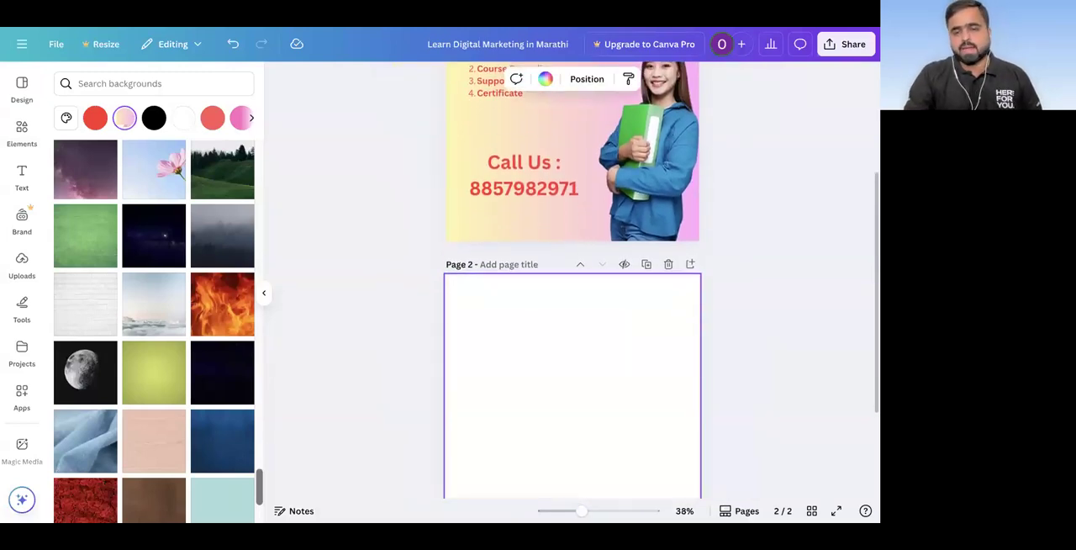
# Step: Select page 2 and search the design templates for "digital marketing course"
pyautogui.scroll(3, 572, 277)
pyautogui.scroll(1, 572, 278)
pyautogui.scroll(-1, 571, 336)
pyautogui.click(563, 452)
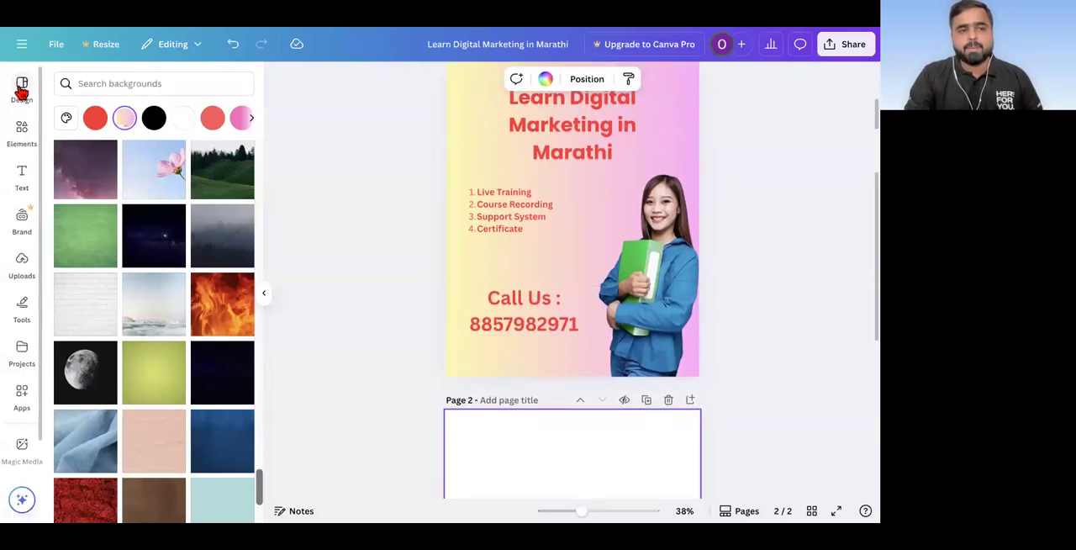
pyautogui.click(21, 87)
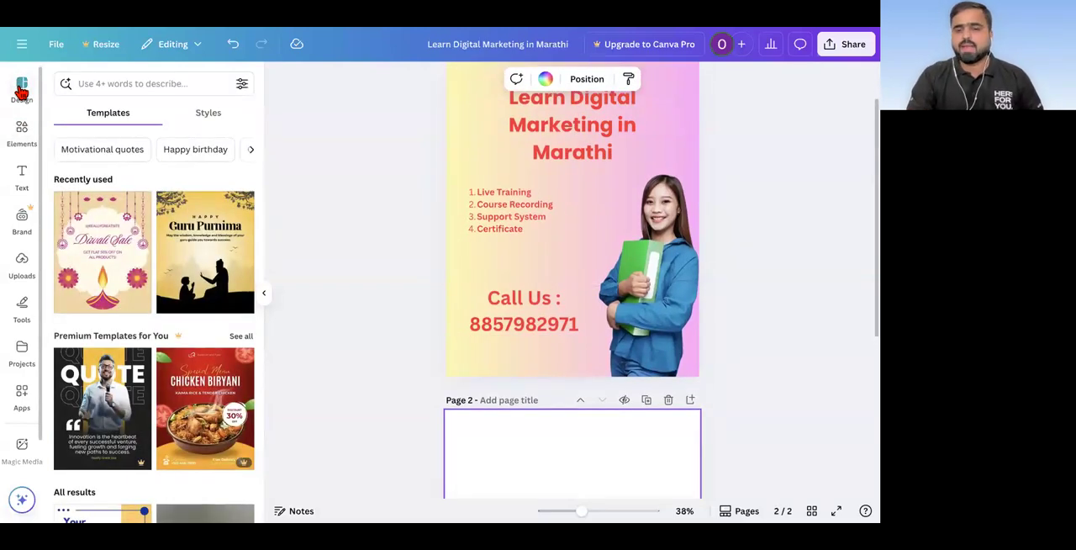
pyautogui.click(92, 81)
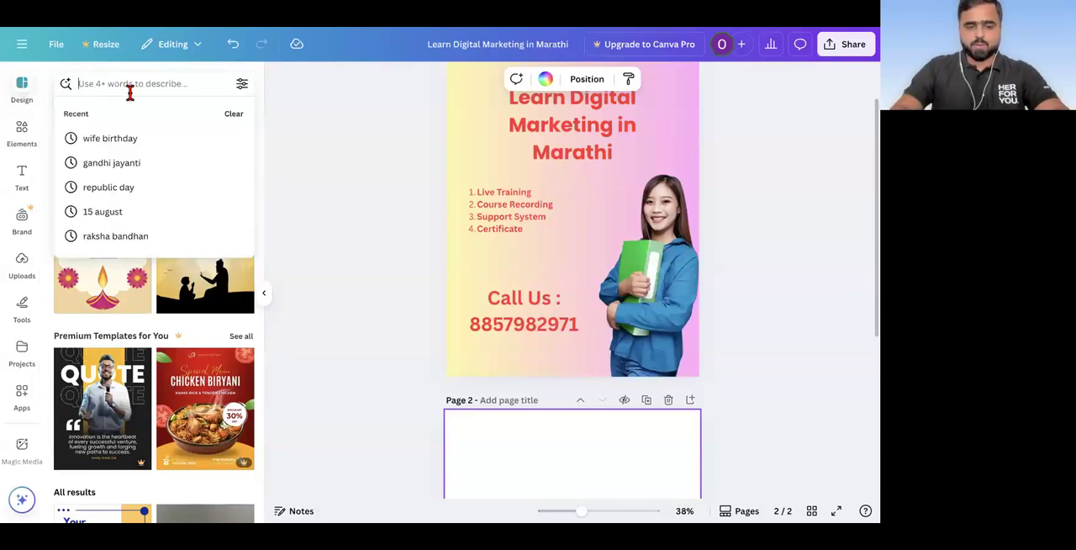
pyautogui.write('digital m')
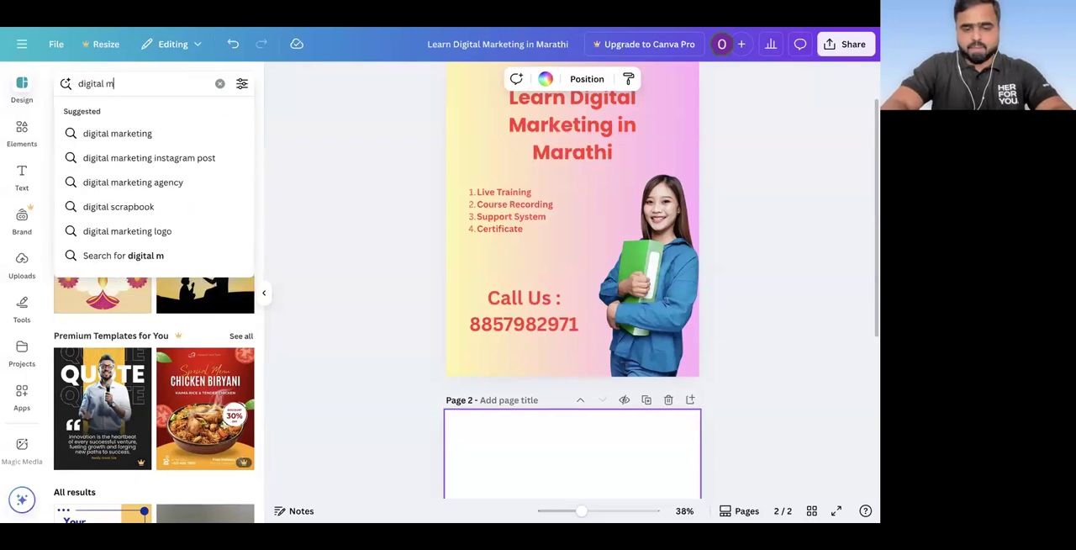
pyautogui.write('arketing')
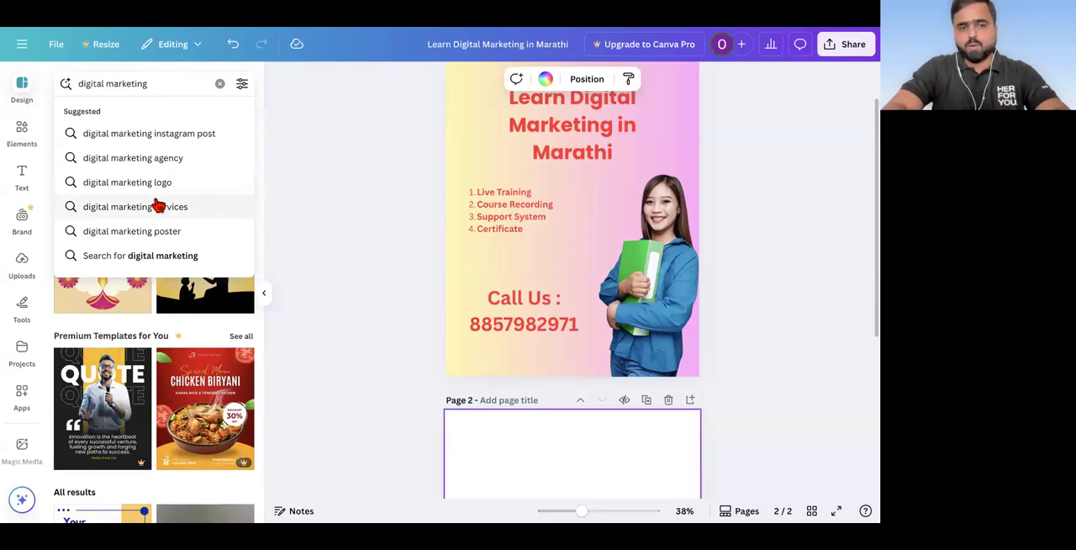
pyautogui.write('course')
pyautogui.press('Return')
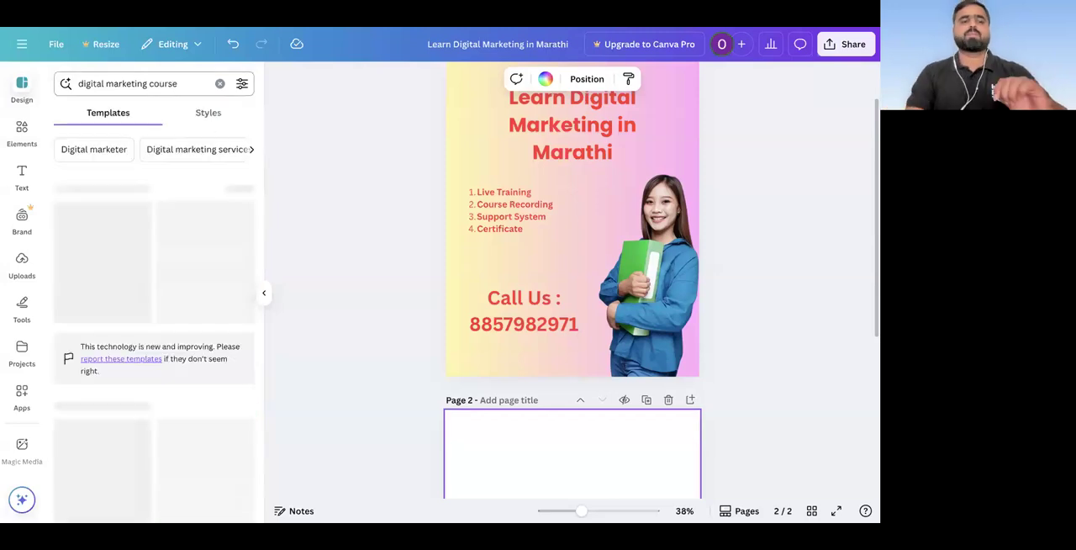
# Step: Browse the template results and apply the free Blue and Orange Modern Online Course Instagram Post template to page 2
pyautogui.scroll(-1, 132, 199)
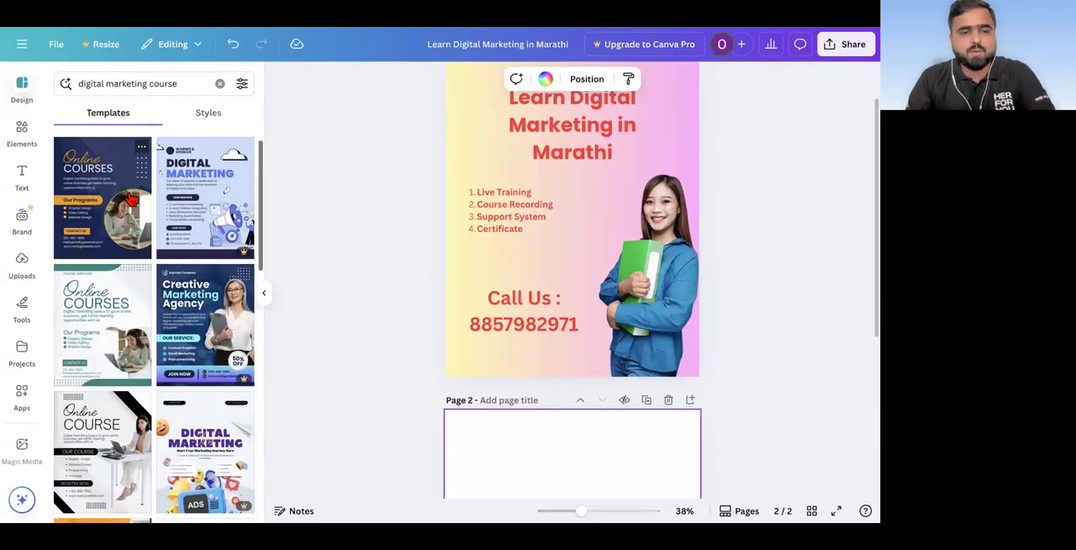
pyautogui.scroll(-5, 132, 201)
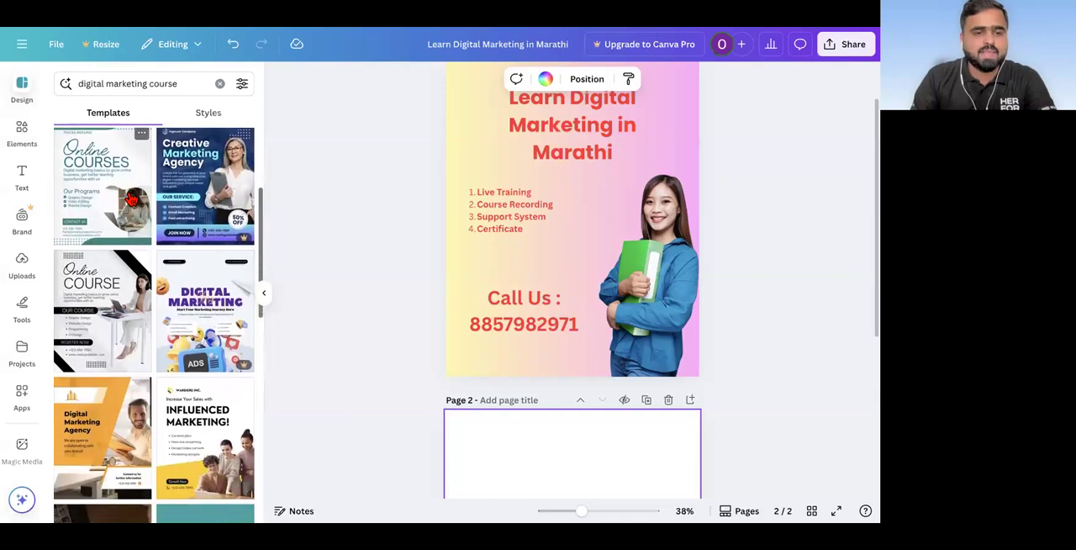
pyautogui.scroll(5, 97, 253)
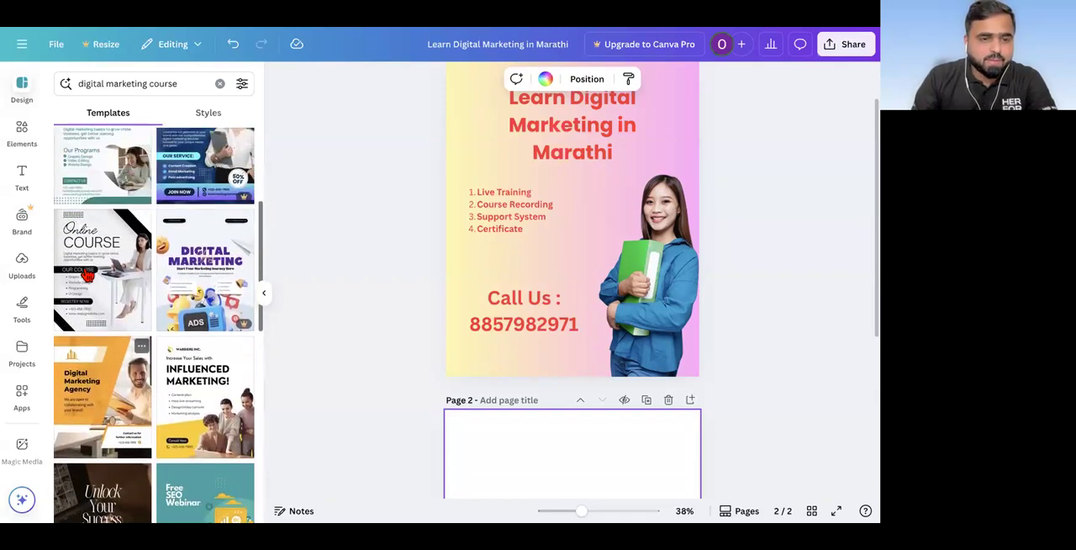
pyautogui.scroll(-7, 93, 268)
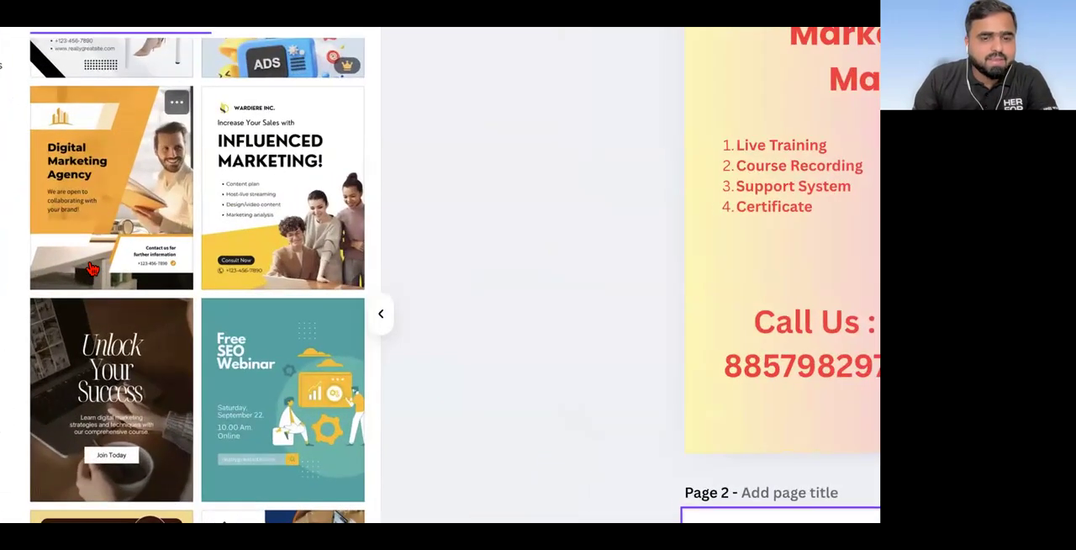
pyautogui.scroll(-4, 93, 268)
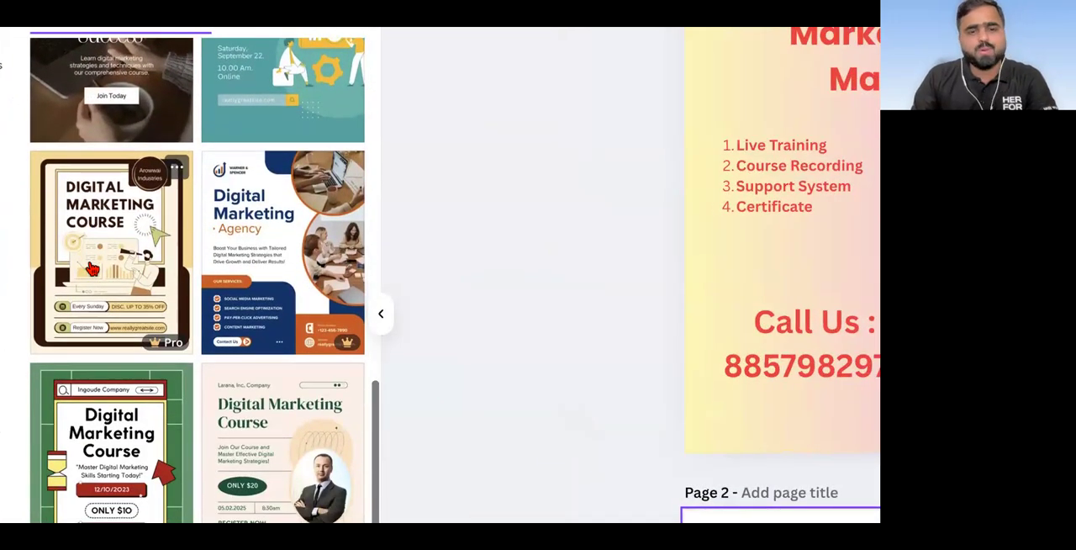
pyautogui.scroll(-5, 92, 268)
pyautogui.scroll(-7, 92, 268)
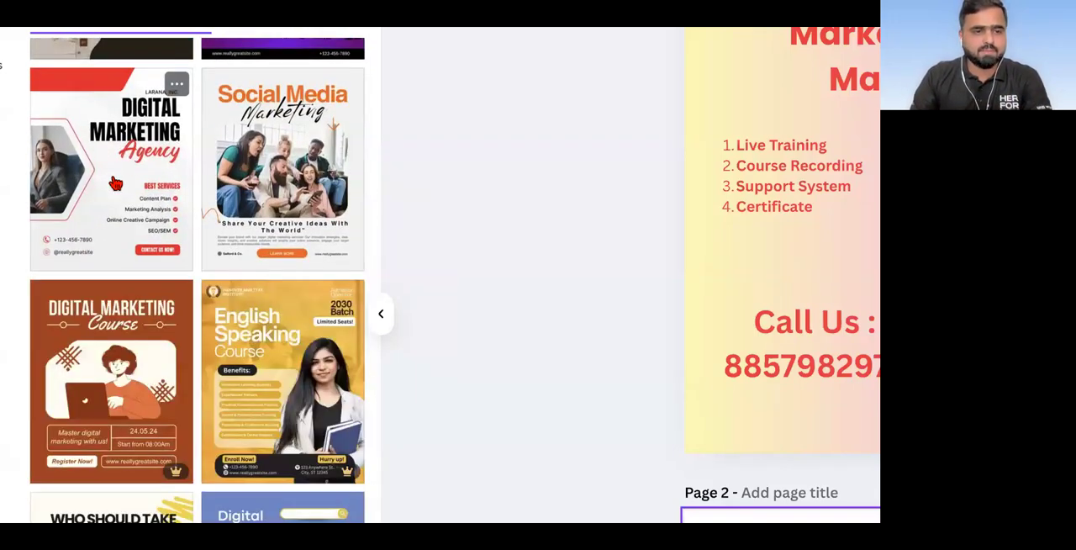
pyautogui.scroll(-3, 130, 238)
pyautogui.scroll(-8, 130, 238)
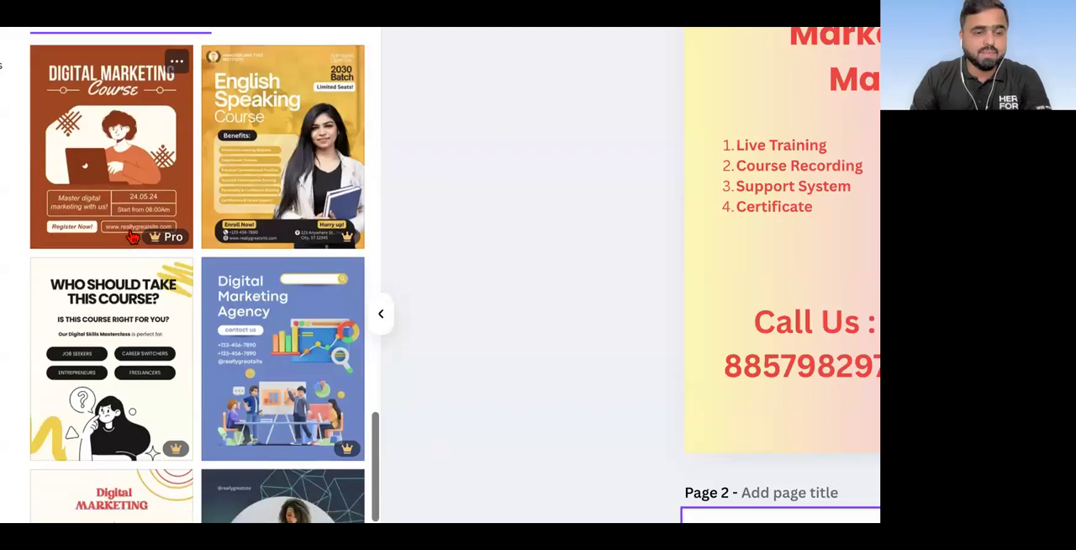
pyautogui.scroll(15, 131, 238)
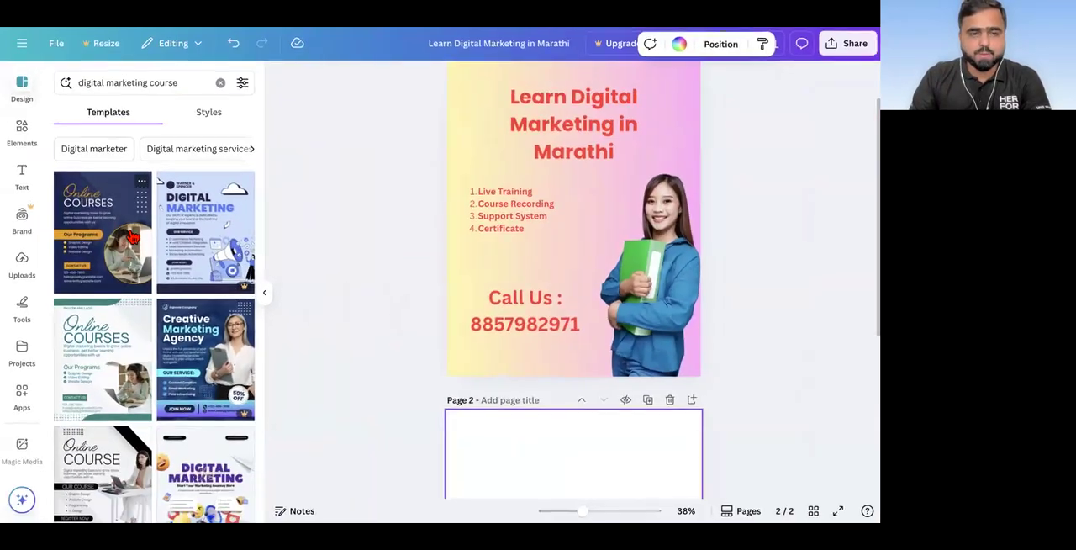
pyautogui.click(124, 228)
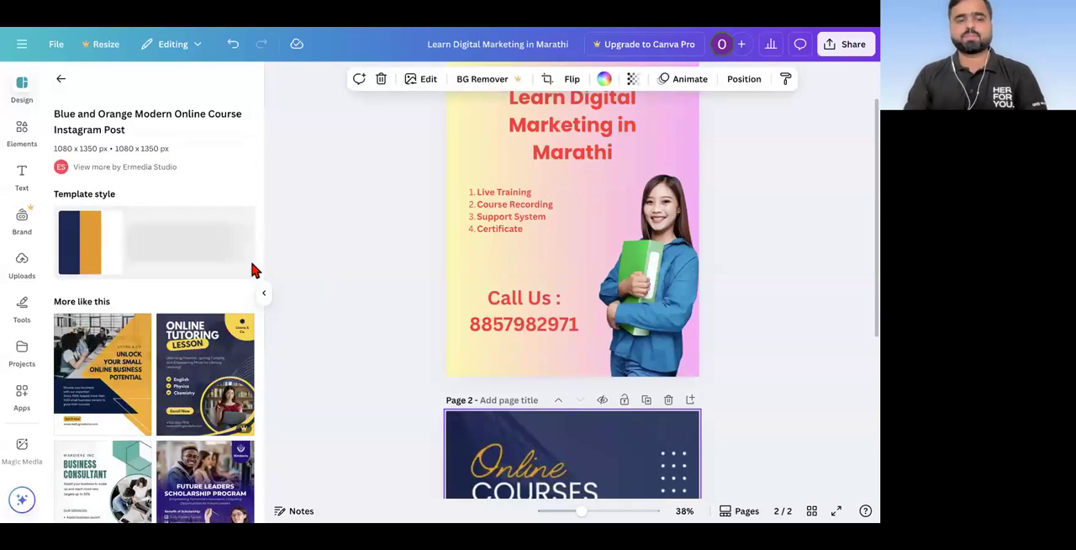
# Step: Try several shuffled colour variations of the template style on page 2
pyautogui.click(119, 240)
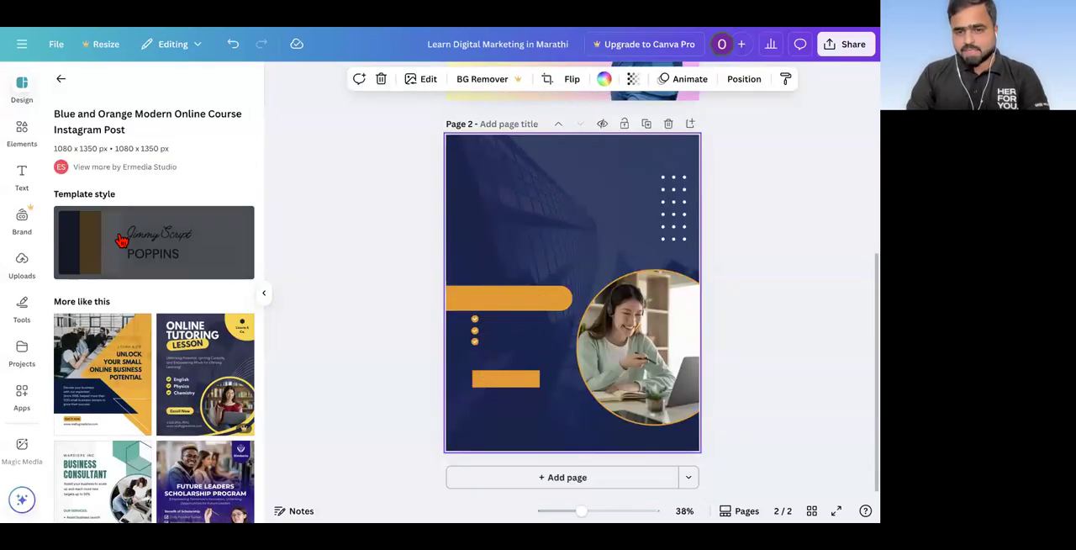
pyautogui.click(118, 240)
pyautogui.click(119, 241)
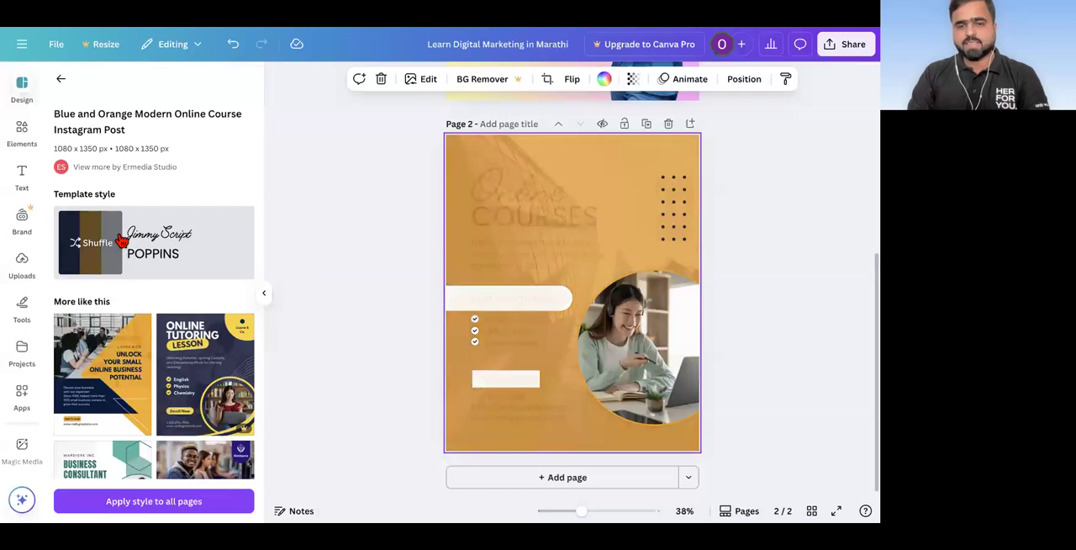
pyautogui.click(121, 241)
pyautogui.click(121, 241)
pyautogui.click(121, 241)
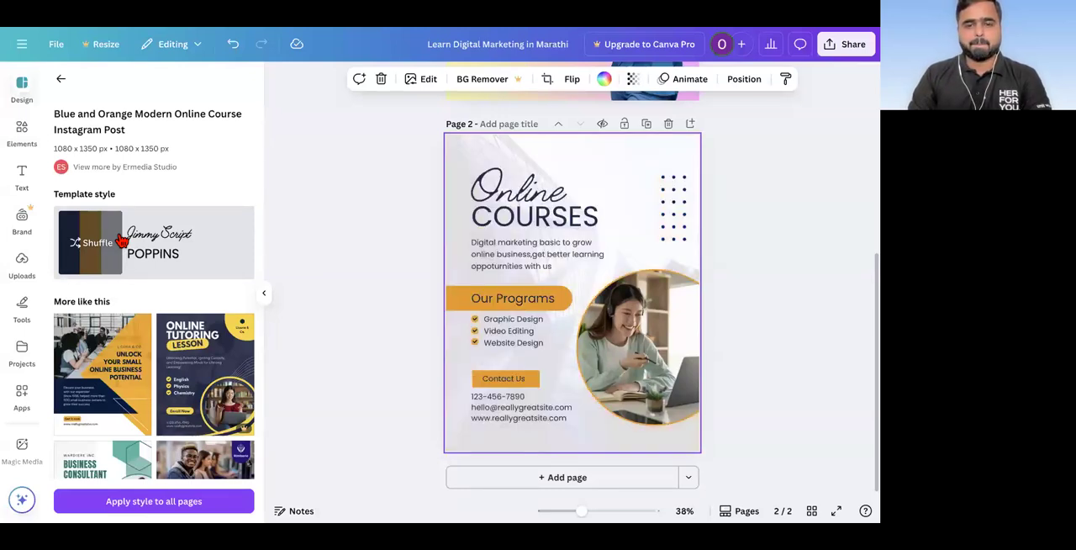
# Step: Undo the style shuffles on page 2 to restore the template's original navy and orange look
pyautogui.click(233, 49)
pyautogui.click(233, 49)
pyautogui.click(233, 49)
pyautogui.click(233, 49)
pyautogui.click(233, 49)
pyautogui.click(233, 48)
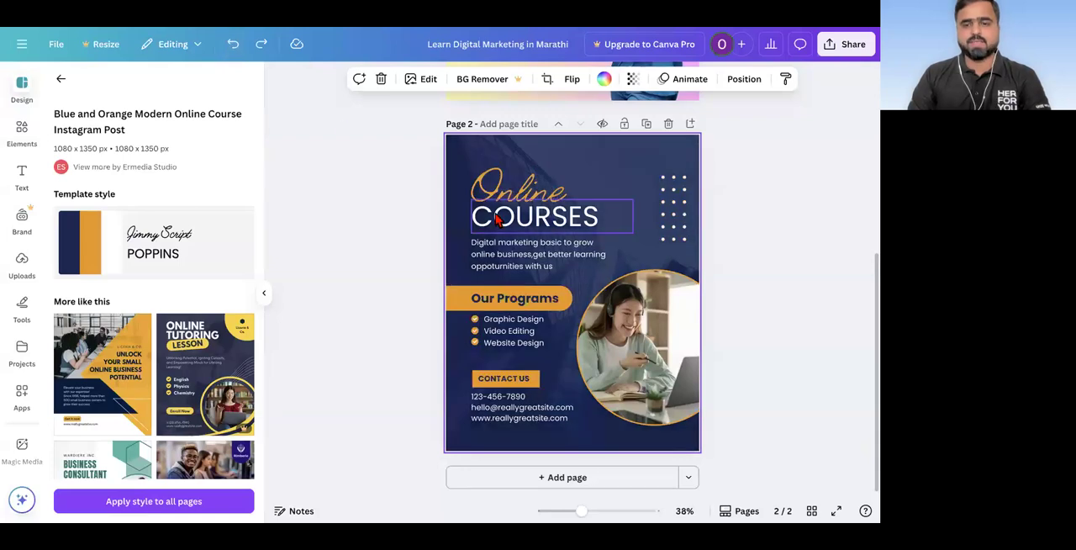
# Step: Compare both pages and replace the script heading "Online" on page 2 with "Digital Marketing"
pyautogui.scroll(4, 583, 219)
pyautogui.scroll(2, 582, 219)
pyautogui.scroll(3, 632, 221)
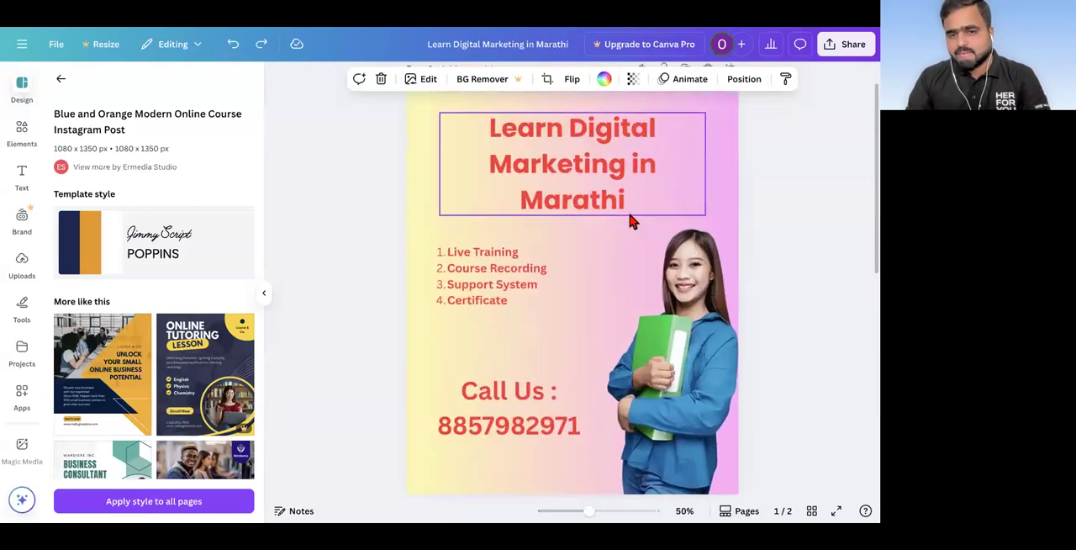
pyautogui.scroll(-5, 631, 221)
pyautogui.scroll(-2, 634, 221)
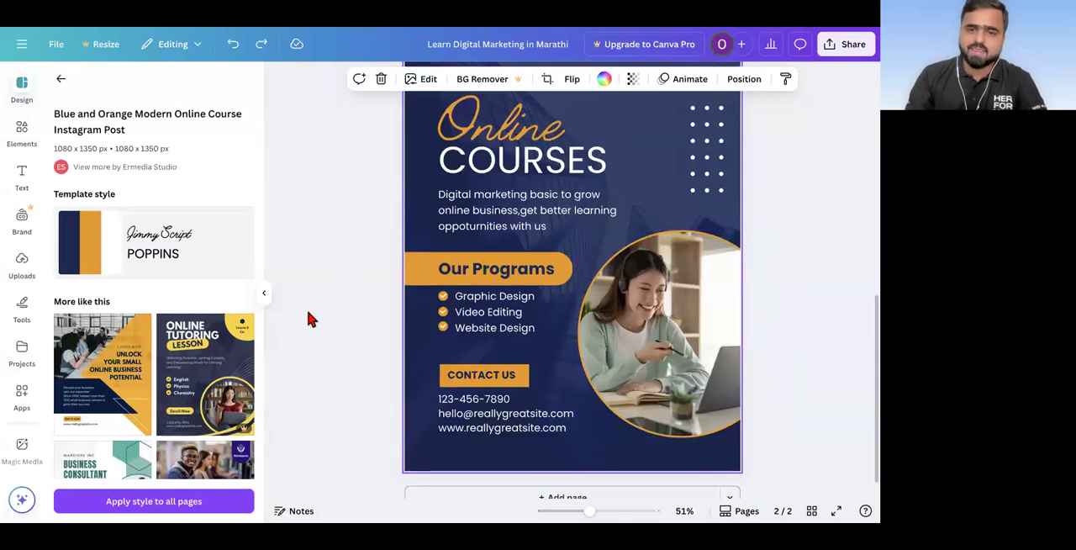
pyautogui.scroll(1, 420, 308)
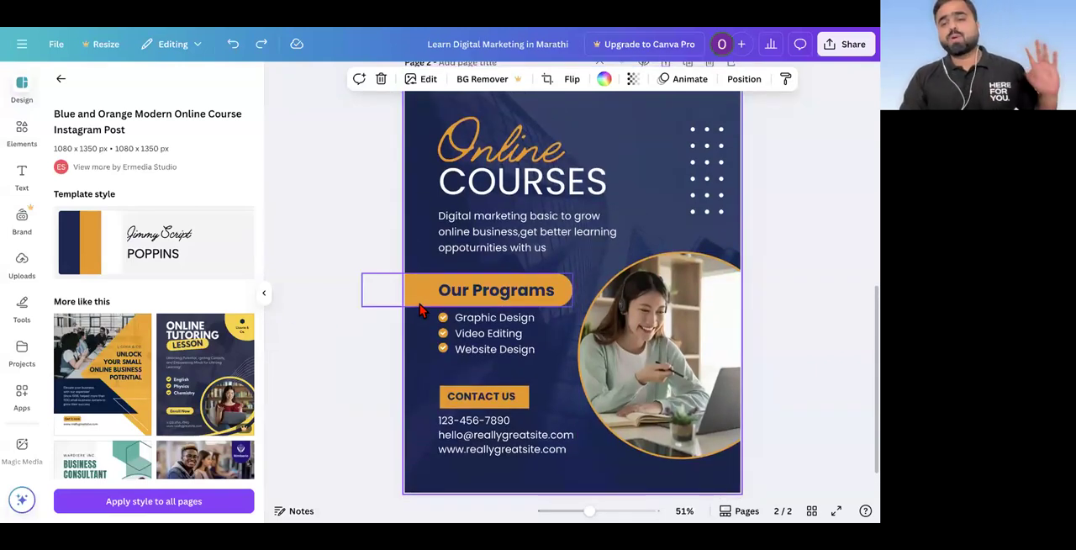
pyautogui.doubleClick(517, 148)
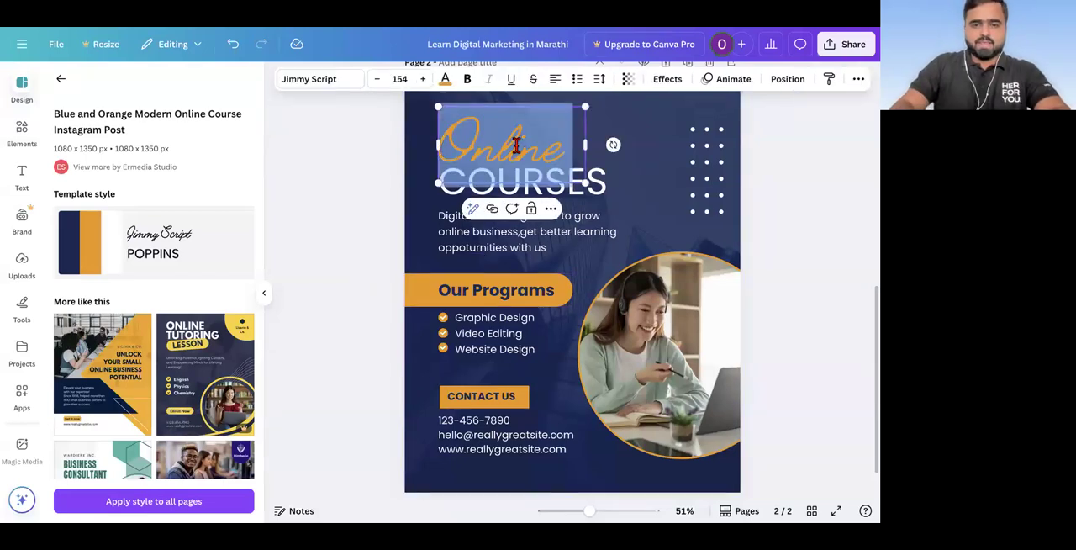
pyautogui.scroll(1, 516, 146)
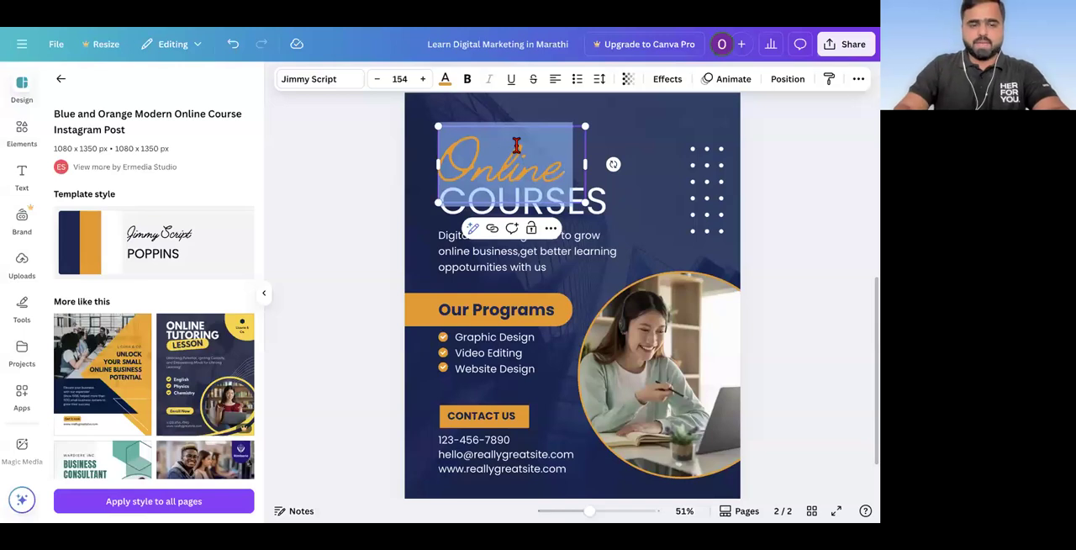
pyautogui.write('Digital M')
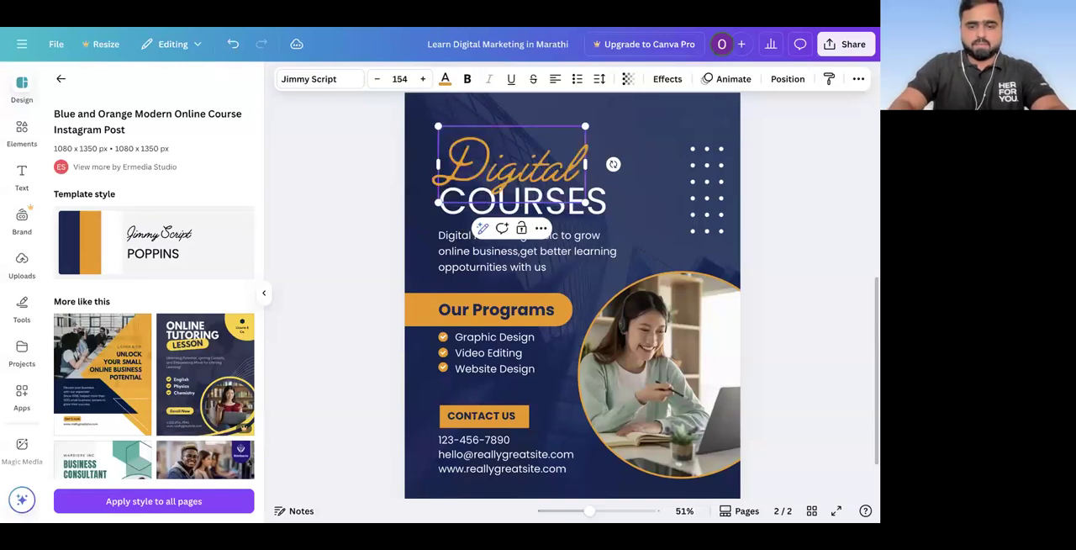
pyautogui.write('arketing')
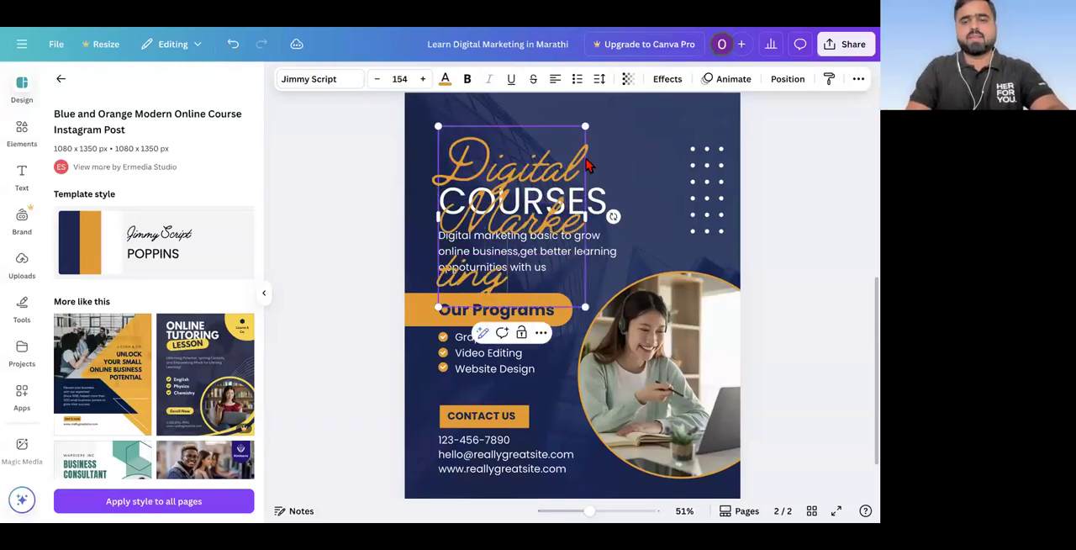
# Step: Reduce the "Digital Marketing" heading's font size to 106 and widen its text box so it fits on one line
pyautogui.click(380, 79)
pyautogui.click(380, 79)
pyautogui.click(380, 79)
pyautogui.click(380, 79)
pyautogui.click(380, 79)
pyautogui.click(380, 79)
pyautogui.click(380, 79)
pyautogui.click(380, 79)
pyautogui.click(380, 79)
pyautogui.click(380, 79)
pyautogui.click(380, 79)
pyautogui.click(380, 79)
pyautogui.click(380, 79)
pyautogui.click(380, 79)
pyautogui.click(380, 79)
pyautogui.click(380, 79)
pyautogui.click(380, 79)
pyautogui.click(380, 79)
pyautogui.click(380, 79)
pyautogui.click(380, 79)
pyautogui.click(380, 79)
pyautogui.click(380, 79)
pyautogui.click(380, 79)
pyautogui.click(380, 79)
pyautogui.click(380, 79)
pyautogui.click(380, 80)
pyautogui.click(380, 79)
pyautogui.moveTo(586, 175); pyautogui.dragTo(691, 156)
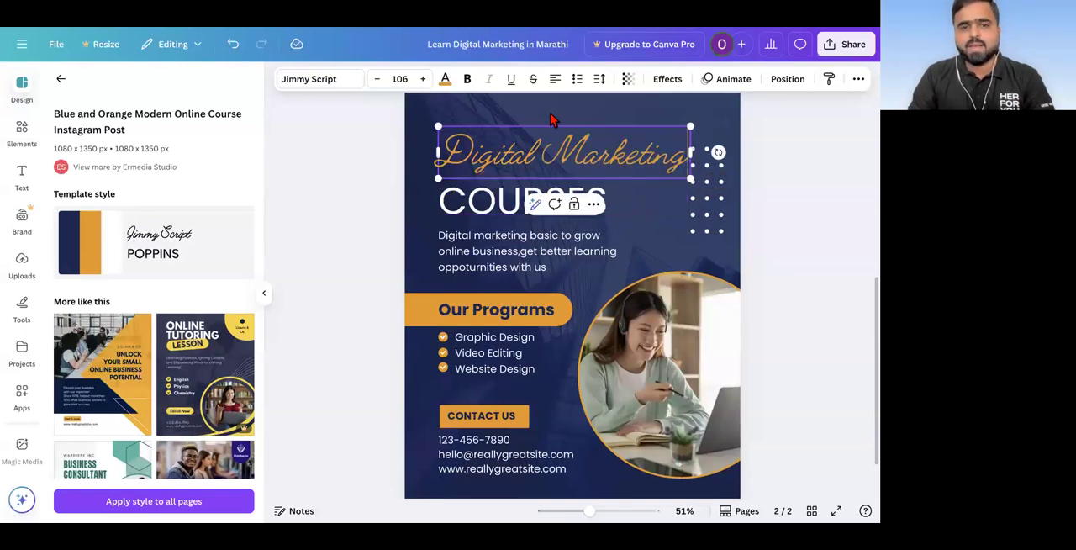
# Step: Reduce the "Digital Marketing" script heading's font size to 98.8 and make the whole heading bold
pyautogui.click(378, 80)
pyautogui.click(378, 80)
pyautogui.click(377, 81)
pyautogui.click(377, 80)
pyautogui.click(378, 81)
pyautogui.click(378, 80)
pyautogui.click(378, 81)
pyautogui.click(467, 79)
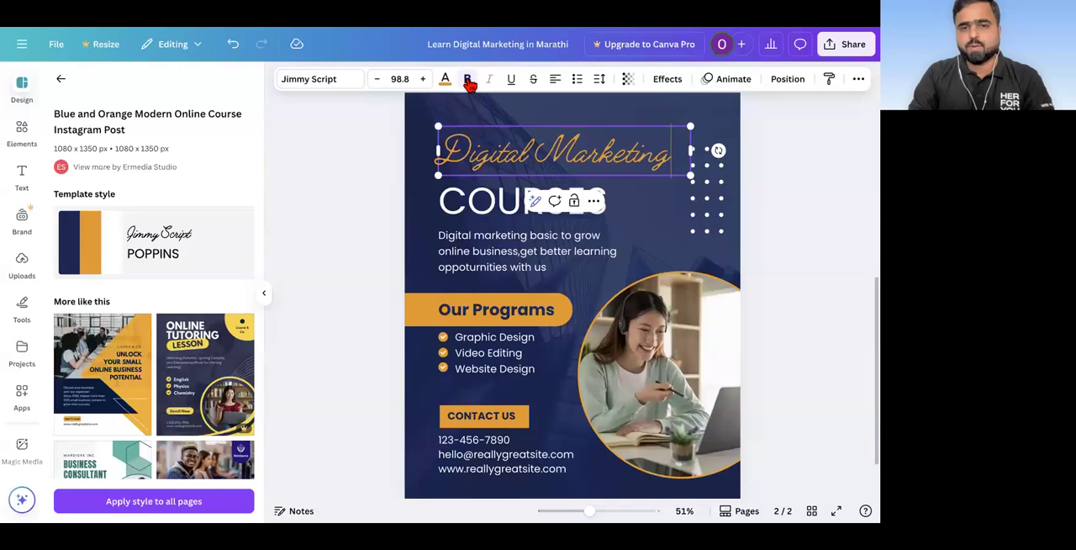
pyautogui.tripleClick(479, 160)
pyautogui.click(469, 79)
pyautogui.click(368, 146)
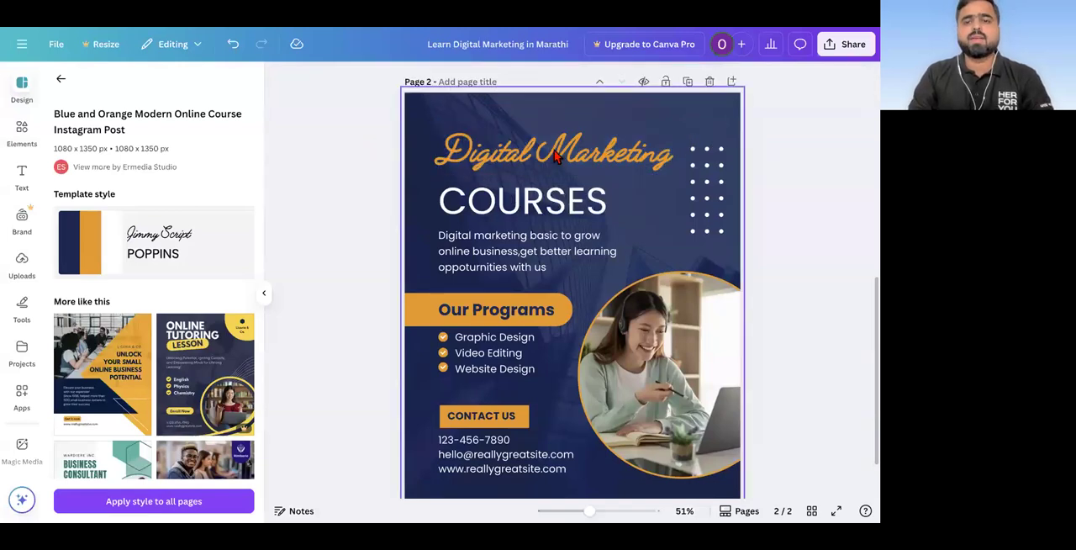
# Step: Replace the "COURSES" heading below the script title on page 2 with "IN MARATHI"
pyautogui.doubleClick(487, 199)
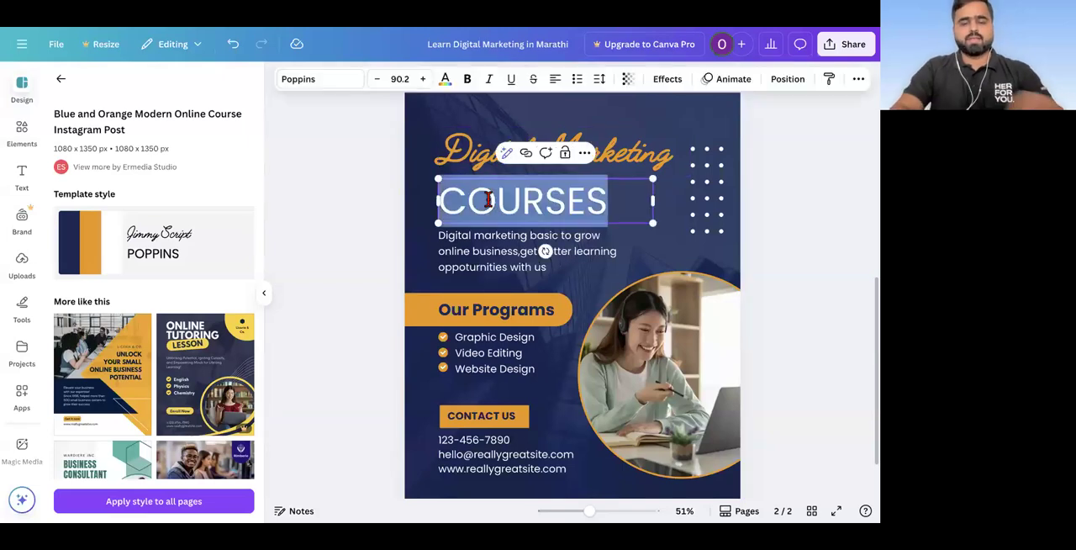
pyautogui.write('IN')
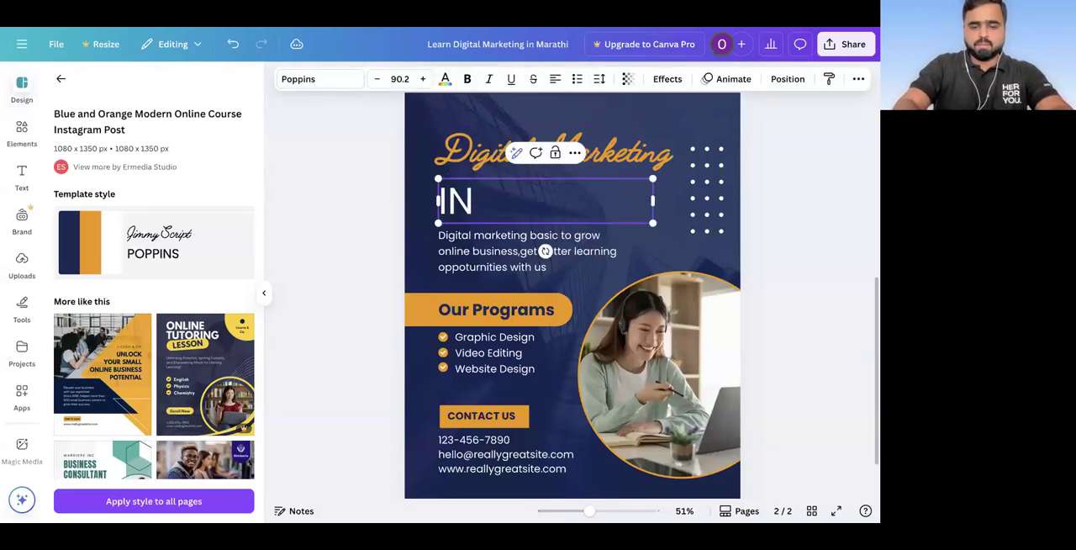
pyautogui.write(' MARATHI')
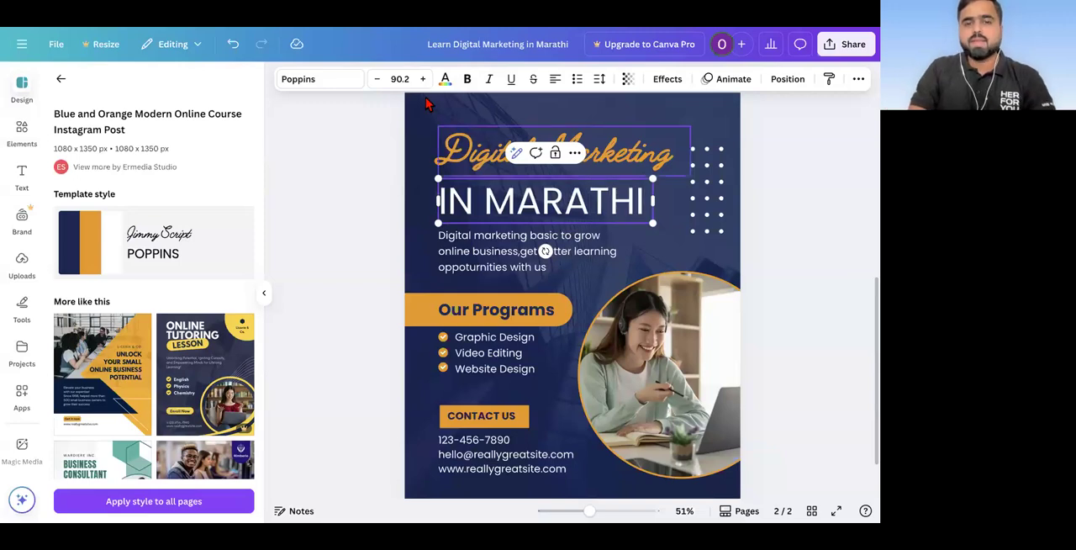
# Step: Reduce the "IN MARATHI" heading's font size to 70.2
pyautogui.click(377, 79)
pyautogui.click(377, 79)
pyautogui.click(376, 79)
pyautogui.click(376, 79)
pyautogui.click(377, 79)
pyautogui.click(376, 79)
pyautogui.click(377, 79)
pyautogui.click(377, 79)
pyautogui.click(376, 79)
pyautogui.click(376, 79)
pyautogui.click(377, 79)
pyautogui.click(376, 79)
pyautogui.click(377, 79)
pyautogui.click(377, 79)
pyautogui.click(376, 79)
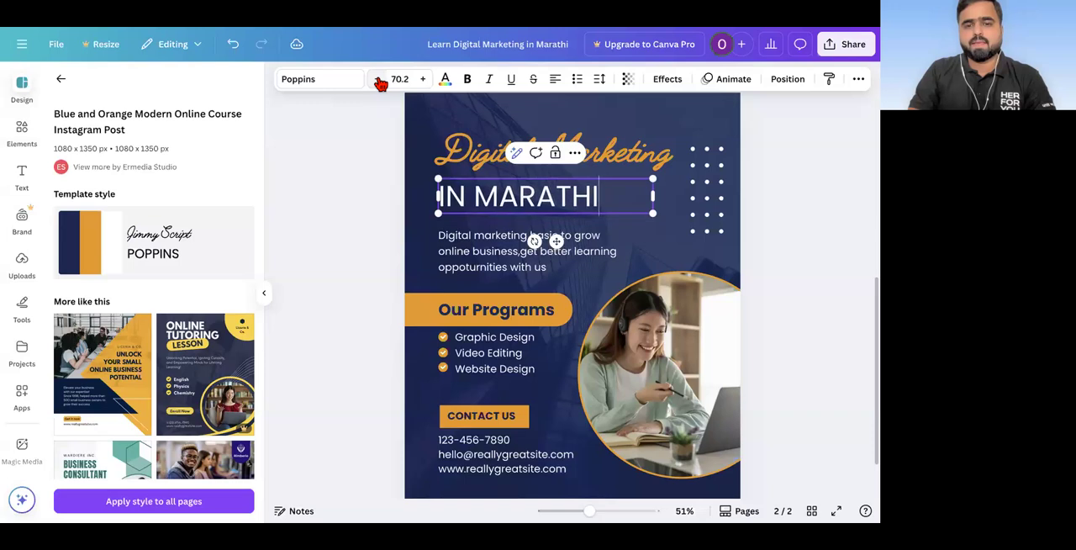
pyautogui.click(349, 212)
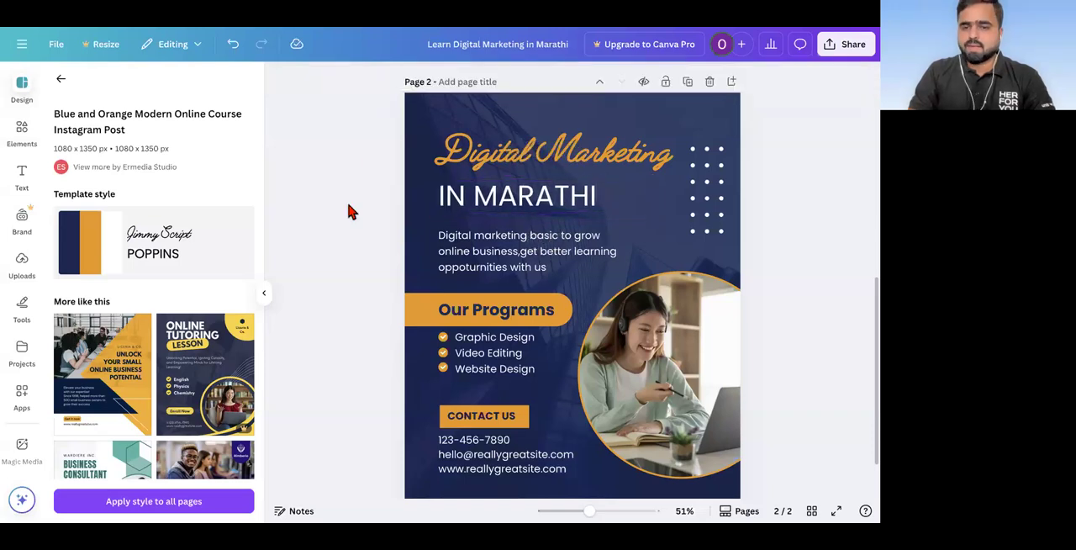
# Step: Replace the description paragraph under the headings with "Lean Digital Marketing in Marathi From Digital Azadi"
pyautogui.click(494, 253)
pyautogui.click(493, 247)
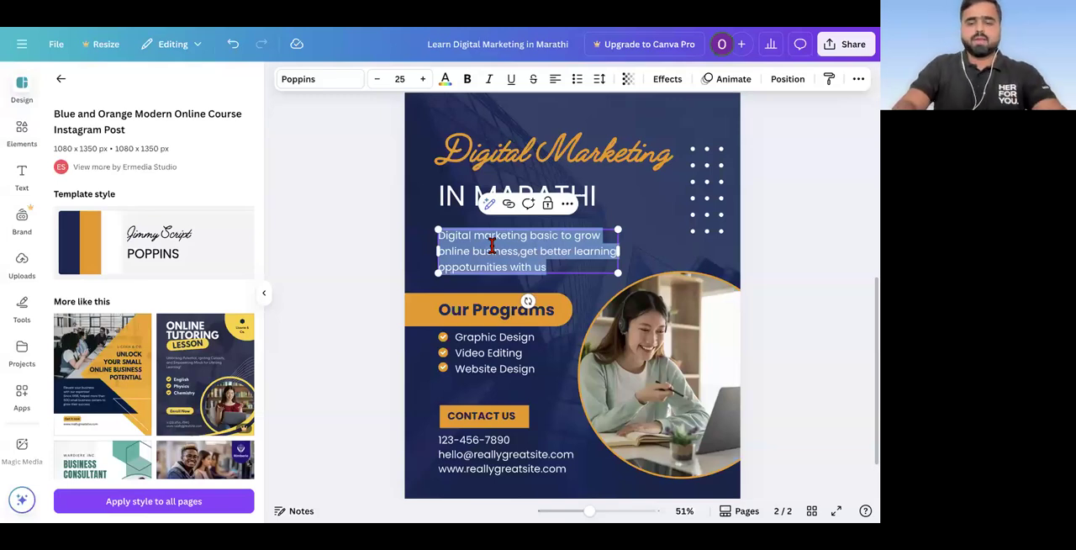
pyautogui.press('BackSpace')
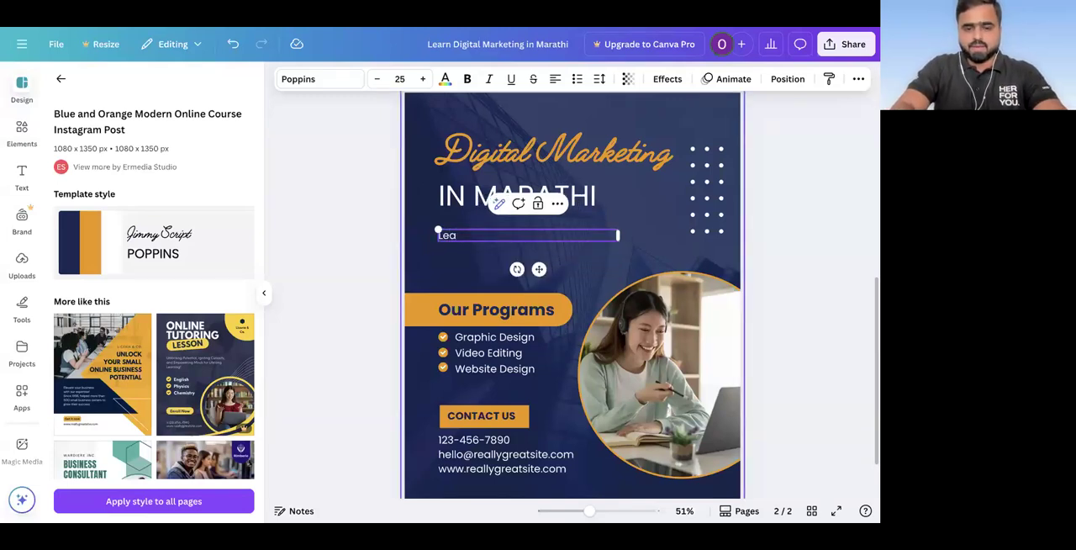
pyautogui.write('Lean Digital MAr')
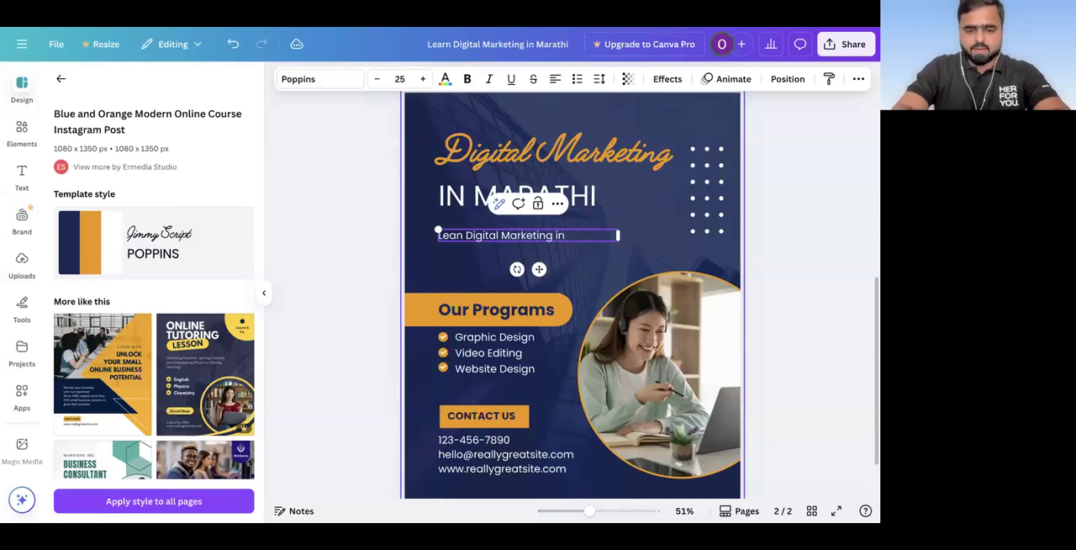
pyautogui.write('Marathi')
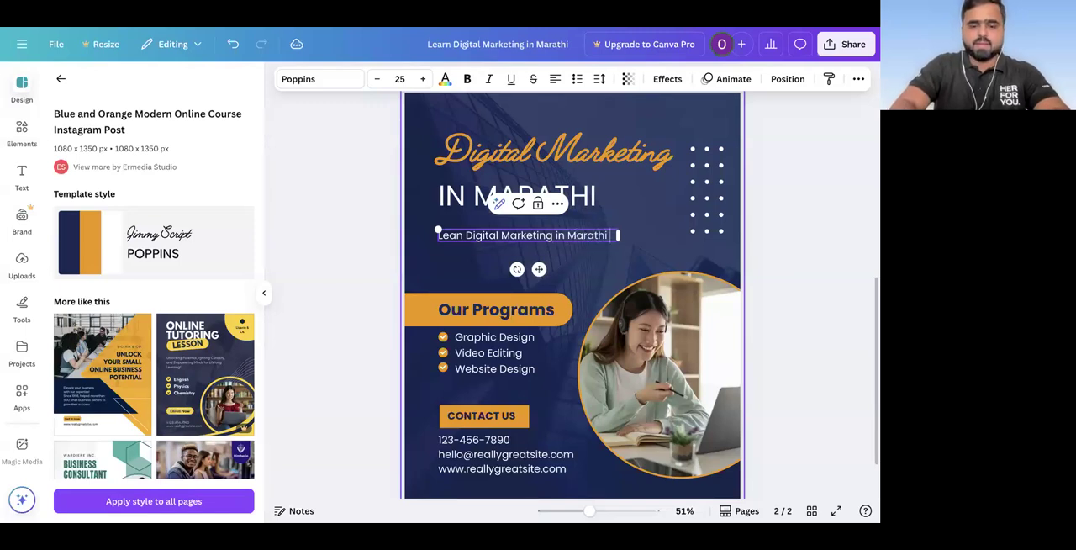
pyautogui.write(' From ')
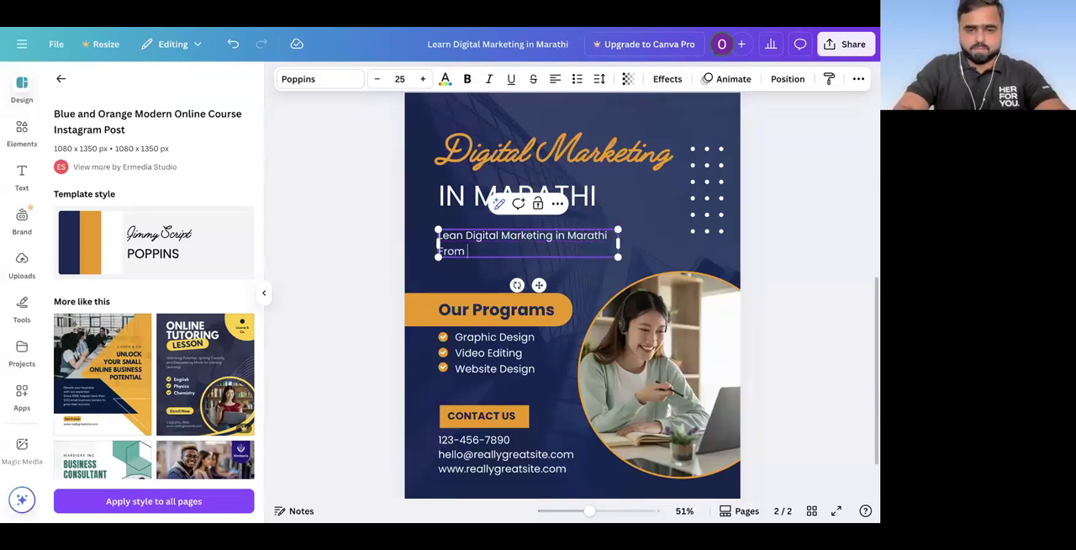
pyautogui.write('Digital Azadi')
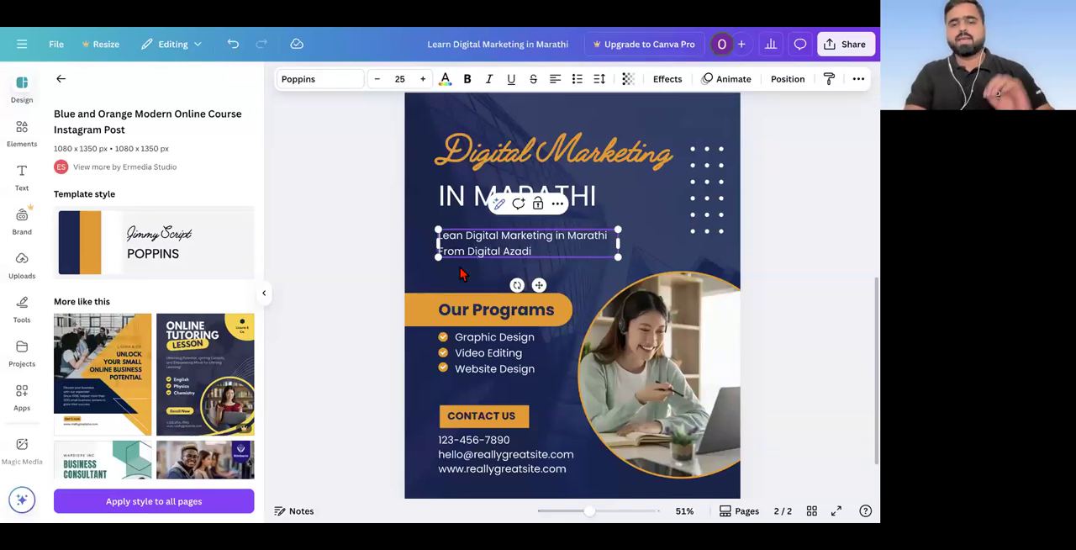
pyautogui.click(448, 273)
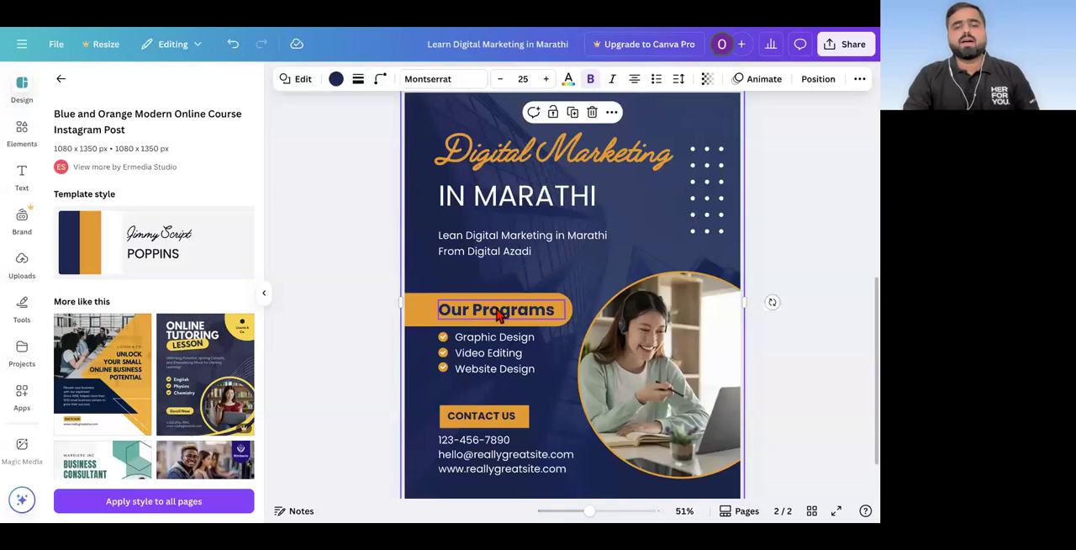
# Step: Change the orange banner's text from "Our Programs" to "Our Offering"
pyautogui.scroll(-1, 497, 312)
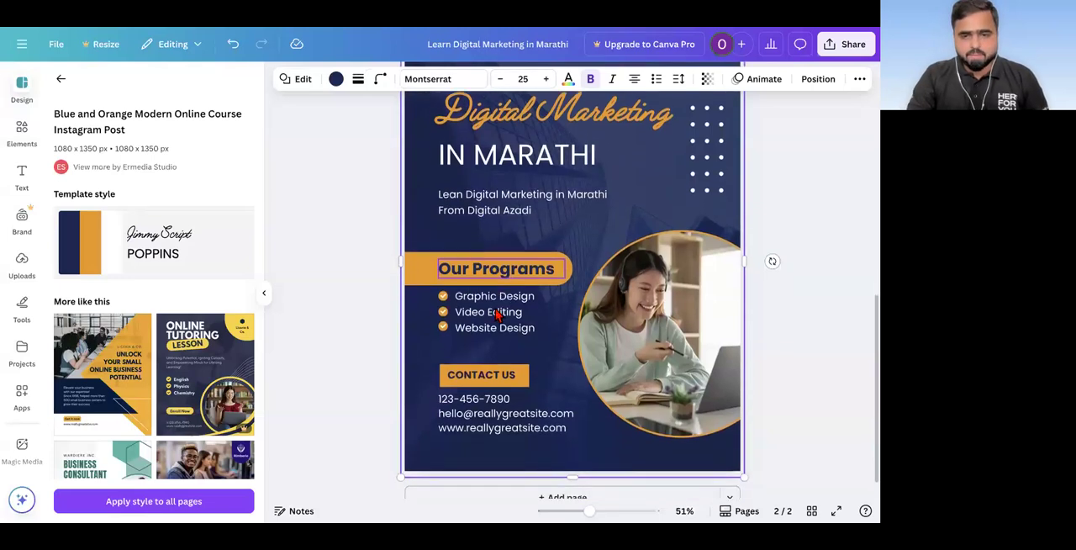
pyautogui.doubleClick(497, 265)
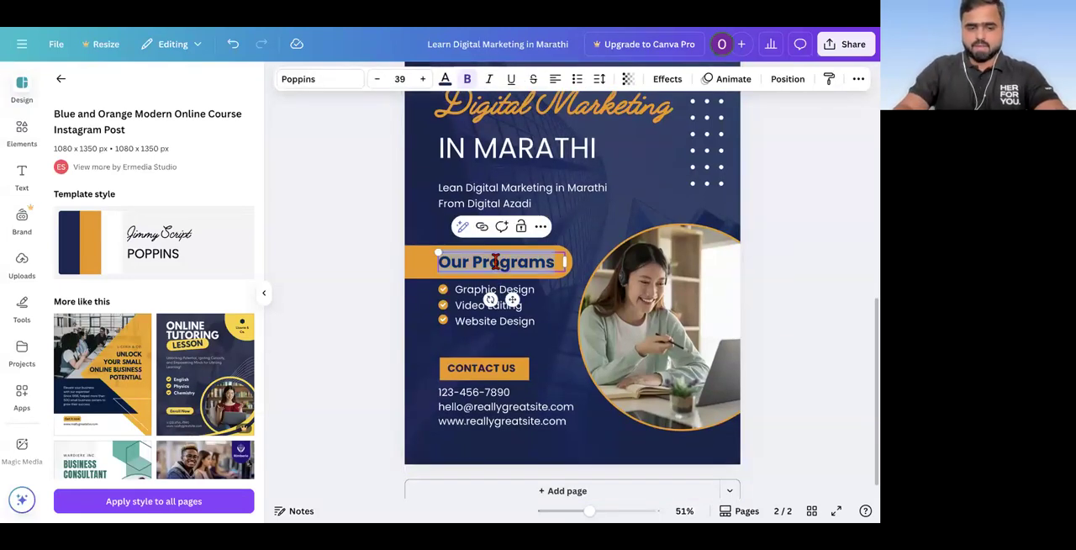
pyautogui.click(496, 261)
pyautogui.press('BackSpace')
pyautogui.press('BackSpace')
pyautogui.press('BackSpace')
pyautogui.press('BackSpace')
pyautogui.press('BackSpace')
pyautogui.press('BackSpace')
pyautogui.press('BackSpace')
pyautogui.press('BackSpace')
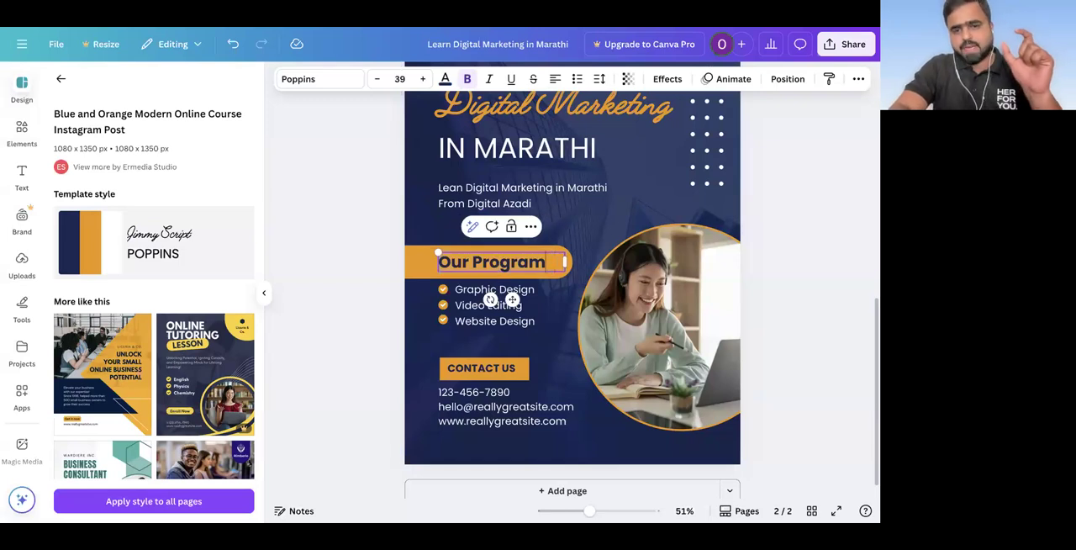
pyautogui.write('Offering')
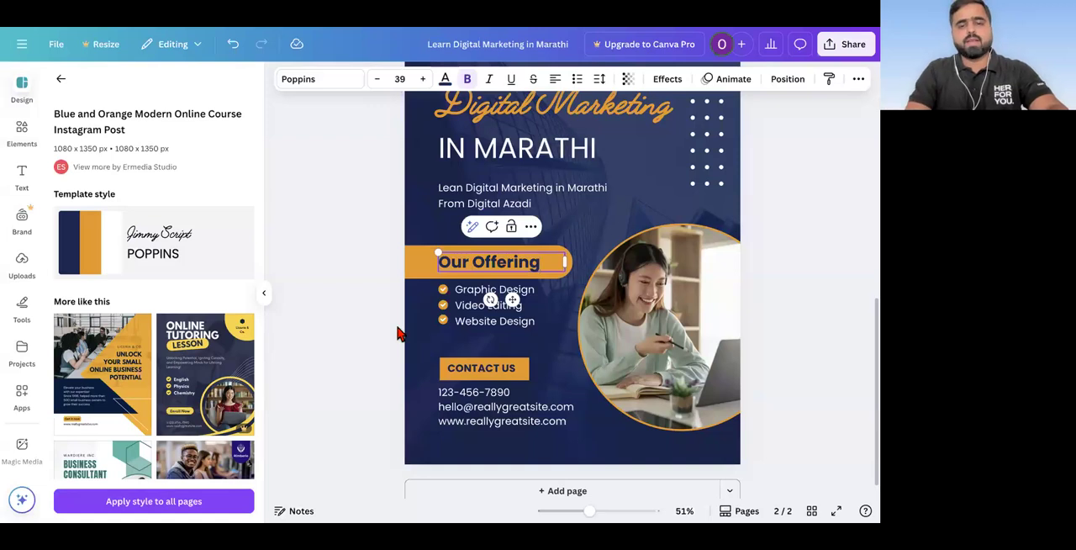
# Step: Replace the three checklist items under "Our Offering" with "Coachin", "Courses" and "Community", each on its own line
pyautogui.scroll(3, 483, 323)
pyautogui.scroll(3, 483, 324)
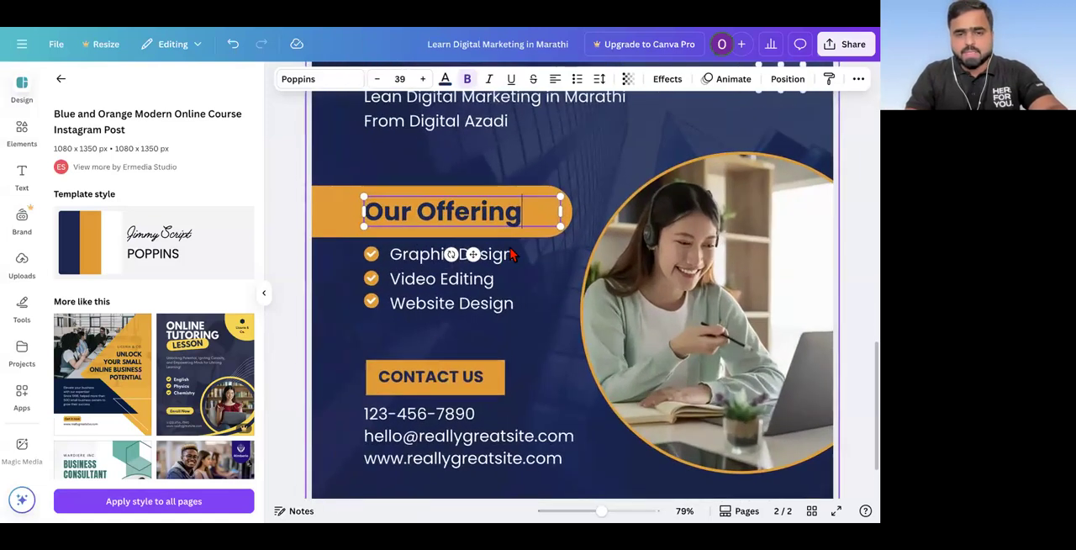
pyautogui.tripleClick(509, 250)
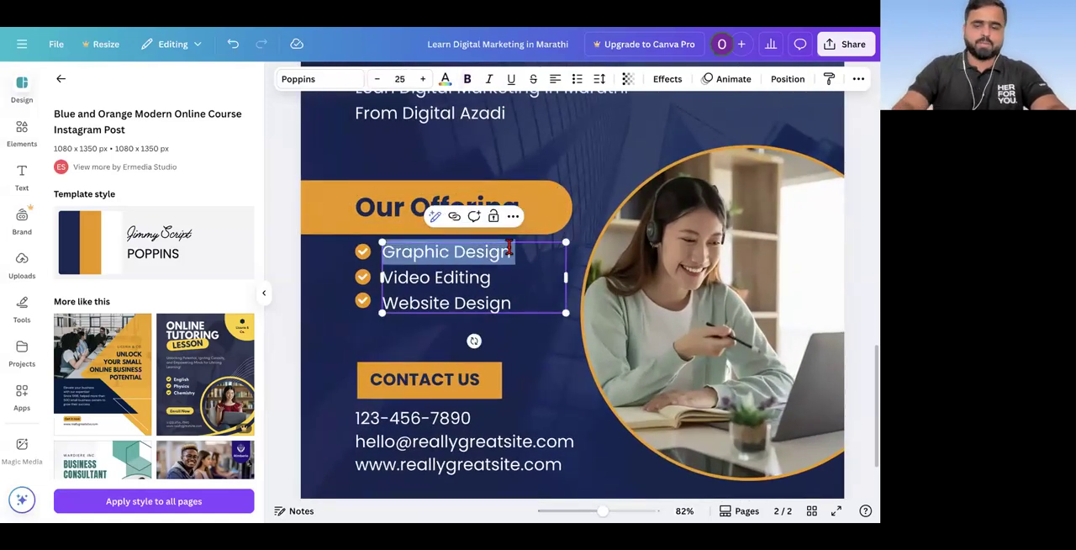
pyautogui.write('CoachinVideo Editing')
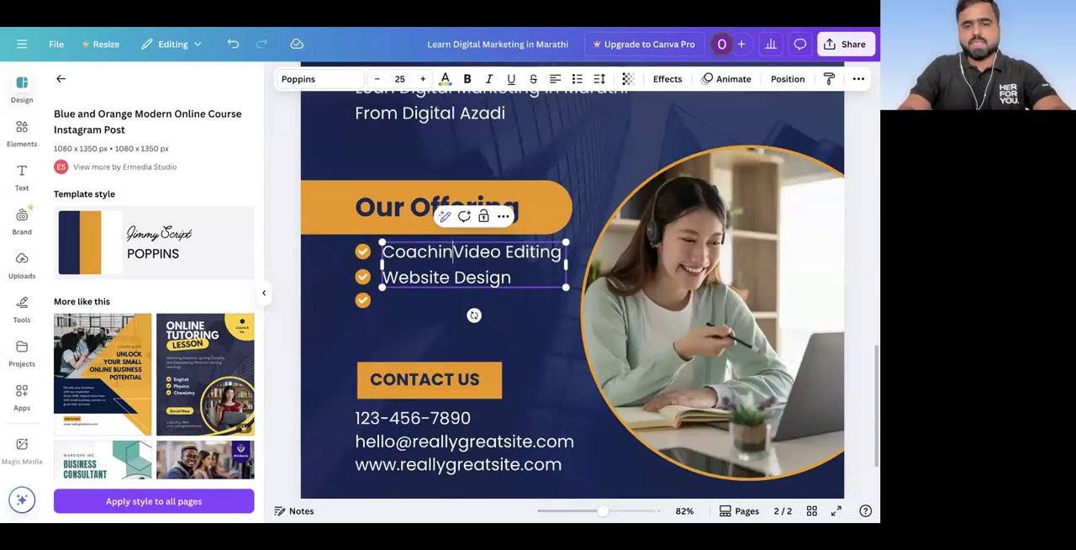
pyautogui.press('Return')
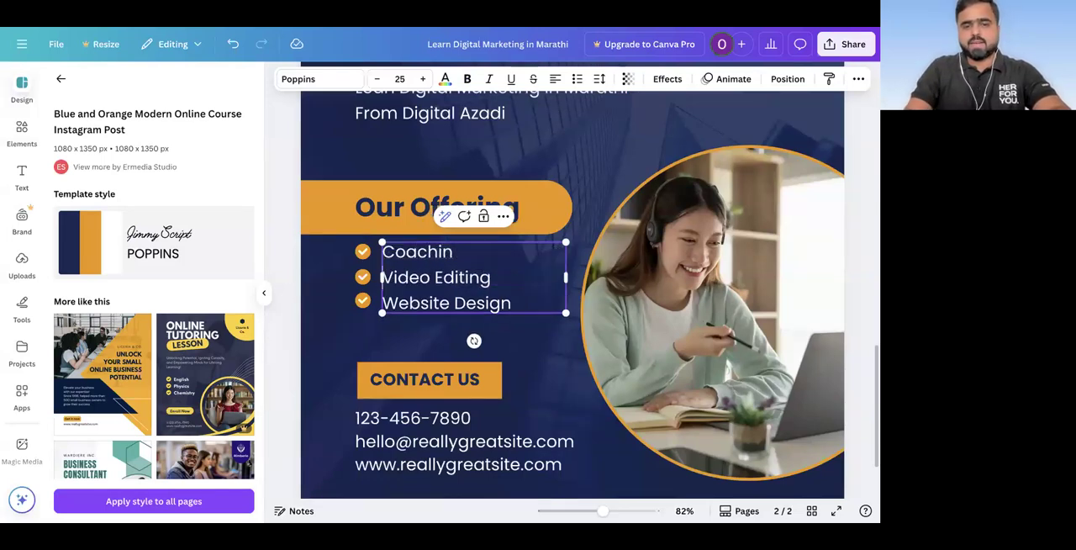
pyautogui.moveTo(497, 280); pyautogui.dragTo(383, 280)
pyautogui.write('Courses')
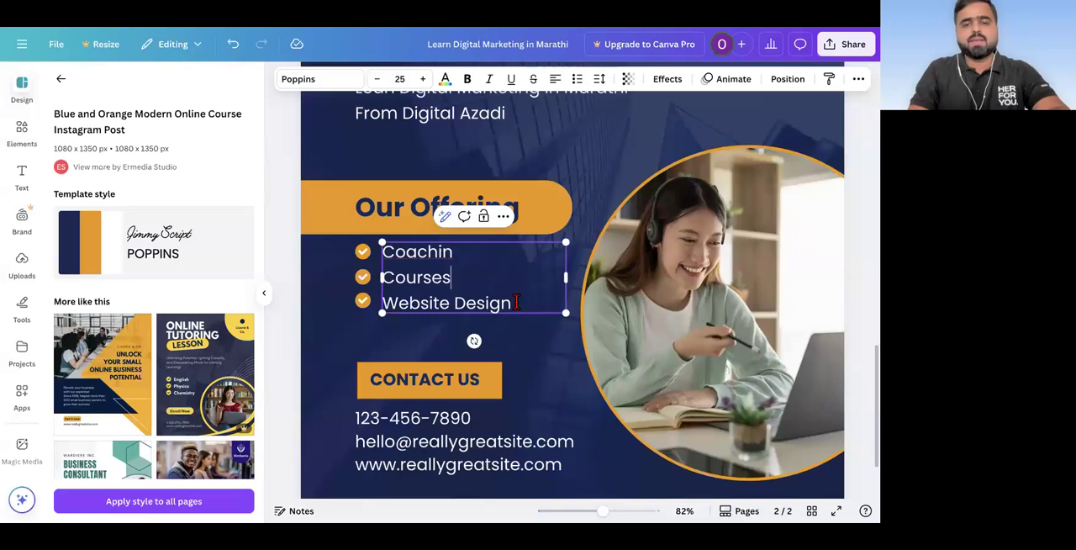
pyautogui.moveTo(514, 305); pyautogui.dragTo(382, 303)
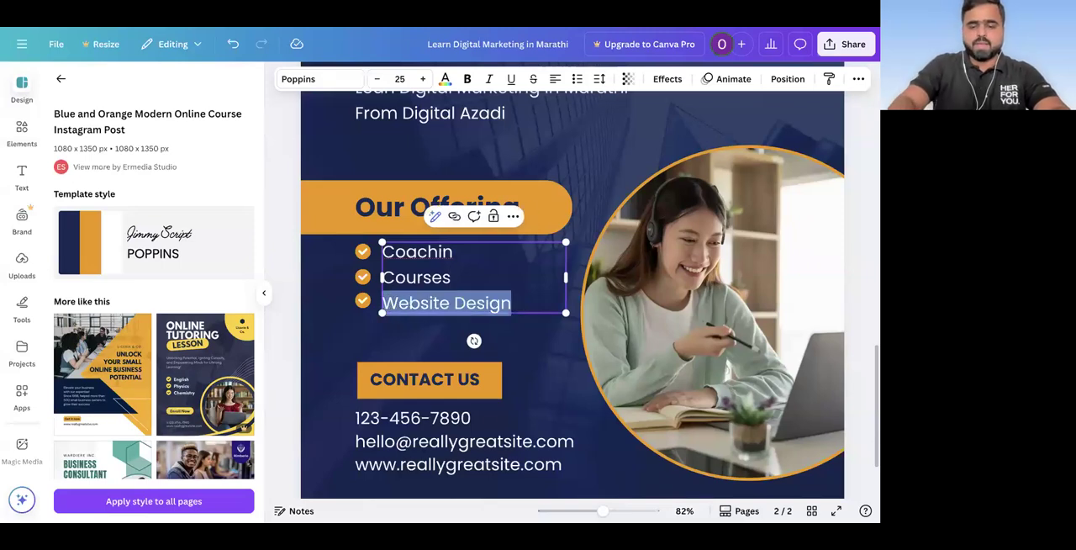
pyautogui.write('Community')
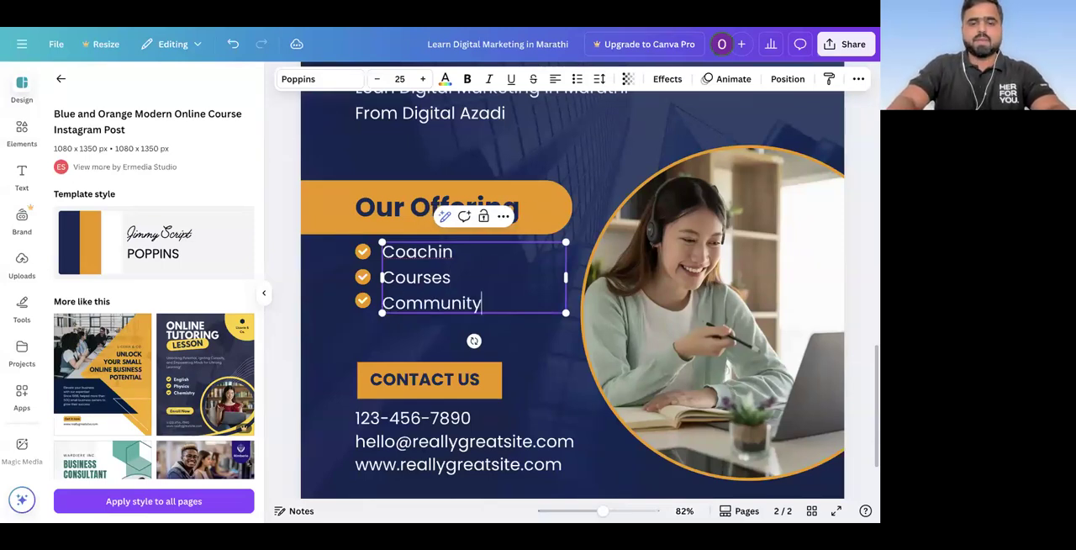
pyautogui.press('Return')
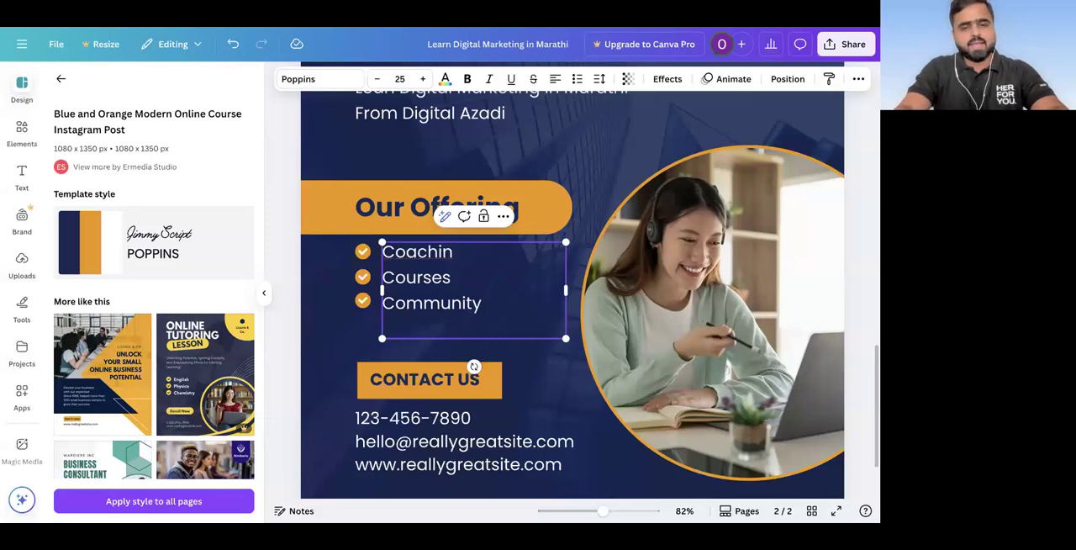
pyautogui.press('BackSpace')
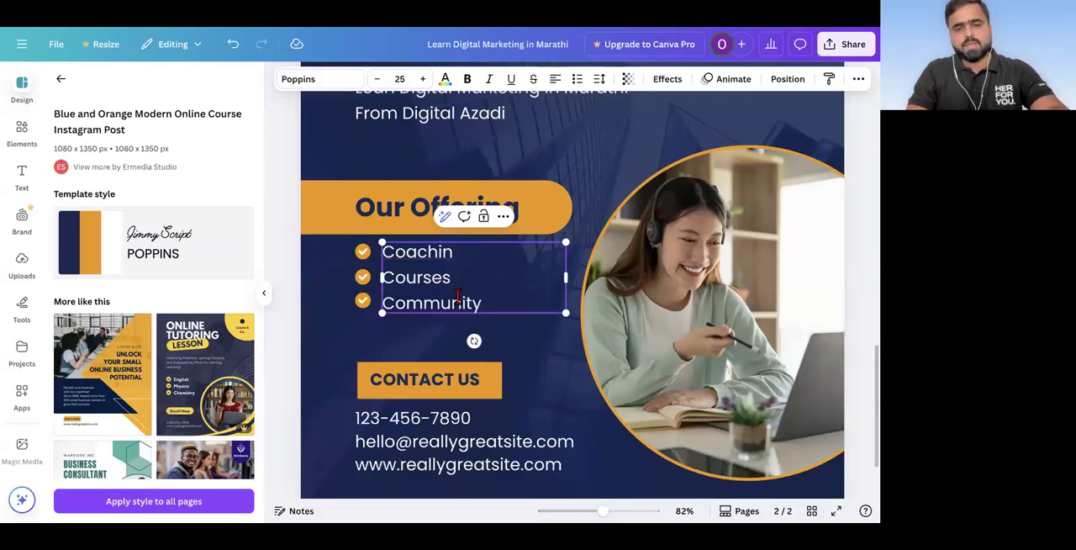
# Step: Replace the placeholder phone number under "CONTACT US" with the business's phone number, keeping it on its own line
pyautogui.click(383, 367)
pyautogui.click(399, 368)
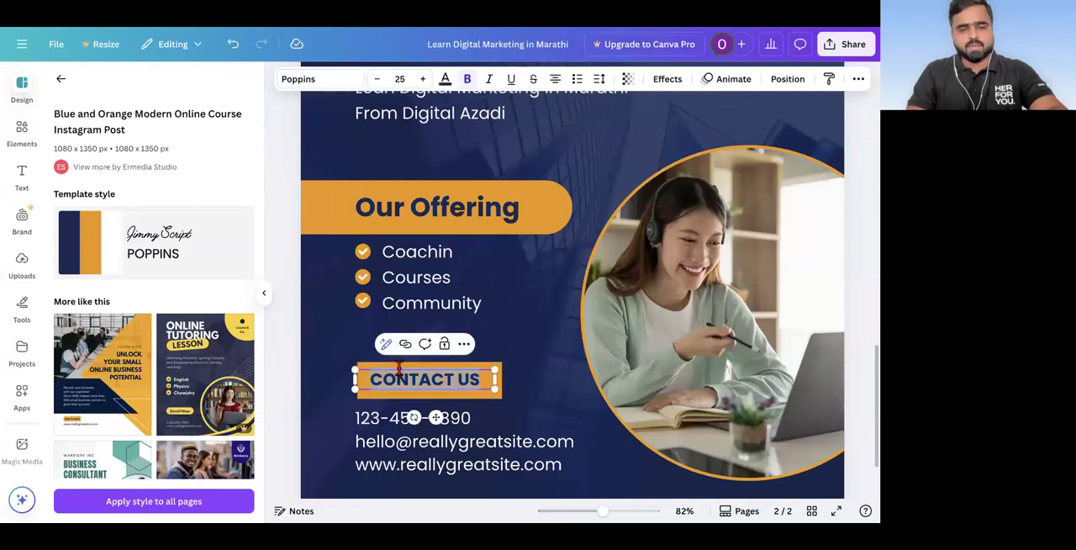
pyautogui.click(375, 402)
pyautogui.click(396, 418)
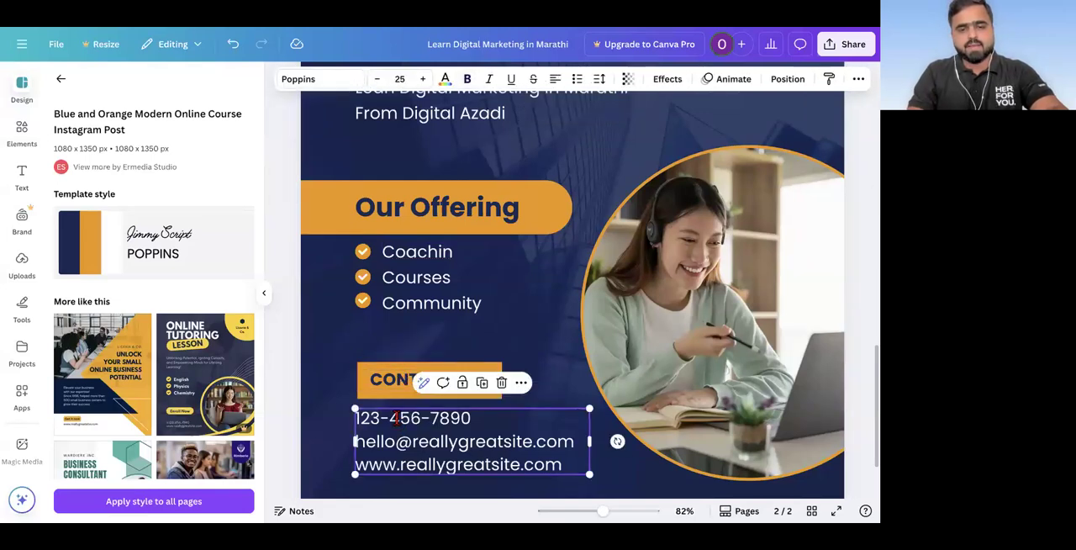
pyautogui.tripleClick(395, 418)
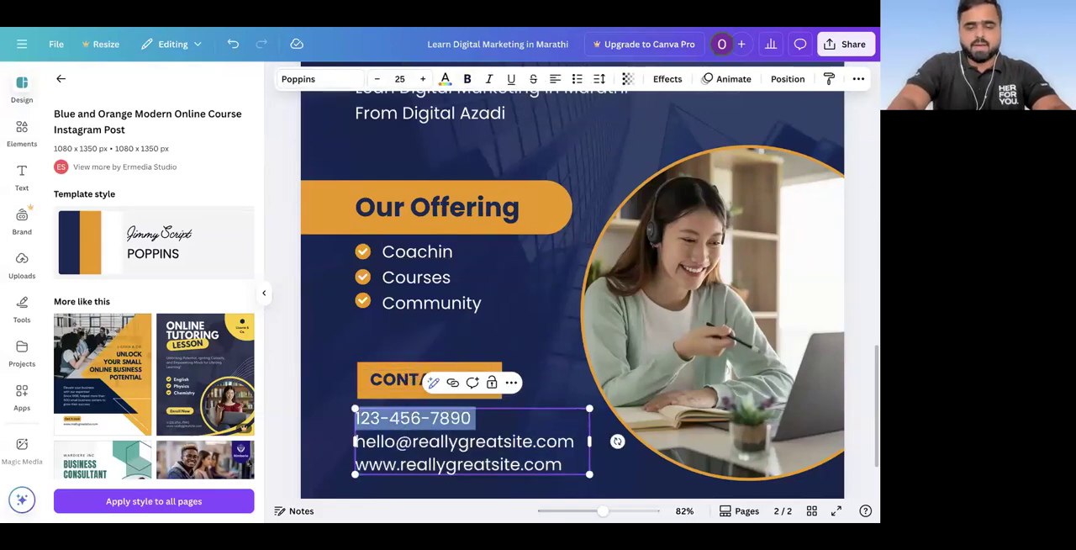
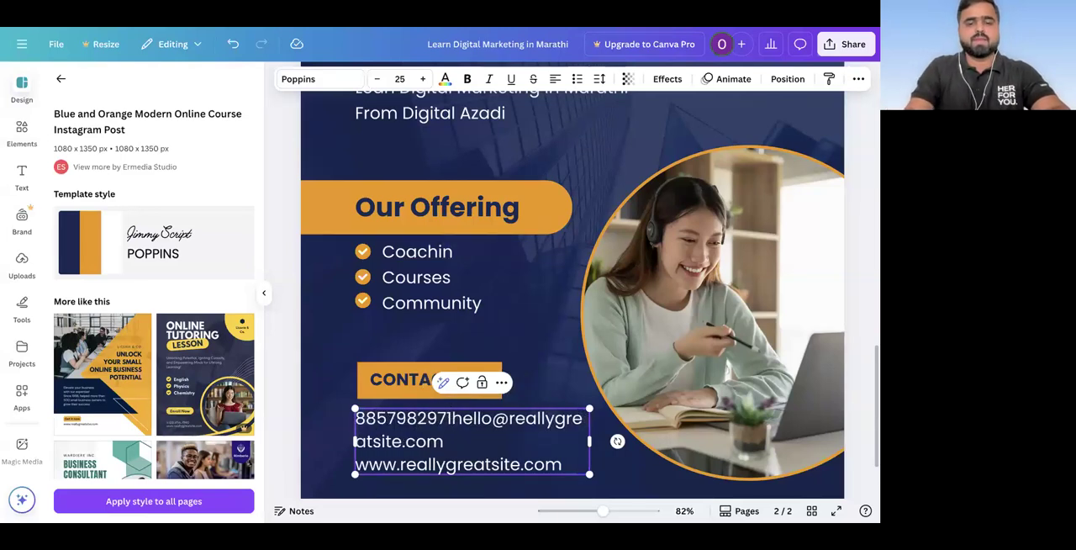
pyautogui.press('Return')
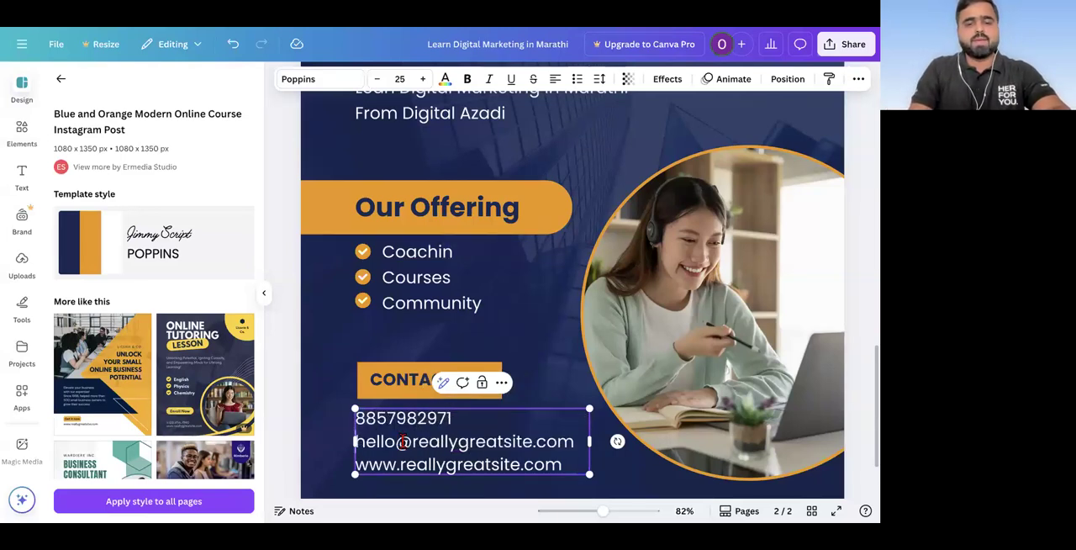
# Step: Replace the placeholder e-mail address under "CONTACT US" with the business's e-mail address
pyautogui.scroll(-2, 580, 360)
pyautogui.moveTo(579, 359); pyautogui.dragTo(352, 367)
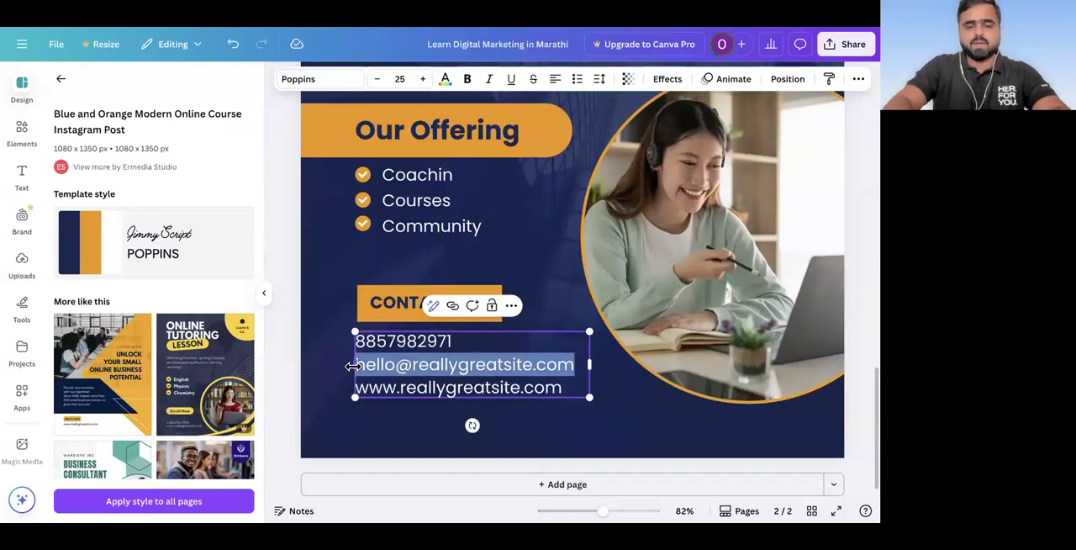
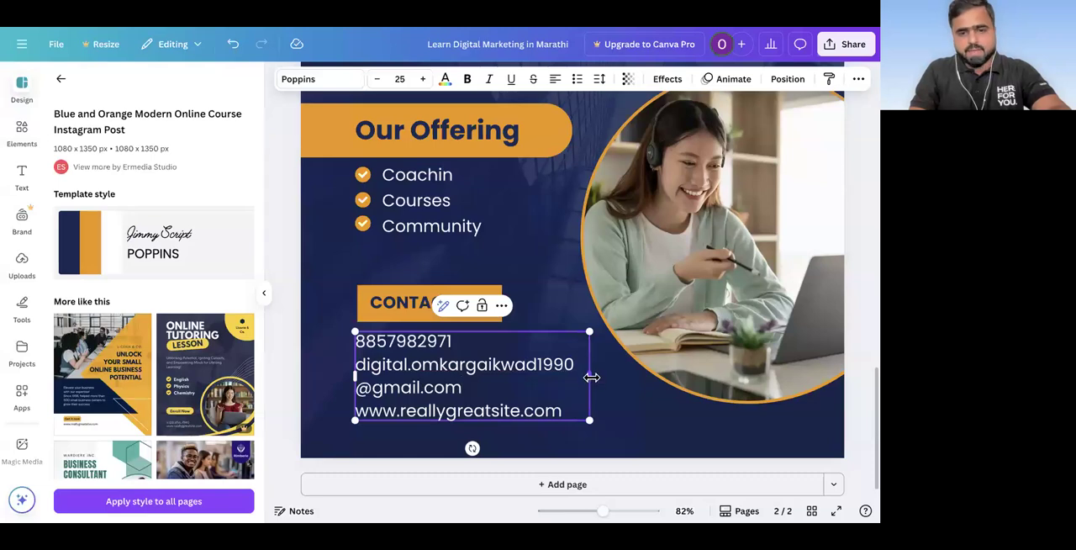
# Step: Reduce the font size of the e-mail address line under "CONTACT US" to 17
pyautogui.click(379, 79)
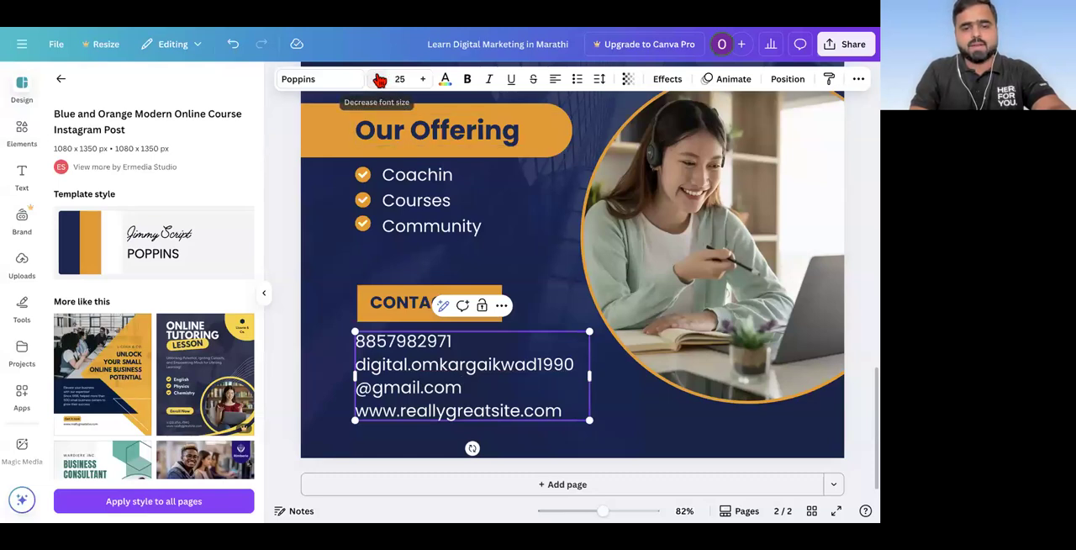
pyautogui.click(379, 79)
pyautogui.click(380, 79)
pyautogui.click(380, 79)
pyautogui.click(379, 79)
pyautogui.click(379, 79)
pyautogui.click(380, 79)
pyautogui.click(379, 79)
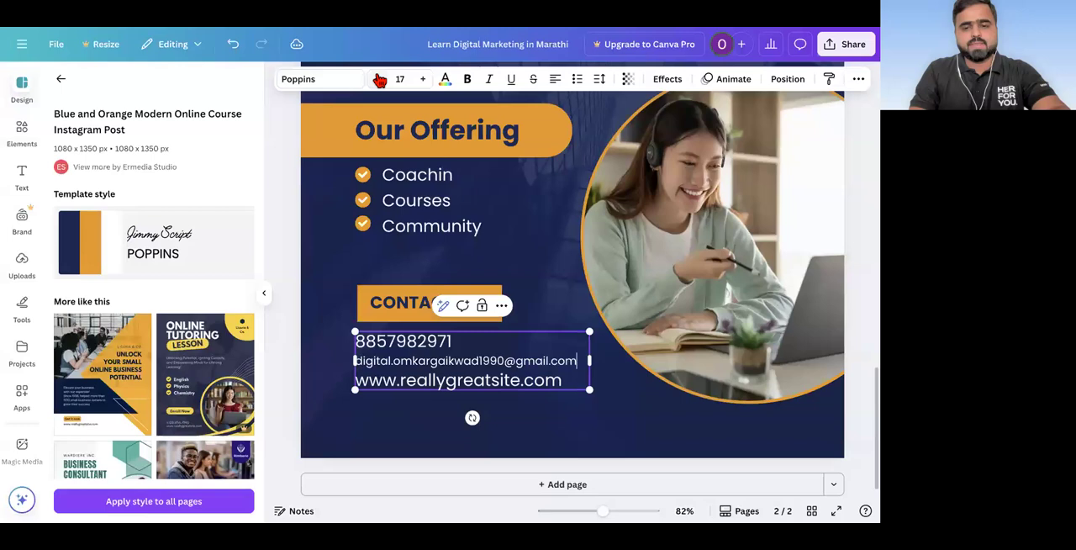
pyautogui.doubleClick(499, 380)
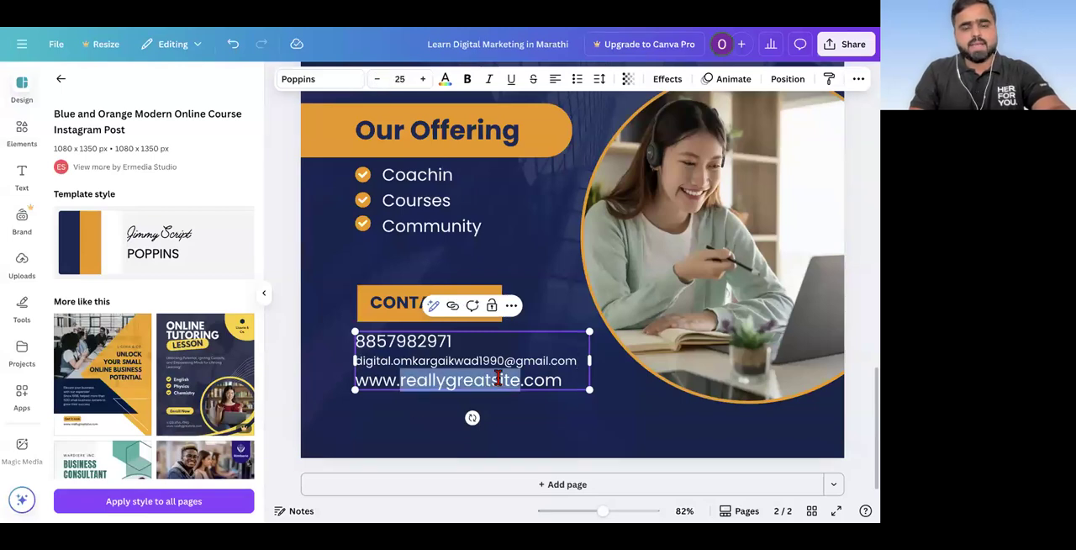
pyautogui.hotkey('ctrl', 'a')
pyautogui.press('Right')
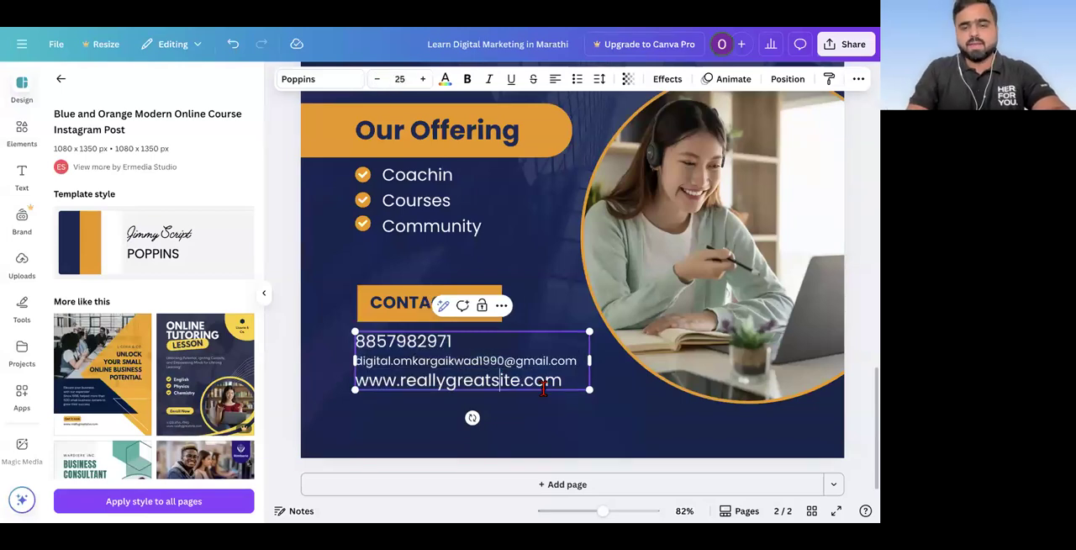
pyautogui.keyDown('shift'); pyautogui.click(356, 380); pyautogui.keyUp('shift')
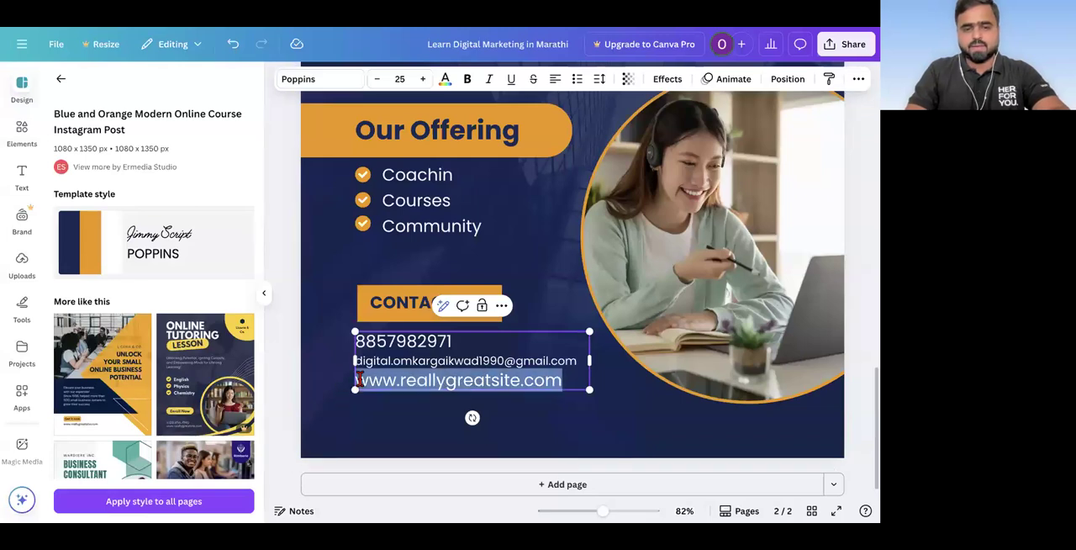
pyautogui.write('www')
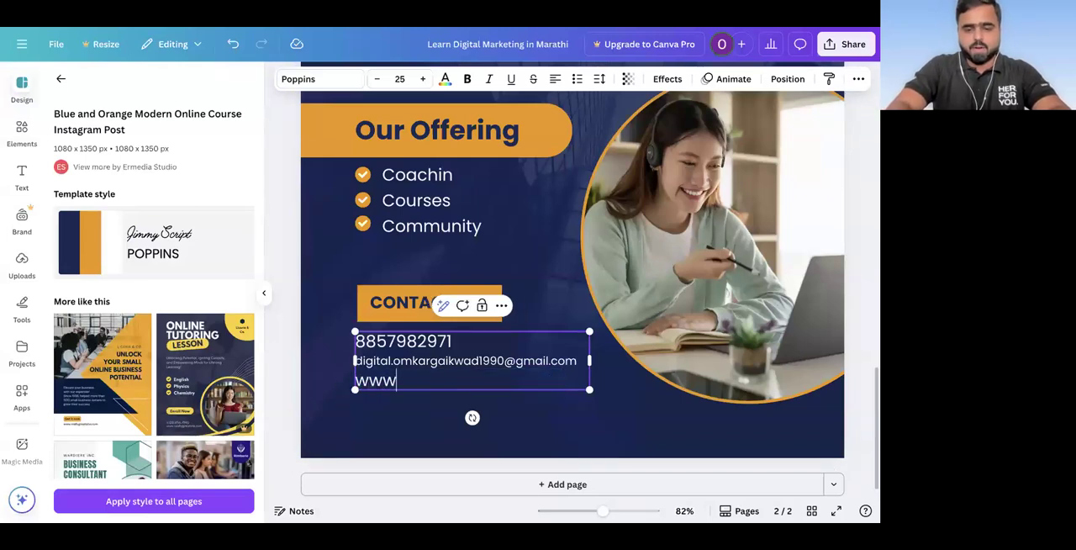
pyautogui.write('.digitala')
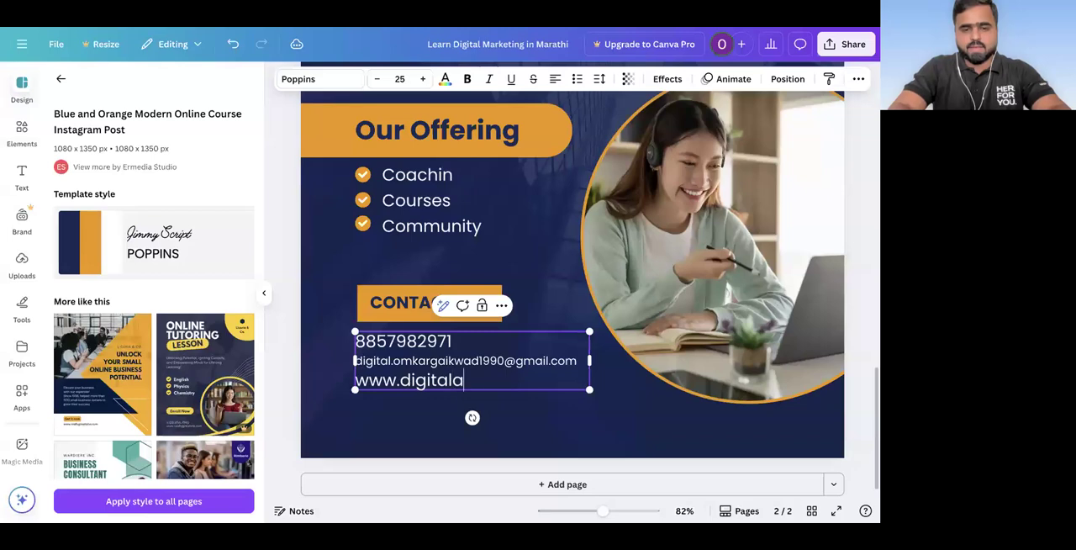
pyautogui.write('zadi.com')
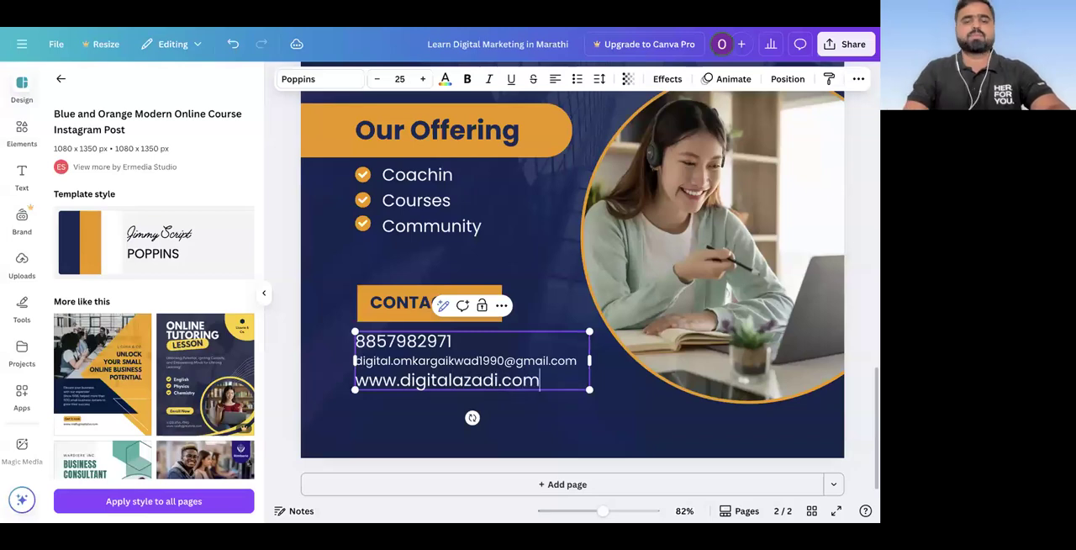
# Step: Set the phone, e-mail and website lines under "CONTACT US" to a uniform font size of 16
pyautogui.tripleClick(397, 363)
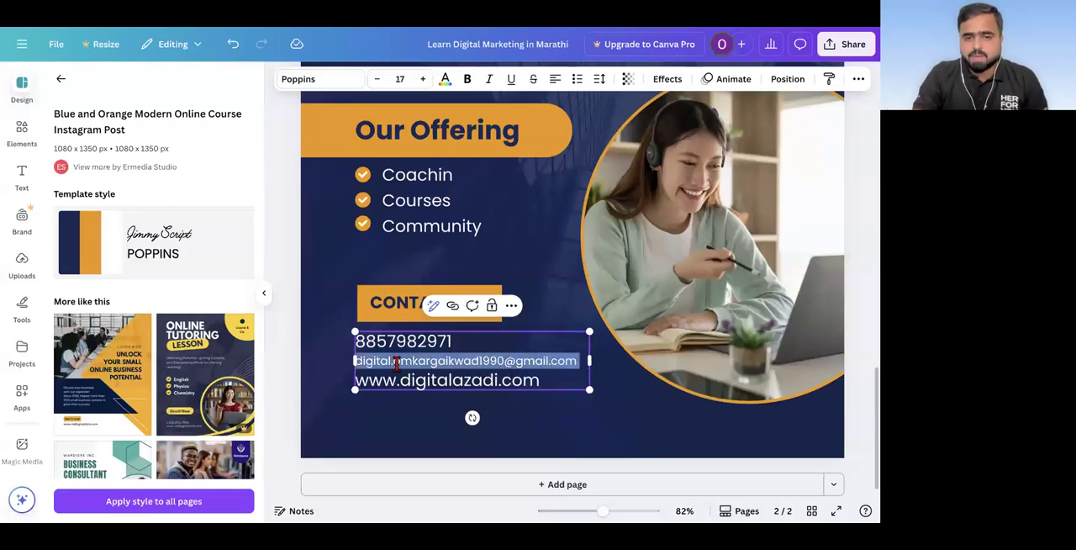
pyautogui.hotkey('ctrl', 'a')
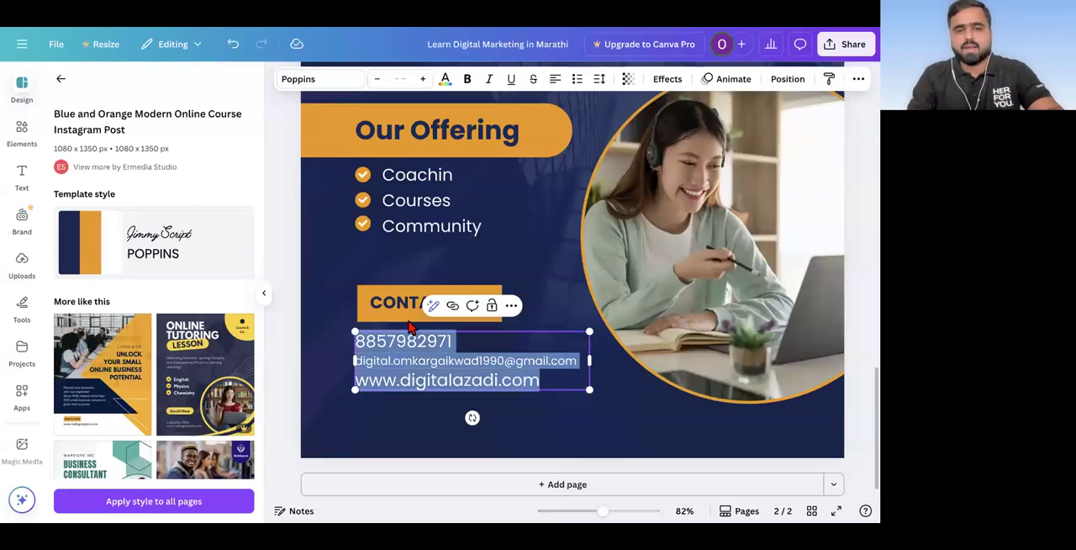
pyautogui.click(423, 79)
pyautogui.click(423, 79)
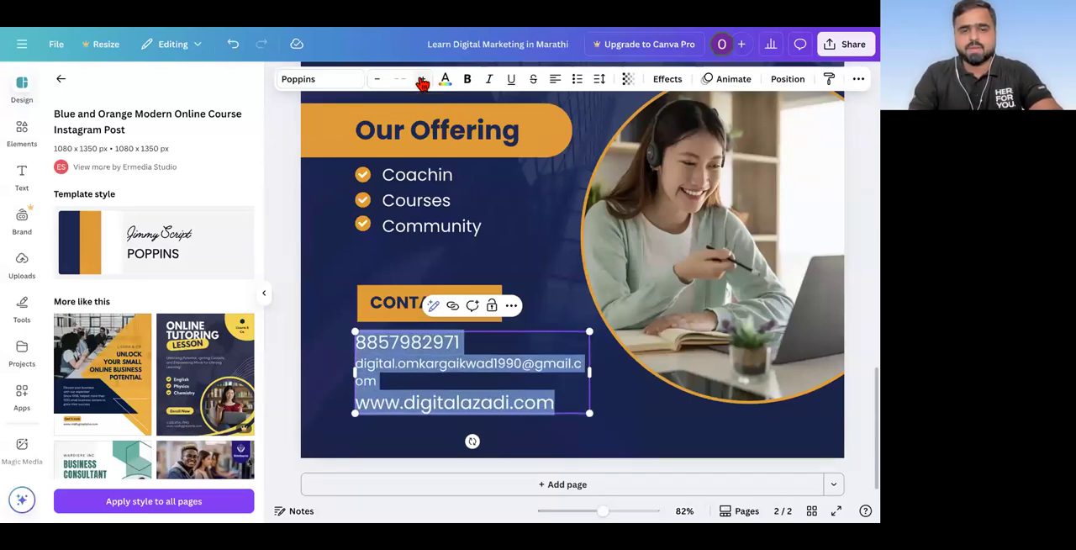
pyautogui.click(392, 79)
pyautogui.click(388, 376)
pyautogui.click(382, 79)
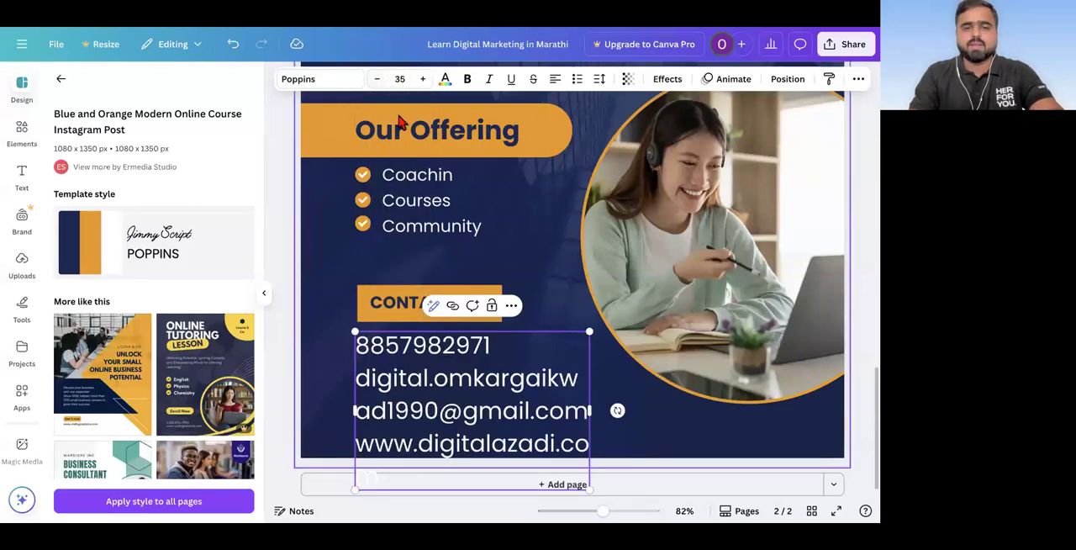
pyautogui.click(398, 79)
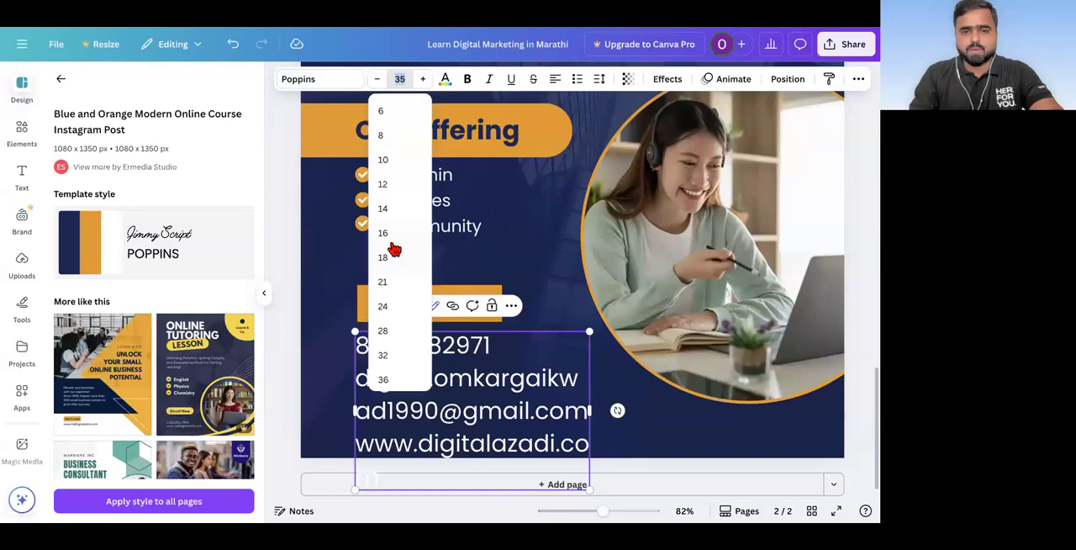
pyautogui.click(389, 239)
pyautogui.click(365, 404)
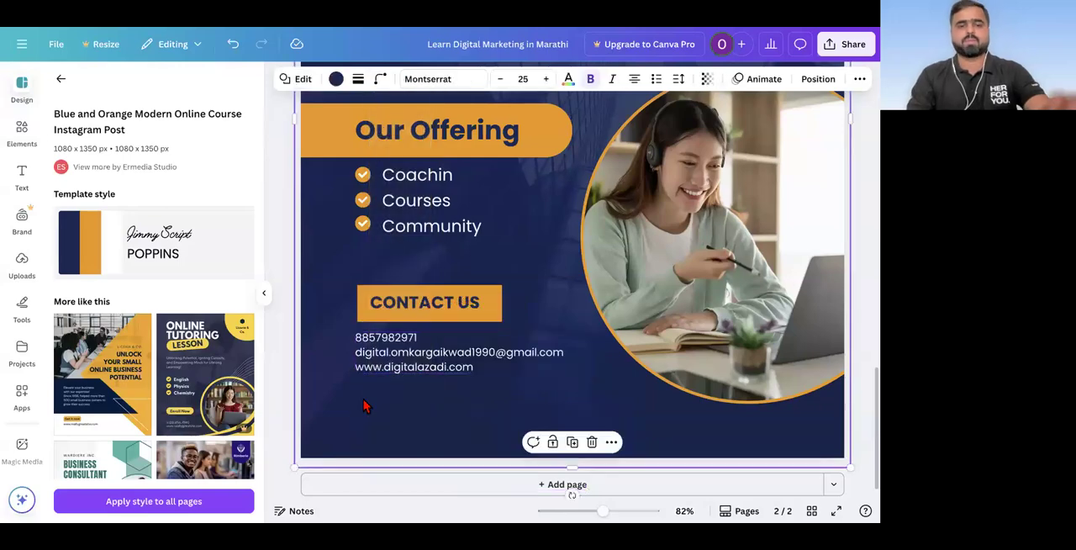
# Step: Review the complete layout of page 2 and compare it with the post on page 1
pyautogui.scroll(-3, 365, 405)
pyautogui.scroll(-1, 365, 406)
pyautogui.scroll(5, 365, 406)
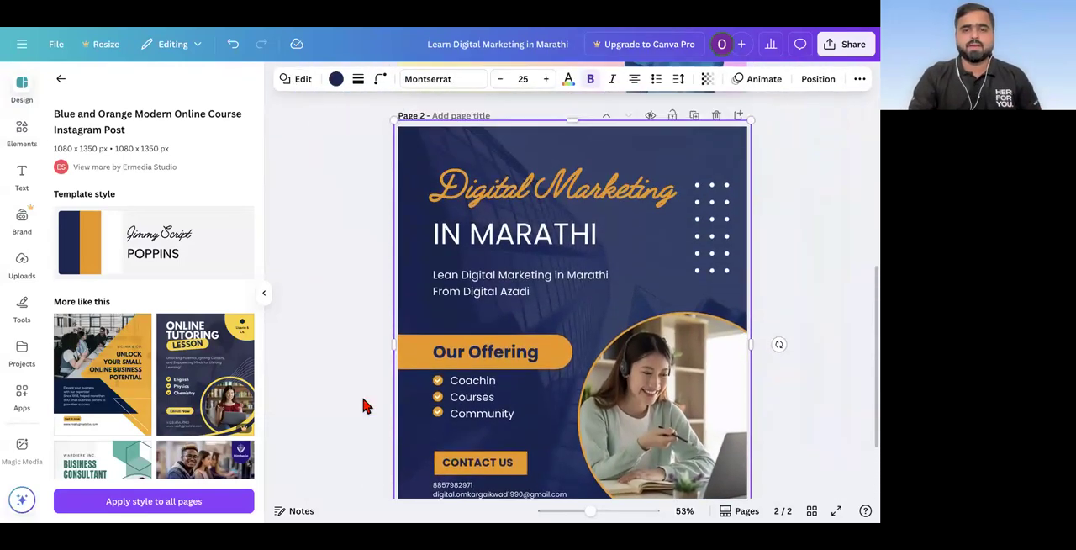
pyautogui.scroll(2, 334, 430)
pyautogui.scroll(-3, 334, 430)
pyautogui.scroll(-4, 334, 430)
pyautogui.scroll(-1, 334, 427)
pyautogui.click(337, 365)
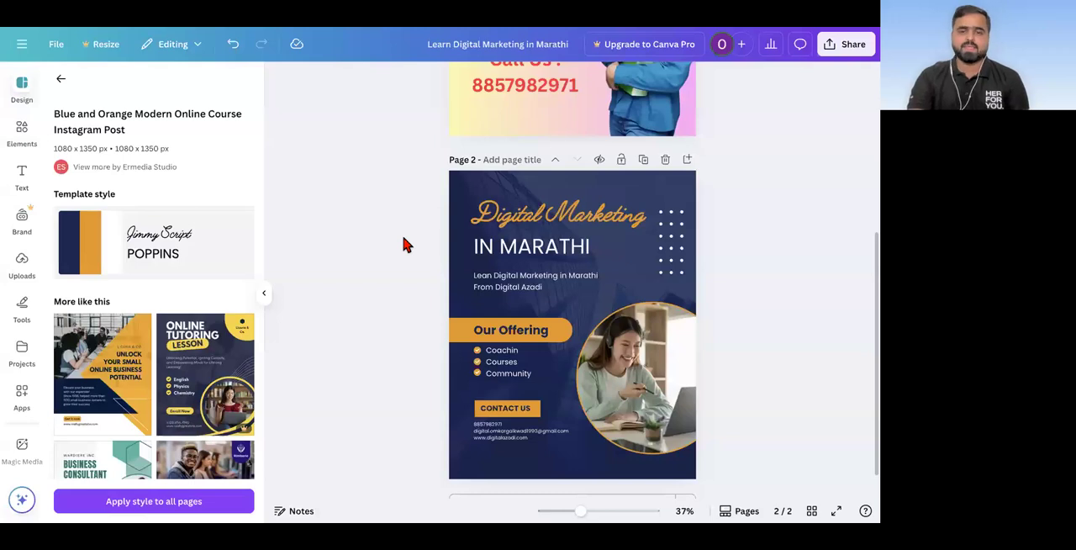
pyautogui.scroll(1, 402, 244)
pyautogui.scroll(-1, 407, 245)
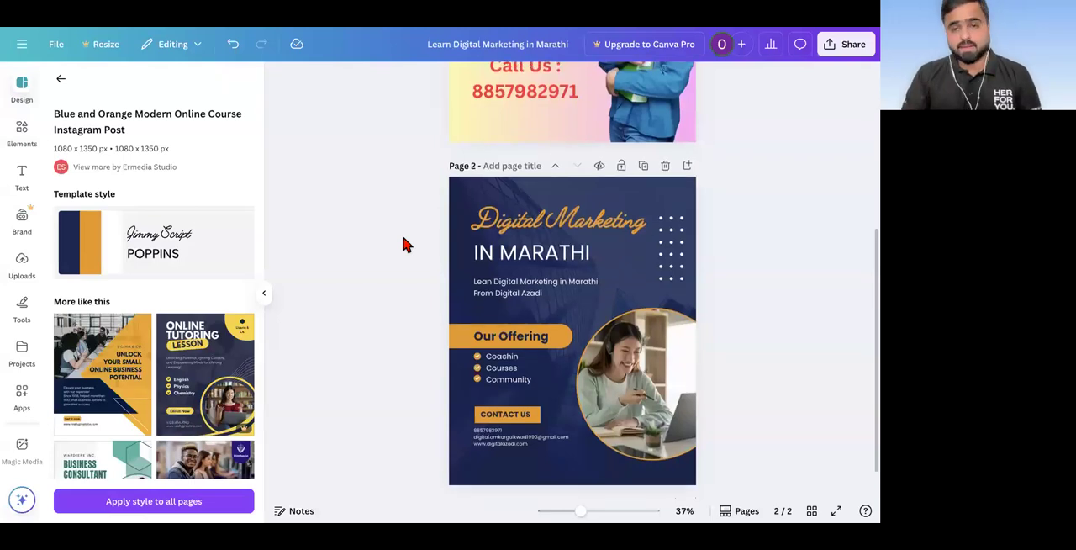
pyautogui.scroll(3, 402, 244)
pyautogui.scroll(-4, 403, 244)
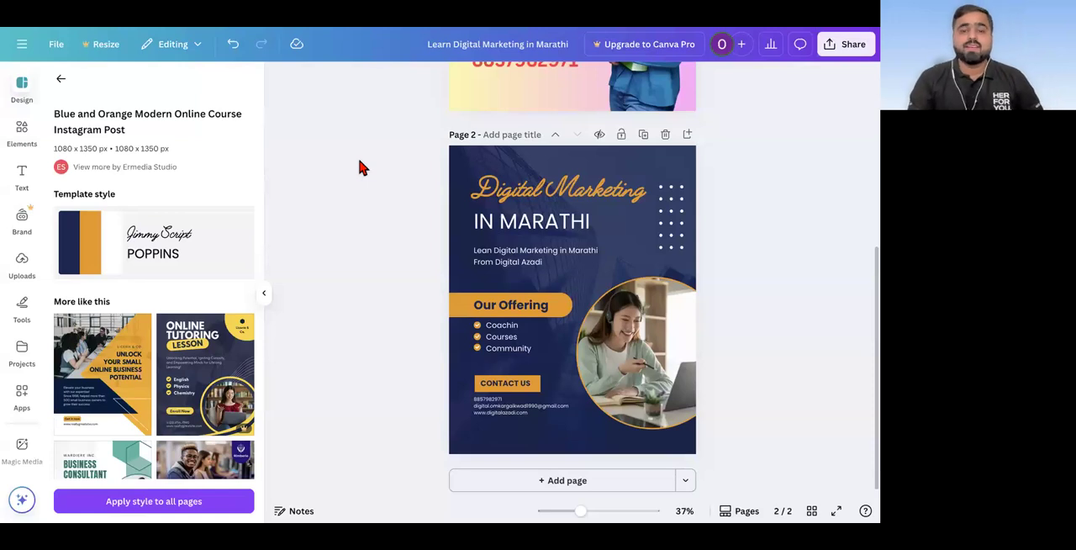
pyautogui.scroll(3, 360, 164)
pyautogui.scroll(-3, 360, 164)
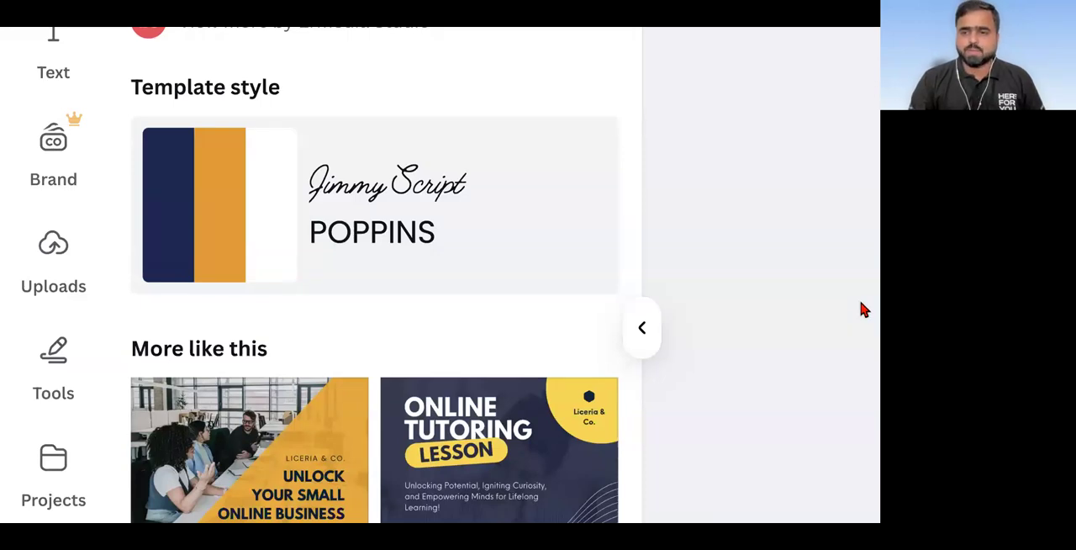
# Step: Upload the portrait photo of the man in a suit to the uploaded images
pyautogui.click(48, 266)
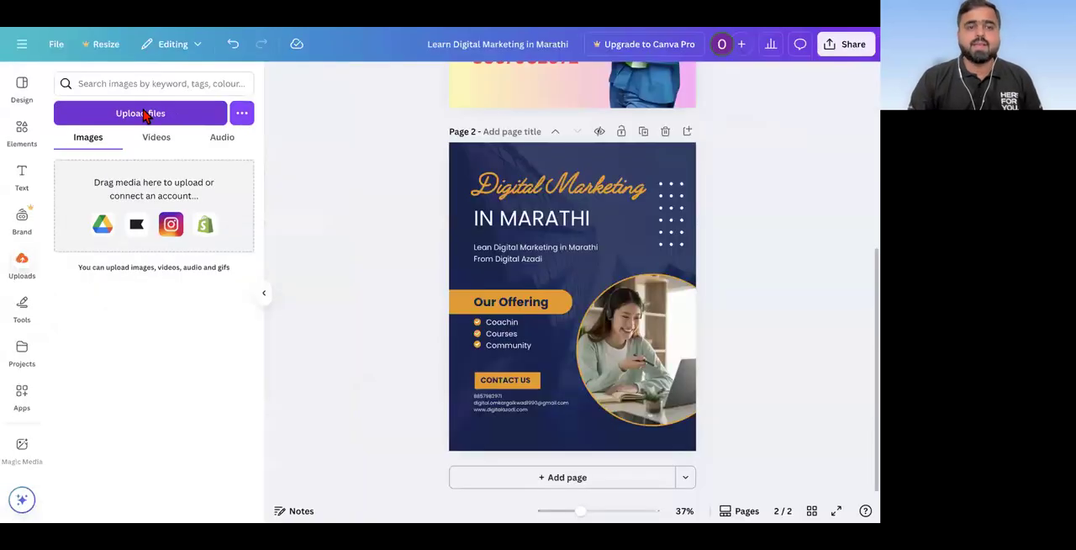
pyautogui.click(144, 115)
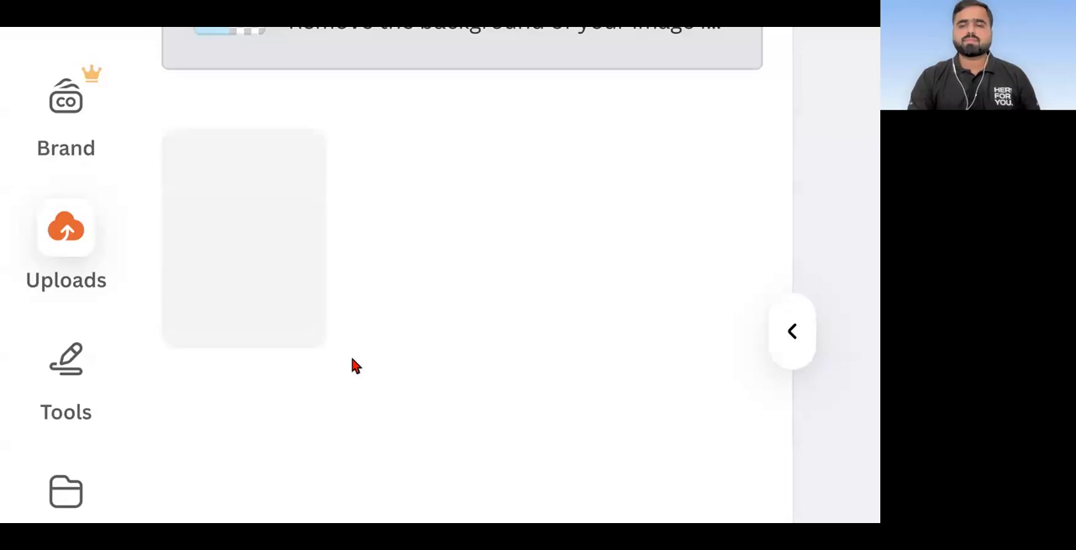
pyautogui.moveTo(275, 250)
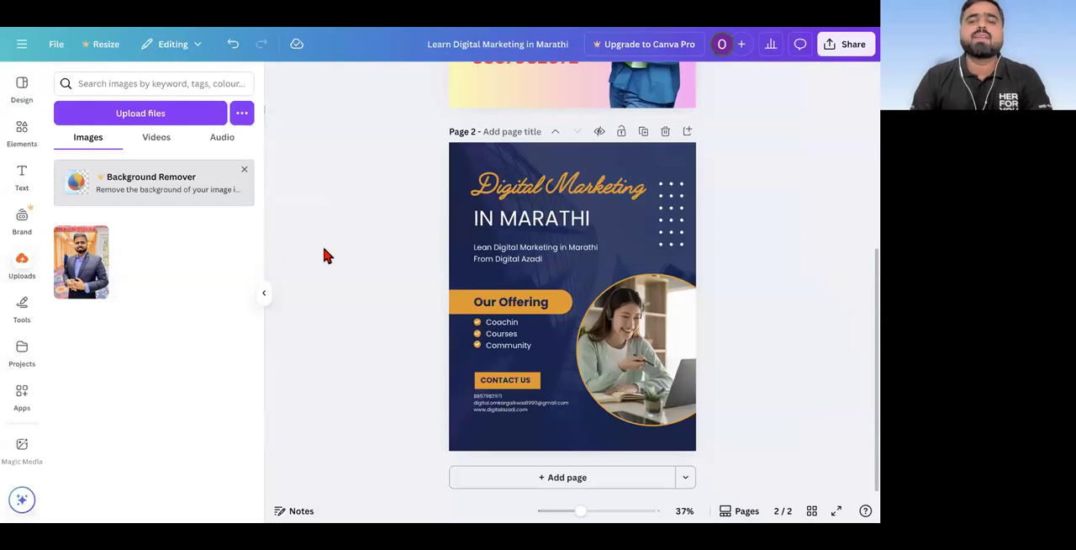
# Step: Place the uploaded portrait photo of the man in a suit on page 1
pyautogui.scroll(5, 522, 257)
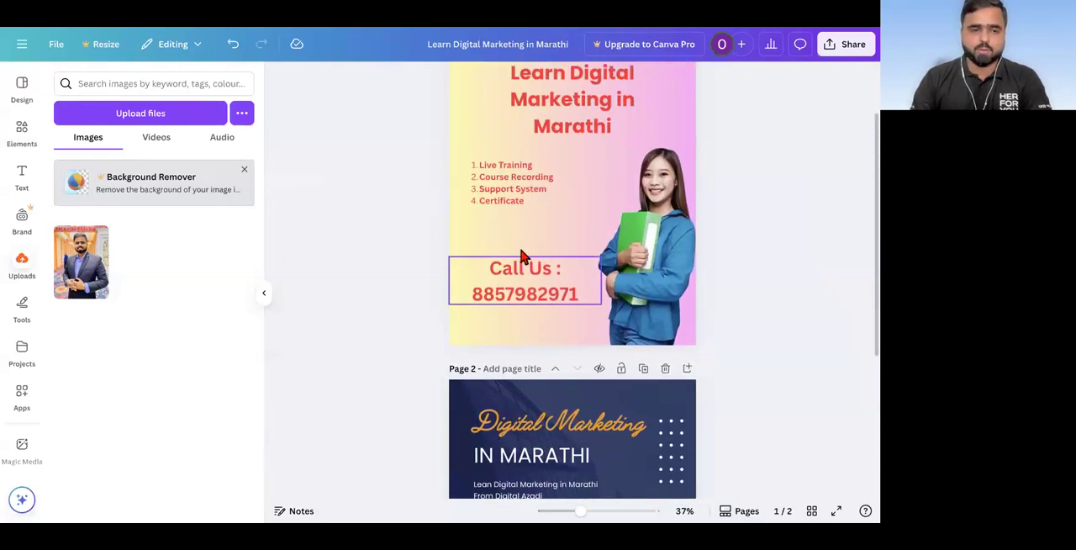
pyautogui.click(87, 270)
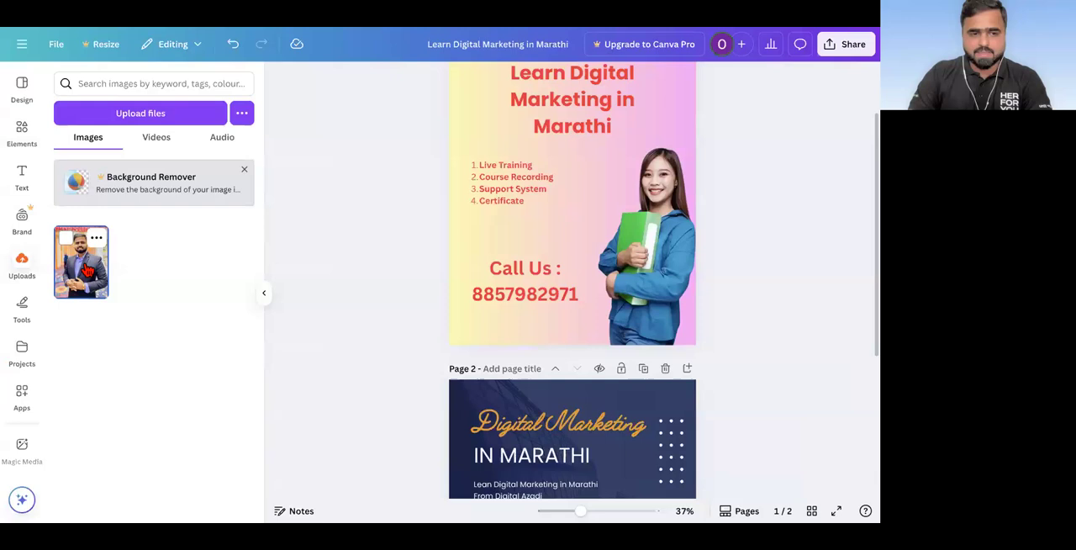
pyautogui.moveTo(86, 270); pyautogui.dragTo(575, 173)
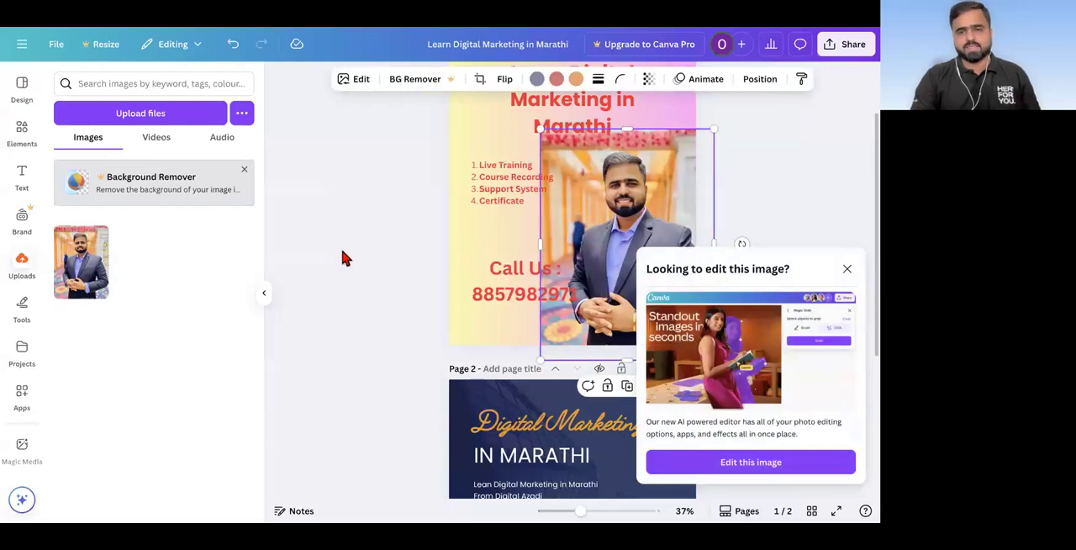
# Step: Shrink the portrait photo on page 1 from its upper-left corner so it clears the heading and the list
pyautogui.scroll(-2, 340, 246)
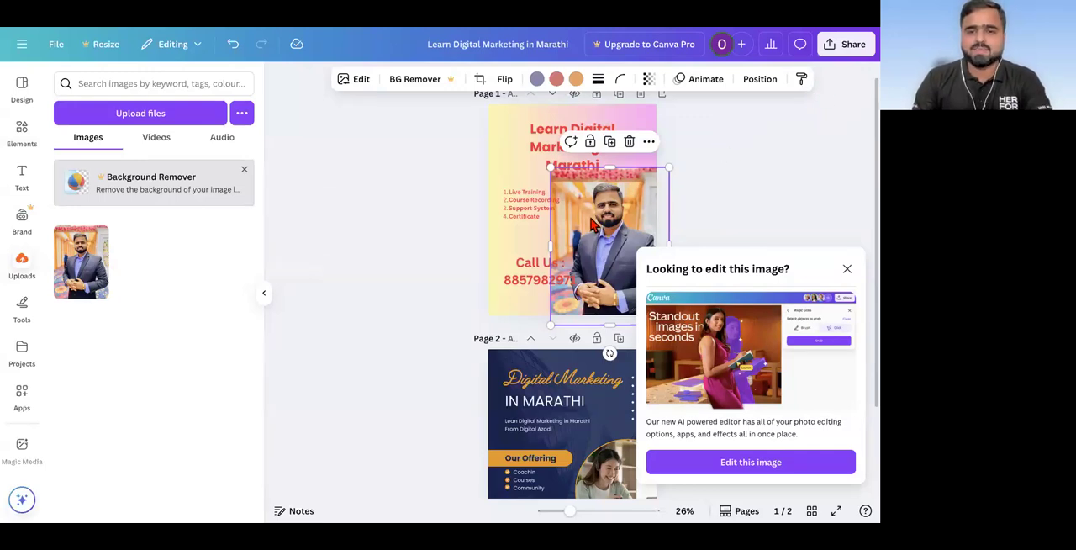
pyautogui.scroll(3, 592, 224)
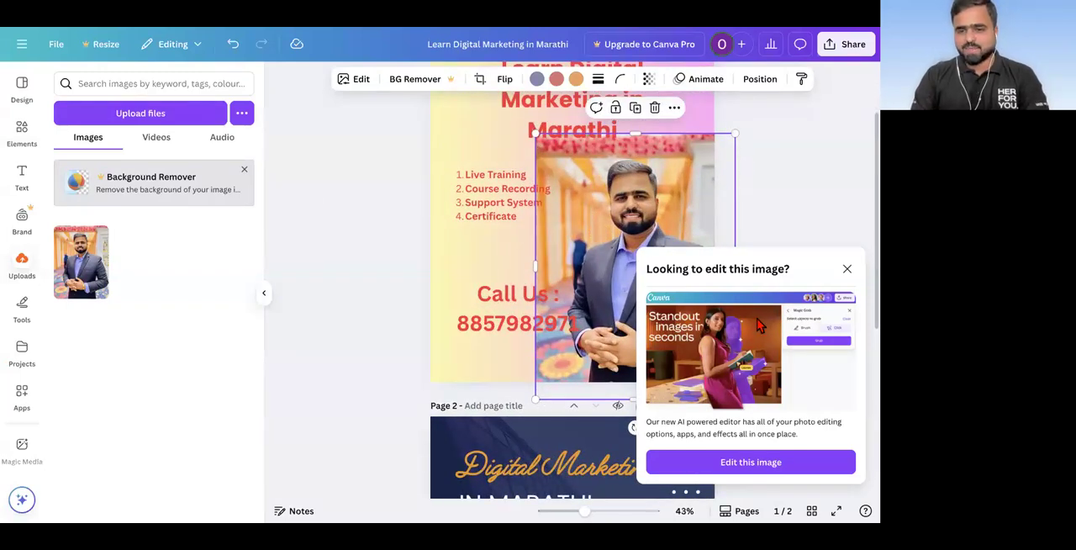
pyautogui.scroll(-2, 547, 294)
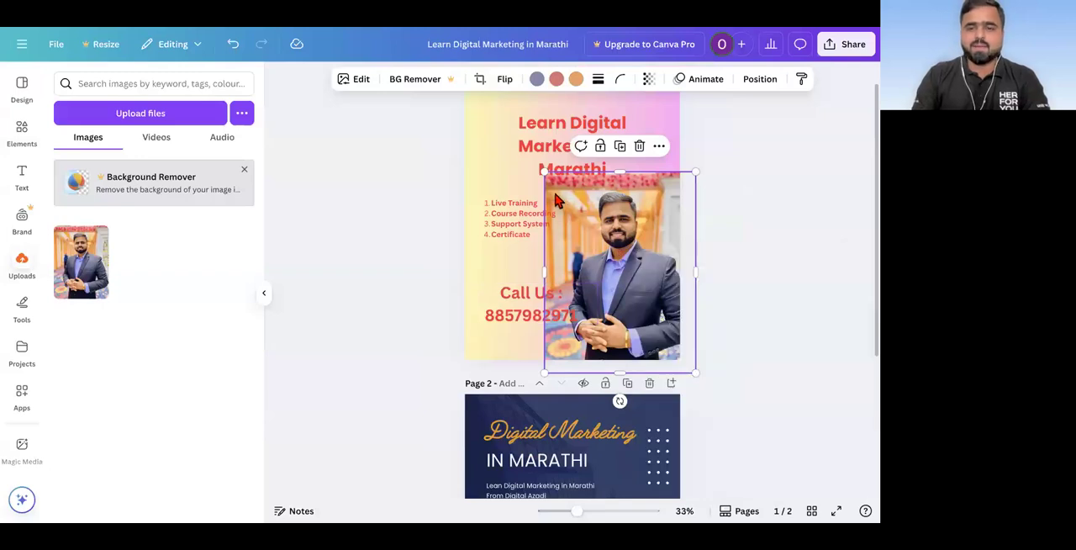
pyautogui.moveTo(545, 172); pyautogui.dragTo(582, 223)
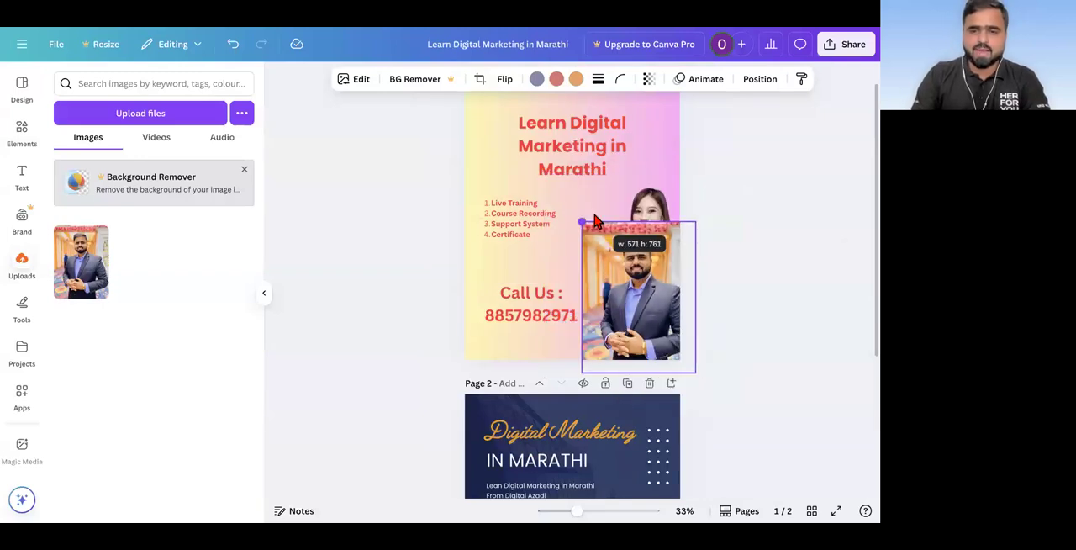
# Step: Delete the picture of the woman behind the portrait photo on page 1 and shift the portrait slightly up and left
pyautogui.click(637, 220)
pyautogui.click(657, 161)
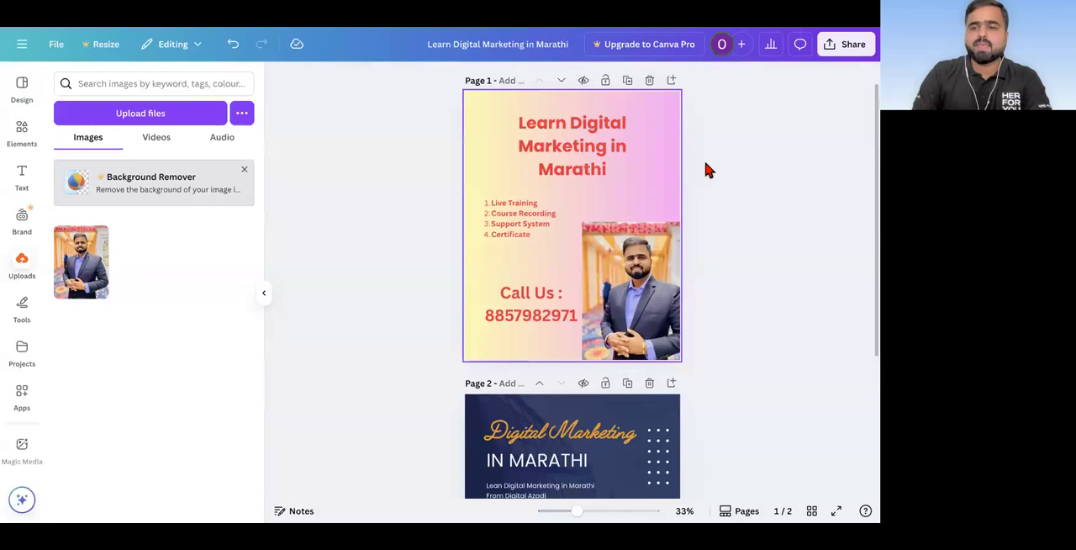
pyautogui.click(654, 288)
pyautogui.moveTo(654, 287); pyautogui.dragTo(641, 273)
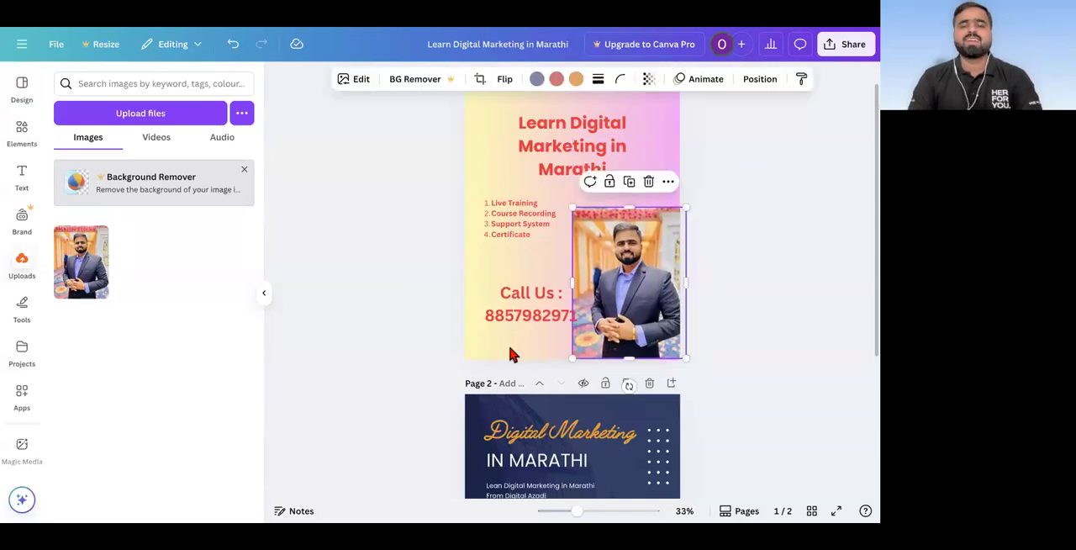
# Step: Replace the picture of the woman in page 2's circular frame with the uploaded portrait photo of the man in a suit
pyautogui.scroll(-3, 512, 353)
pyautogui.scroll(-2, 511, 355)
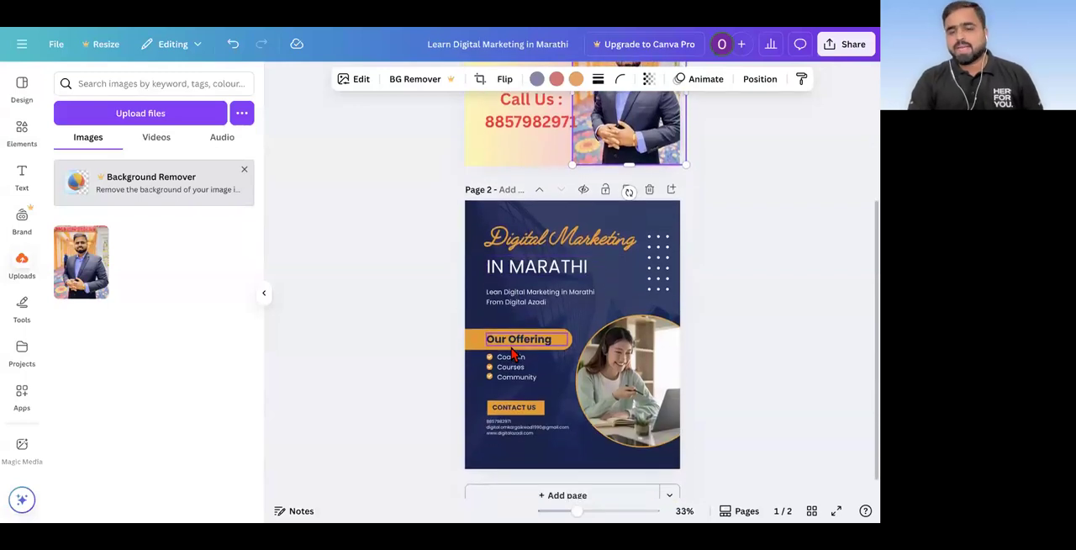
pyautogui.keyDown('ctrl'); pyautogui.scroll(1, 654, 378); pyautogui.keyUp('ctrl')
pyautogui.scroll(3, 654, 378)
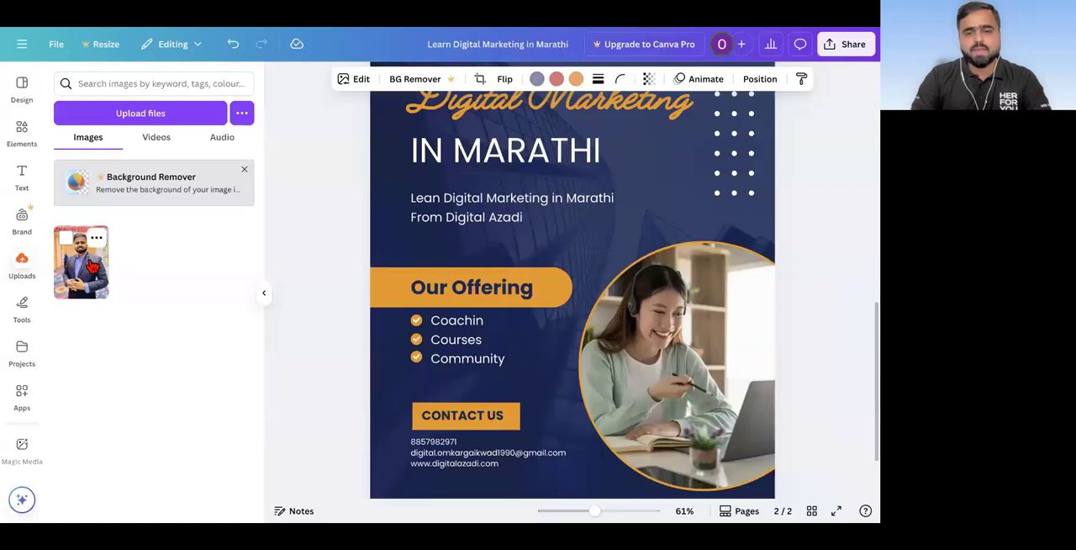
pyautogui.moveTo(93, 266); pyautogui.dragTo(648, 289)
pyautogui.scroll(-3, 649, 292)
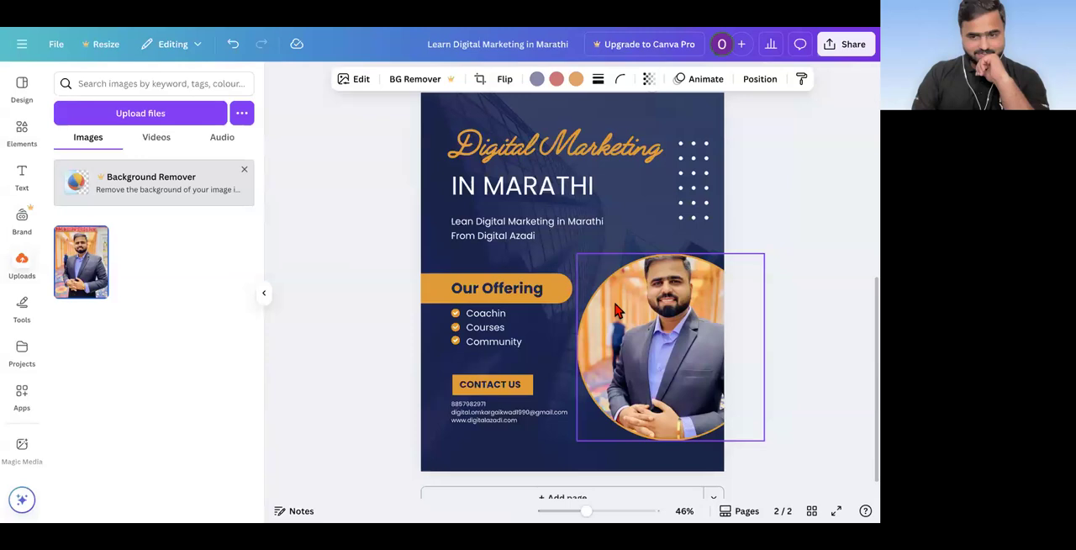
pyautogui.click(360, 346)
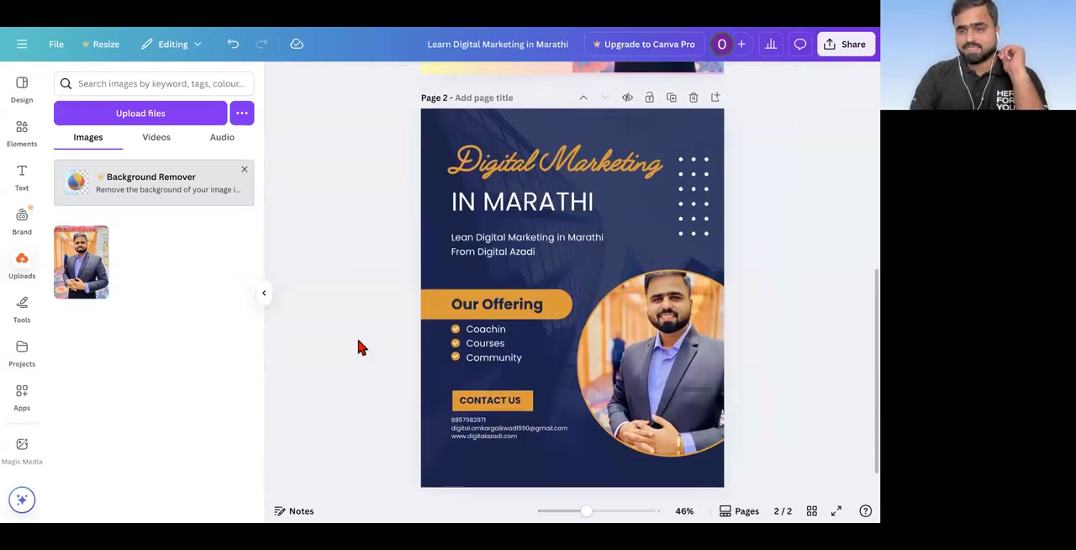
# Step: Shift the portrait downward inside page 2's circular frame so the whole head fits within the circle
pyautogui.scroll(5, 360, 347)
pyautogui.scroll(-5, 360, 347)
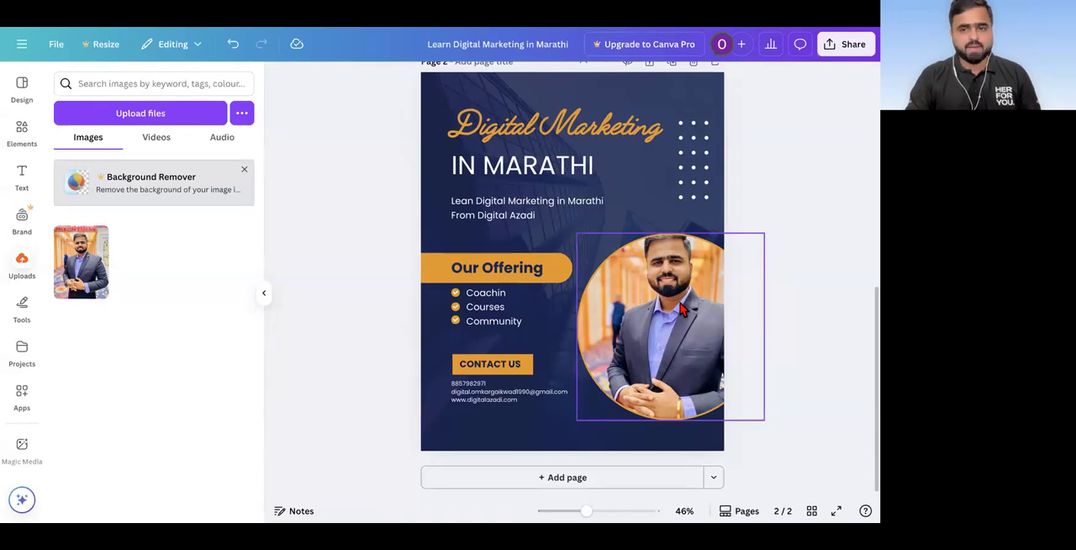
pyautogui.scroll(5, 664, 196)
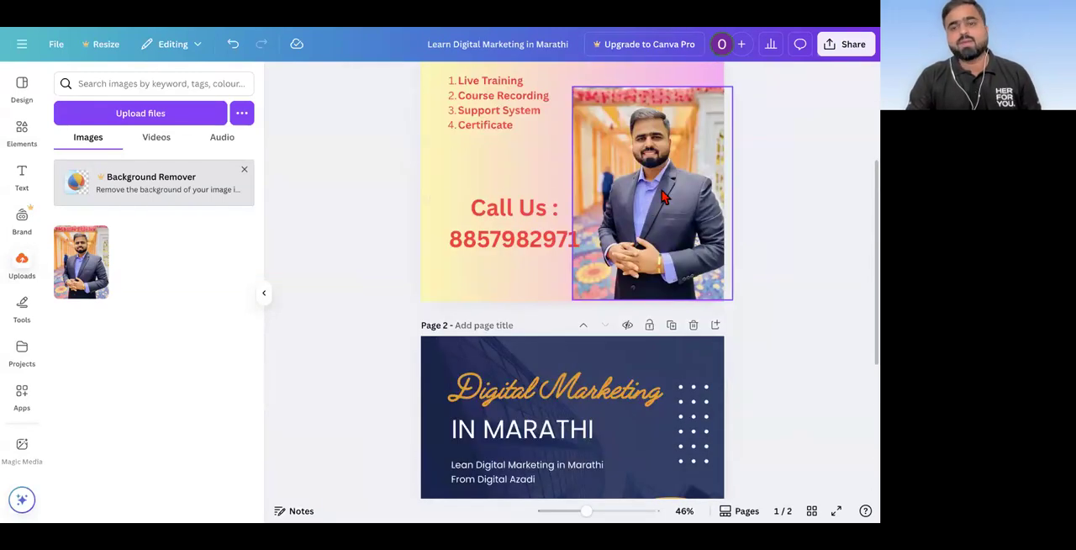
pyautogui.scroll(-5, 637, 238)
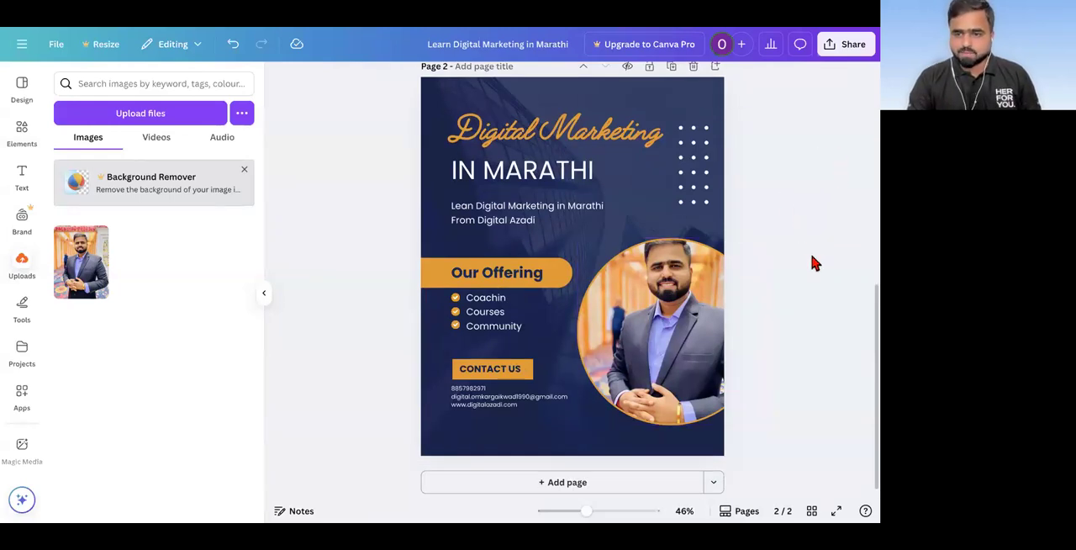
pyautogui.moveTo(797, 69); pyautogui.dragTo(868, 120)
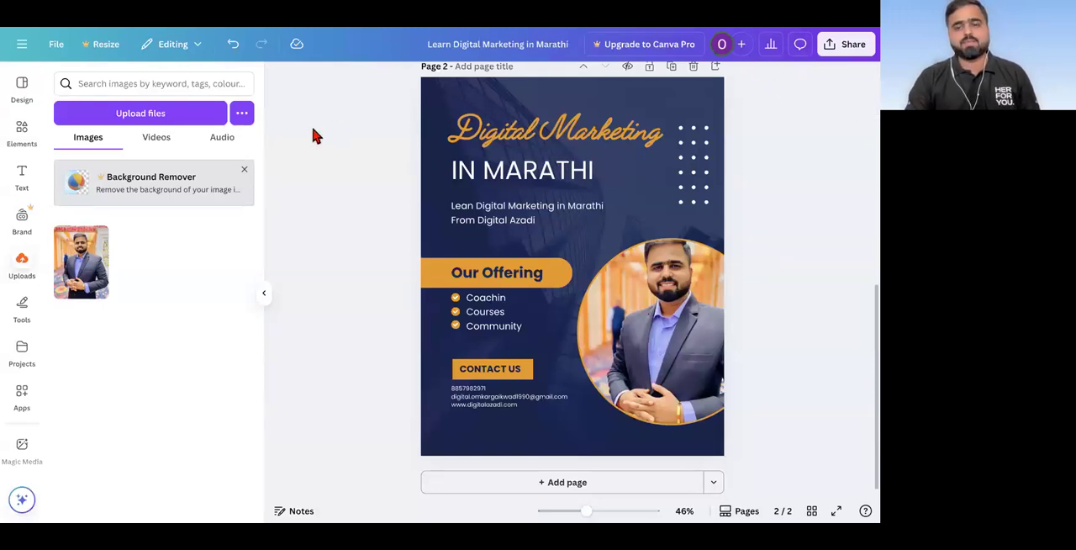
pyautogui.doubleClick(664, 332)
pyautogui.moveTo(684, 315); pyautogui.dragTo(685, 342)
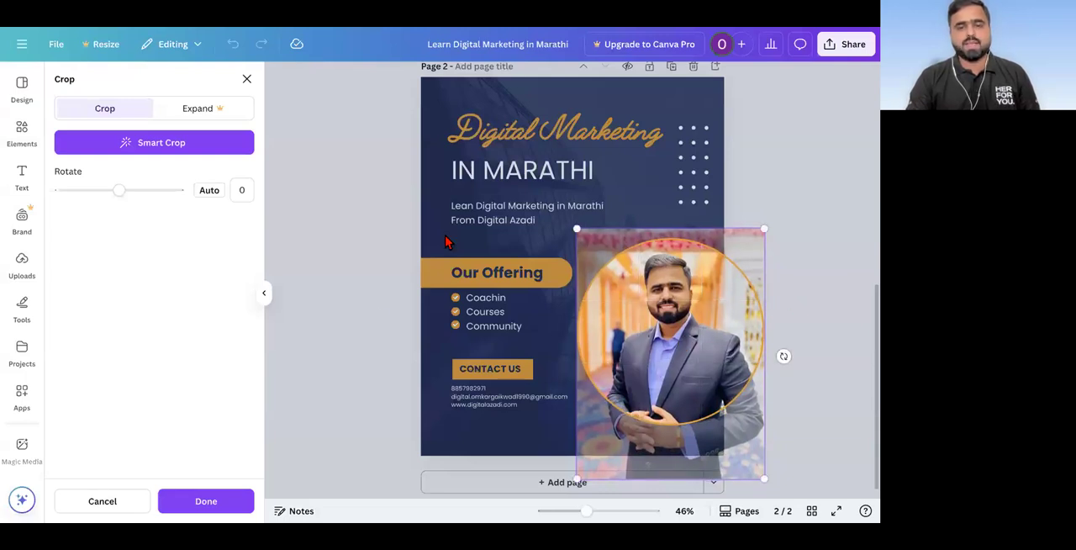
pyautogui.click(370, 347)
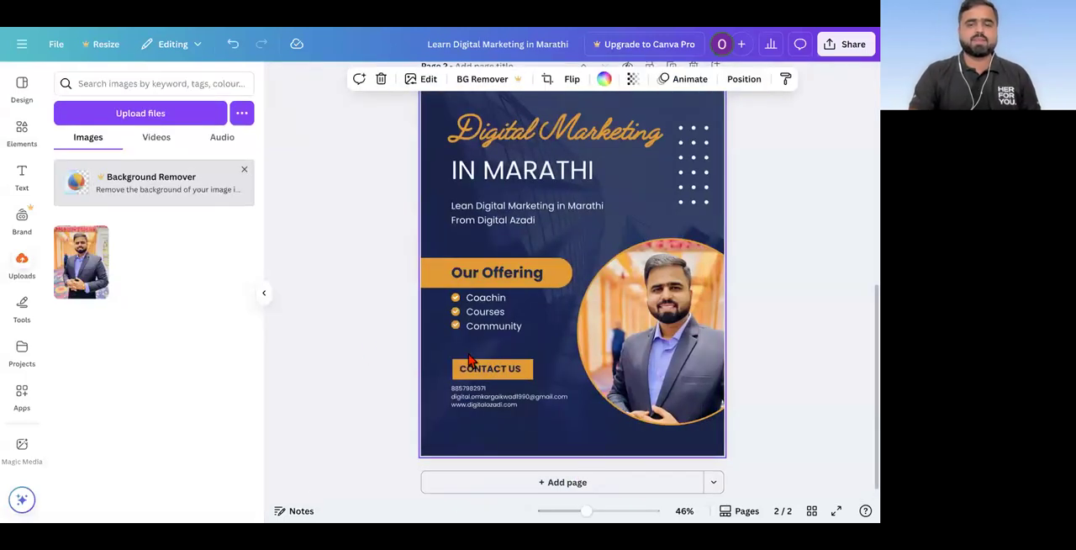
pyautogui.click(812, 313)
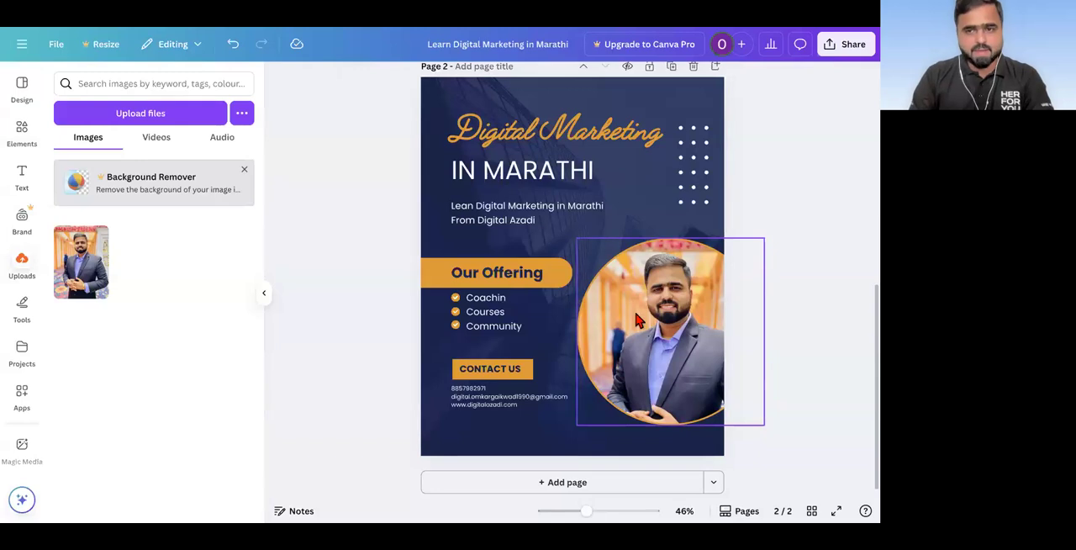
# Step: Delete the rectangular portrait photo of the man in a suit from page 1
pyautogui.scroll(5, 648, 317)
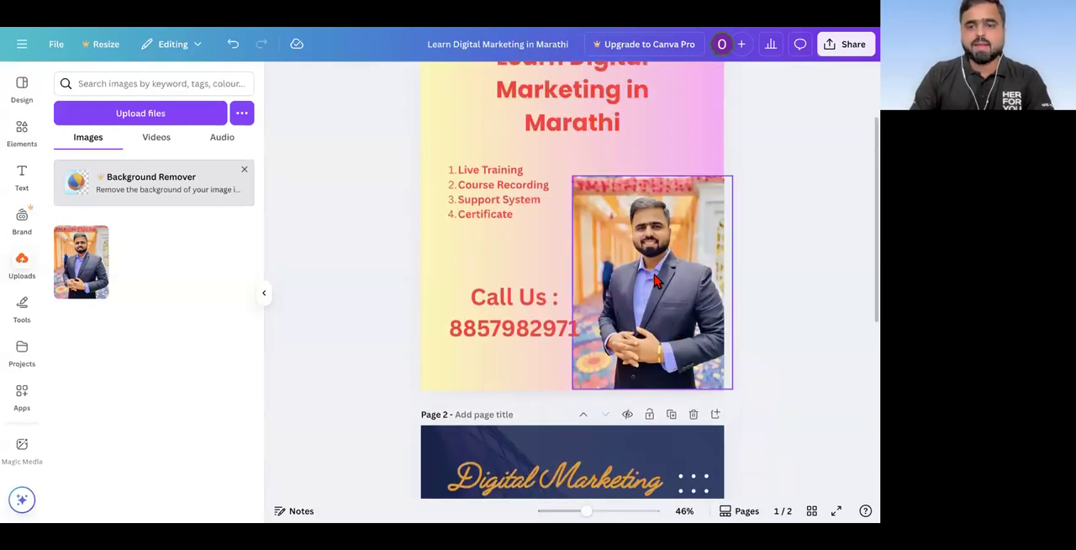
pyautogui.click(657, 282)
pyautogui.press('Delete')
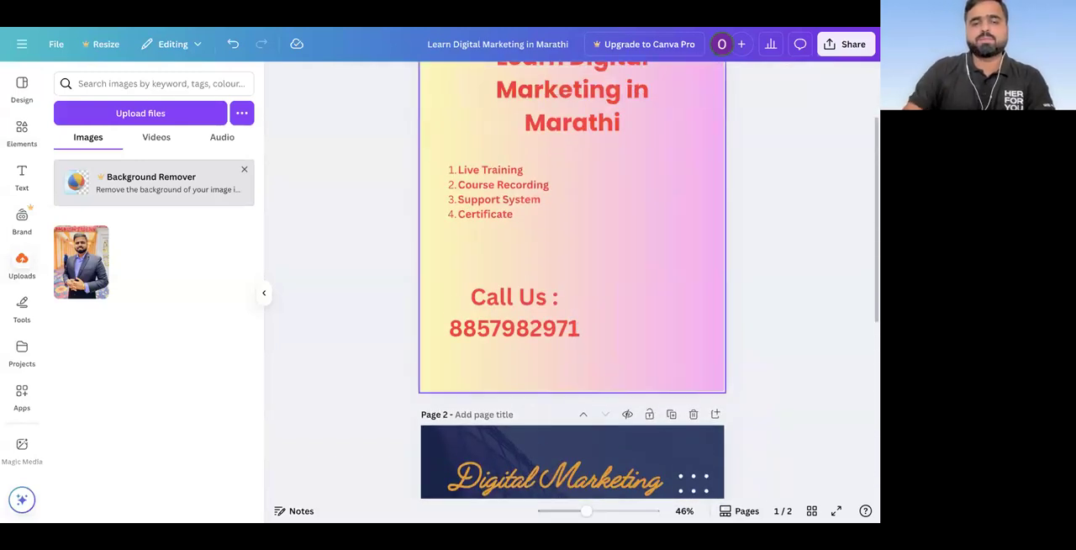
# Step: Search the elements library for "frame" and widen the results from photos to all element types
pyautogui.click(22, 132)
pyautogui.click(129, 84)
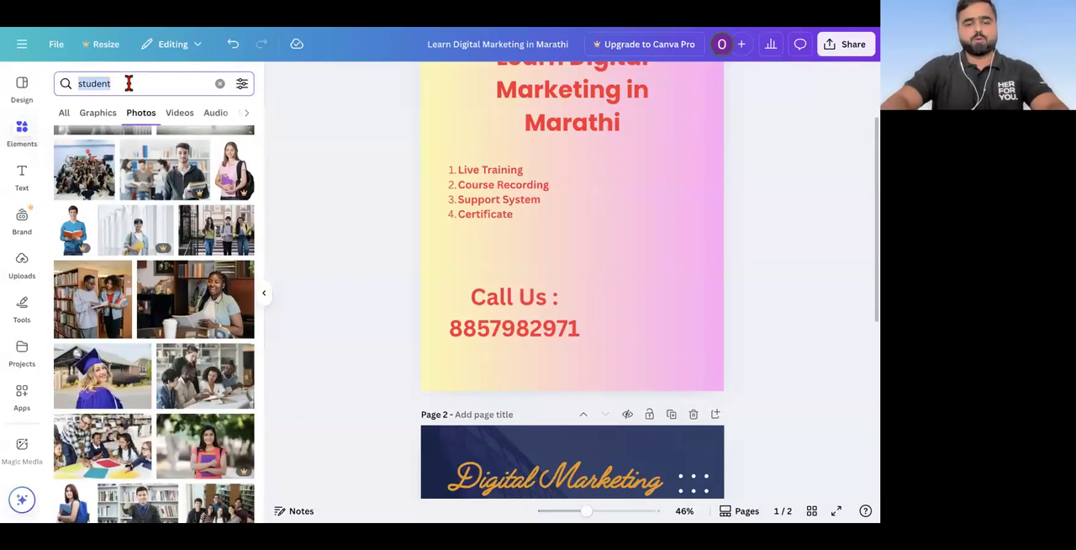
pyautogui.write('frame')
pyautogui.press('Return')
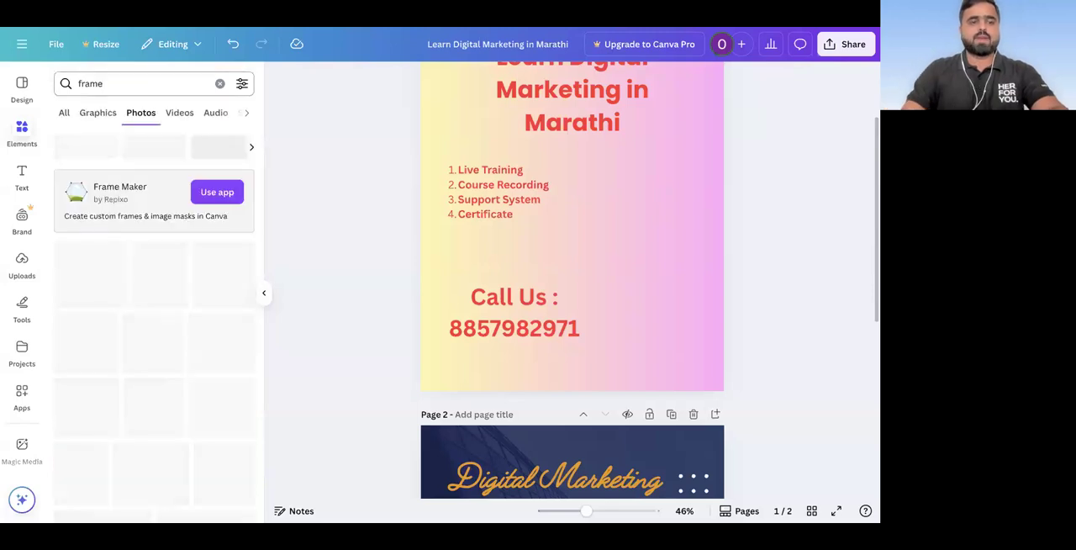
pyautogui.scroll(-4, 108, 269)
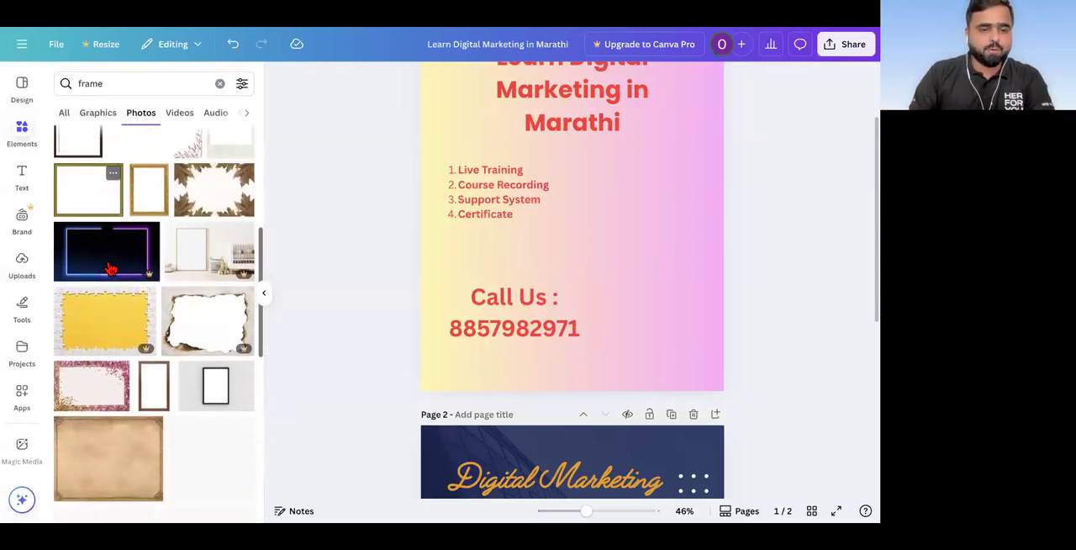
pyautogui.scroll(-4, 109, 268)
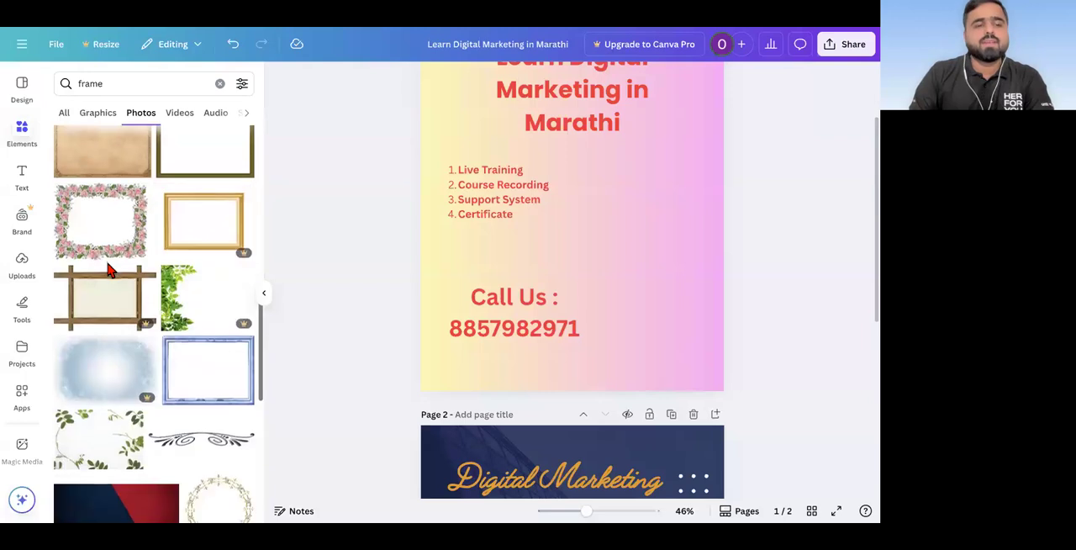
pyautogui.scroll(-5, 108, 269)
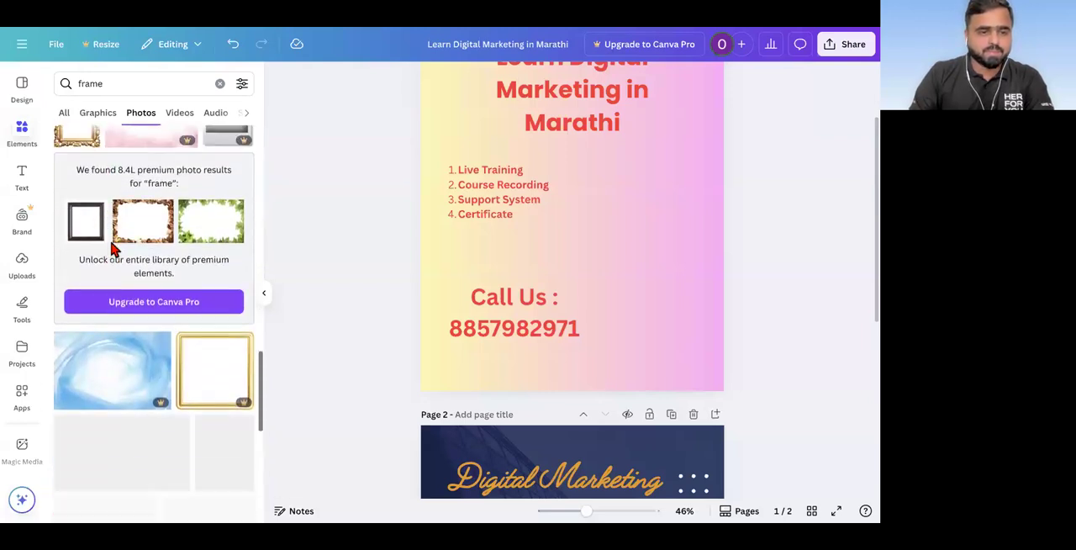
pyautogui.click(100, 114)
pyautogui.click(65, 115)
pyautogui.scroll(-1, 118, 314)
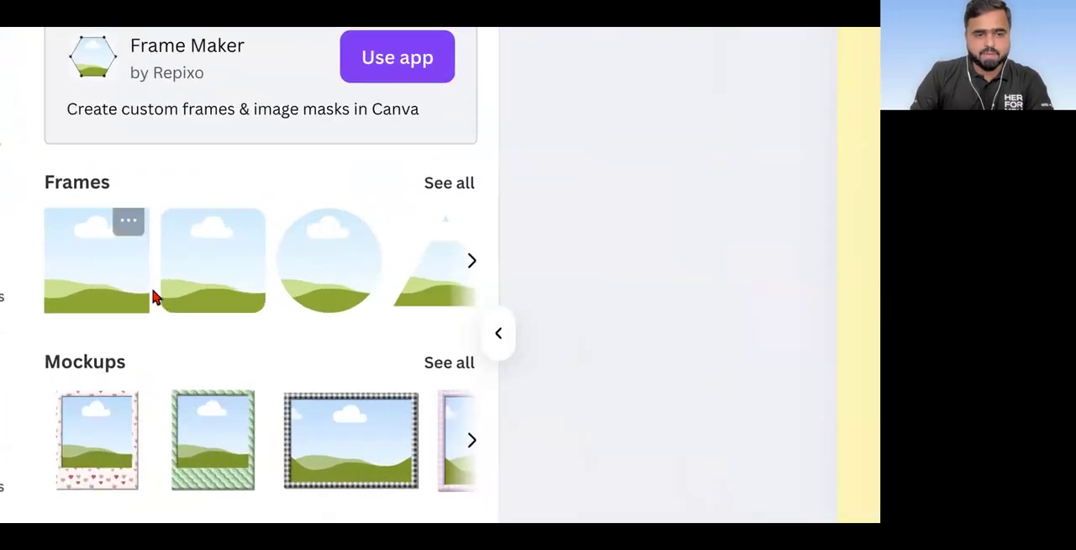
# Step: Add an egg-shaped frame from the full Frames collection to page 1 and position it beside the list and the contact text
pyautogui.click(457, 188)
pyautogui.scroll(-3, 402, 276)
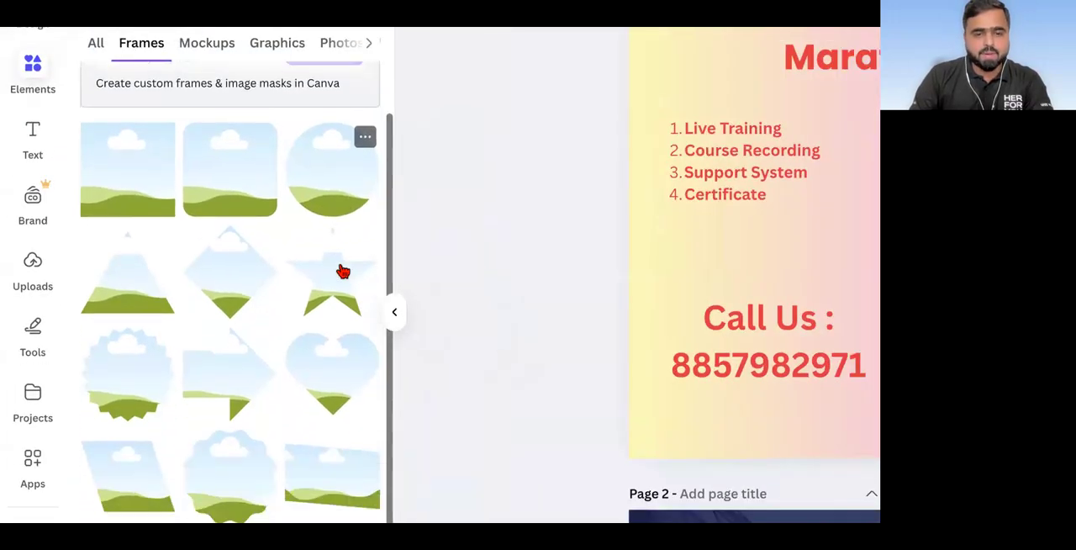
pyautogui.scroll(-5, 263, 340)
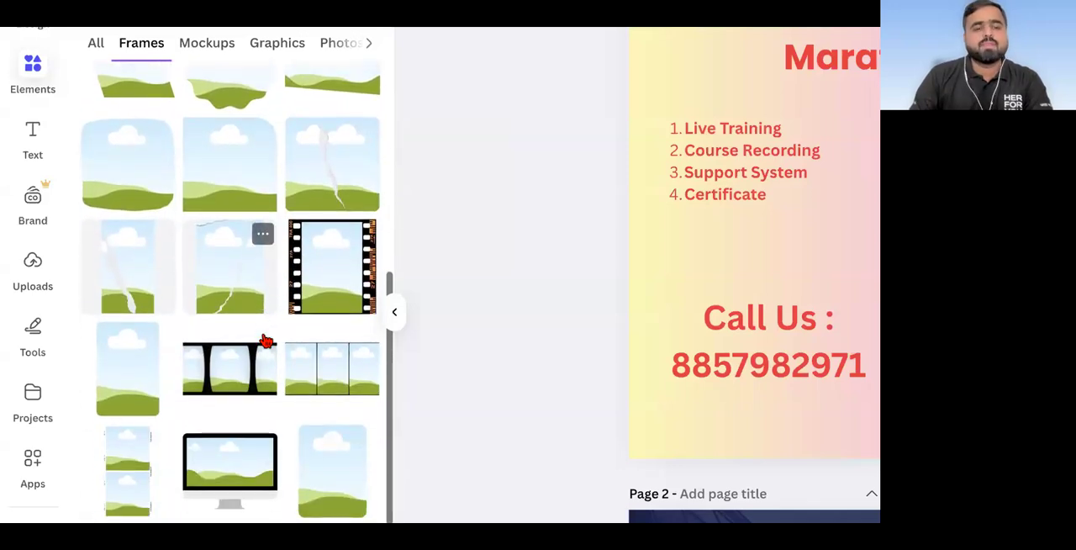
pyautogui.scroll(-5, 263, 341)
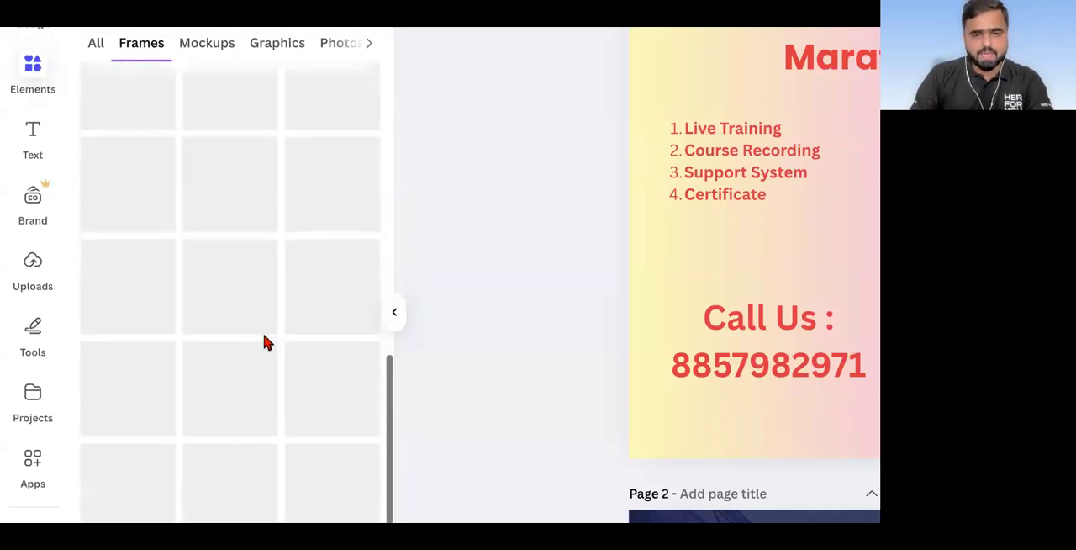
pyautogui.scroll(-1, 264, 338)
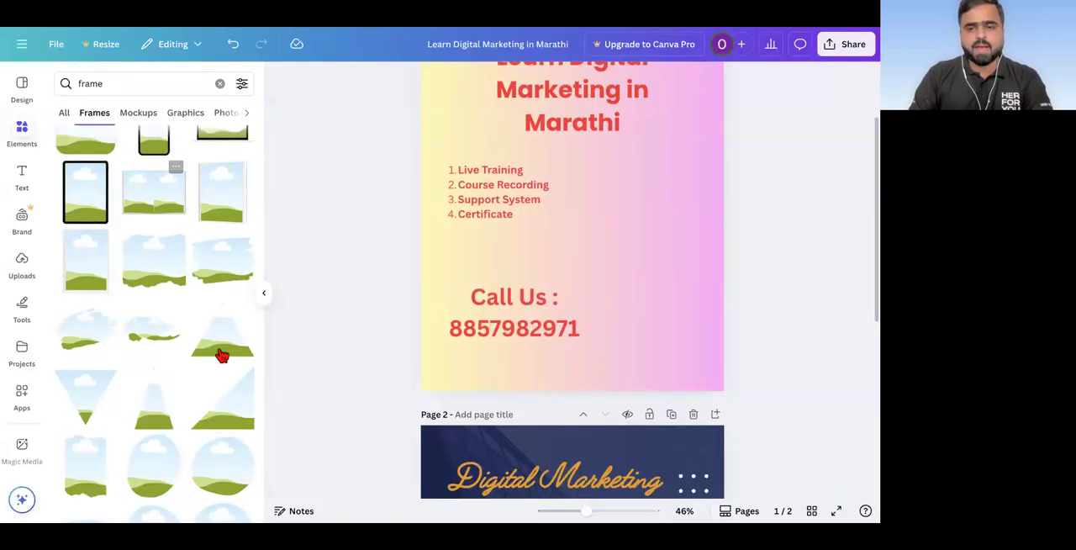
pyautogui.scroll(-3, 310, 384)
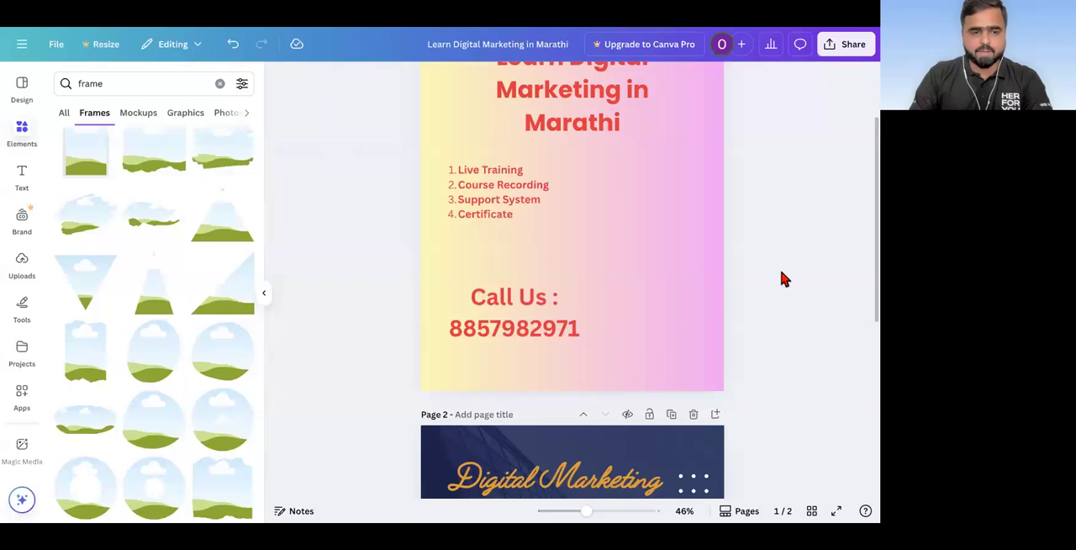
pyautogui.scroll(-2, 88, 374)
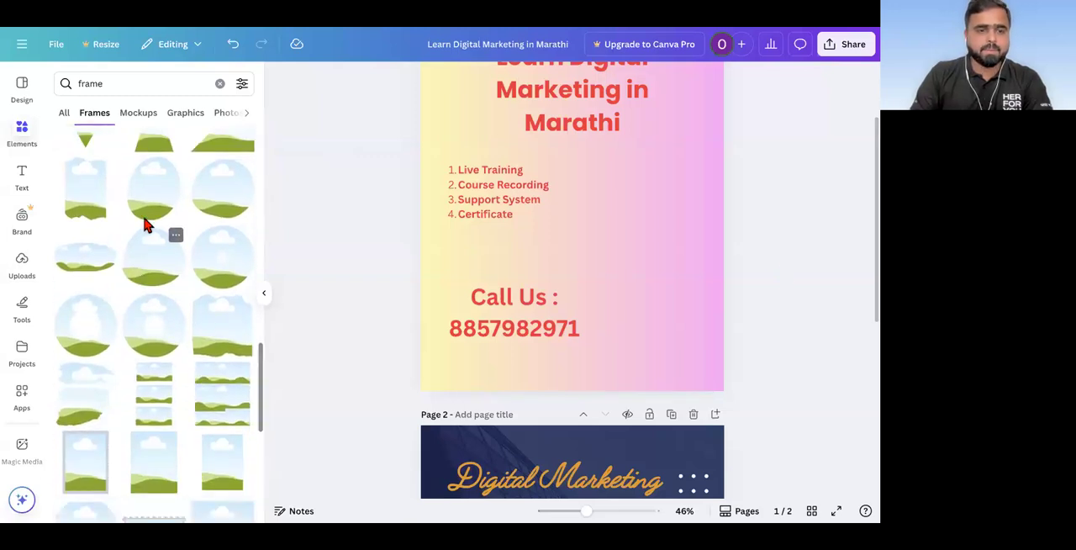
pyautogui.click(144, 209)
pyautogui.moveTo(613, 216); pyautogui.dragTo(689, 287)
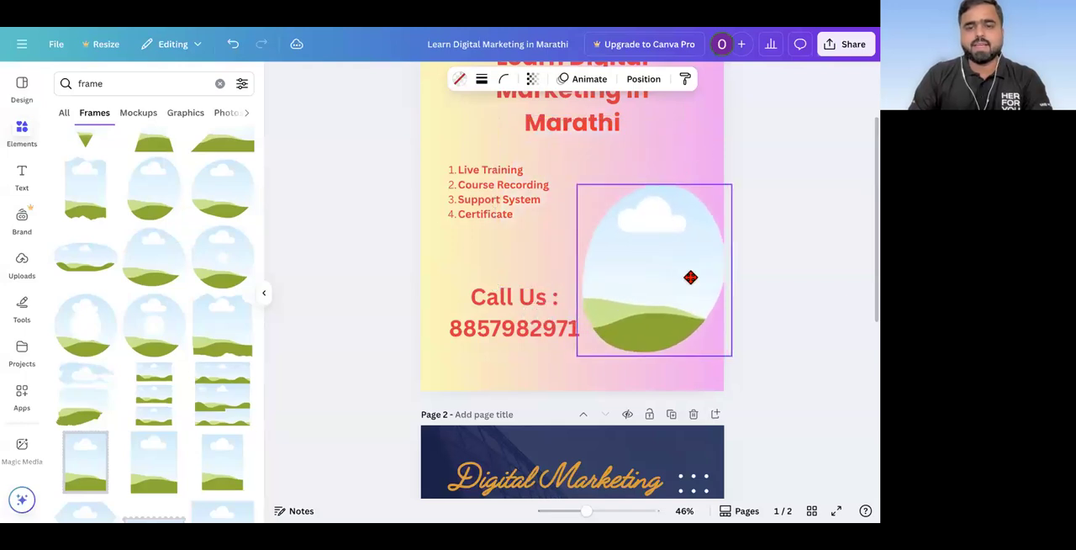
# Step: Fill the egg-shaped frame on page 1 with the uploaded portrait photo of the man in a suit
pyautogui.click(22, 260)
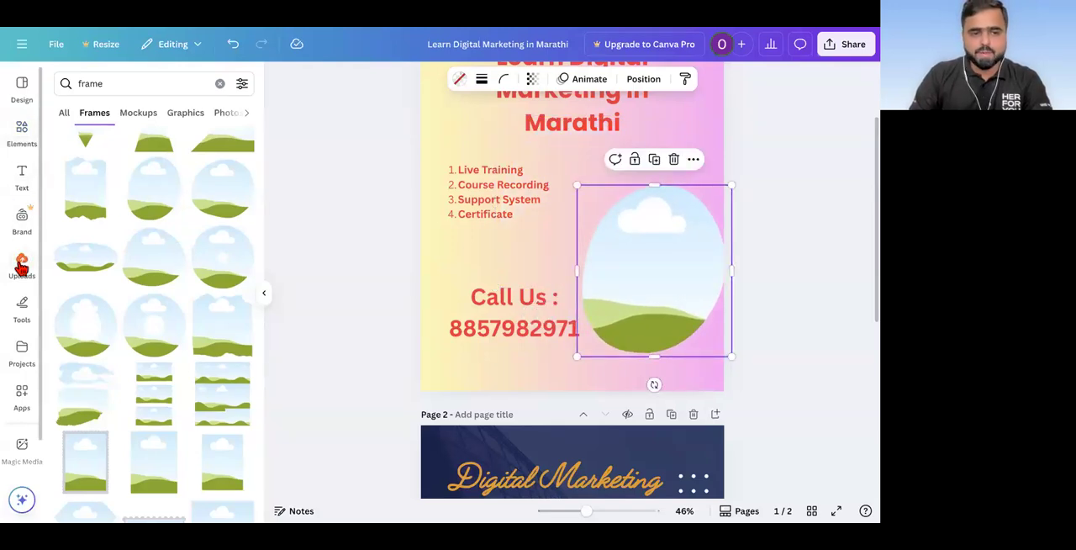
pyautogui.moveTo(427, 241); pyautogui.dragTo(618, 244)
pyautogui.click(329, 268)
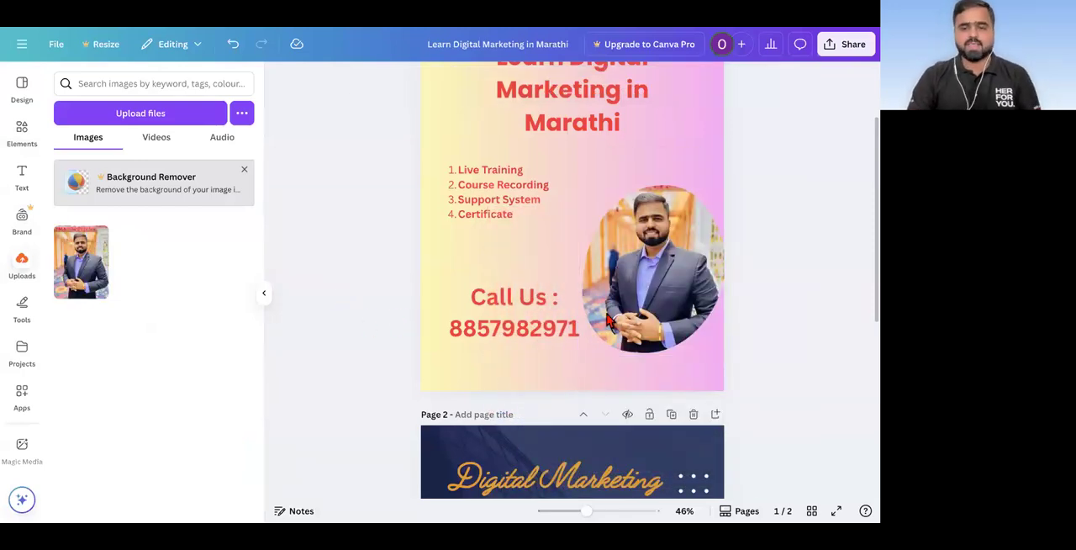
pyautogui.click(649, 248)
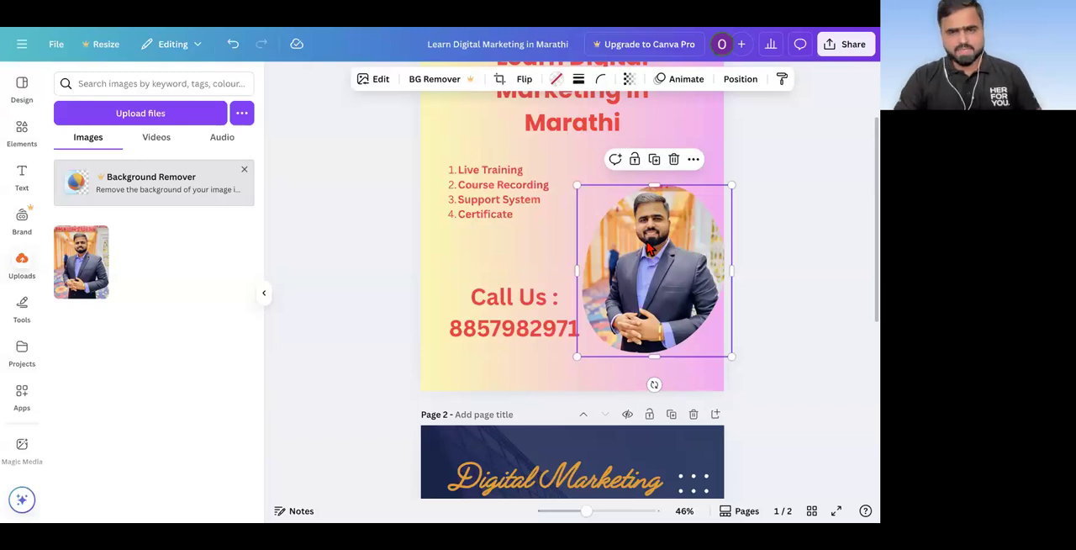
pyautogui.click(364, 336)
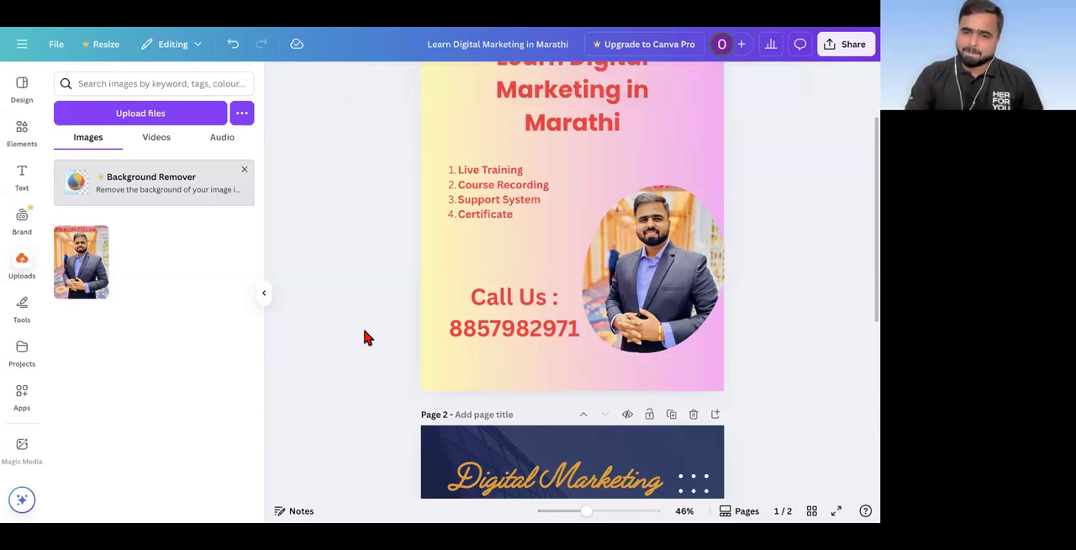
# Step: Add a blank page after page 2 and place the uploaded portrait photo on it
pyautogui.scroll(-5, 364, 337)
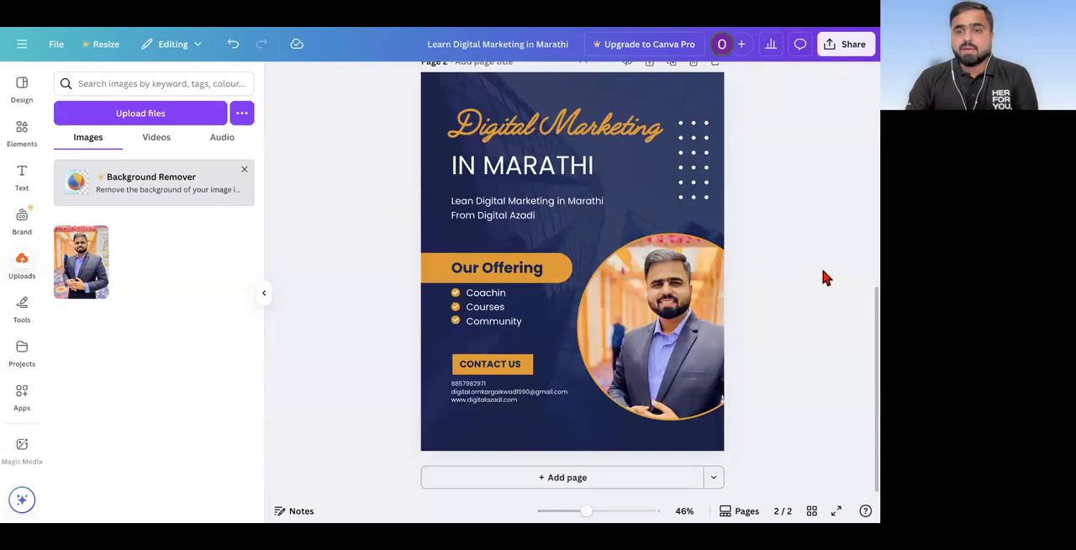
pyautogui.scroll(1, 713, 99)
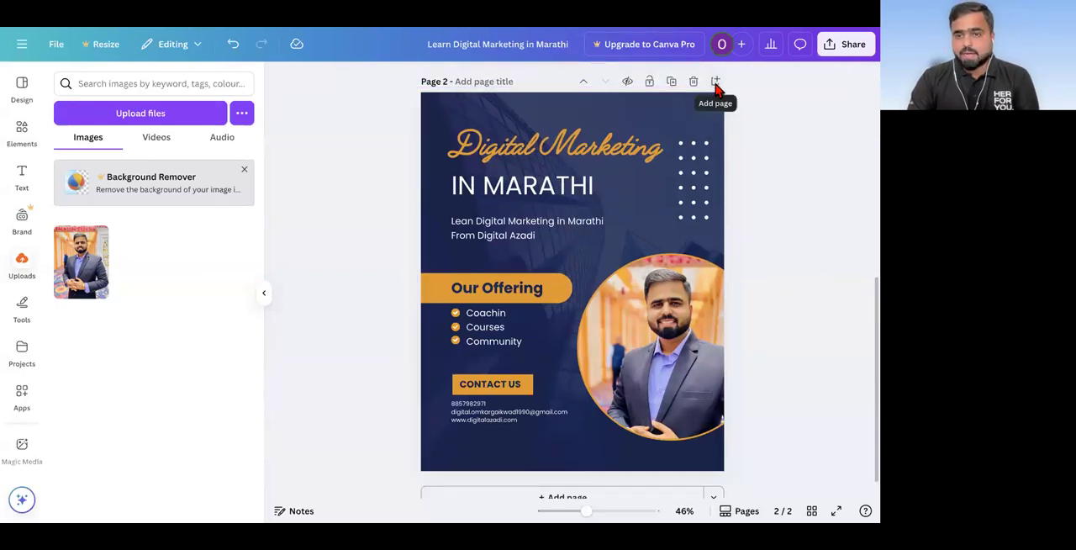
pyautogui.click(716, 82)
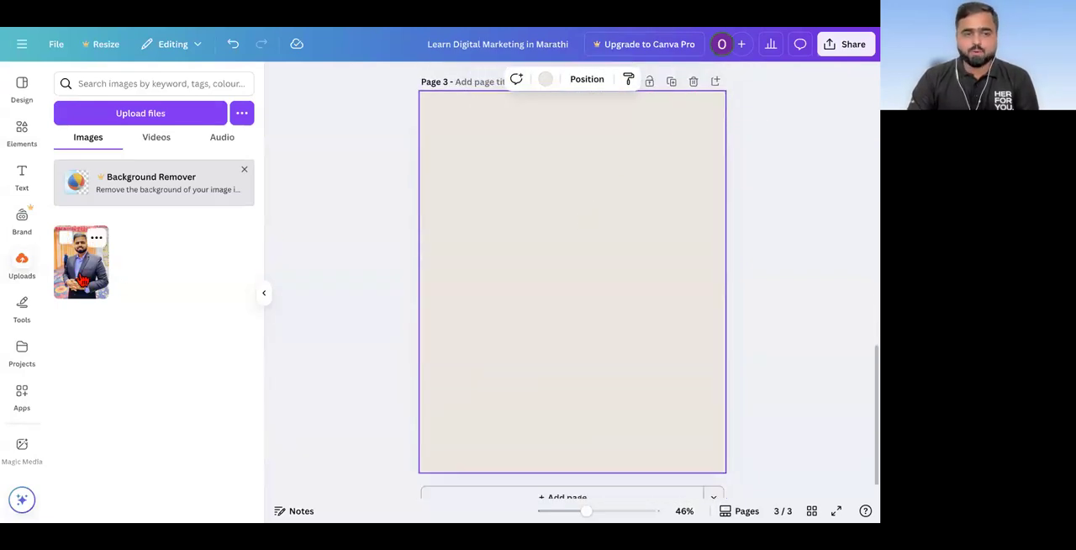
pyautogui.click(81, 262)
pyautogui.click(329, 294)
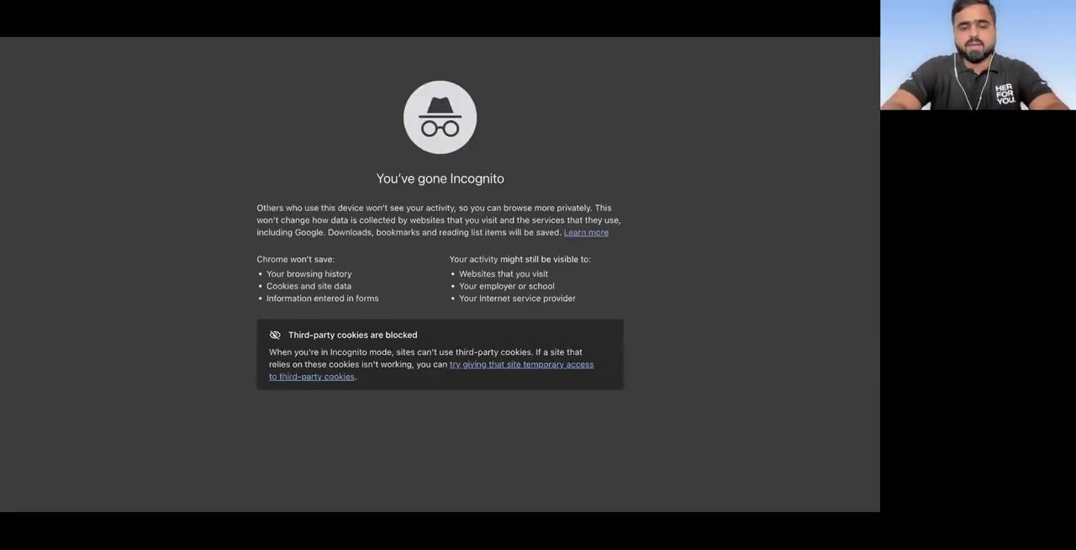
# Step: Switch to an Incognito browser tab and search Google for "bgremover"
pyautogui.write('bgt')
pyautogui.press('Return')
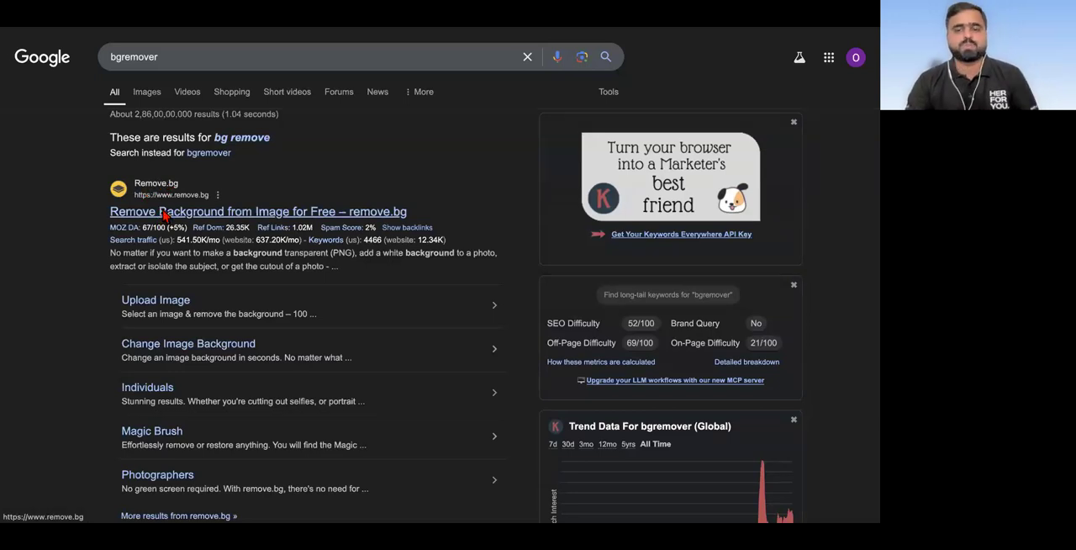
# Step: Open the Remove.bg site from the search results and start an image upload there
pyautogui.click(164, 213)
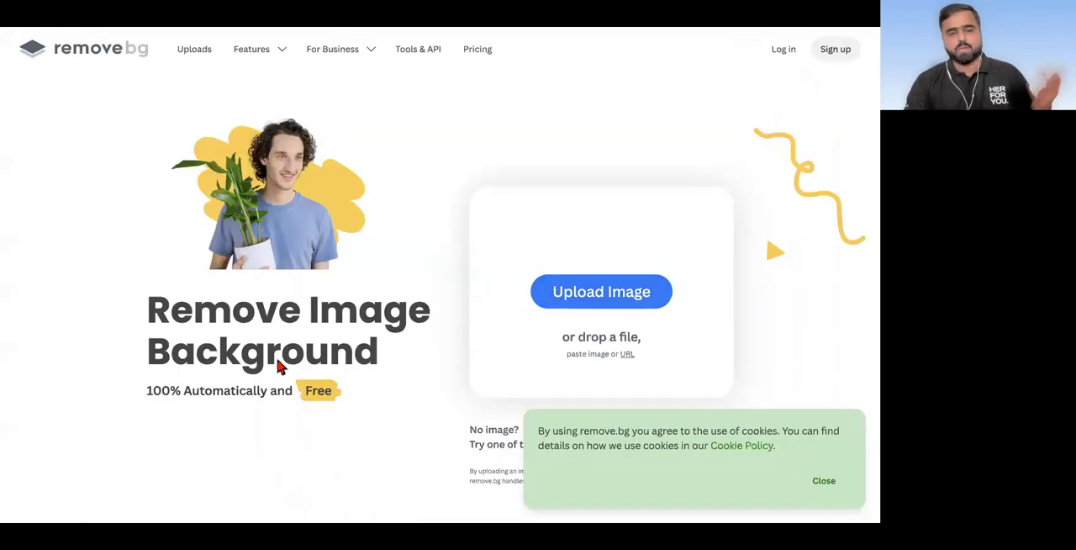
pyautogui.moveTo(122, 396); pyautogui.dragTo(336, 398)
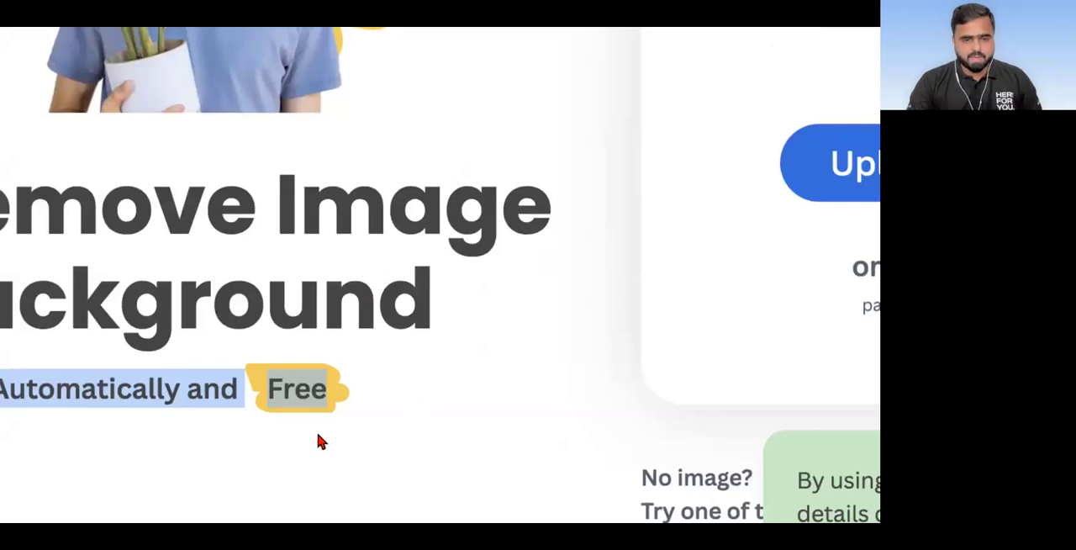
pyautogui.click(317, 436)
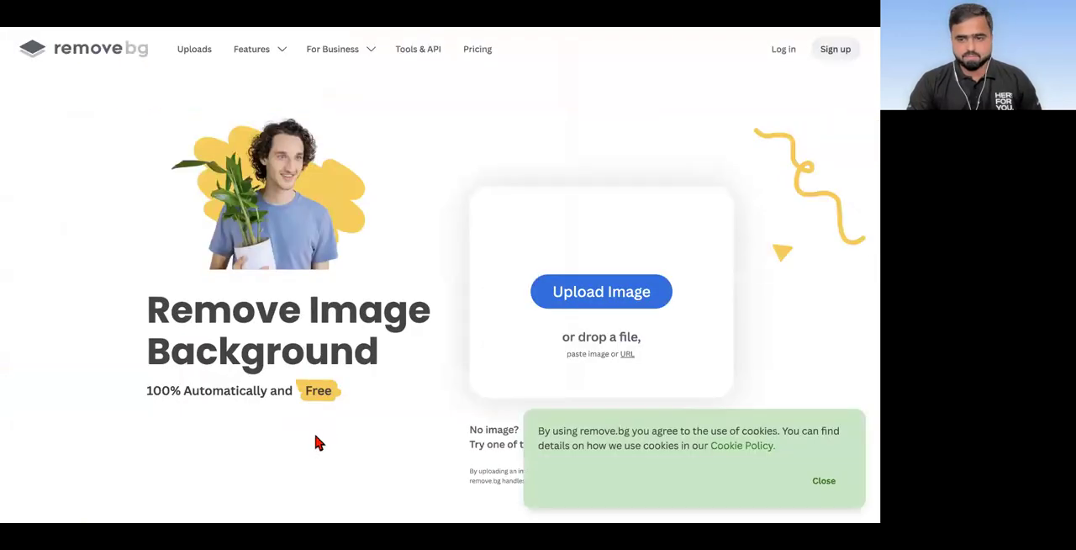
pyautogui.scroll(-1, 353, 396)
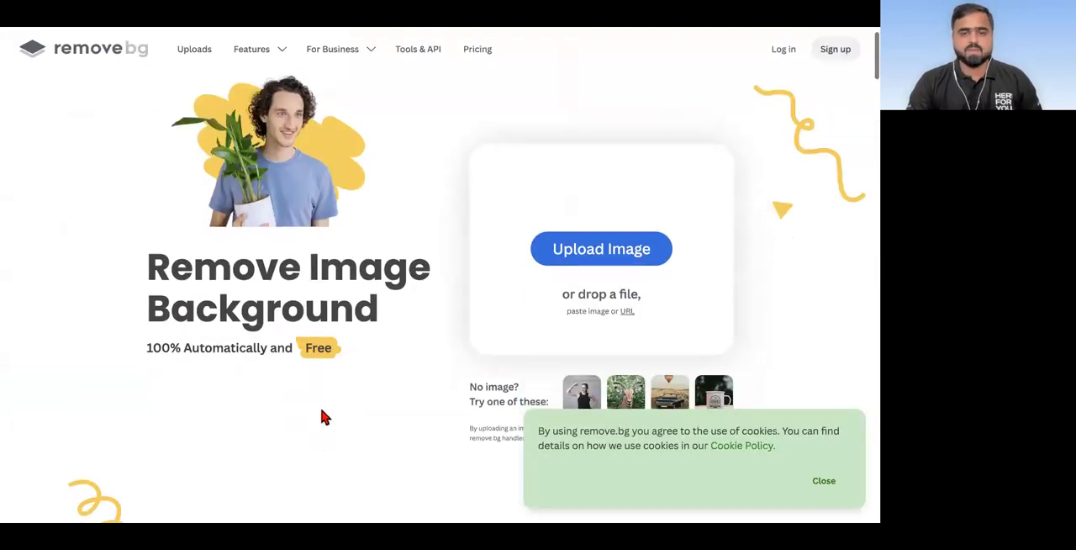
pyautogui.click(620, 258)
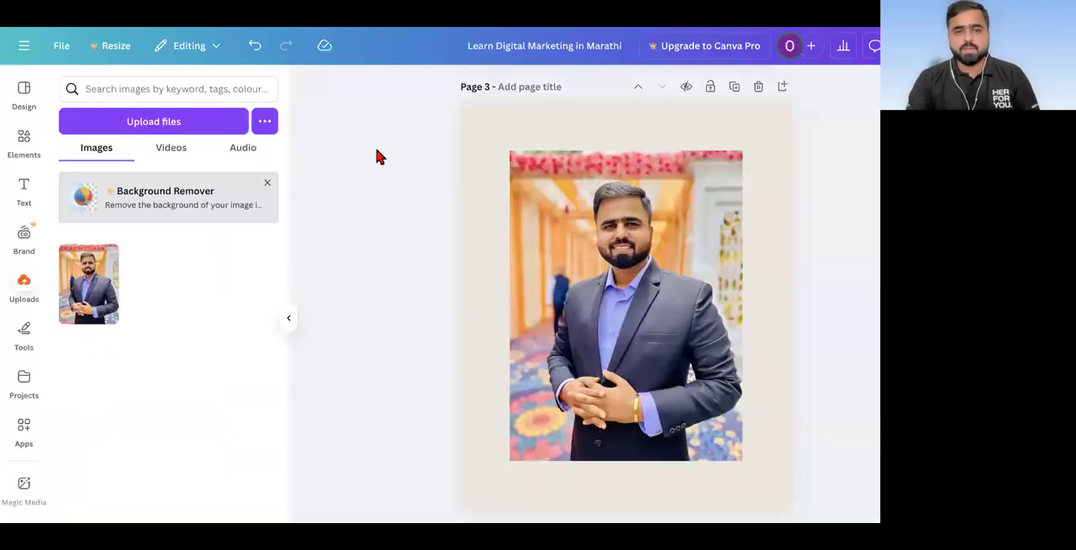
# Step: Switch back to the Canva design and make the portrait photo on page 3 the page background
pyautogui.scroll(-1, 558, 209)
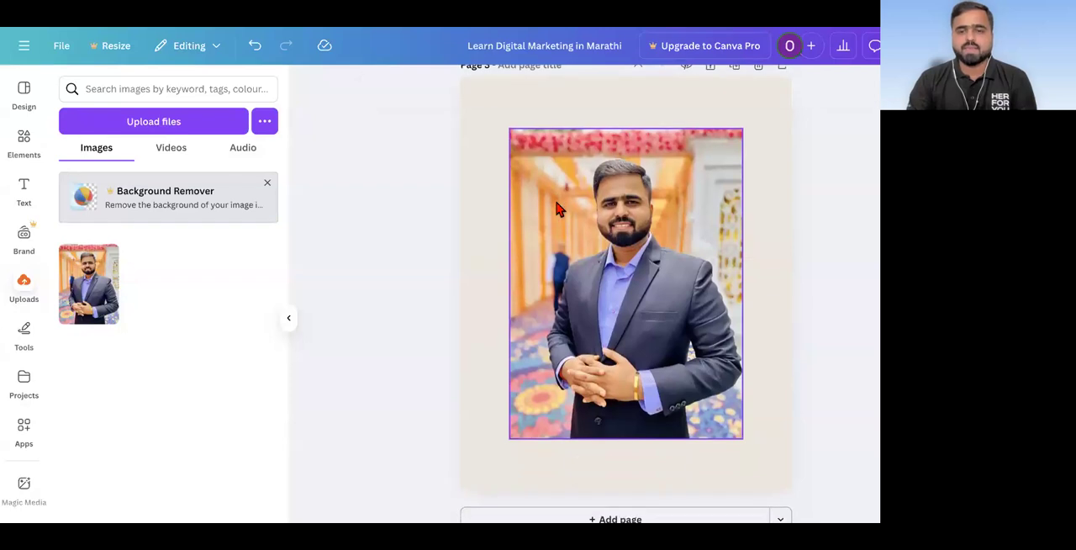
pyautogui.click(558, 209)
pyautogui.rightClick(559, 209)
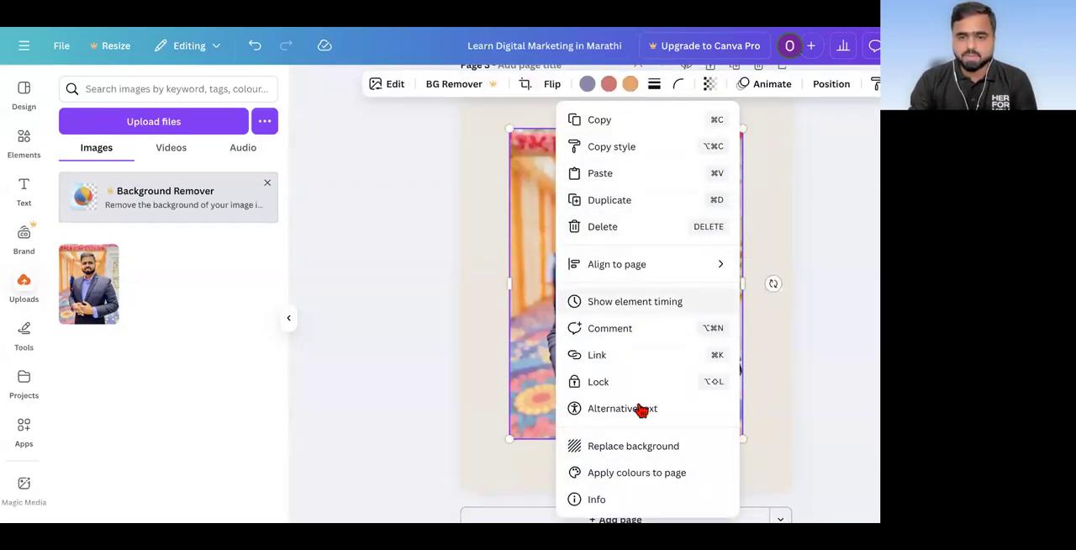
pyautogui.click(645, 448)
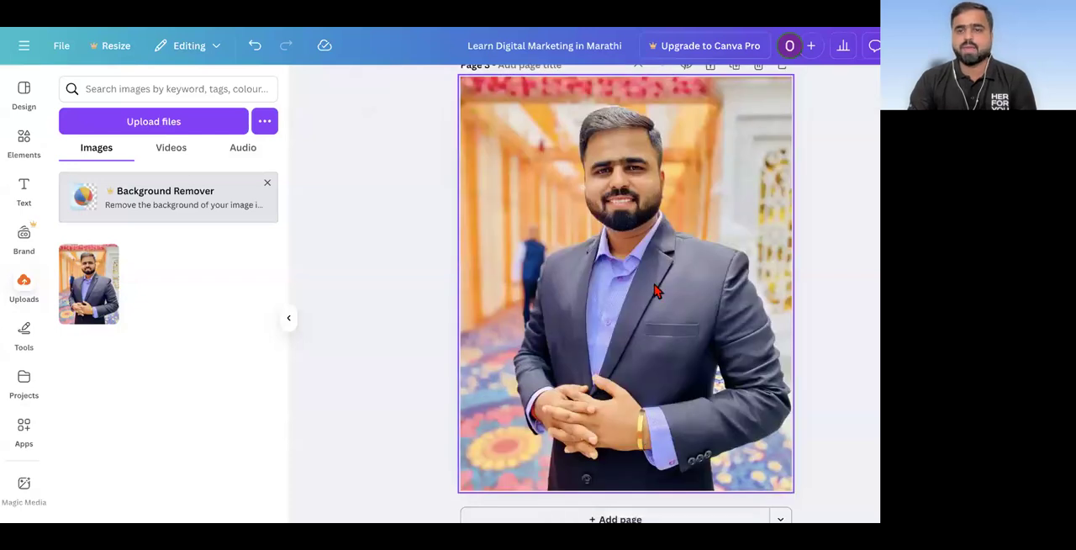
pyautogui.scroll(-3, 685, 296)
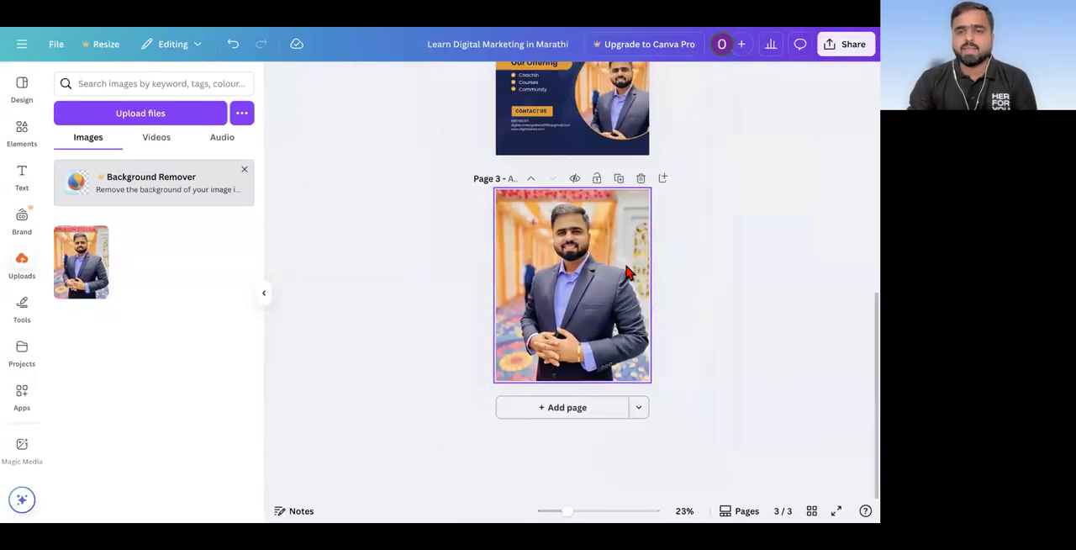
# Step: Download only page 3 of the design as a PNG image
pyautogui.click(848, 46)
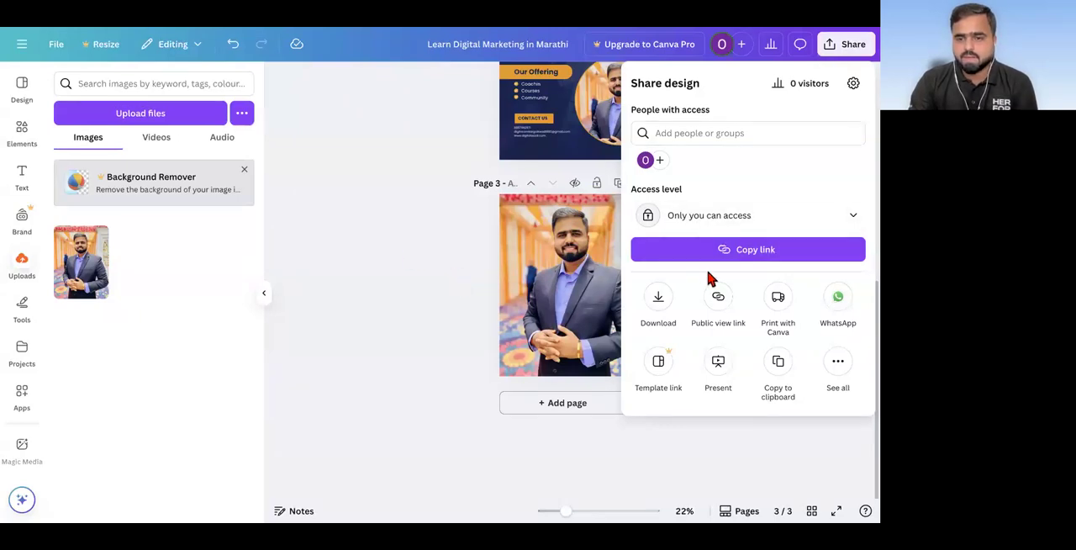
pyautogui.click(657, 299)
pyautogui.click(688, 299)
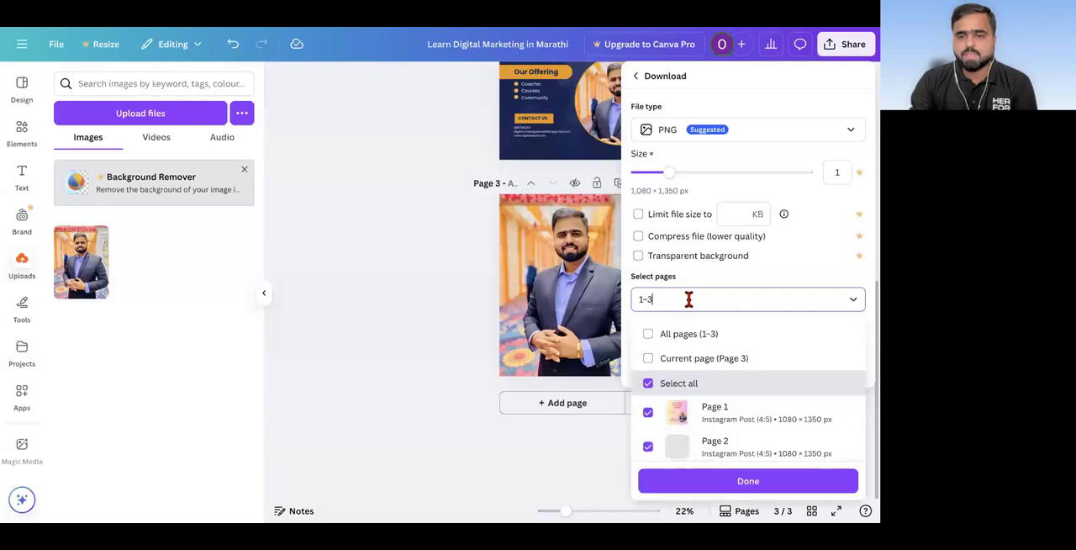
pyautogui.click(648, 384)
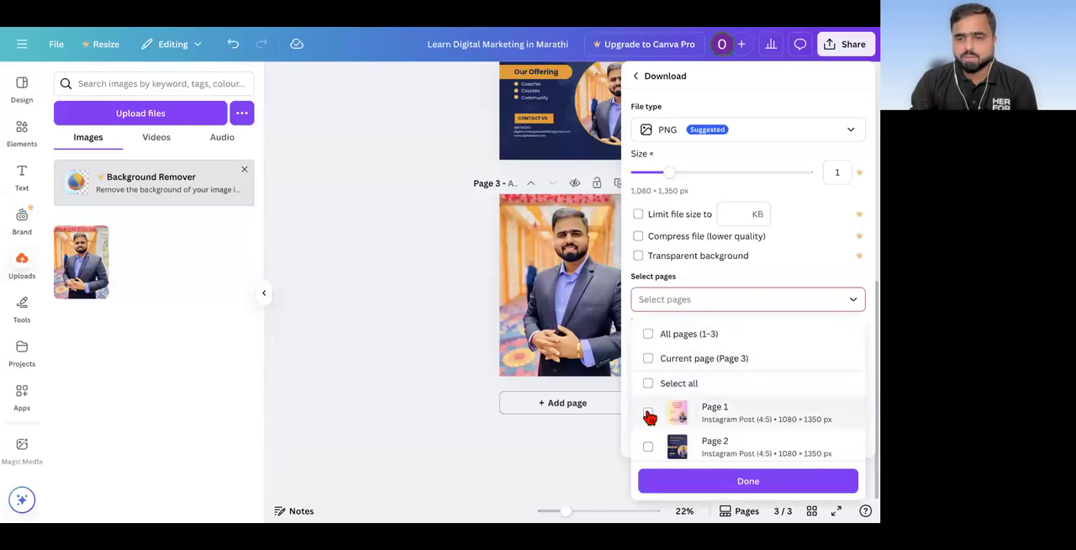
pyautogui.scroll(-1, 649, 421)
pyautogui.click(648, 439)
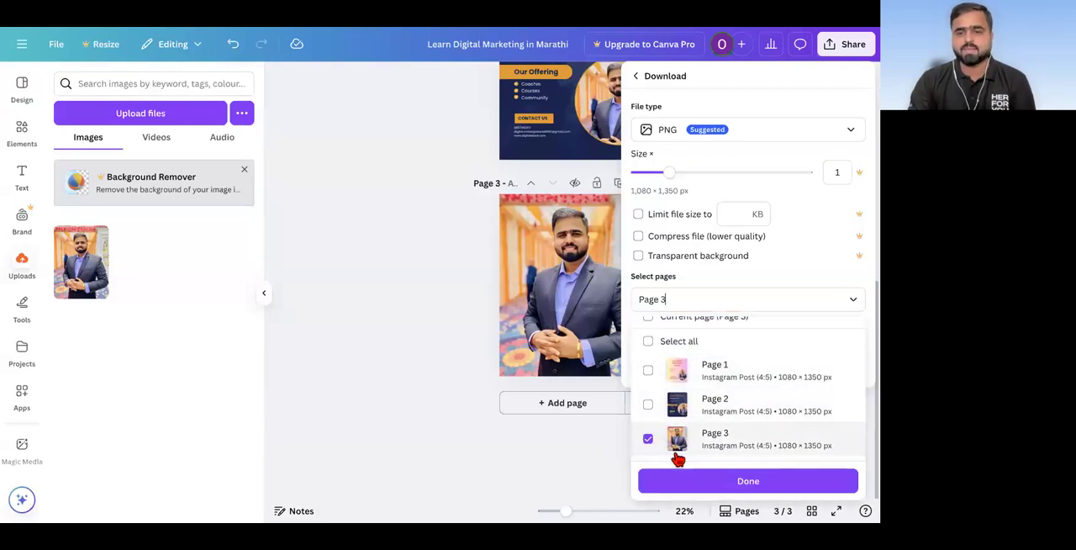
pyautogui.click(703, 483)
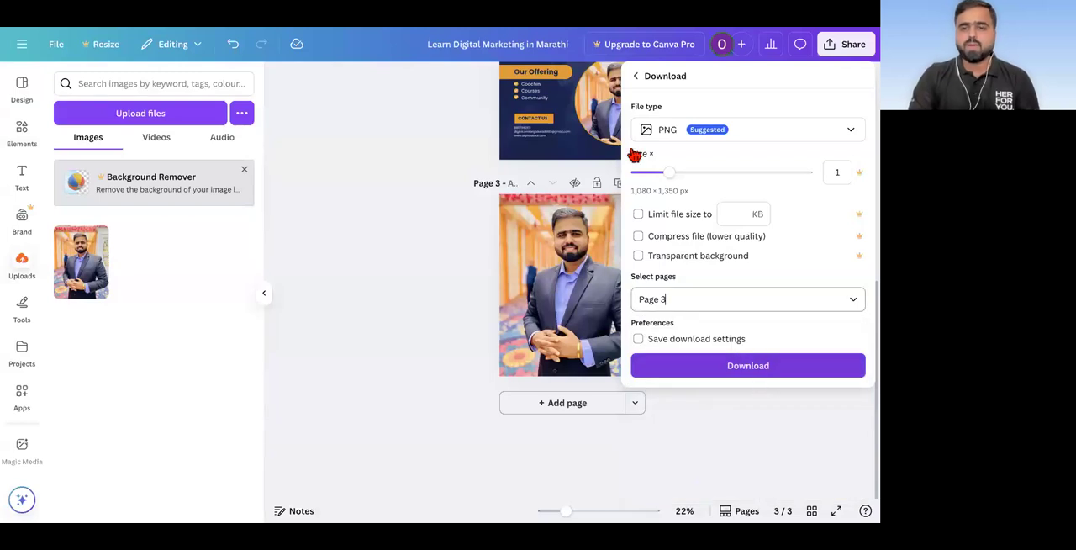
pyautogui.click(783, 367)
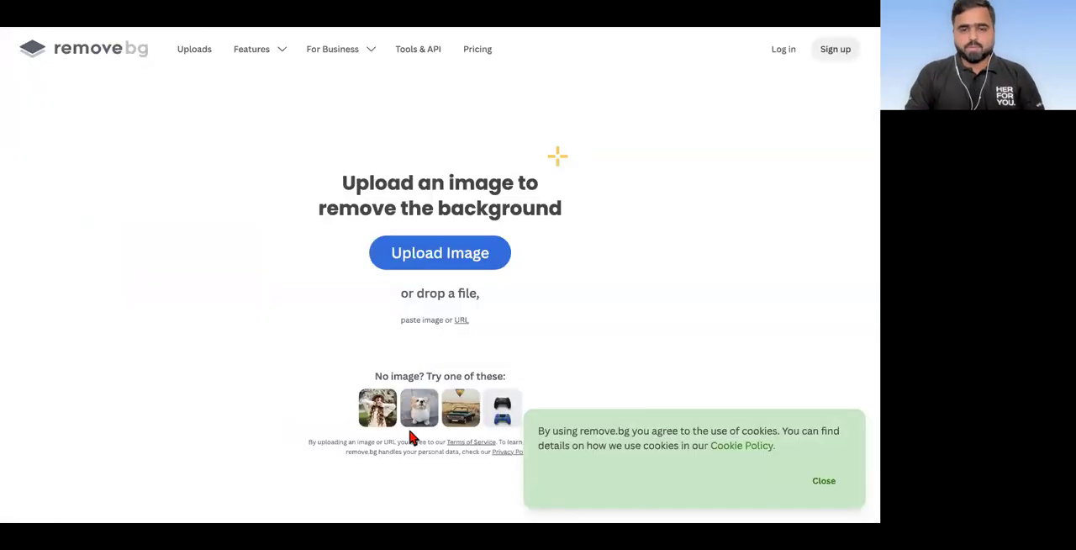
# Step: Upload the page 3 portrait to Remove.bg and download the free preview version of the cut-out
pyautogui.click(429, 259)
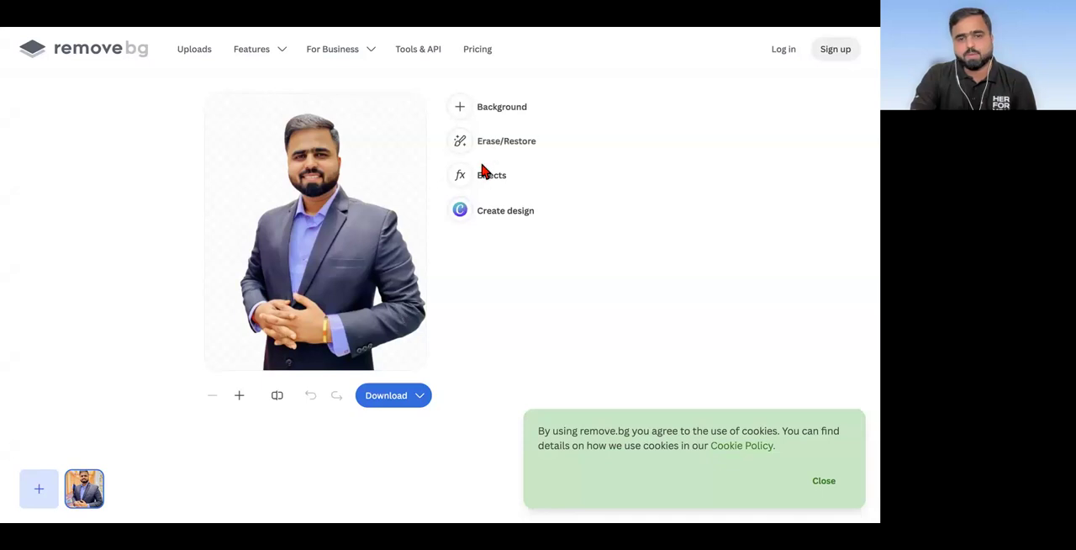
pyautogui.click(396, 403)
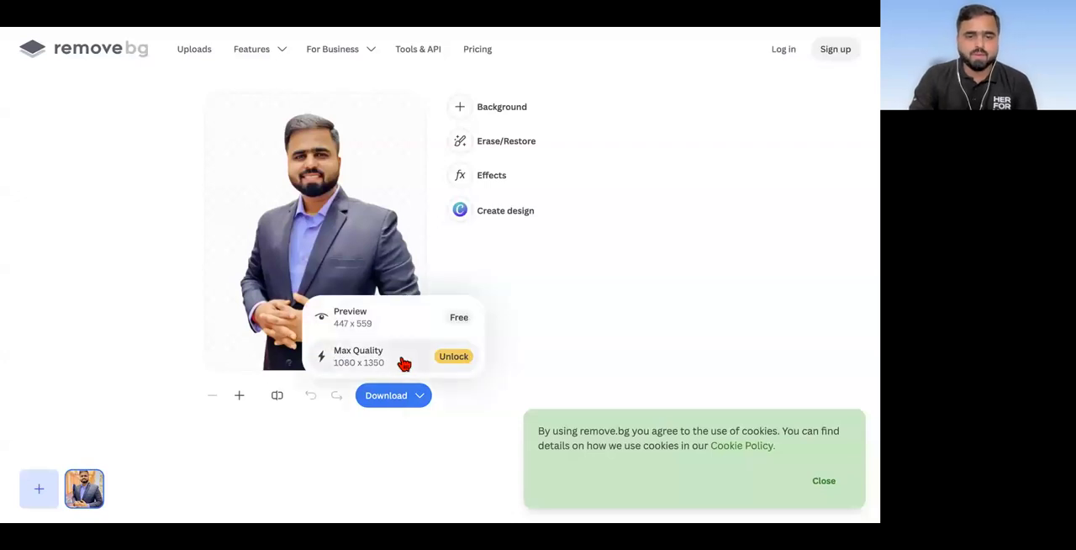
pyautogui.click(396, 321)
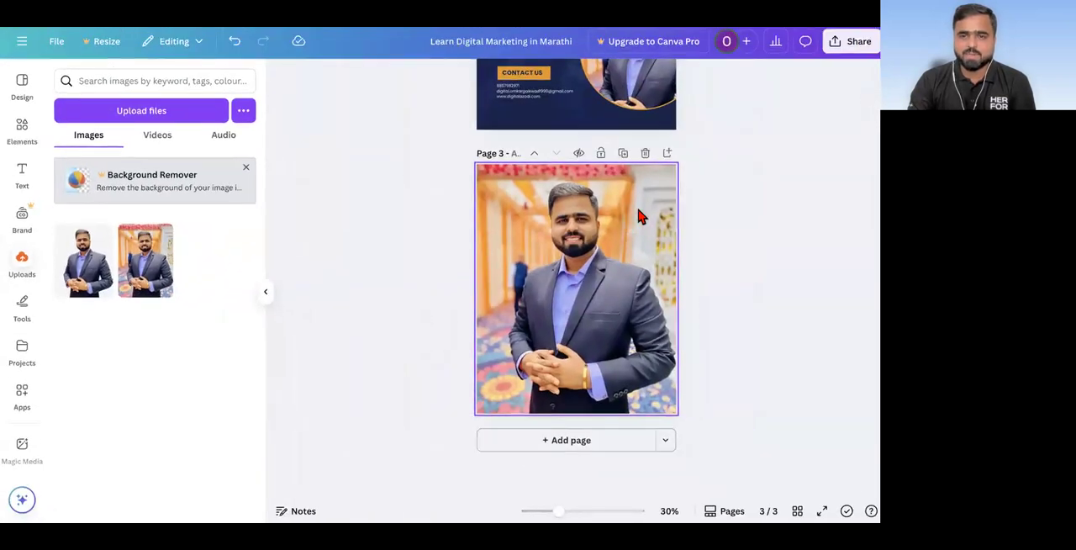
# Step: Back in the Canva design, delete the portrait and its egg-shaped frame from page 1
pyautogui.scroll(5, 958, 174)
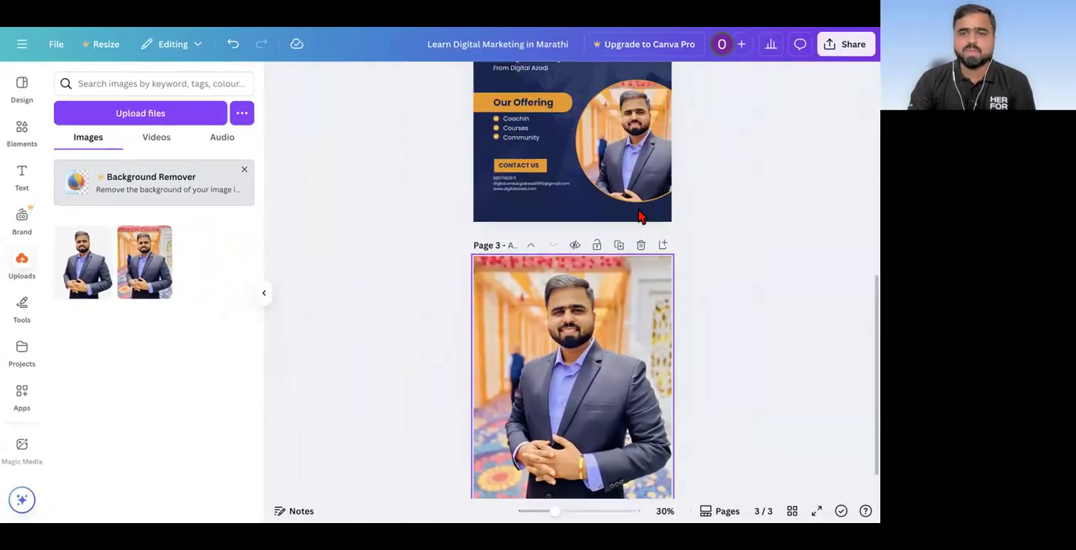
pyautogui.click(629, 196)
pyautogui.press('Delete')
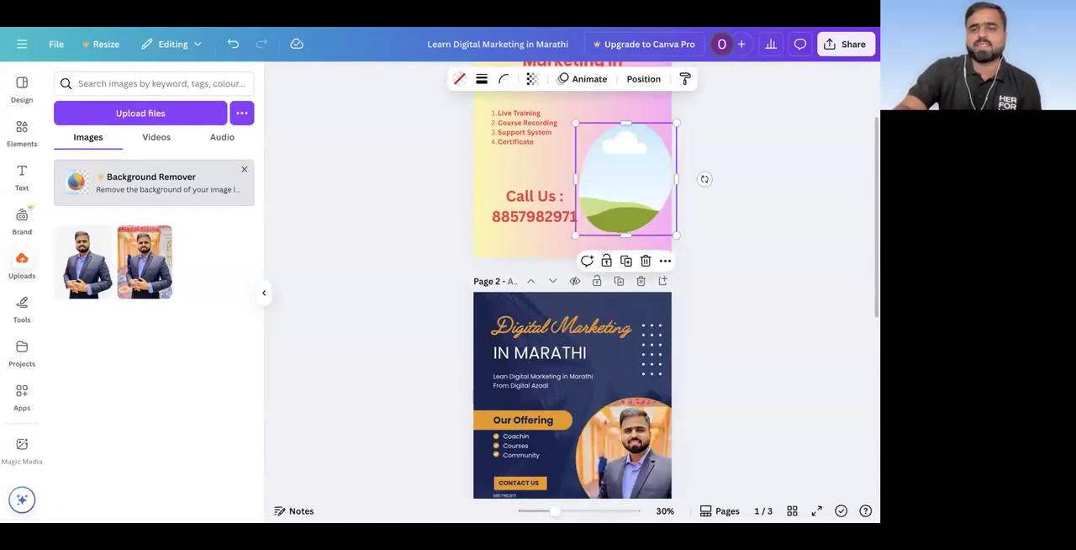
pyautogui.press('Delete')
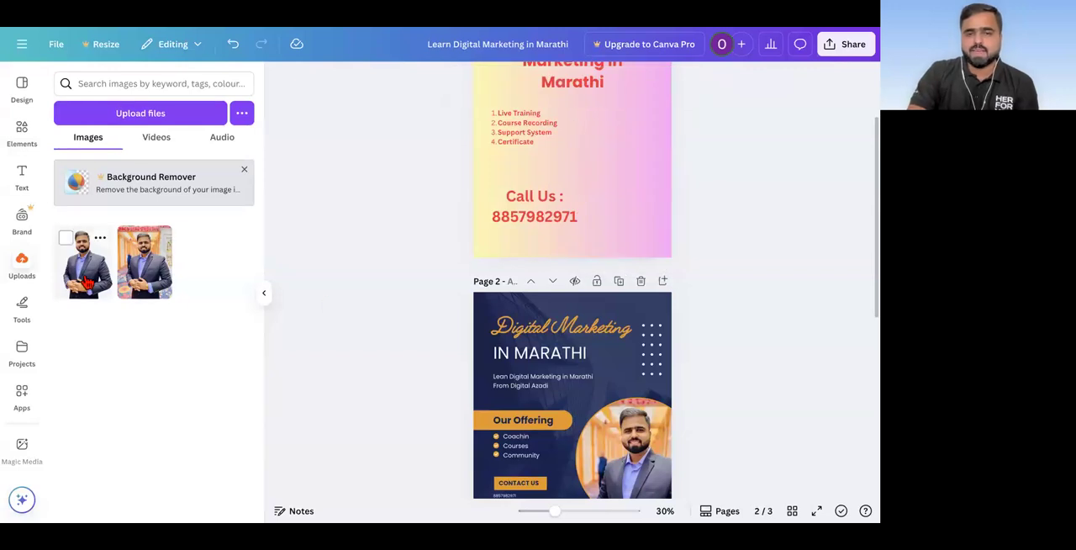
# Step: Place the background-free portrait on page 1 beside the list and contact text, and enlarge it to reach the page's lower edge
pyautogui.click(84, 262)
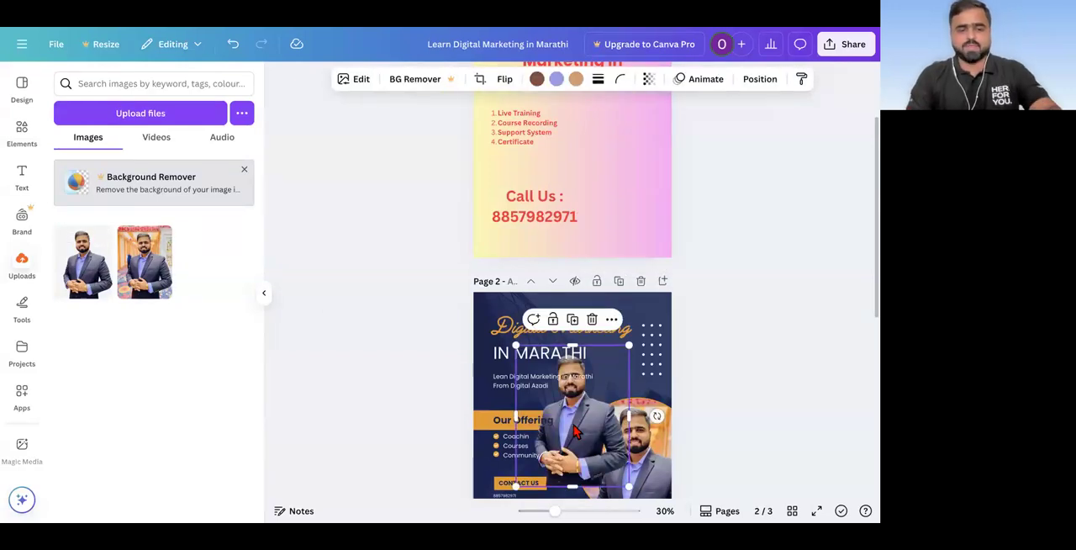
pyautogui.hotkey('ctrl', 'z')
pyautogui.moveTo(84, 262); pyautogui.dragTo(592, 165)
pyautogui.scroll(3, 664, 166)
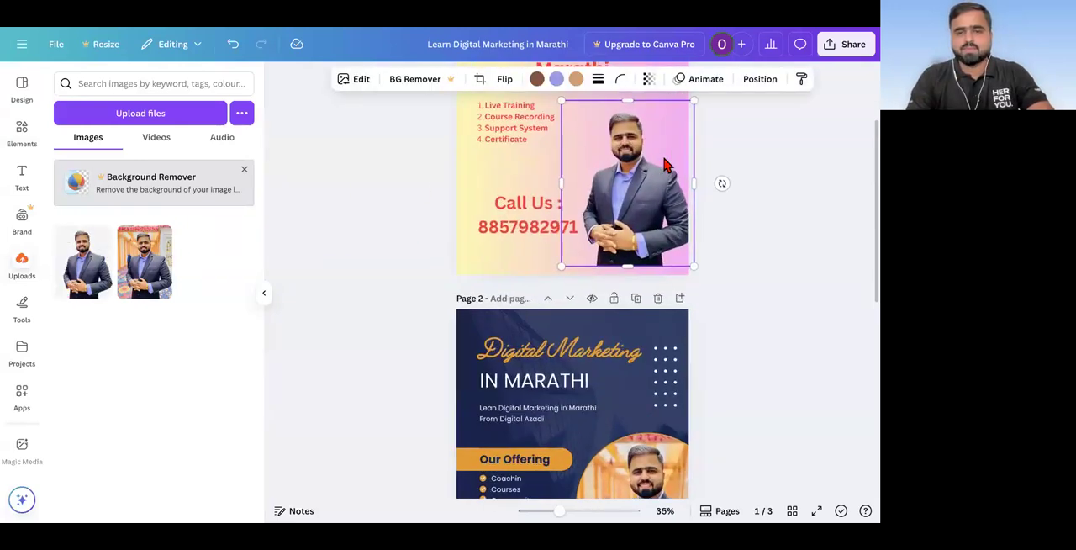
pyautogui.scroll(3, 664, 165)
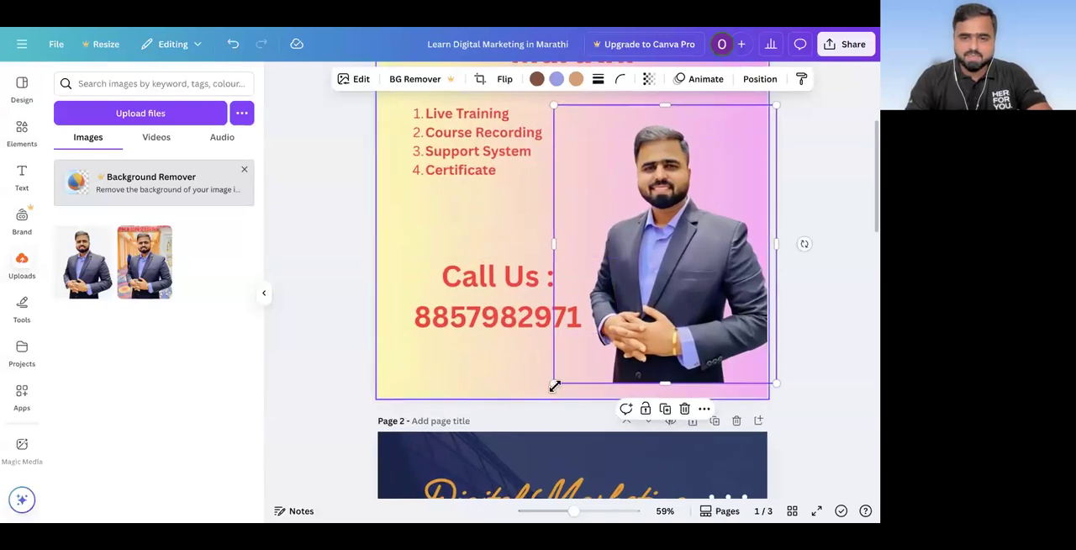
pyautogui.moveTo(553, 382); pyautogui.dragTo(544, 392)
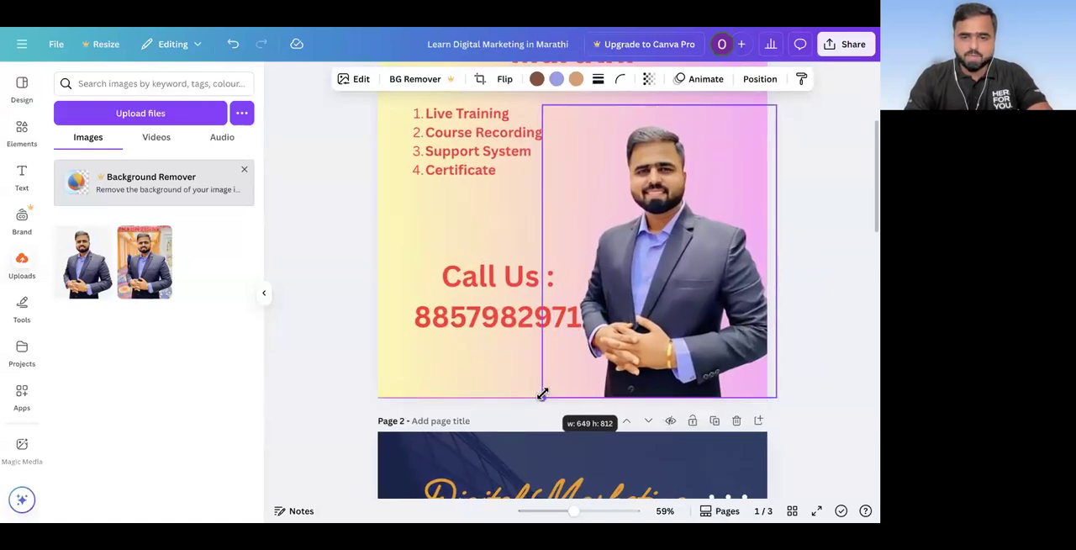
pyautogui.click(311, 318)
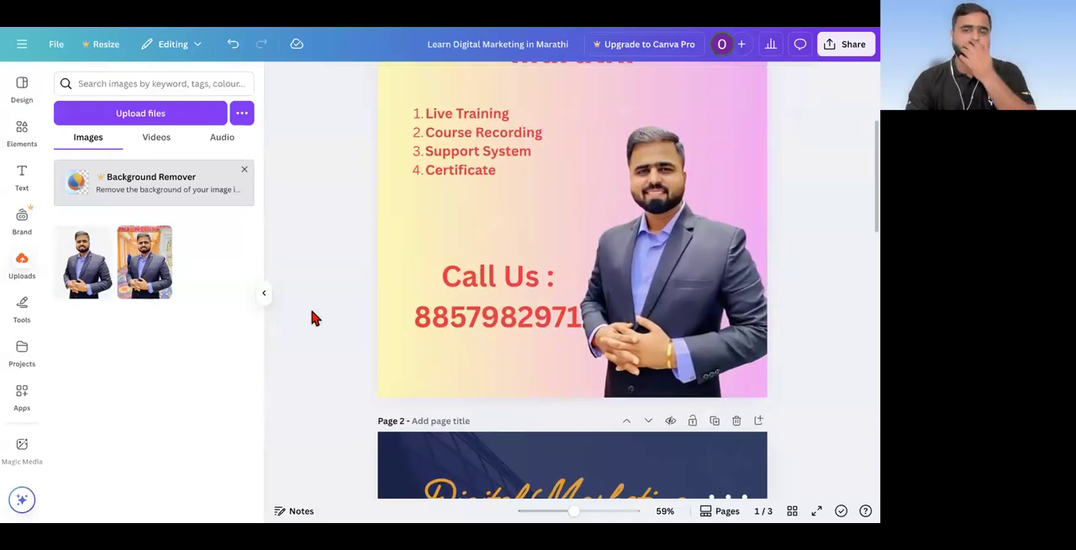
pyautogui.click(678, 171)
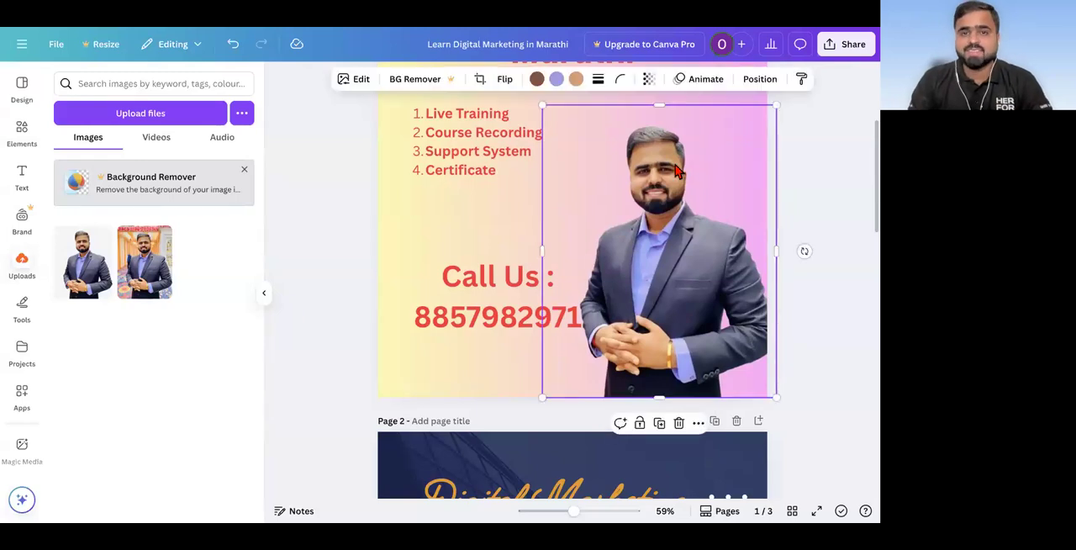
pyautogui.click(557, 83)
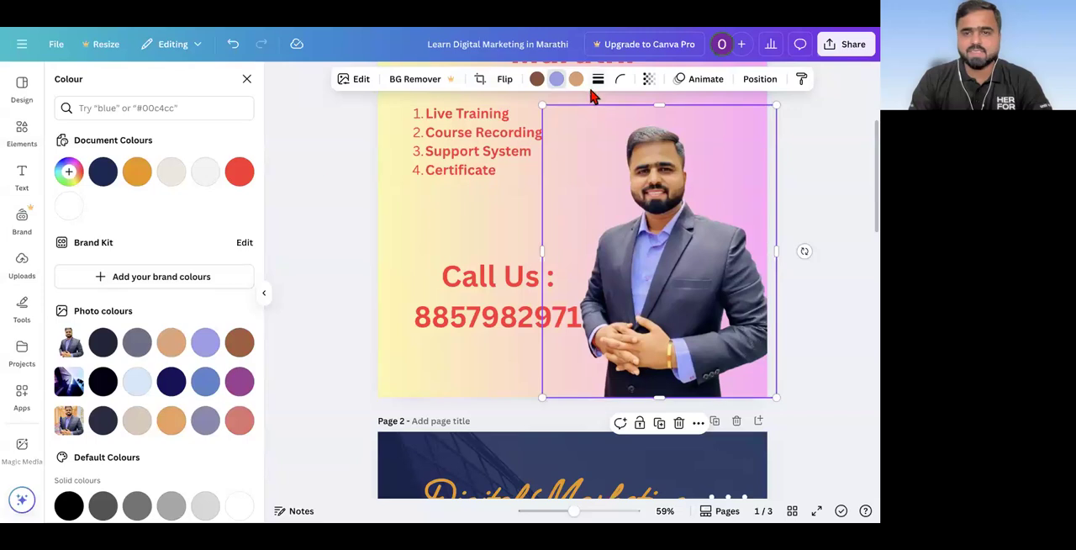
pyautogui.click(323, 221)
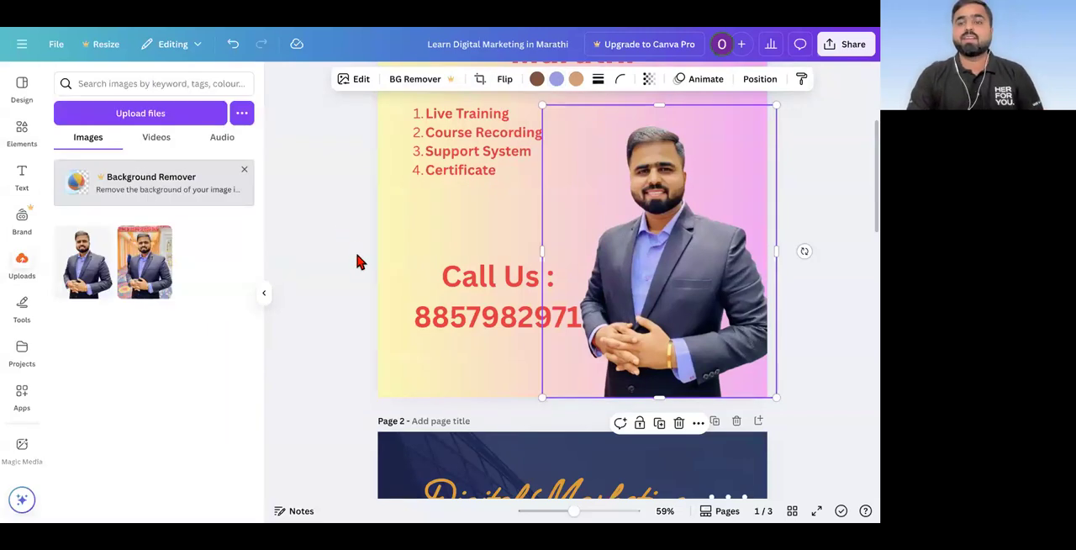
pyautogui.scroll(-3, 359, 261)
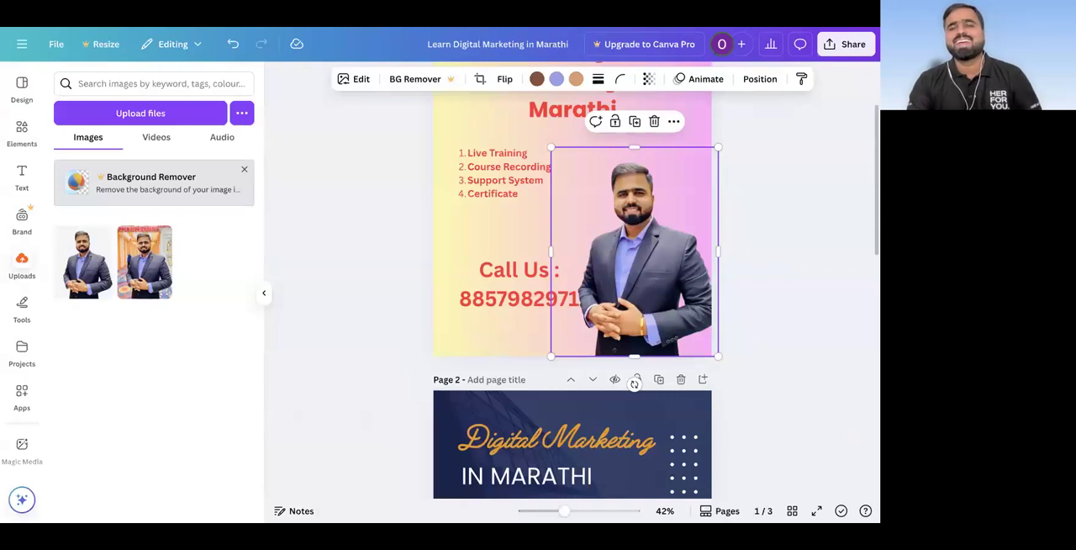
pyautogui.moveTo(691, 27)
pyautogui.click(180, 15)
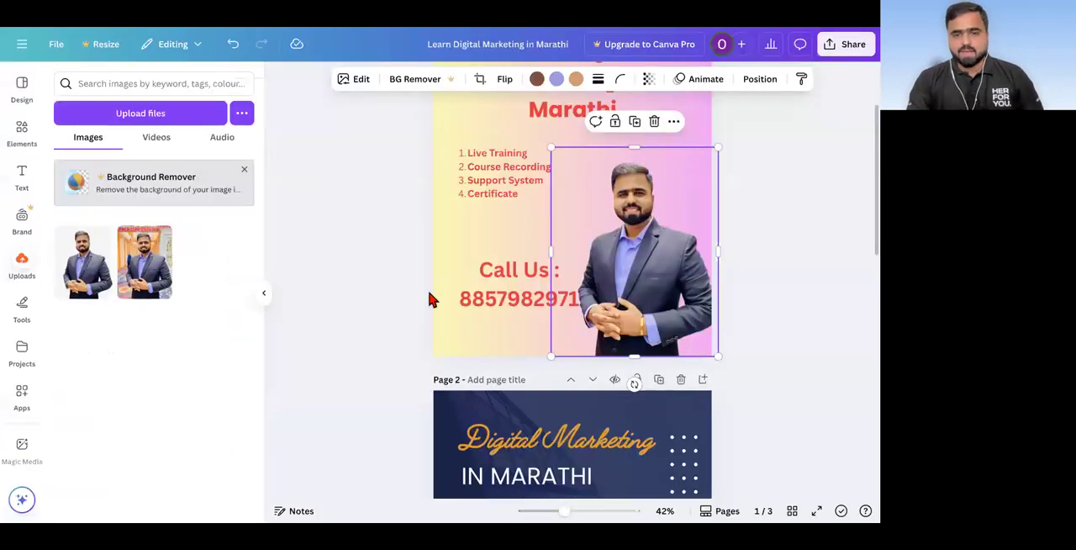
pyautogui.scroll(-10, 429, 301)
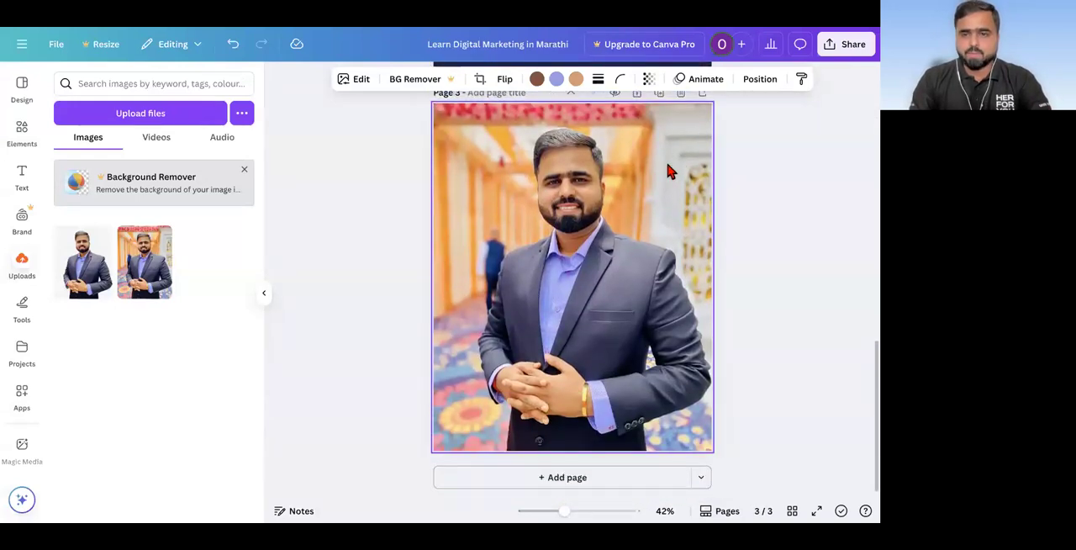
pyautogui.scroll(1, 680, 165)
# Step: Delete page 3, which holds only the full portrait, from the design
pyautogui.click(682, 105)
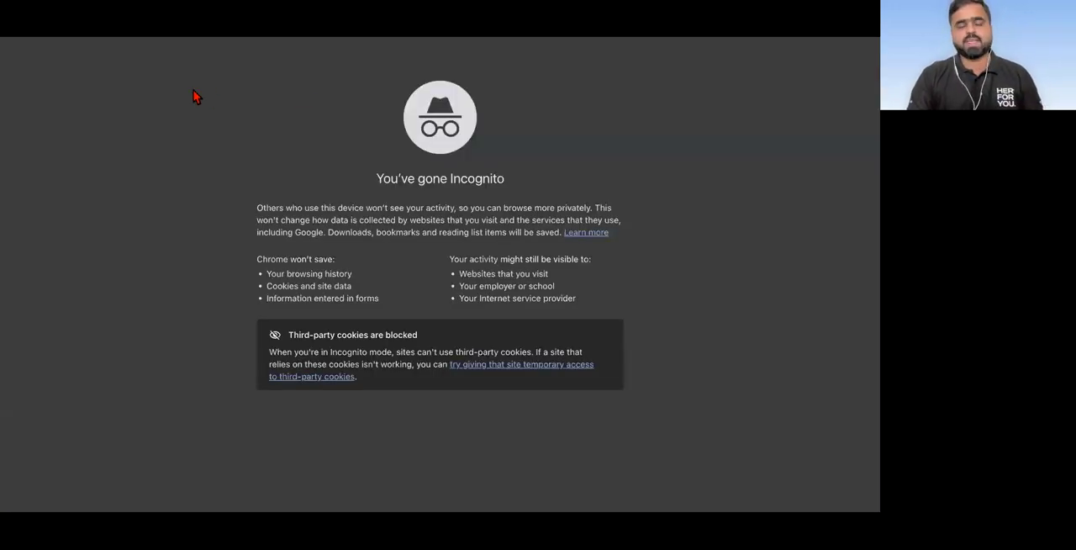
# Step: Search Google for "google input tool" and open the online try-out page of Google Input Tools
pyautogui.write('google in')
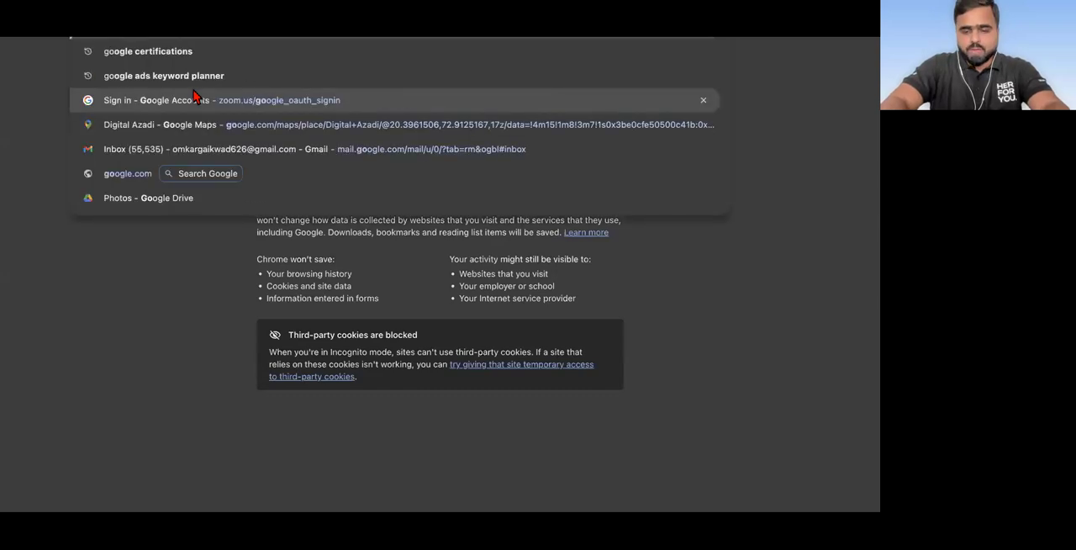
pyautogui.write('put tool')
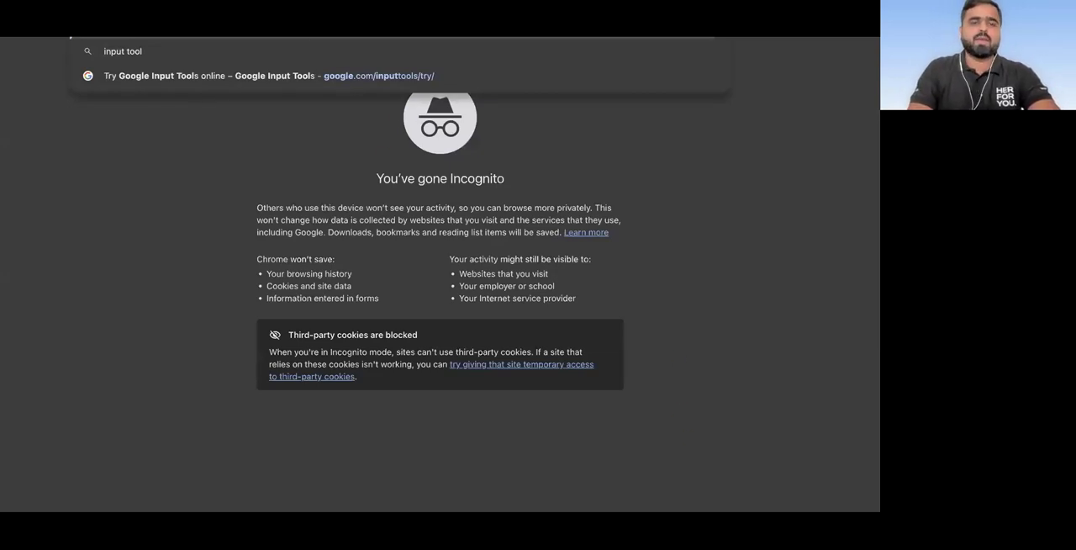
pyautogui.press('Return')
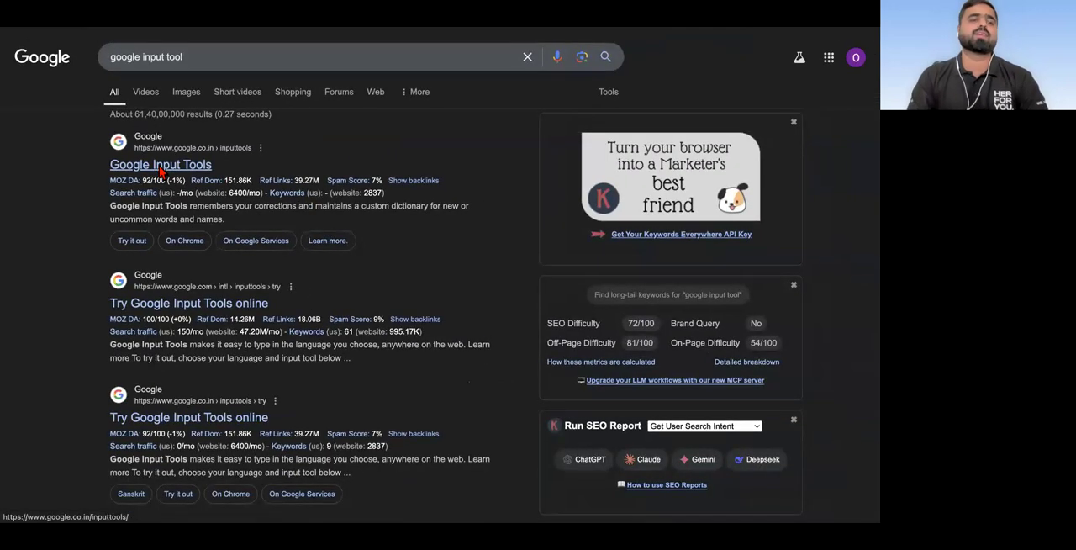
pyautogui.click(160, 166)
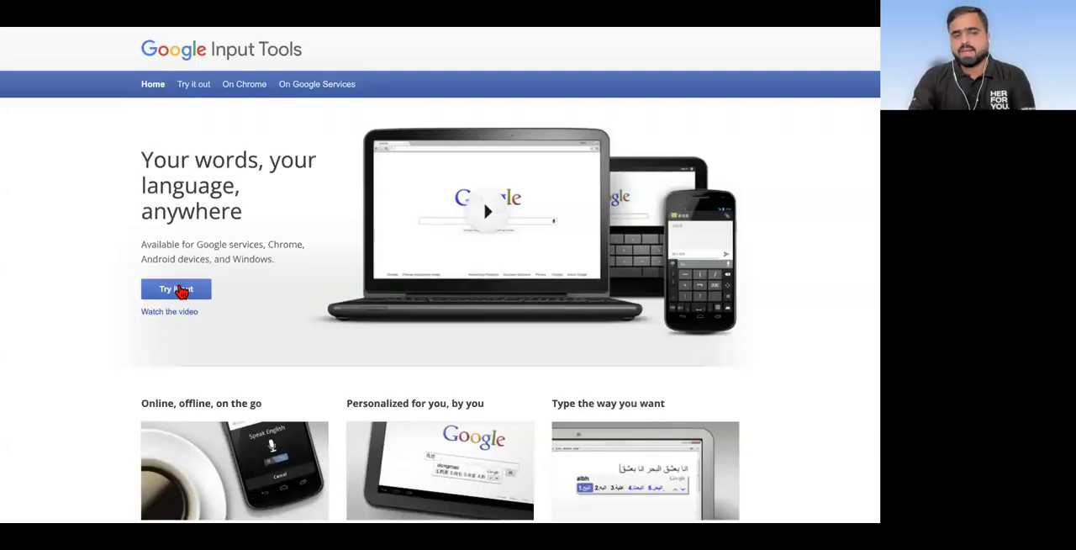
pyautogui.click(178, 286)
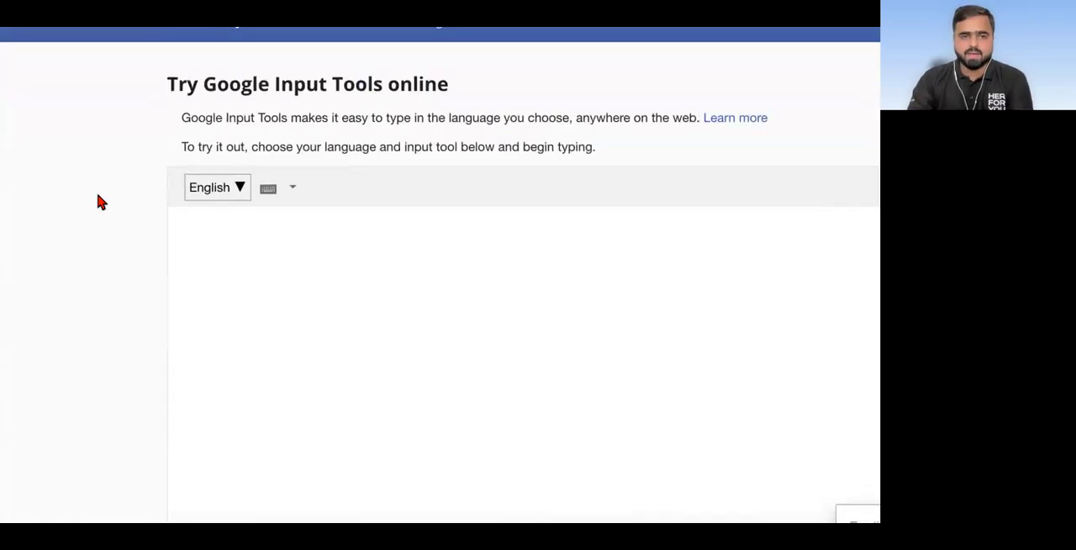
# Step: Set the input language of the Google Input Tools try-out editor to Marathi
pyautogui.moveTo(221, 57); pyautogui.dragTo(508, 57)
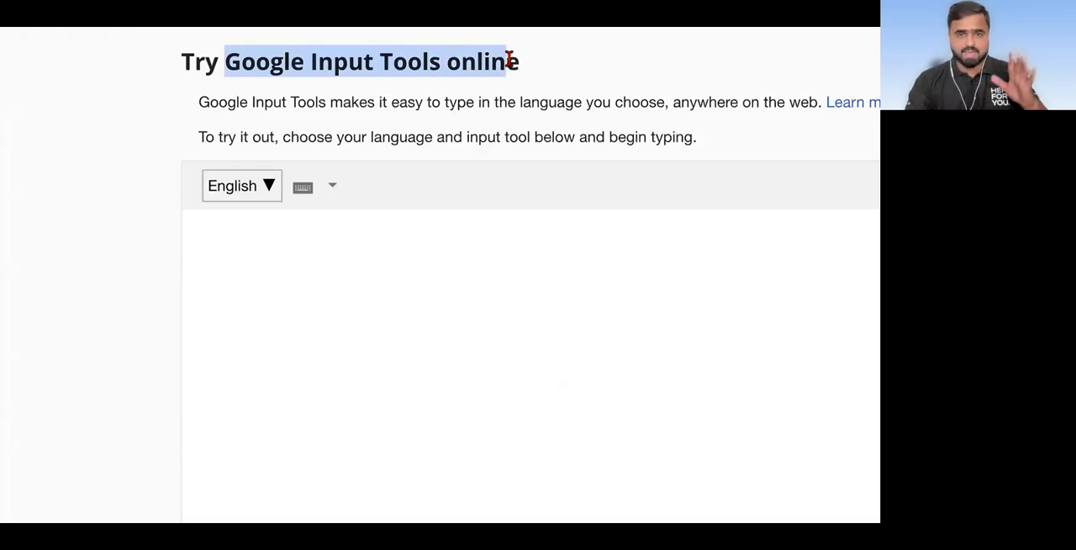
pyautogui.click(257, 195)
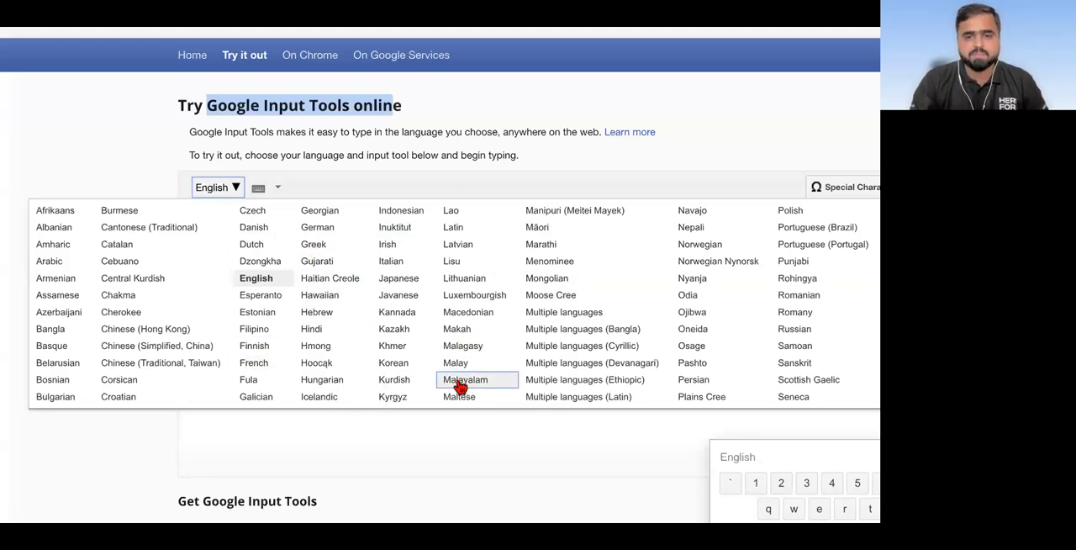
pyautogui.click(558, 248)
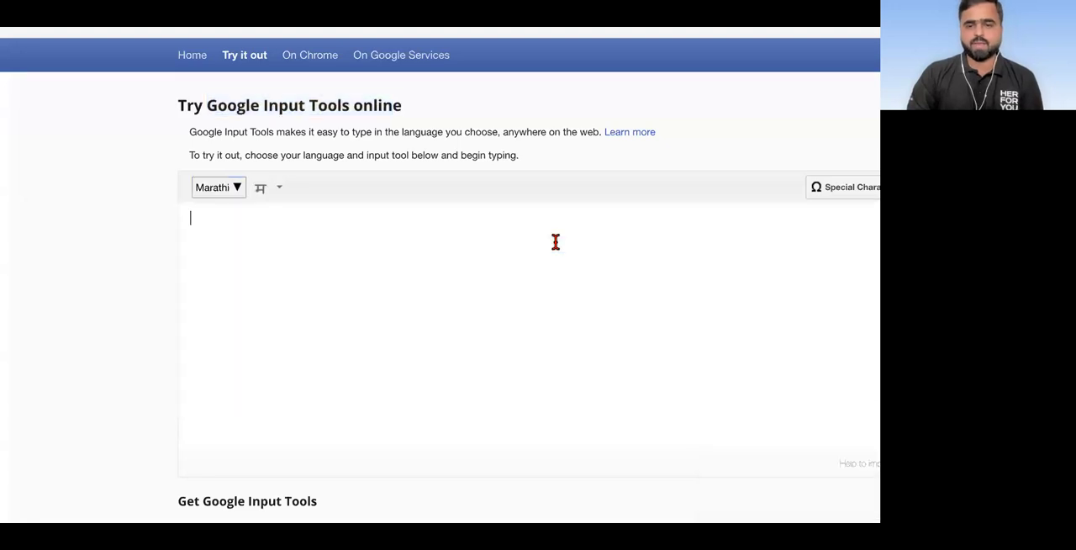
# Step: Write "शिका मराठीतून" in the try-out editor, and the instructor's name in Marathi on a separate line below it
pyautogui.click(471, 251)
pyautogui.write('shika ')
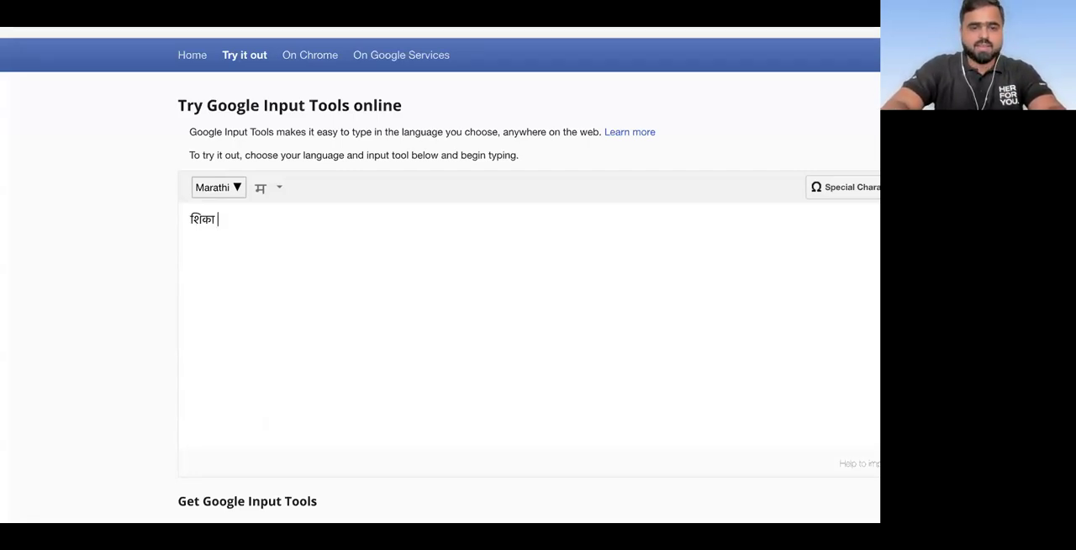
pyautogui.write('marathitun')
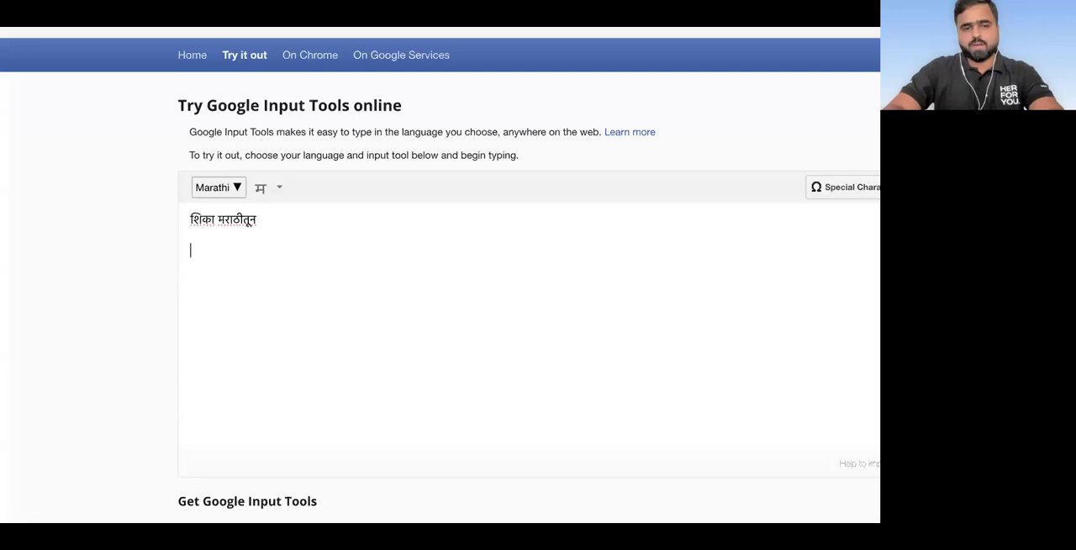
pyautogui.press('Return')
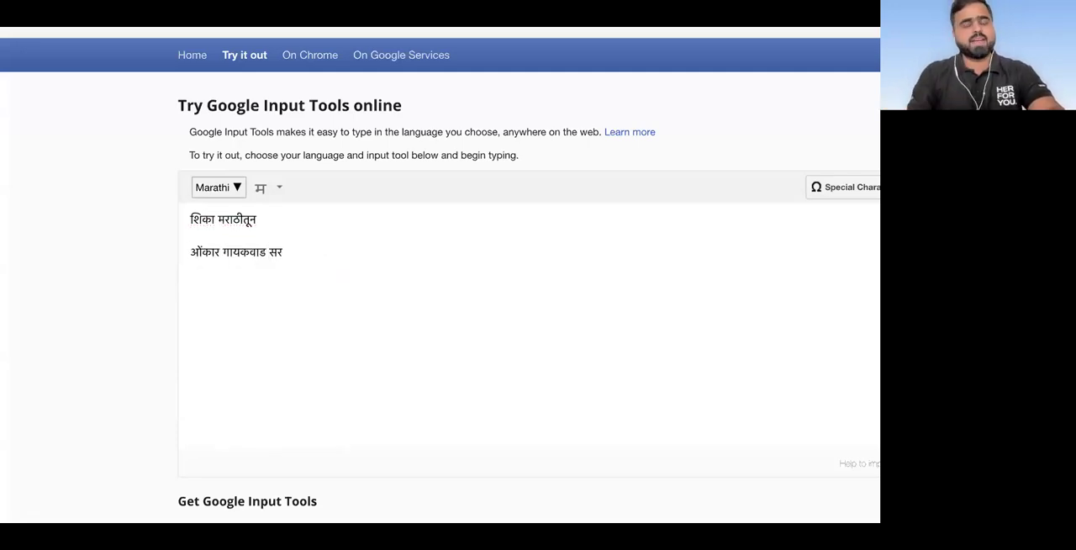
# Step: Copy "शिका मराठीतून" and use it to replace the "IN MARATHI" heading on page 2 of the Canva design
pyautogui.moveTo(261, 219); pyautogui.dragTo(191, 218)
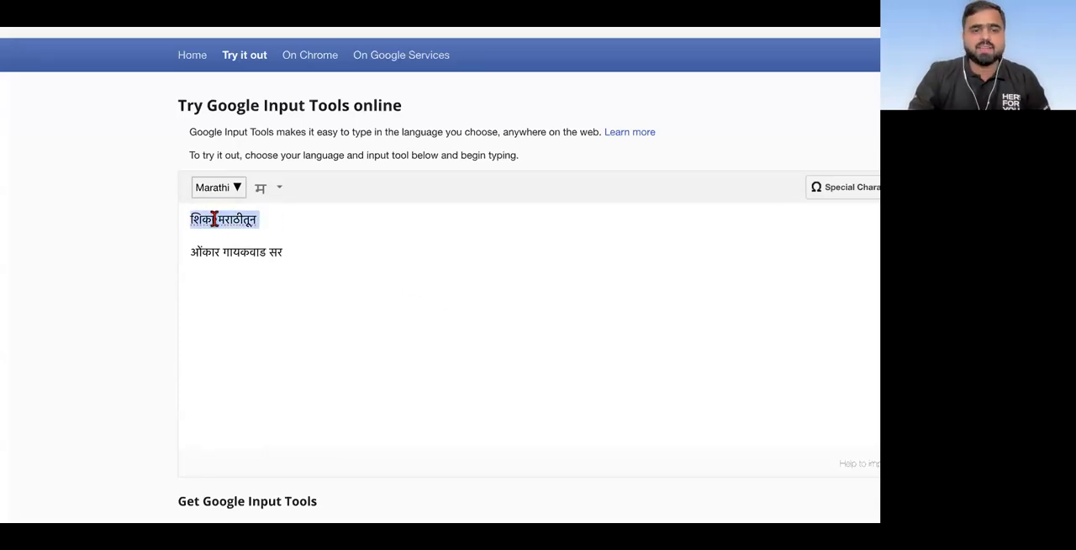
pyautogui.rightClick(220, 225)
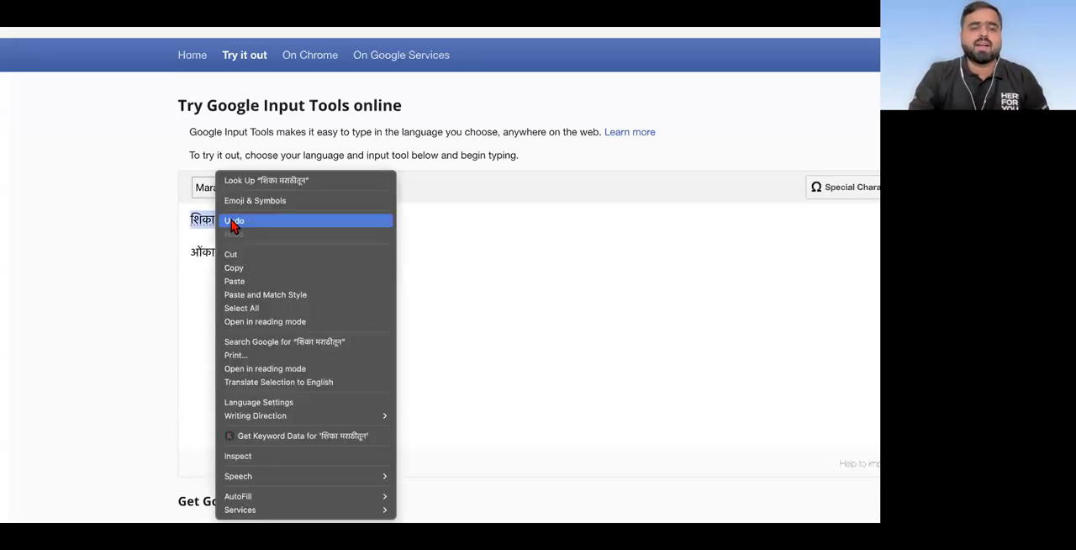
pyautogui.click(235, 271)
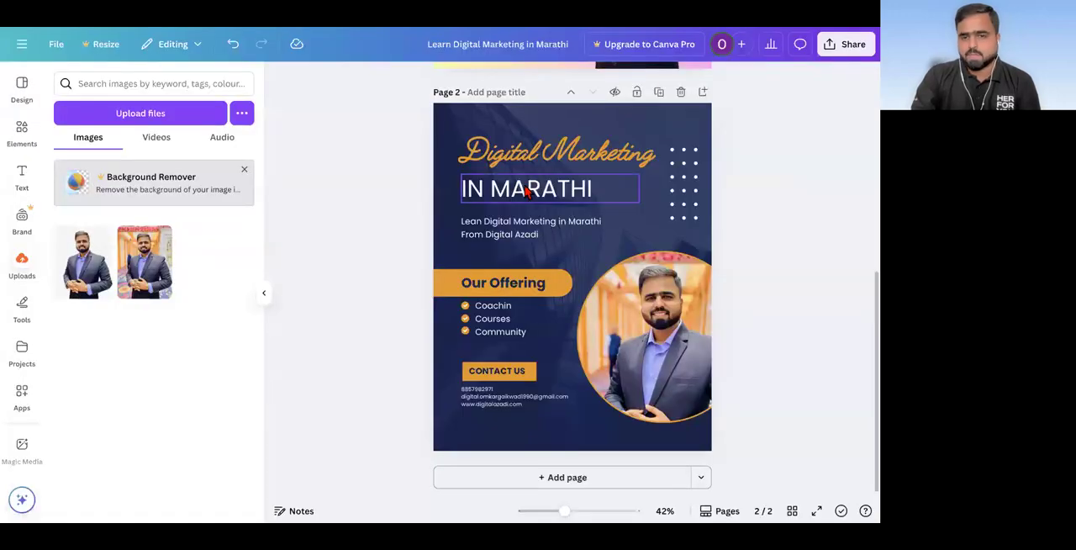
pyautogui.doubleClick(523, 184)
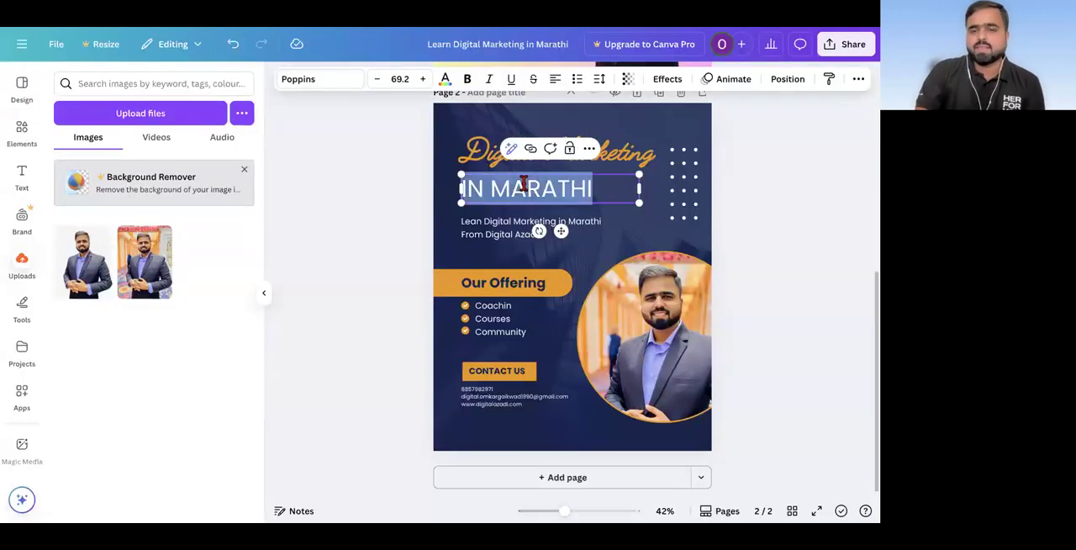
pyautogui.rightClick(523, 183)
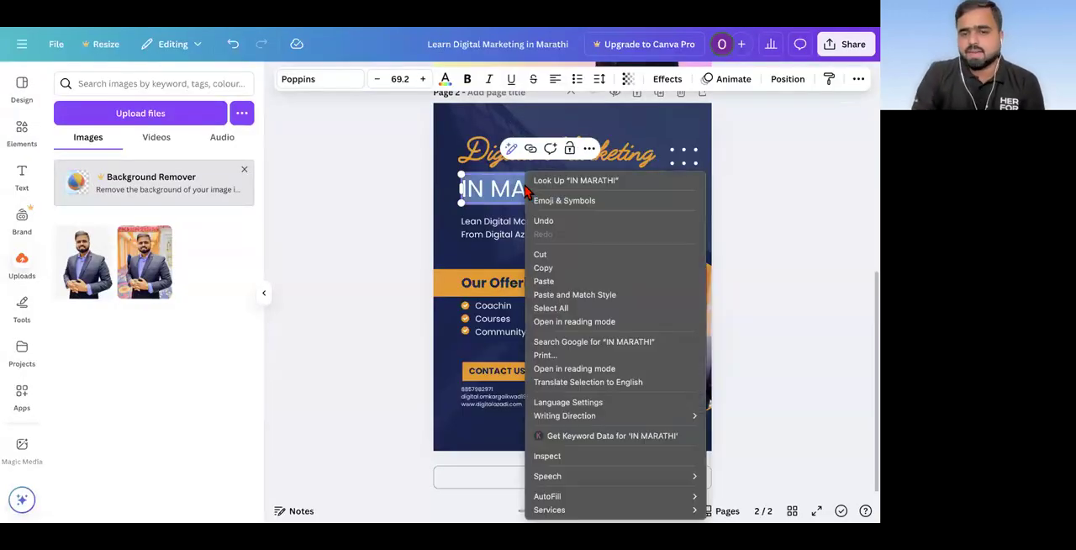
pyautogui.click(545, 282)
pyautogui.click(359, 281)
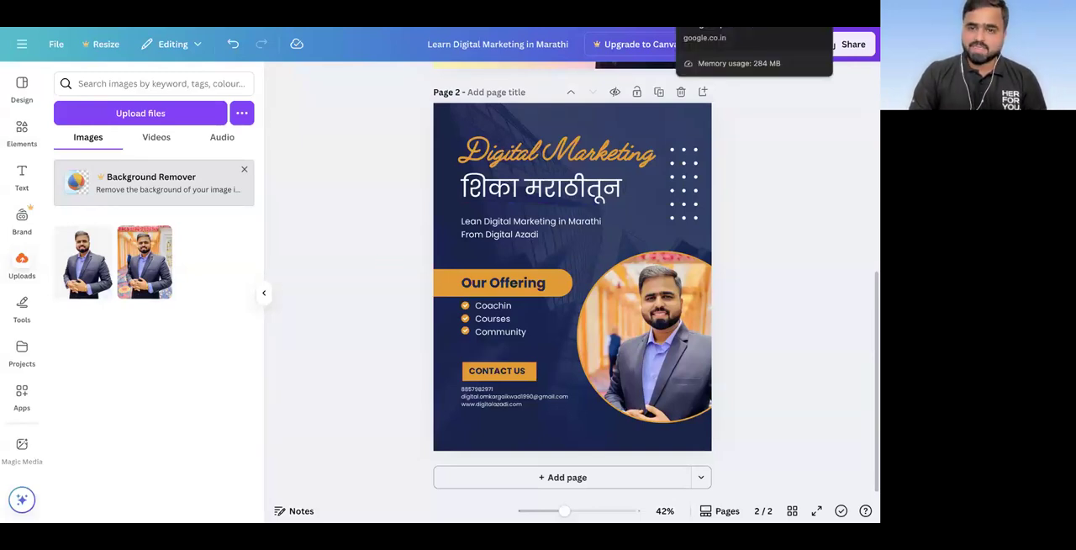
# Step: Back in Google Input Tools, add a third line reading "आता डिजिटल मार्केटिंग शिकणे झाले एकदम सोप्पे."
pyautogui.click(723, 15)
pyautogui.click(312, 254)
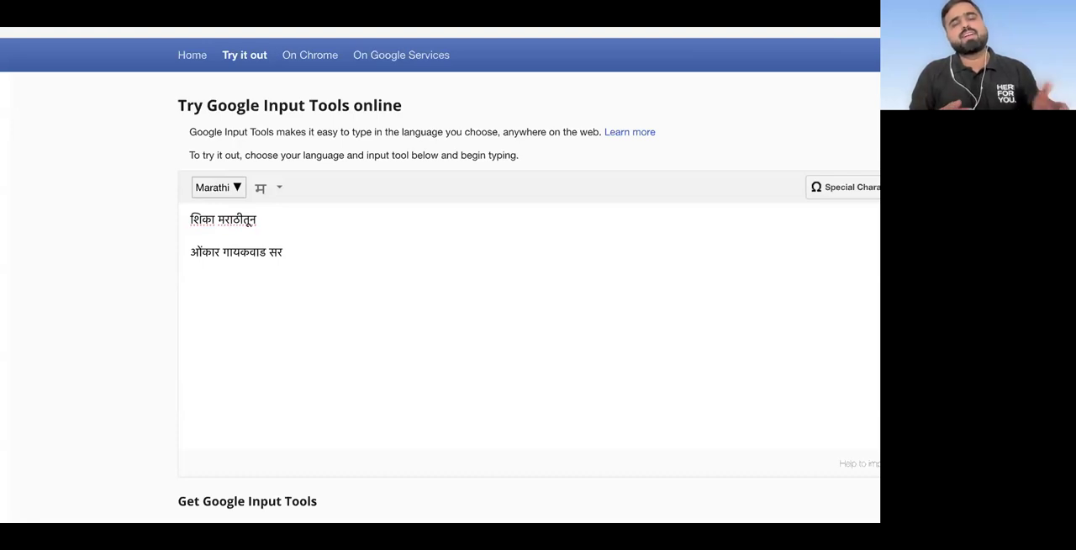
pyautogui.write('a')
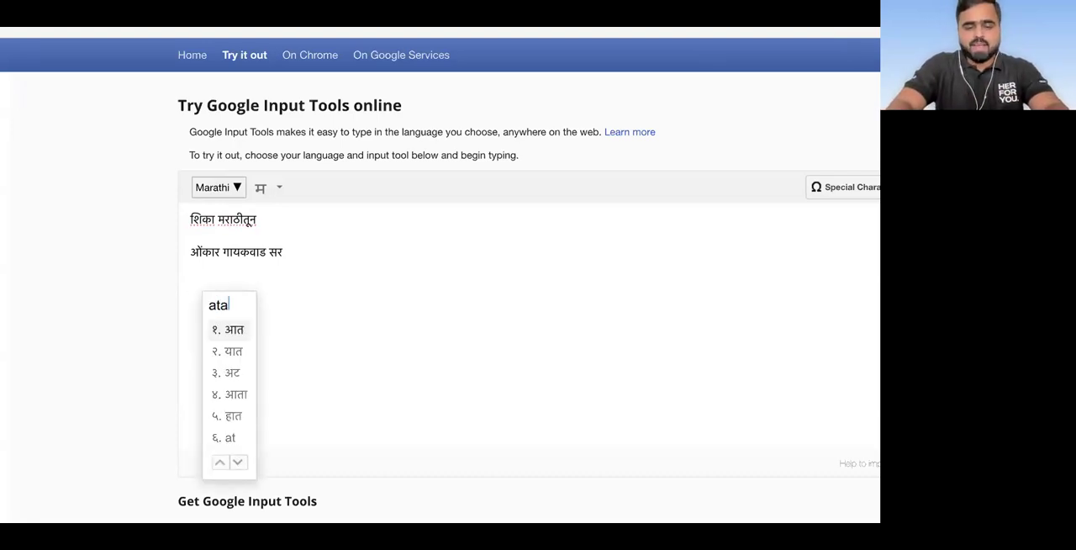
pyautogui.write('ata digital marketi')
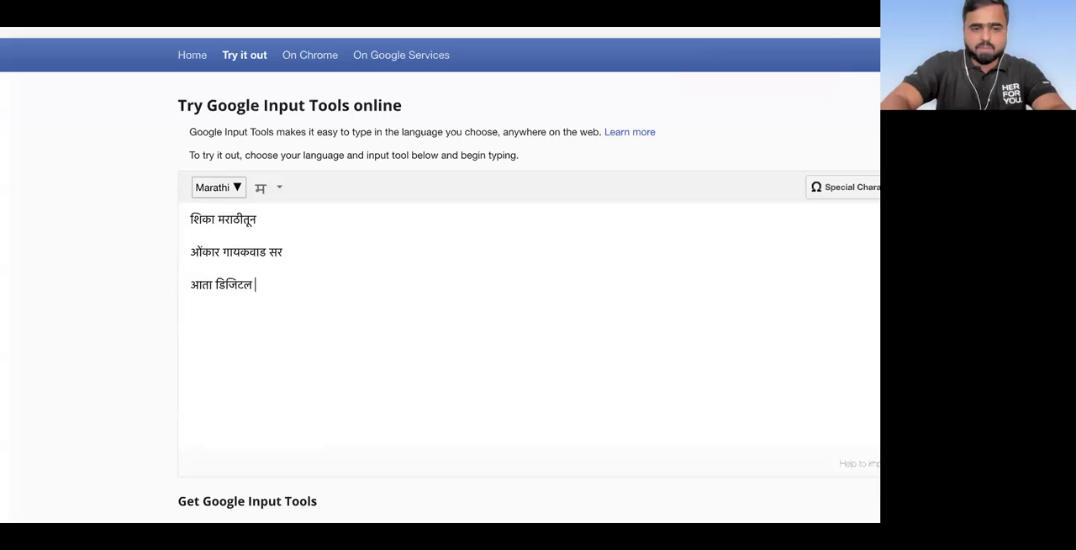
pyautogui.write('ng shikne z')
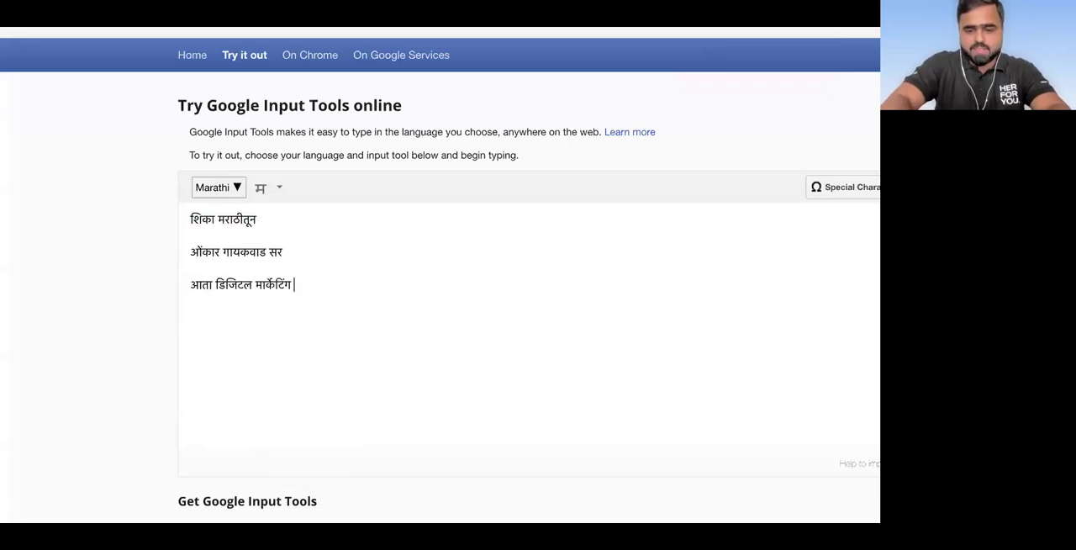
pyautogui.write('ale ekd')
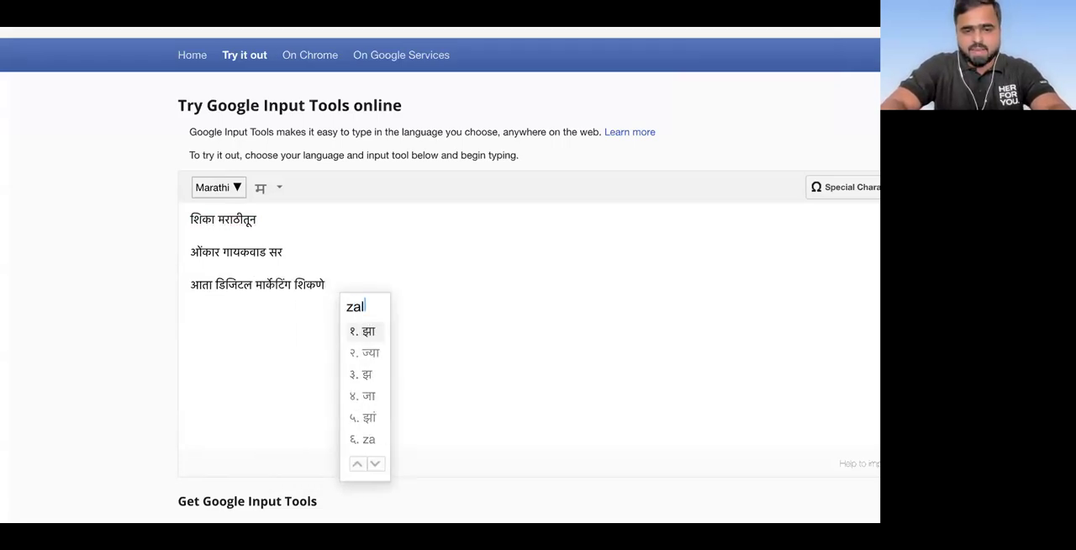
pyautogui.write('am soppe')
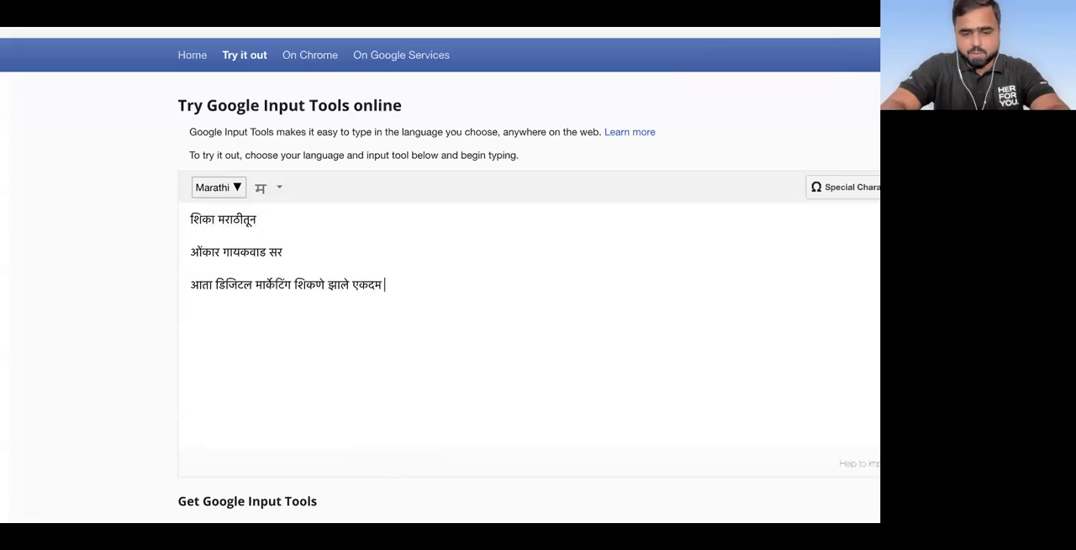
pyautogui.press('BackSpace')
pyautogui.write('.')
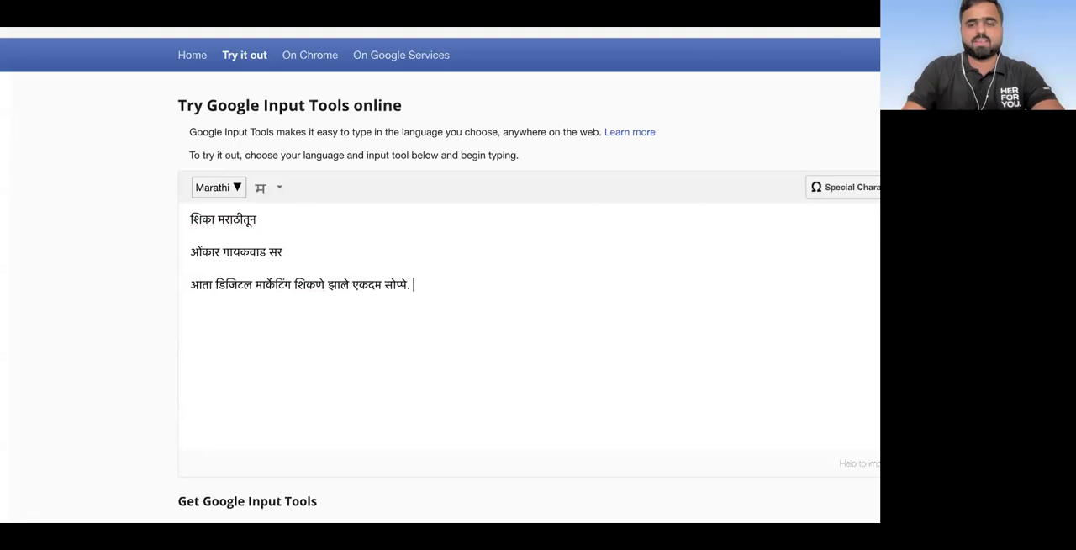
# Step: Copy the new Marathi sentence and use it to replace the "Lean Digital Marketing in Marathi From Digital Azadi" text on Canva page 2
pyautogui.moveTo(414, 284); pyautogui.dragTo(187, 291)
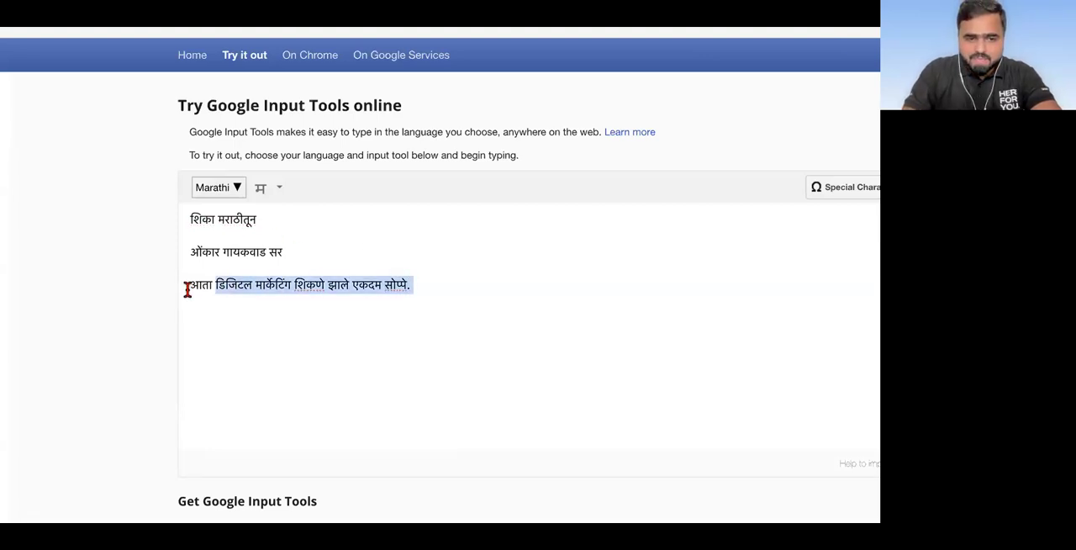
pyautogui.rightClick(238, 297)
pyautogui.click(263, 268)
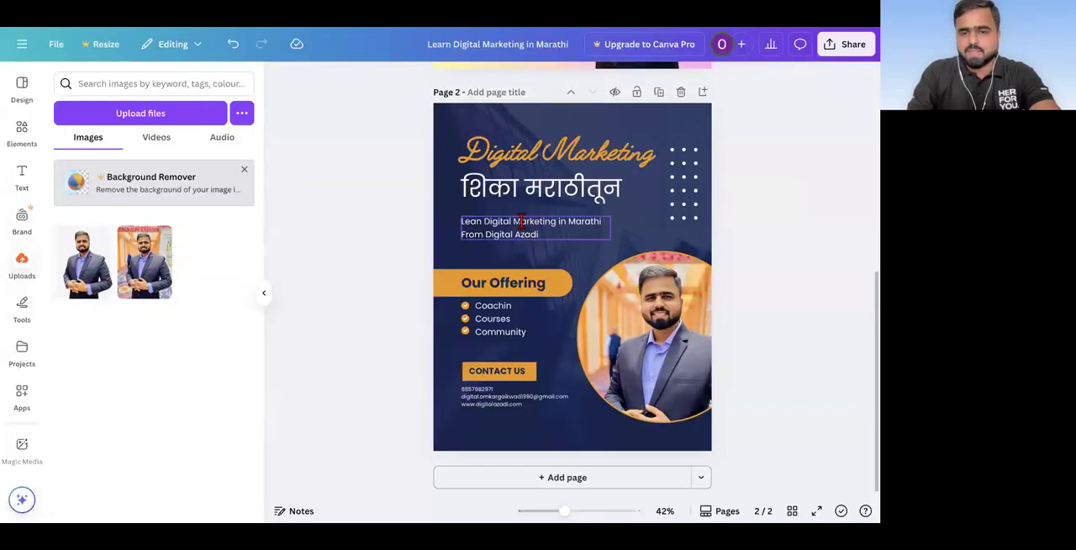
pyautogui.doubleClick(521, 221)
pyautogui.rightClick(521, 221)
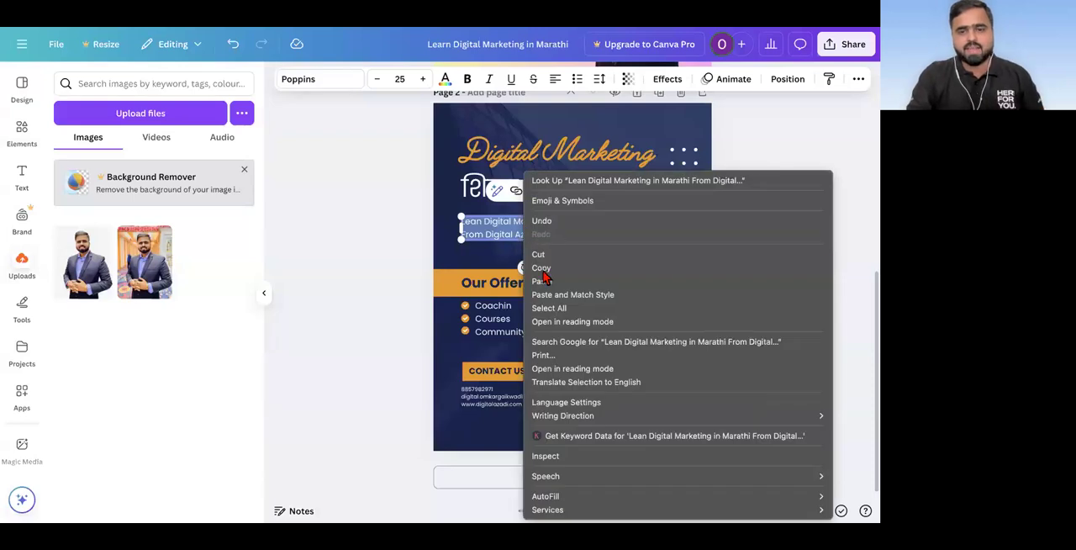
pyautogui.click(544, 279)
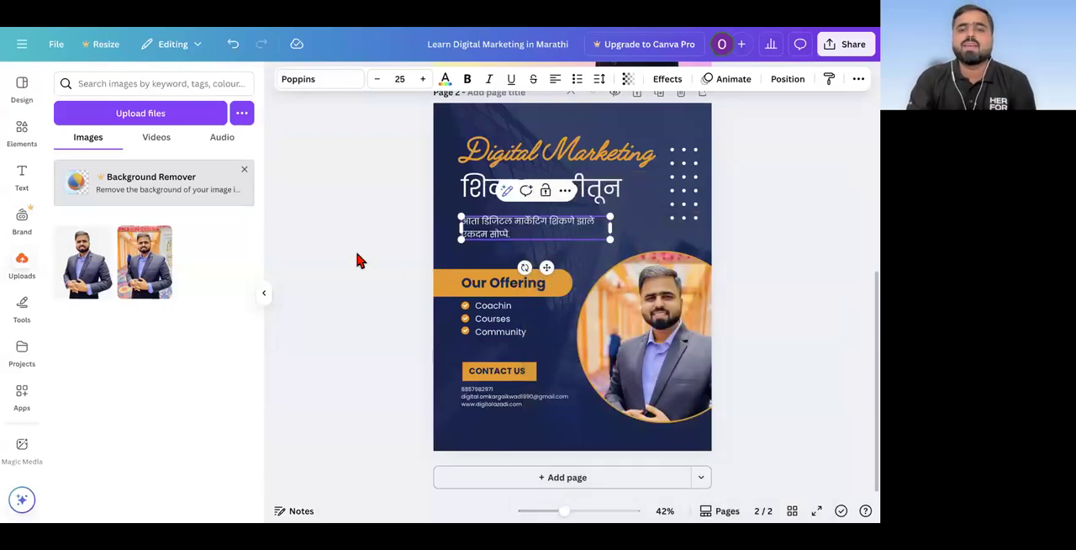
pyautogui.click(357, 261)
# Step: Duplicate the "शिका मराठीतून" heading and place the copy below the portrait on page 2, scaled down to font size 36.3
pyautogui.scroll(2, 545, 333)
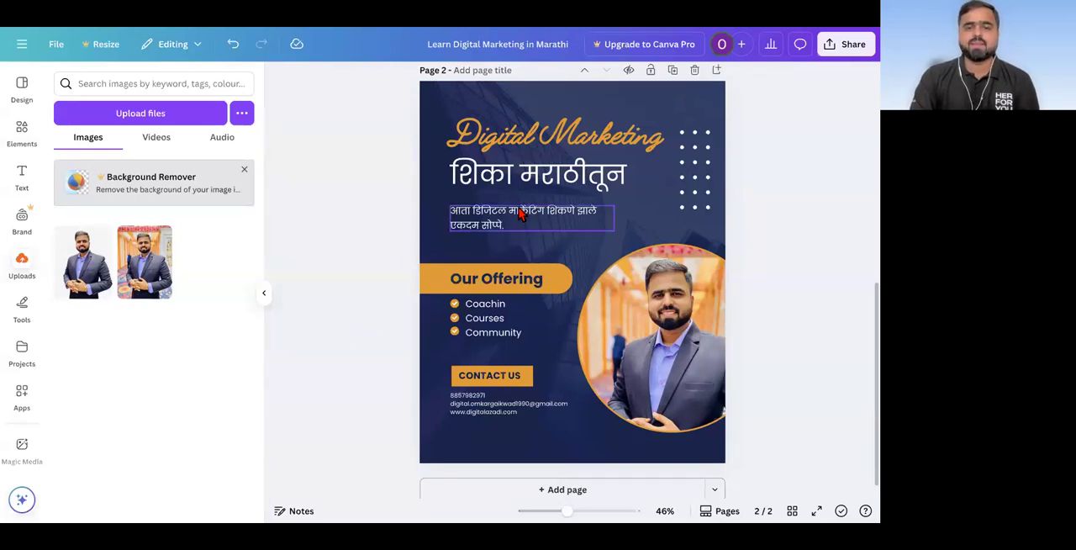
pyautogui.click(571, 173)
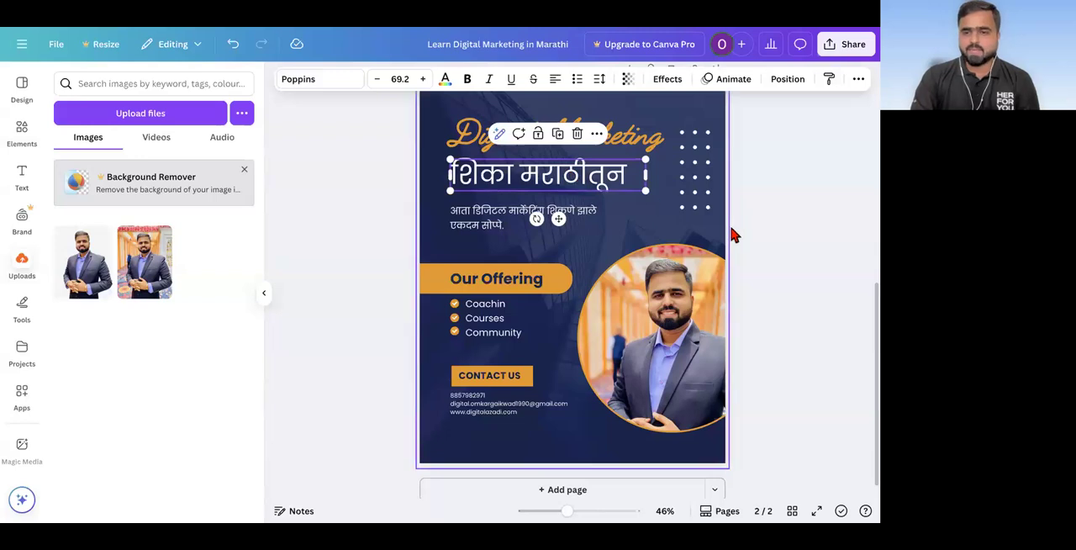
pyautogui.rightClick(589, 174)
pyautogui.click(622, 249)
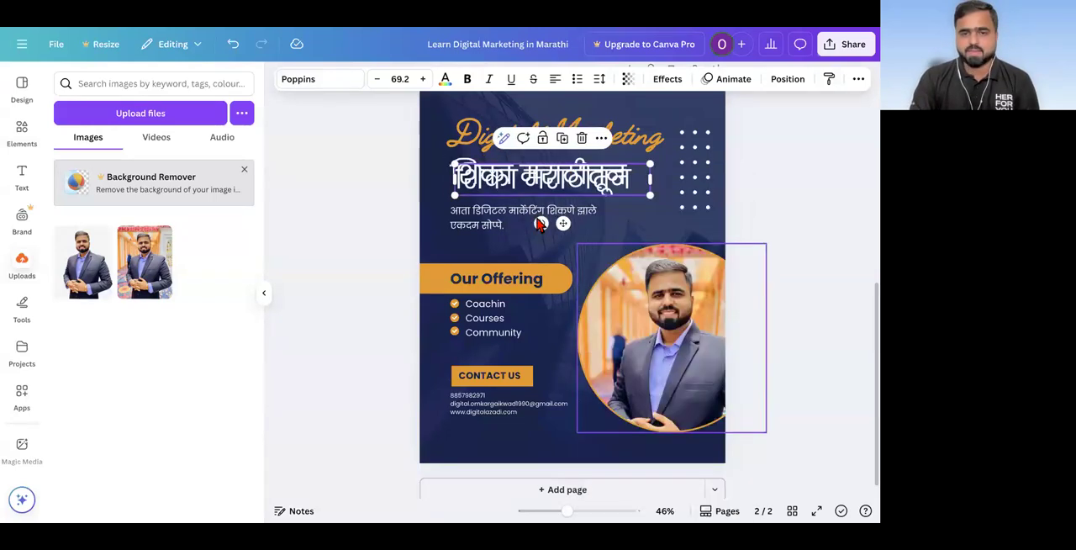
pyautogui.moveTo(520, 184); pyautogui.dragTo(650, 446)
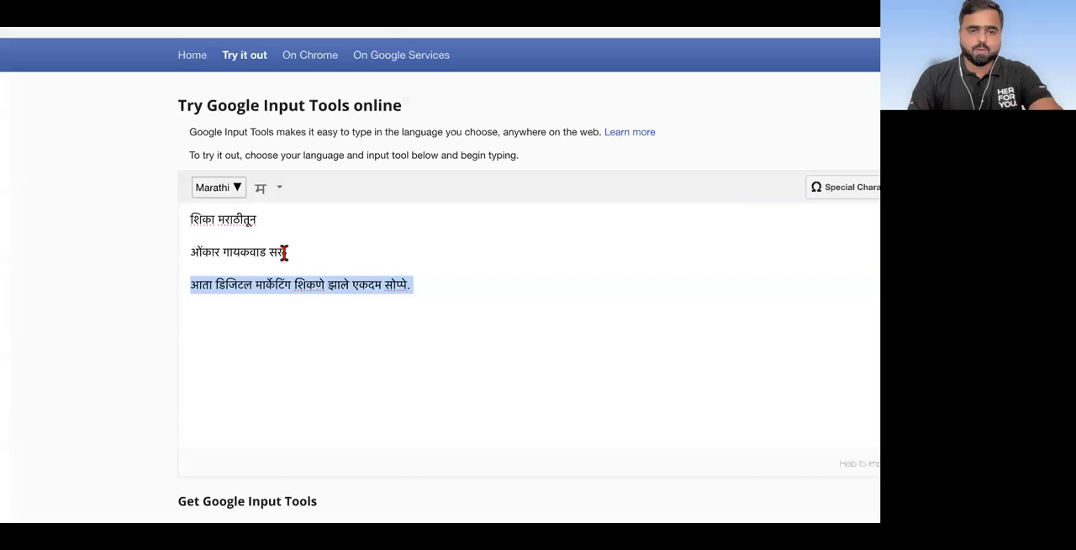
# Step: Copy the trainer's Marathi name line from Google Input Tools, replace the small text below the page 2 portrait in Canva, and set it to size 27.3
pyautogui.tripleClick(202, 252)
pyautogui.hotkey('ctrl', 'c')
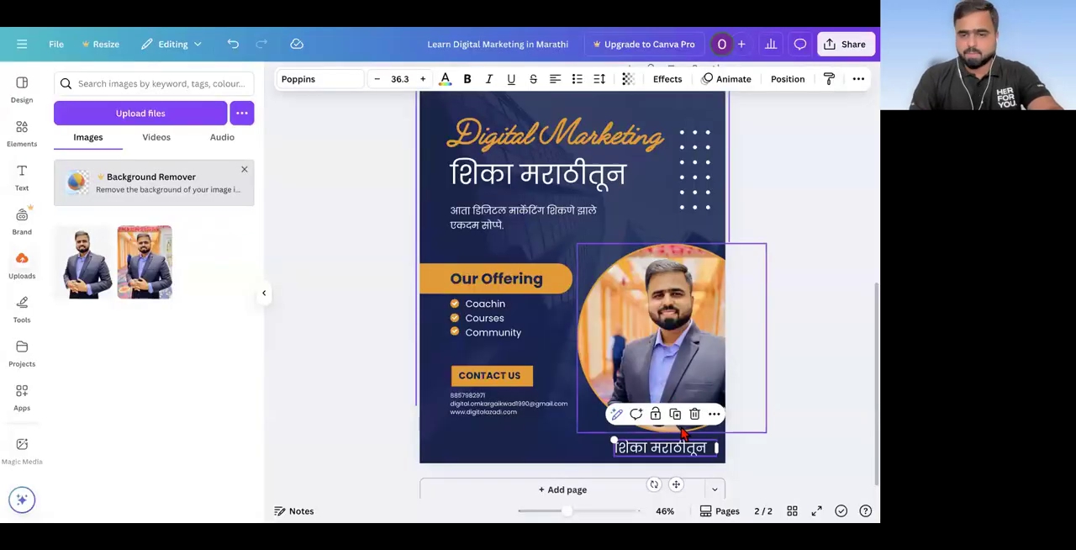
pyautogui.click(664, 450)
pyautogui.doubleClick(664, 450)
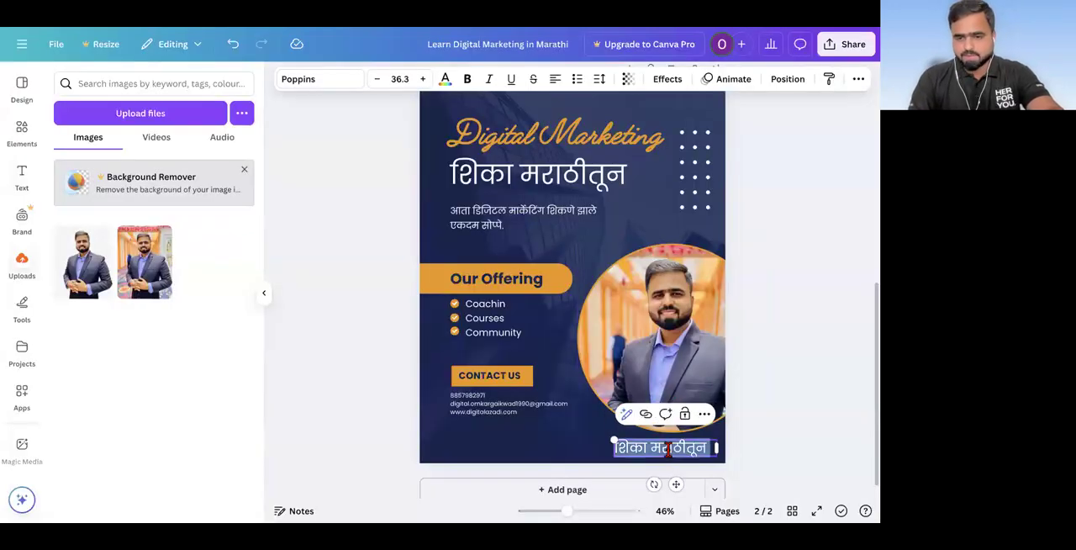
pyautogui.hotkey('ctrl', 'v')
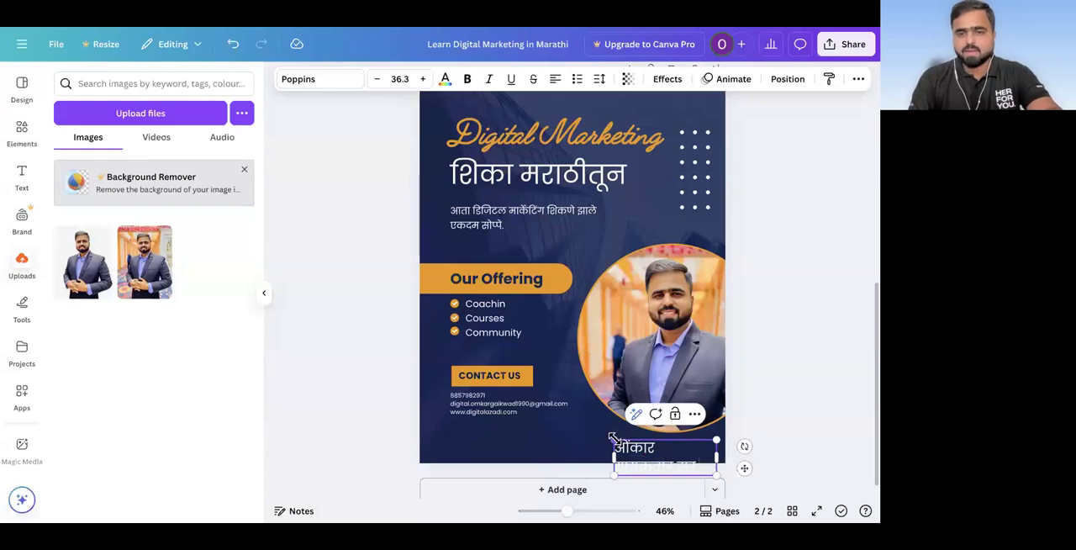
pyautogui.click(377, 79)
pyautogui.click(377, 79)
pyautogui.click(378, 79)
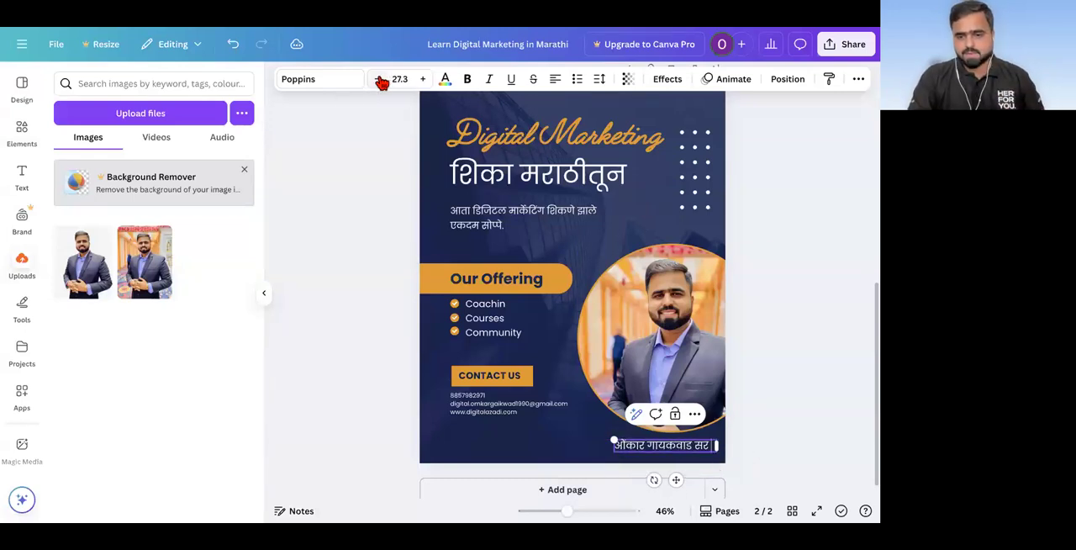
pyautogui.click(354, 281)
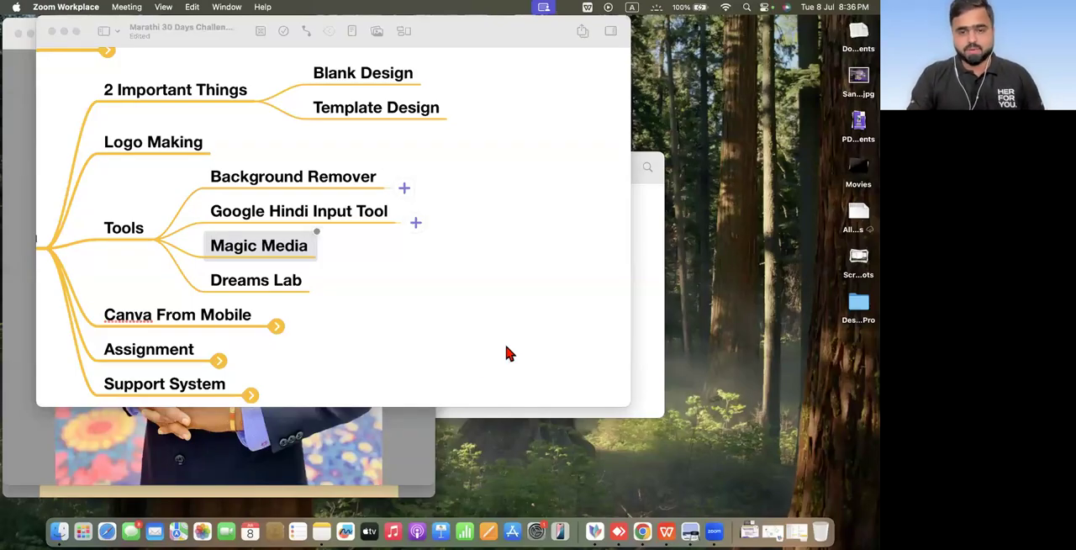
# Step: Switch from the mind map to the browser and return to the "Learn Digital Marketing in Marathi" Canva design
pyautogui.hotkey('ctrl', 'Right')
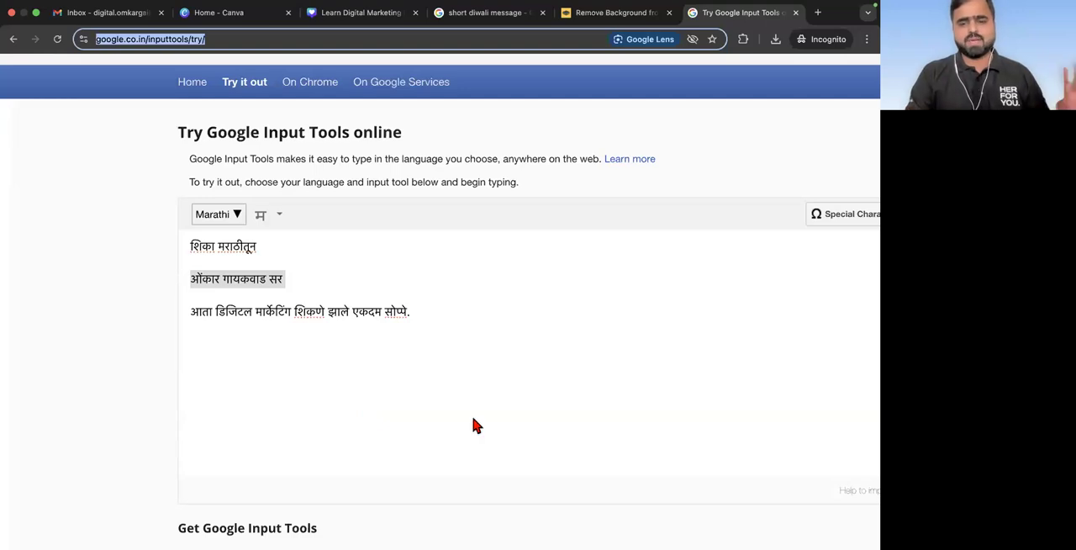
pyautogui.scroll(1, 370, 336)
pyautogui.scroll(-4, 404, 269)
pyautogui.click(448, 196)
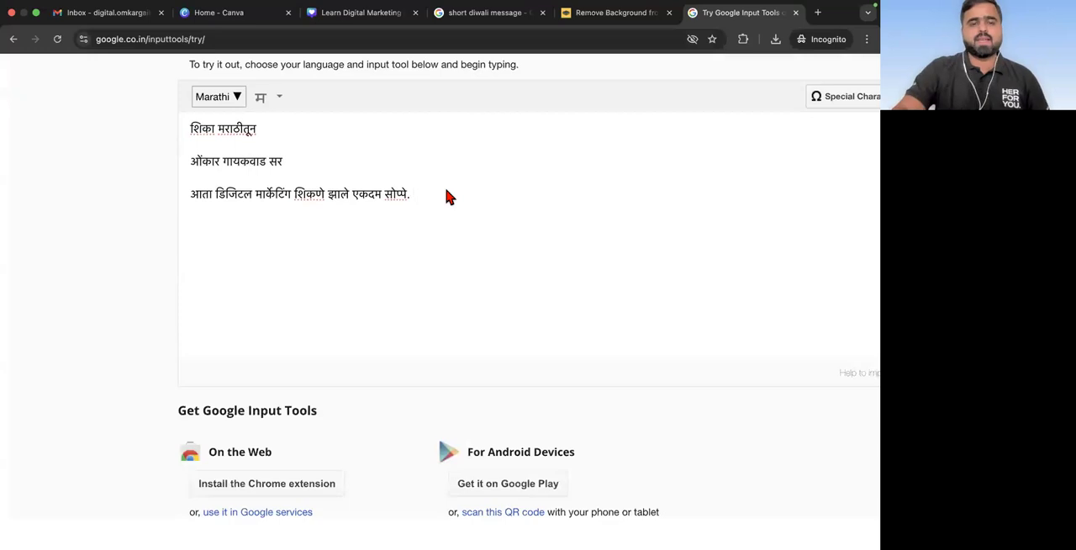
pyautogui.click(240, 13)
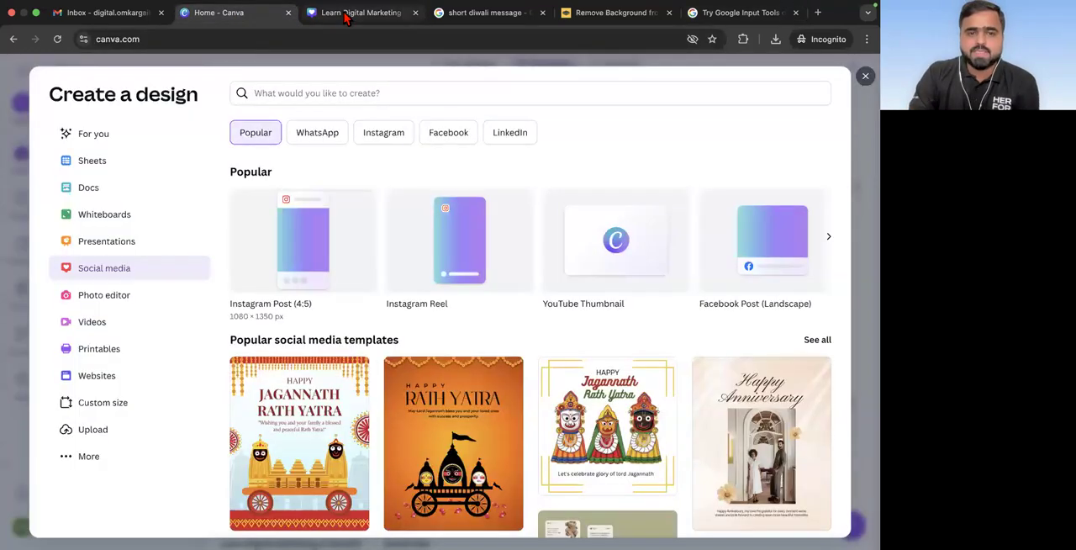
pyautogui.click(344, 15)
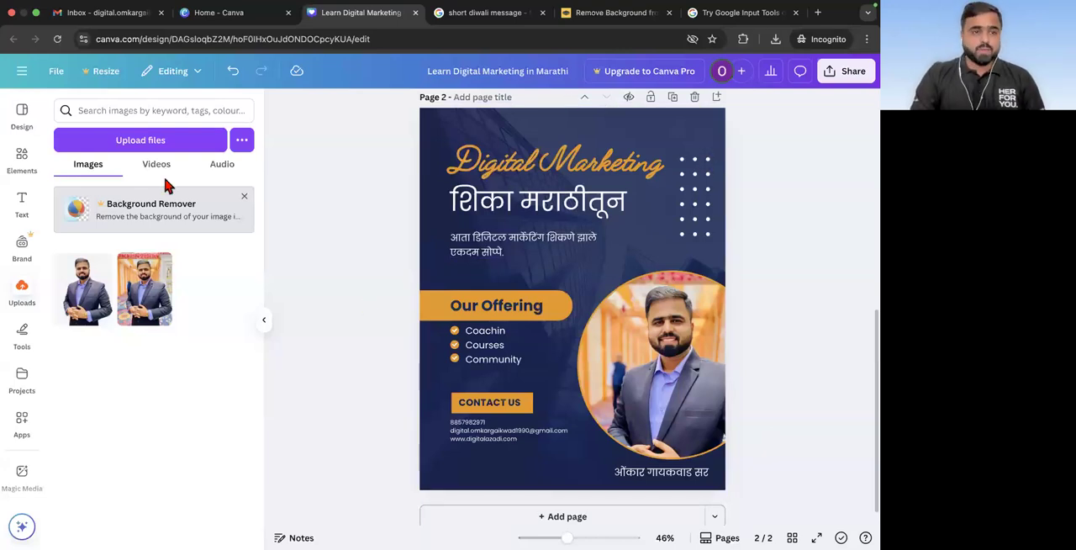
# Step: Add a blank page 3 after page 2 and open the Magic Media image generator
pyautogui.scroll(-2, 18, 353)
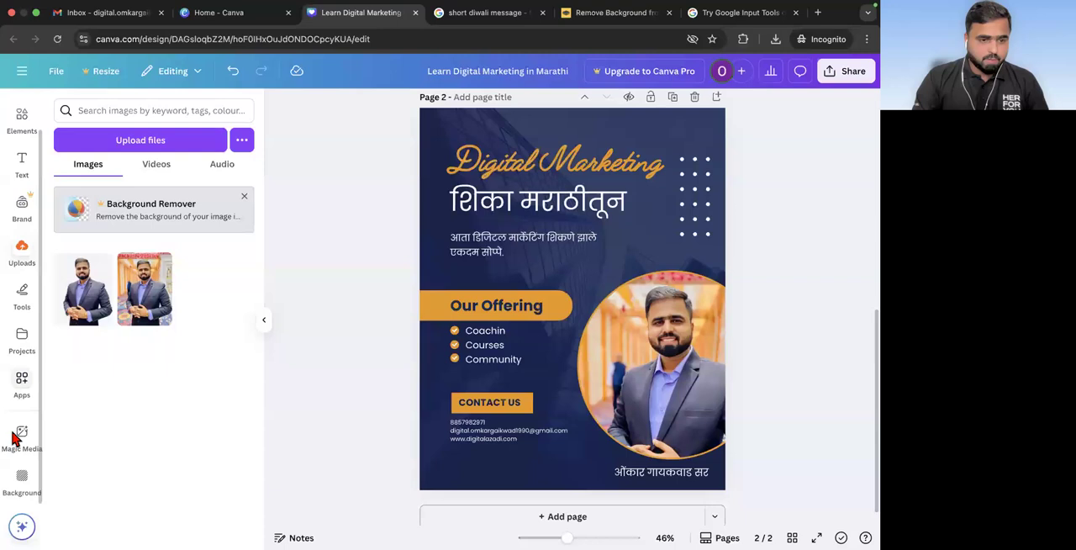
pyautogui.click(717, 97)
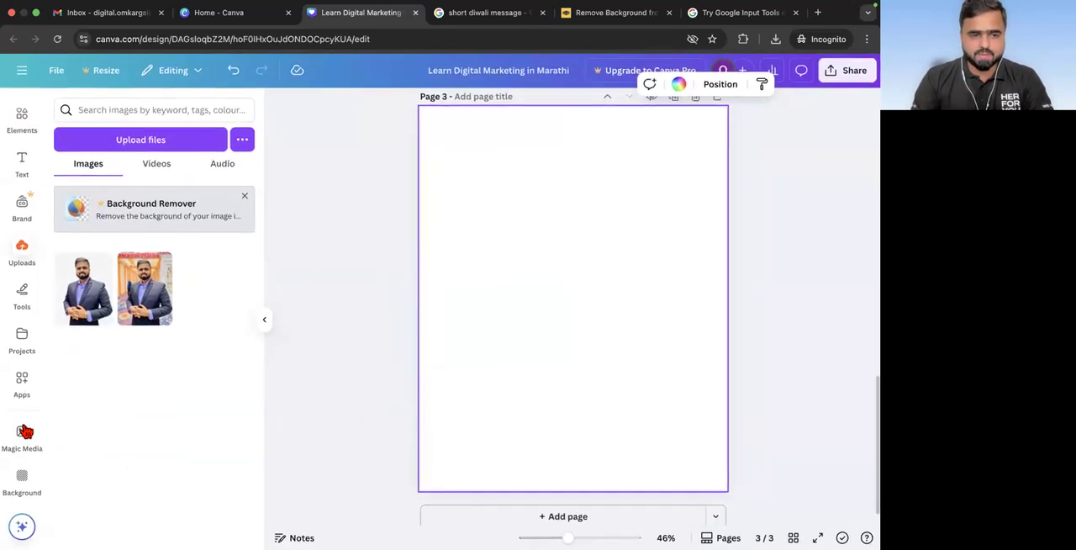
pyautogui.click(60, 419)
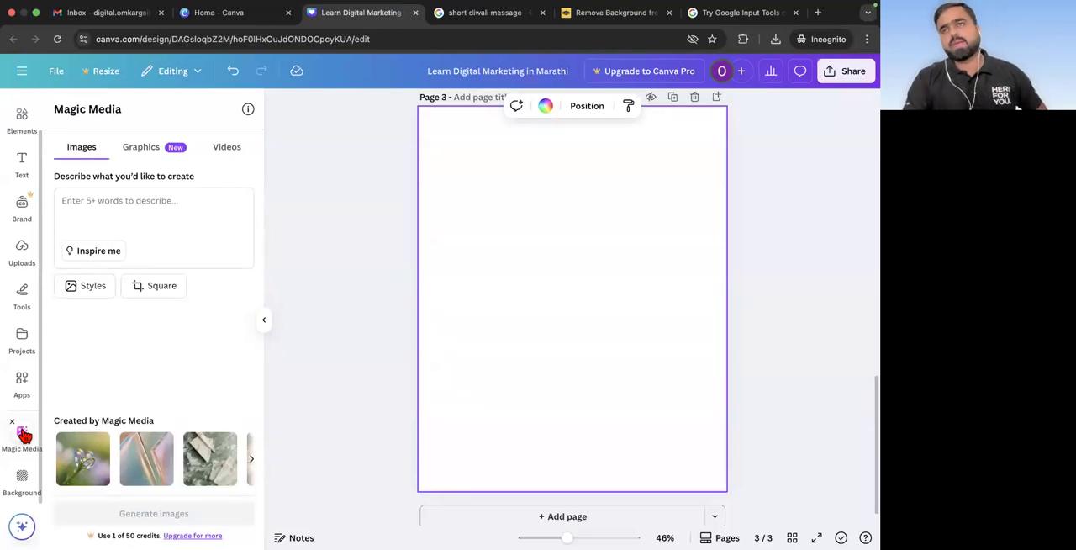
# Step: Enter the image description "monkey doing ganga arti at ganga ghat wearing white cloths" in Magic Media
pyautogui.click(89, 201)
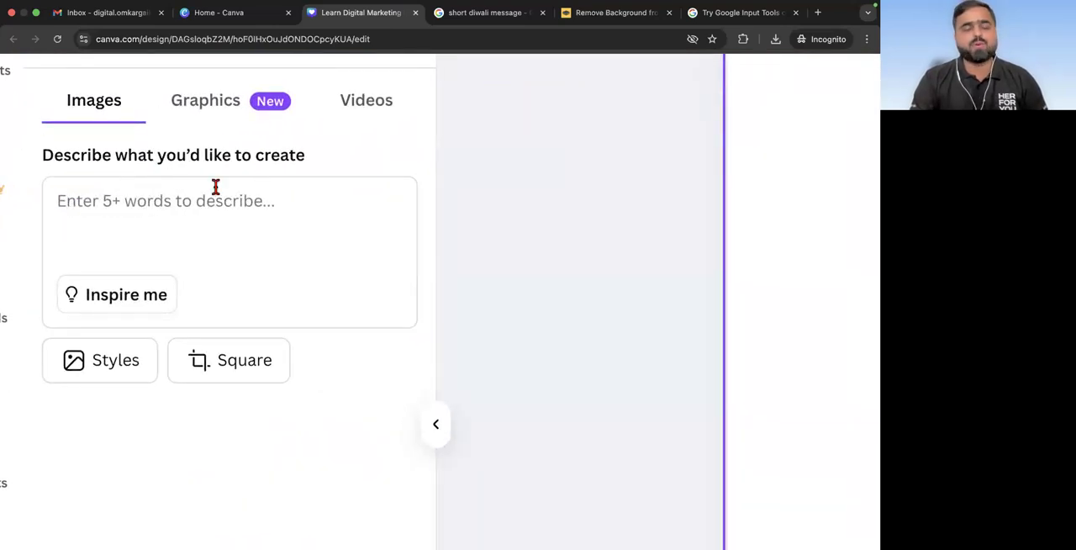
pyautogui.click(176, 199)
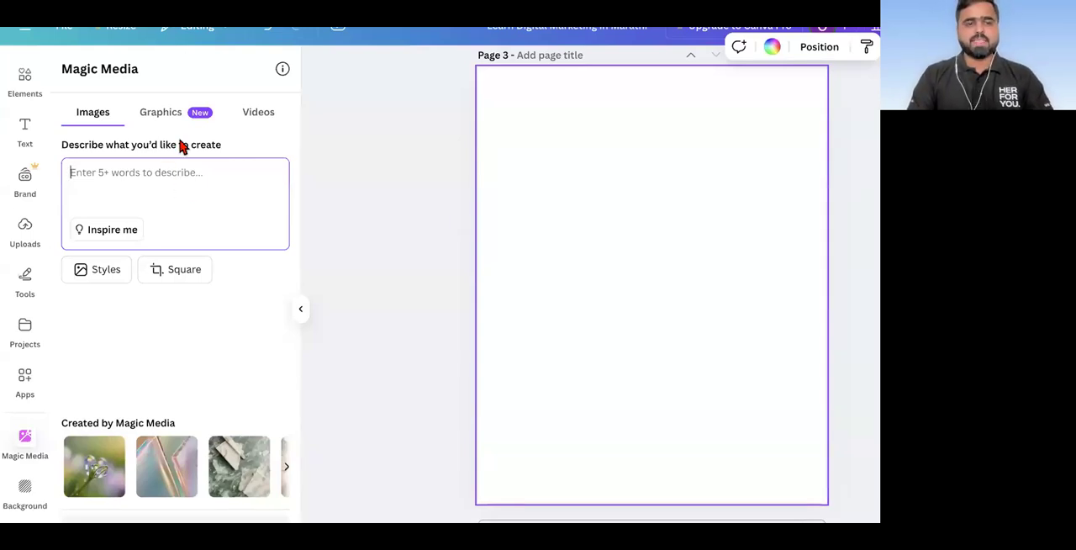
pyautogui.click(57, 72)
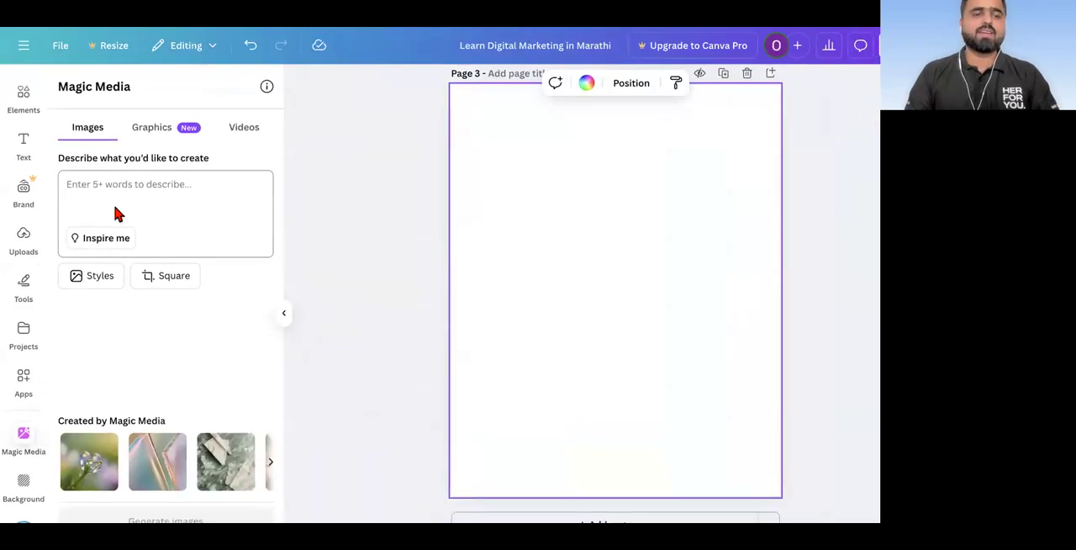
pyautogui.click(164, 282)
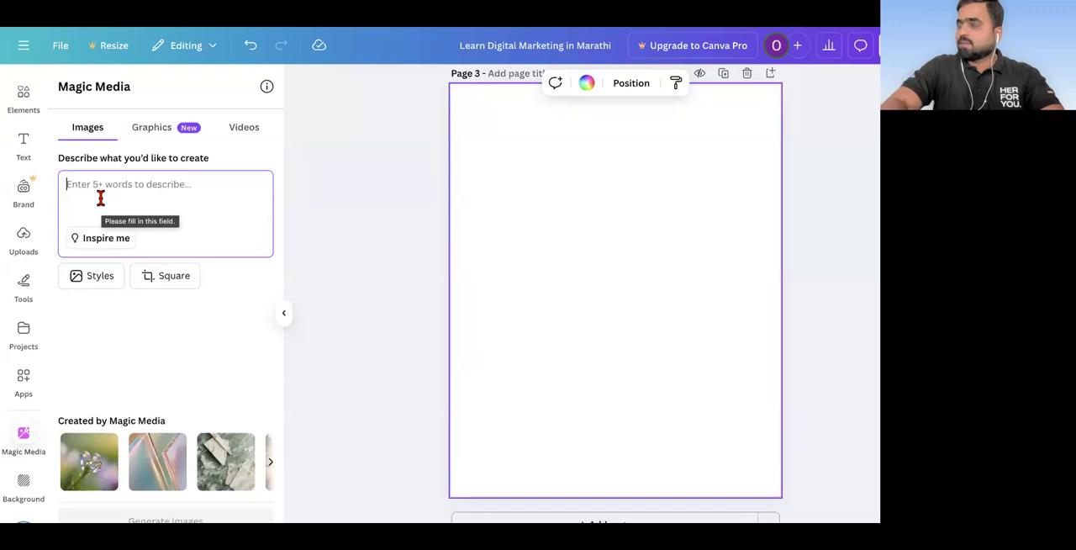
pyautogui.write('monkey doi')
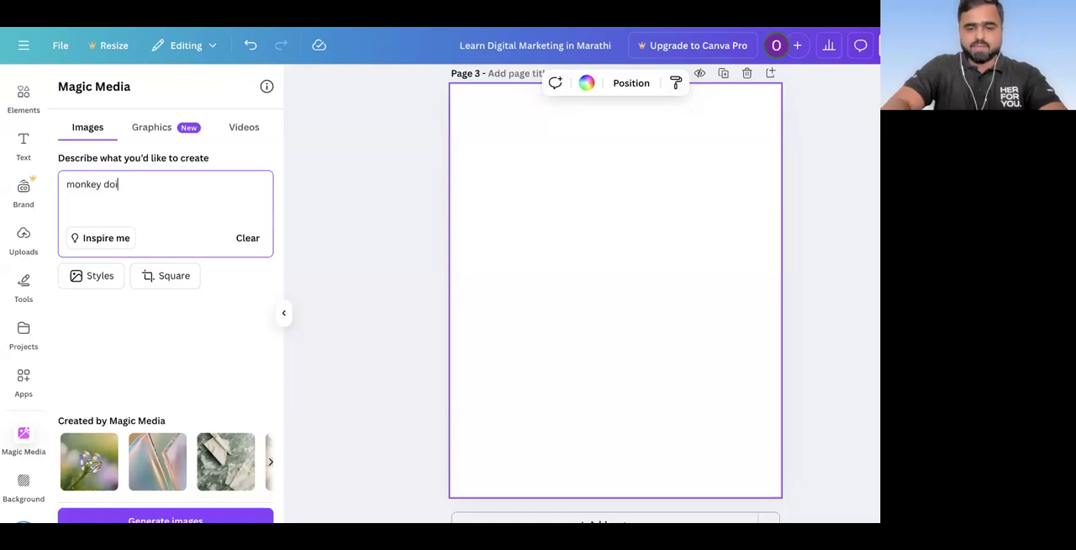
pyautogui.write('ng ganga arti at ganga')
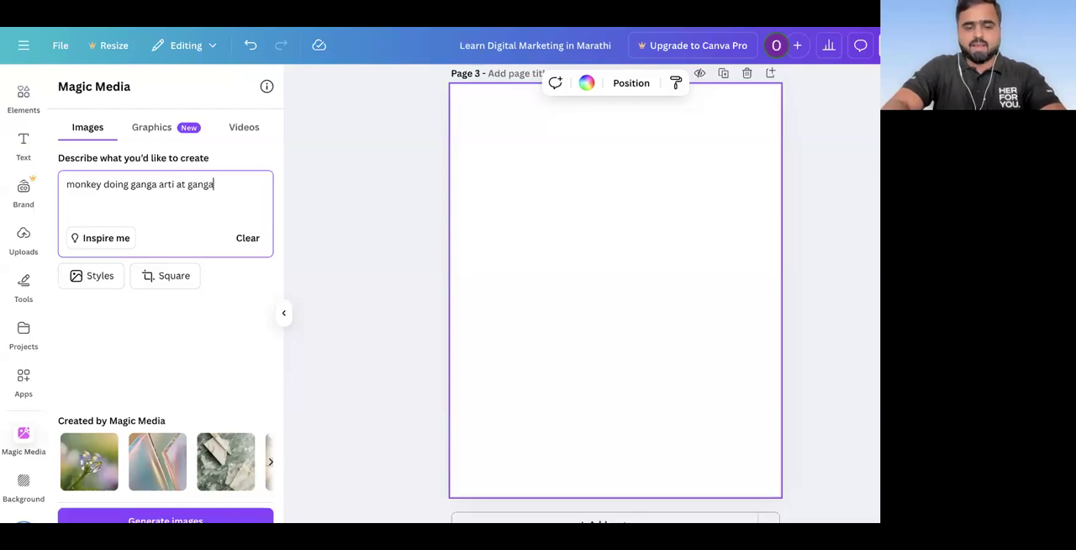
pyautogui.write(' ghat ')
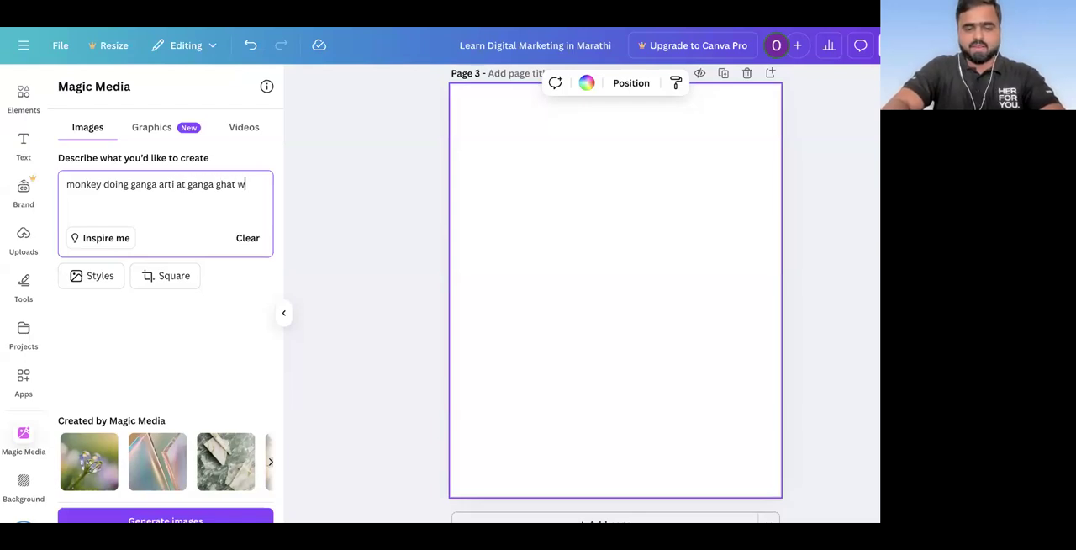
pyautogui.write('wearing white cloths')
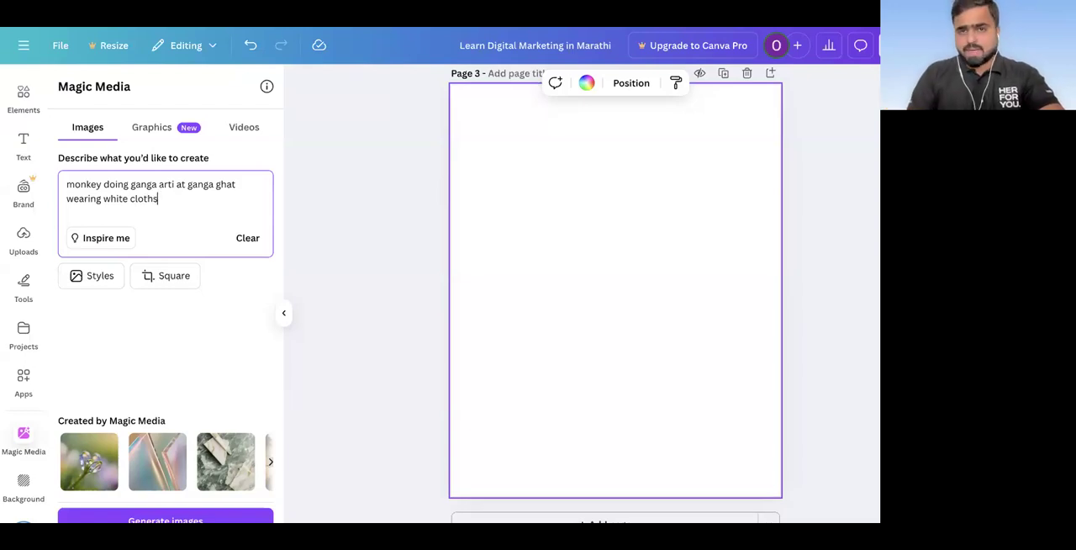
# Step: Add the word "real" at the start of the monkey prompt and generate the images
pyautogui.hotkey('ctrl', 'a')
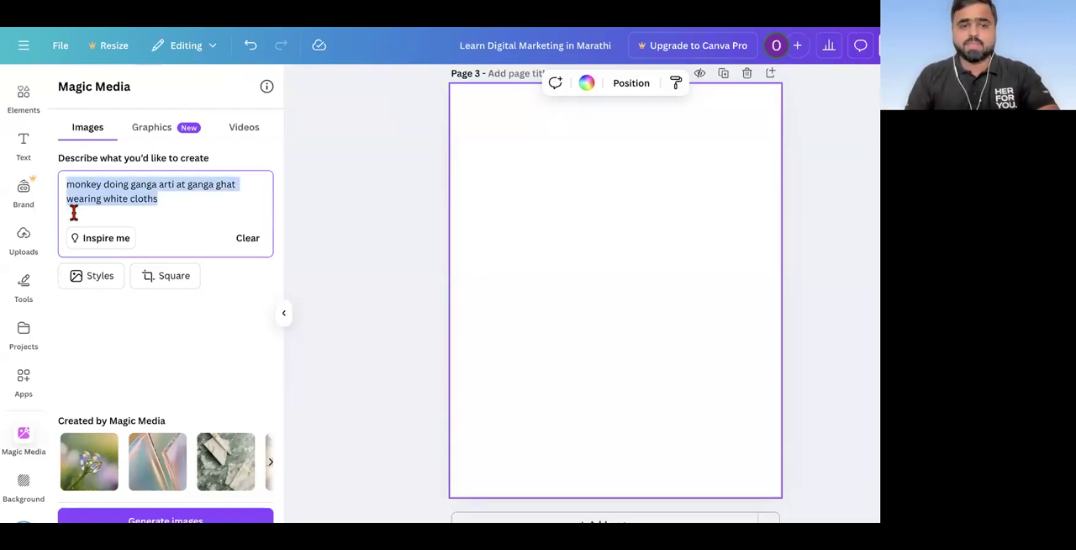
pyautogui.click(179, 215)
pyautogui.hotkey('ctrl', 'a')
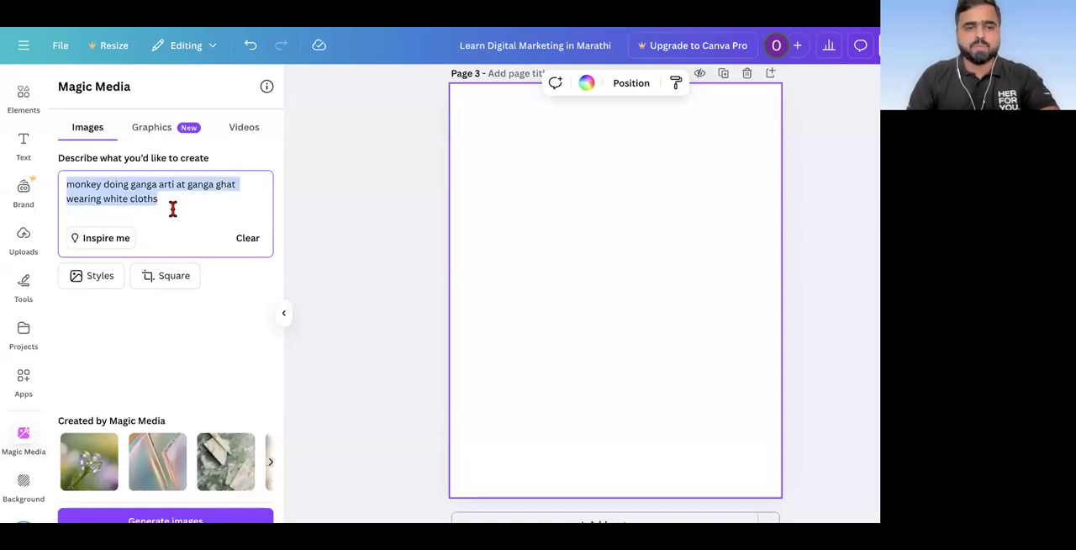
pyautogui.click(67, 185)
pyautogui.write('real')
pyautogui.hotkey('ctrl', 'a')
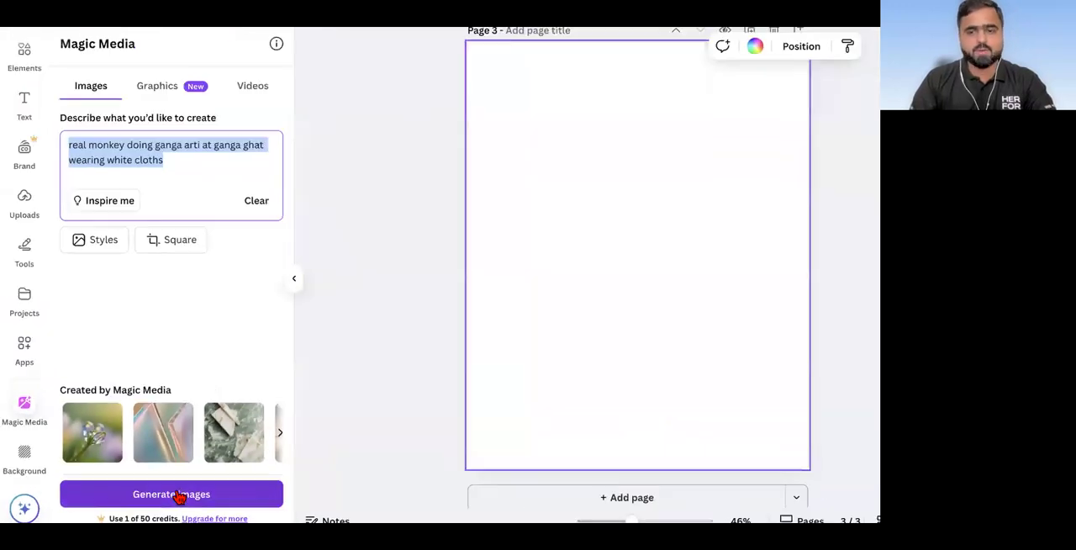
pyautogui.click(180, 496)
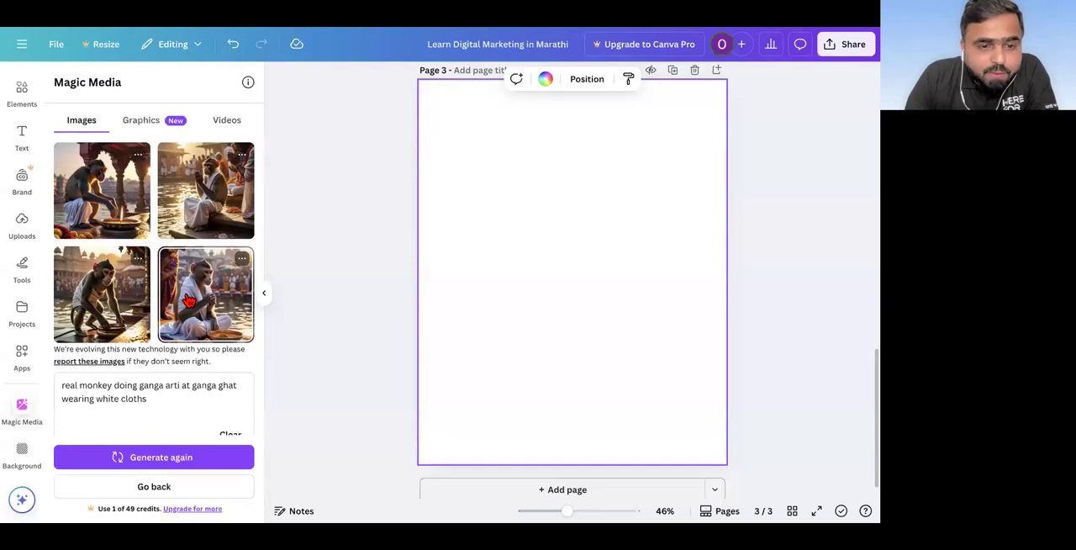
# Step: Place the generated image of the monkey seated beside a bowl on page 3, enlarge it to nearly page width, and align it to the page top
pyautogui.click(188, 301)
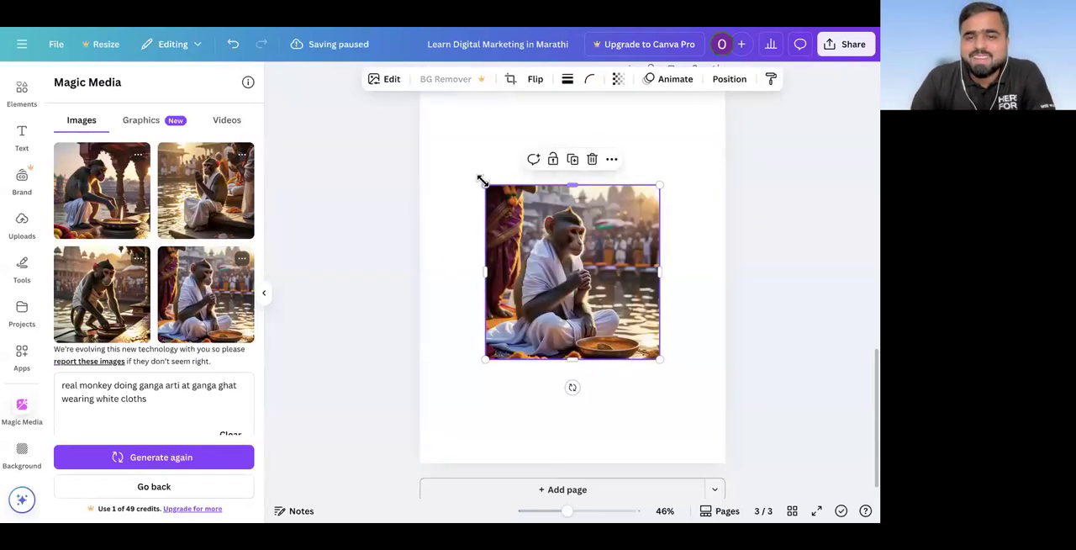
pyautogui.moveTo(483, 182); pyautogui.dragTo(427, 126)
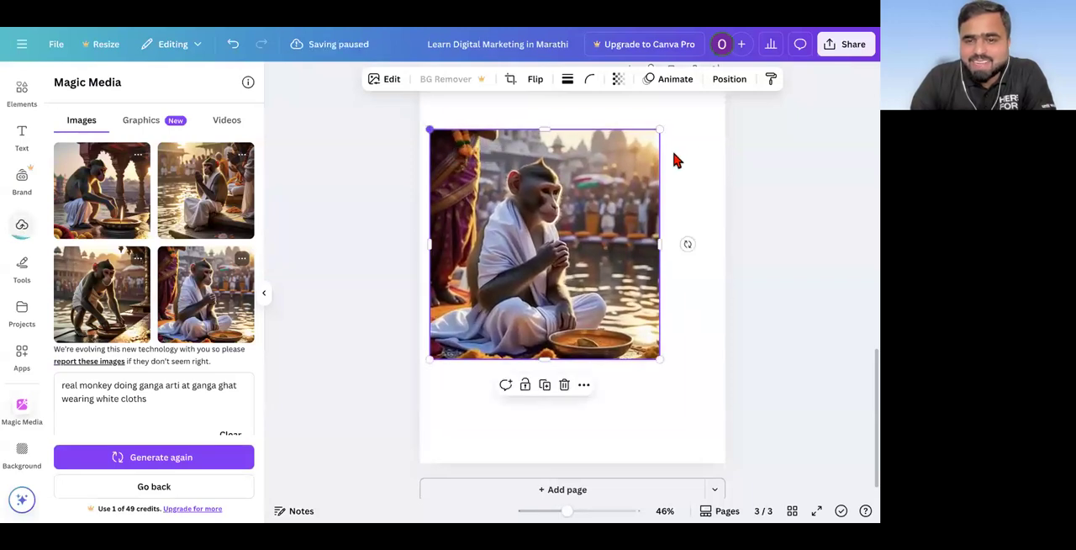
pyautogui.moveTo(661, 128); pyautogui.dragTo(747, 91)
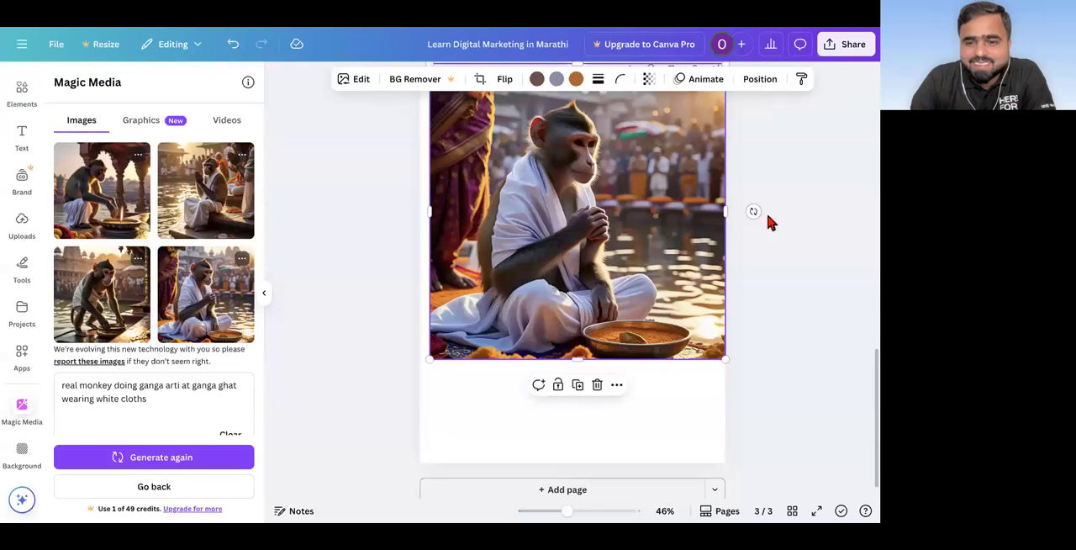
pyautogui.scroll(-1, 642, 377)
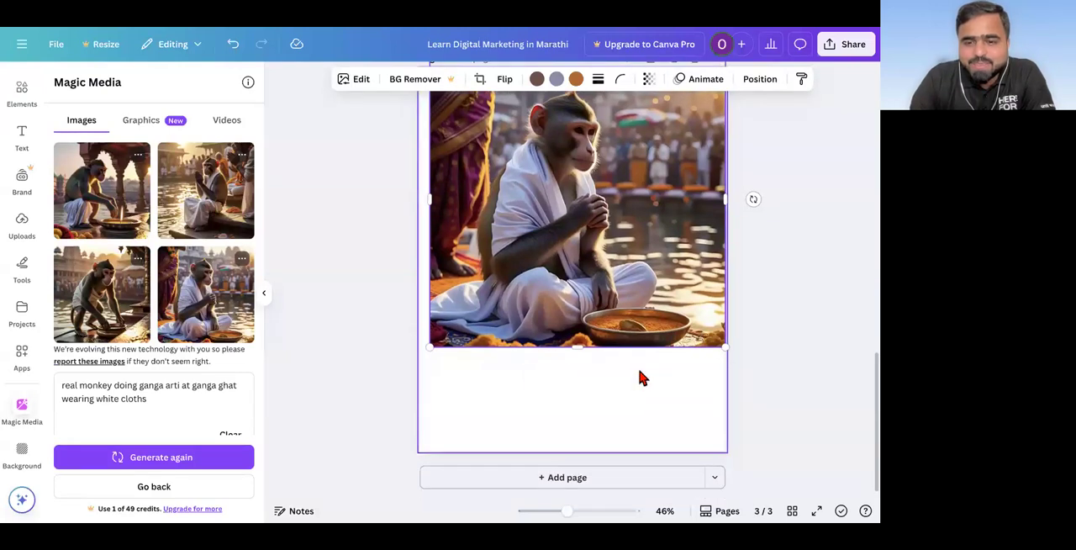
pyautogui.scroll(3, 642, 377)
pyautogui.scroll(-2, 645, 229)
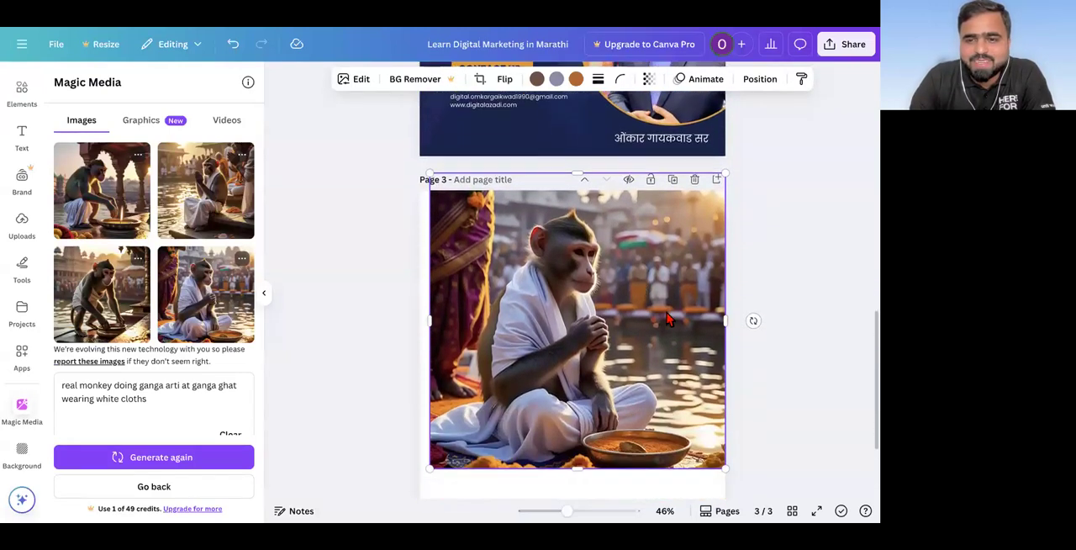
pyautogui.moveTo(645, 230); pyautogui.dragTo(645, 246)
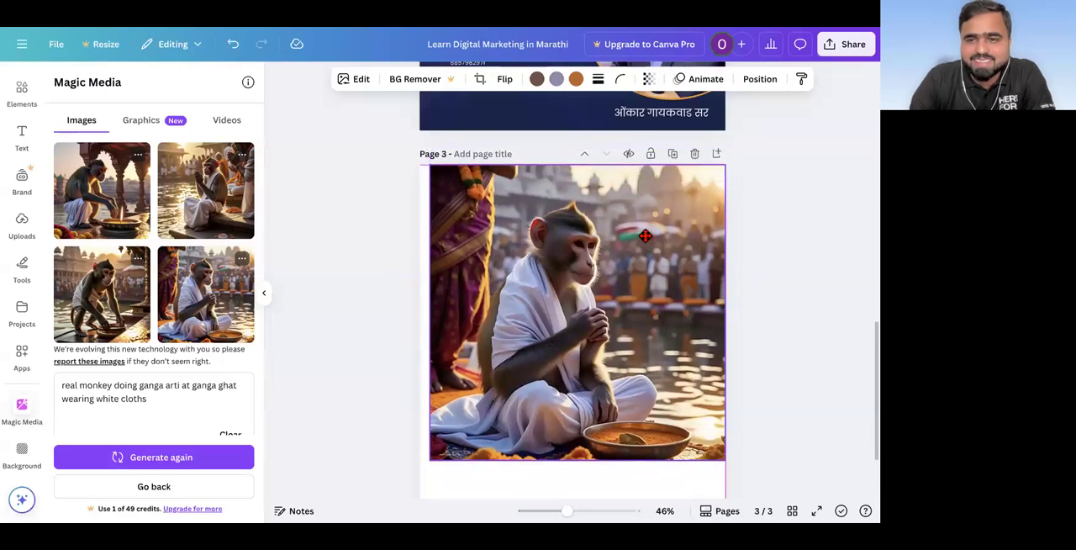
# Step: Add page 4, insert the generated image of the monkey praying on the steps, scale it to 1,080 × 1,080, and align it to the page top
pyautogui.click(716, 159)
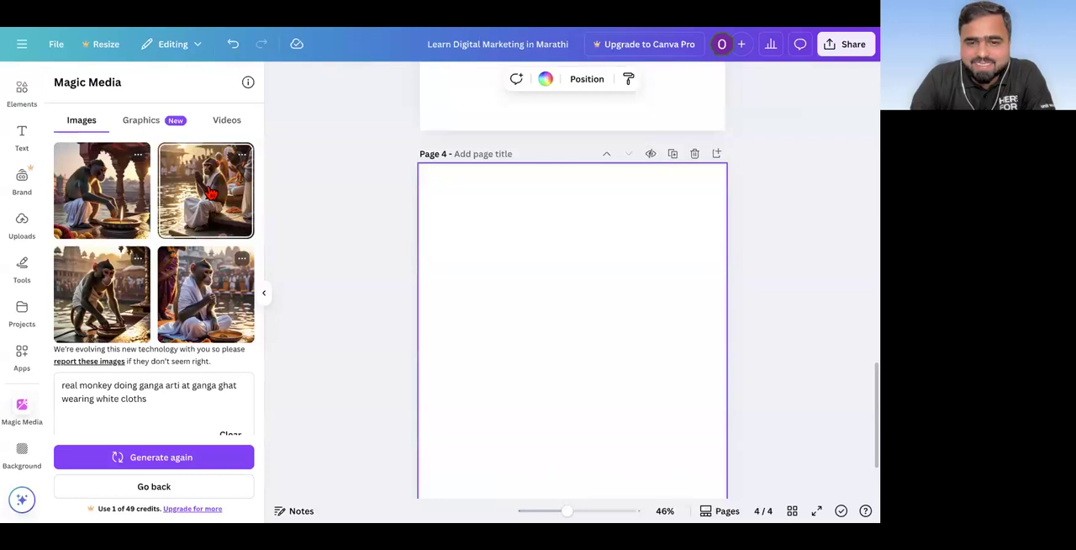
pyautogui.click(210, 193)
pyautogui.rightClick(559, 328)
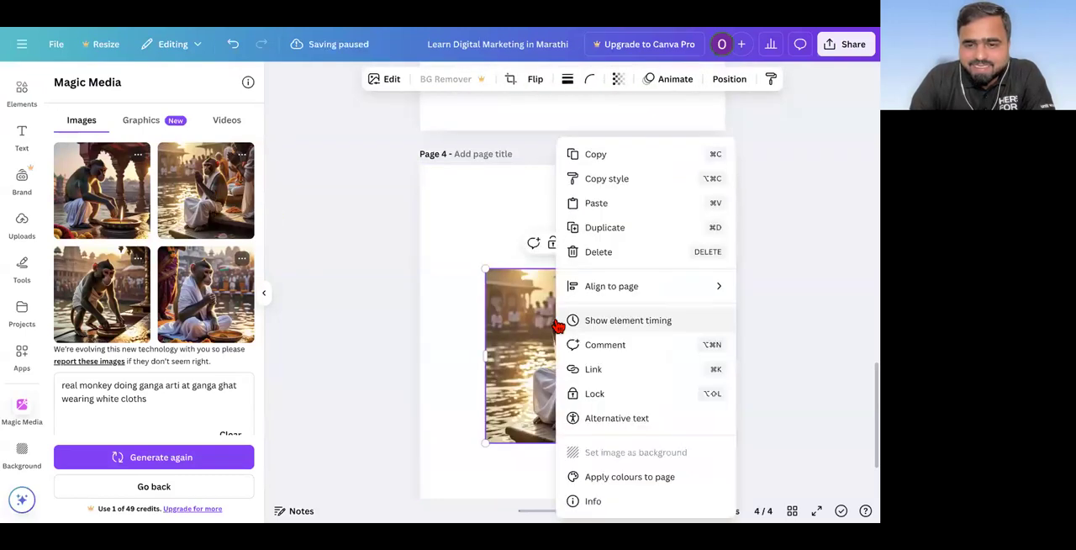
pyautogui.click(399, 305)
pyautogui.moveTo(483, 266); pyautogui.dragTo(420, 203)
pyautogui.moveTo(660, 203); pyautogui.dragTo(749, 171)
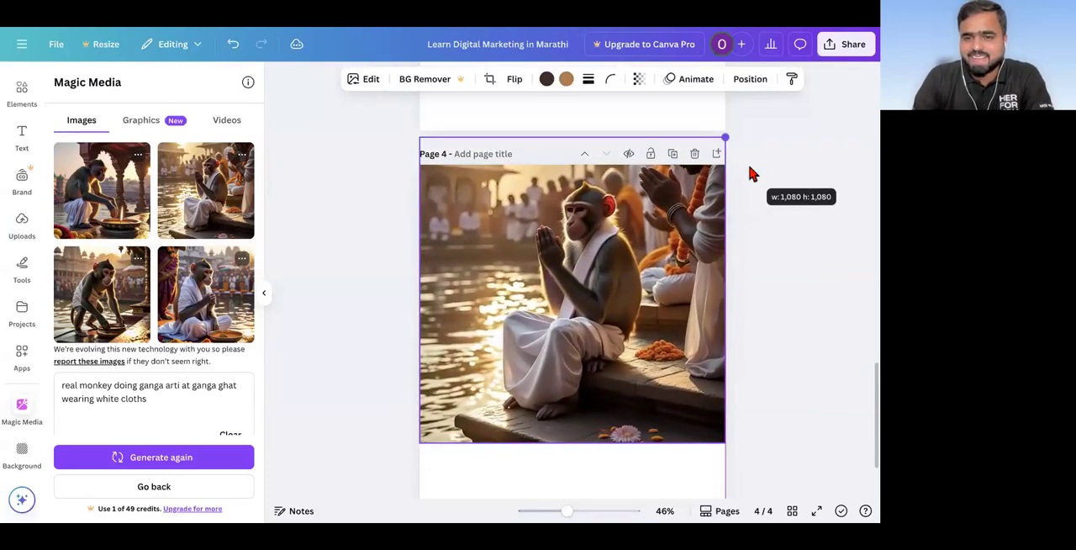
pyautogui.moveTo(666, 256); pyautogui.dragTo(661, 277)
pyautogui.scroll(-2, 661, 277)
pyautogui.scroll(1, 662, 276)
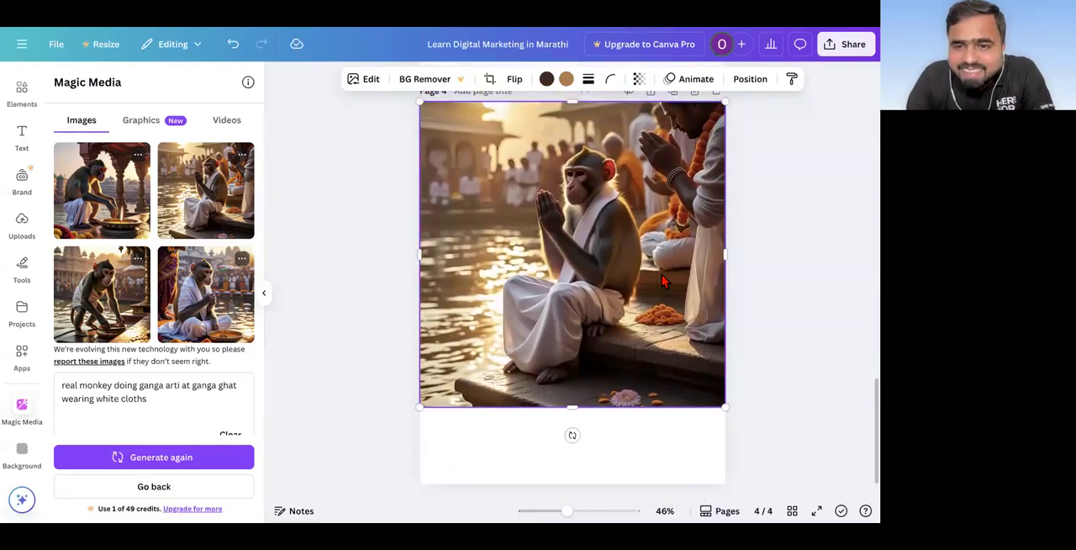
pyautogui.scroll(-1, 662, 274)
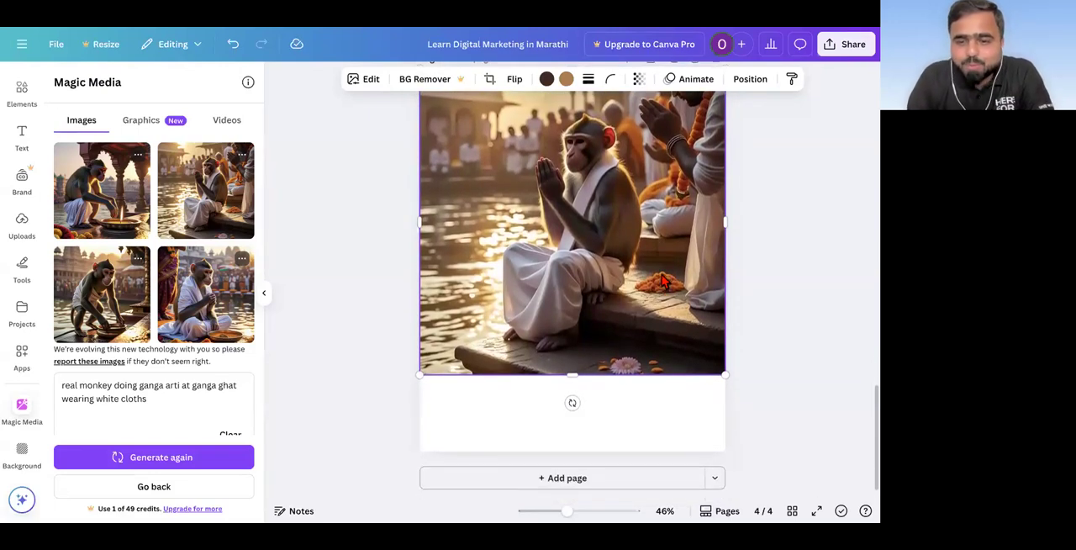
# Step: Add page 5, insert the generated image of the monkey beside the lit lamp, enlarge it to full page width, and align it to the page top
pyautogui.click(571, 481)
pyautogui.click(123, 220)
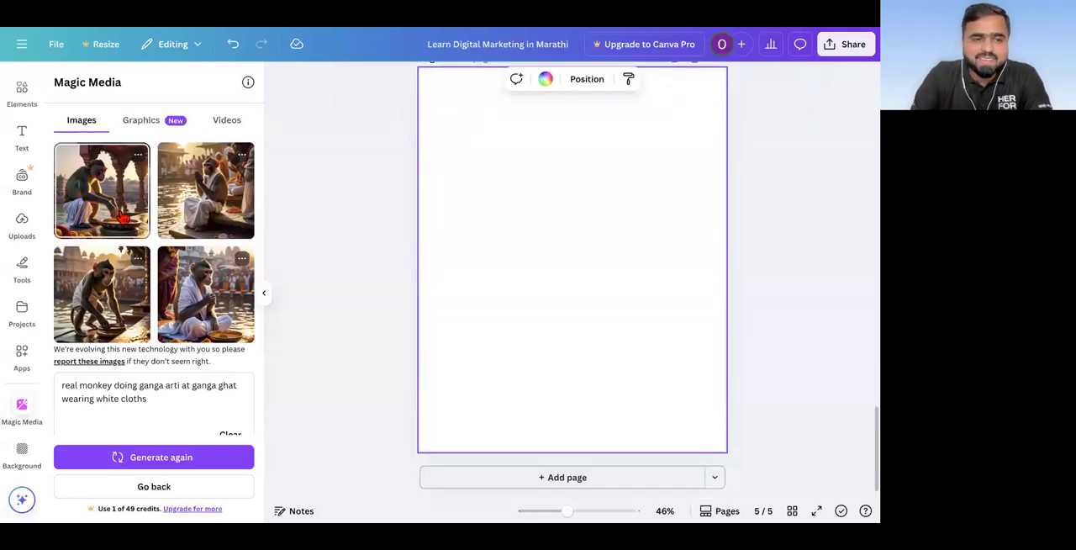
pyautogui.rightClick(573, 267)
pyautogui.click(382, 312)
pyautogui.moveTo(483, 345); pyautogui.dragTo(419, 412)
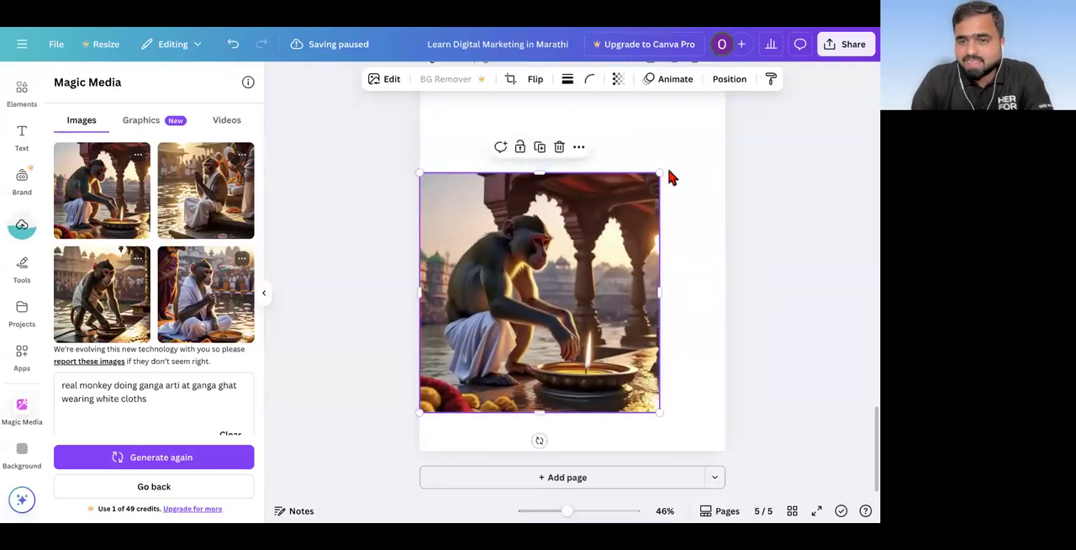
pyautogui.moveTo(661, 173); pyautogui.dragTo(733, 108)
pyautogui.scroll(1, 625, 252)
pyautogui.moveTo(625, 243); pyautogui.dragTo(625, 206)
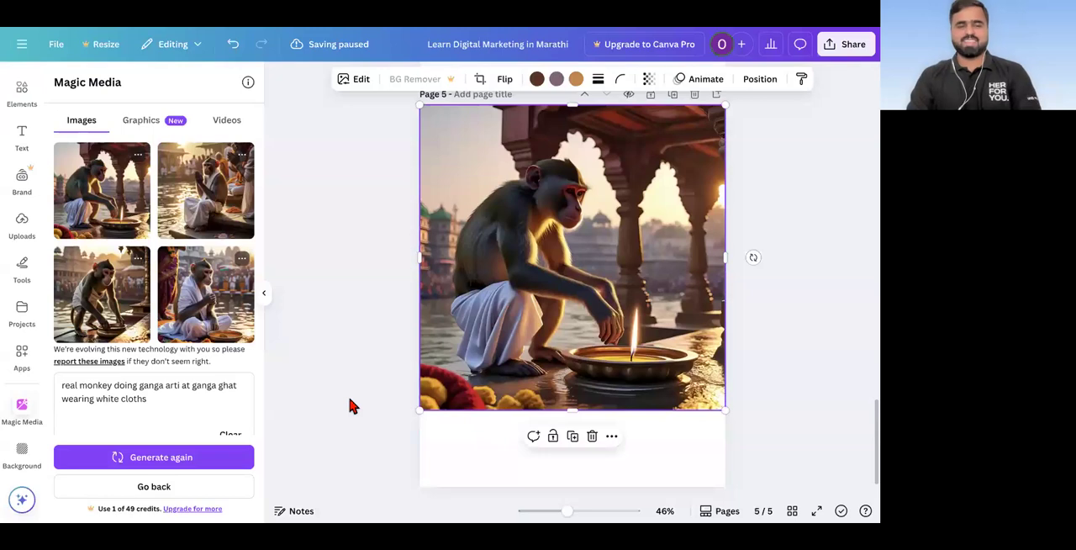
# Step: Review the generated monkey images on pages 4 and 5 together with the prompt used to create them
pyautogui.scroll(-1, 351, 406)
pyautogui.scroll(5, 469, 328)
pyautogui.scroll(5, 469, 328)
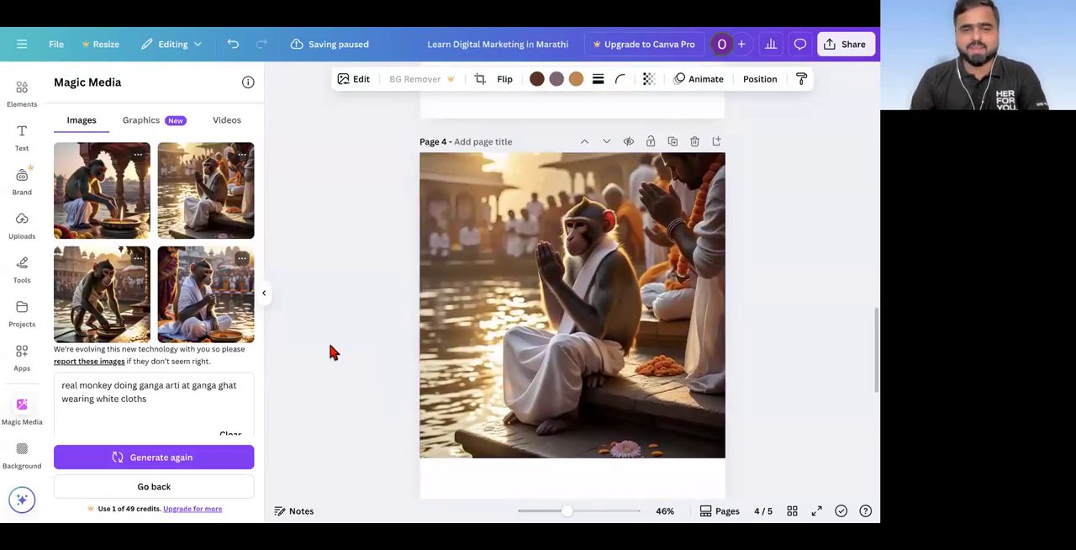
pyautogui.scroll(8, 329, 351)
pyautogui.scroll(-13, 330, 352)
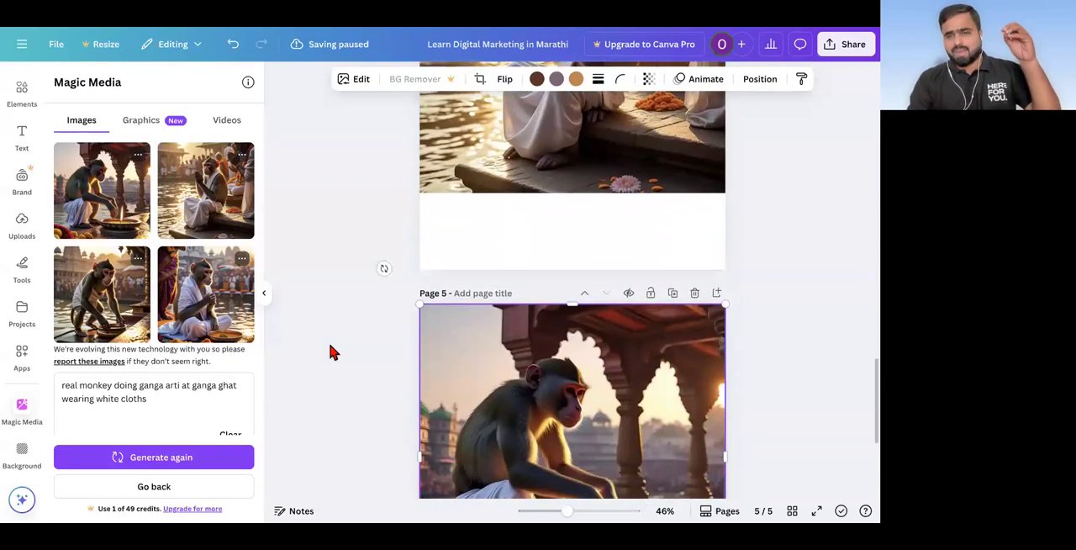
pyautogui.scroll(-4, 330, 351)
pyautogui.click(84, 401)
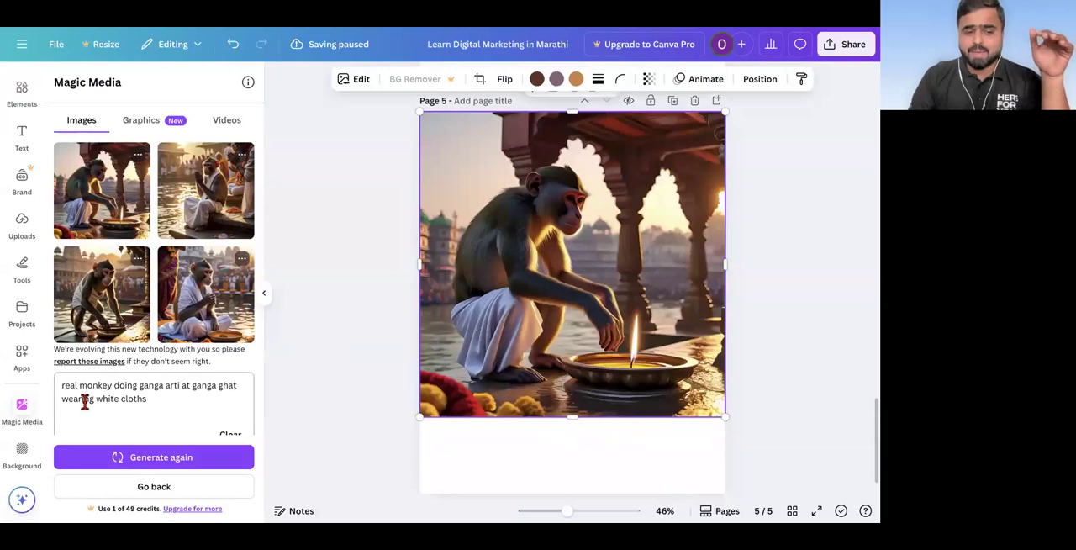
pyautogui.tripleClick(156, 406)
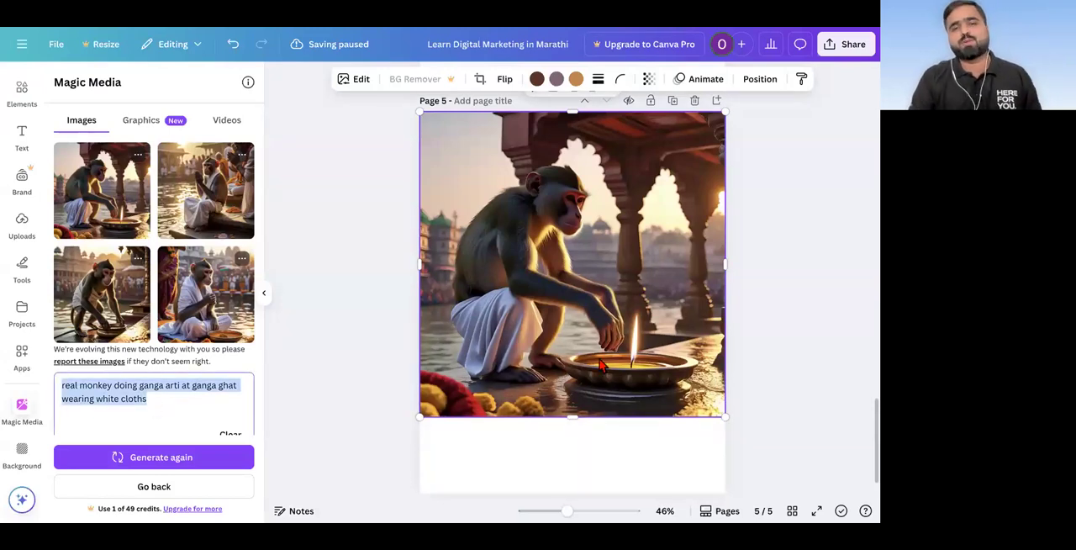
pyautogui.scroll(-1, 600, 364)
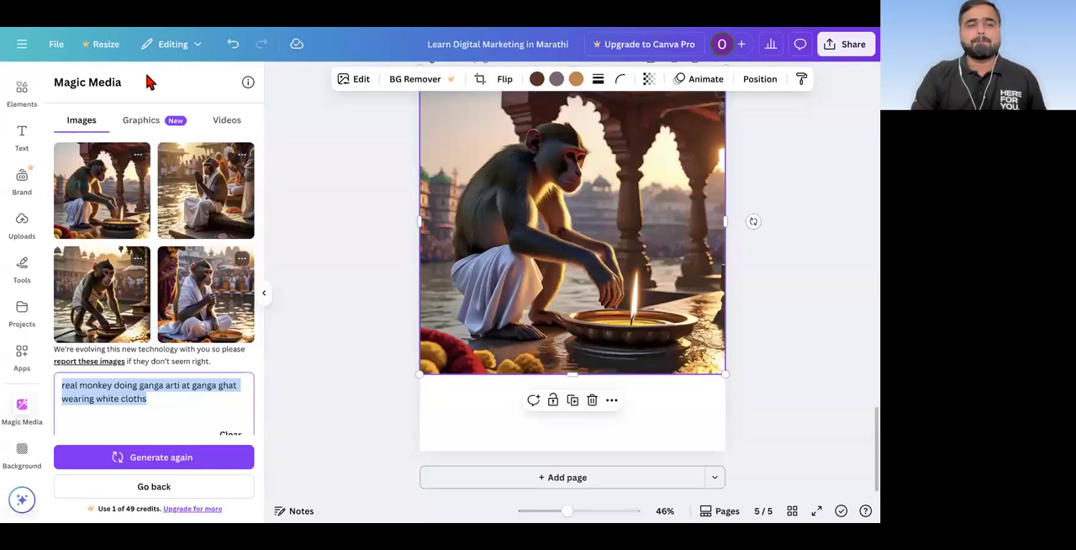
# Step: Look over the Magic Media graphics generator and browse the photography and digital art styles for generated images
pyautogui.click(140, 126)
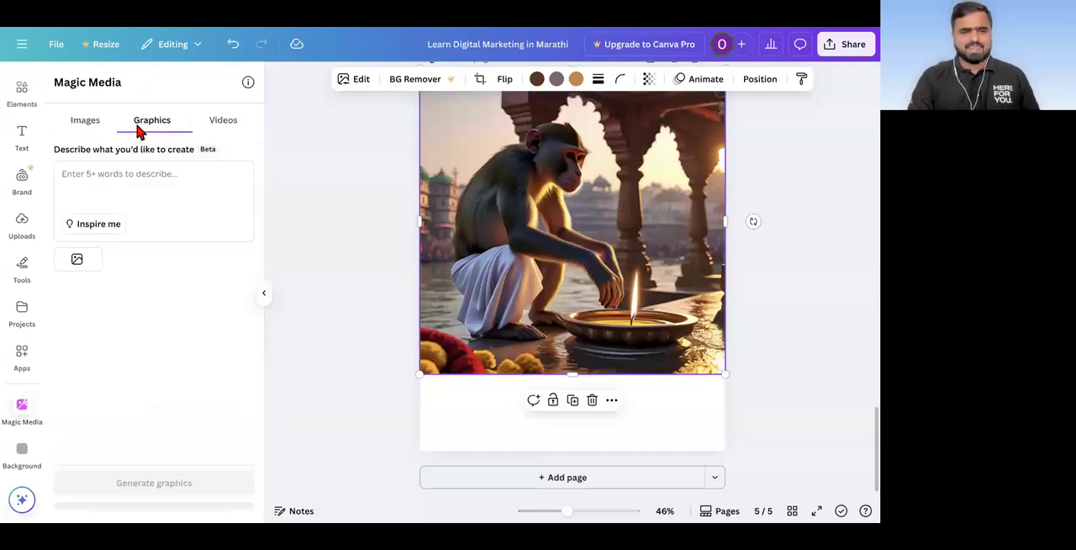
pyautogui.click(87, 126)
pyautogui.scroll(-1, 122, 278)
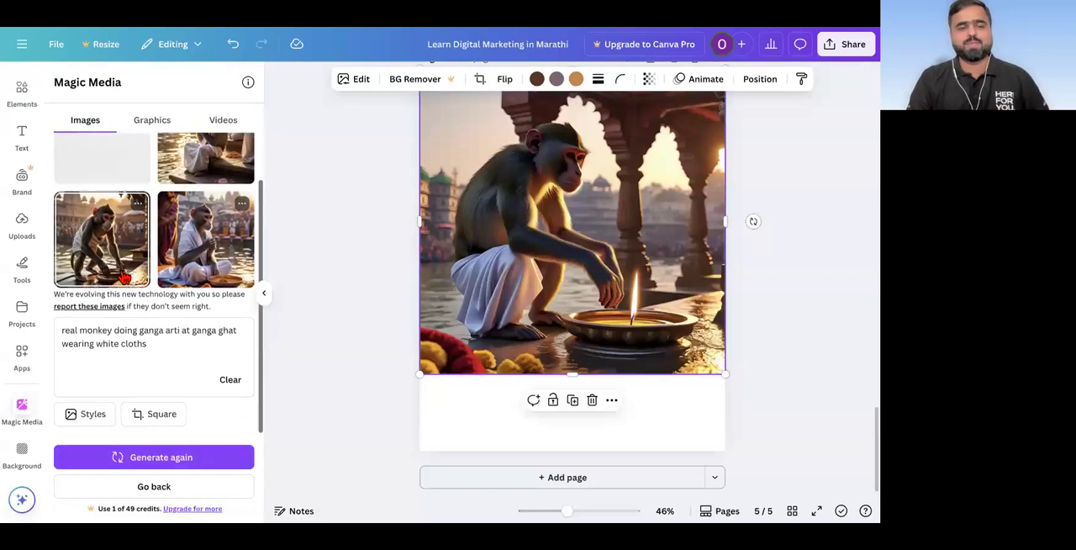
pyautogui.click(85, 419)
pyautogui.scroll(-2, 126, 378)
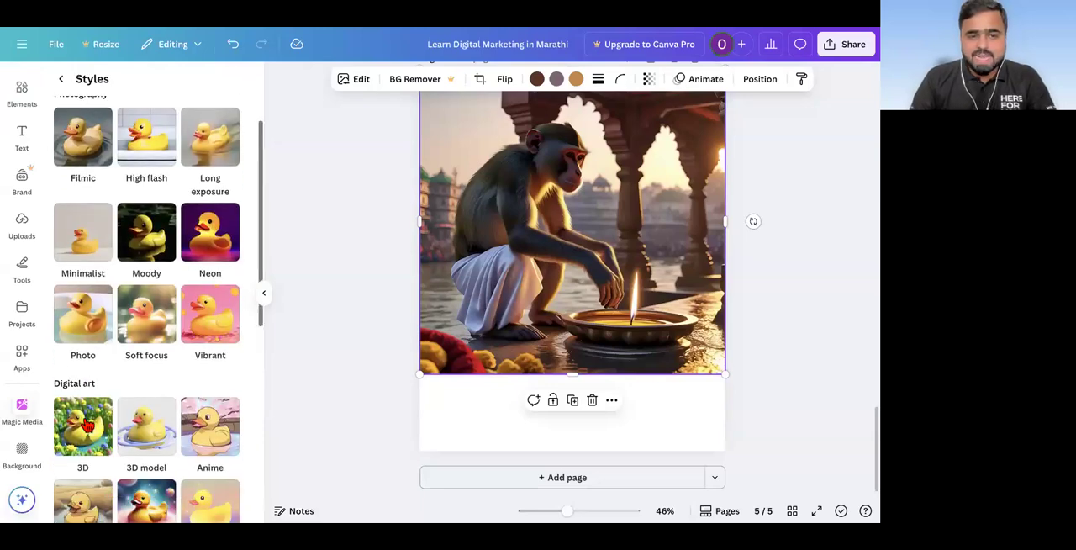
pyautogui.scroll(-2, 132, 367)
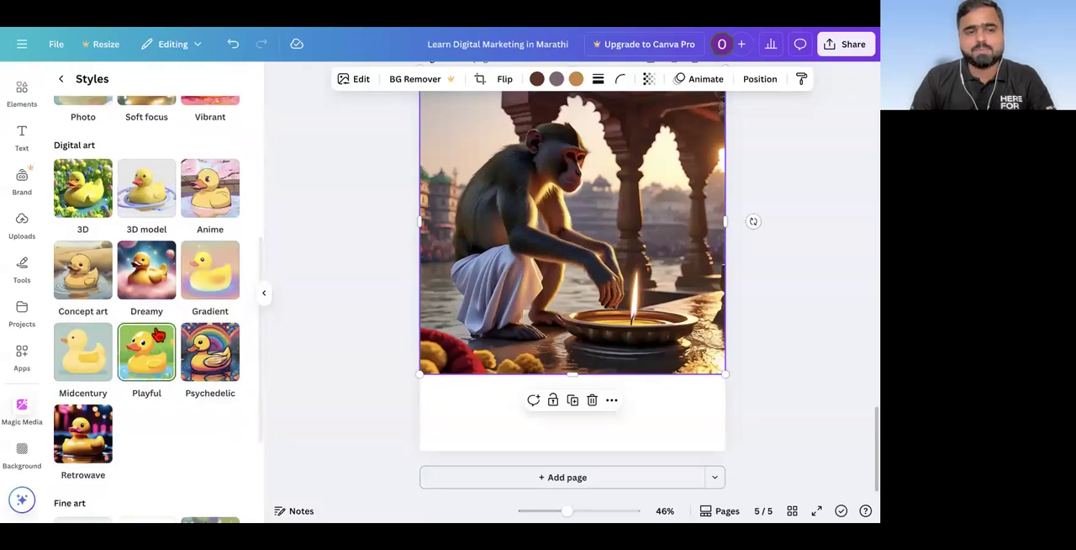
pyautogui.scroll(5, 105, 122)
pyautogui.click(61, 78)
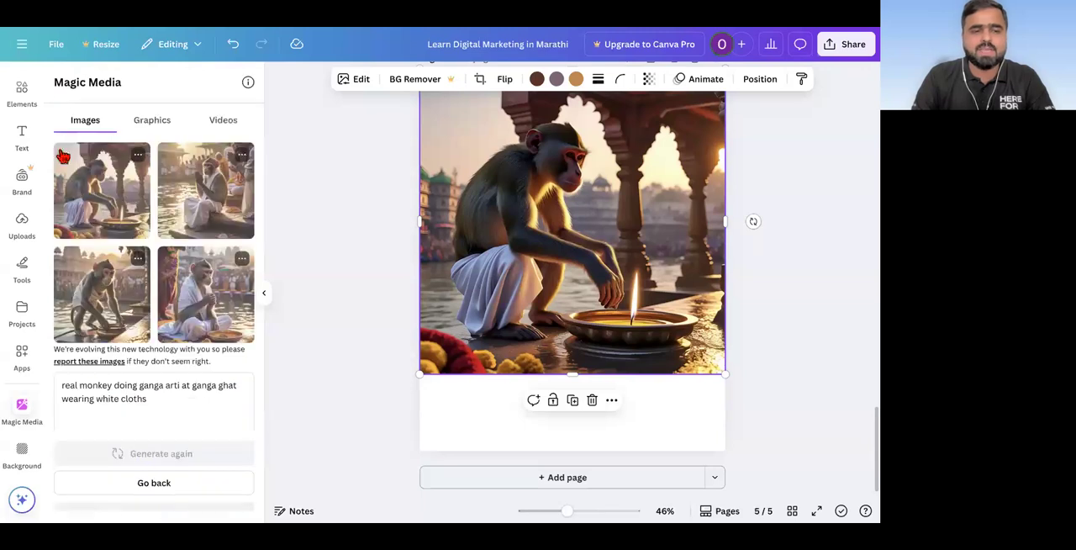
# Step: View the Square, Landscape and Portrait layout choices for generated images
pyautogui.scroll(-1, 124, 431)
pyautogui.scroll(-1, 126, 435)
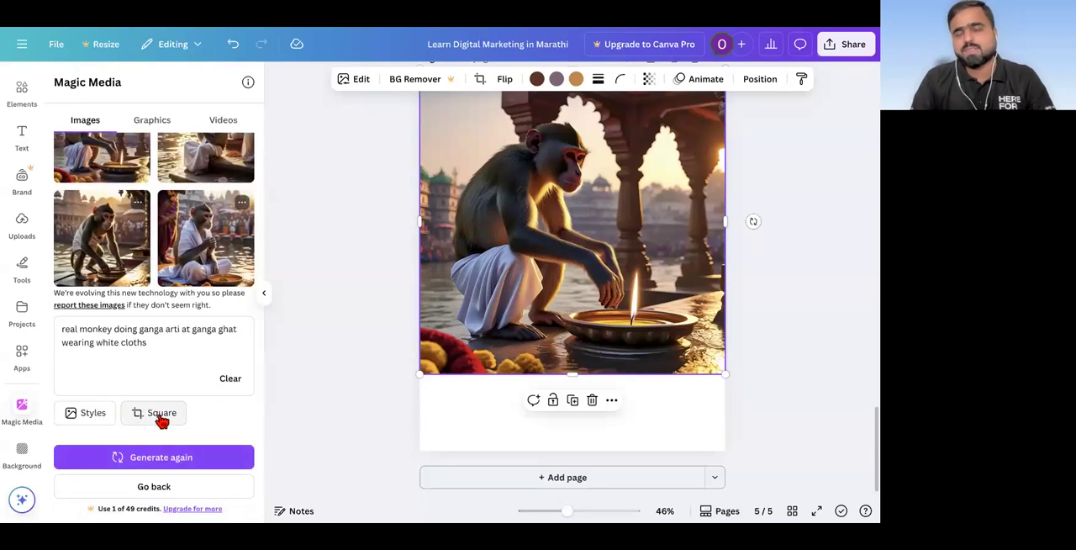
pyautogui.click(162, 422)
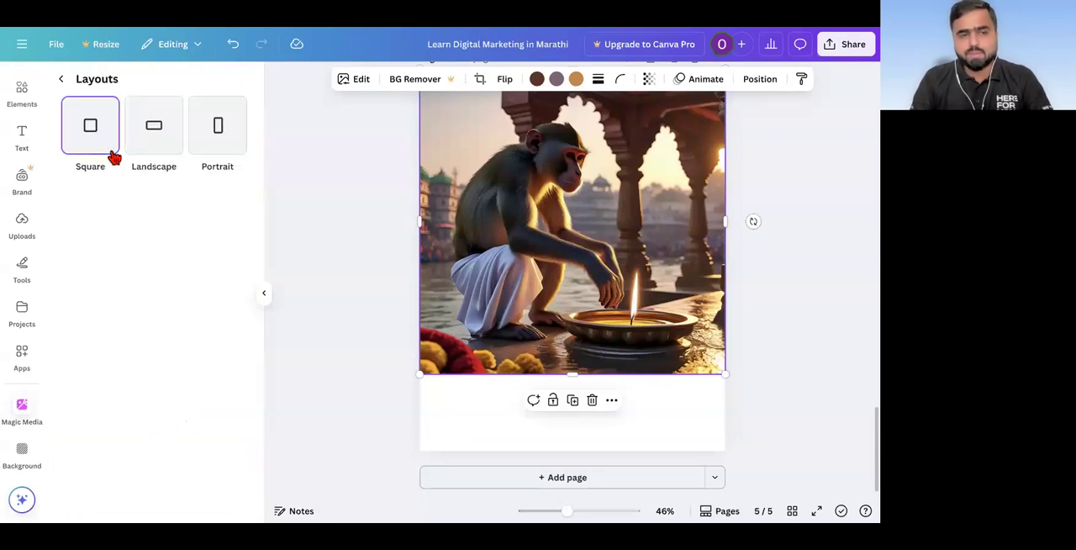
pyautogui.click(62, 80)
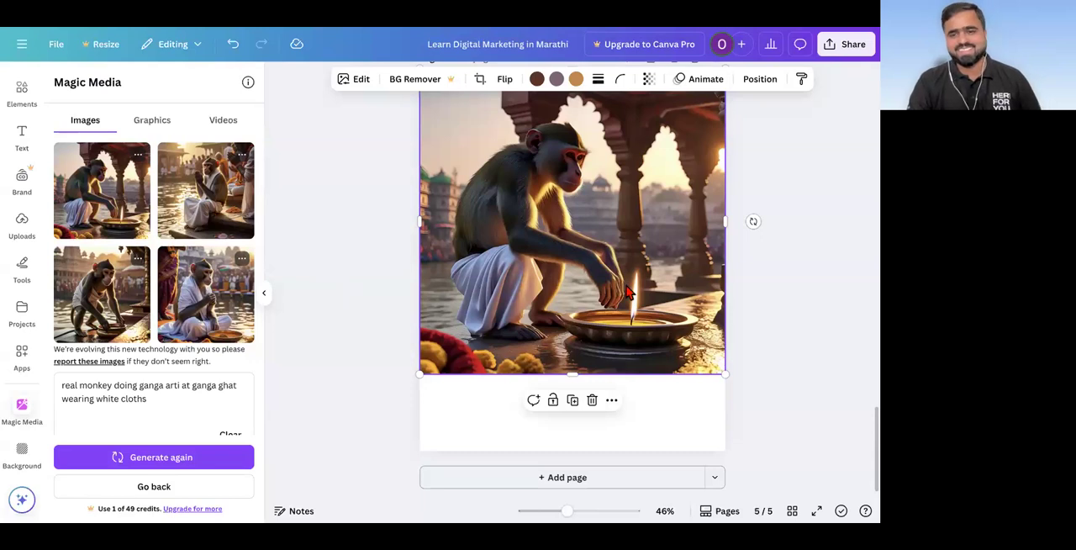
# Step: Replace the monkey prompt with "cat driving car on beach side looking out" and generate the images
pyautogui.tripleClick(153, 395)
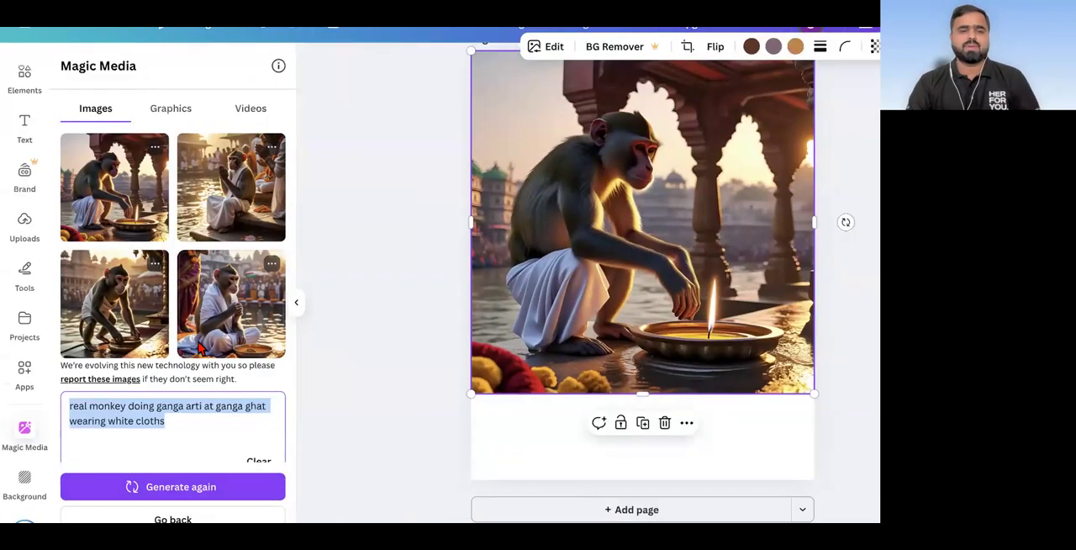
pyautogui.doubleClick(176, 428)
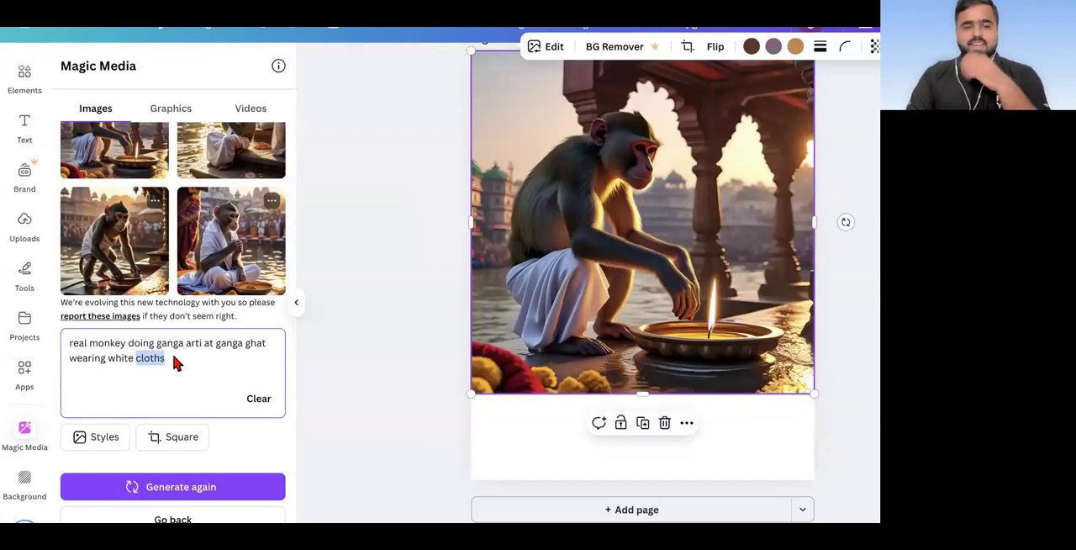
pyautogui.hotkey('ctrl', 'a')
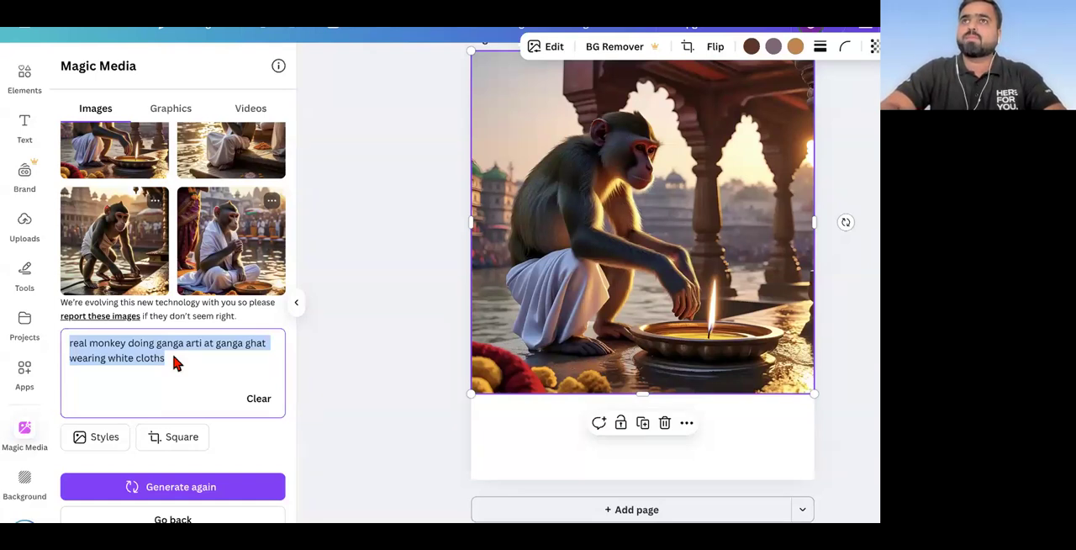
pyautogui.write('ca')
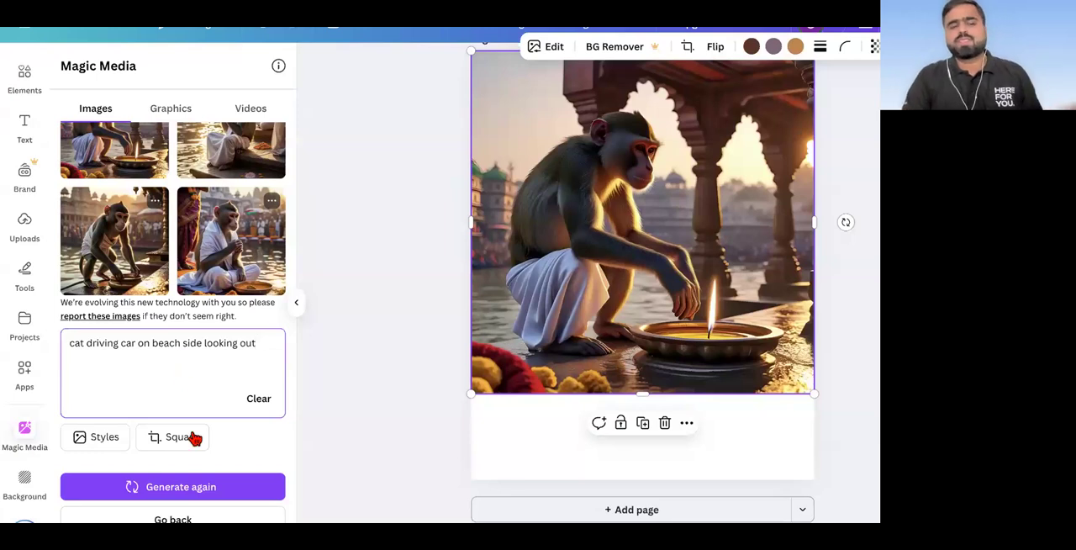
pyautogui.click(147, 490)
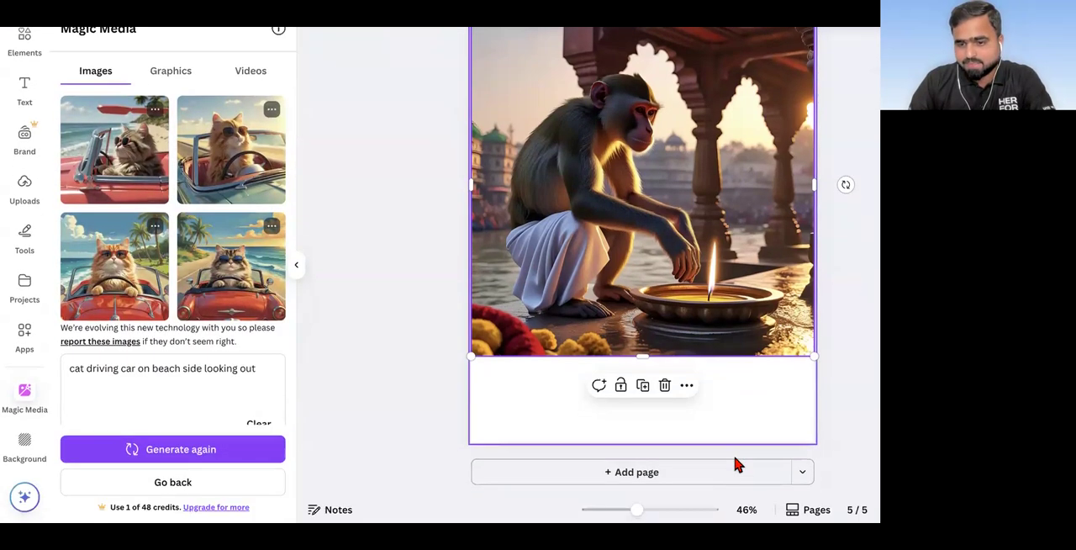
# Step: Add page 6, insert the generated image of the tabby cat in blue sunglasses driving a red car, and enlarge it to full page width
pyautogui.click(726, 464)
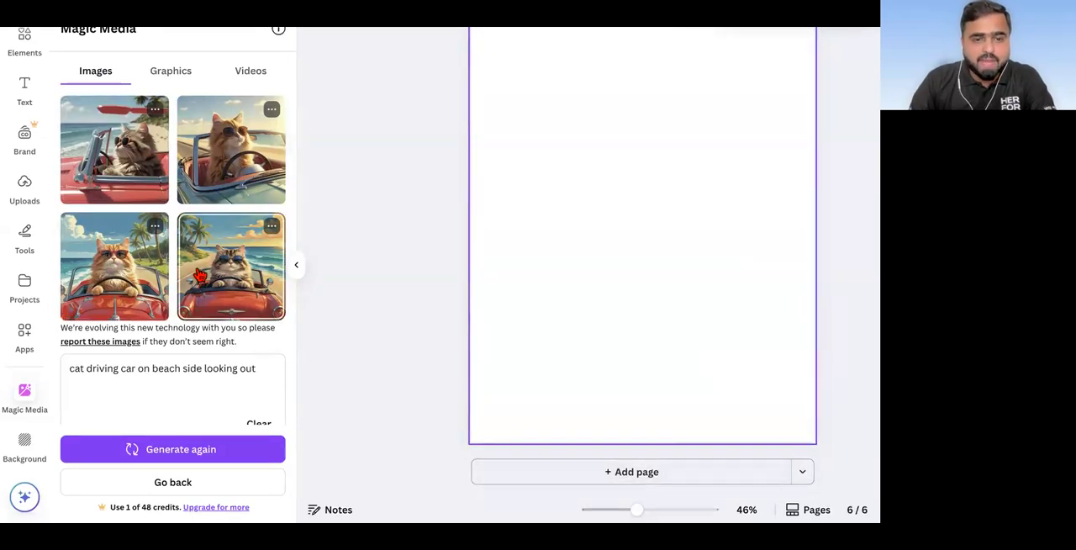
pyautogui.click(252, 274)
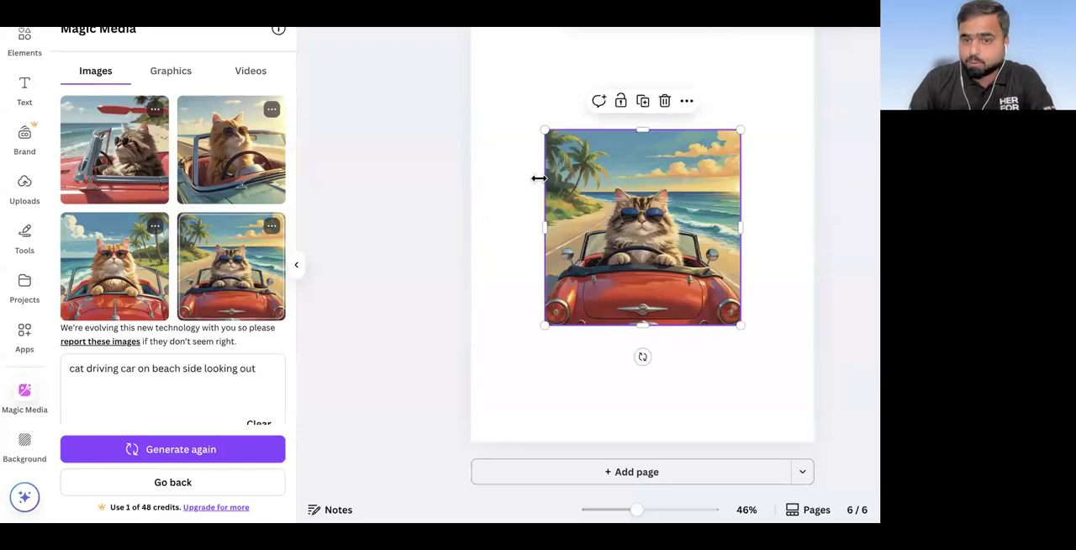
pyautogui.rightClick(572, 183)
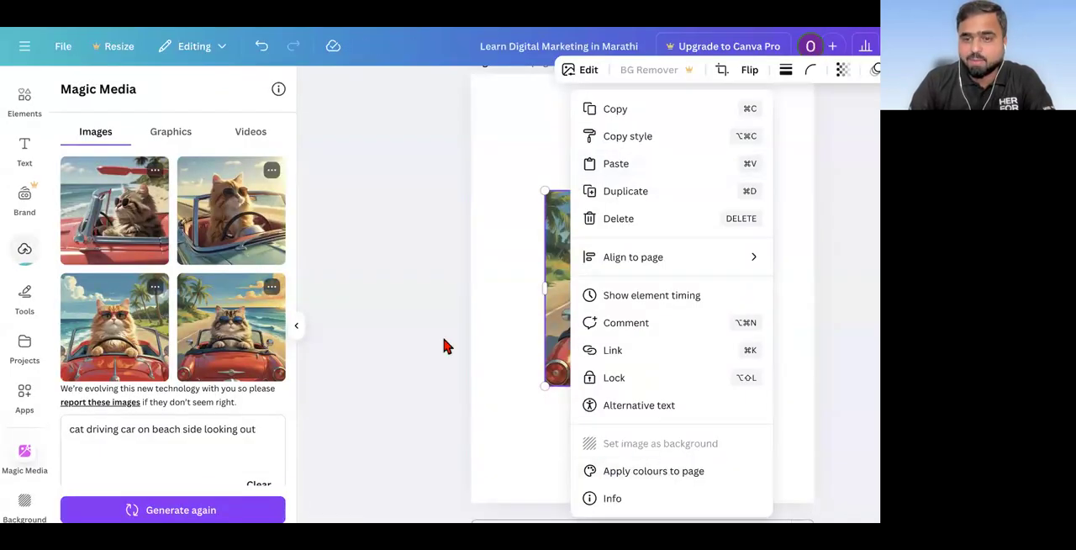
pyautogui.click(448, 346)
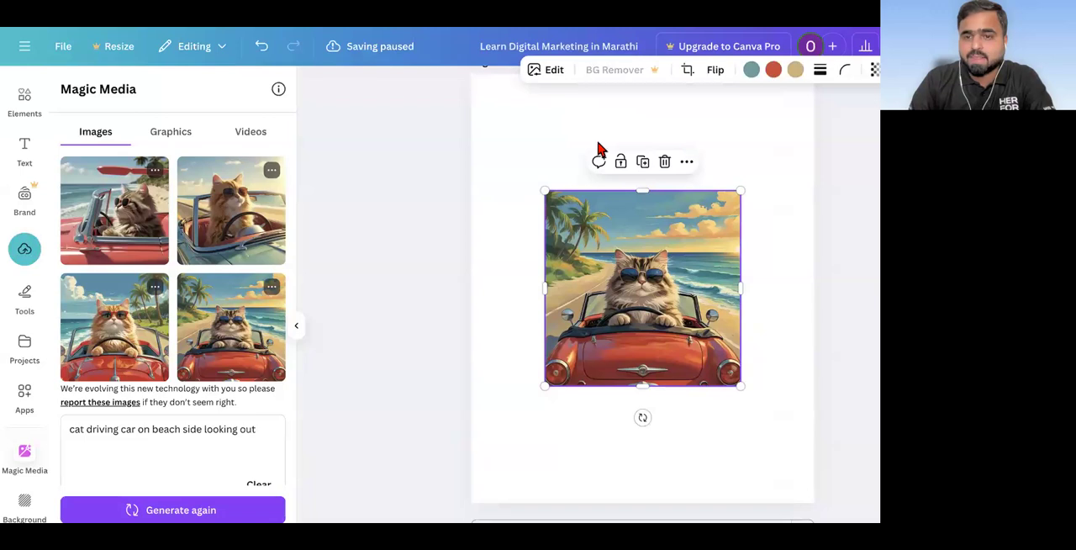
pyautogui.moveTo(544, 190); pyautogui.dragTo(470, 116)
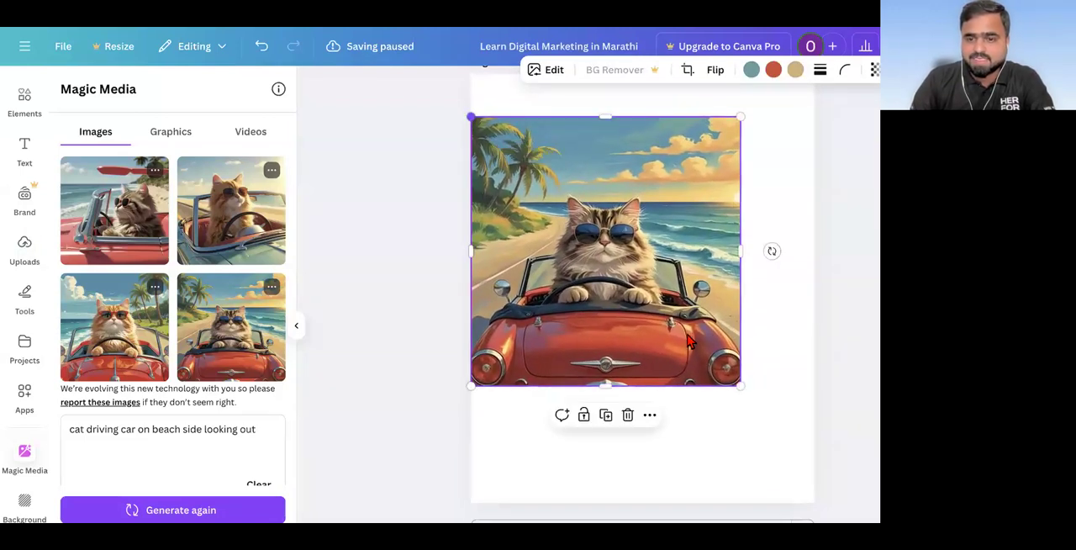
pyautogui.moveTo(739, 385); pyautogui.dragTo(829, 442)
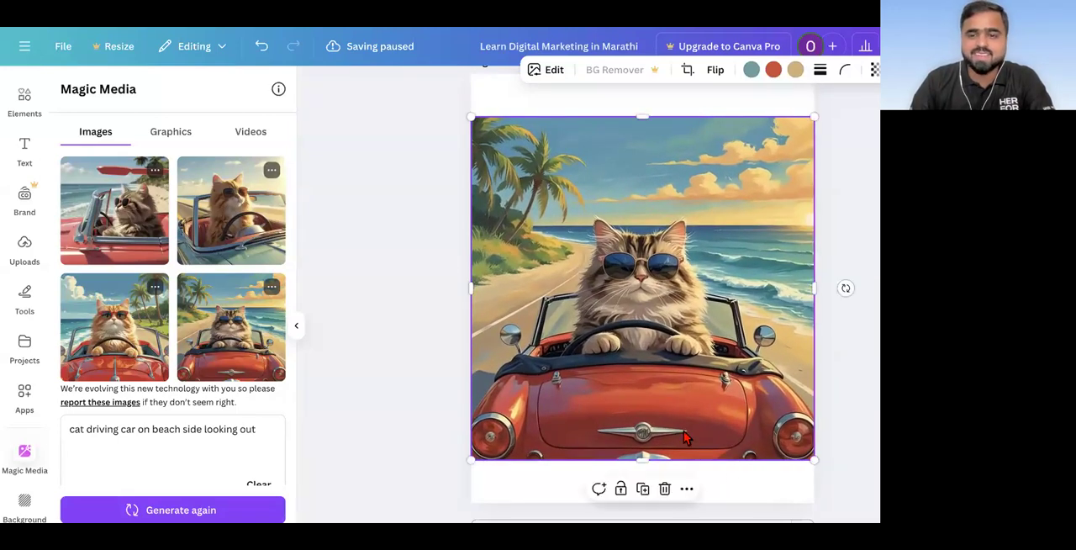
# Step: Add page 7, insert the generated image of the orange cat in the red car, and enlarge it to the page's left edge
pyautogui.scroll(-1, 686, 379)
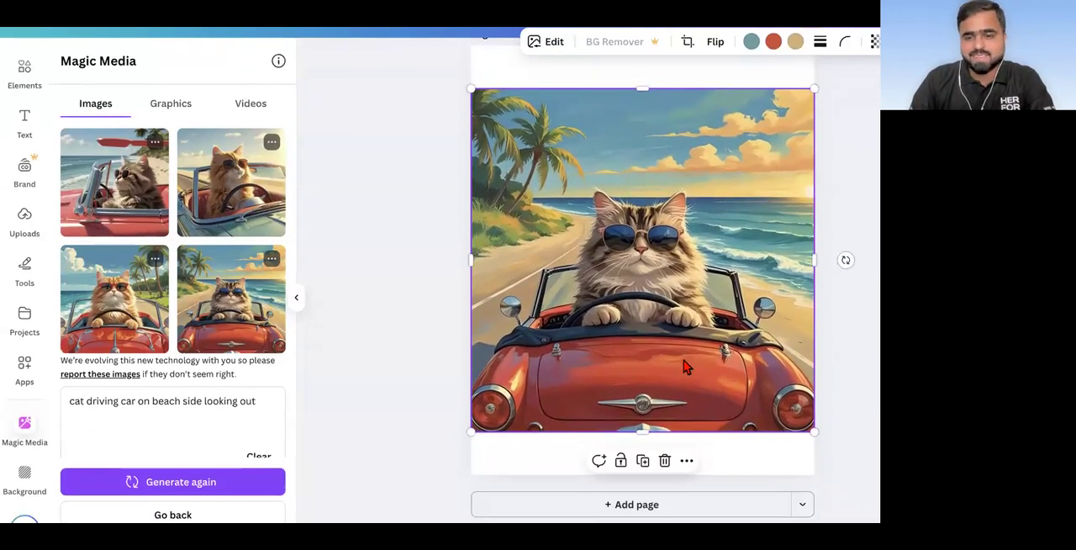
pyautogui.click(654, 505)
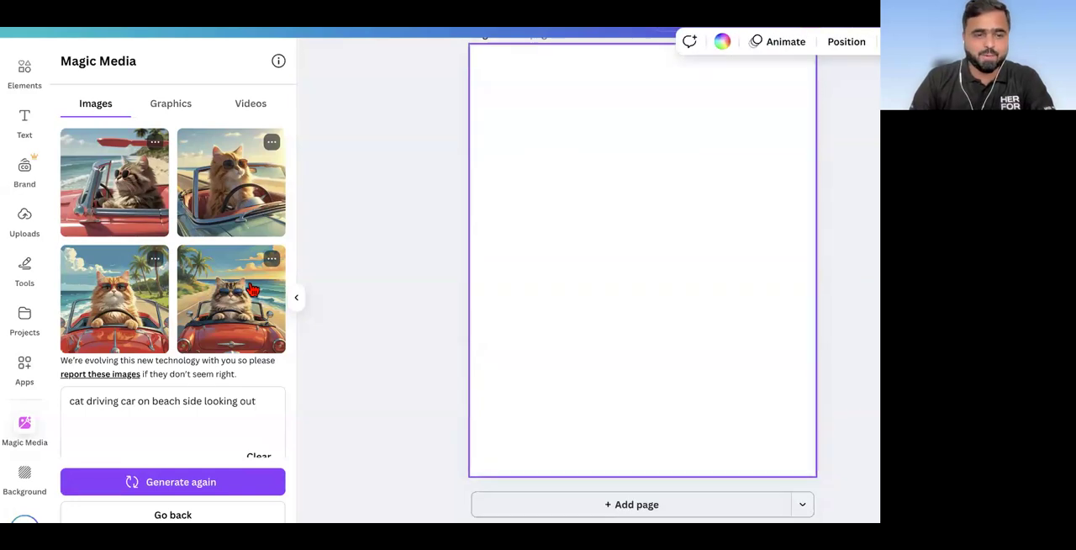
pyautogui.click(154, 308)
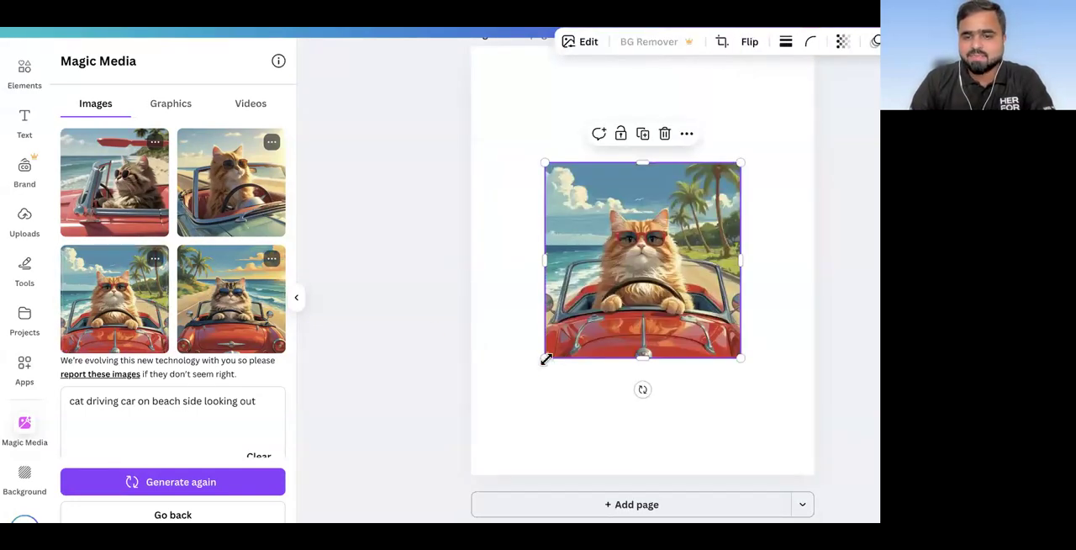
pyautogui.moveTo(488, 410); pyautogui.dragTo(471, 432)
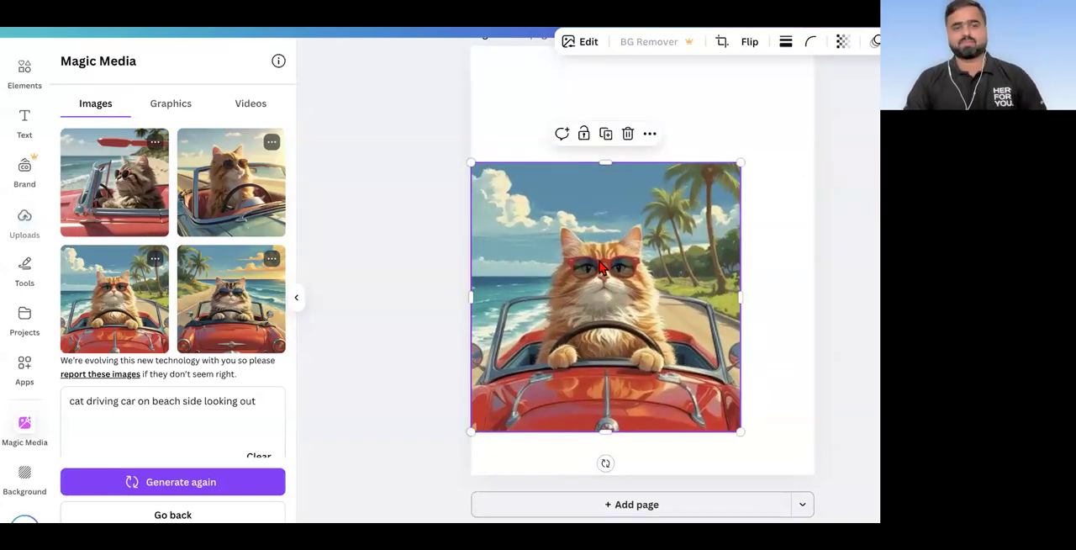
# Step: Insert the generated image of the cat in the green convertible over the orange cat image on page 7, and select the larger image
pyautogui.click(249, 210)
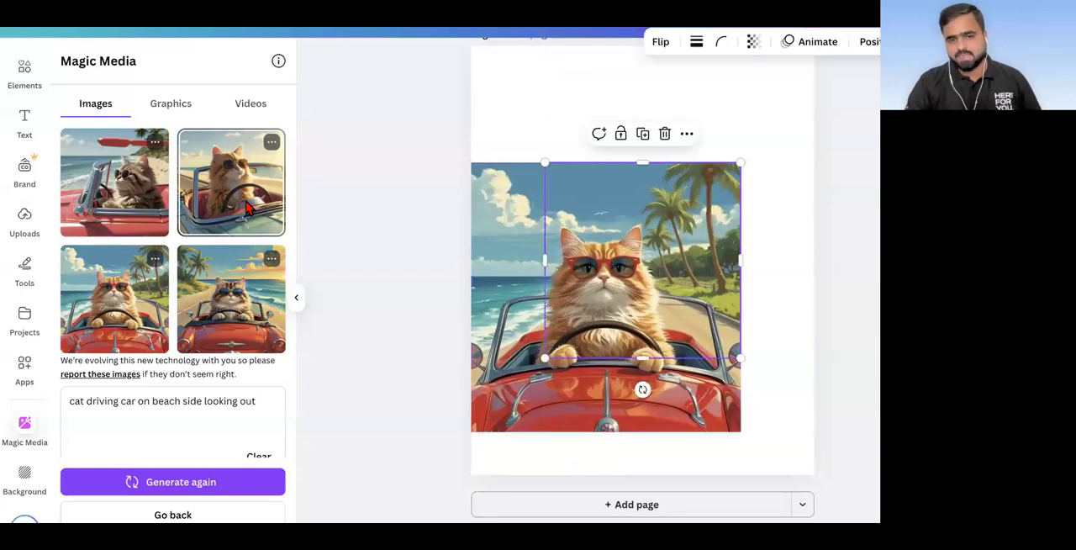
pyautogui.click(496, 375)
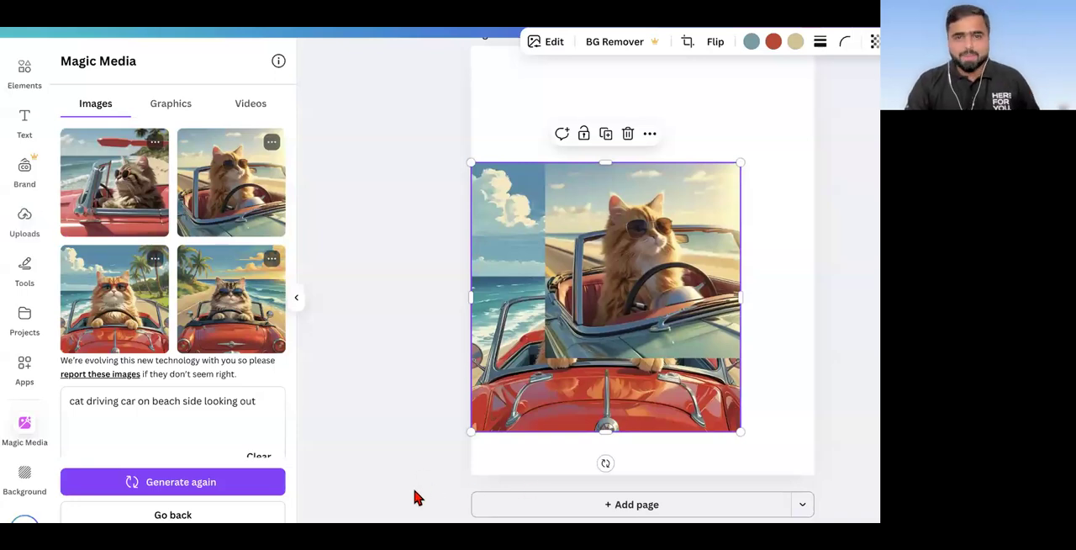
pyautogui.scroll(-2, 295, 288)
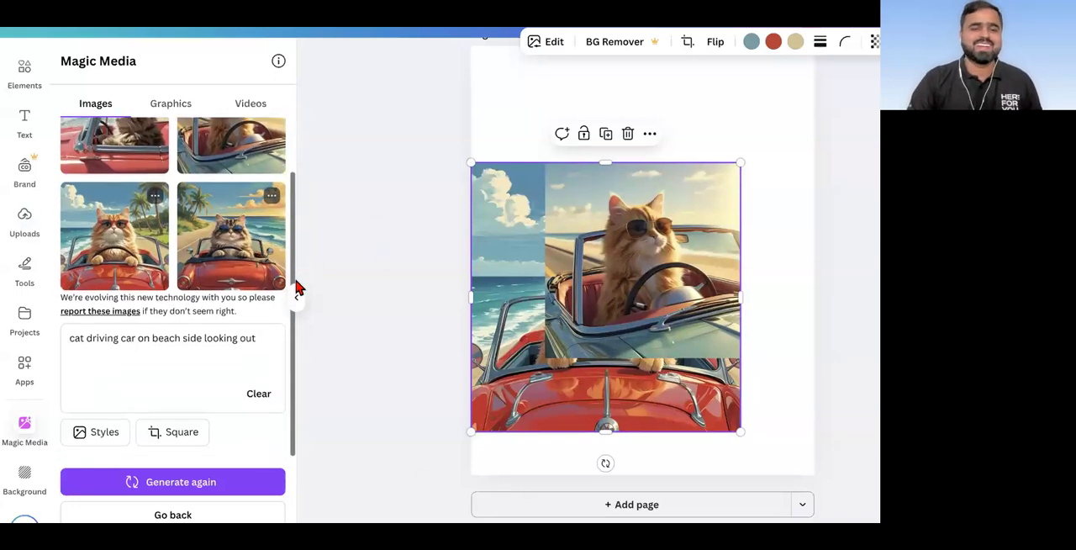
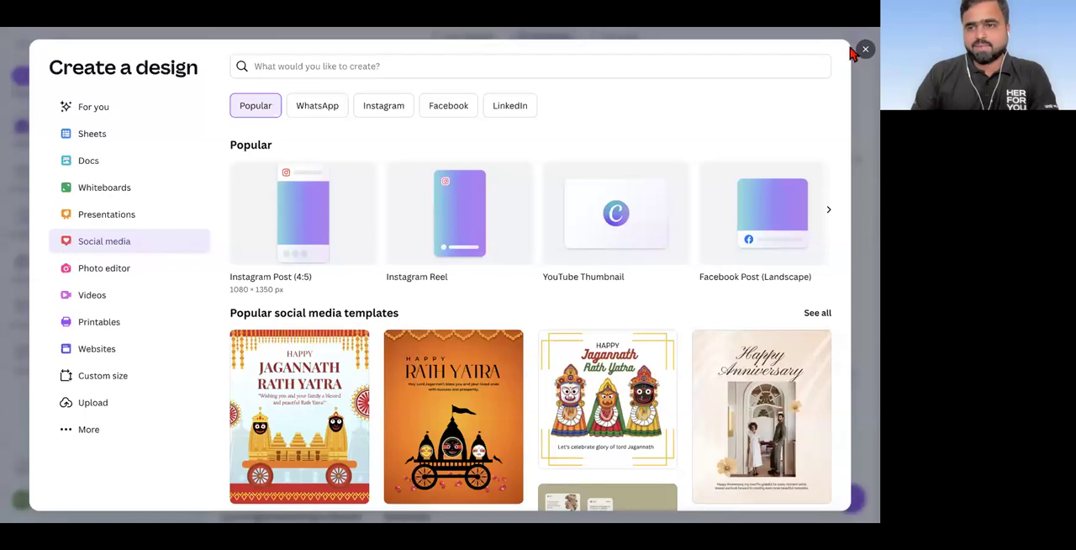
# Step: Close the Create a design window and look over the home page down to the recent designs
pyautogui.click(865, 49)
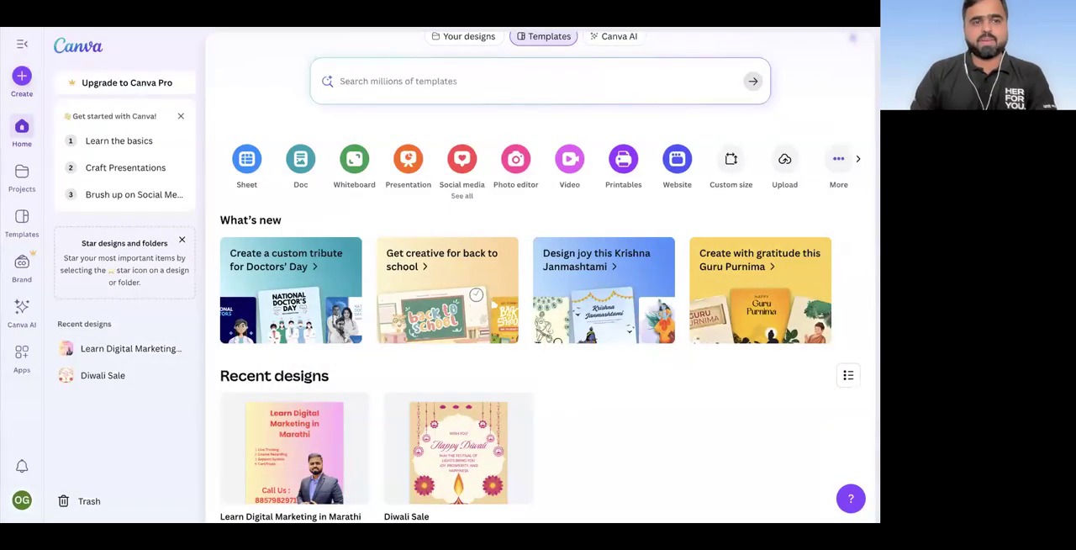
pyautogui.scroll(-2, 255, 199)
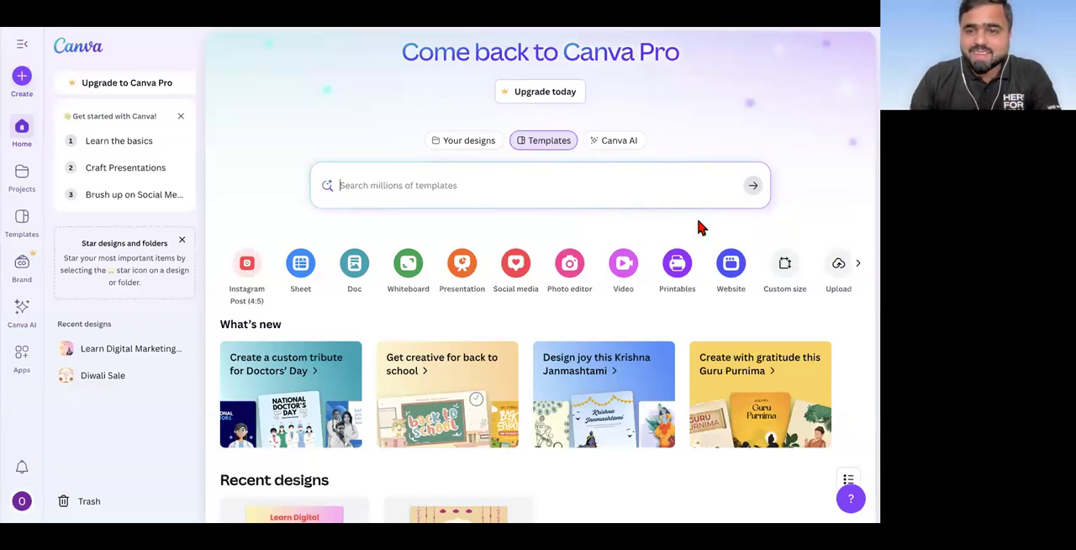
pyautogui.scroll(-3, 454, 344)
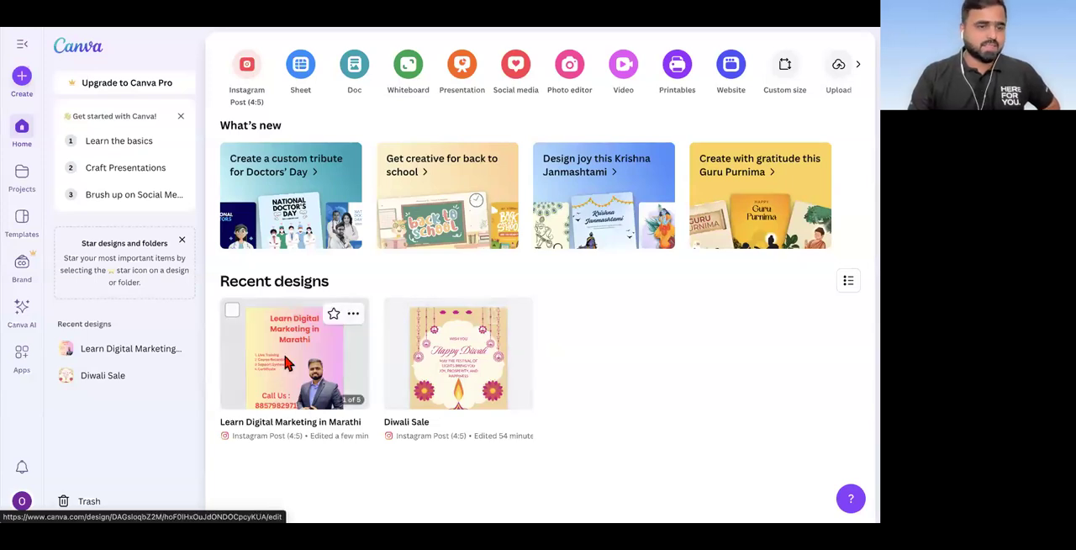
# Step: Open Canva AI and look through its creation options and example prompts
pyautogui.click(22, 311)
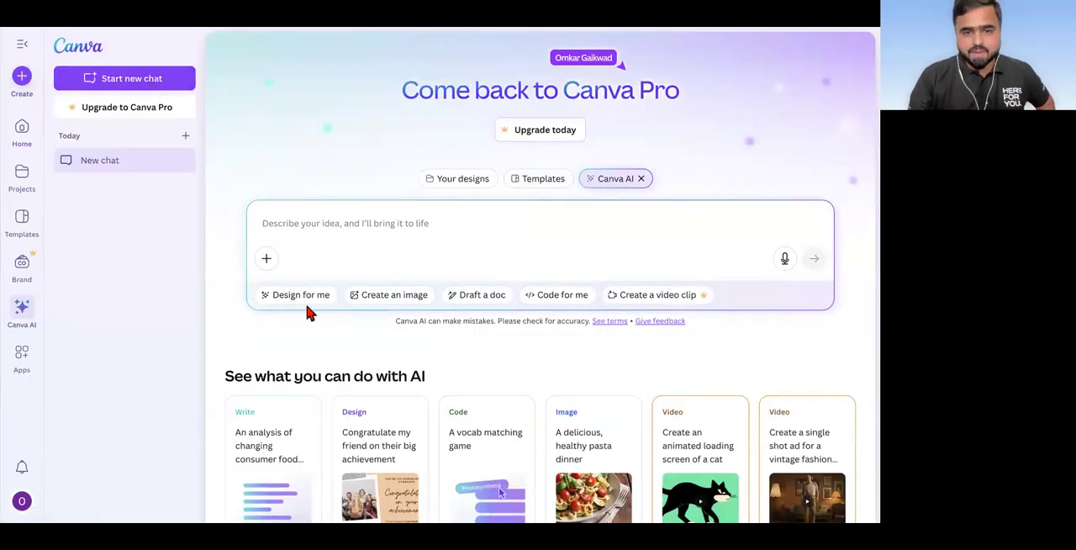
pyautogui.scroll(-1, 502, 305)
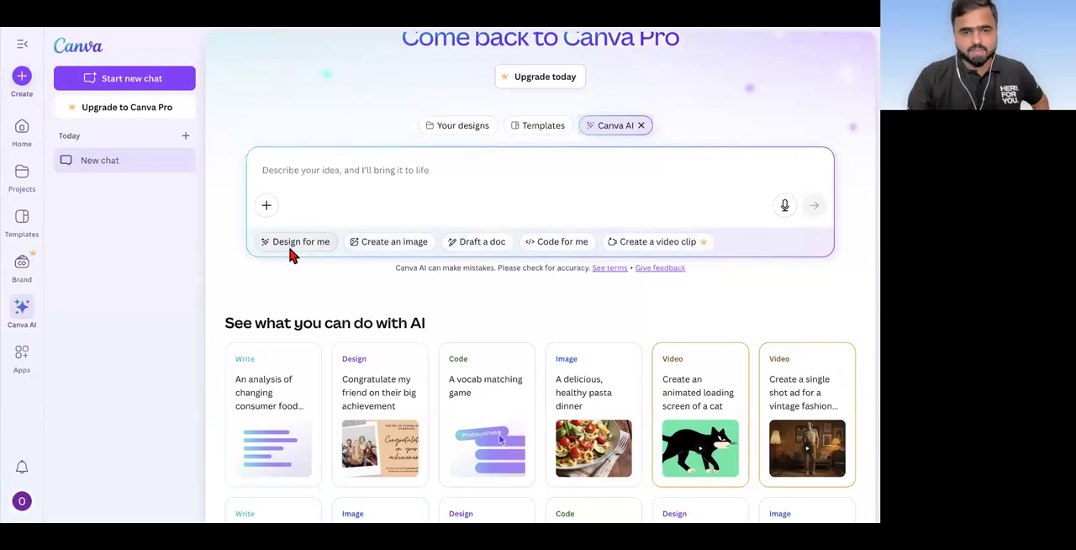
pyautogui.scroll(-2, 292, 252)
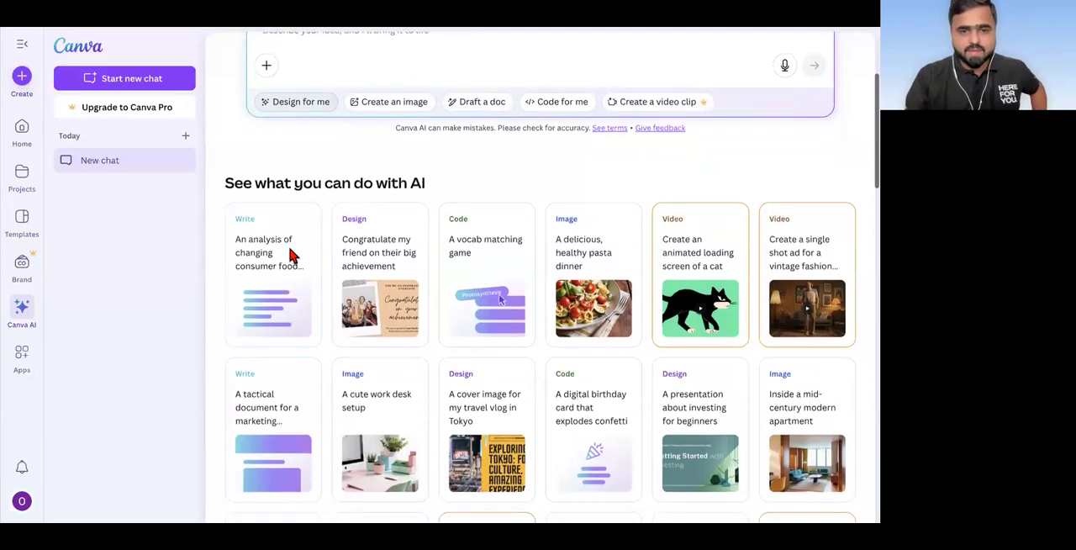
pyautogui.scroll(3, 291, 252)
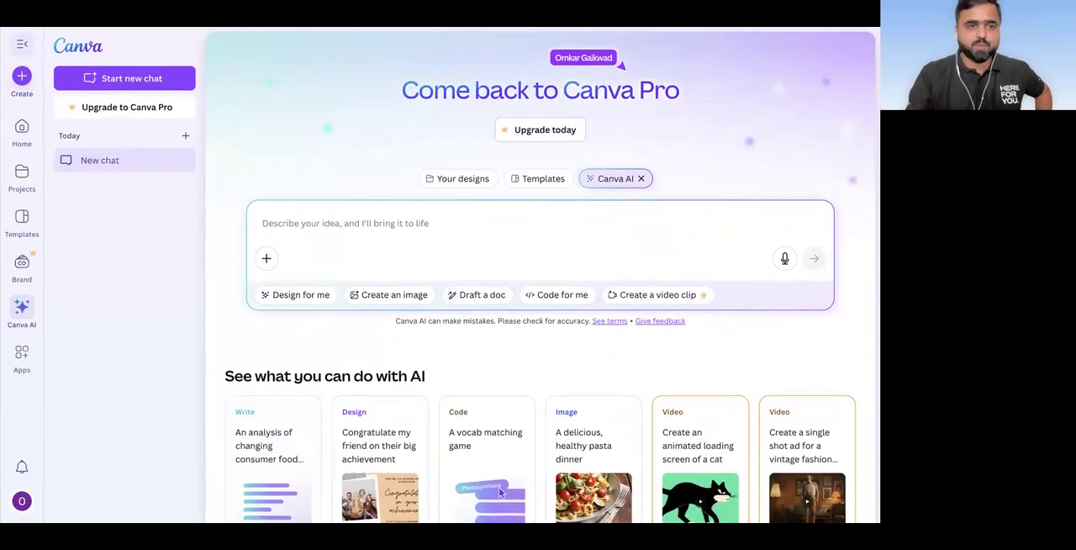
# Step: Return to the home page, search the templates for "dreams lab" and look through the results
pyautogui.click(20, 25)
pyautogui.click(471, 222)
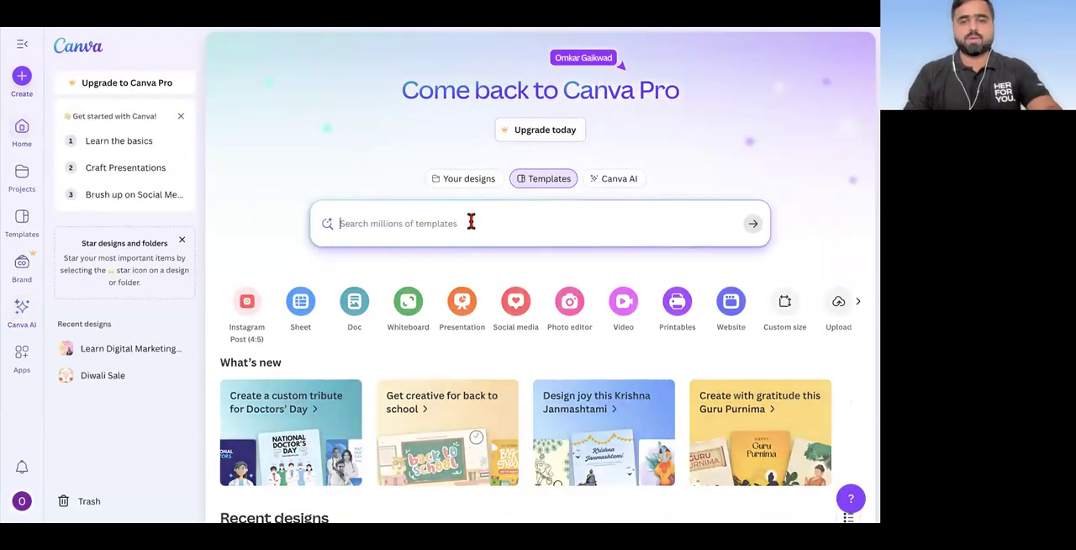
pyautogui.write('dreams lab')
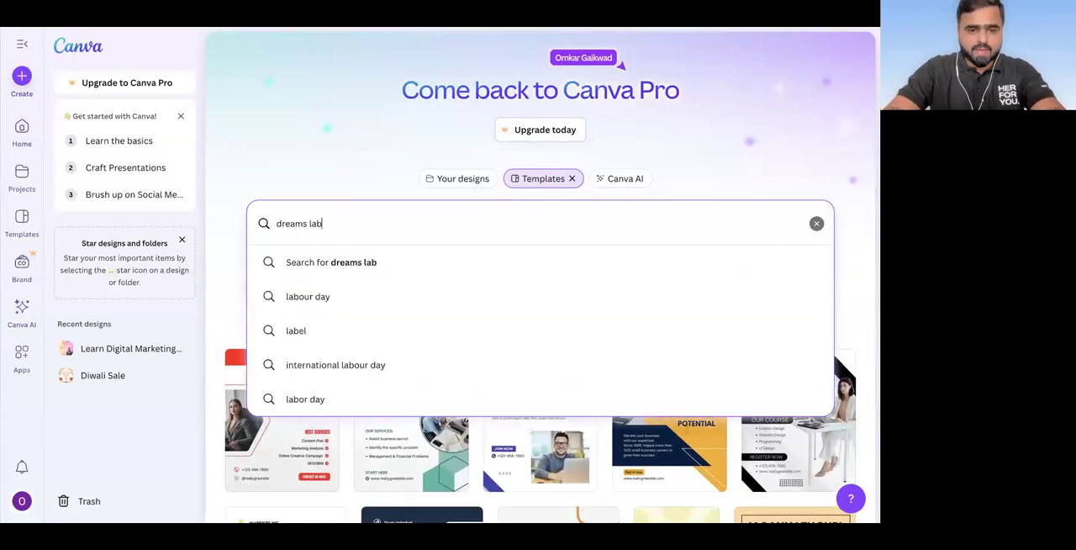
pyautogui.press('Return')
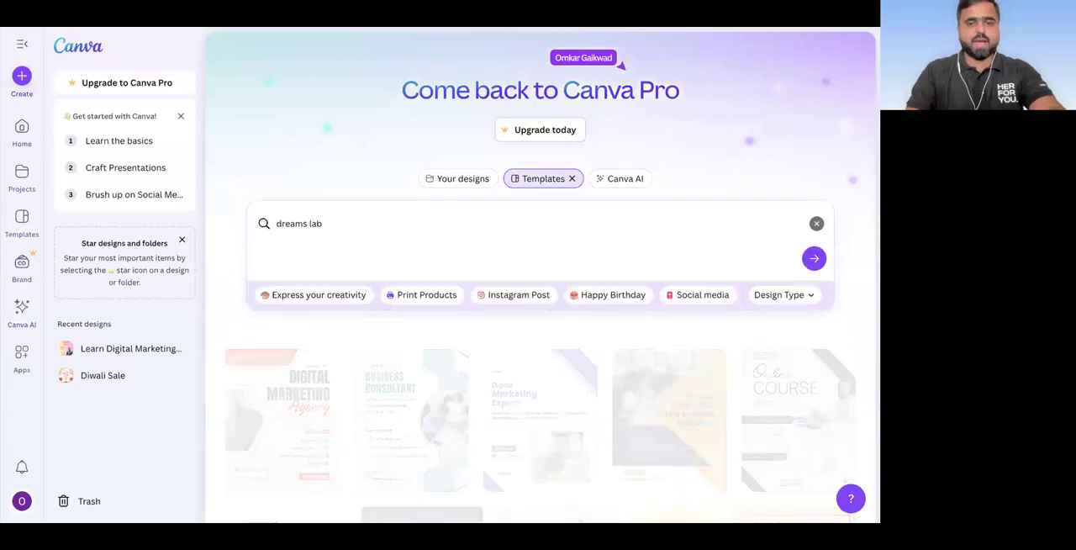
pyautogui.scroll(-4, 385, 278)
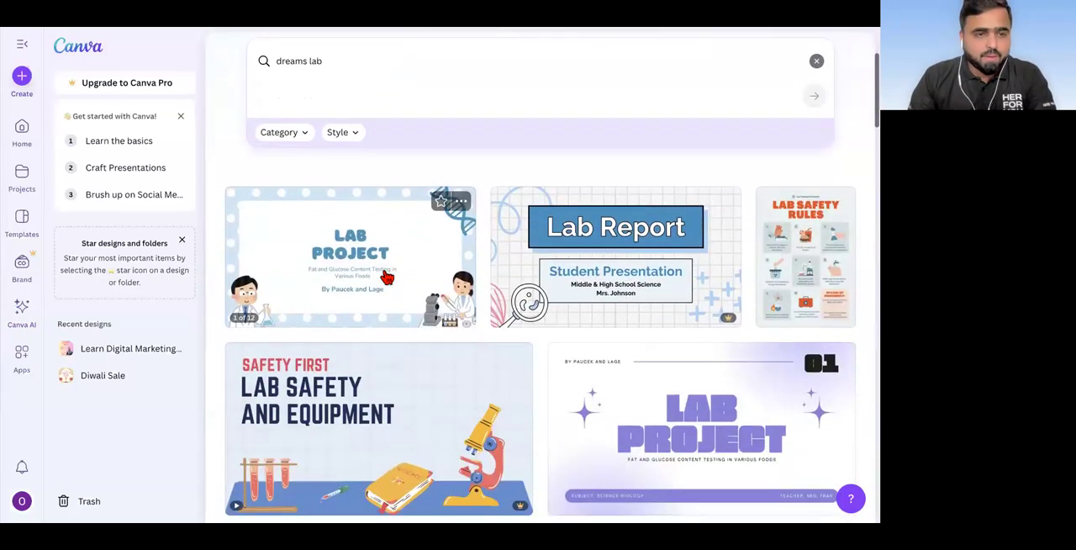
pyautogui.scroll(-2, 50, 353)
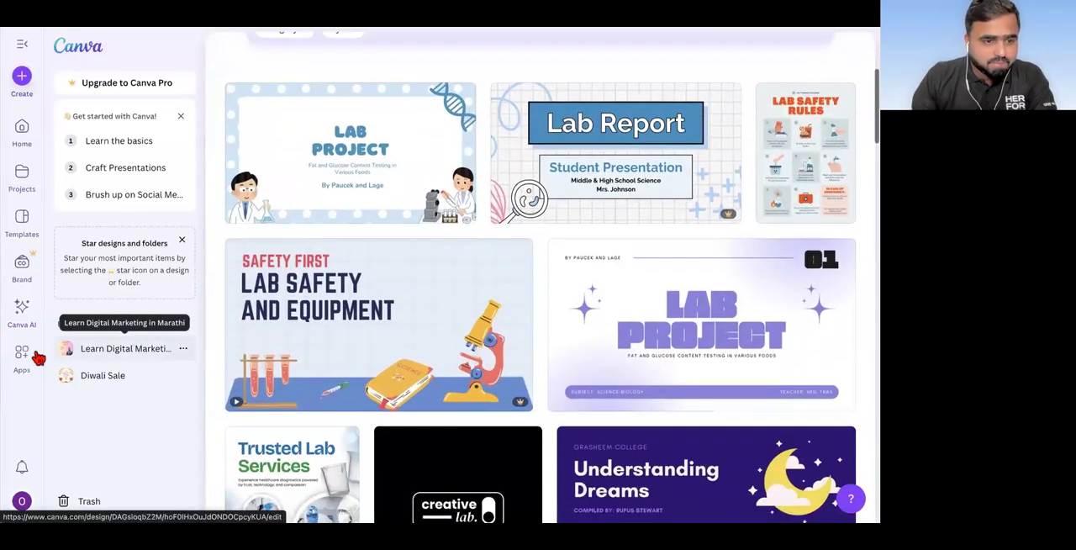
# Step: Open the apps catalogue, look up "Dreams Lab" there and dismiss the suggestions
pyautogui.click(22, 353)
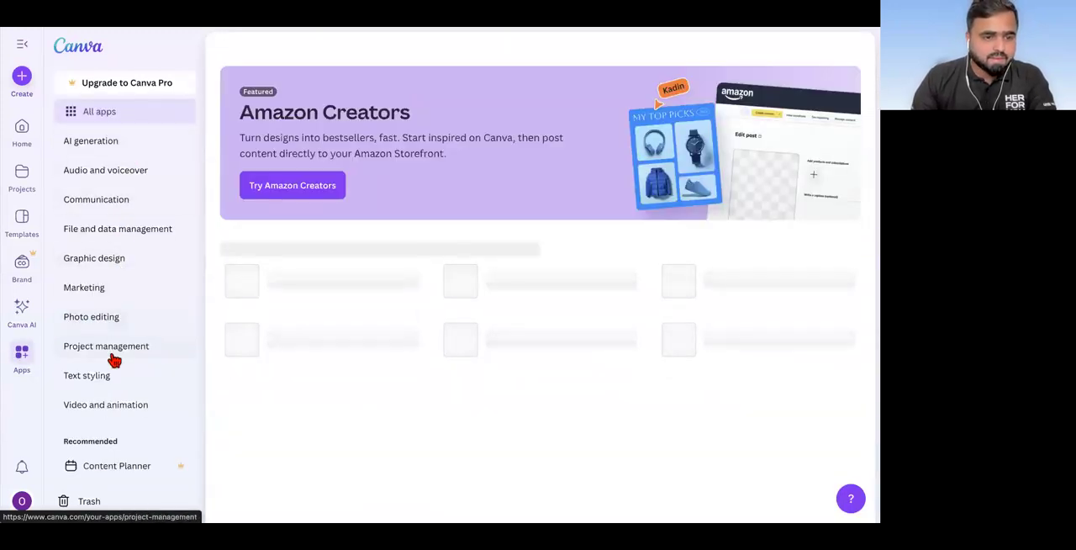
pyautogui.scroll(-1, 111, 360)
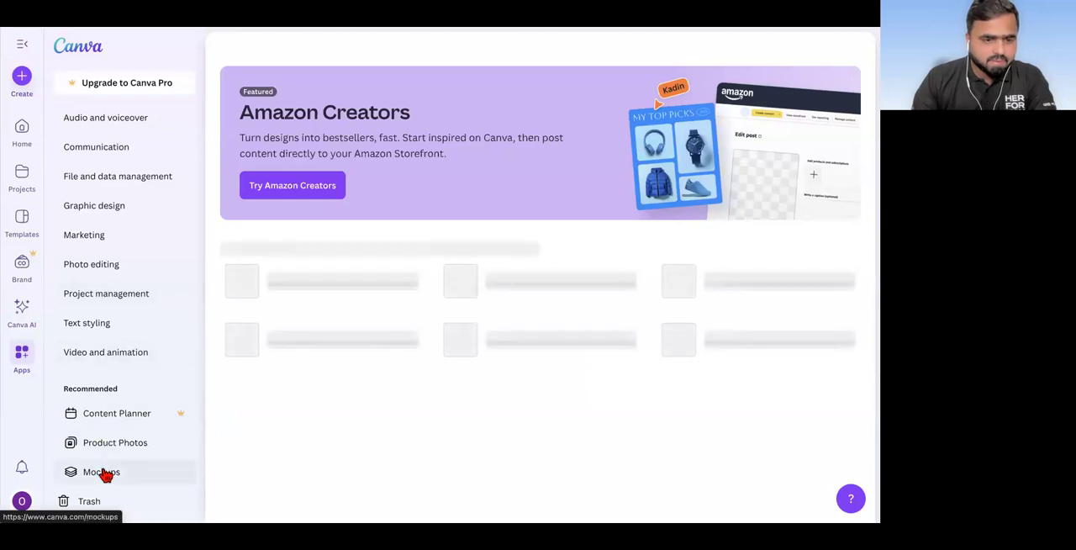
pyautogui.click(318, 238)
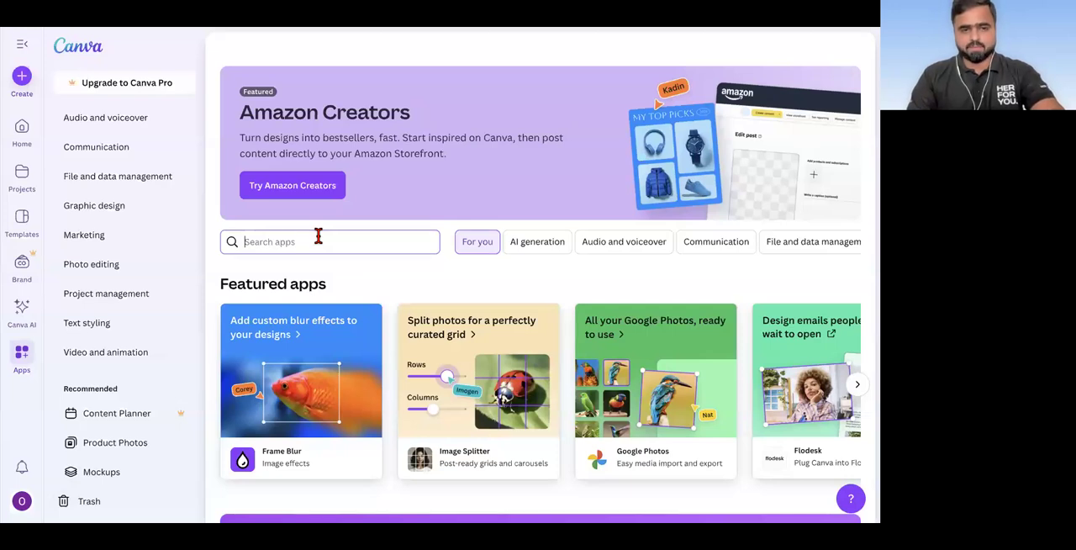
pyautogui.write('Dreams La')
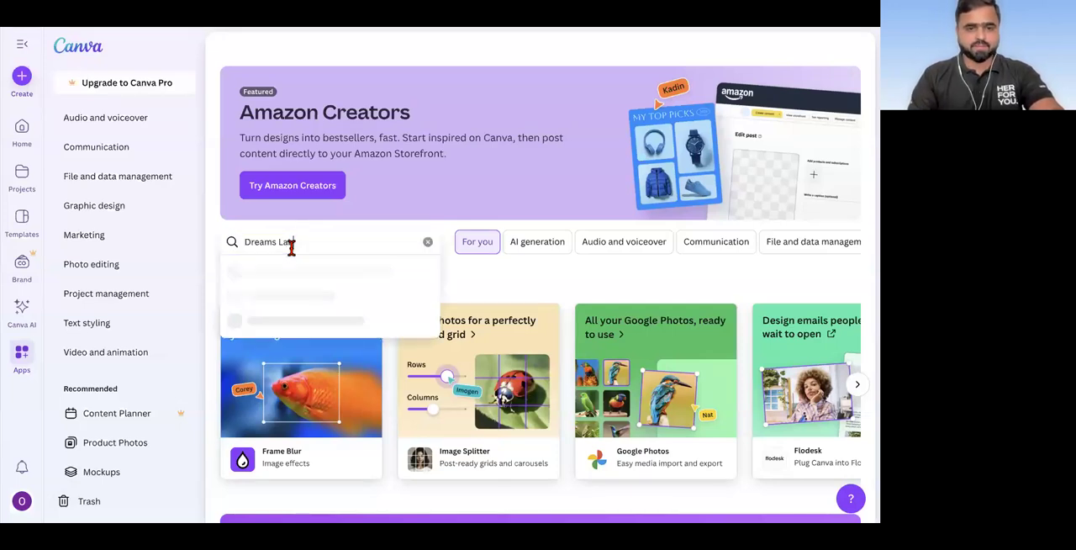
pyautogui.write('b')
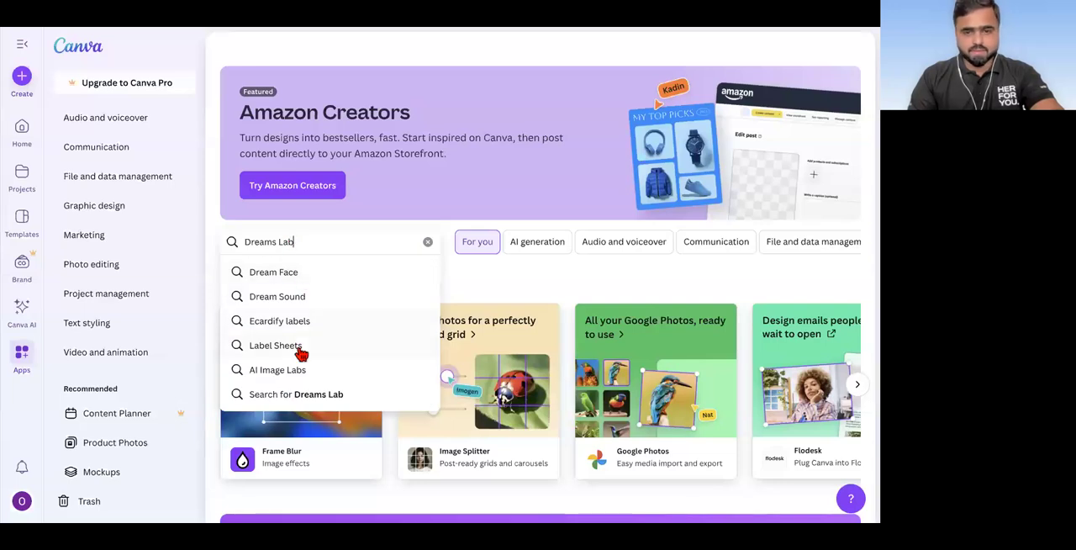
pyautogui.click(507, 283)
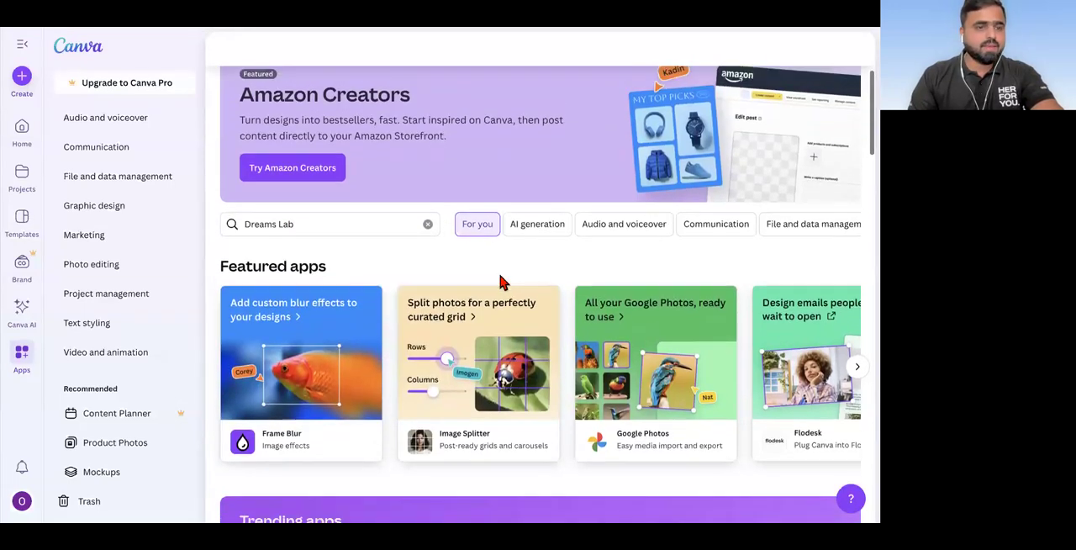
# Step: Go back to the home page and enter "Dreams Lab" as the template search term
pyautogui.click(23, 131)
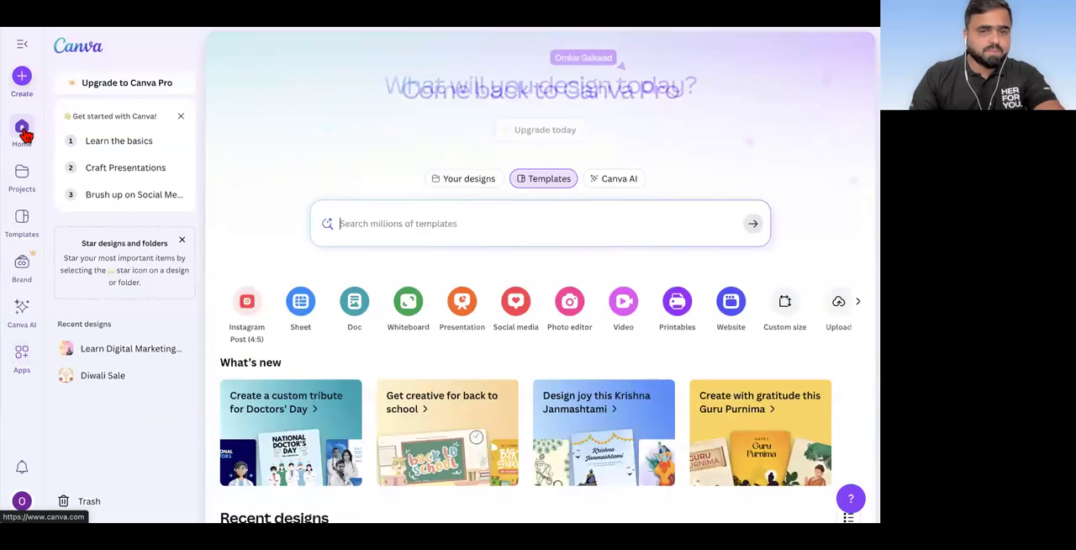
pyautogui.click(376, 219)
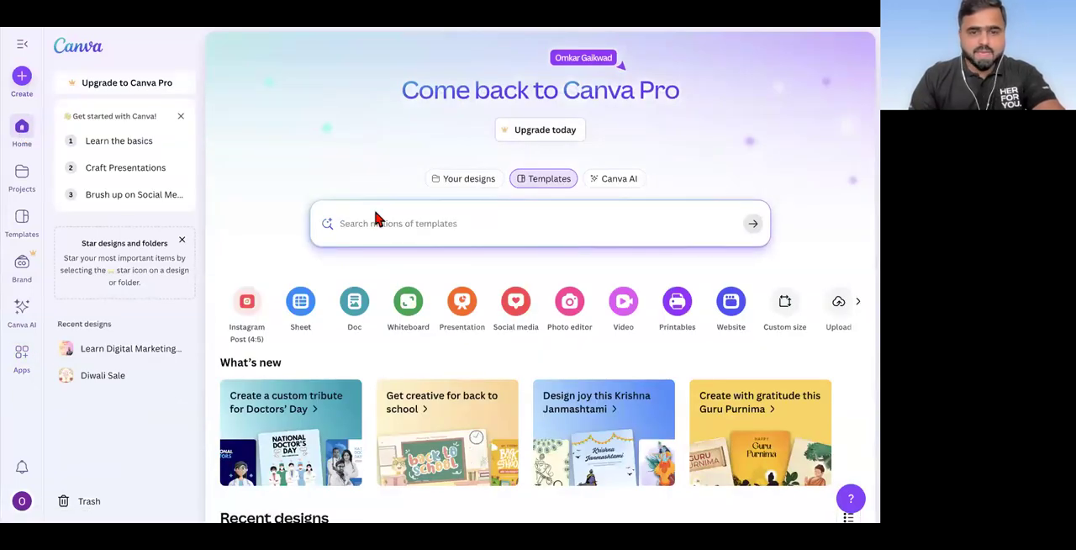
pyautogui.write('Dreams Lab')
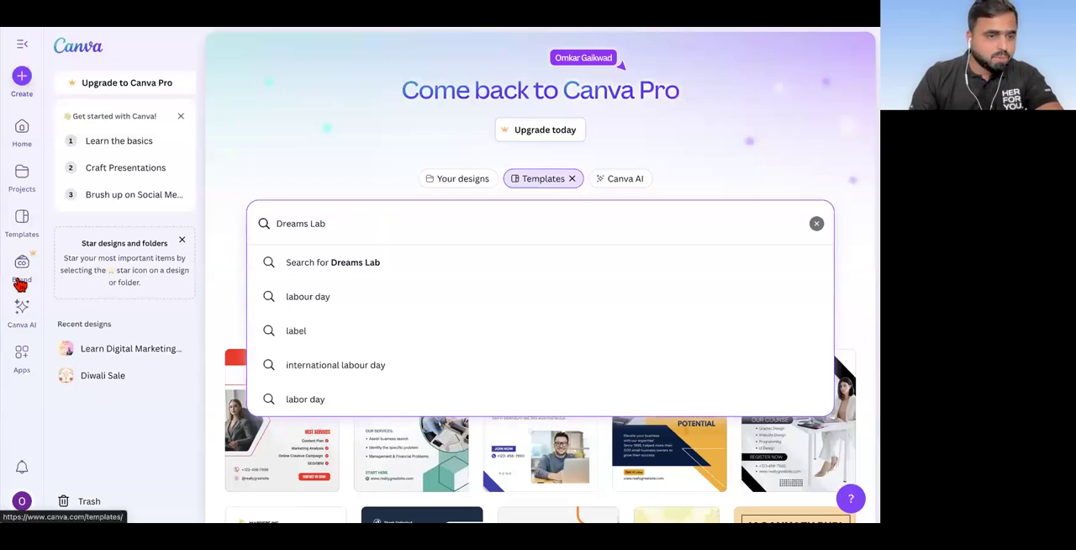
# Step: Open the AI generation category of the apps catalogue and look up "Dreams Lab" in the app search
pyautogui.click(21, 354)
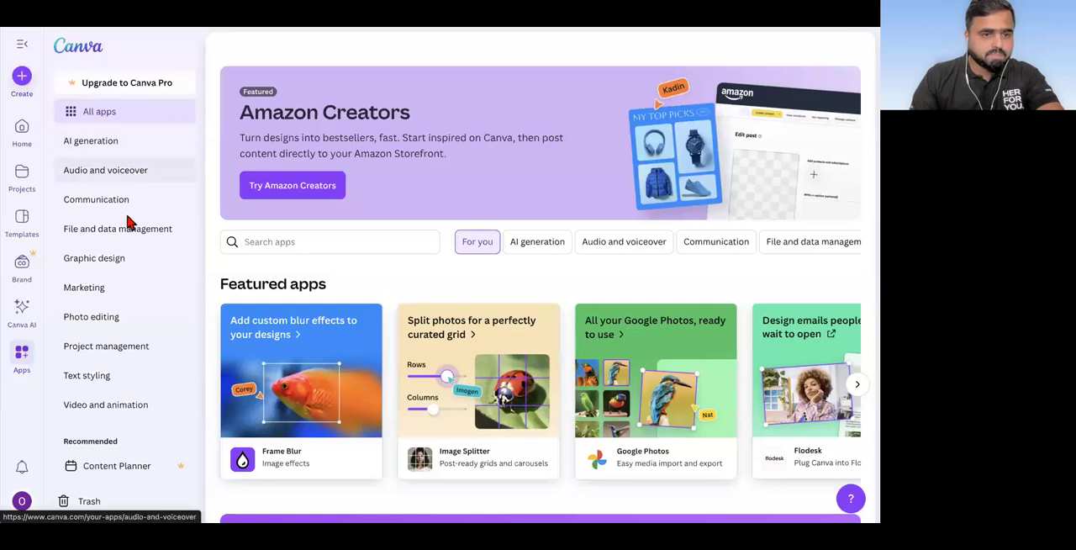
pyautogui.click(118, 145)
pyautogui.scroll(-3, 370, 345)
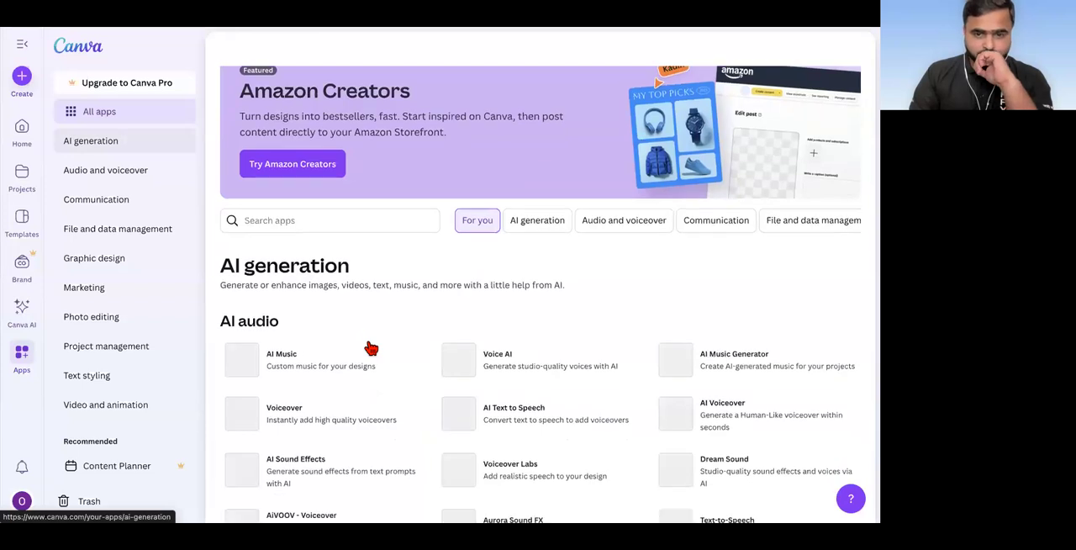
pyautogui.click(345, 83)
pyautogui.write('Dreams Lab')
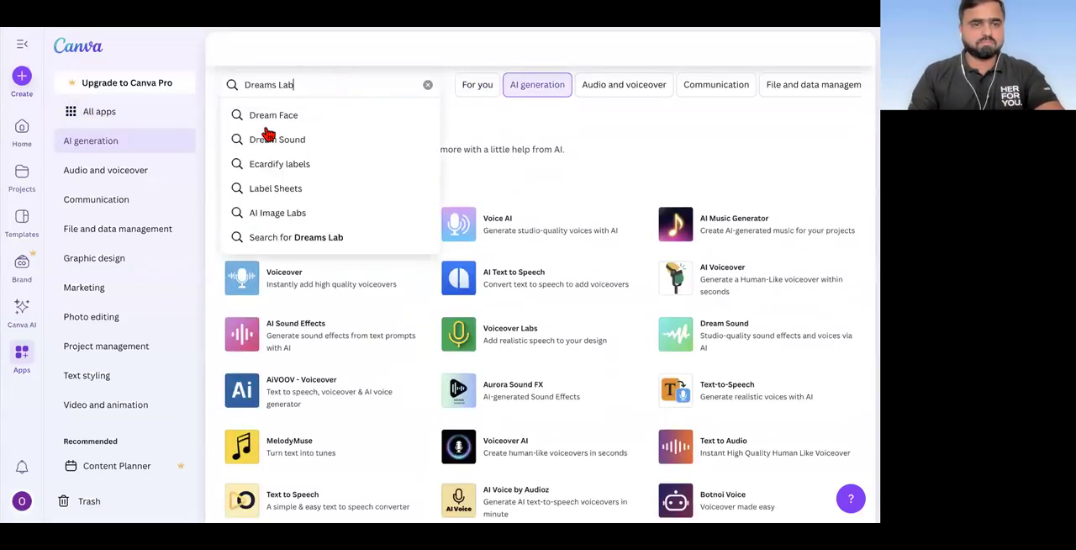
# Step: Search all design types for "Dreams Lab" in the Create a design window, including the More category, and close it
pyautogui.click(22, 77)
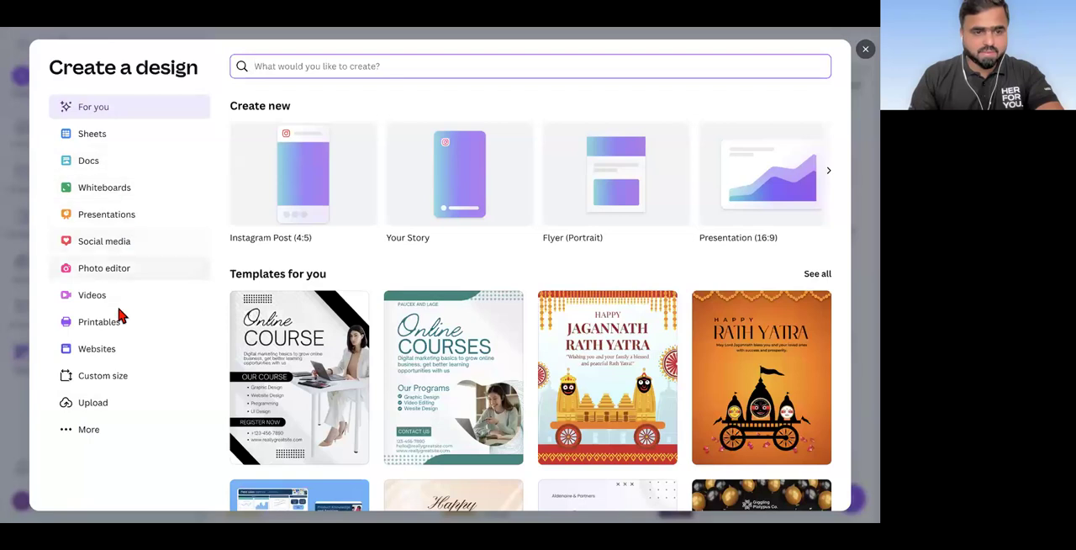
pyautogui.click(89, 433)
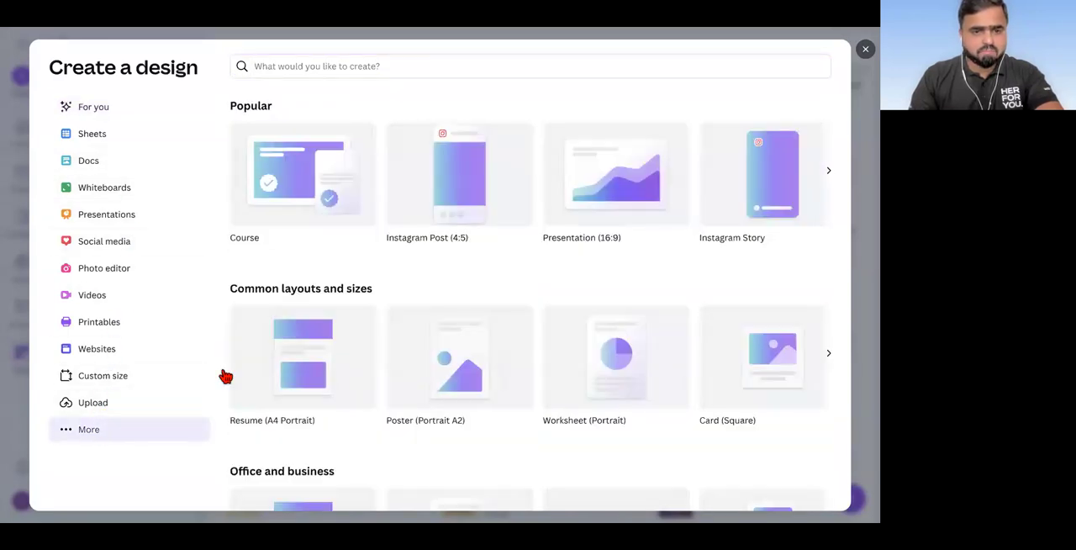
pyautogui.scroll(-1, 328, 252)
pyautogui.click(339, 66)
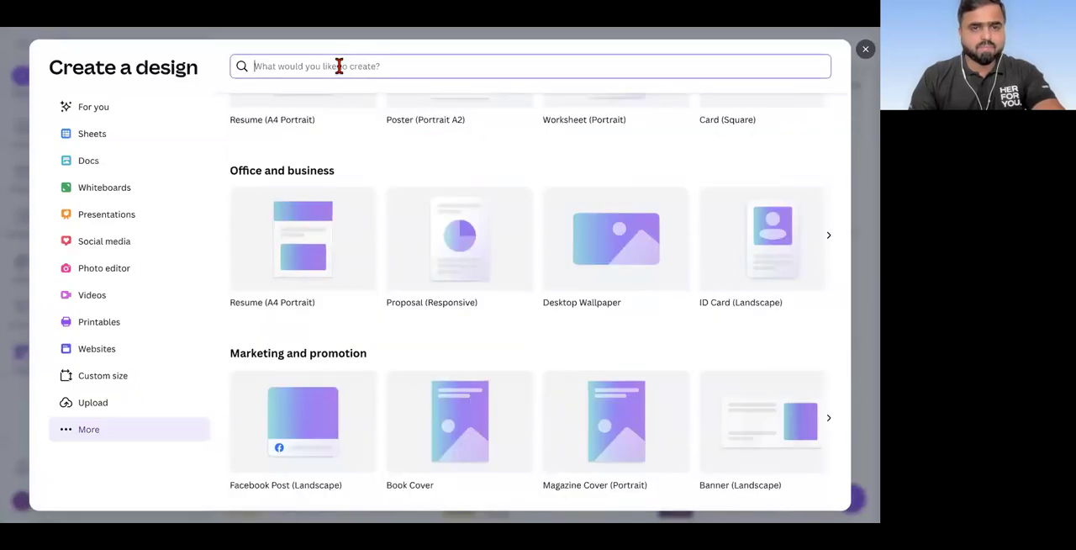
pyautogui.write('Dreams Lab')
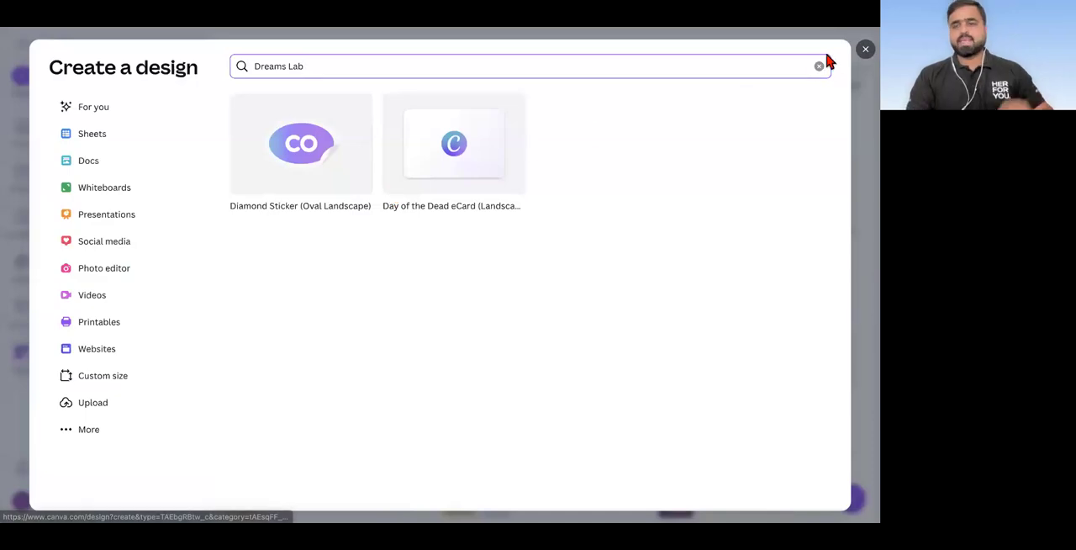
pyautogui.click(865, 53)
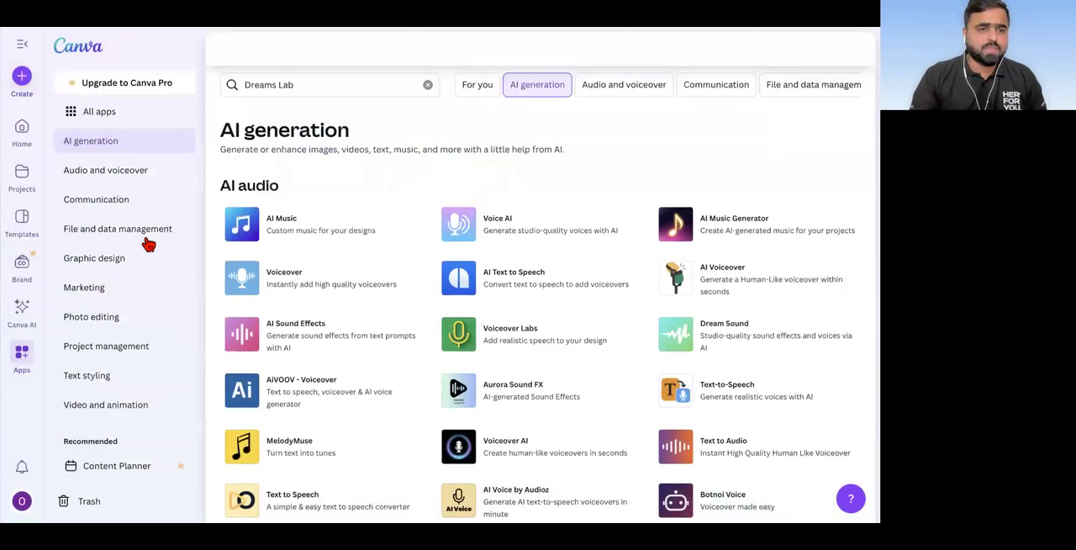
pyautogui.scroll(-1, 99, 304)
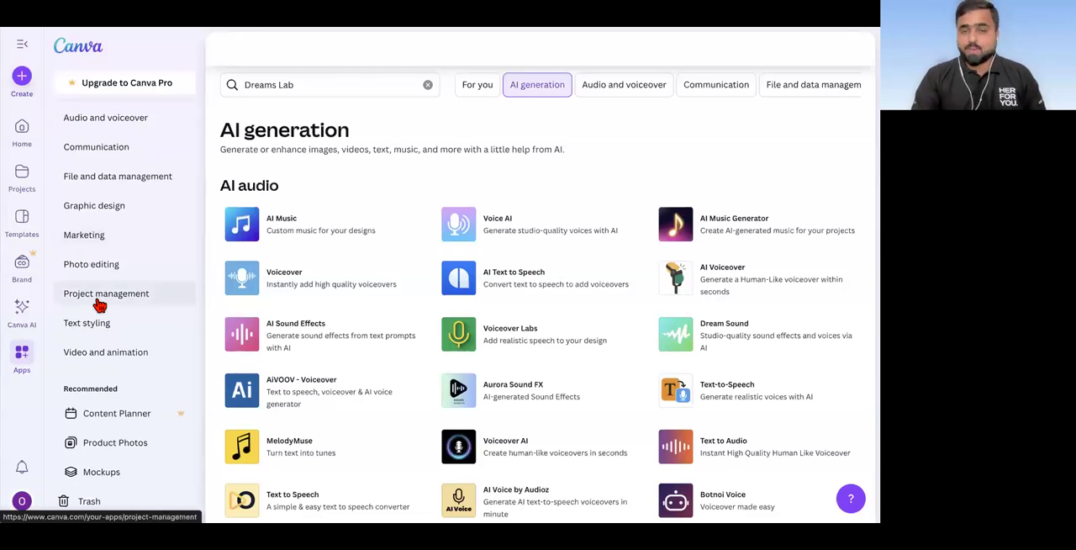
pyautogui.scroll(1, 147, 219)
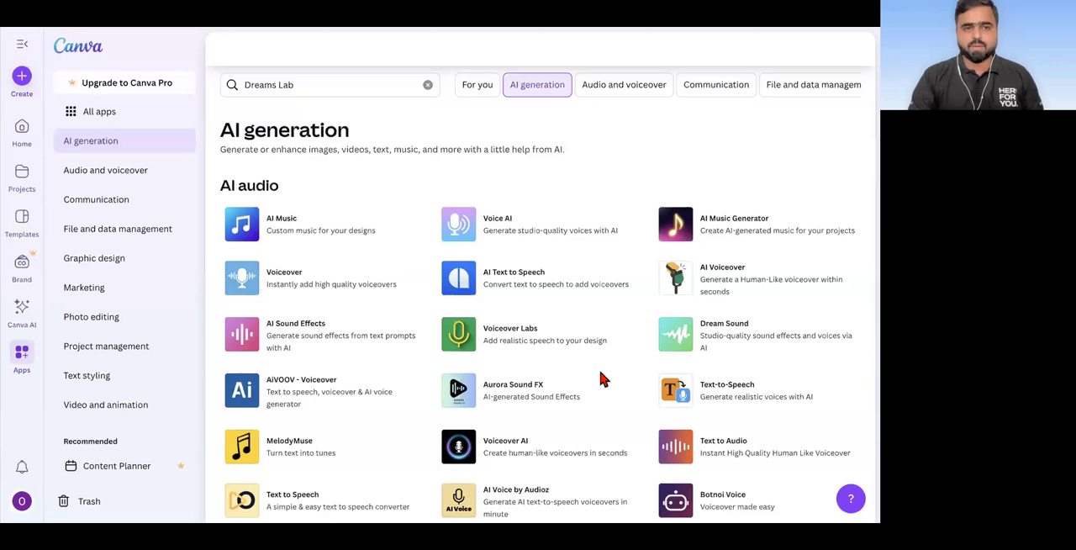
# Step: Return to the home page, search the templates for "logo design" and browse the results
pyautogui.click(91, 46)
pyautogui.click(417, 223)
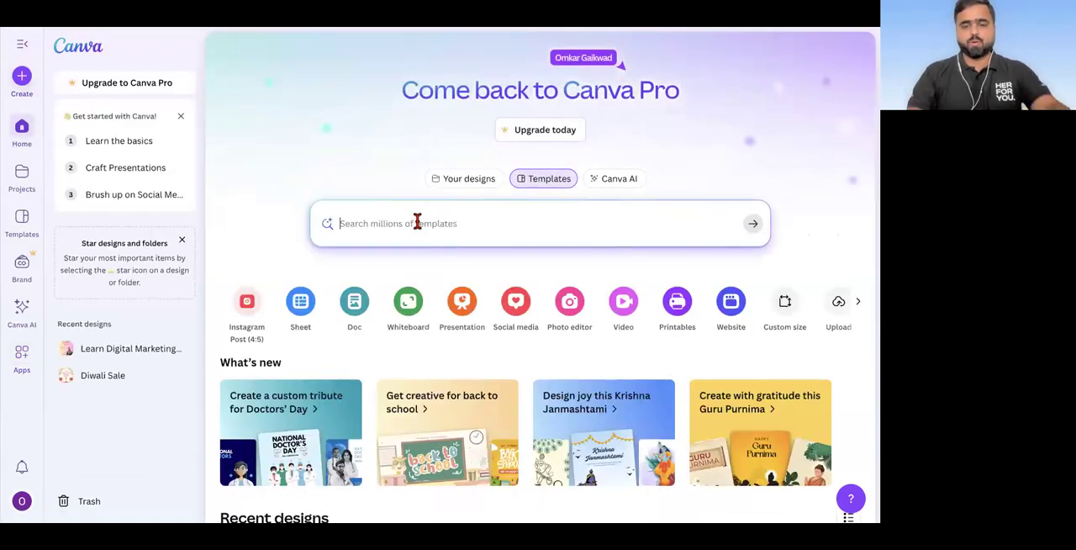
pyautogui.write('logo')
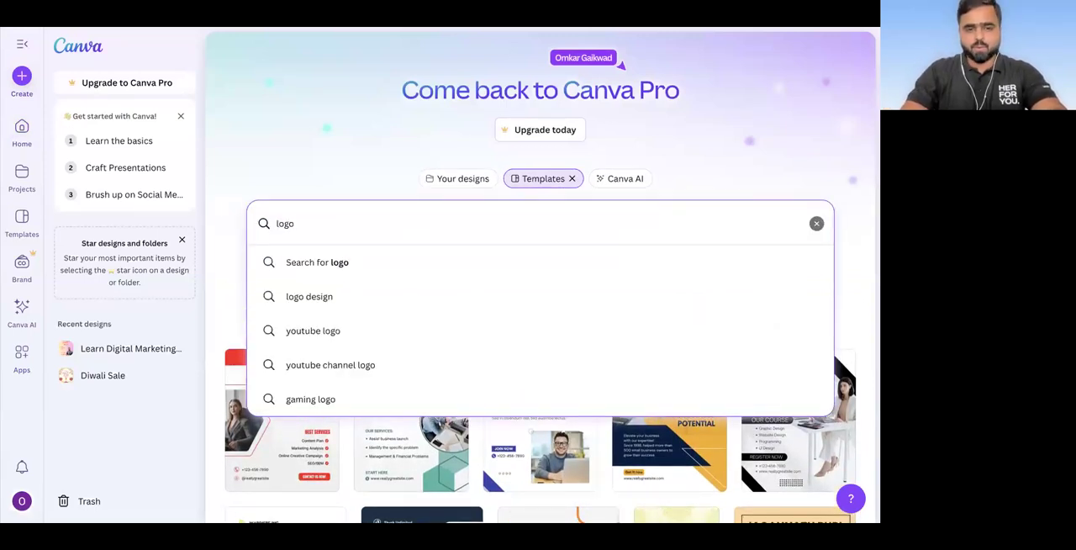
pyautogui.press('Down')
pyautogui.press('Return')
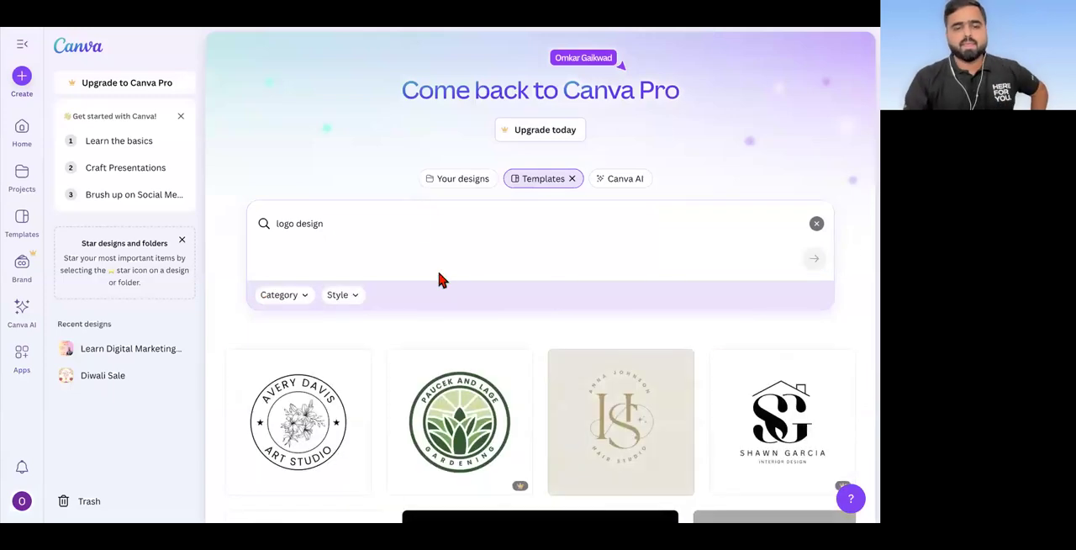
pyautogui.scroll(-3, 440, 280)
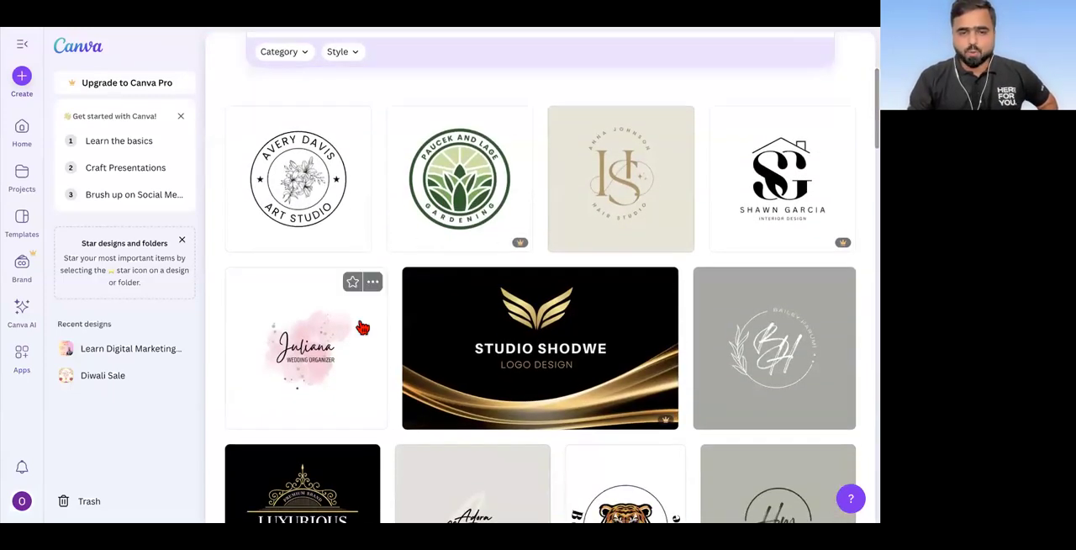
# Step: Browse the "logo design" template results to compare the available logo styles
pyautogui.scroll(-6, 363, 328)
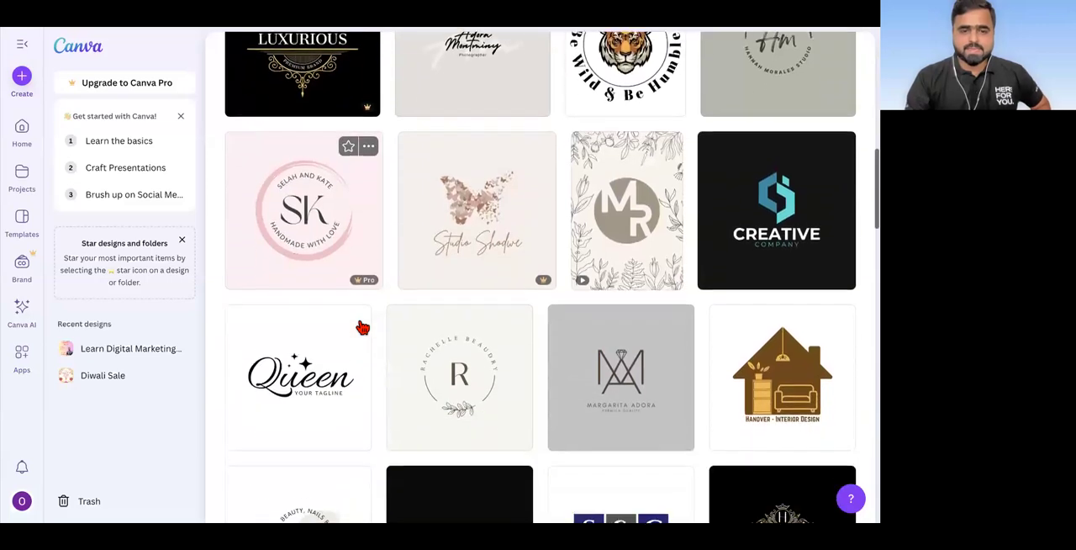
pyautogui.scroll(-5, 363, 327)
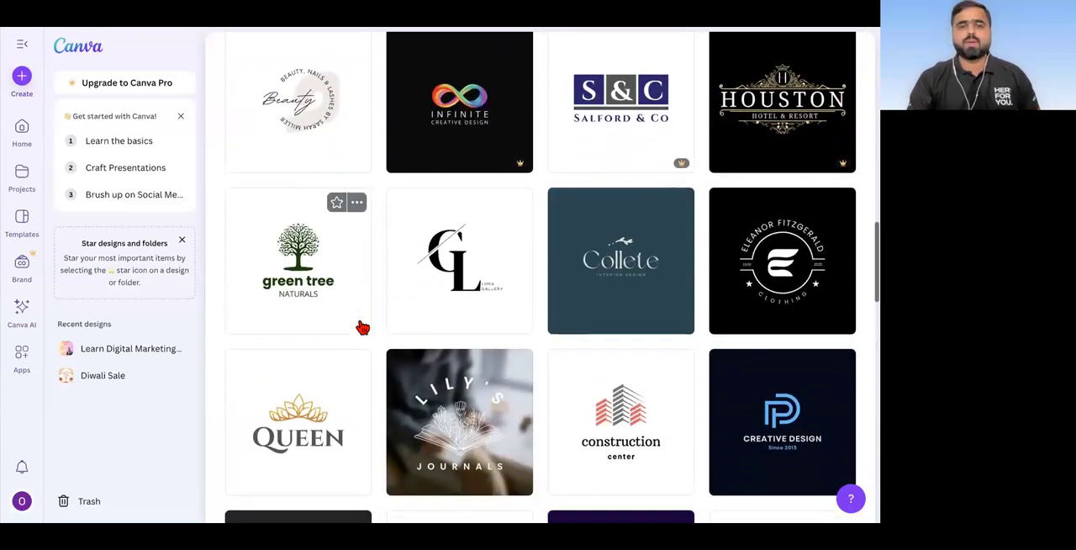
pyautogui.scroll(-5, 362, 327)
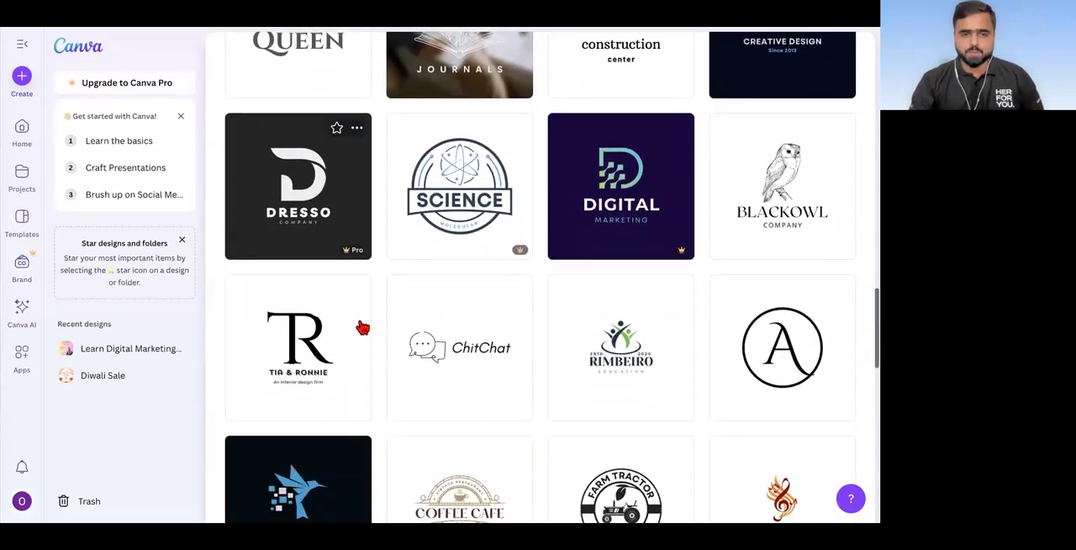
pyautogui.scroll(-6, 363, 327)
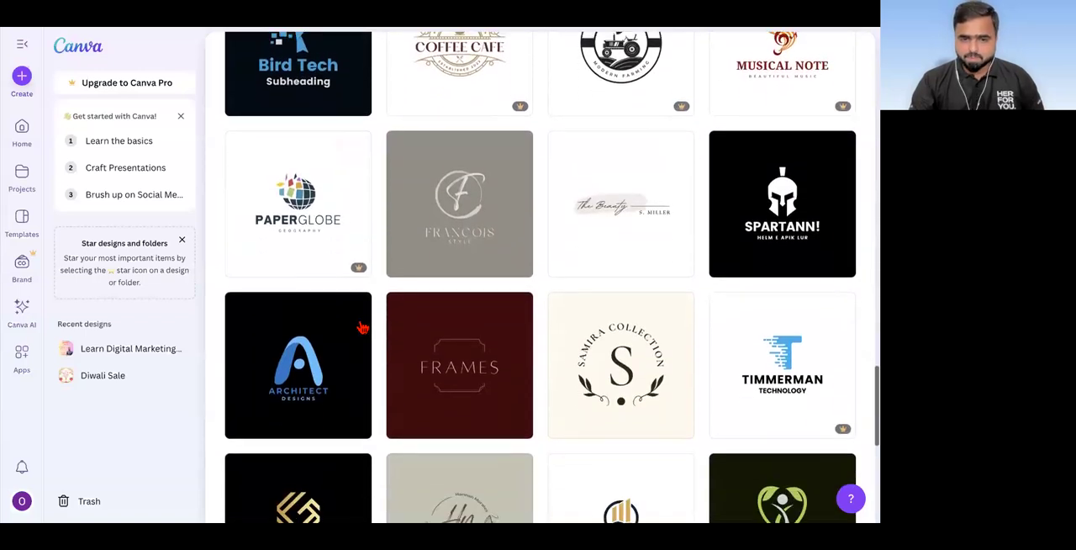
pyautogui.scroll(-3, 362, 327)
pyautogui.scroll(-3, 362, 328)
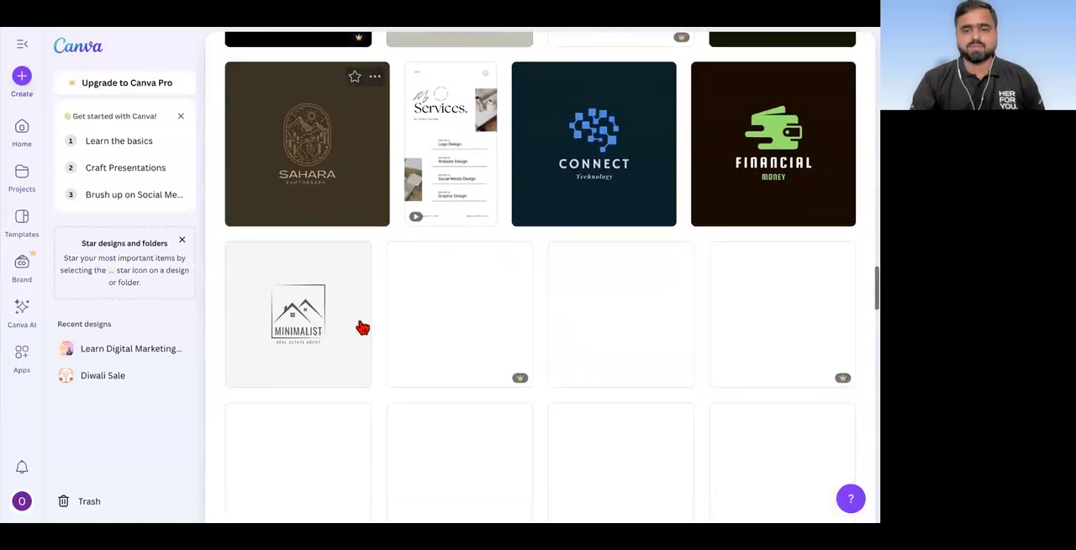
pyautogui.scroll(-5, 361, 327)
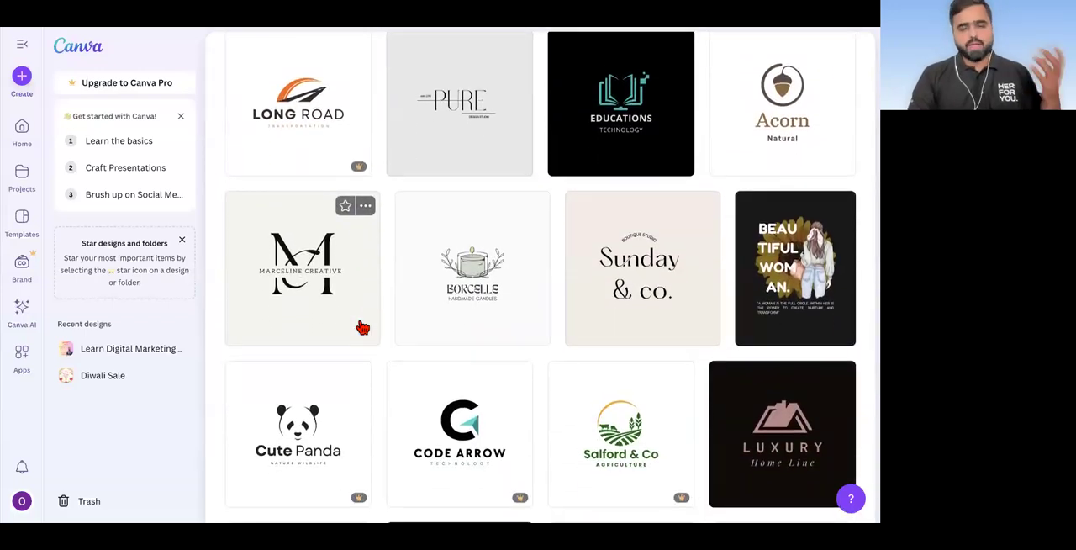
pyautogui.scroll(-6, 362, 328)
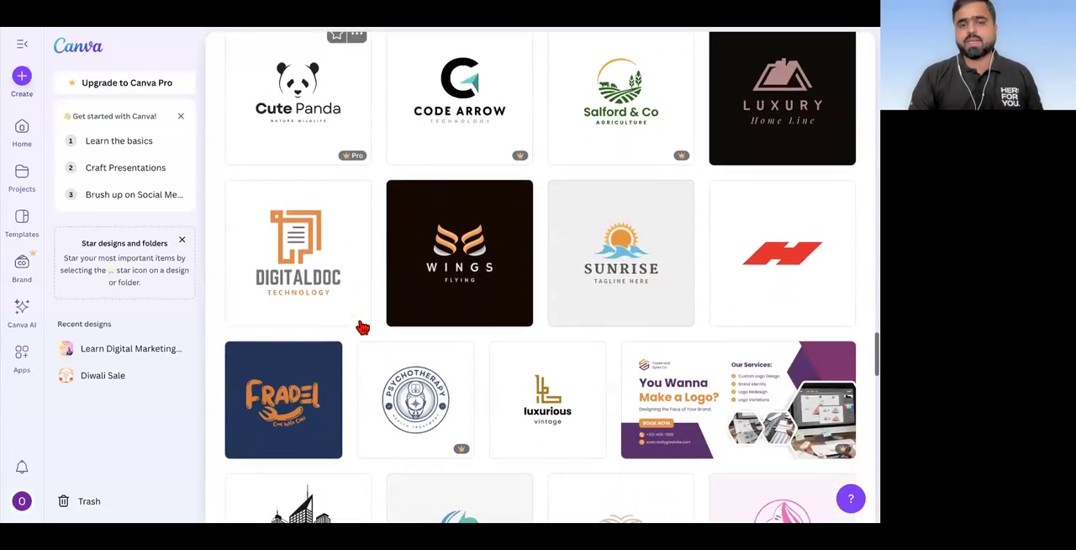
pyautogui.scroll(-1, 394, 250)
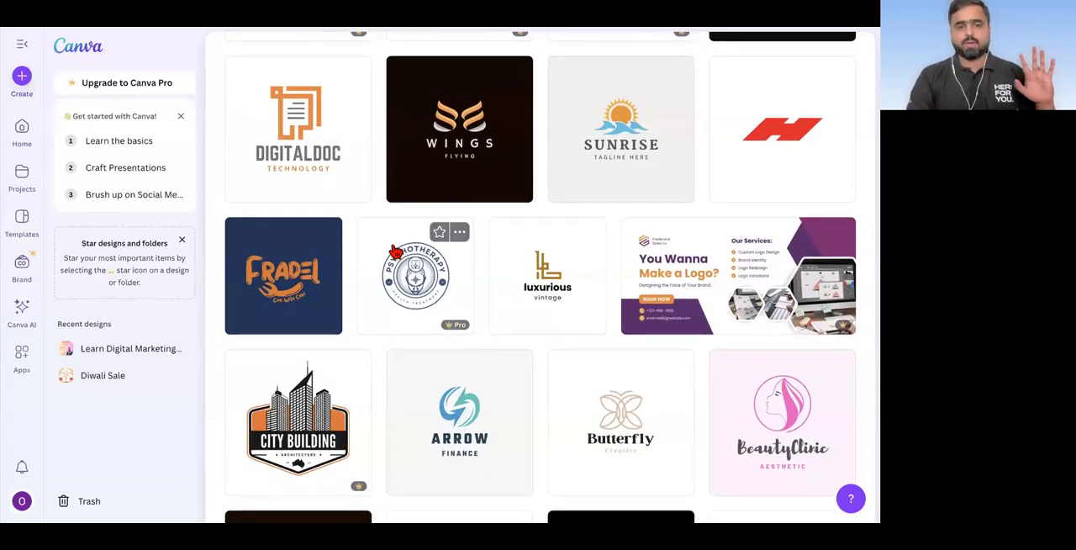
pyautogui.scroll(-3, 395, 252)
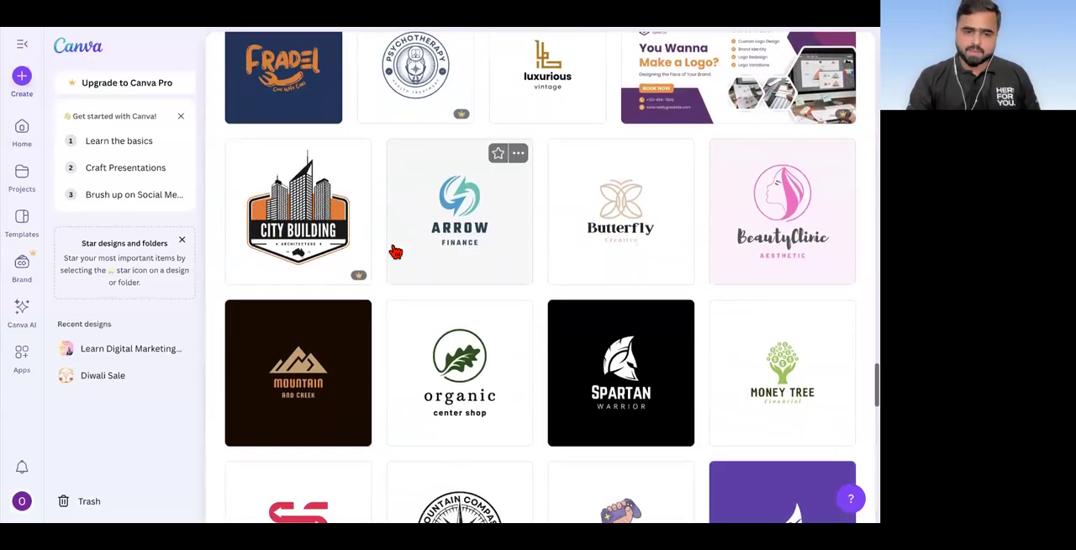
# Step: Change the template search term to "import export logo" and run the search
pyautogui.scroll(20, 395, 250)
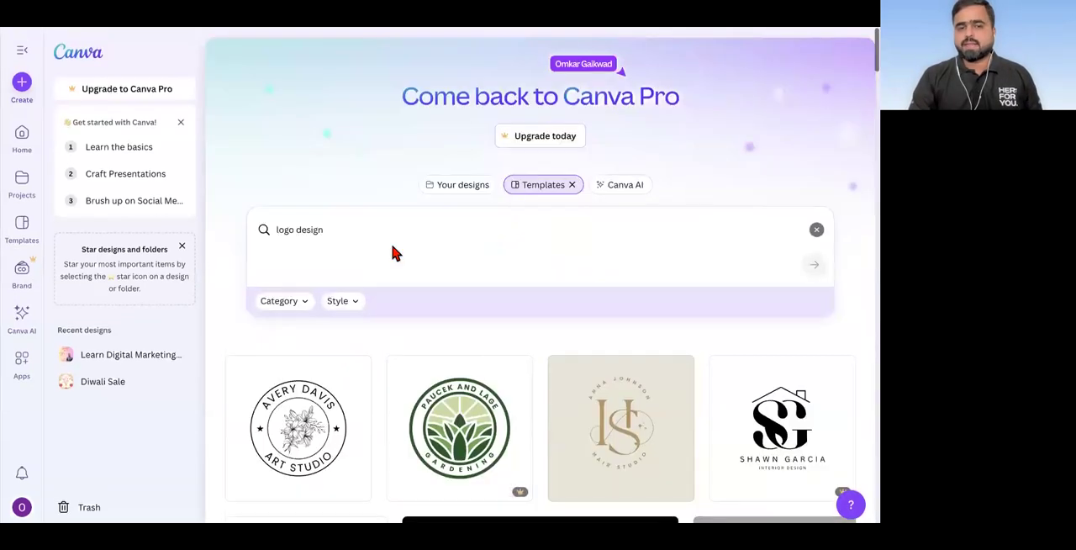
pyautogui.click(349, 227)
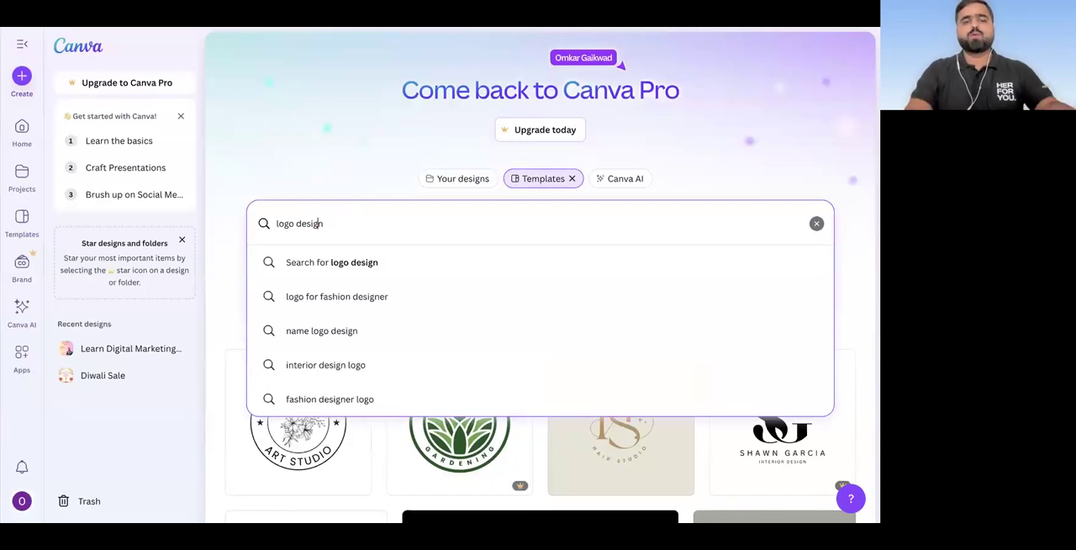
pyautogui.write('import e')
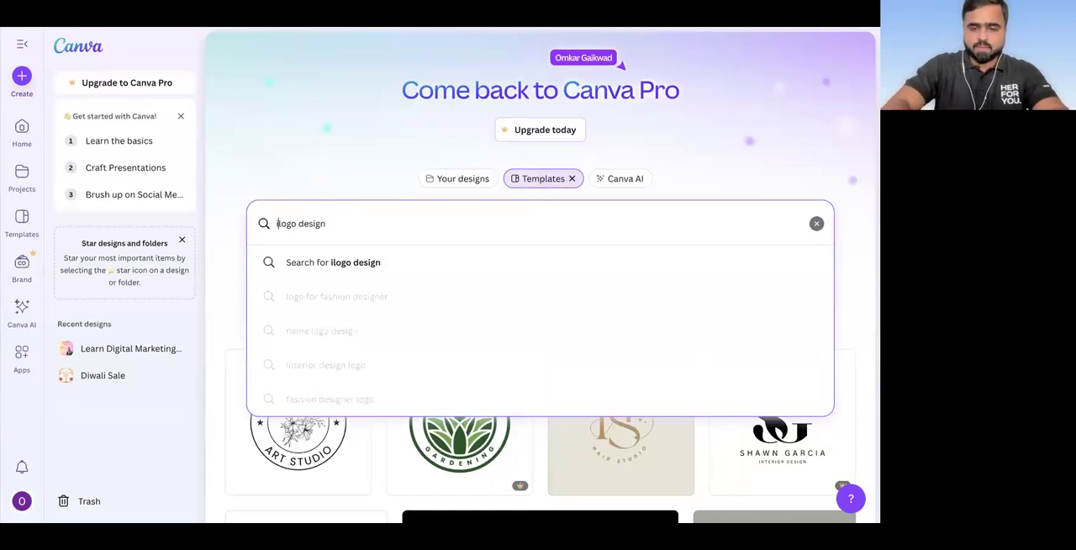
pyautogui.write('xport')
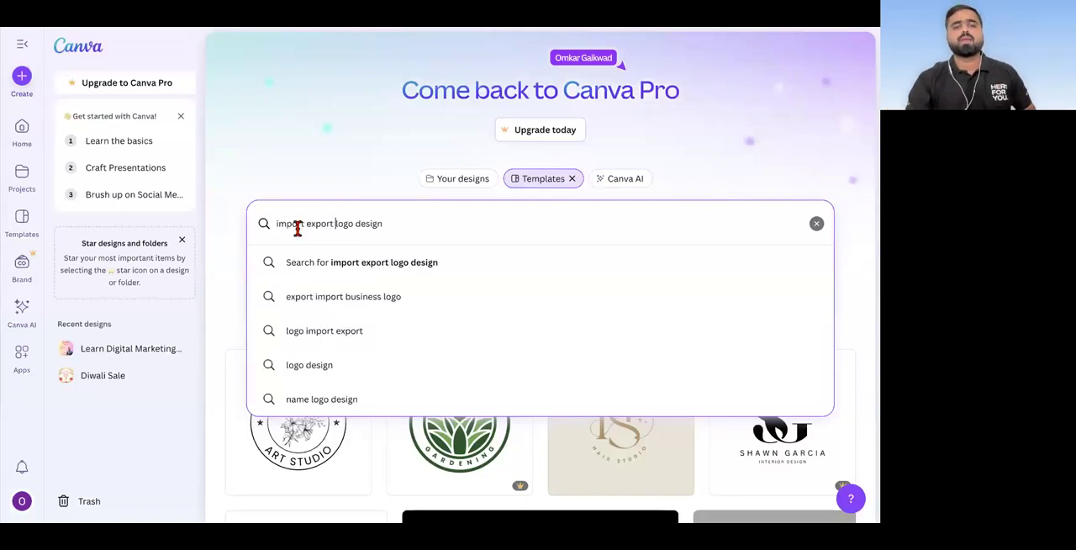
pyautogui.click(401, 222)
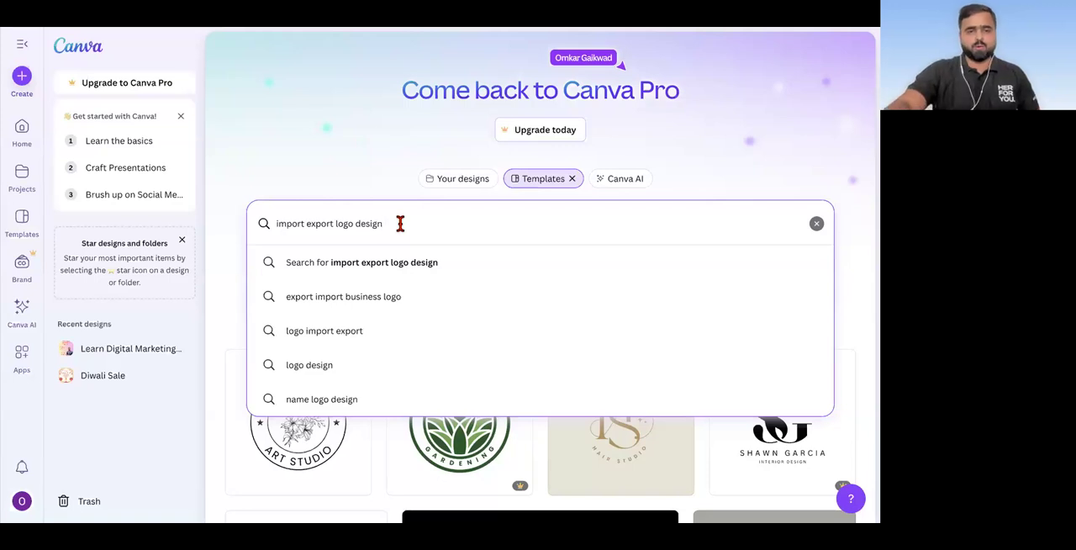
pyautogui.press('BackSpace')
pyautogui.press('BackSpace')
pyautogui.press('BackSpace')
pyautogui.press('BackSpace')
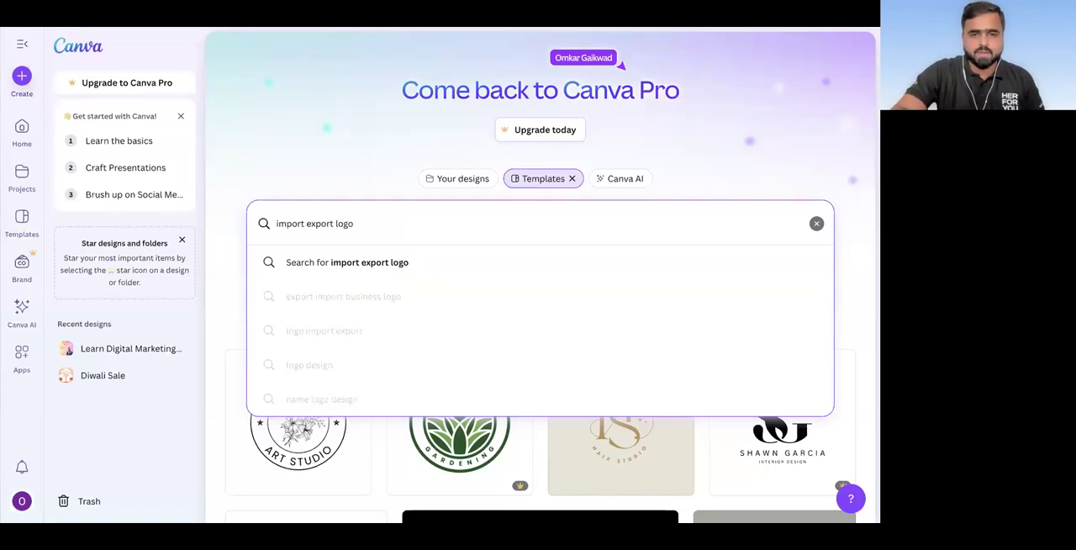
pyautogui.press('Return')
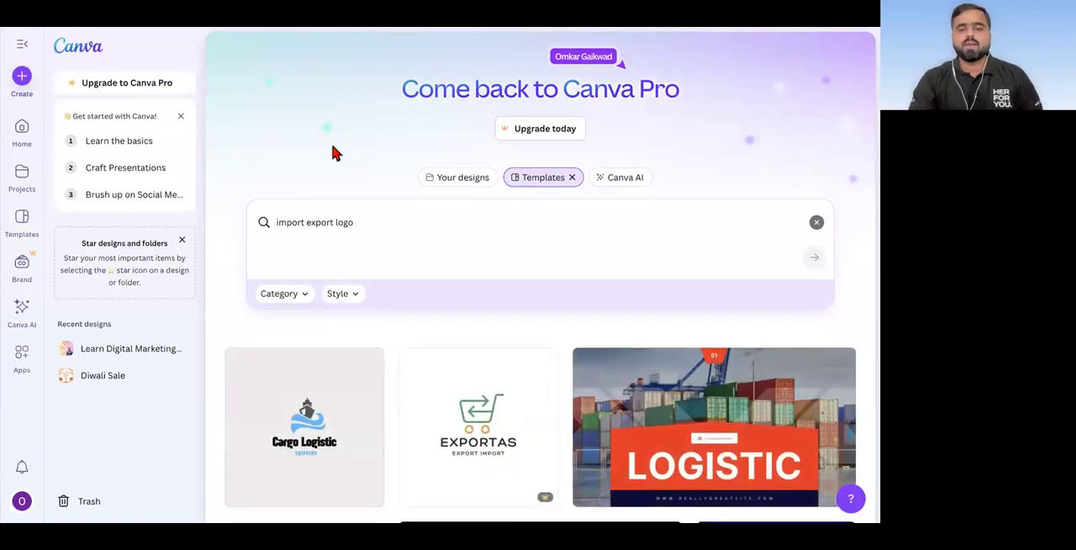
# Step: Look through the "import export logo" templates for a suitable logistics logo
pyautogui.scroll(-5, 333, 151)
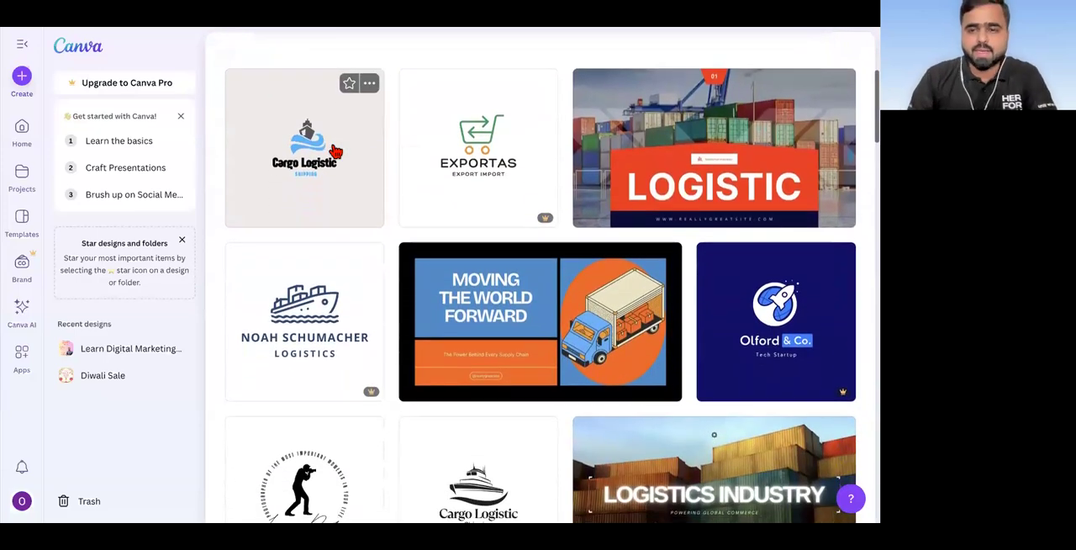
pyautogui.scroll(-6, 333, 151)
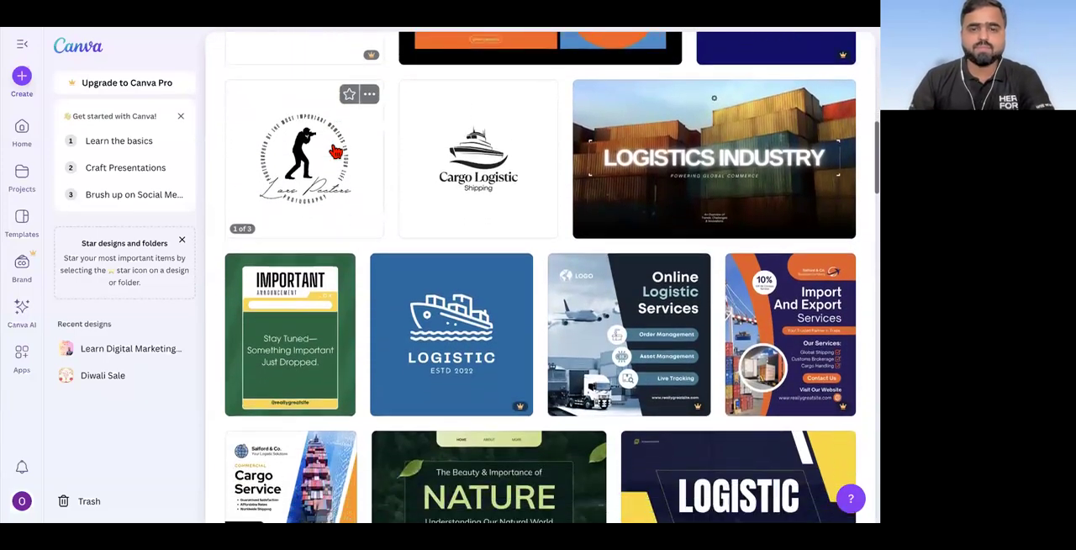
pyautogui.scroll(-12, 335, 151)
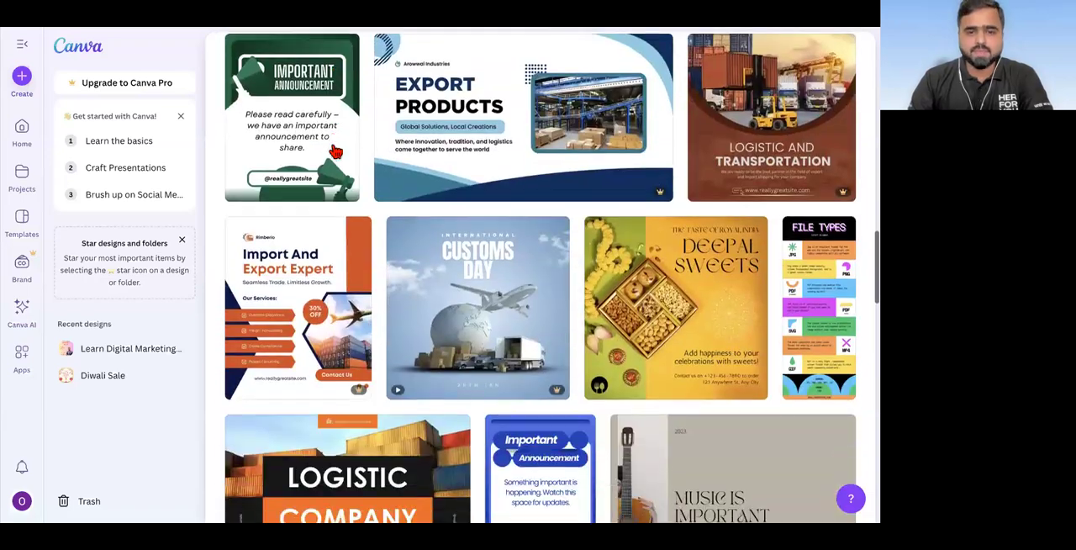
pyautogui.scroll(-14, 336, 151)
pyautogui.scroll(-13, 334, 151)
pyautogui.scroll(-4, 334, 151)
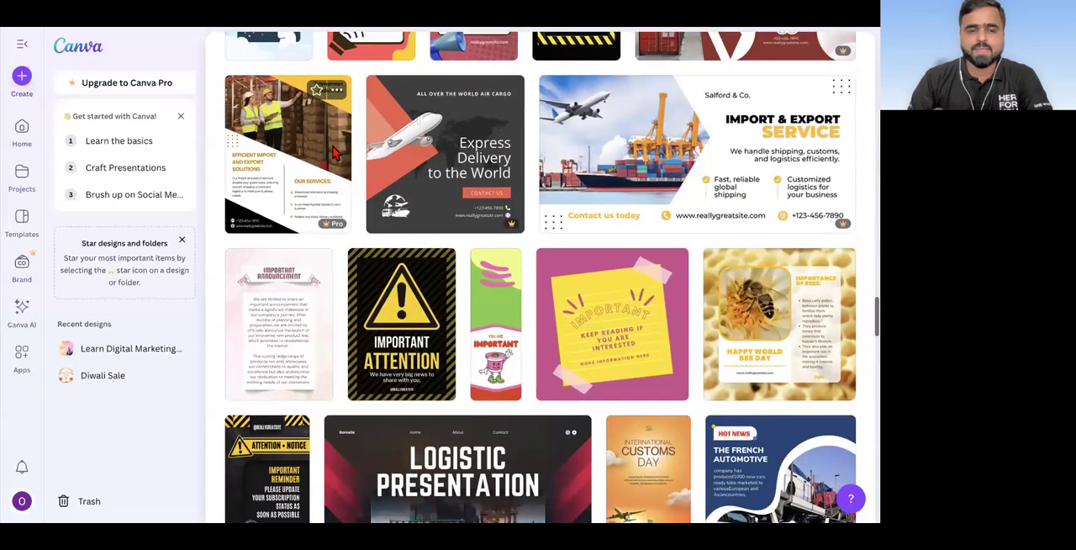
pyautogui.scroll(-9, 334, 151)
pyautogui.scroll(14, 333, 222)
pyautogui.scroll(12, 334, 222)
# Step: Open the "Black and White Simple Cargo Logistic Logo" template for customising in the editor
pyautogui.scroll(-3, 339, 226)
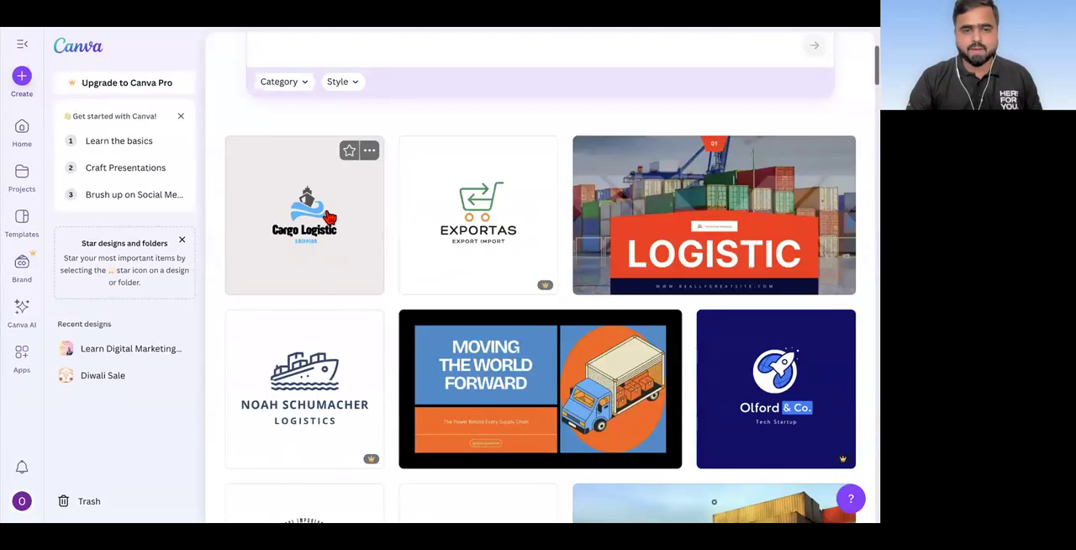
pyautogui.scroll(-6, 329, 219)
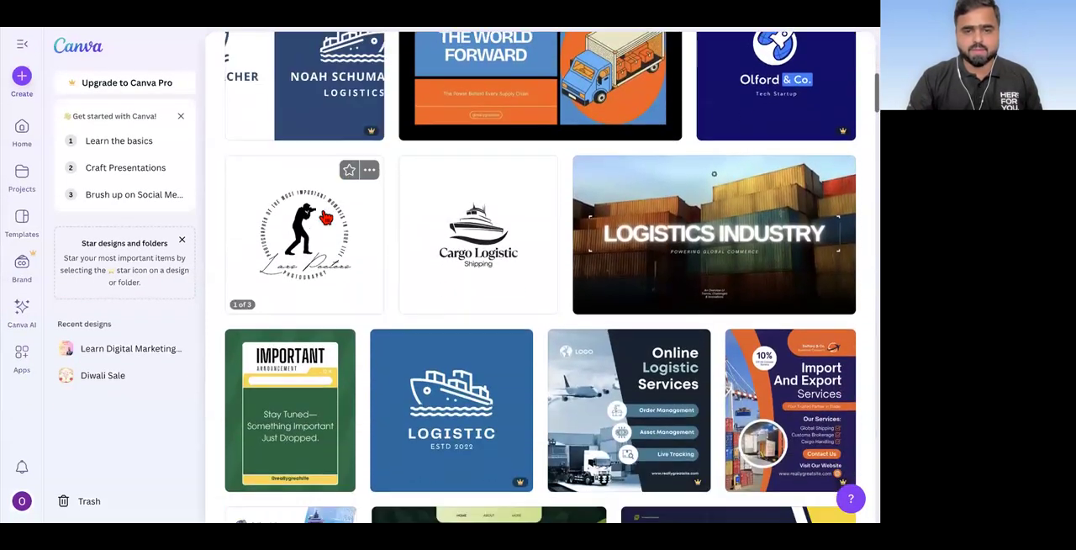
pyautogui.scroll(-2, 325, 217)
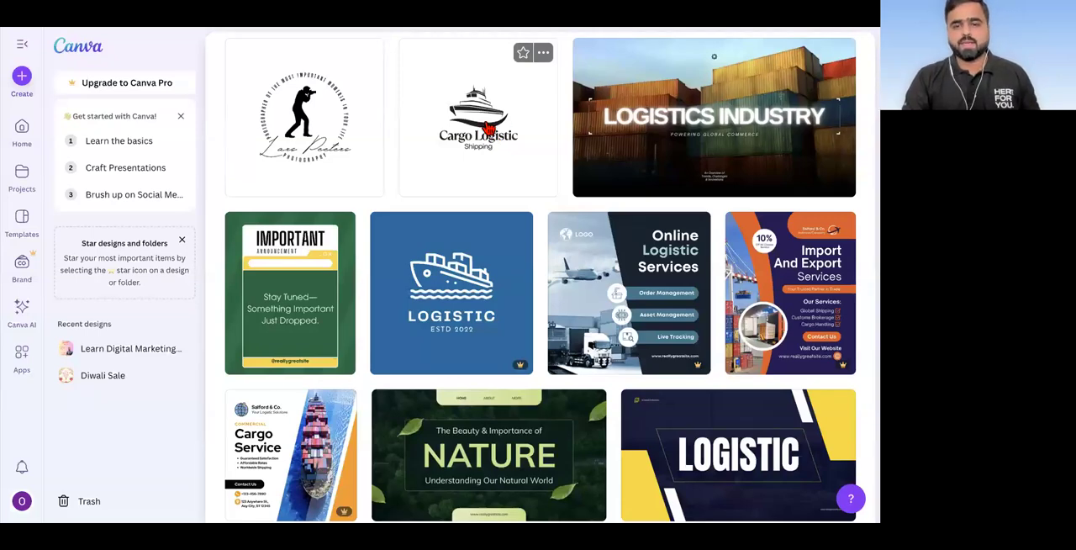
pyautogui.click(486, 113)
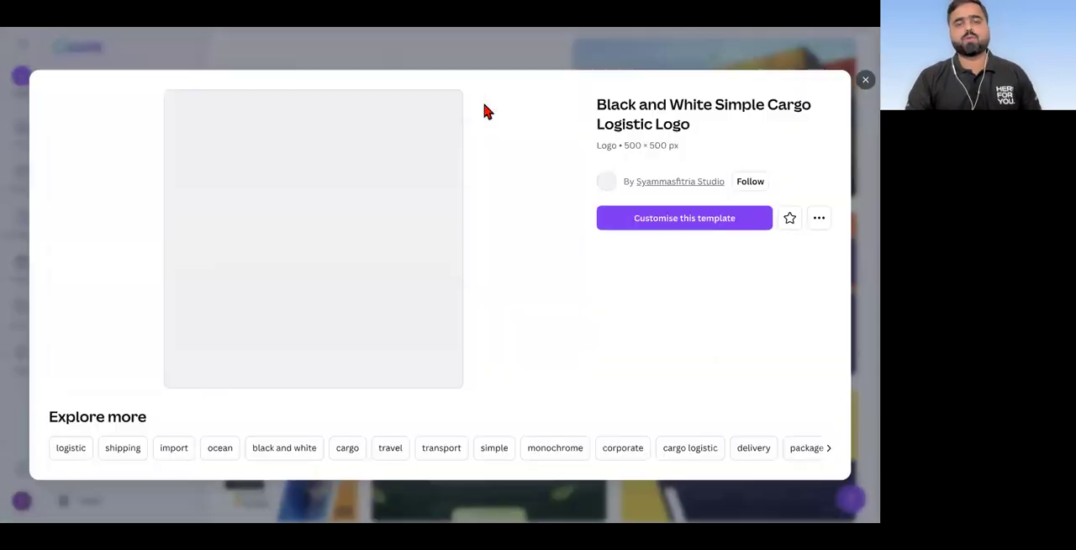
pyautogui.click(688, 218)
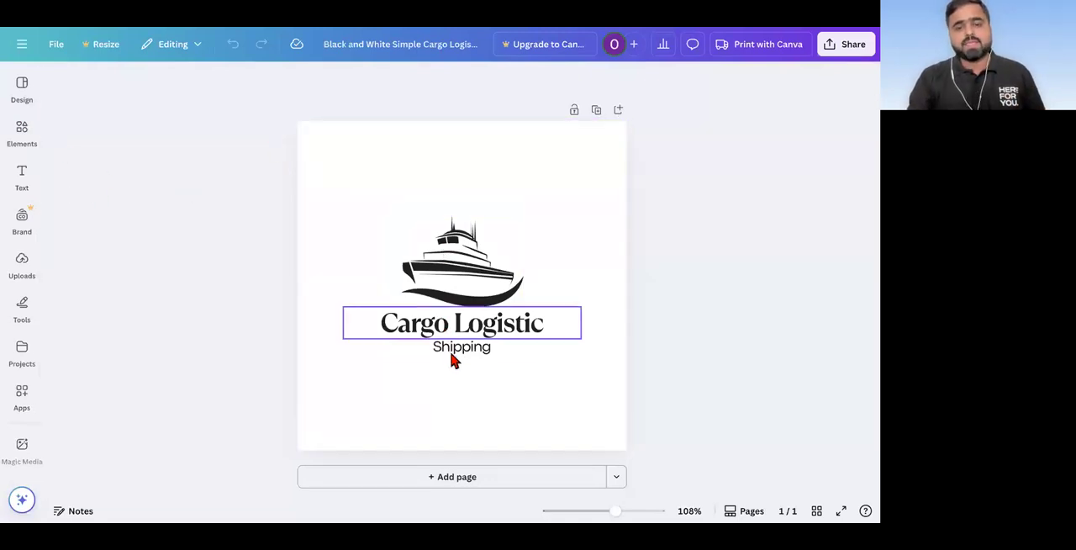
# Step: Select the ship graphic, the "Cargo Logistic" title and the "Shipping" subtitle one by one to check the logo's separate elements
pyautogui.click(469, 265)
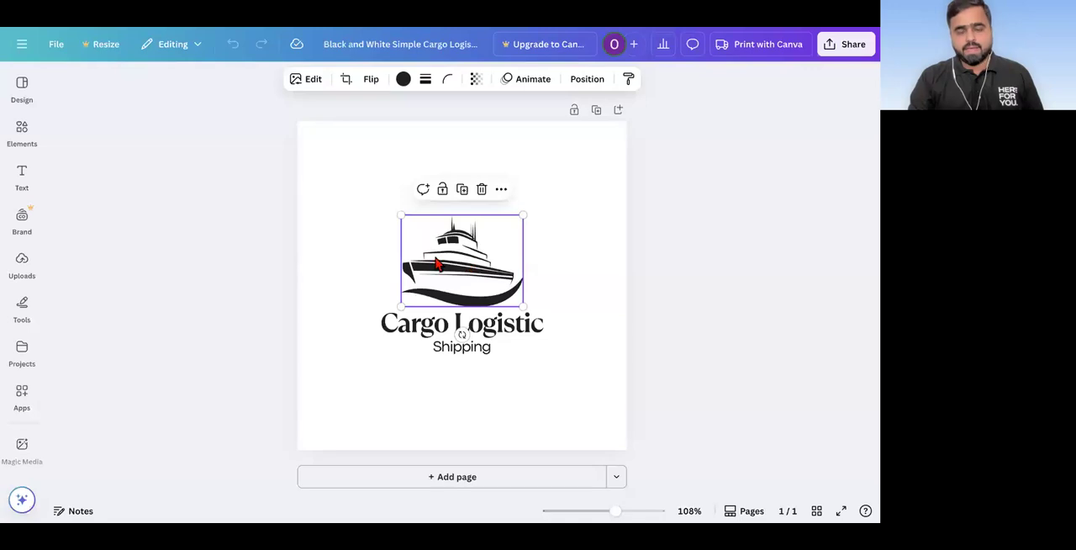
pyautogui.click(443, 334)
pyautogui.click(447, 349)
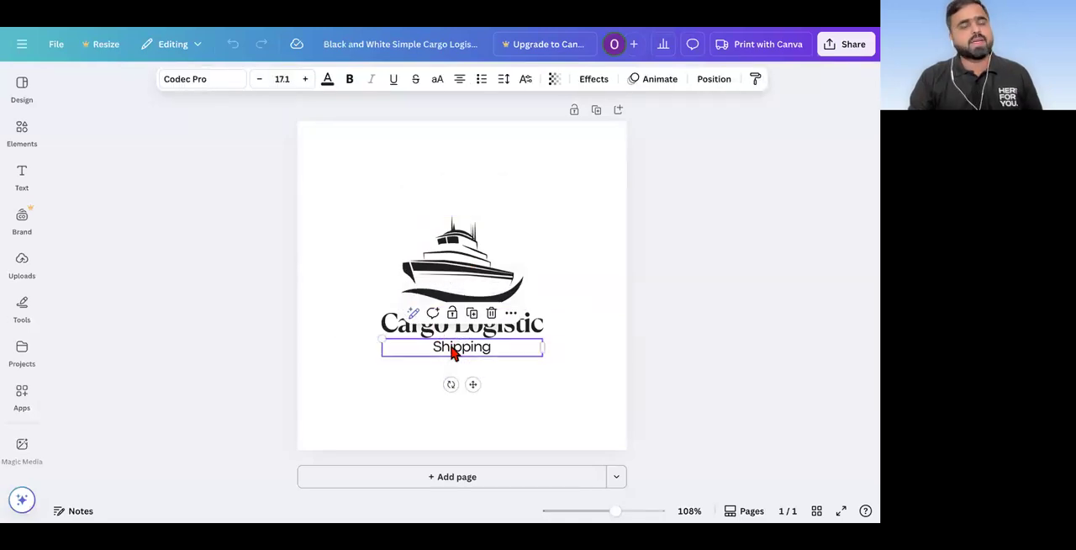
pyautogui.click(483, 280)
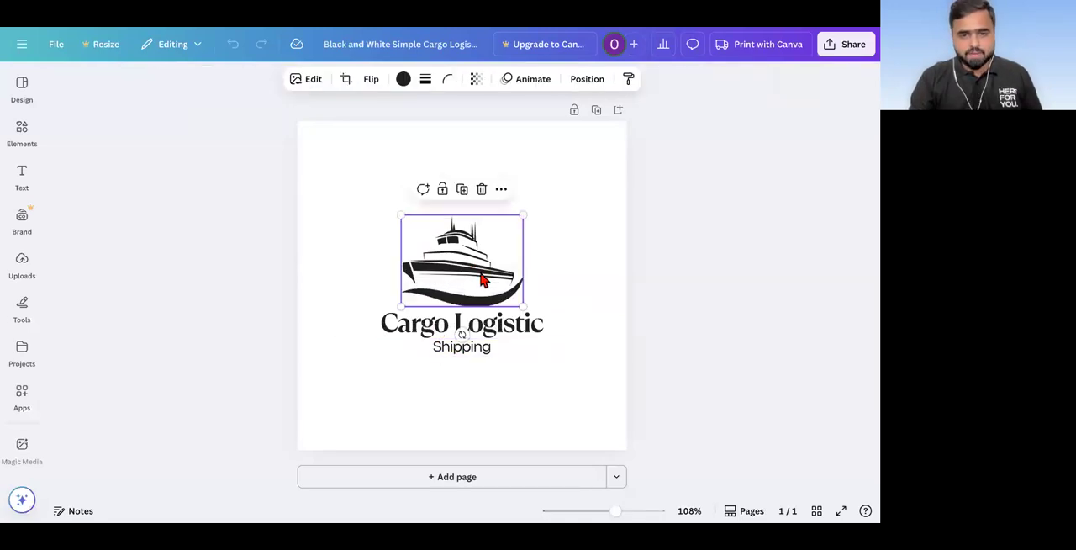
pyautogui.click(454, 328)
pyautogui.click(452, 352)
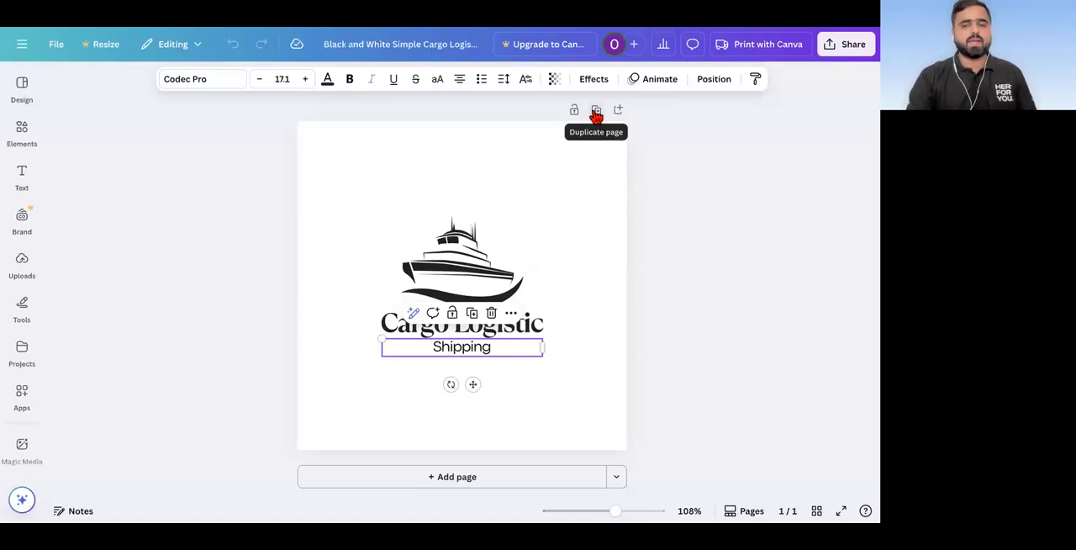
# Step: Duplicate the page containing the cargo logo
pyautogui.scroll(5, 596, 116)
pyautogui.scroll(-5, 596, 116)
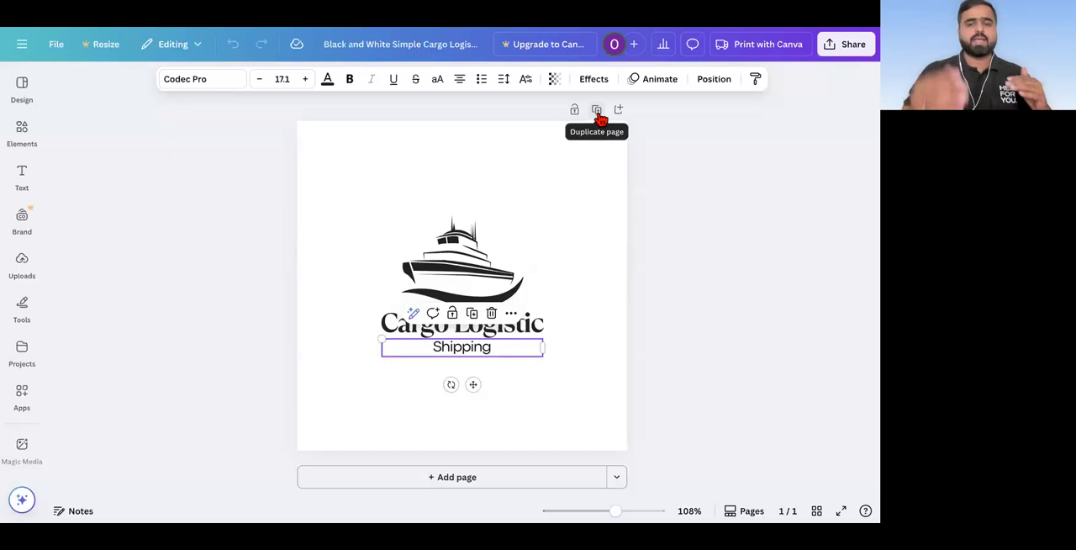
pyautogui.click(597, 112)
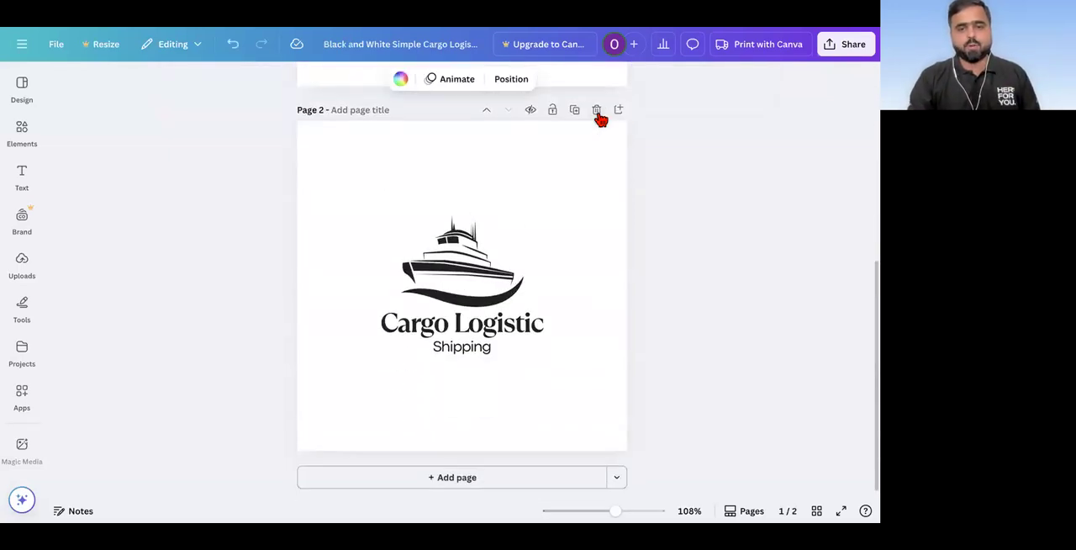
# Step: Change the "Cargo Logistic" title on page 2 to "Om Import Export"
pyautogui.scroll(5, 502, 229)
pyautogui.scroll(-4, 502, 229)
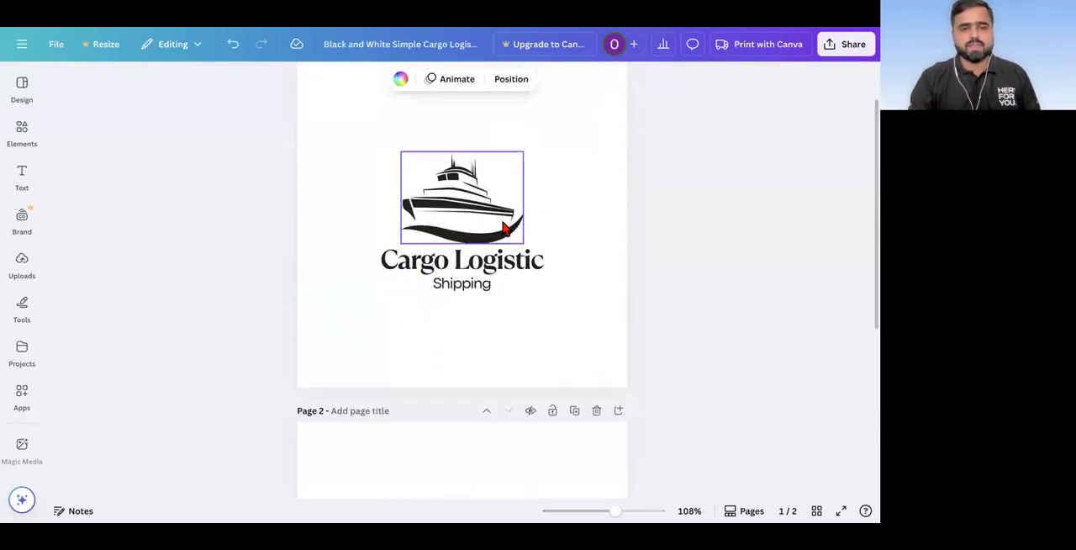
pyautogui.scroll(3, 502, 229)
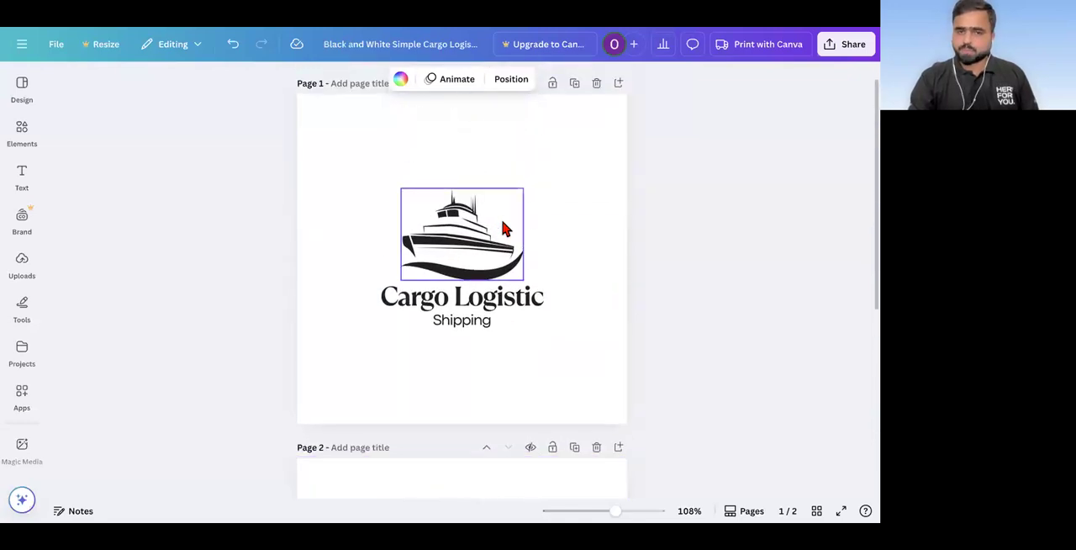
pyautogui.scroll(-5, 503, 227)
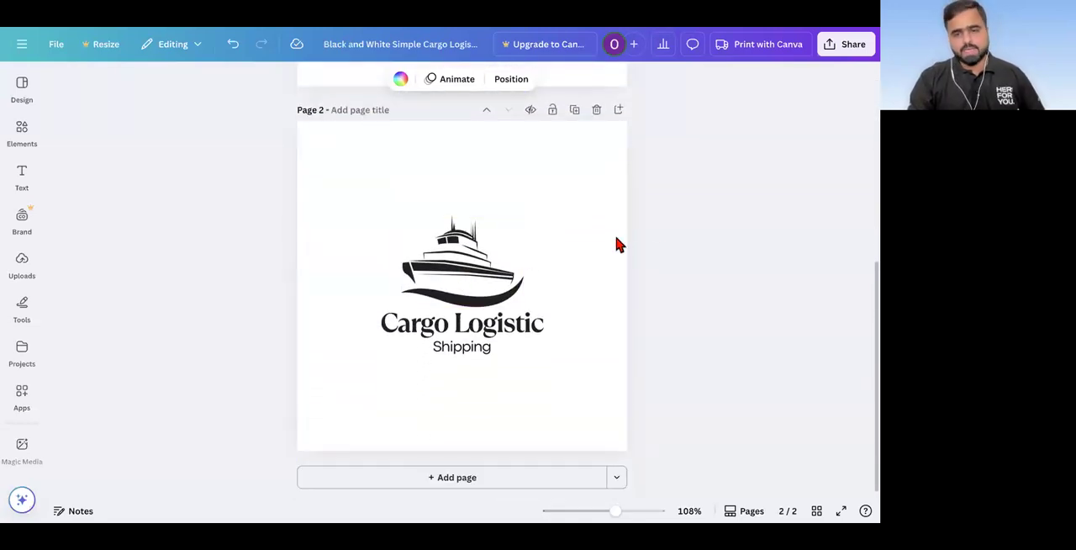
pyautogui.doubleClick(482, 328)
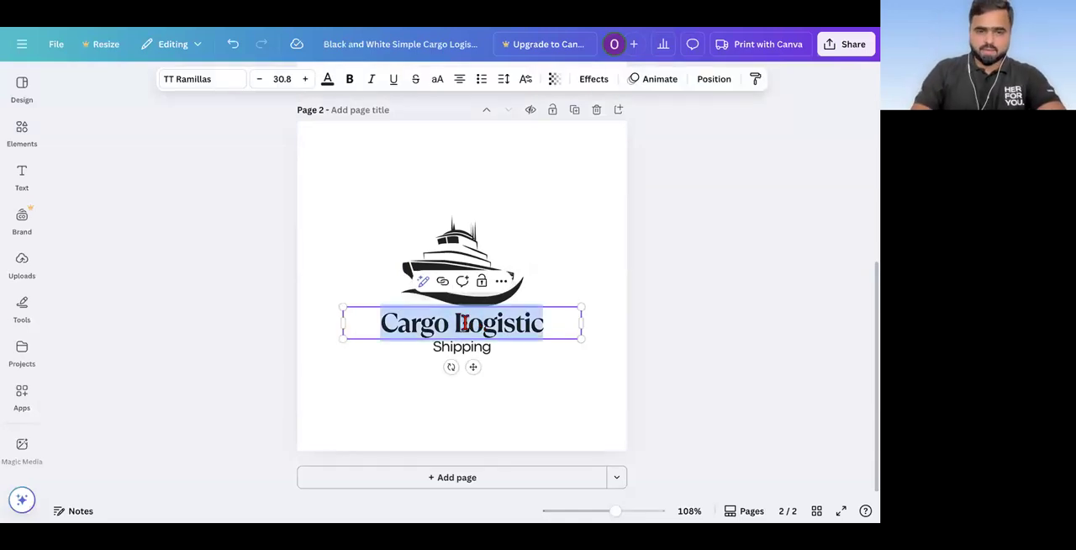
pyautogui.click(451, 323)
pyautogui.doubleClick(402, 324)
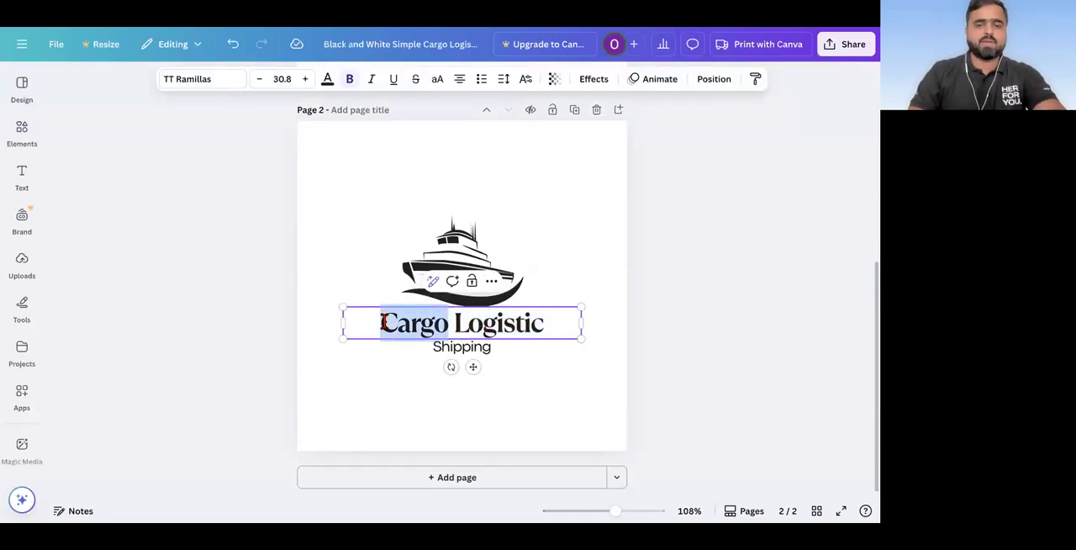
pyautogui.write('Om')
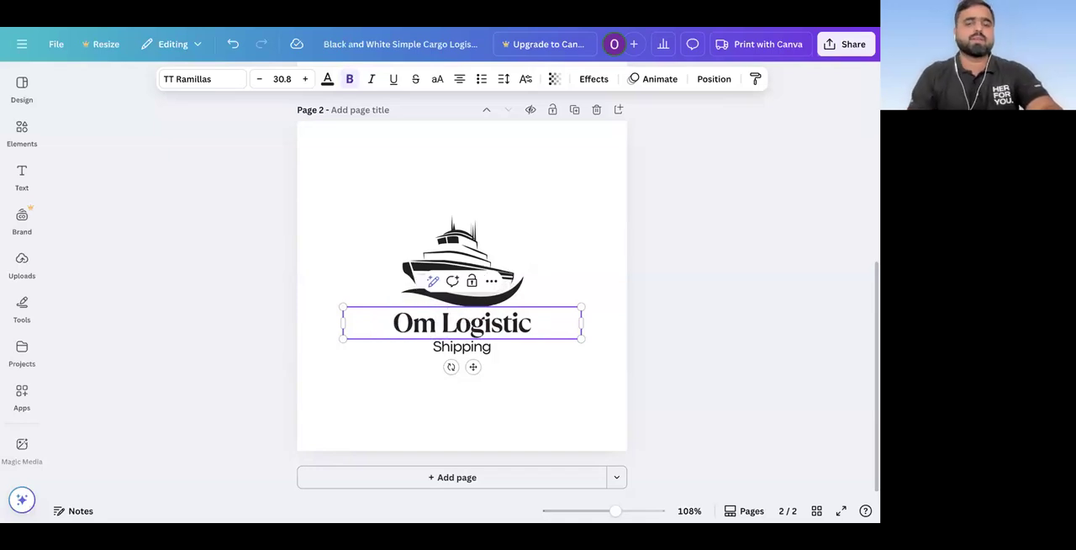
pyautogui.moveTo(541, 322); pyautogui.dragTo(442, 322)
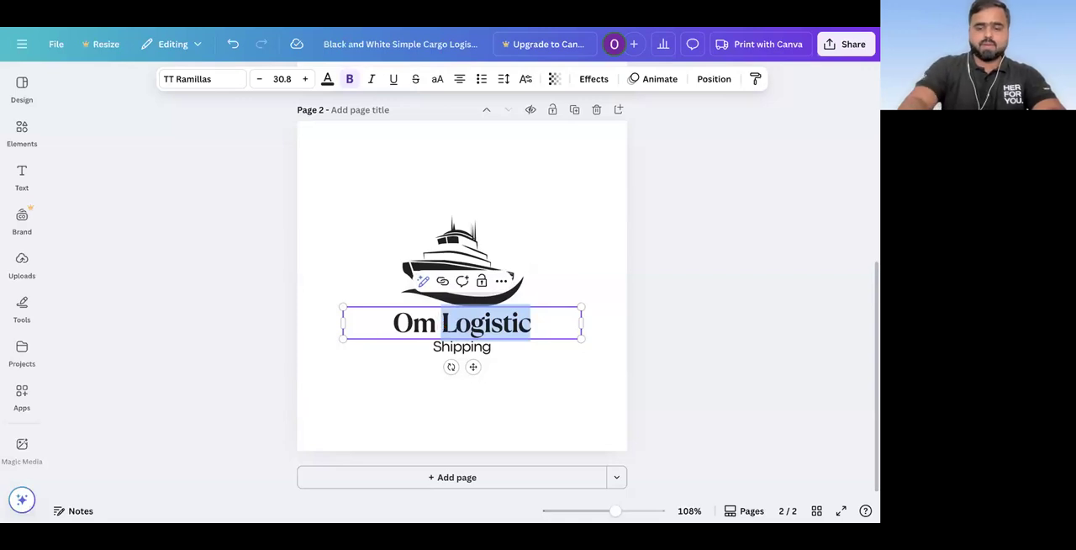
pyautogui.write('Impor')
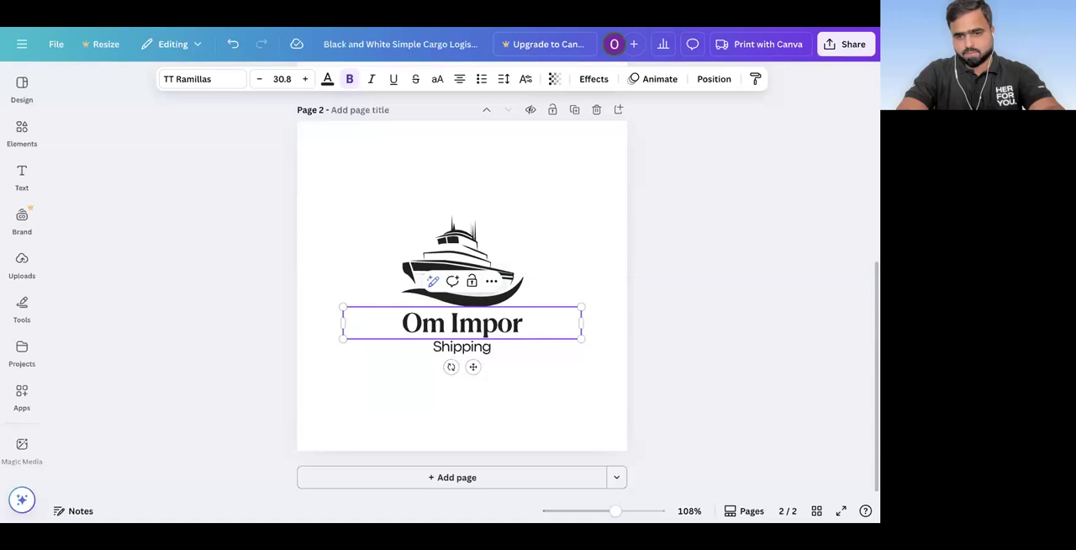
pyautogui.write('t Export')
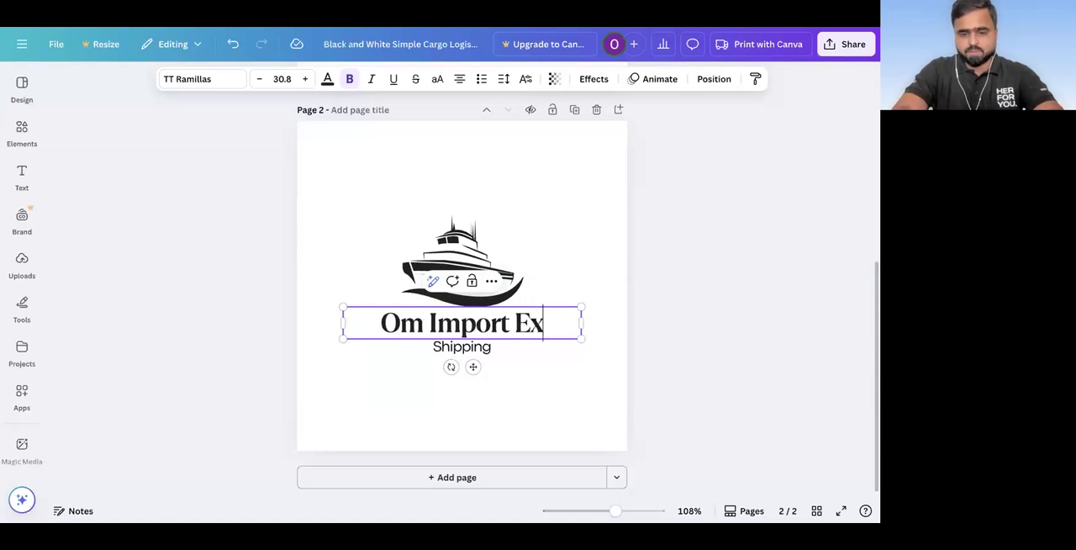
# Step: Change the "Shipping" subtitle on page 2 to "Services" and duplicate the finished page
pyautogui.click(469, 357)
pyautogui.doubleClick(470, 357)
pyautogui.write('Services')
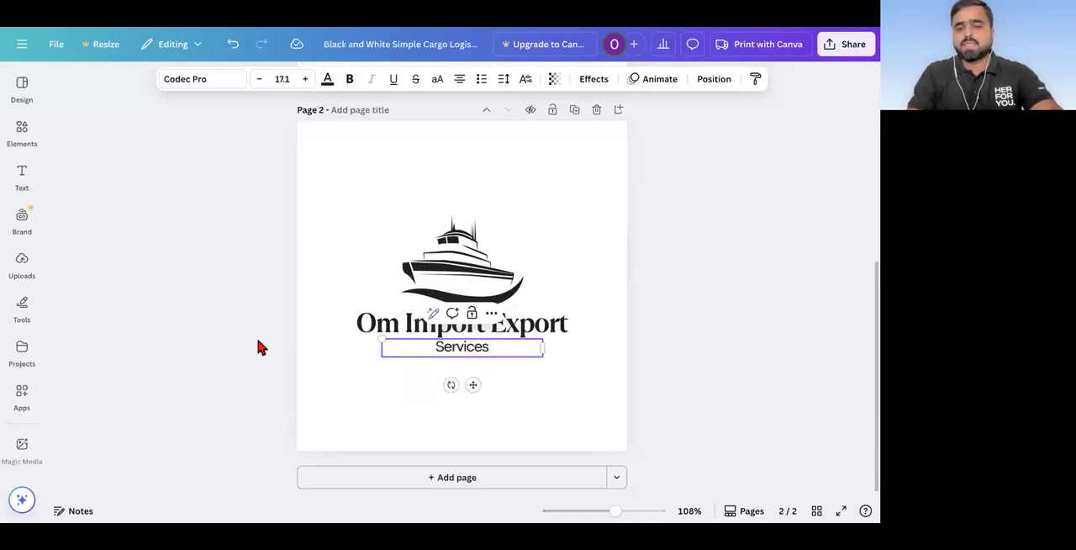
pyautogui.click(259, 346)
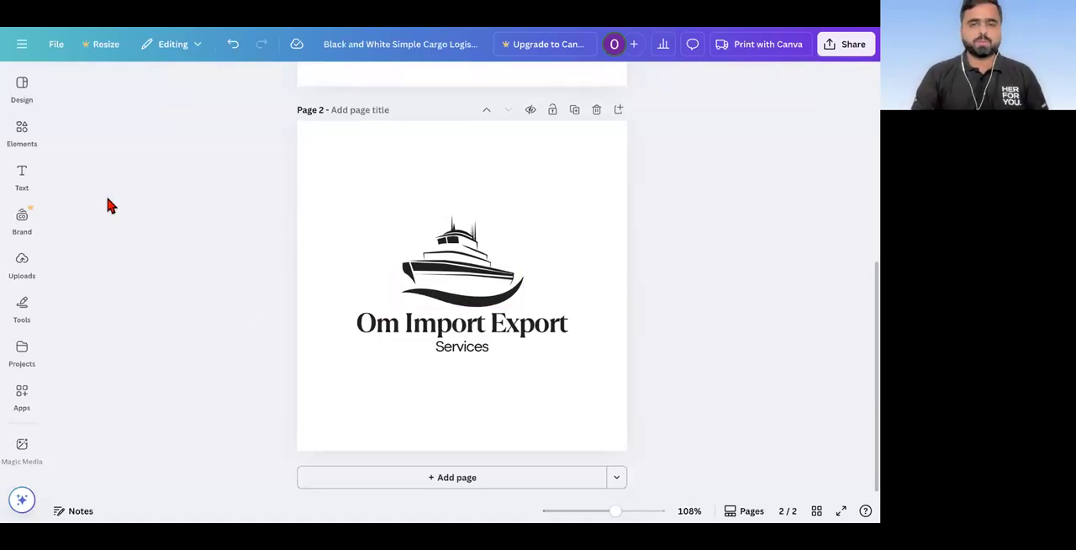
pyautogui.click(576, 110)
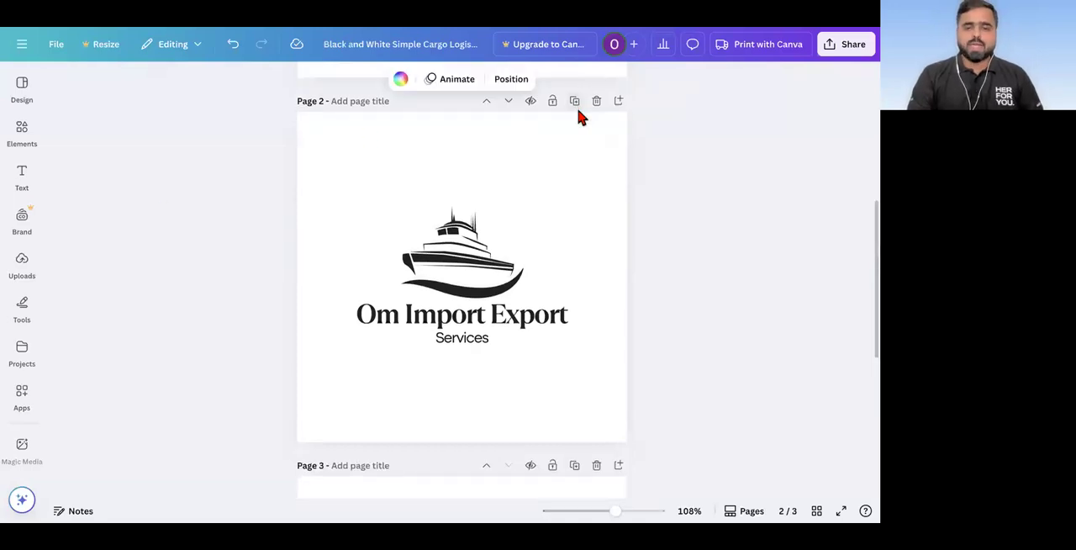
# Step: Search the elements for "import export" and browse the graphics for a replacement for page 3's ship
pyautogui.click(447, 254)
pyautogui.click(23, 141)
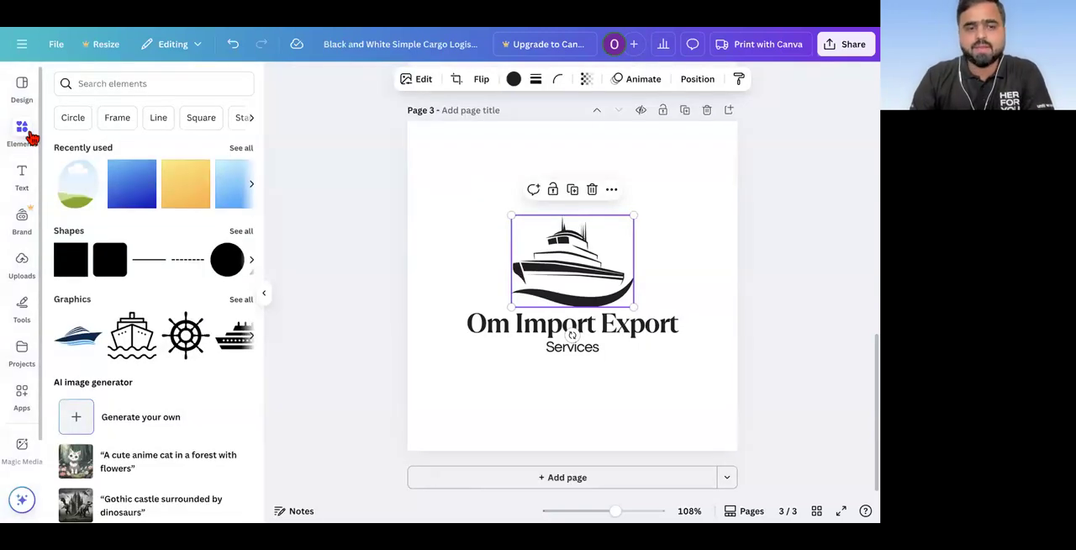
pyautogui.click(121, 84)
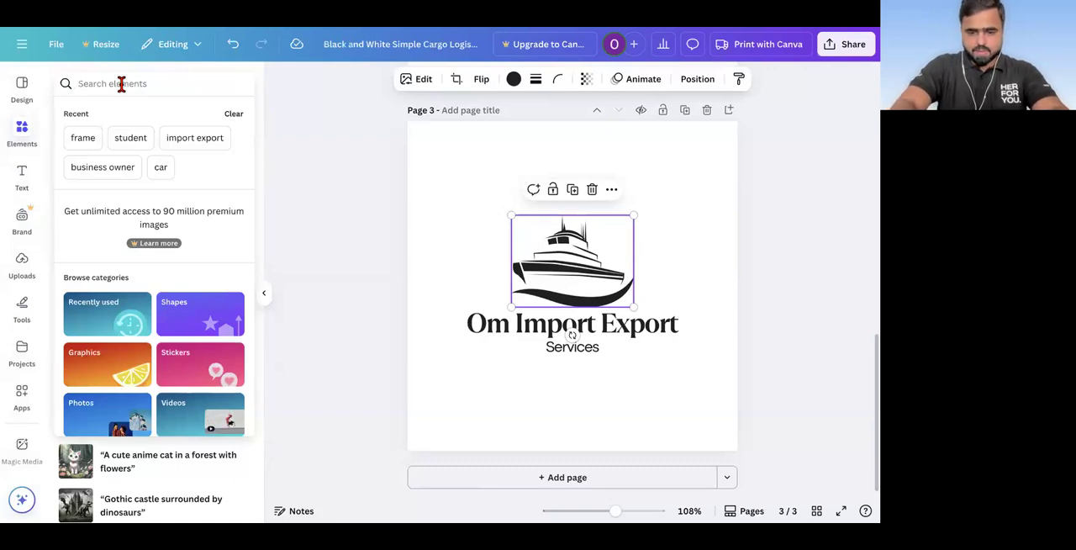
pyautogui.write('impo')
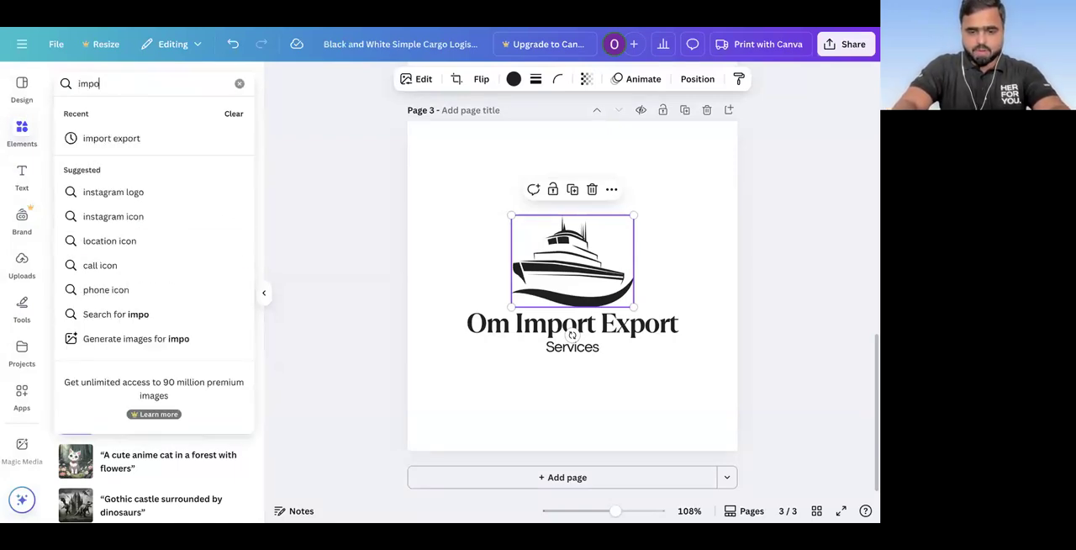
pyautogui.write('rt export')
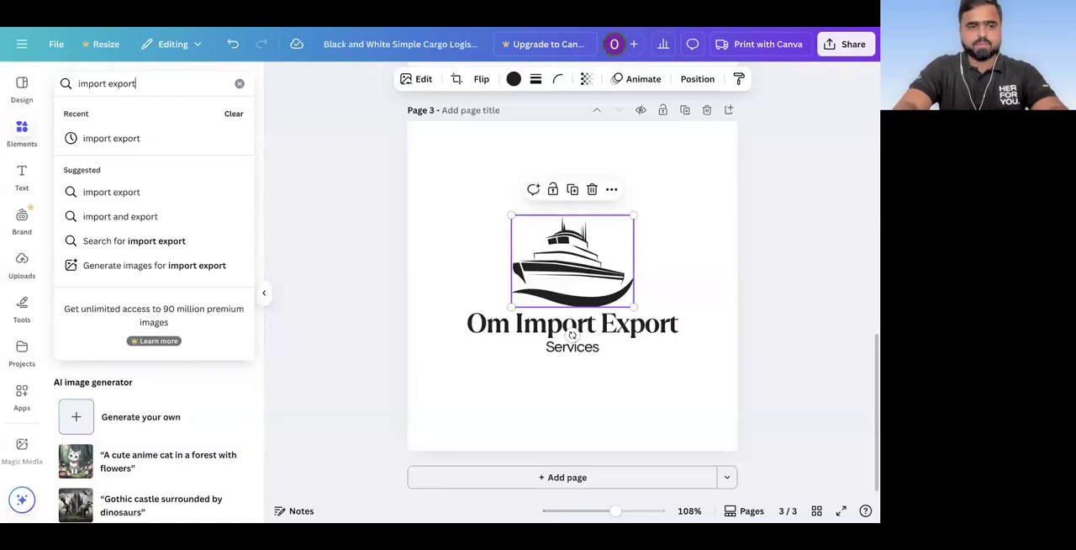
pyautogui.press('Return')
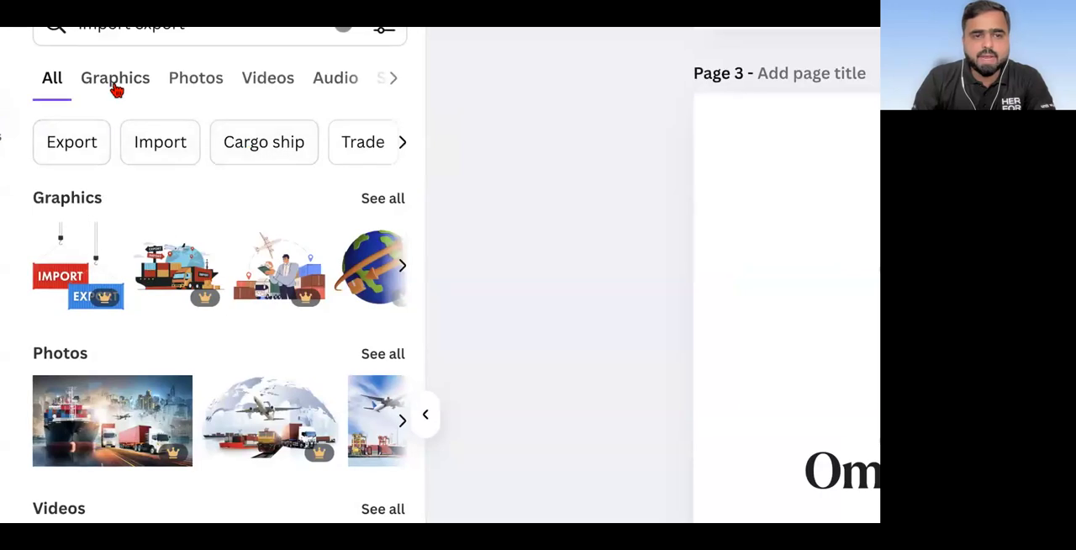
pyautogui.click(115, 84)
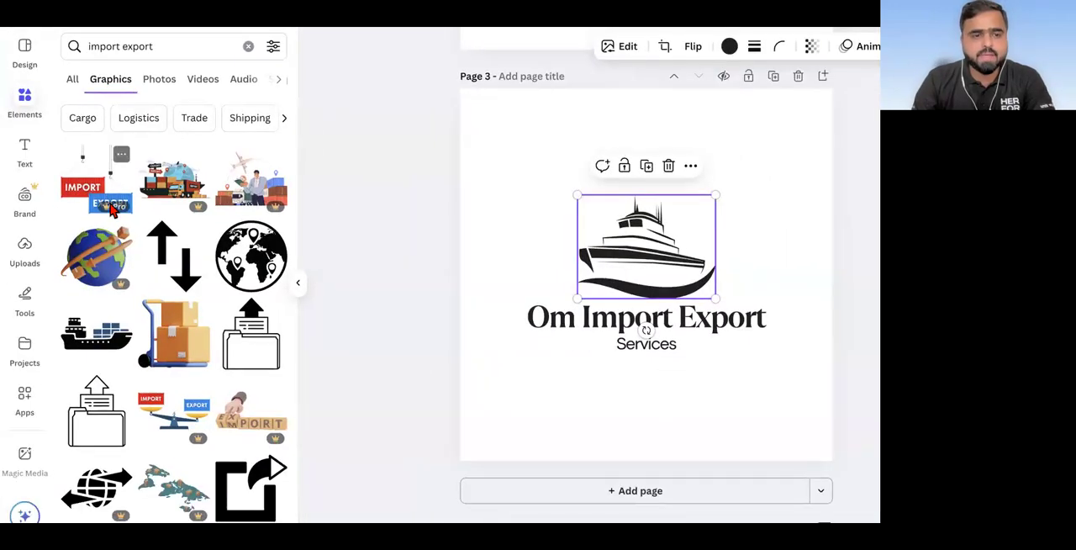
pyautogui.scroll(-2, 118, 297)
pyautogui.scroll(-3, 112, 210)
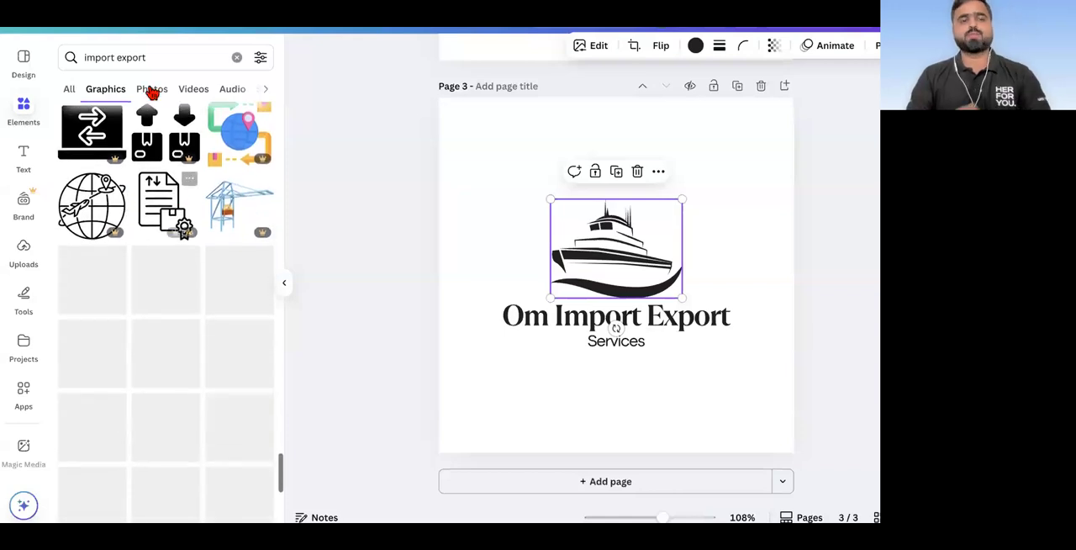
# Step: Search the graphics for "container" and look through them for a suitable logo symbol
pyautogui.click(159, 58)
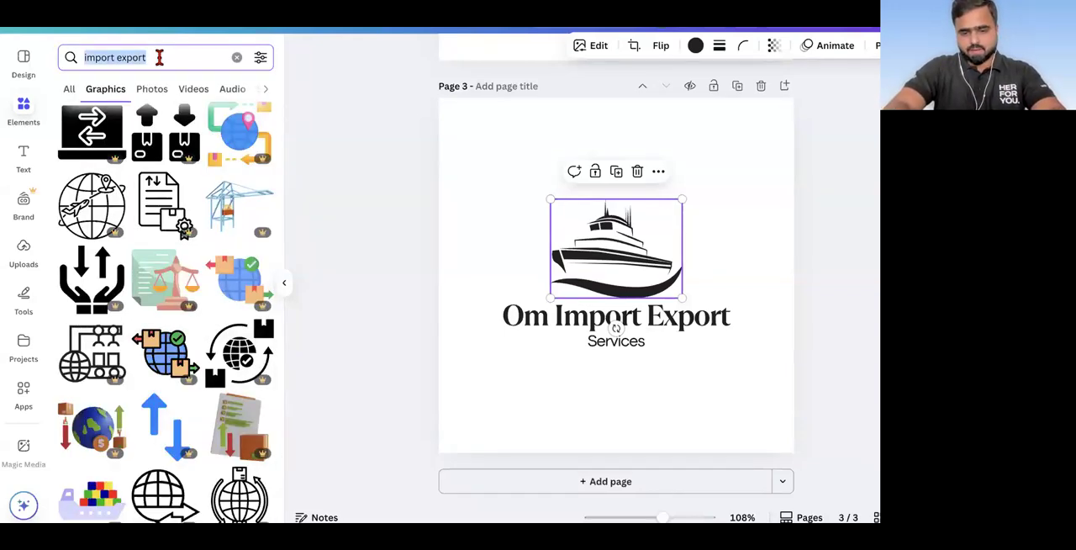
pyautogui.write('container')
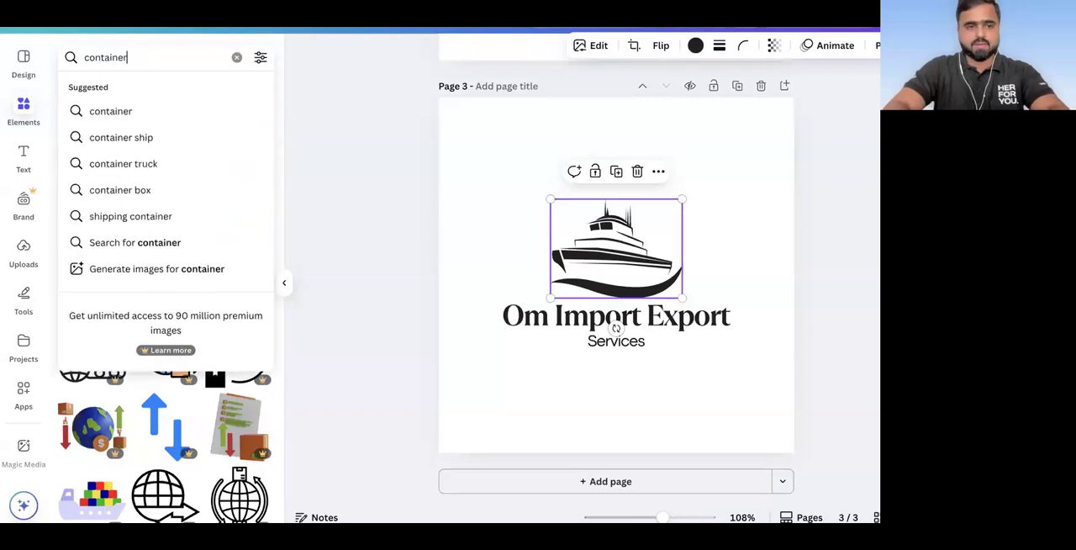
pyautogui.press('Return')
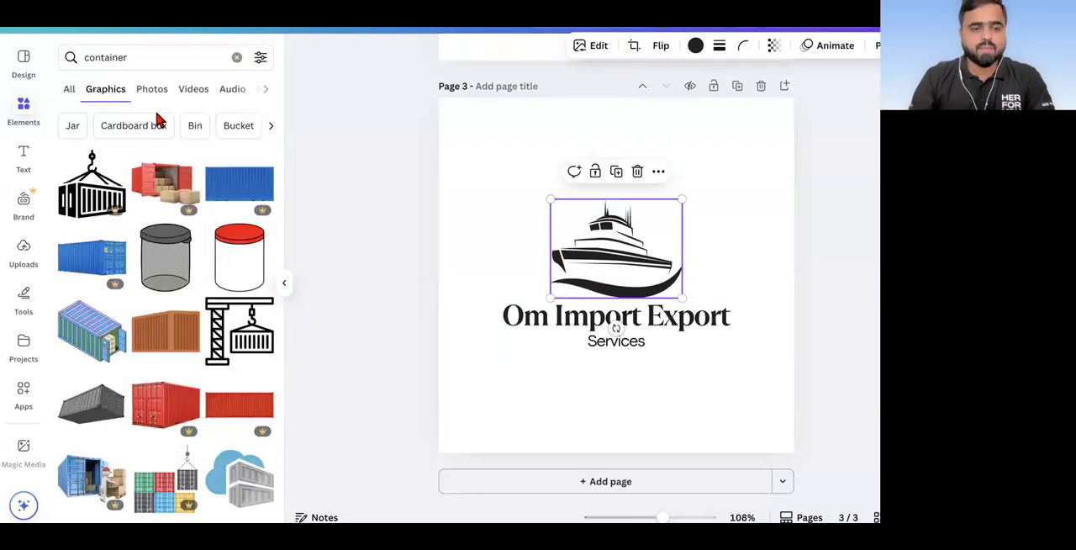
pyautogui.scroll(-3, 150, 209)
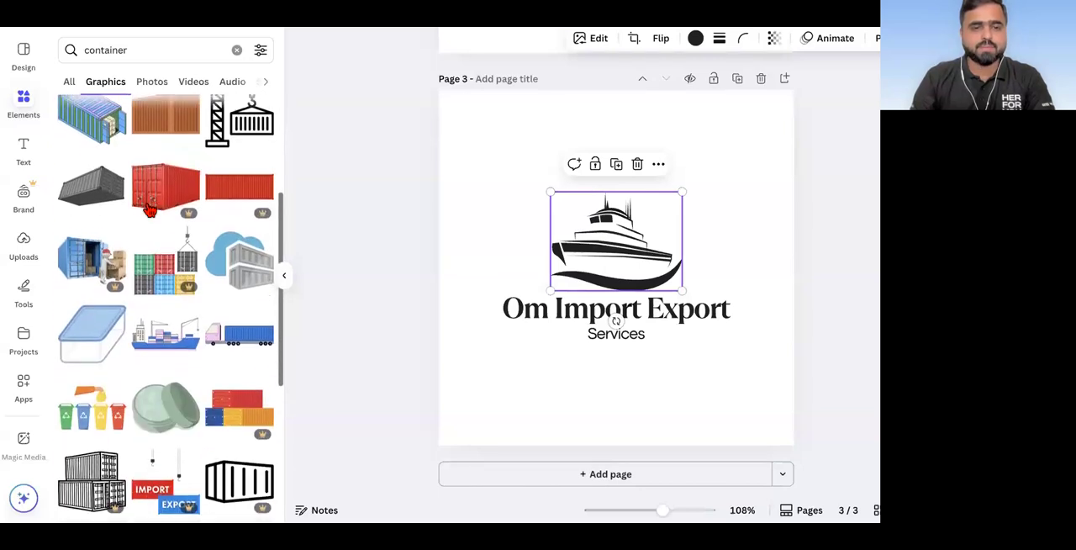
pyautogui.scroll(-1, 149, 210)
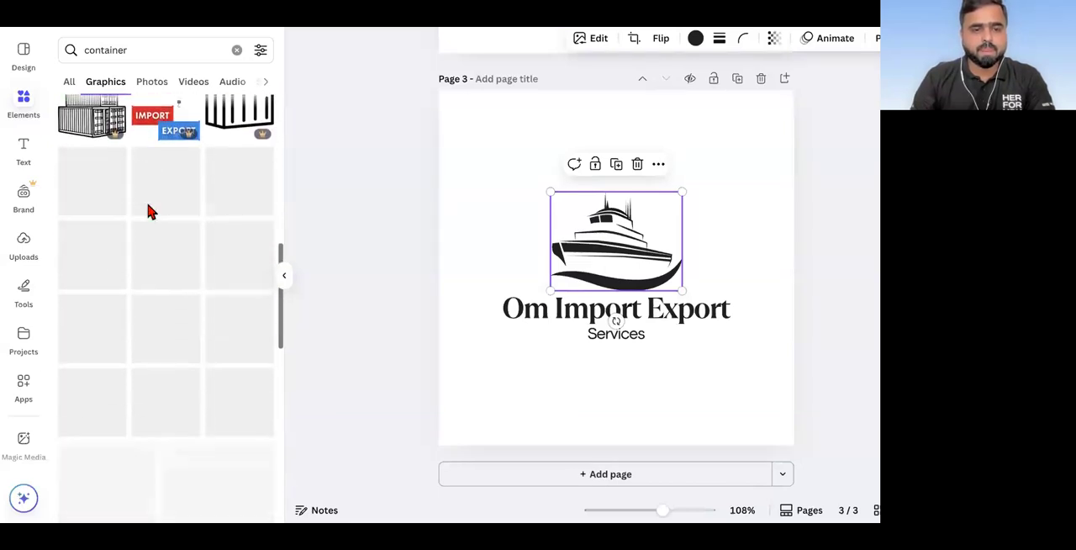
pyautogui.scroll(-3, 149, 209)
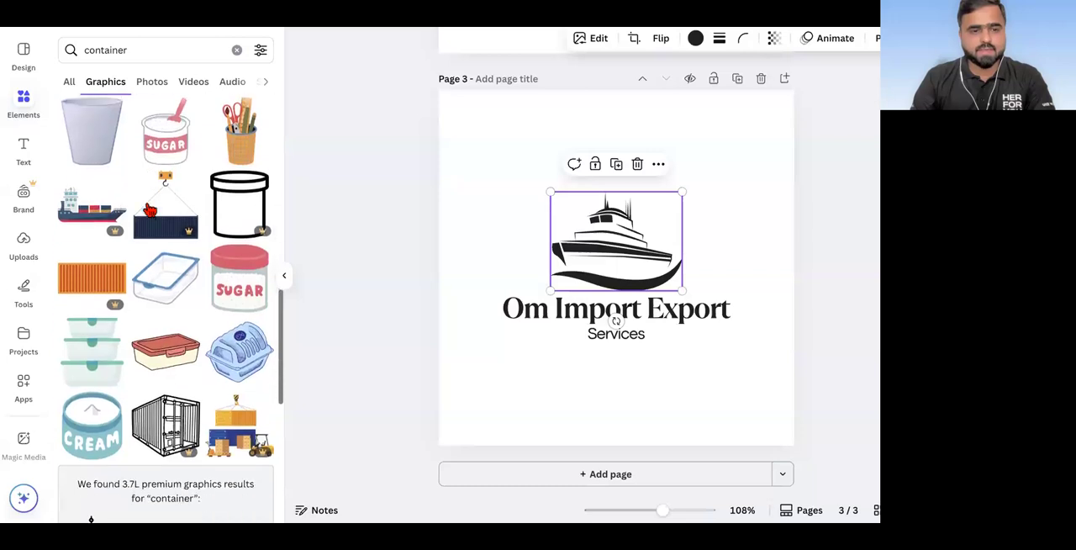
pyautogui.scroll(-6, 150, 210)
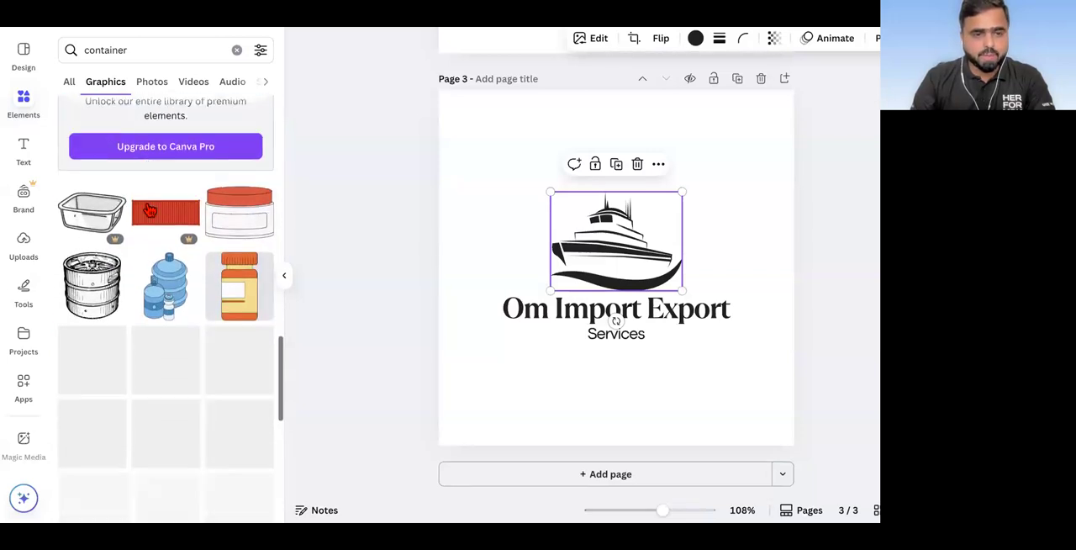
pyautogui.scroll(-3, 150, 210)
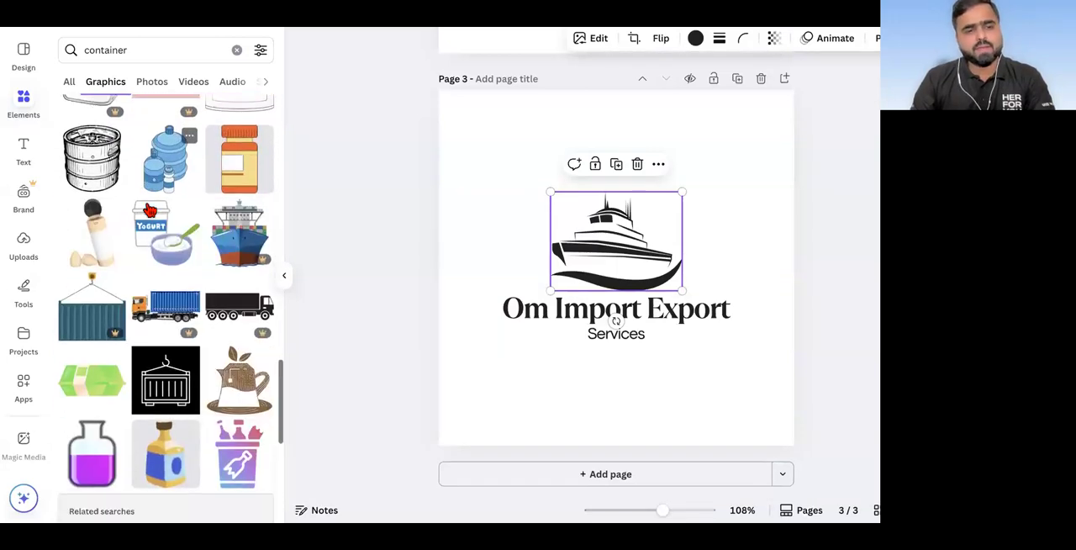
pyautogui.scroll(-1, 150, 209)
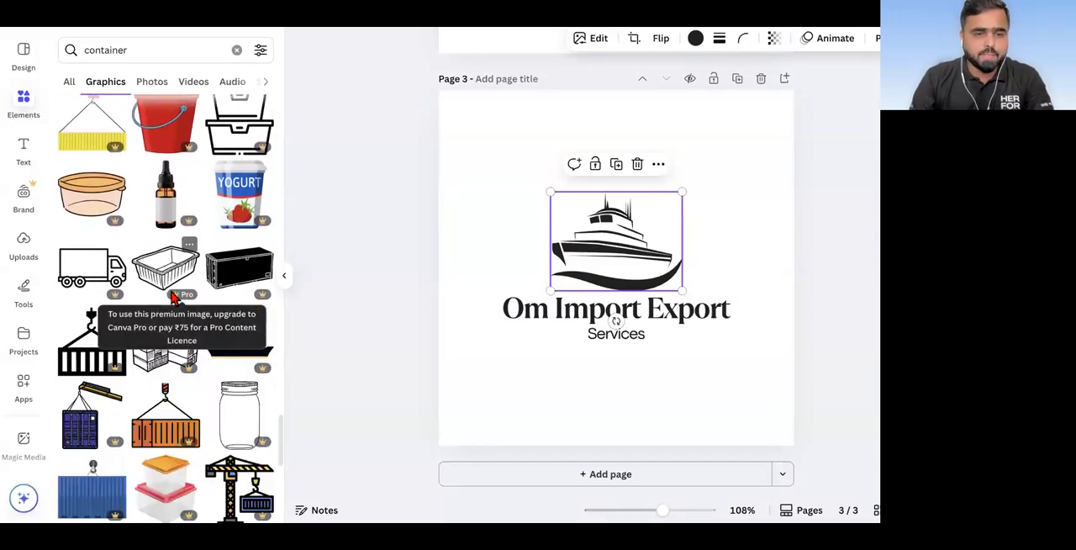
pyautogui.scroll(-5, 173, 299)
pyautogui.scroll(-1, 174, 299)
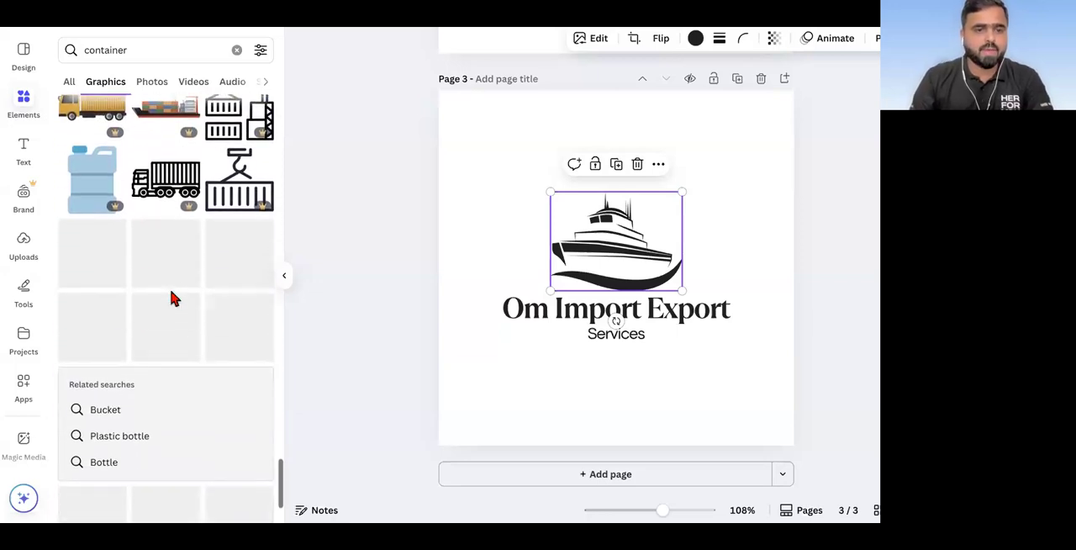
# Step: Search the graphics for "transport" and add the blue cruise ship with the red stripe to page 3
pyautogui.click(135, 50)
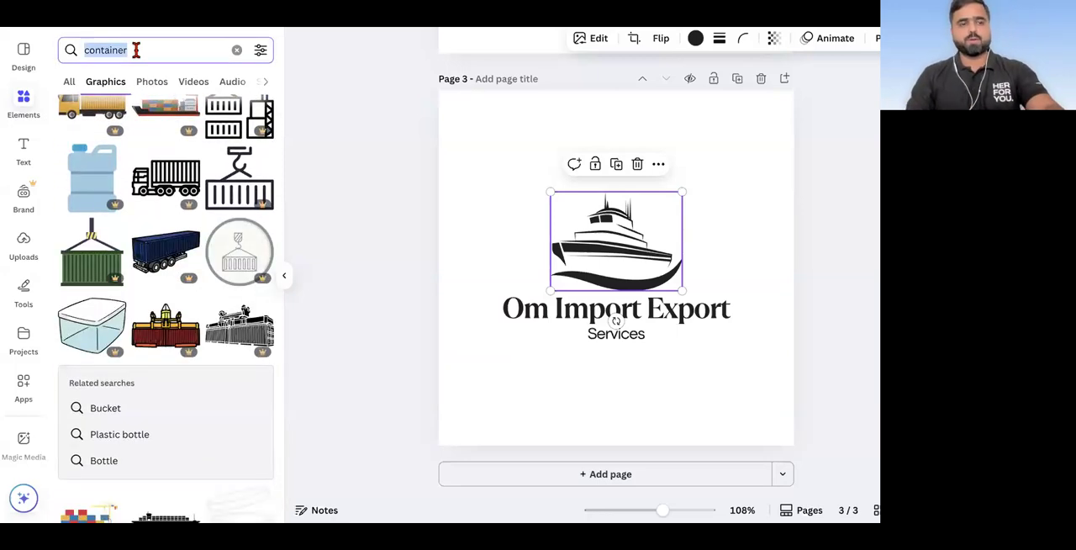
pyautogui.write('transport')
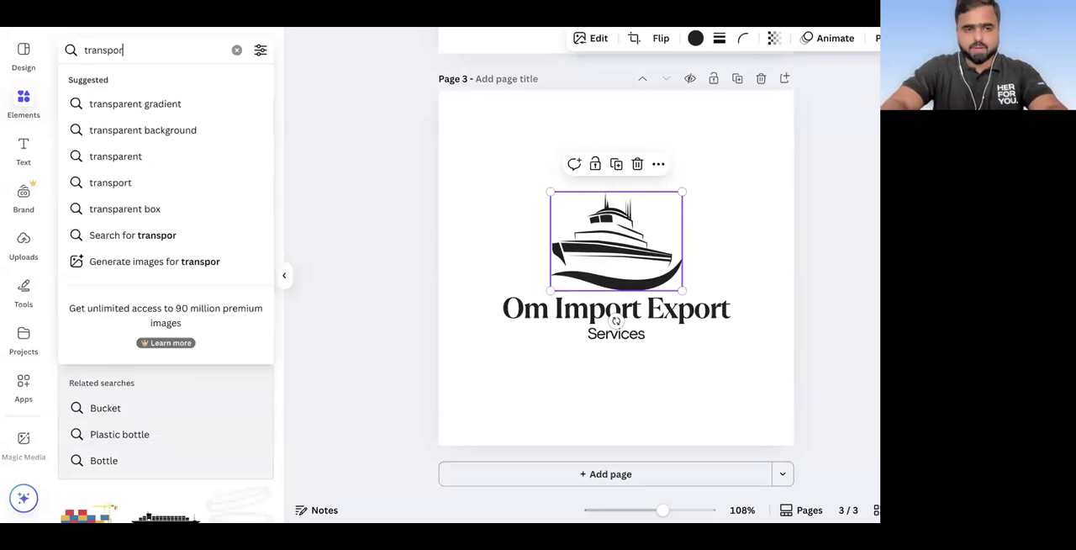
pyautogui.press('Return')
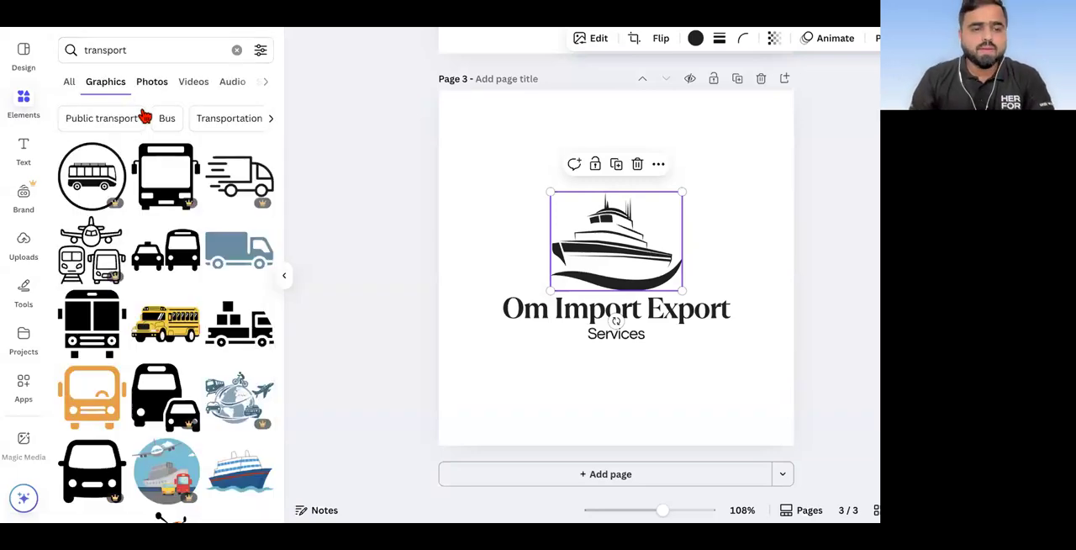
pyautogui.scroll(-5, 137, 186)
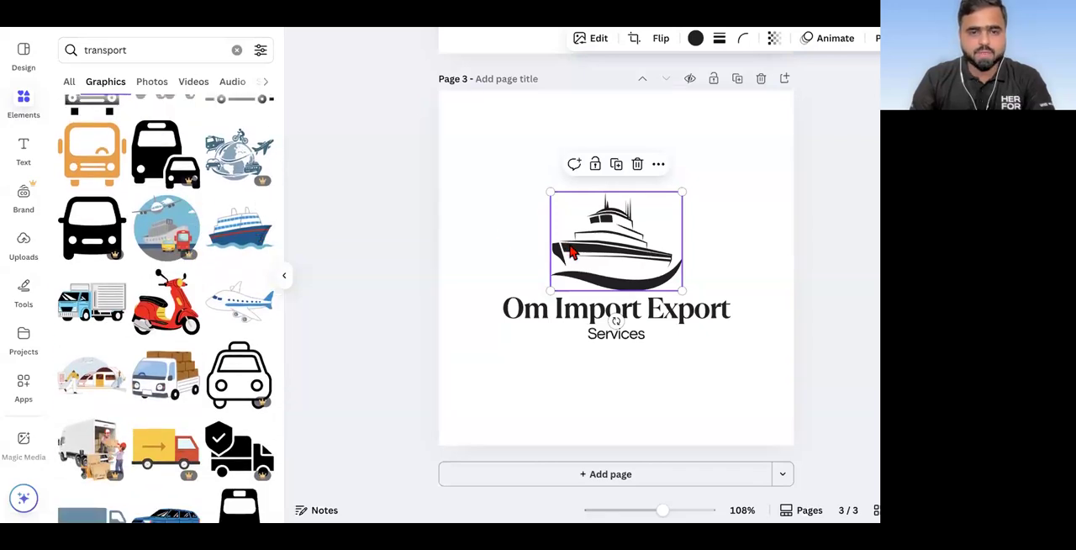
pyautogui.moveTo(250, 236); pyautogui.dragTo(548, 183)
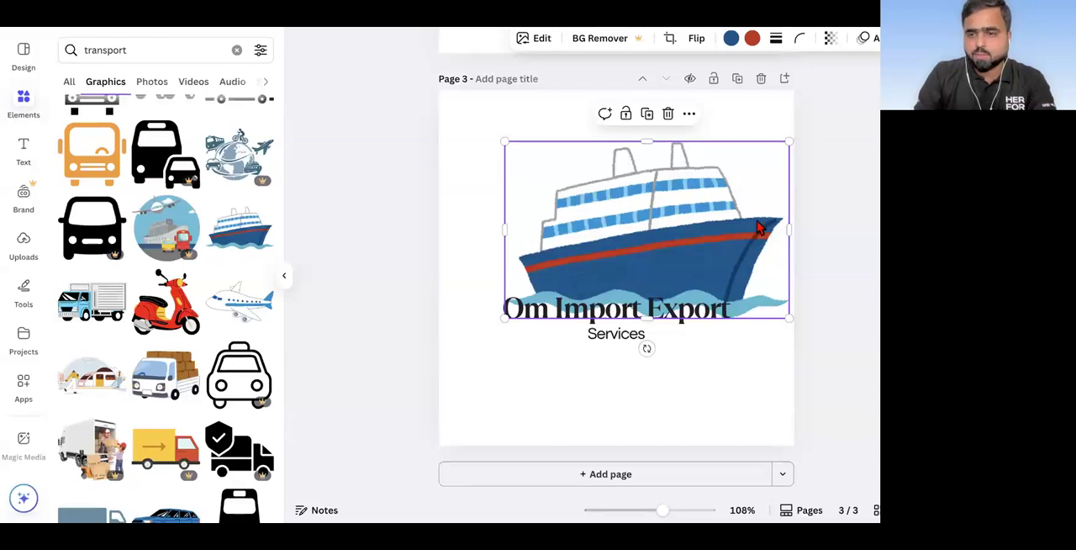
# Step: Delete the black ship from page 3 and place the shrunken blue cruise ship centred above the "Om Import Export" name
pyautogui.scroll(-3, 767, 263)
pyautogui.moveTo(666, 244); pyautogui.dragTo(606, 311)
pyautogui.click(609, 313)
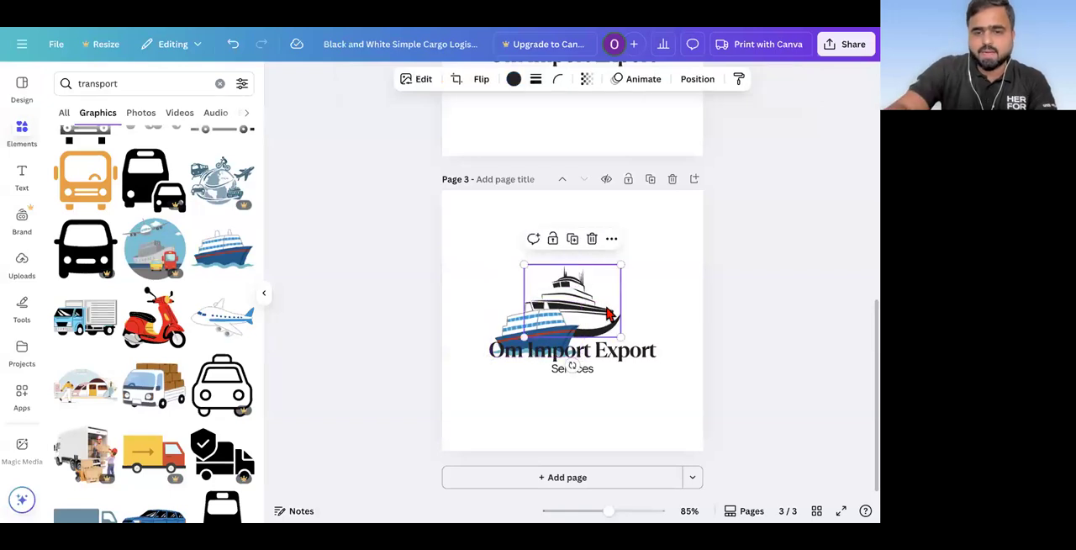
pyautogui.press('Delete')
pyautogui.moveTo(546, 326); pyautogui.dragTo(587, 294)
pyautogui.click(800, 330)
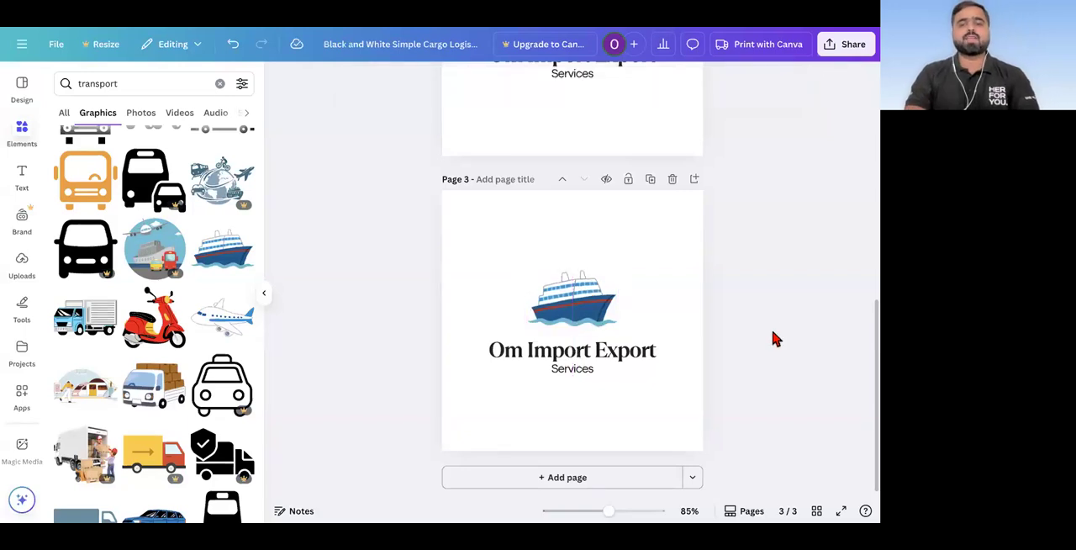
# Step: Look through the remaining "transport" graphics for another suitable logo symbol
pyautogui.scroll(-5, 199, 395)
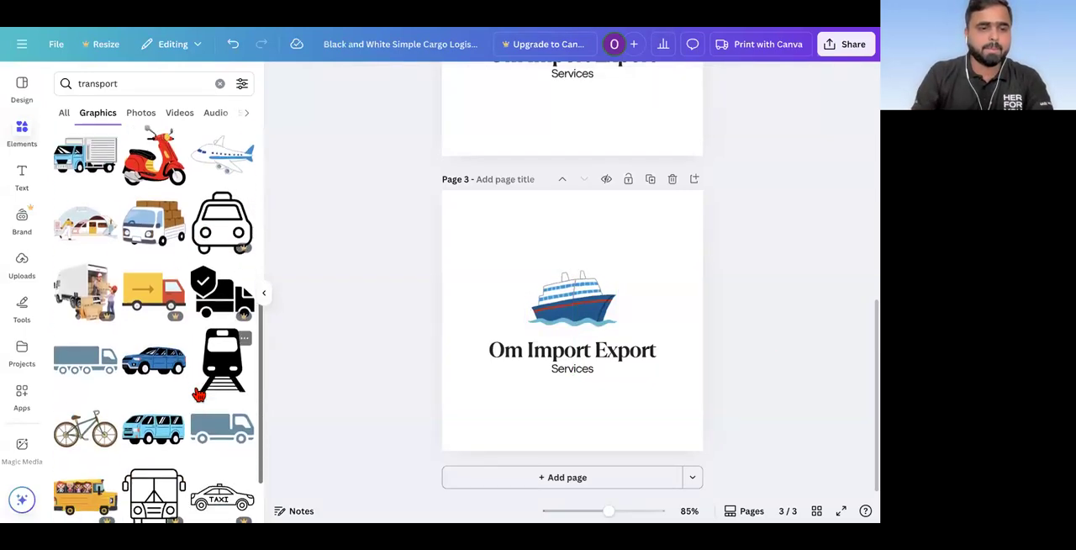
pyautogui.scroll(-3, 199, 395)
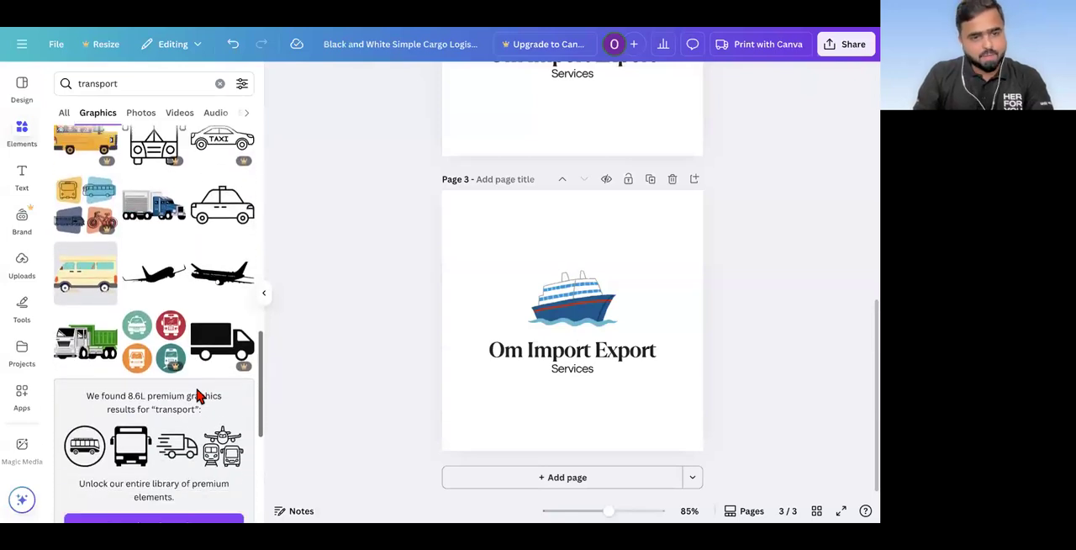
pyautogui.scroll(3, 199, 395)
pyautogui.scroll(-3, 199, 395)
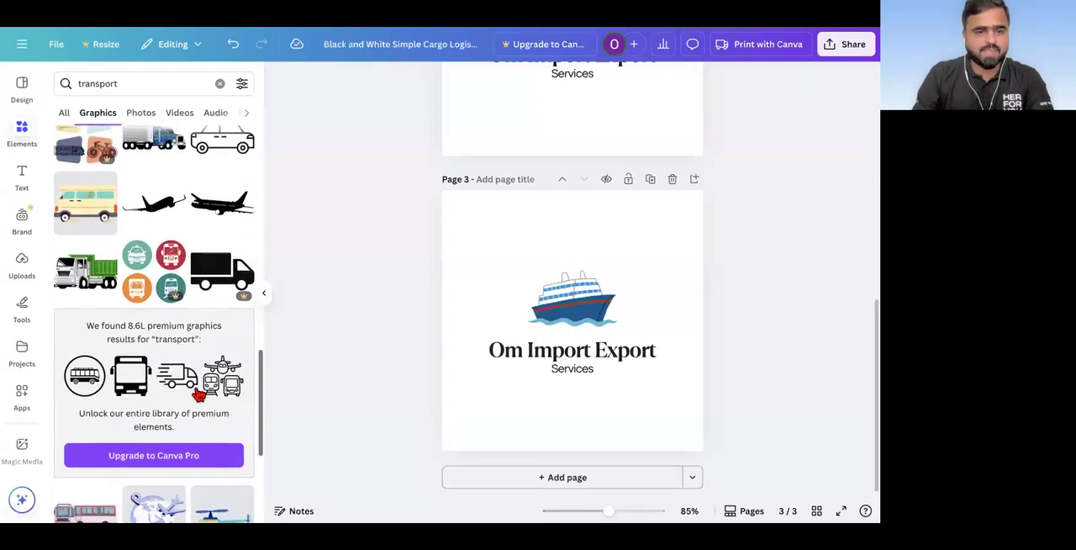
pyautogui.scroll(-2, 200, 395)
pyautogui.scroll(-3, 199, 395)
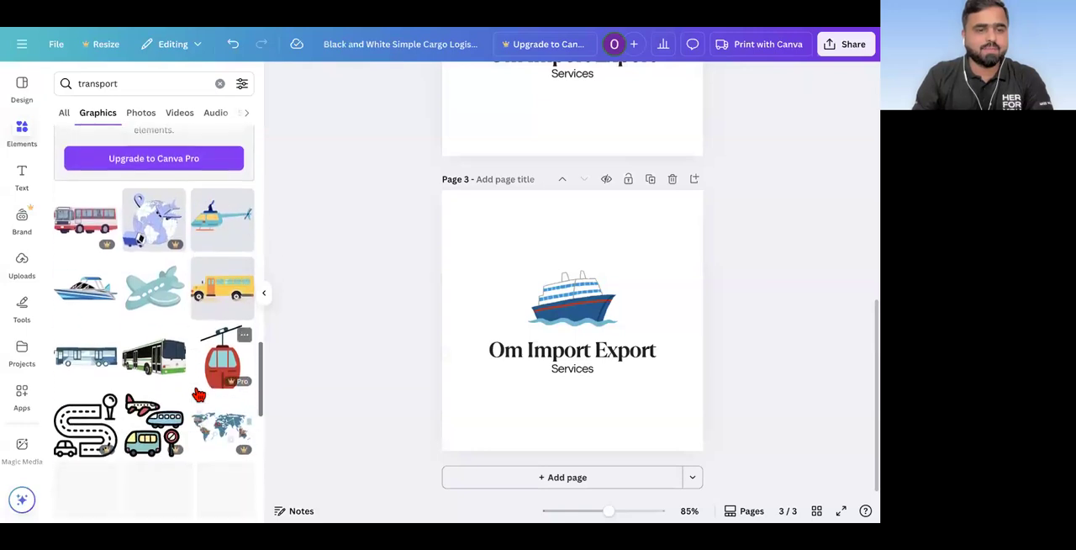
pyautogui.scroll(-3, 199, 395)
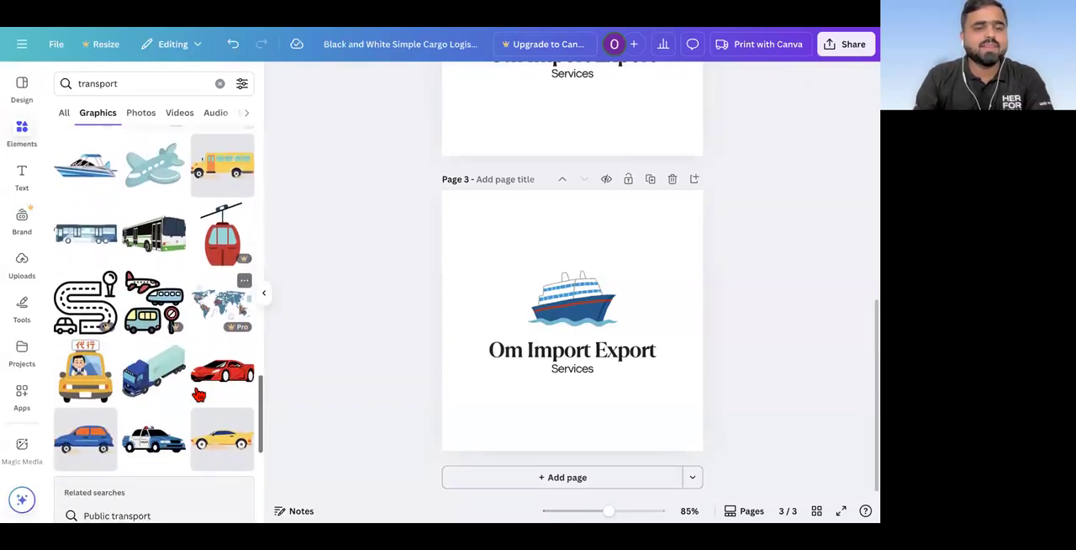
pyautogui.scroll(-5, 199, 396)
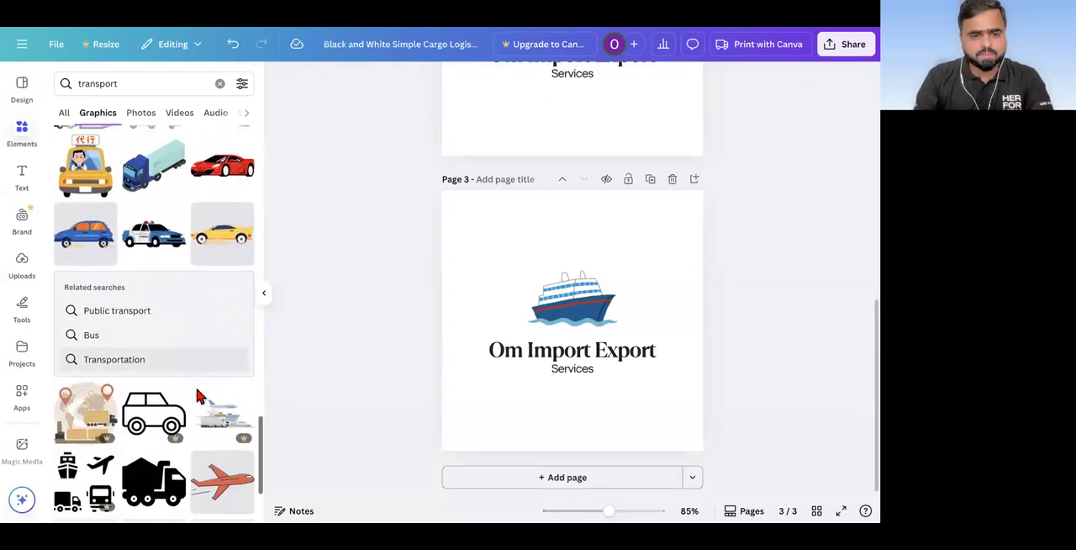
pyautogui.scroll(-3, 199, 395)
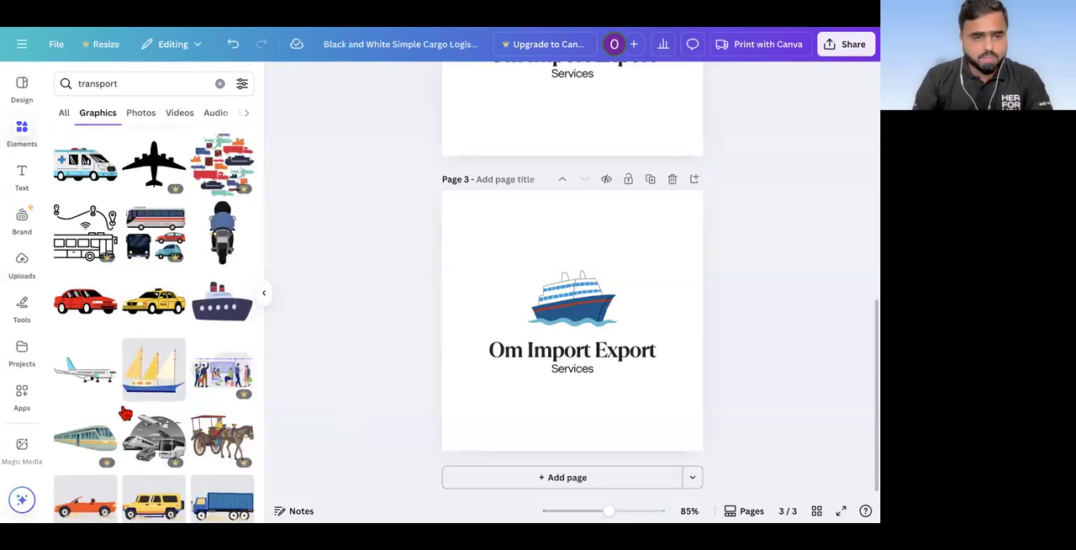
pyautogui.scroll(-6, 124, 412)
pyautogui.scroll(-8, 124, 412)
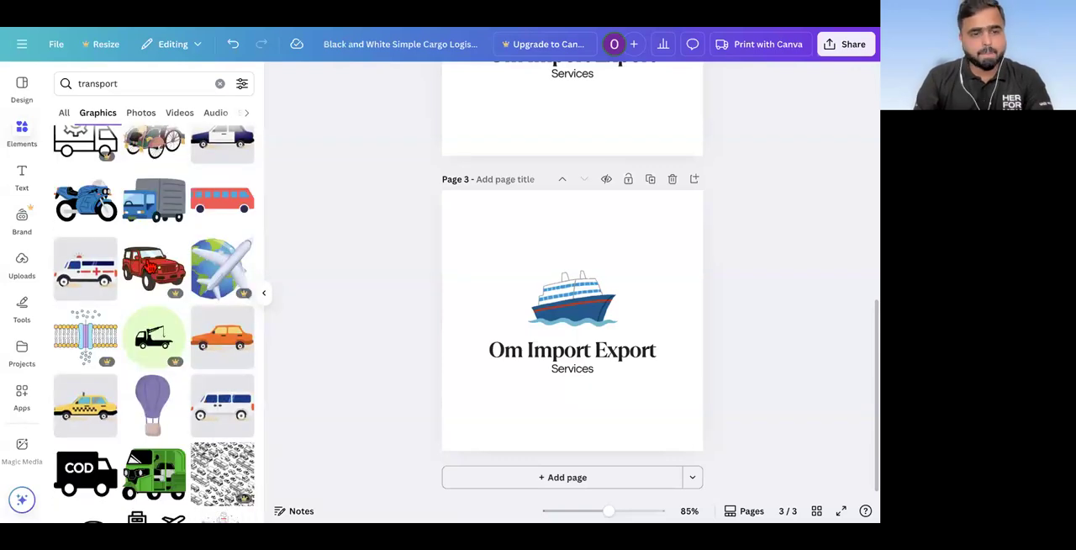
# Step: Search the graphics for "logistic" and browse them for another logo symbol
pyautogui.doubleClick(123, 83)
pyautogui.write('logistic')
pyautogui.press('Return')
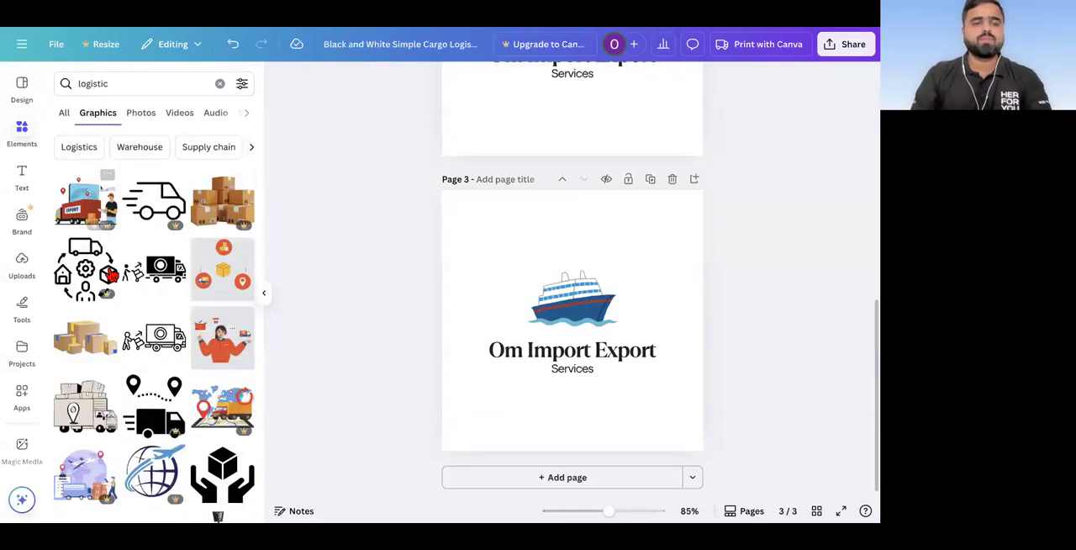
pyautogui.scroll(-2, 112, 275)
pyautogui.scroll(-1, 111, 275)
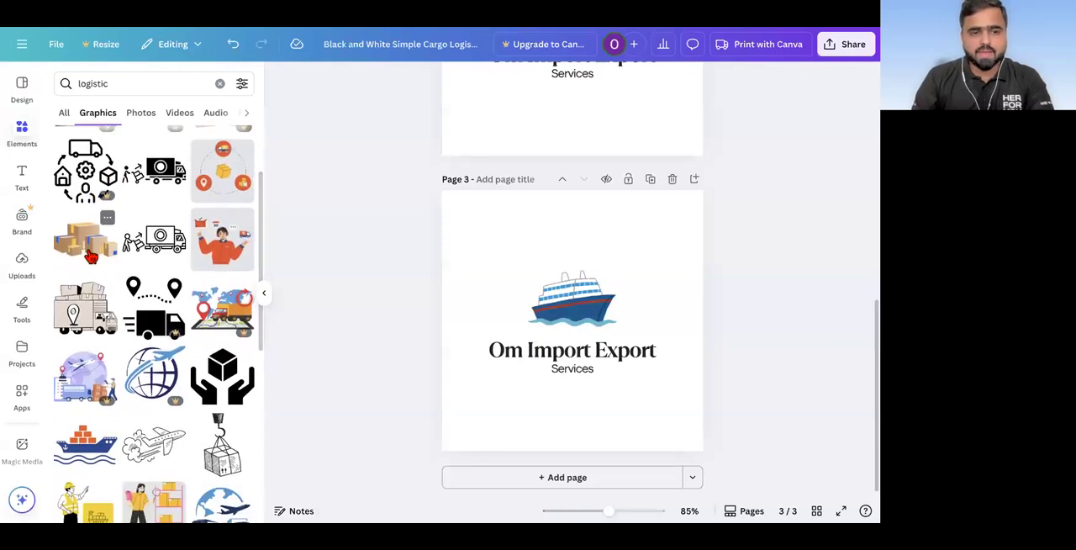
pyautogui.scroll(-5, 90, 253)
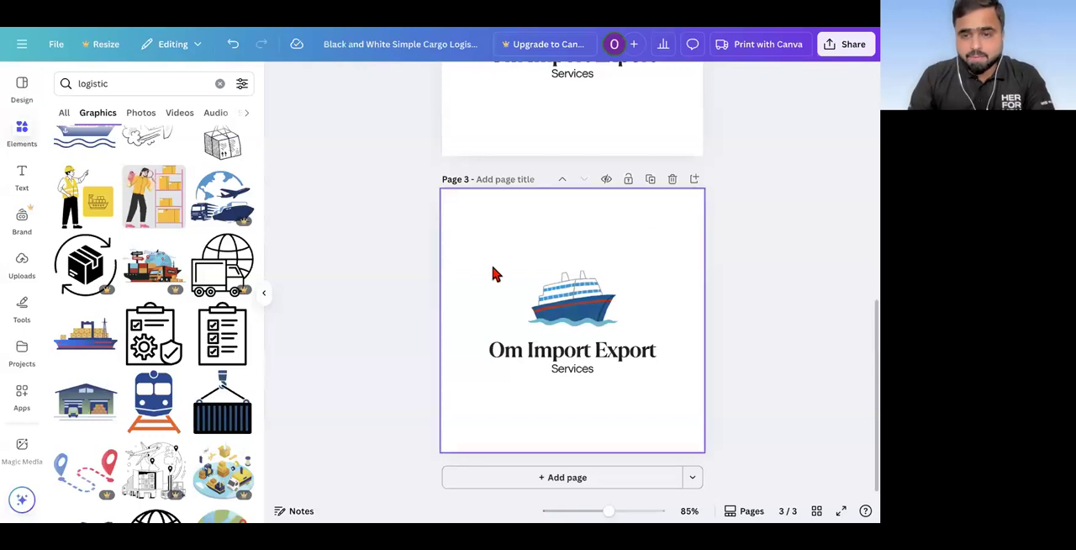
# Step: Duplicate page 3 and replace the copy's cruise ship with the blue cargo ship carrying yellow crates, placed above the company name
pyautogui.click(651, 182)
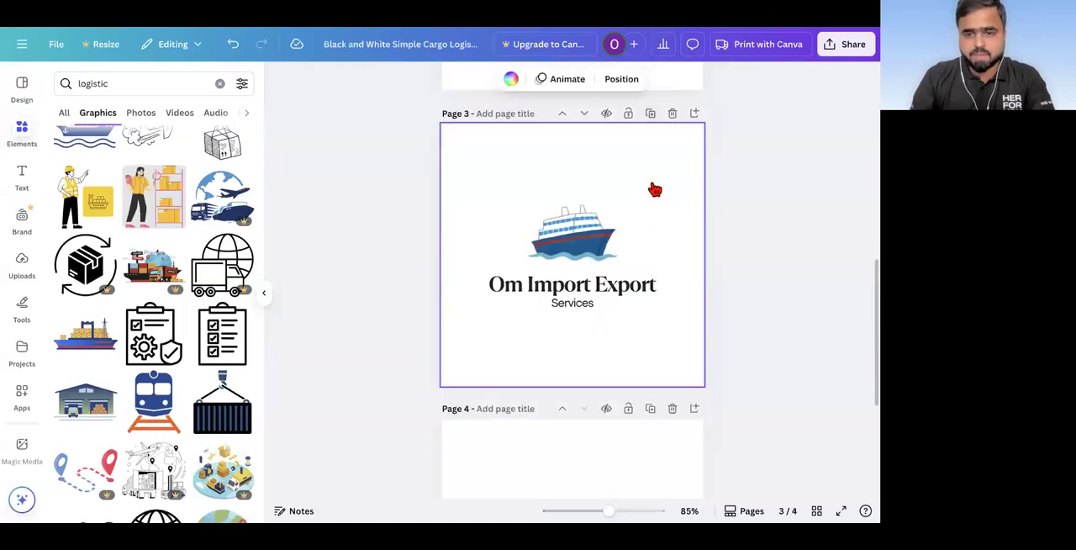
pyautogui.click(572, 298)
pyautogui.press('Delete')
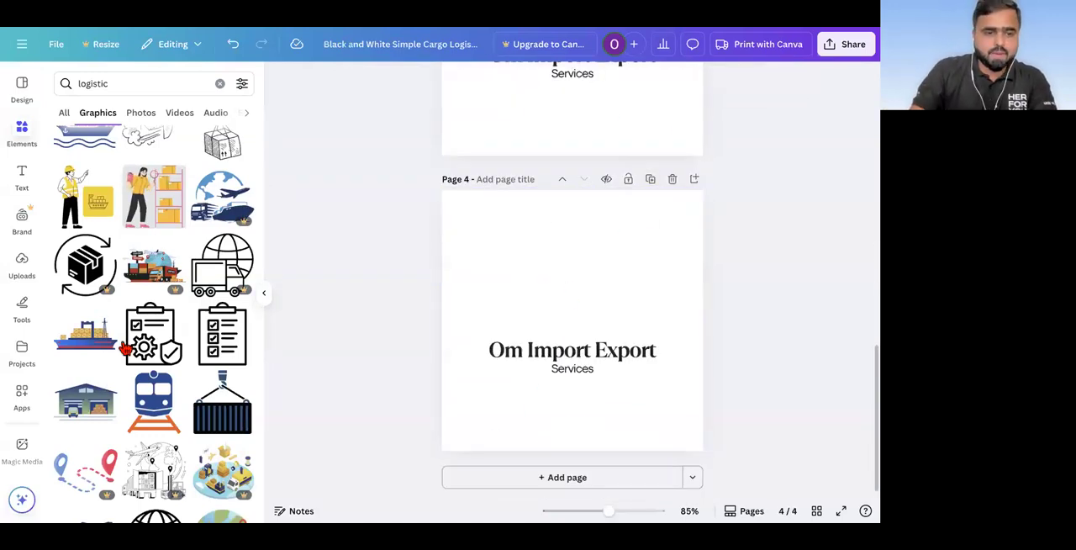
pyautogui.click(89, 344)
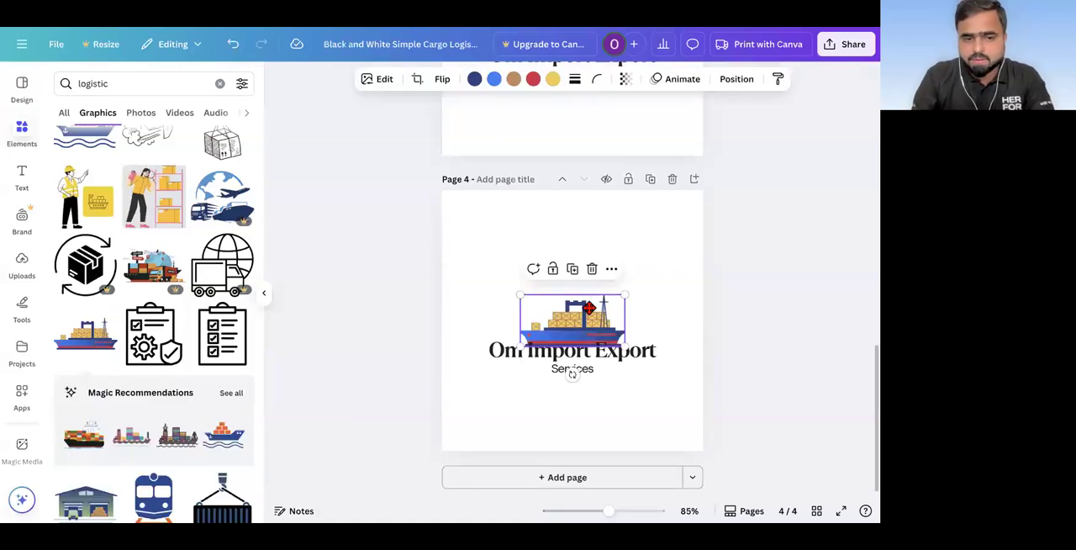
pyautogui.moveTo(589, 308); pyautogui.dragTo(589, 285)
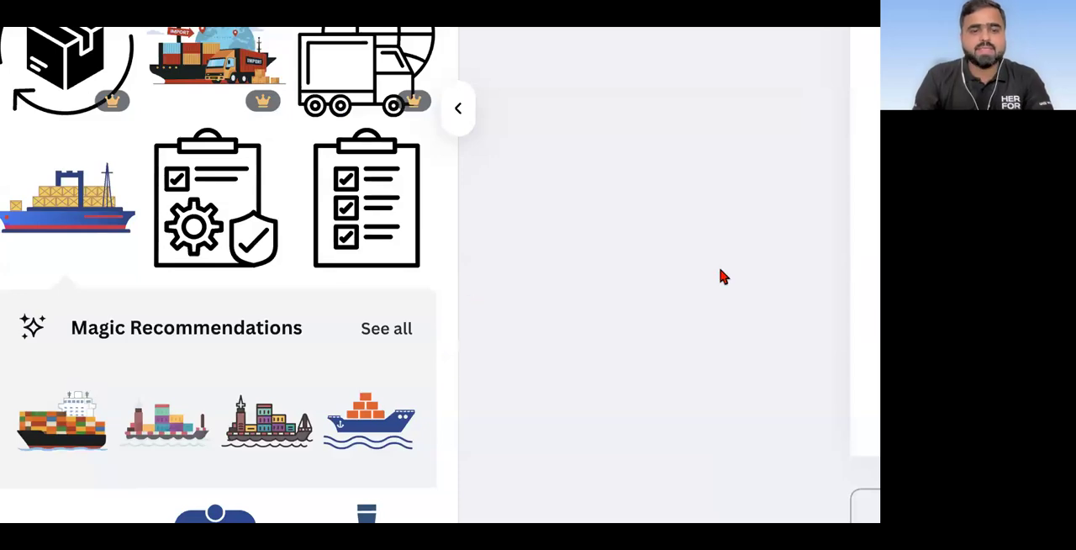
# Step: Show all Magic Recommendations for the cargo ship, and duplicate page 4 without its ship graphic as page 5
pyautogui.click(386, 330)
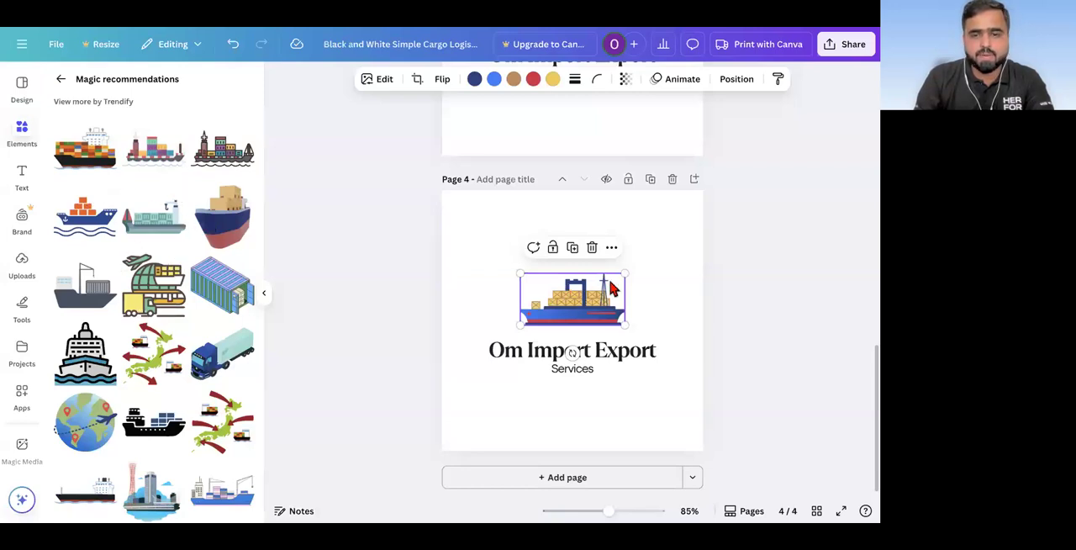
pyautogui.click(650, 179)
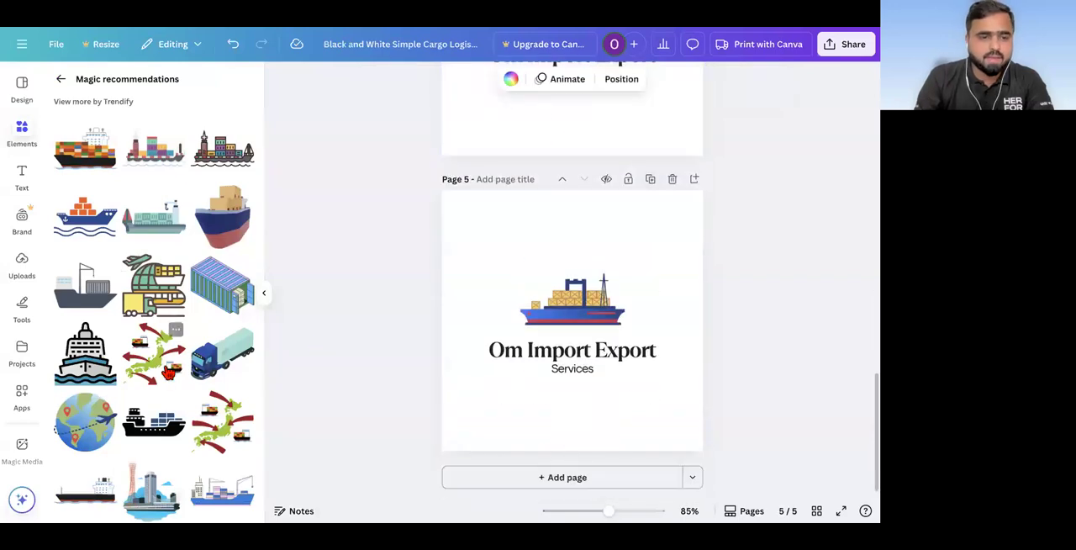
pyautogui.scroll(-3, 169, 371)
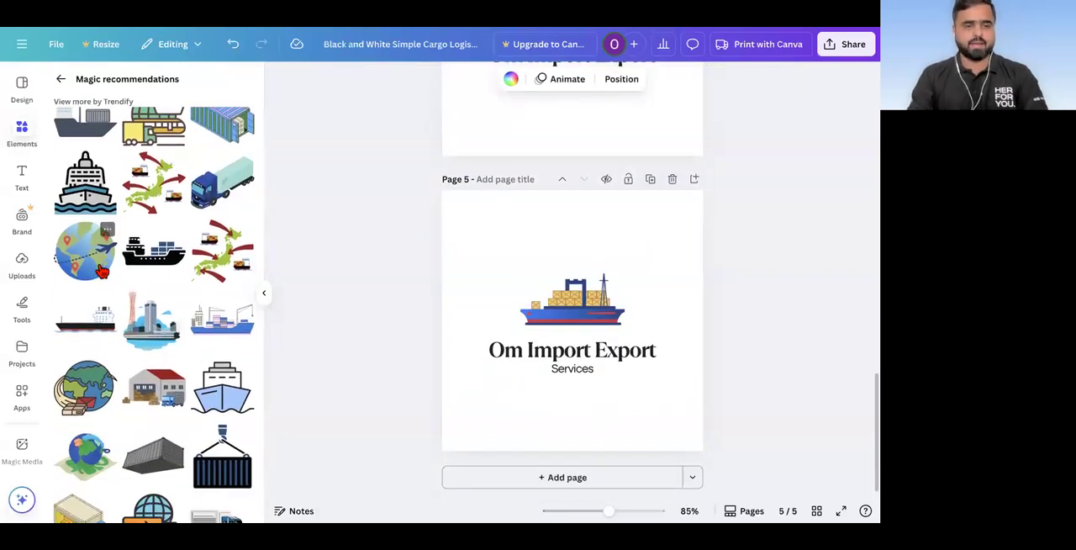
pyautogui.scroll(-3, 99, 296)
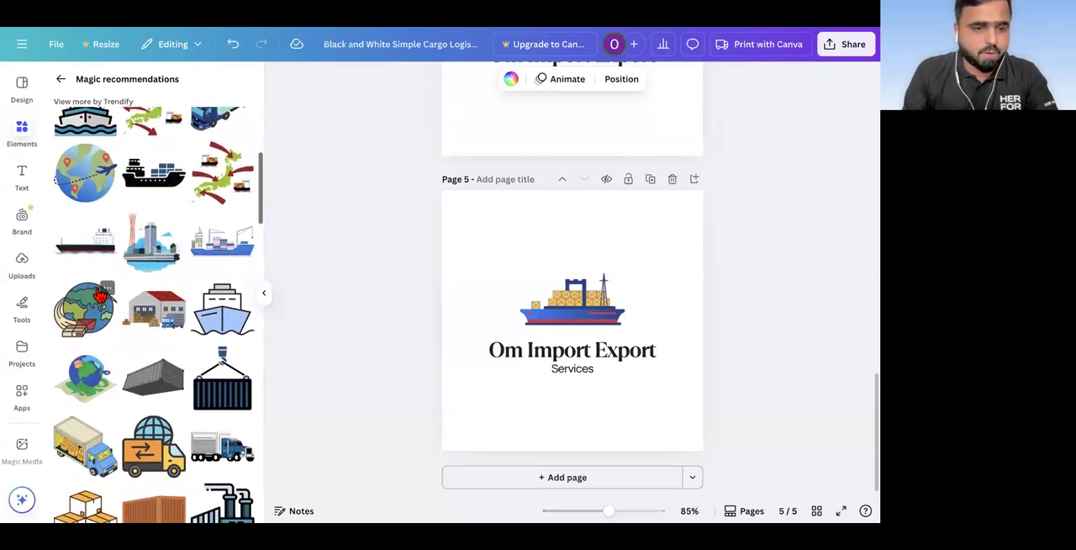
pyautogui.scroll(-1, 150, 282)
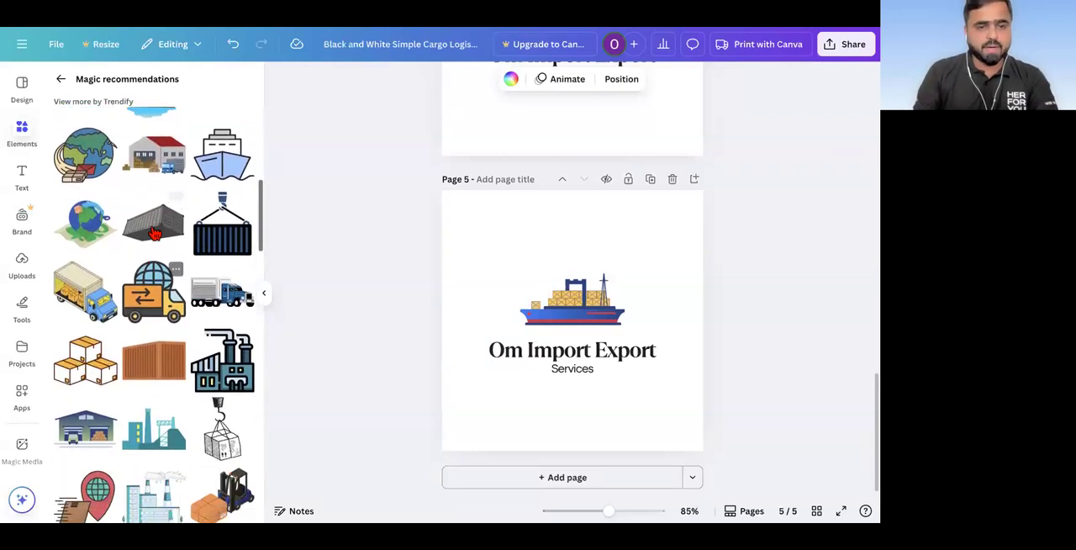
pyautogui.click(570, 305)
pyautogui.press('Delete')
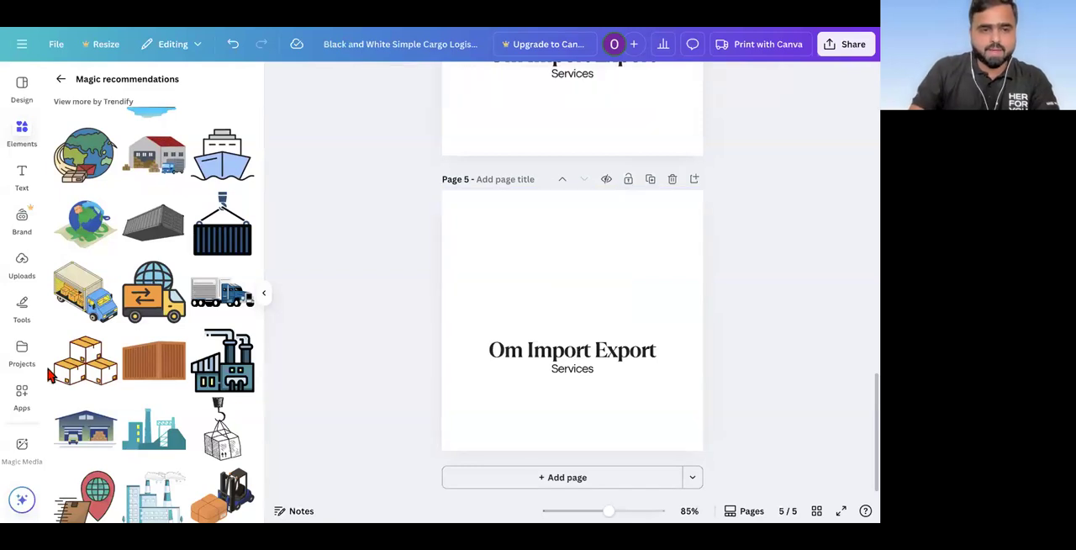
# Step: Try the grey shipping container graphic as page 5's logo symbol and remove it
pyautogui.scroll(-2, 136, 253)
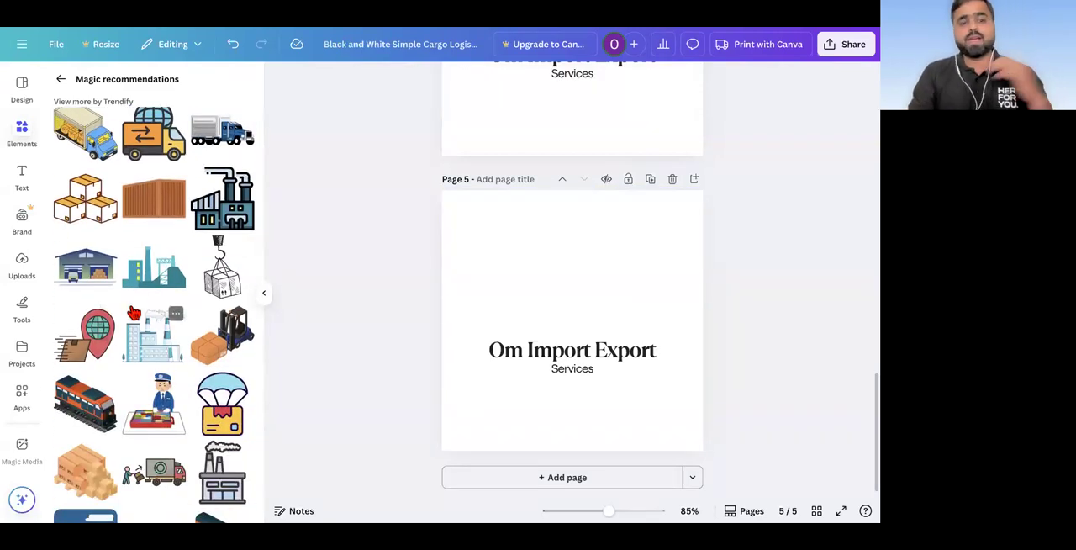
pyautogui.scroll(-1, 134, 314)
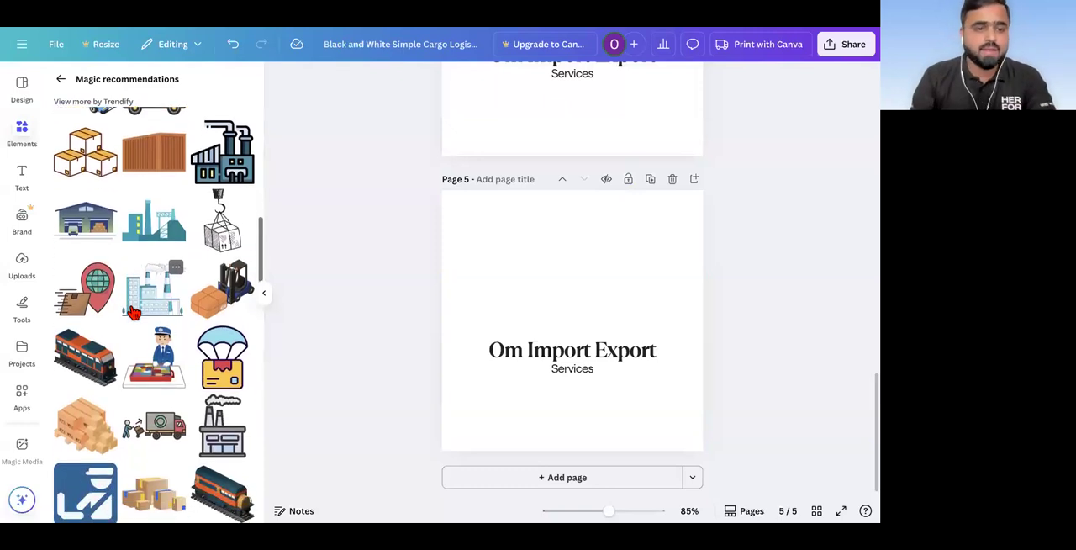
pyautogui.scroll(3, 148, 158)
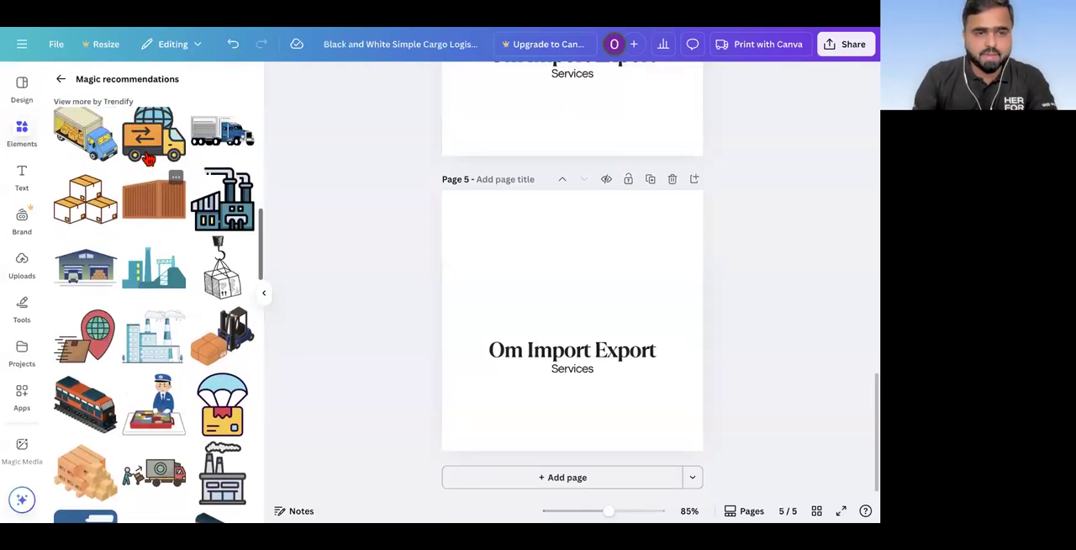
pyautogui.click(153, 161)
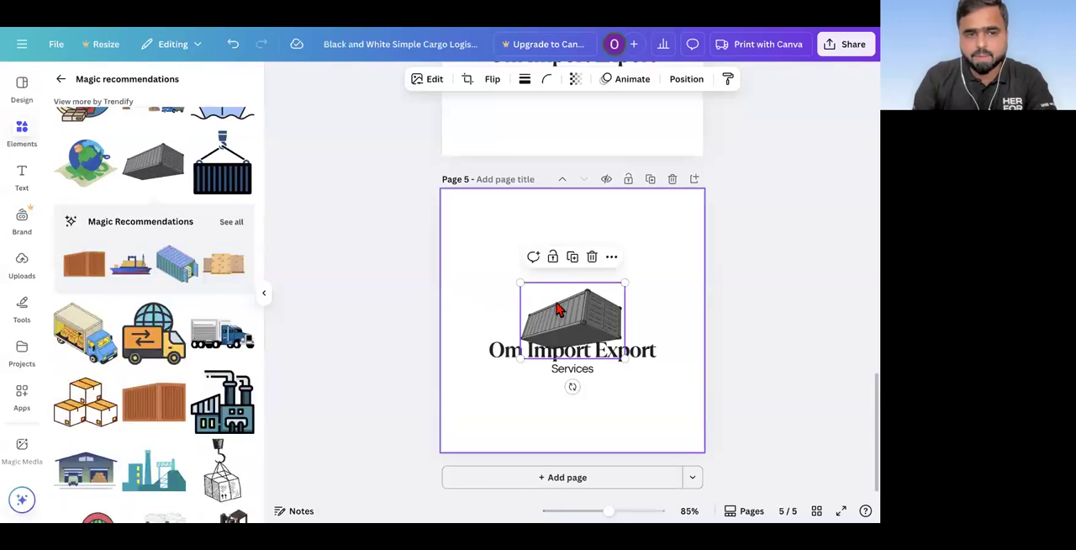
pyautogui.press('Delete')
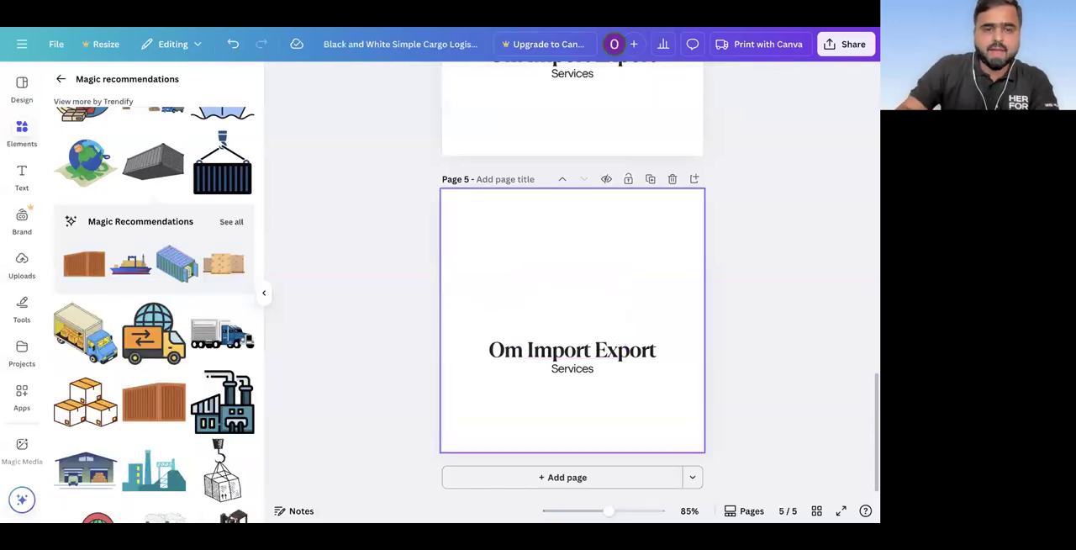
# Step: Add the dark blue container hanging from a crane hook to page 5 and position it above the company name
pyautogui.click(205, 164)
pyautogui.moveTo(562, 298); pyautogui.dragTo(562, 255)
pyautogui.click(597, 421)
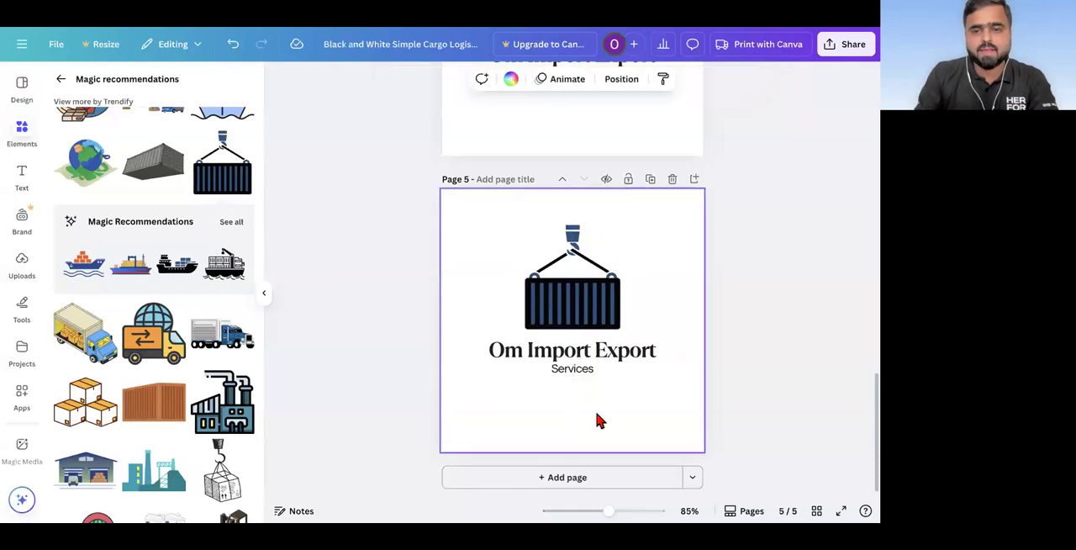
# Step: Browse the rest of the recommended cargo graphics for further logo symbol ideas
pyautogui.scroll(-15, 163, 428)
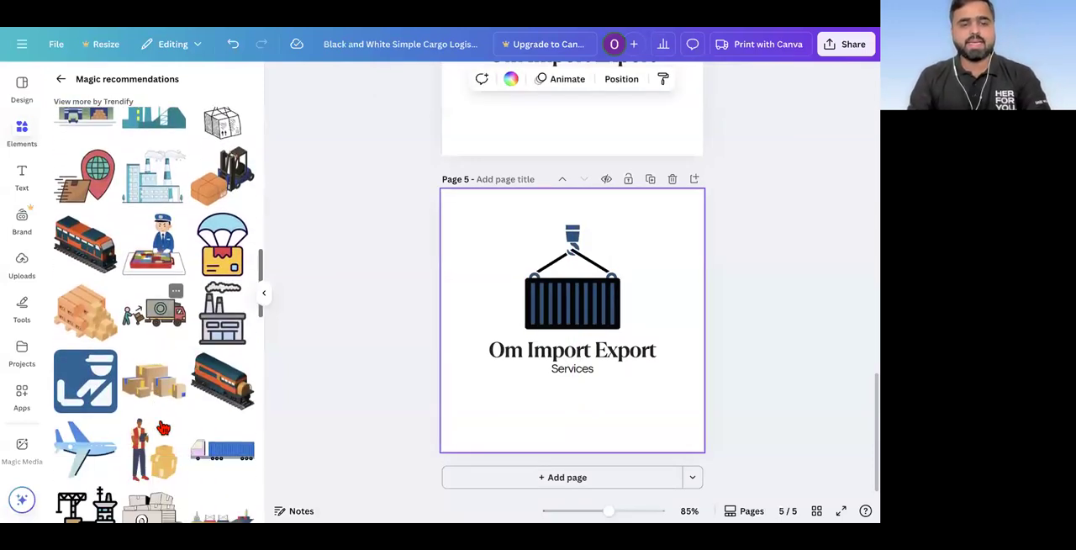
pyautogui.scroll(-10, 163, 428)
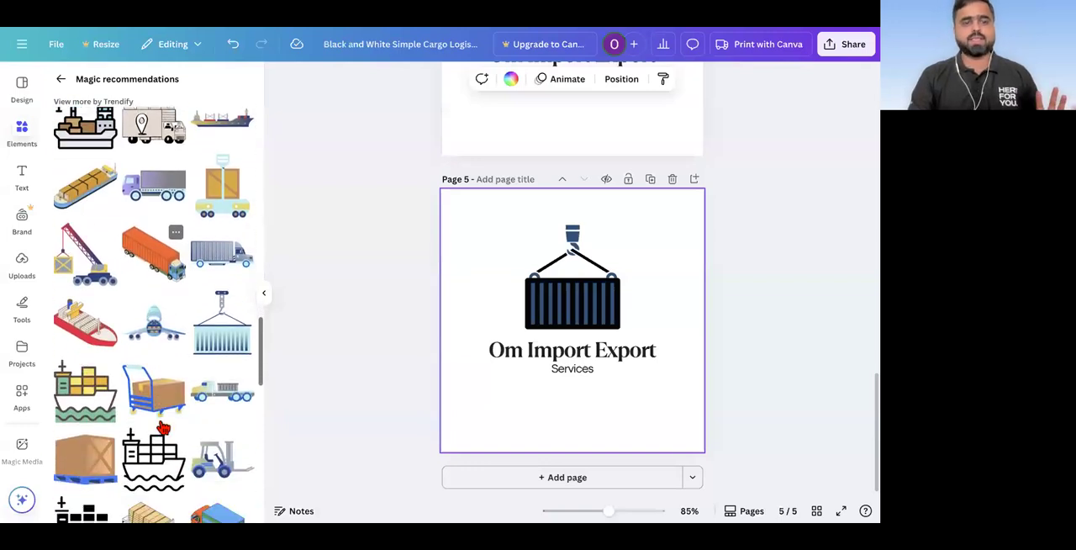
pyautogui.scroll(-10, 163, 428)
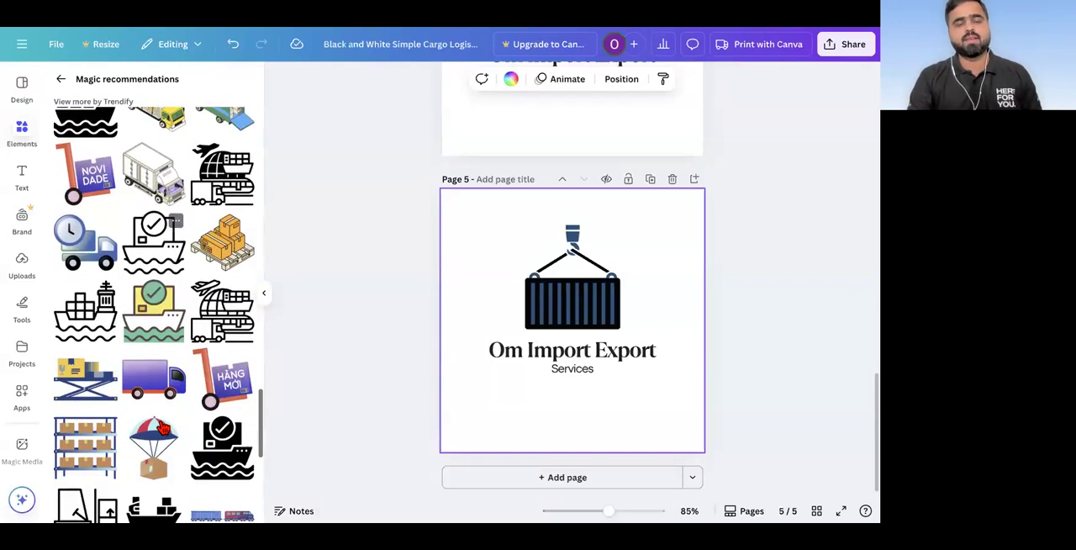
pyautogui.scroll(-3, 163, 428)
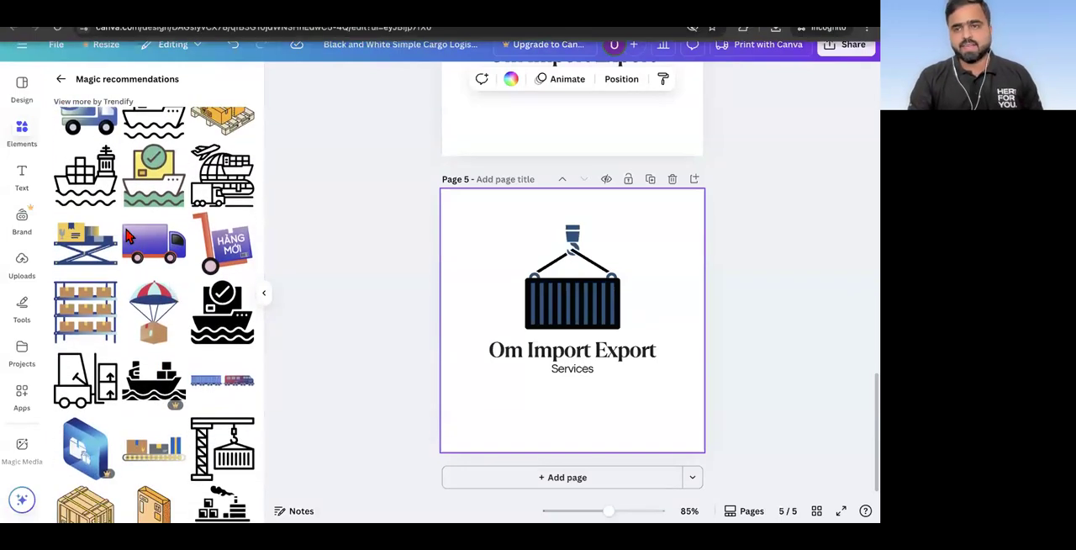
pyautogui.scroll(-7, 107, 327)
pyautogui.scroll(-1, 108, 326)
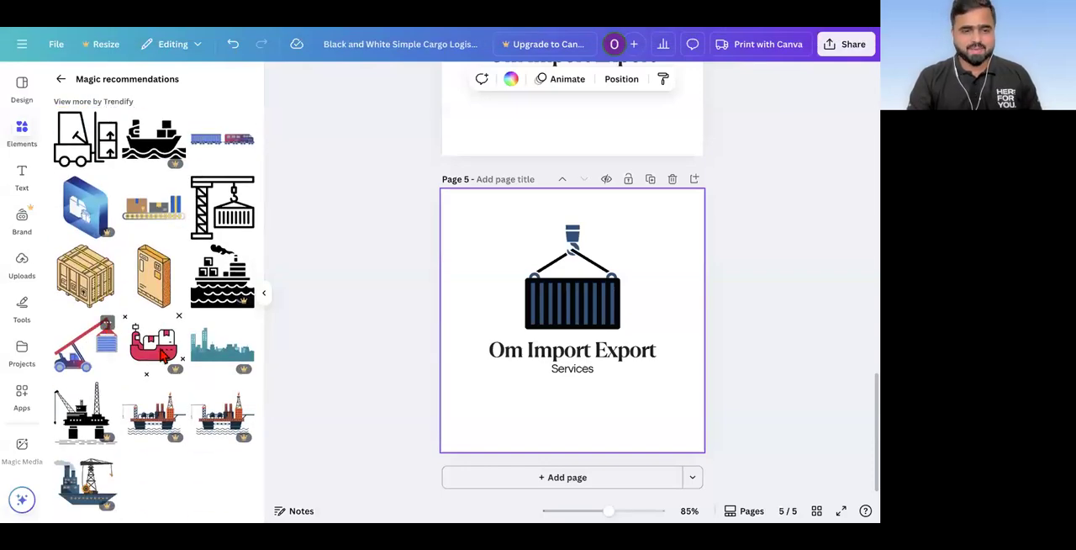
pyautogui.scroll(15, 155, 452)
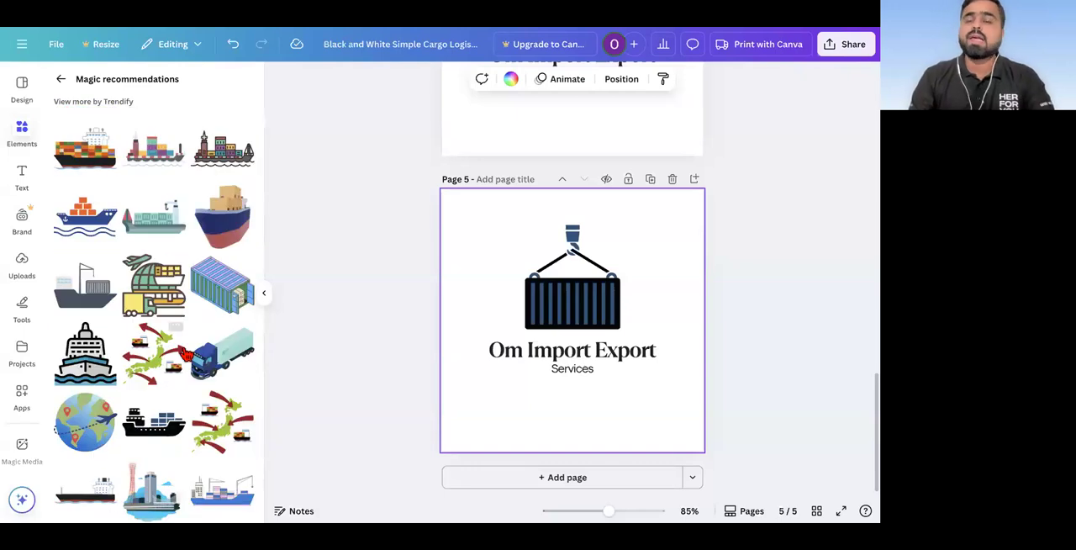
# Step: Duplicate page 5 as page 6 and replace its hanging container with the blue ship carrying orange boxes above the company name
pyautogui.click(650, 179)
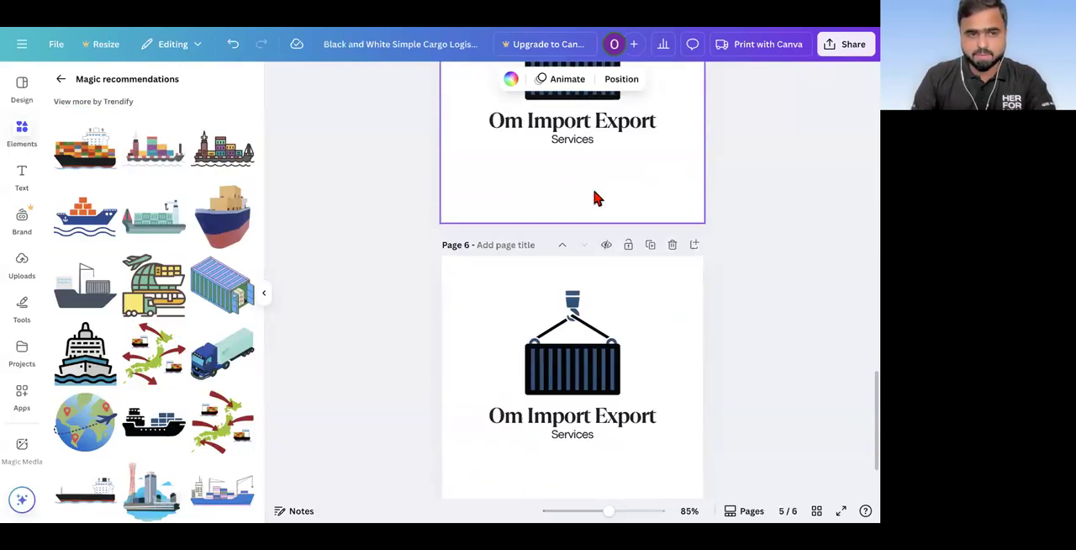
pyautogui.click(580, 291)
pyautogui.press('Delete')
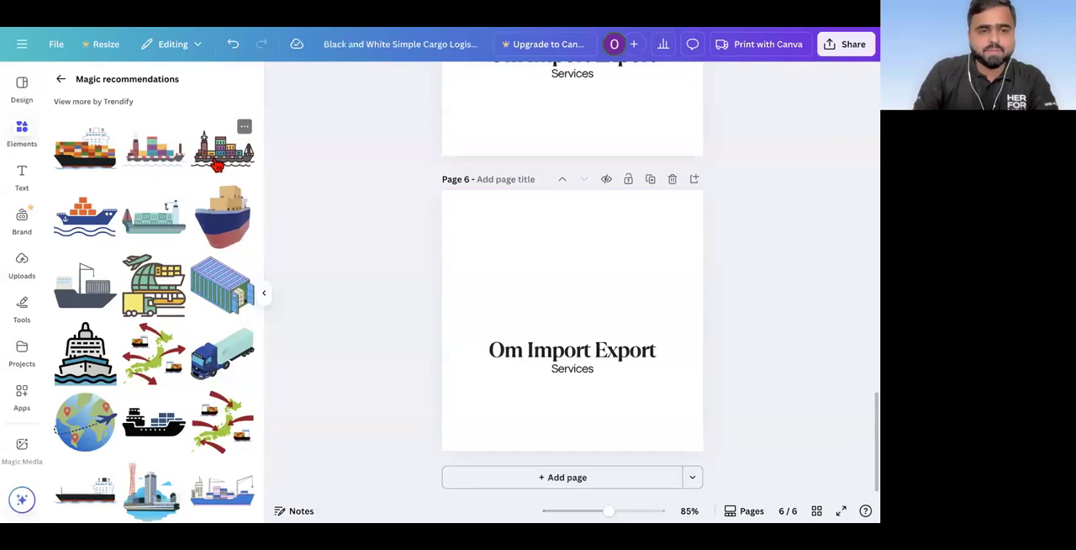
pyautogui.click(94, 216)
pyautogui.moveTo(579, 299)
pyautogui.mouseDown()
pyautogui.moveTo(577, 284)
pyautogui.moveTo(588, 283)
pyautogui.mouseUp()
pyautogui.click(401, 314)
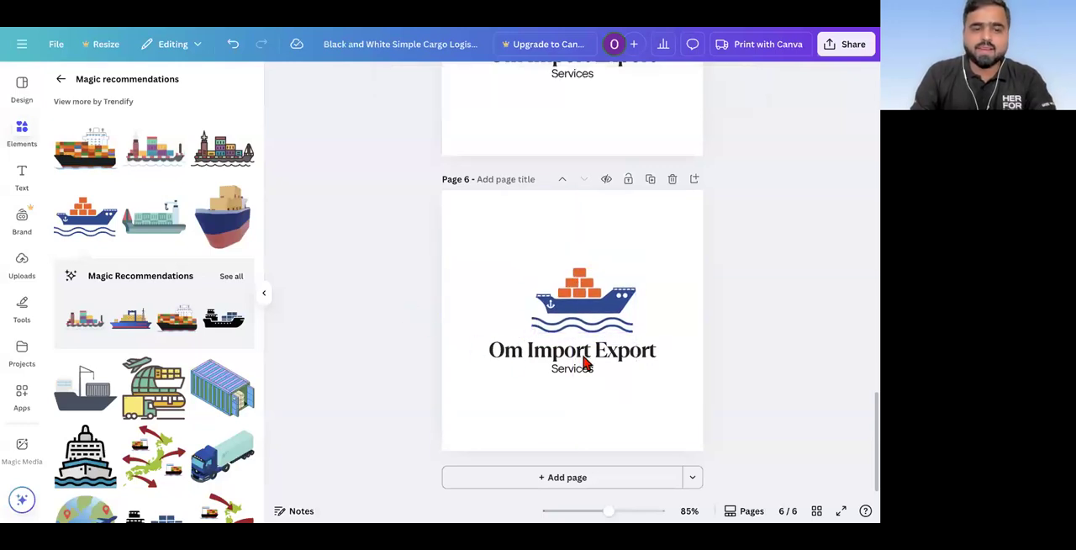
# Step: Show all Magic Recommendations for the blue ship with orange boxes, and duplicate page 6 as page 7
pyautogui.click(230, 276)
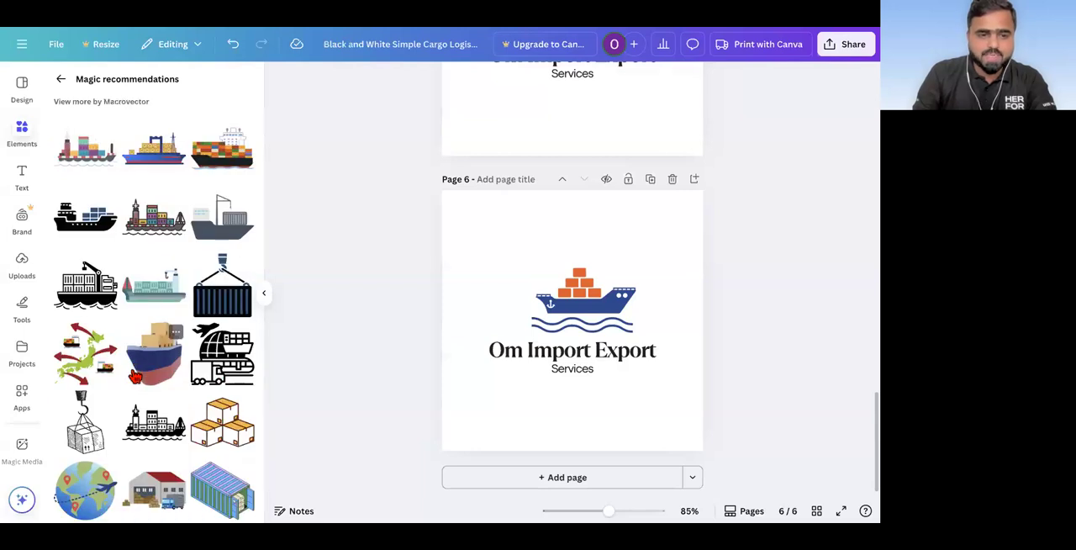
pyautogui.scroll(-5, 135, 376)
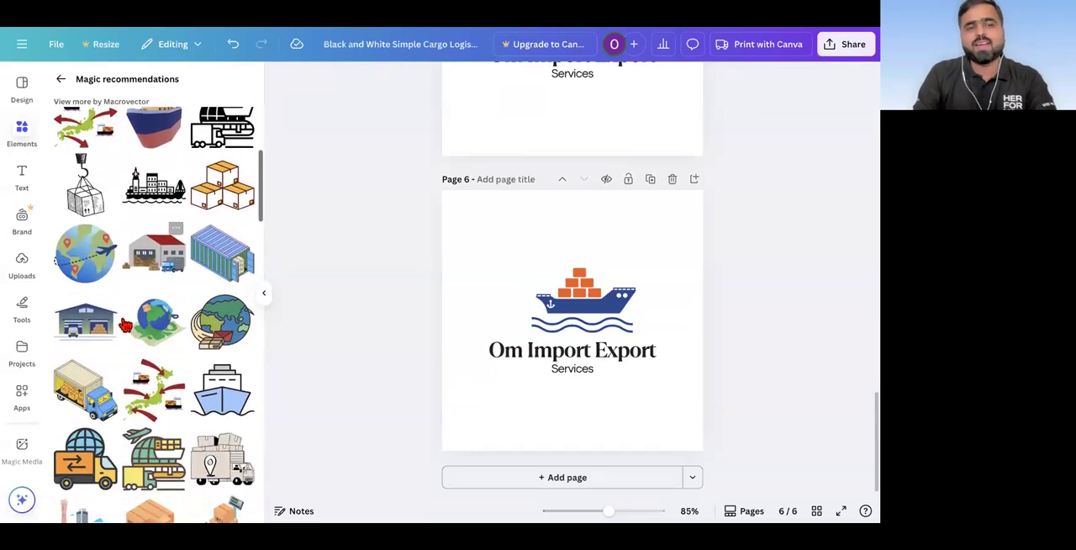
pyautogui.scroll(-3, 123, 326)
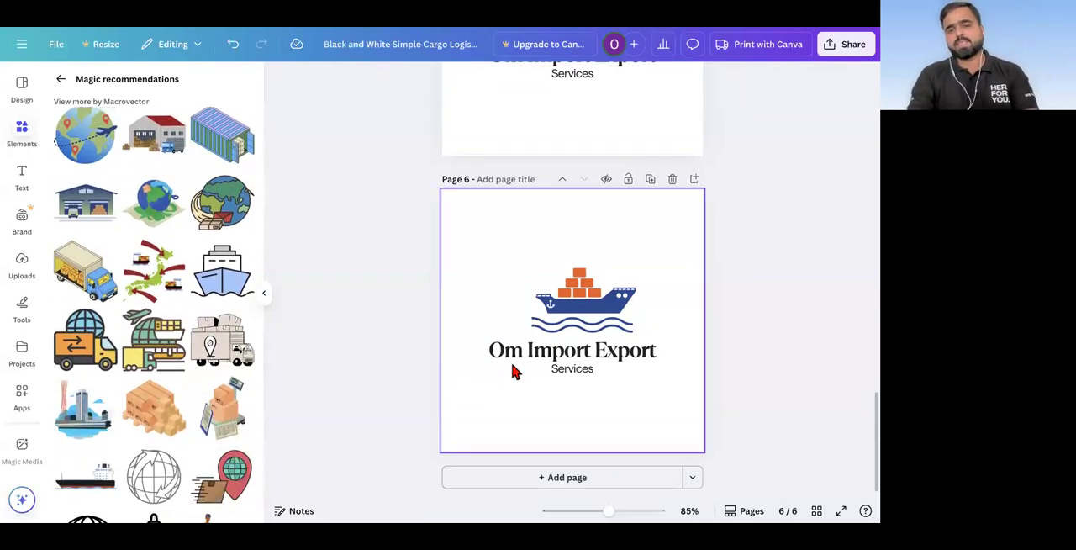
pyautogui.click(650, 180)
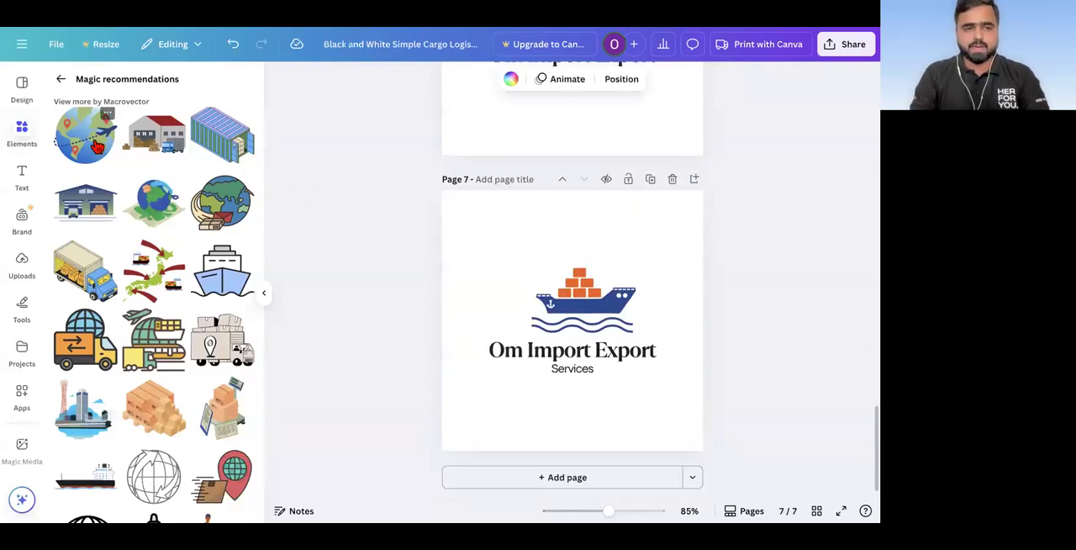
# Step: Replace the ship on page 7 with the globe graphic with an airplane and location pins, placed above the company name
pyautogui.click(96, 145)
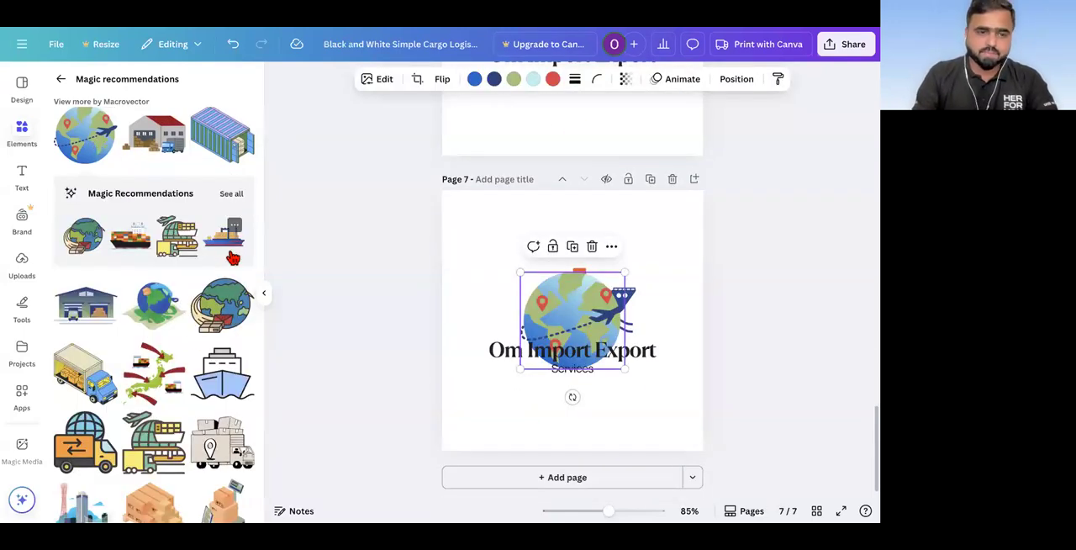
pyautogui.moveTo(599, 265); pyautogui.dragTo(506, 253)
pyautogui.click(614, 326)
pyautogui.press('Delete')
pyautogui.moveTo(479, 305); pyautogui.dragTo(572, 278)
pyautogui.click(631, 427)
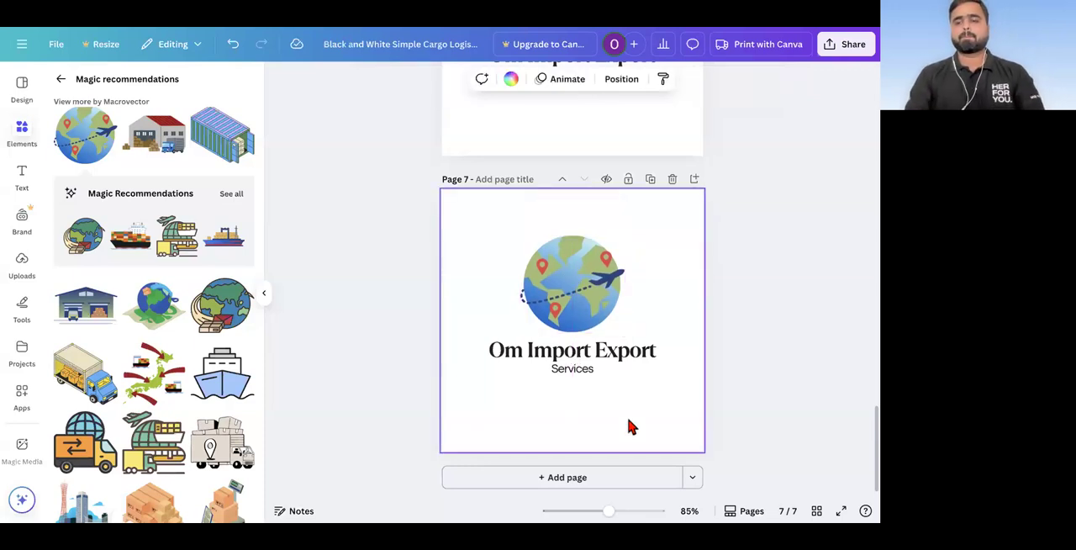
# Step: Duplicate page 7 as page 8 and delete the globe graphic from the copy
pyautogui.click(653, 182)
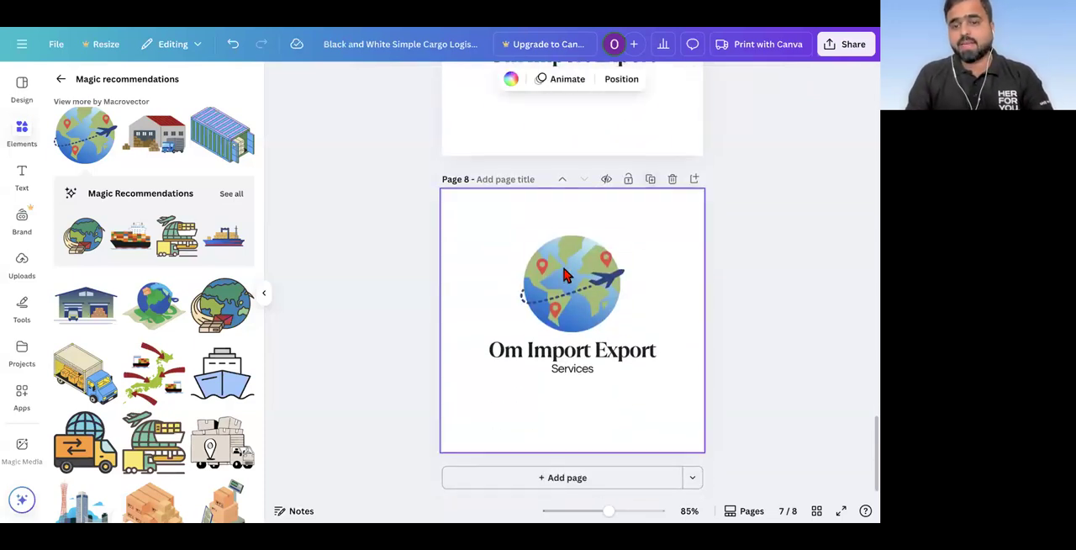
pyautogui.click(565, 276)
pyautogui.press('Delete')
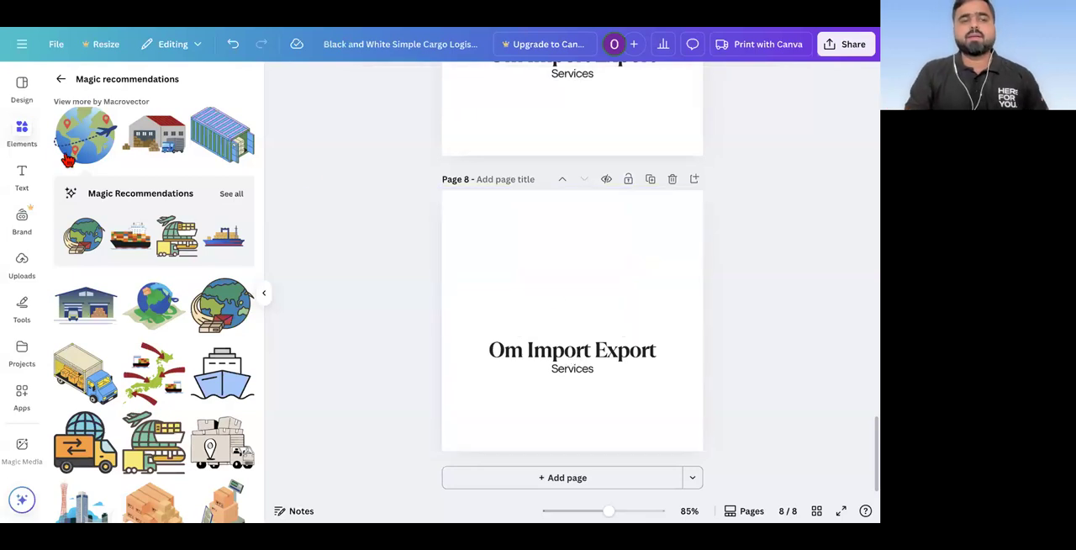
# Step: Leave the recommendations and search the graphics for the letter "o"
pyautogui.click(23, 128)
pyautogui.click(55, 83)
pyautogui.click(88, 88)
pyautogui.doubleClick(93, 89)
pyautogui.write('o')
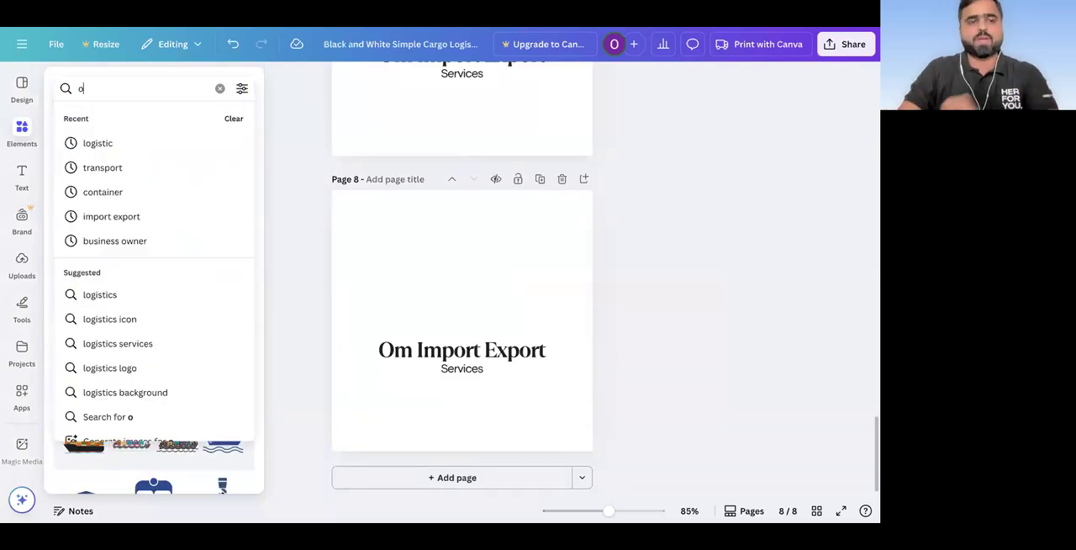
pyautogui.press('Return')
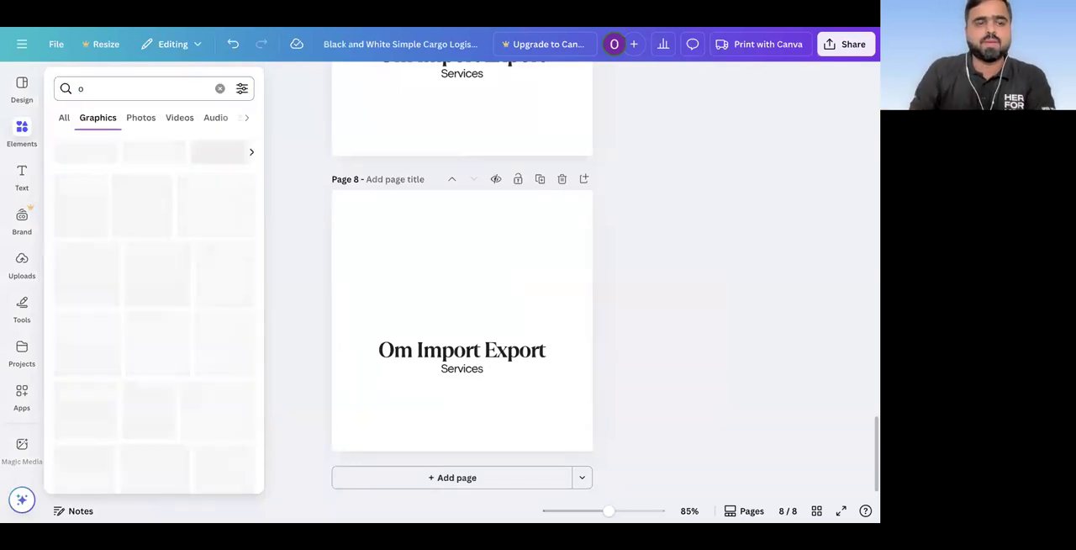
# Step: Add the red script-style O graphic to page 8 and position it above the first part of the company name
pyautogui.scroll(-5, 115, 354)
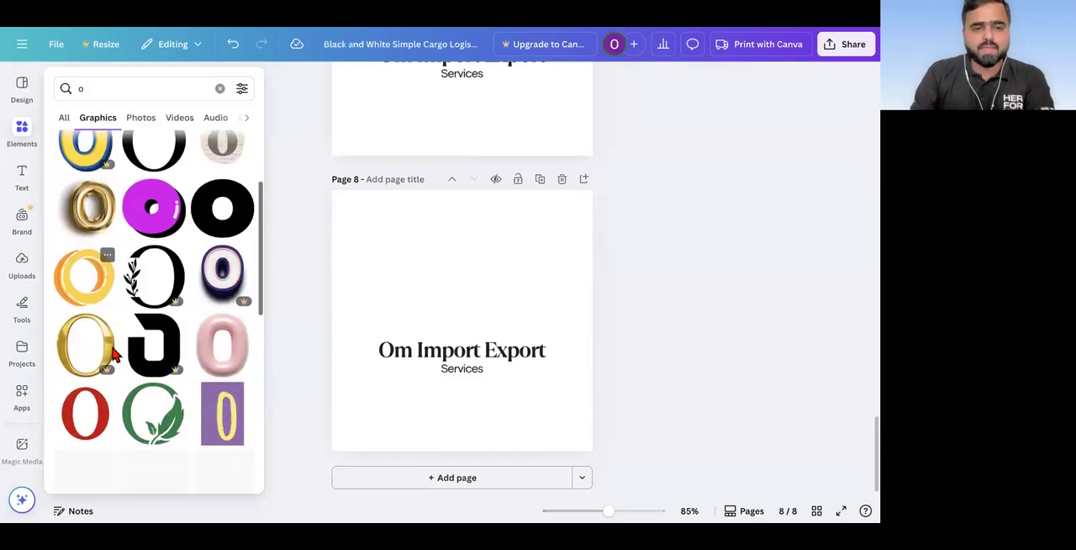
pyautogui.scroll(-2, 116, 354)
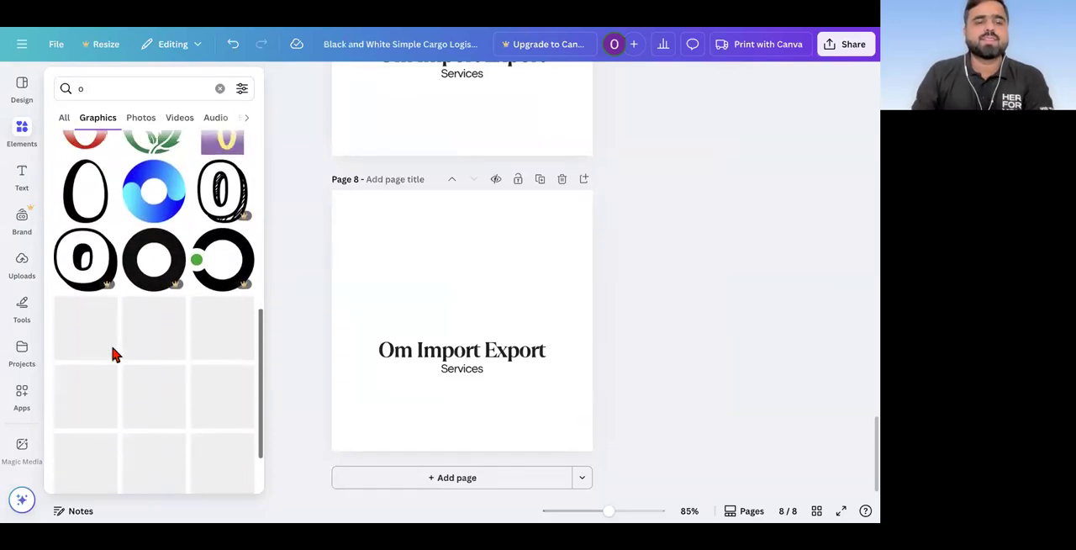
pyautogui.scroll(2, 113, 354)
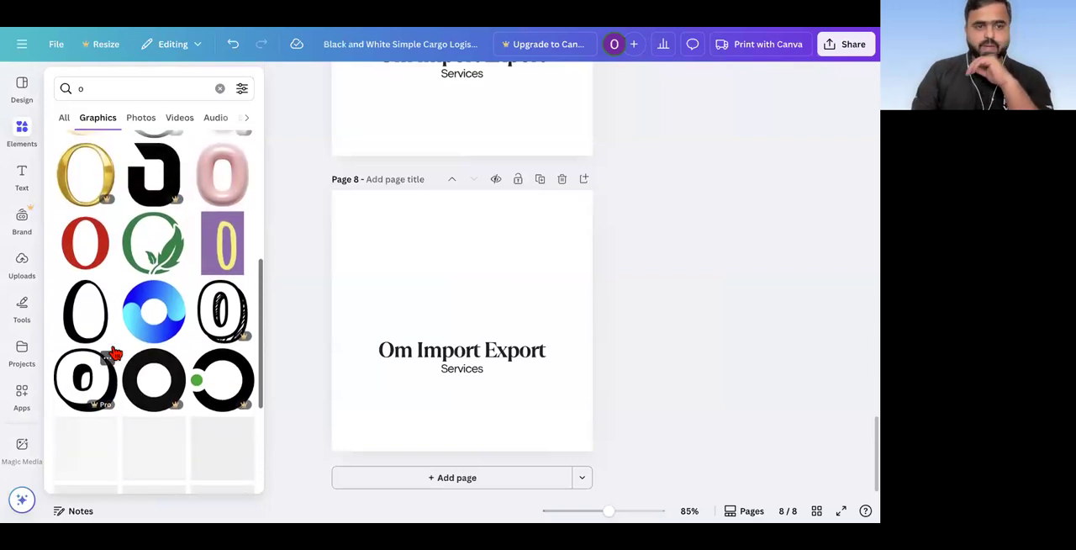
pyautogui.scroll(-3, 114, 354)
pyautogui.scroll(-5, 112, 349)
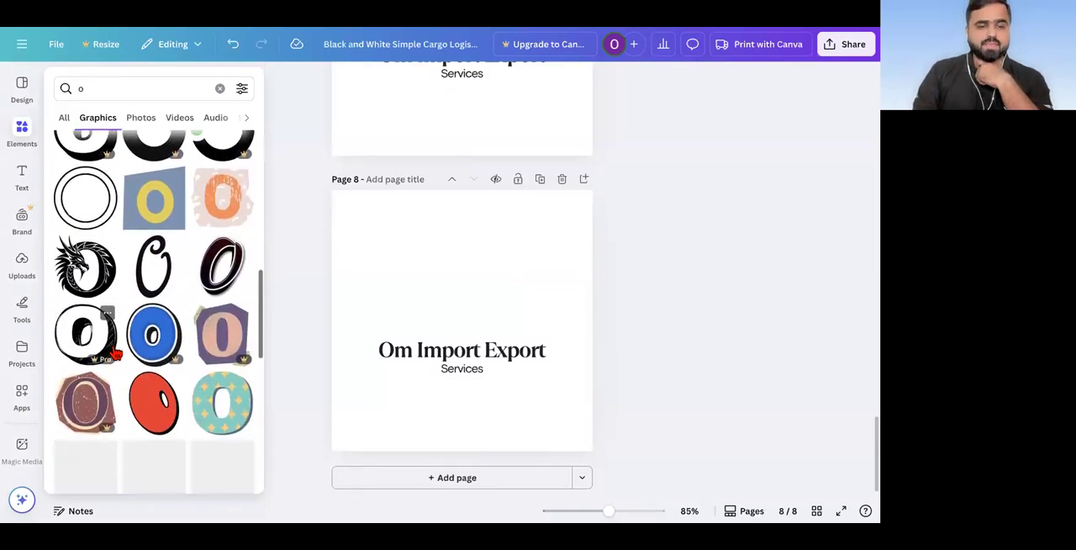
pyautogui.scroll(-5, 112, 351)
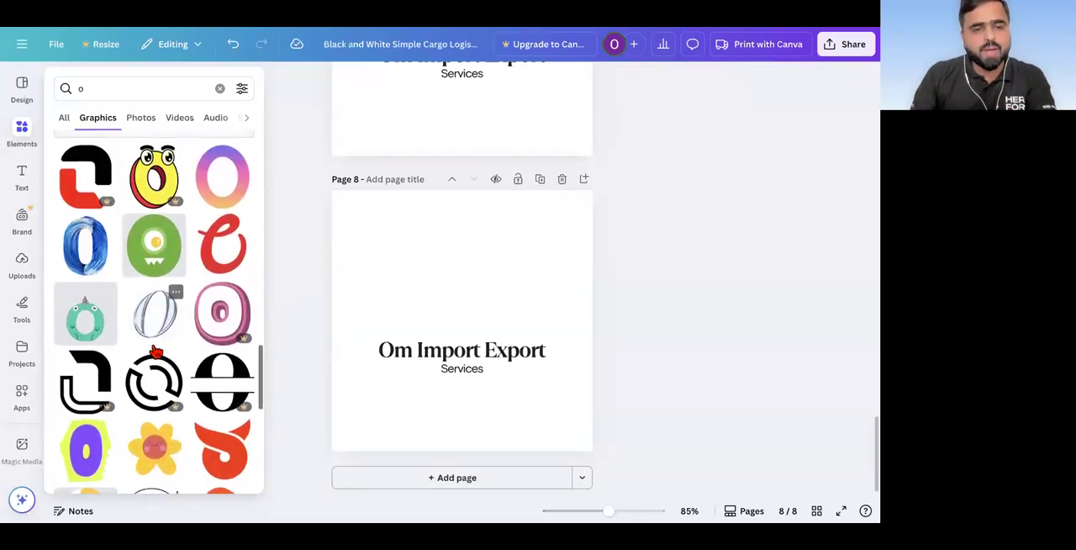
pyautogui.scroll(-1, 156, 348)
pyautogui.scroll(1, 179, 309)
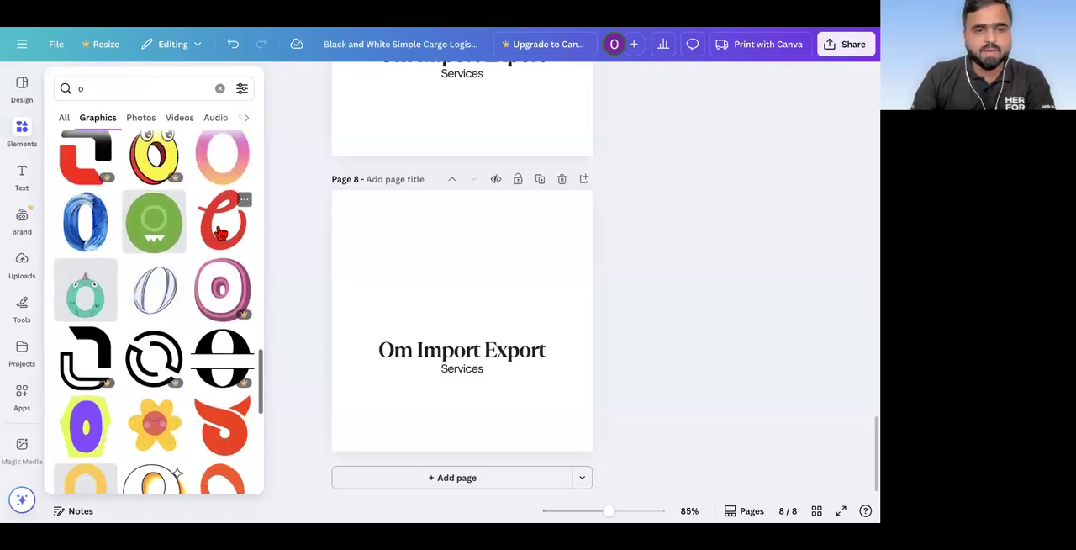
pyautogui.click(224, 220)
pyautogui.moveTo(459, 311); pyautogui.dragTo(429, 281)
# Step: Search the graphics for "i" and place the matching red script-style i directly beside the O on page 8
pyautogui.click(21, 134)
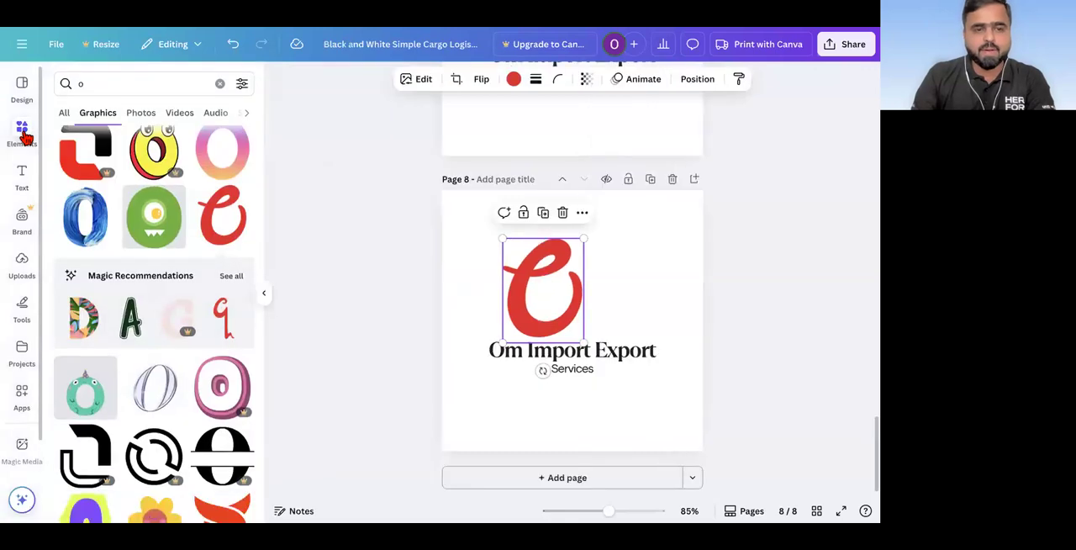
pyautogui.click(149, 83)
pyautogui.write('i')
pyautogui.press('Return')
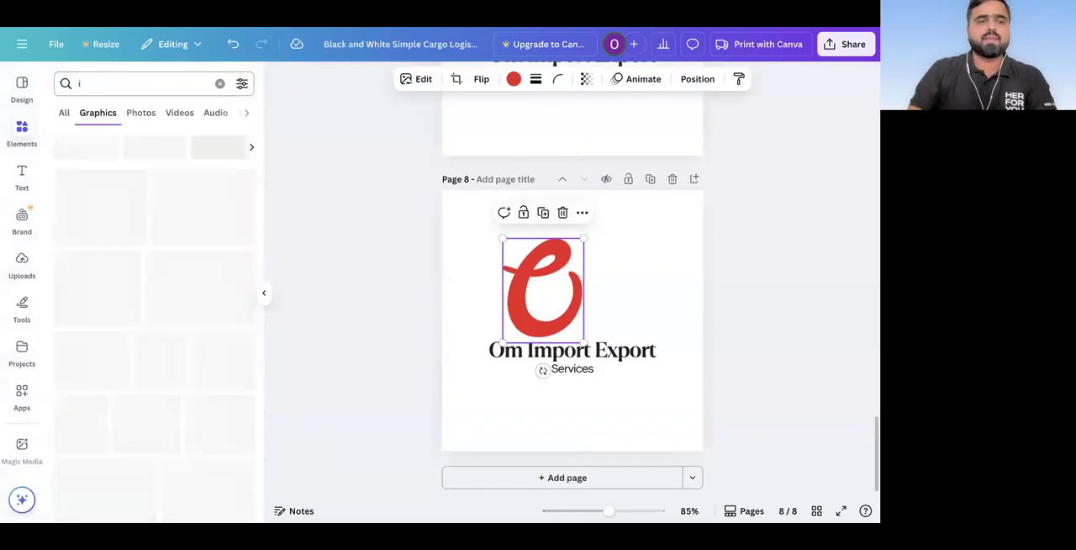
pyautogui.scroll(-3, 180, 279)
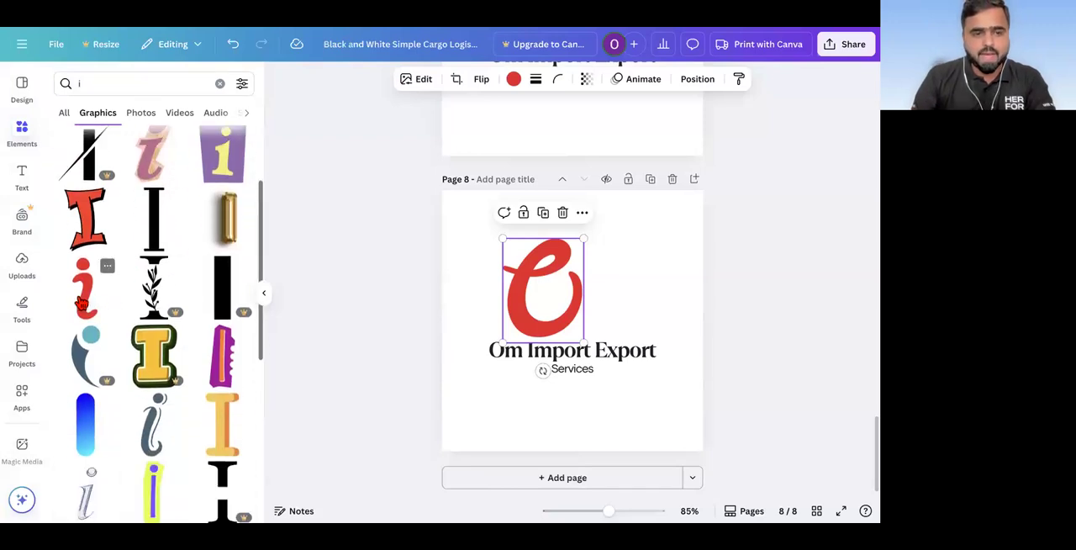
pyautogui.click(80, 301)
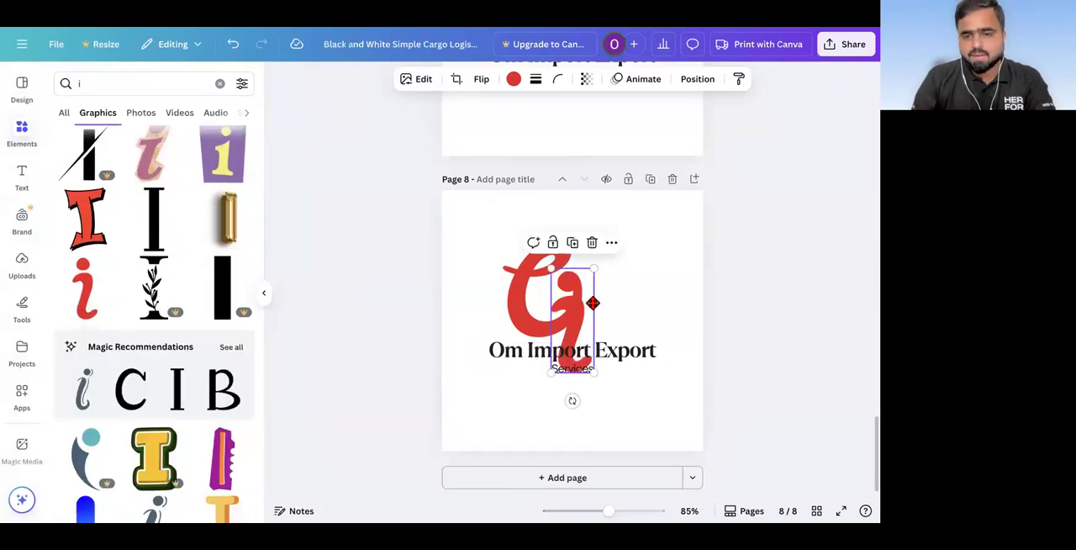
pyautogui.moveTo(592, 303); pyautogui.dragTo(613, 286)
# Step: Search the graphics for "E" and place the red leaf-shaped E directly after the i on page 8
pyautogui.click(91, 84)
pyautogui.click(91, 83)
pyautogui.press('Return')
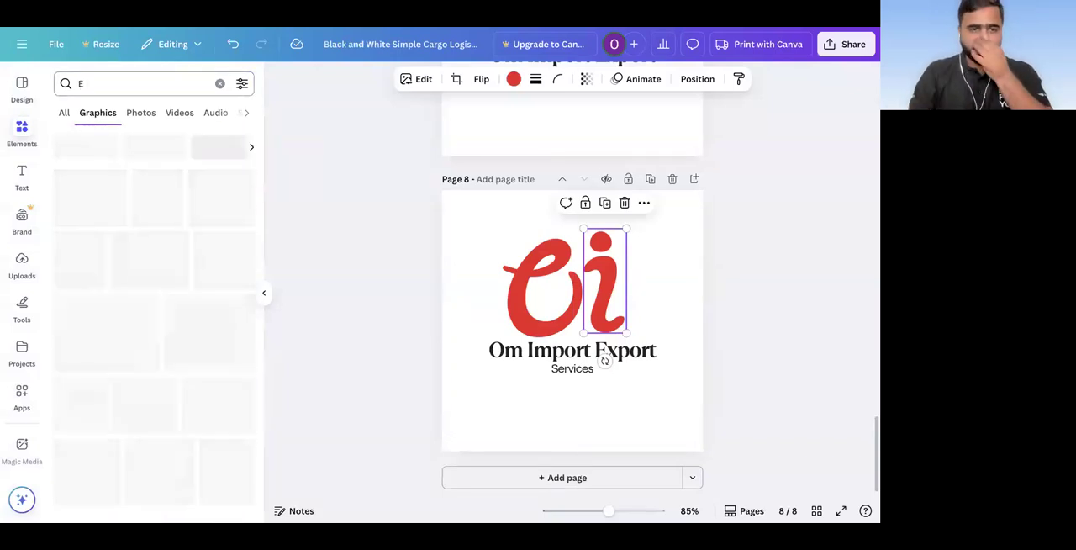
pyautogui.scroll(-2, 109, 259)
pyautogui.scroll(-5, 110, 259)
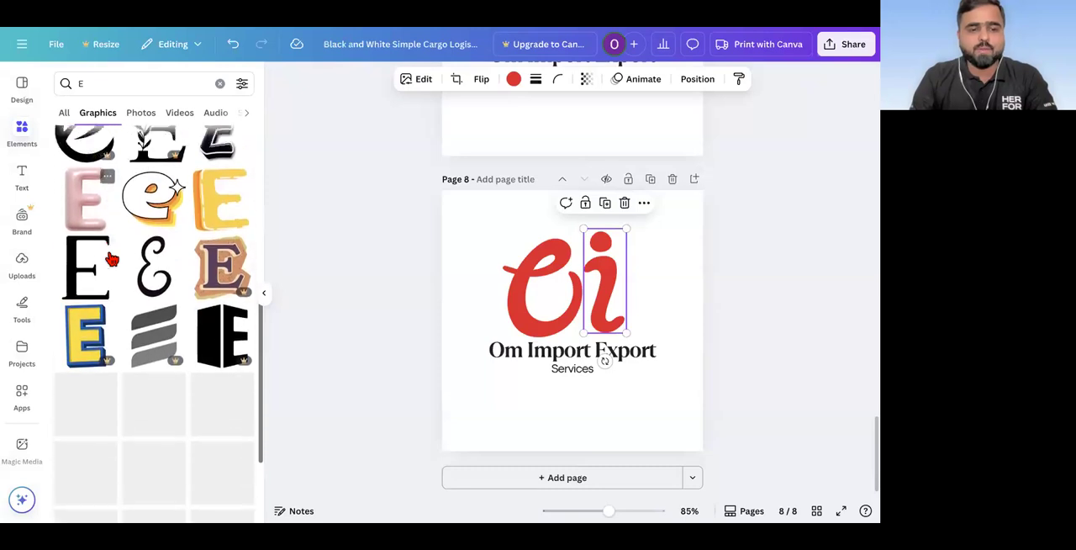
pyautogui.scroll(-4, 109, 259)
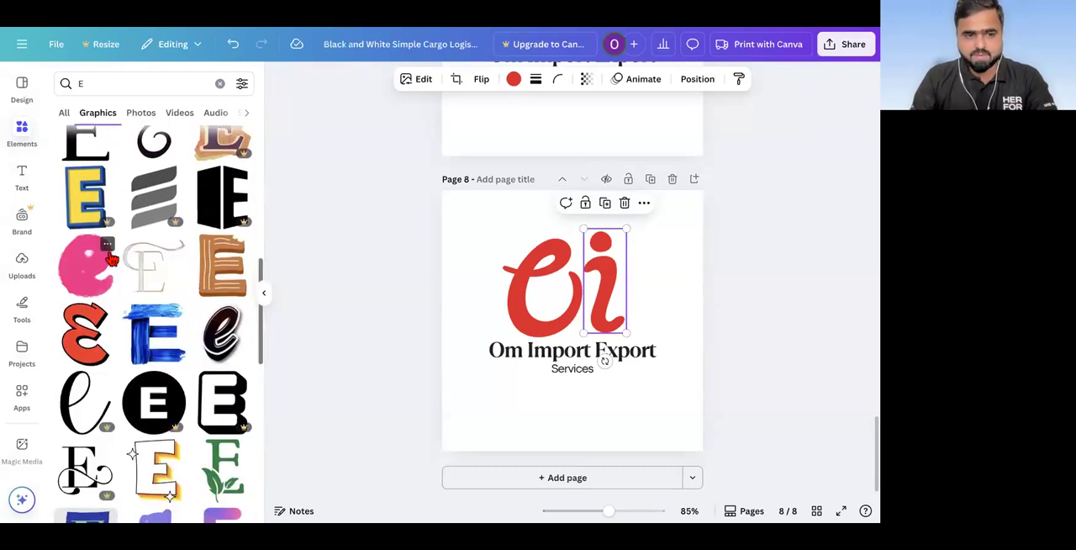
pyautogui.scroll(-5, 132, 318)
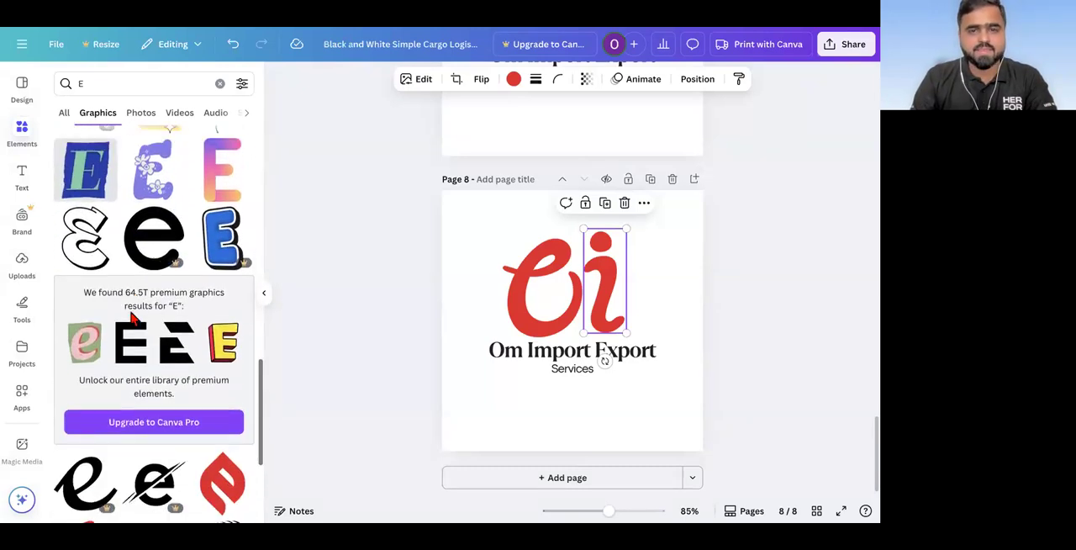
pyautogui.scroll(-1, 132, 318)
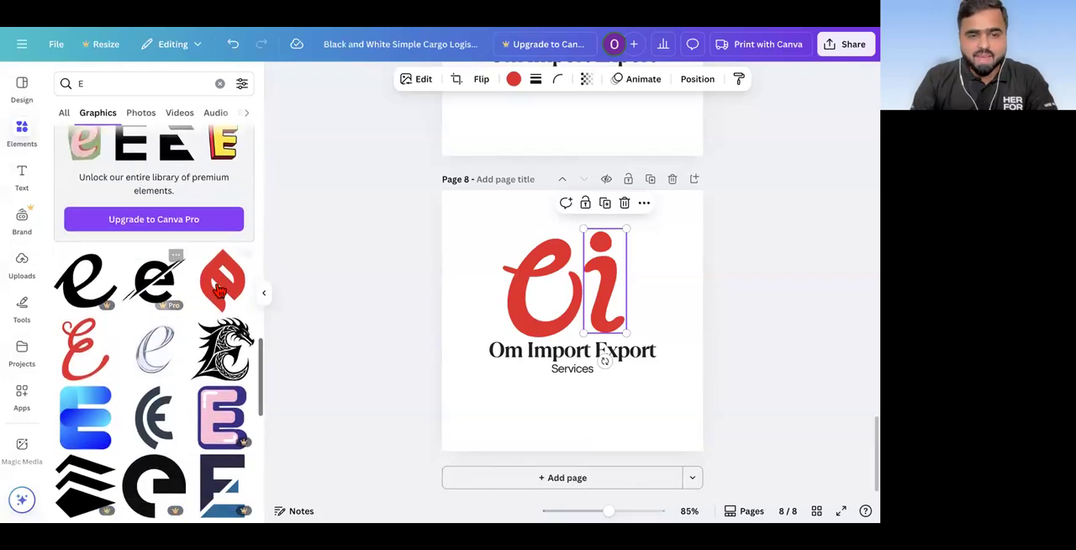
pyautogui.click(219, 289)
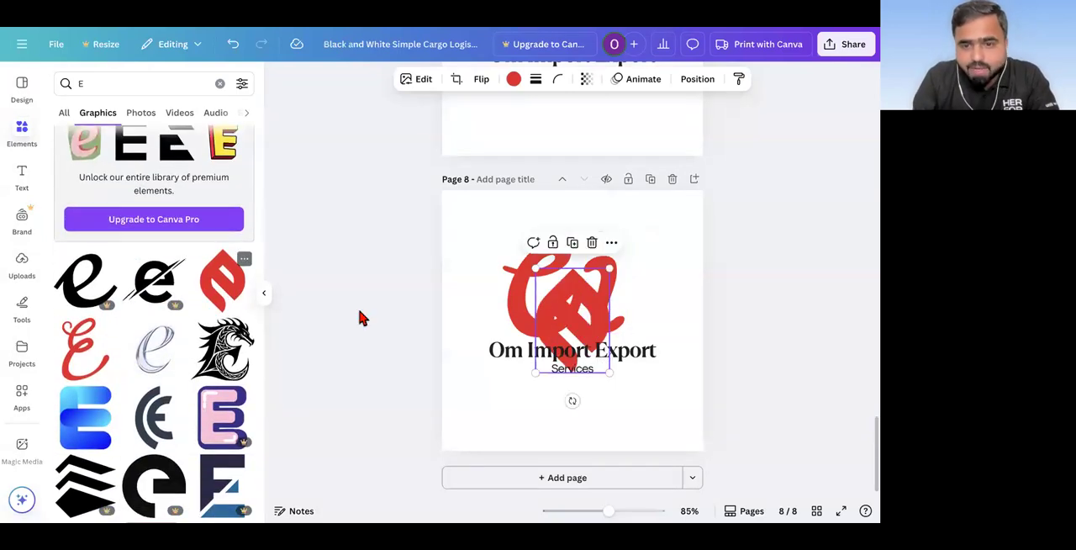
pyautogui.moveTo(618, 284); pyautogui.dragTo(643, 286)
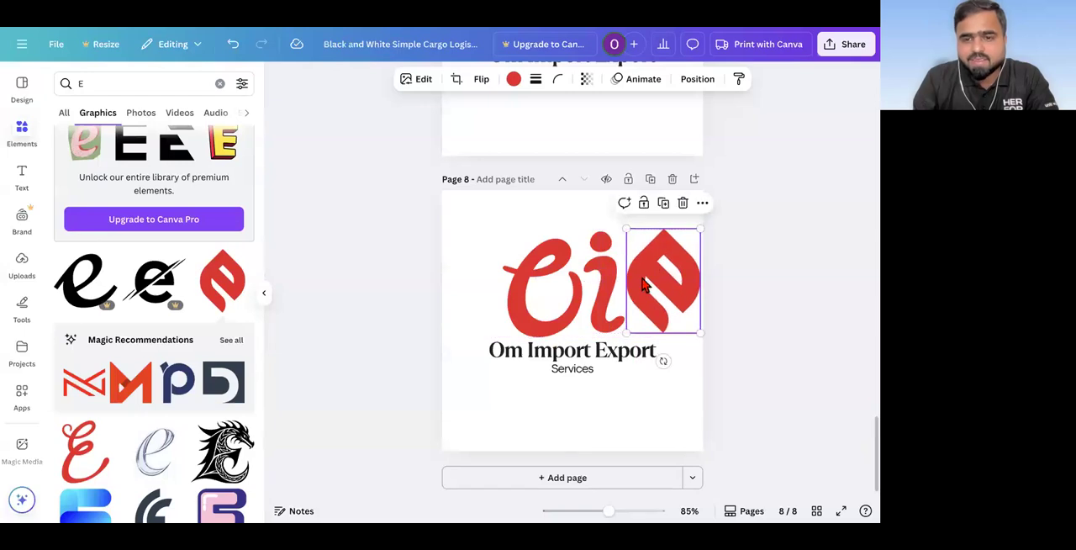
# Step: Shift the red O, i and E graphics up and left so the initials sit centred above the company name
pyautogui.scroll(-5, 135, 372)
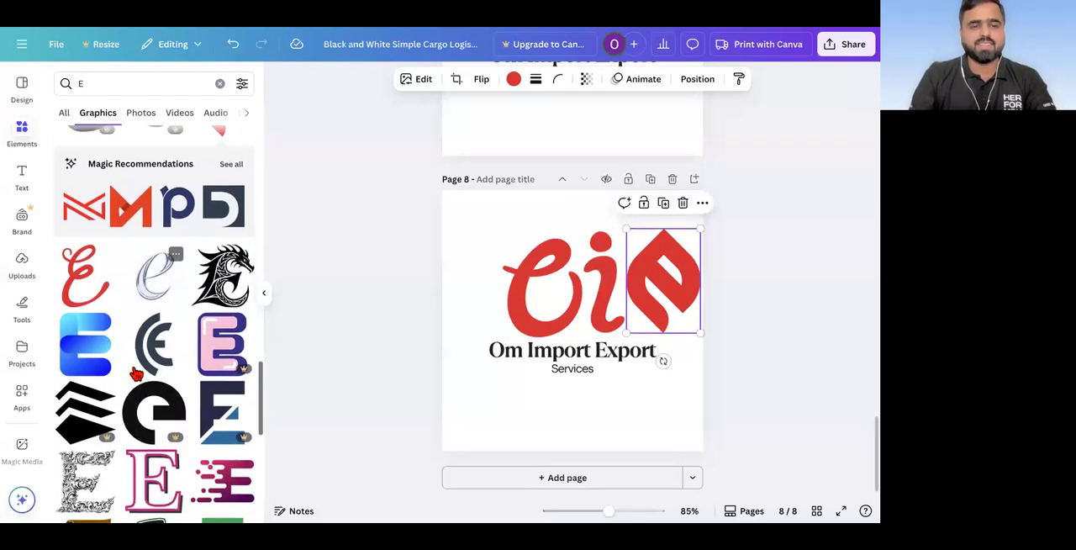
pyautogui.scroll(-3, 137, 373)
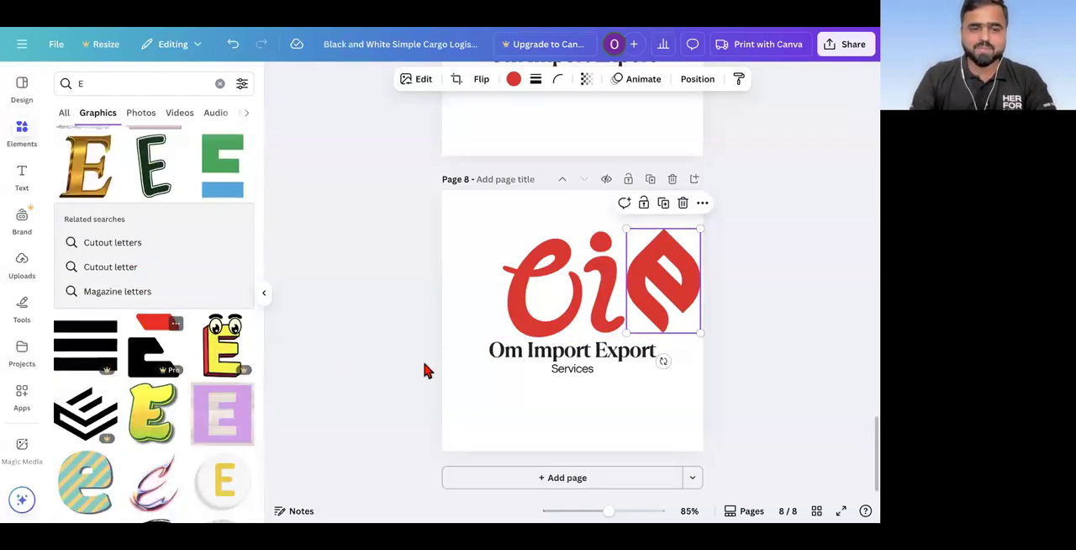
pyautogui.click(368, 298)
pyautogui.moveTo(496, 226); pyautogui.dragTo(619, 251)
pyautogui.click(555, 286)
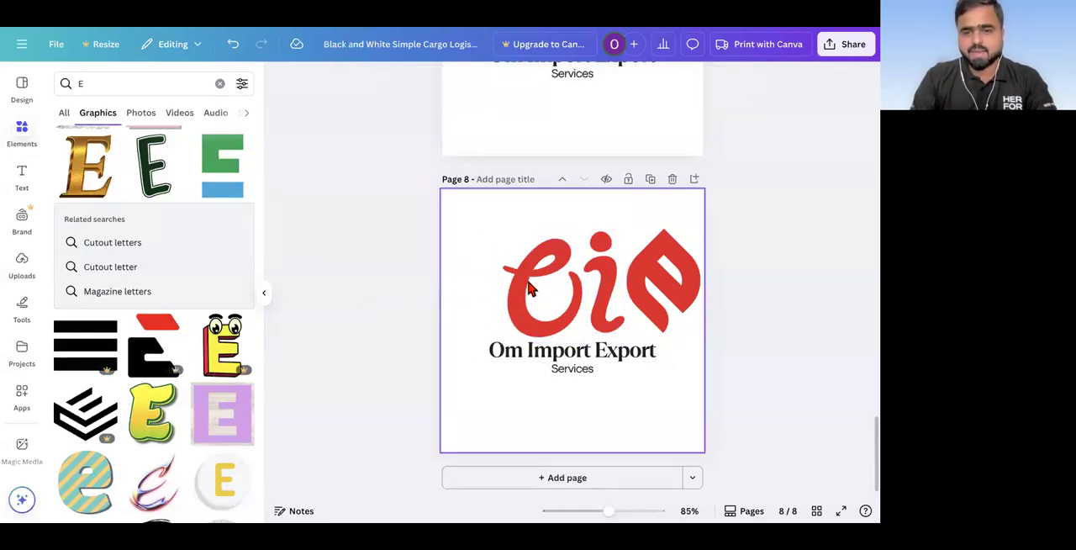
pyautogui.moveTo(538, 278); pyautogui.dragTo(503, 256)
pyautogui.moveTo(592, 258); pyautogui.dragTo(560, 259)
pyautogui.moveTo(688, 284); pyautogui.dragTo(654, 265)
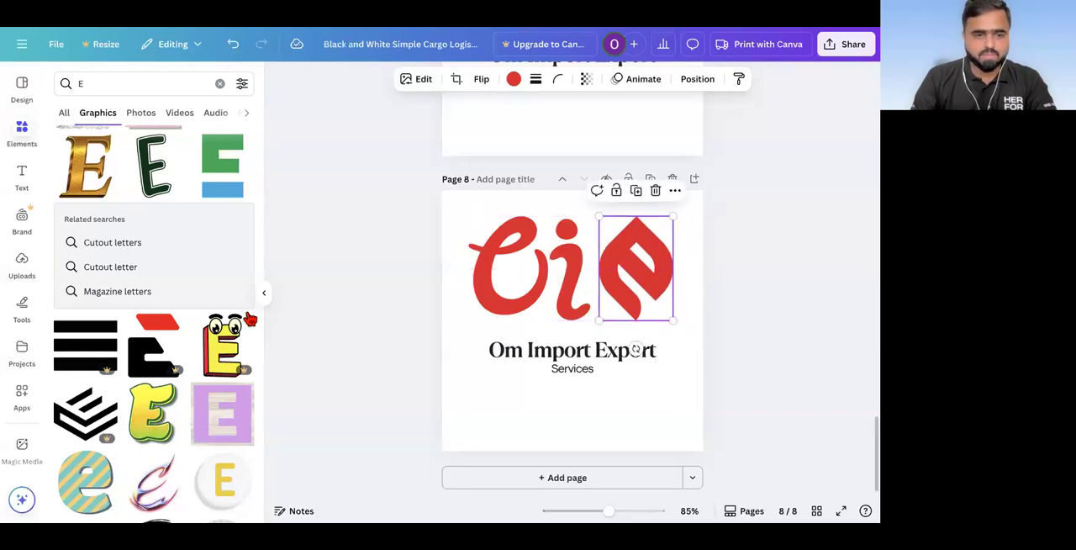
# Step: Look through the graphics results for "E" for a letter matching the script-style O and i
pyautogui.scroll(-10, 227, 328)
pyautogui.scroll(-3, 225, 331)
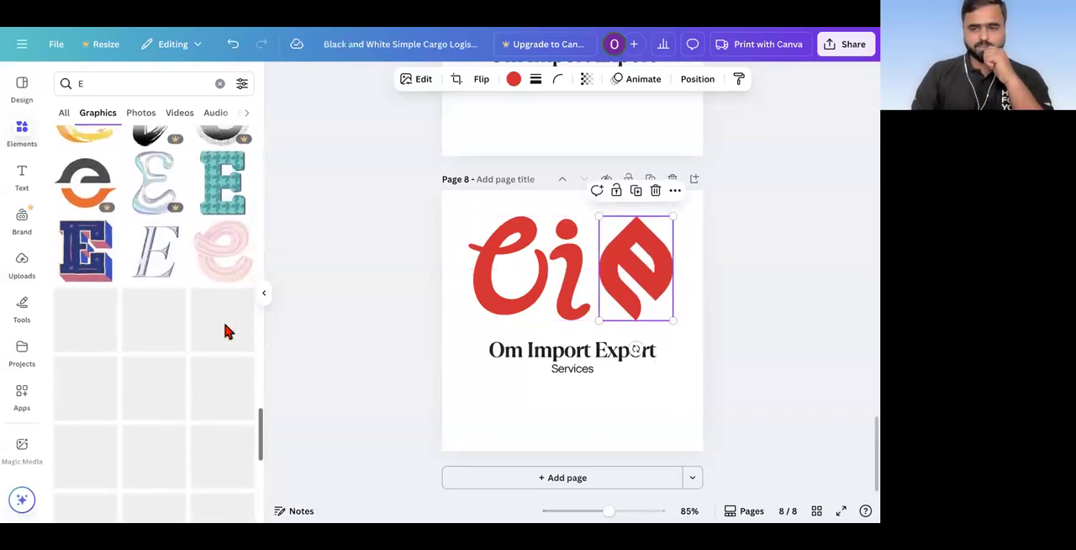
pyautogui.scroll(-8, 226, 331)
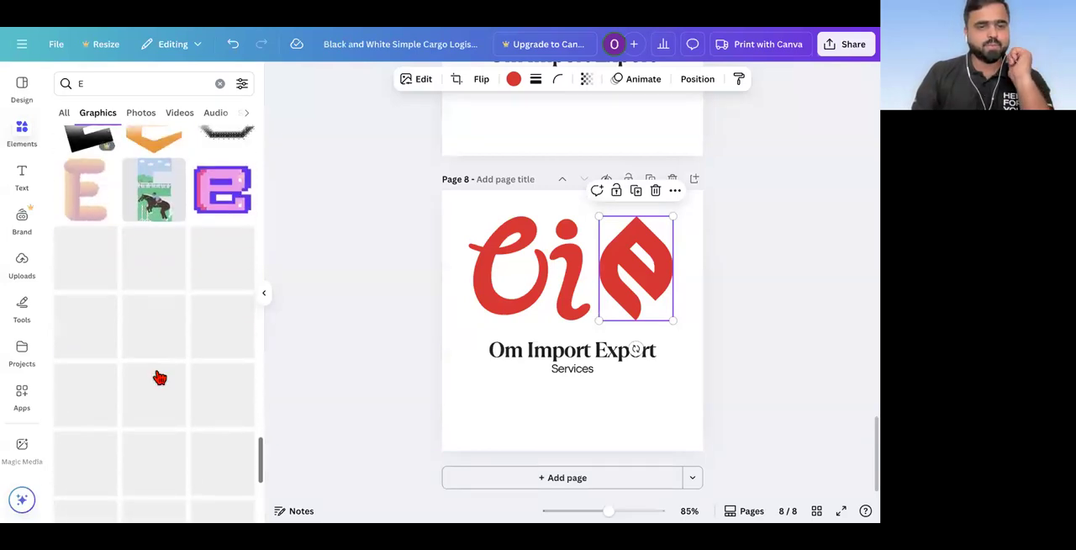
pyautogui.scroll(-5, 159, 377)
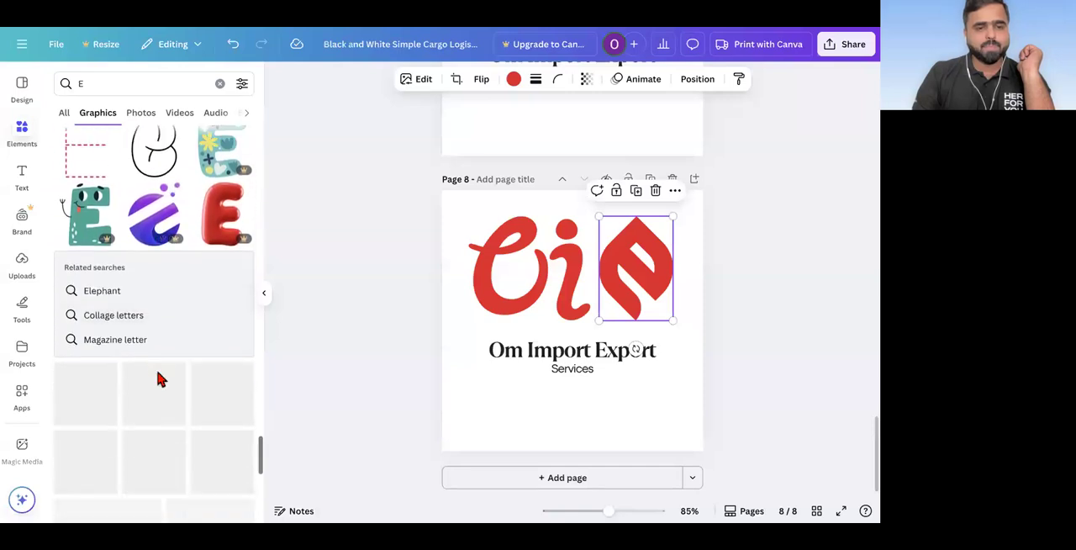
pyautogui.scroll(-4, 159, 379)
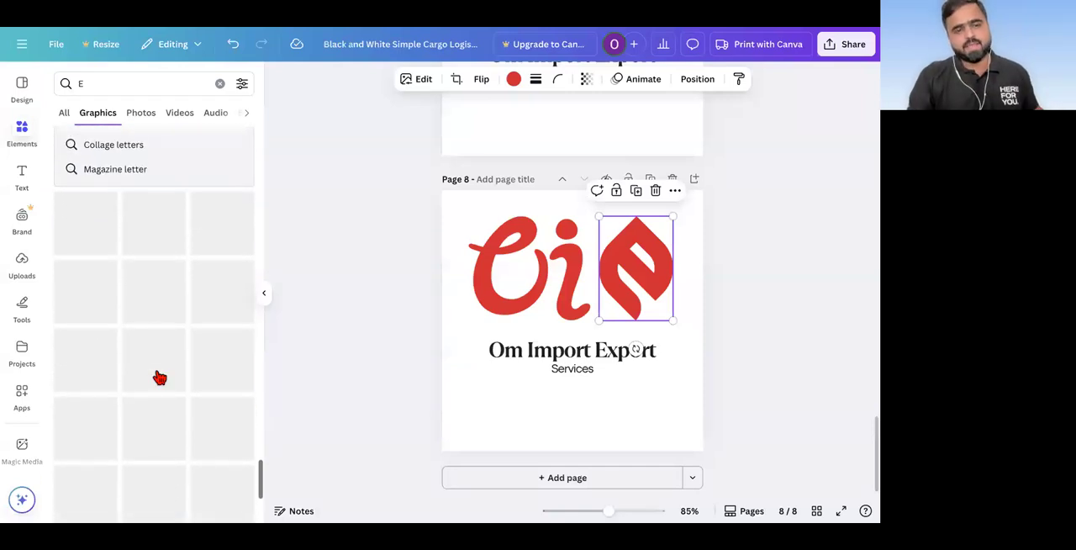
pyautogui.scroll(-5, 160, 378)
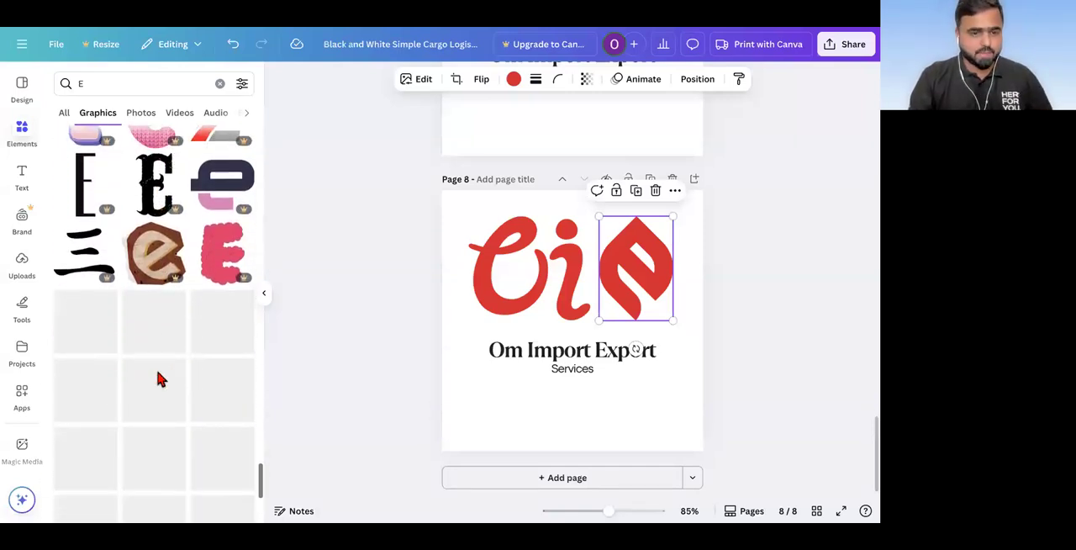
pyautogui.scroll(-8, 160, 378)
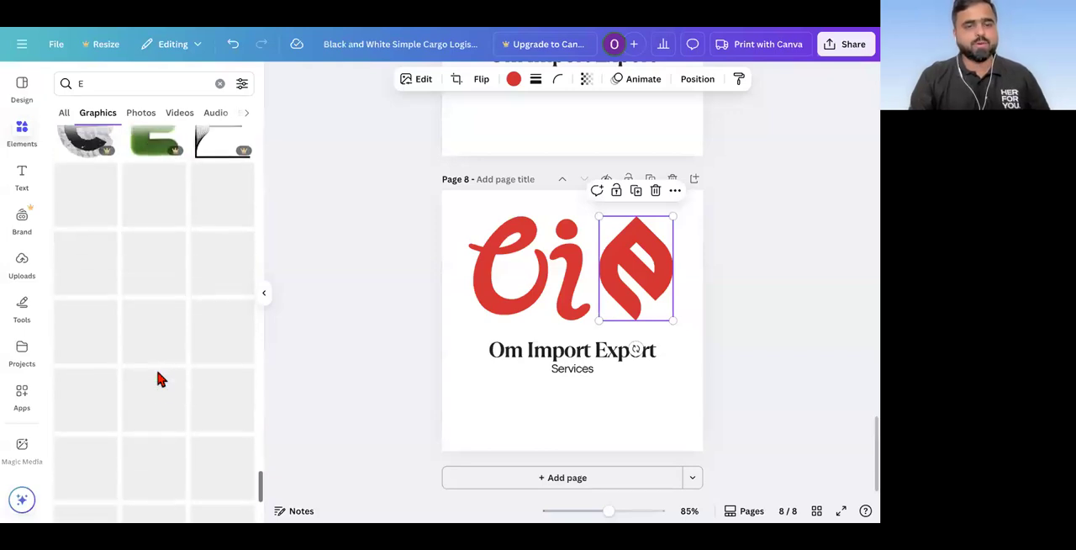
pyautogui.scroll(-2, 160, 378)
# Step: Move the red leaf-shaped E on page 8 slightly left so it sits directly against the i
pyautogui.click(378, 358)
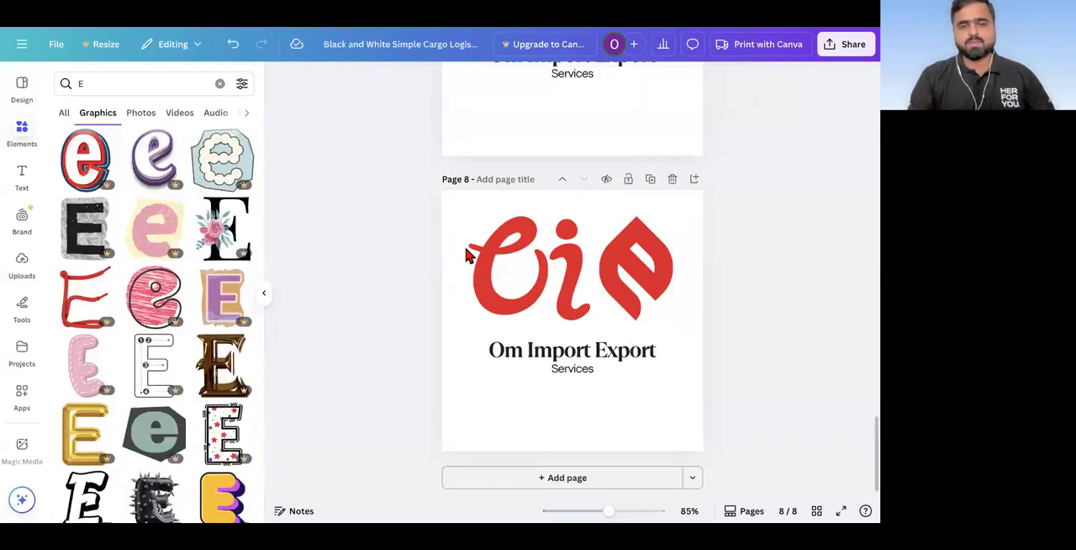
pyautogui.moveTo(589, 262); pyautogui.dragTo(676, 324)
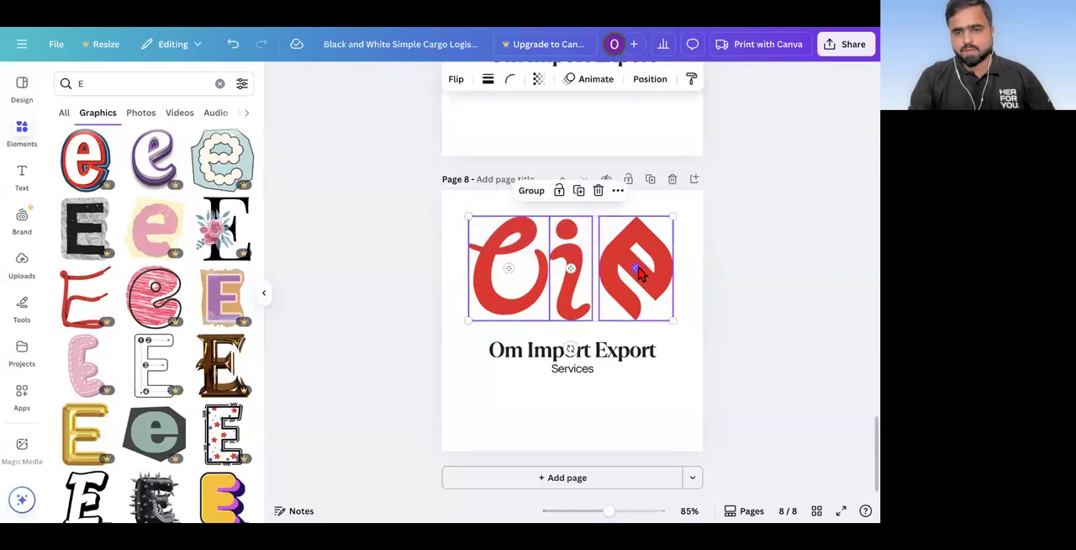
pyautogui.click(420, 305)
pyautogui.moveTo(644, 252); pyautogui.dragTo(636, 249)
# Step: Select the red O, i and E graphics on page 8 together and group them
pyautogui.click(398, 265)
pyautogui.moveTo(472, 210); pyautogui.dragTo(636, 273)
pyautogui.rightClick(637, 273)
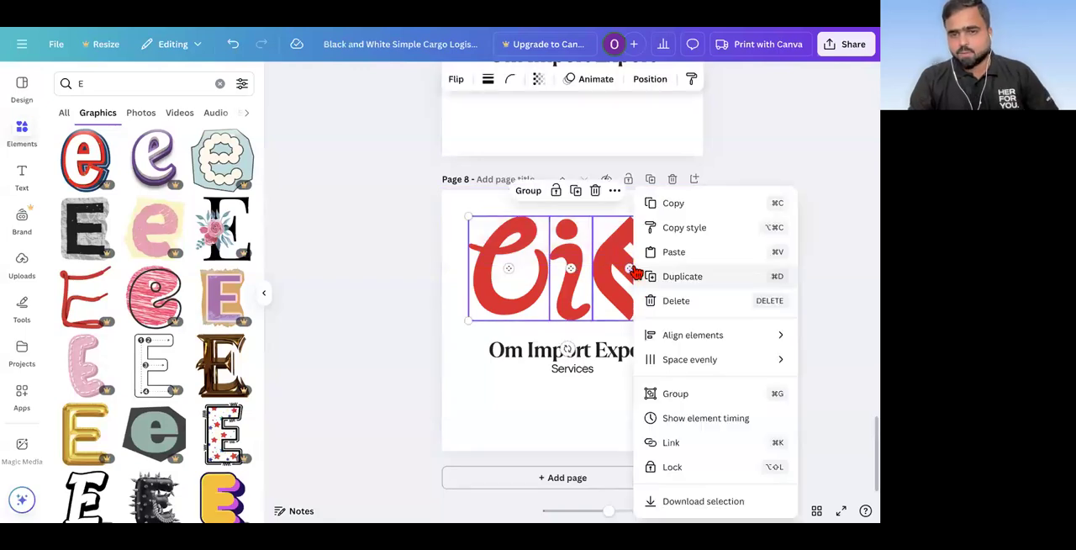
pyautogui.click(399, 269)
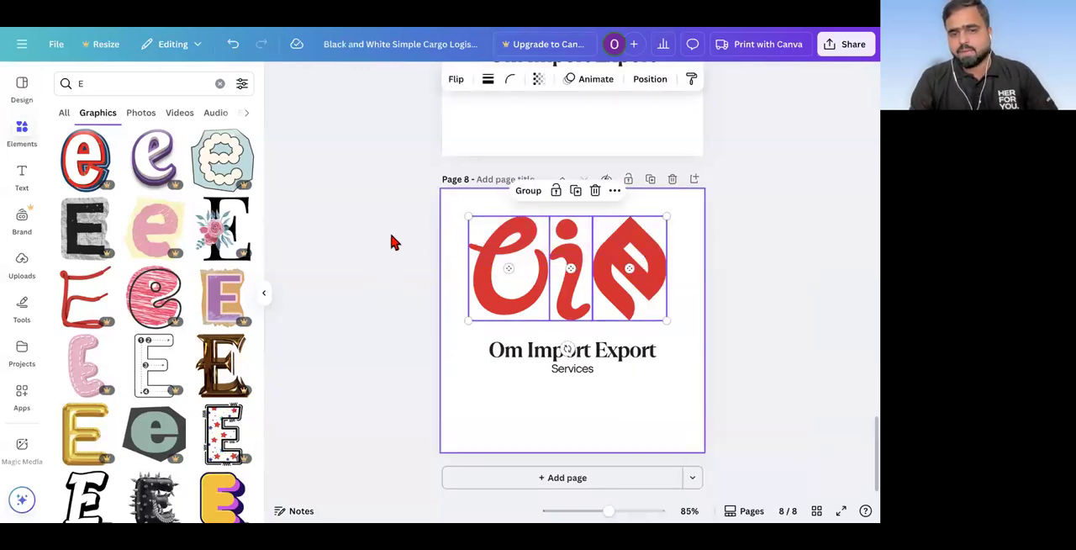
pyautogui.click(392, 240)
pyautogui.moveTo(462, 204); pyautogui.dragTo(658, 264)
pyautogui.click(528, 191)
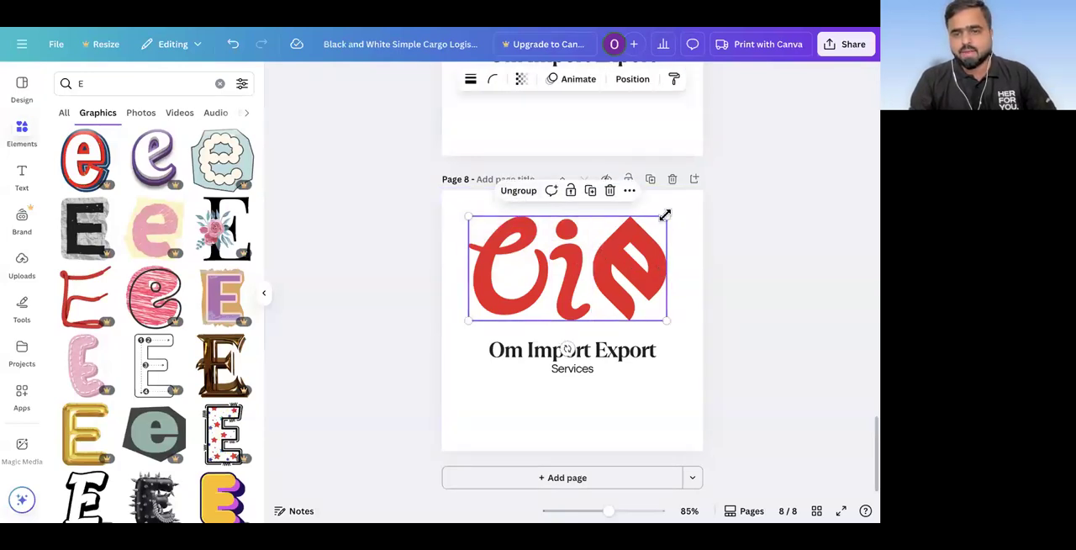
# Step: Shrink the grouped initials to about half their size and centre them above the company name
pyautogui.moveTo(664, 215); pyautogui.dragTo(569, 268)
pyautogui.click(343, 348)
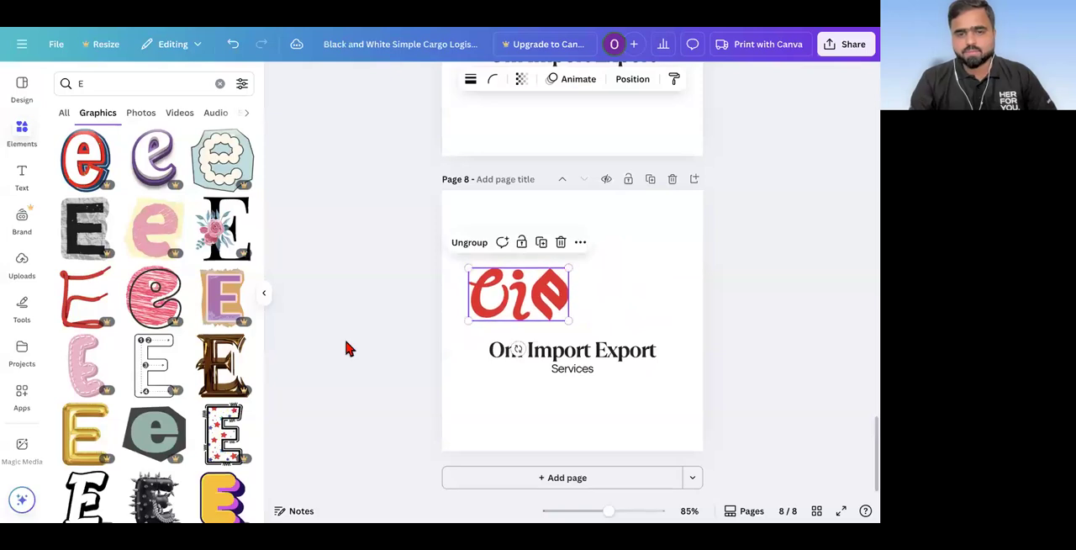
pyautogui.moveTo(494, 311); pyautogui.dragTo(544, 313)
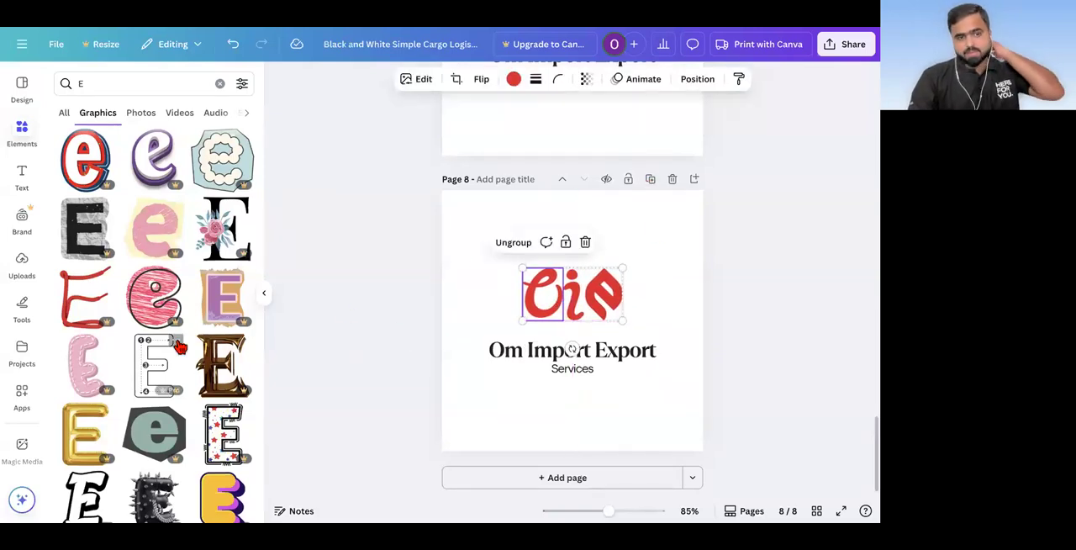
# Step: Replace the graphics search term with "o" and run the search
pyautogui.click(91, 84)
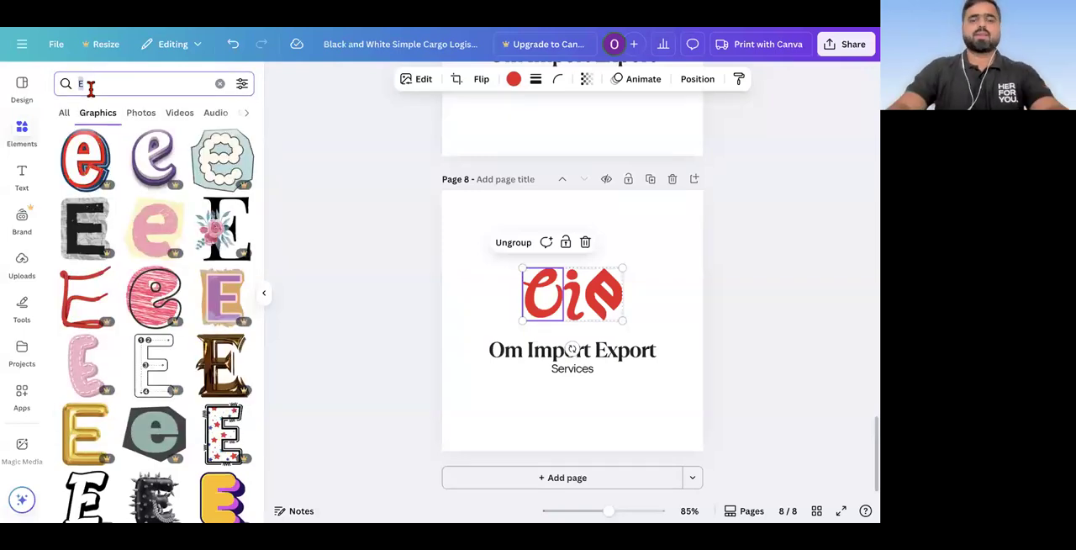
pyautogui.press('BackSpace')
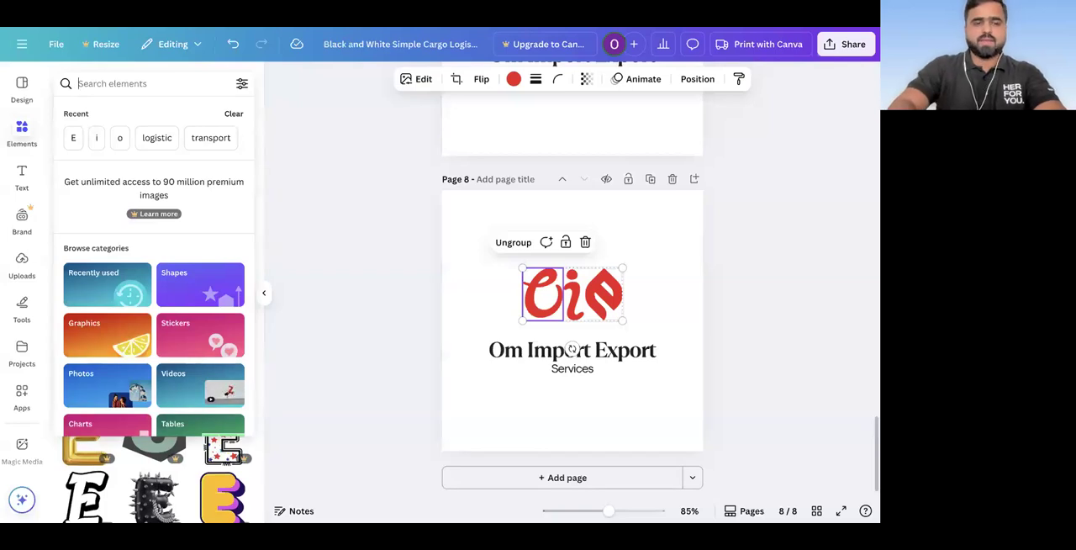
pyautogui.write('o')
pyautogui.press('Return')
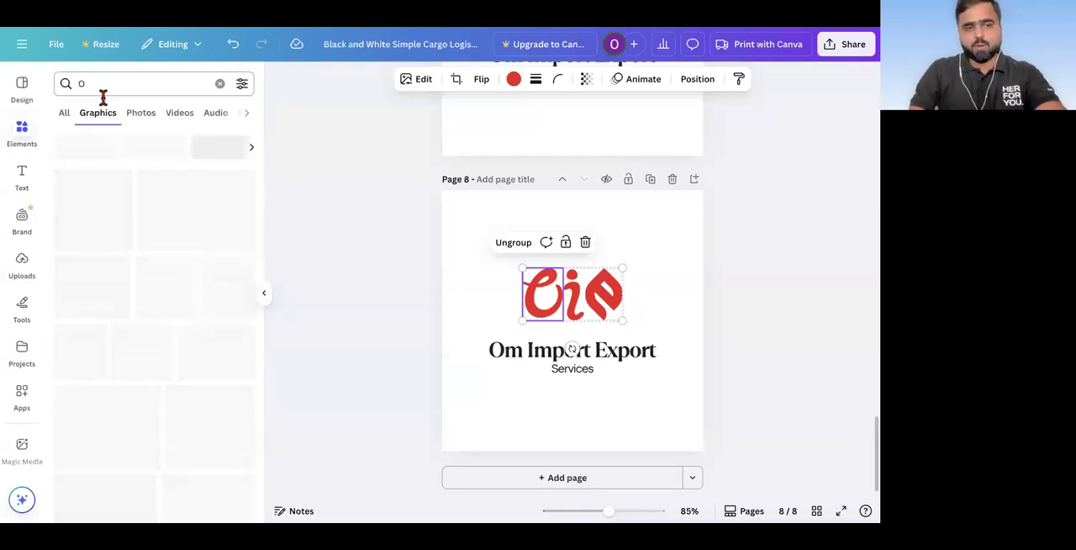
# Step: Duplicate page 8 and delete the red O, i and E initials from the new page 9
pyautogui.click(651, 182)
pyautogui.scroll(-4, 230, 362)
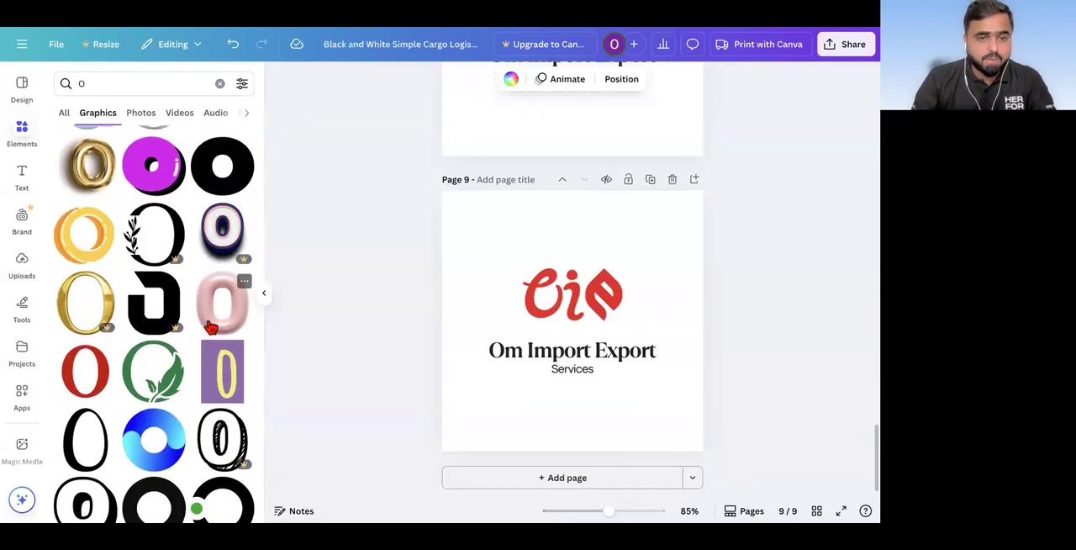
pyautogui.scroll(1, 210, 327)
pyautogui.scroll(-4, 210, 326)
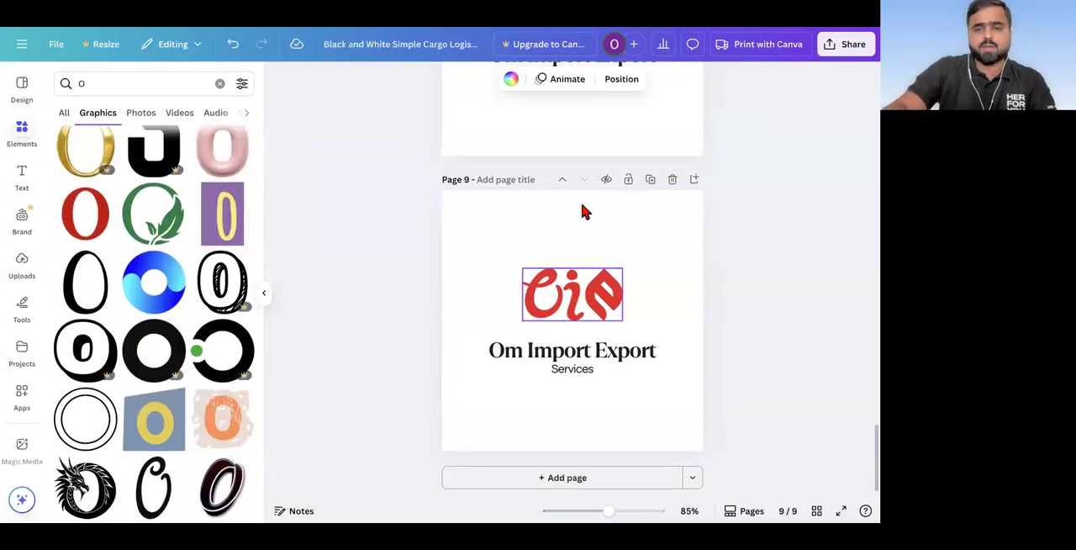
pyautogui.doubleClick(541, 297)
pyautogui.press('Delete')
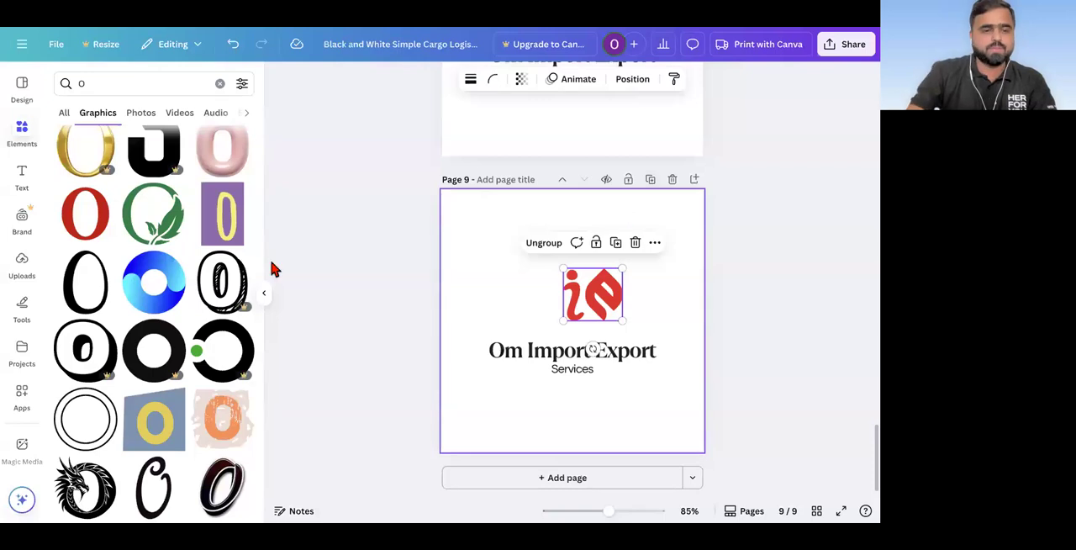
pyautogui.press('Delete')
# Step: Add the red serif O graphic to page 9 and place it above the first part of the company name
pyautogui.click(82, 227)
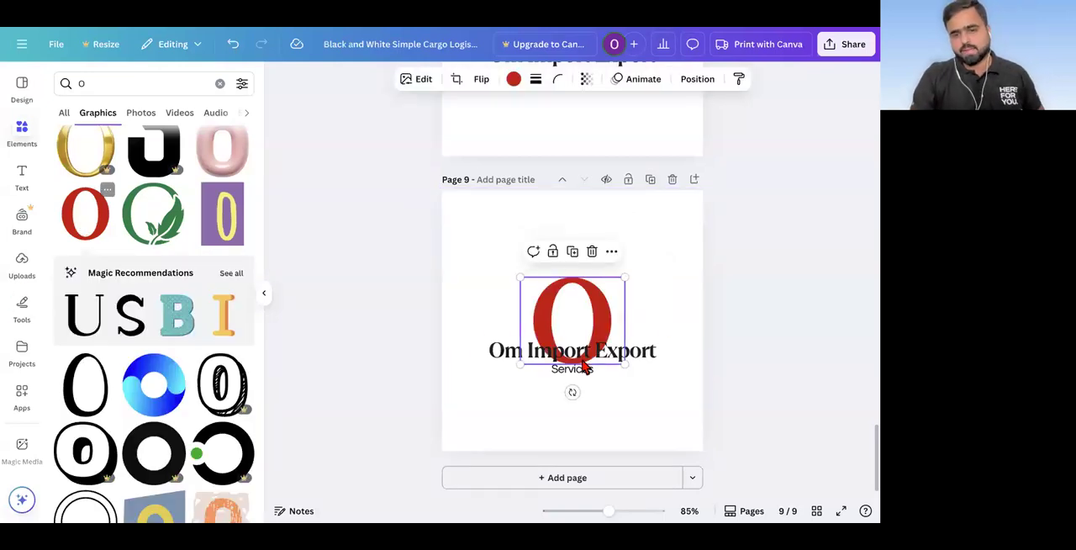
pyautogui.moveTo(579, 322); pyautogui.dragTo(541, 286)
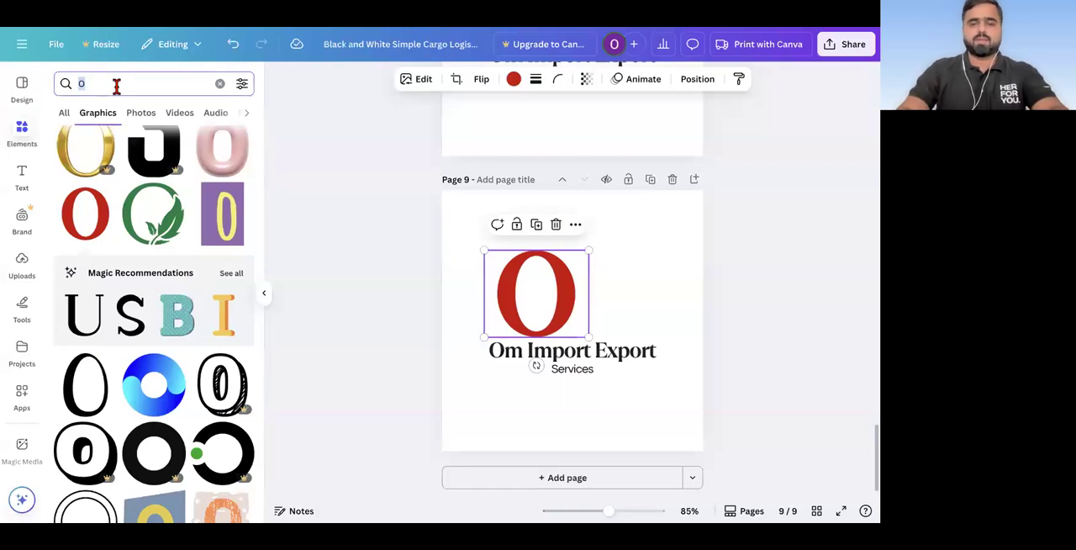
# Step: Search the graphics for "I" and look through the results for a letter matching the red serif O
pyautogui.write('I')
pyautogui.press('Return')
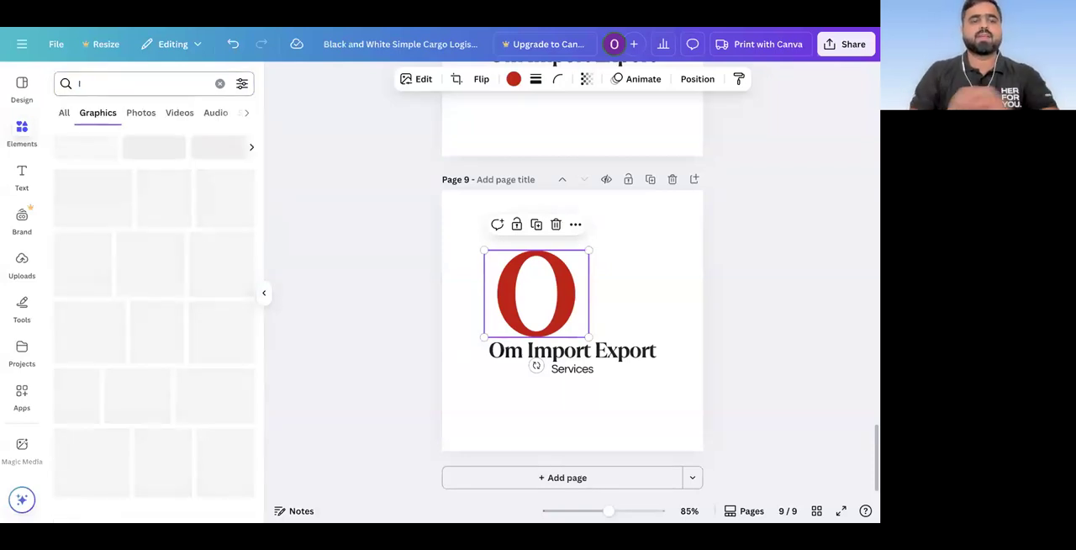
pyautogui.scroll(-5, 176, 412)
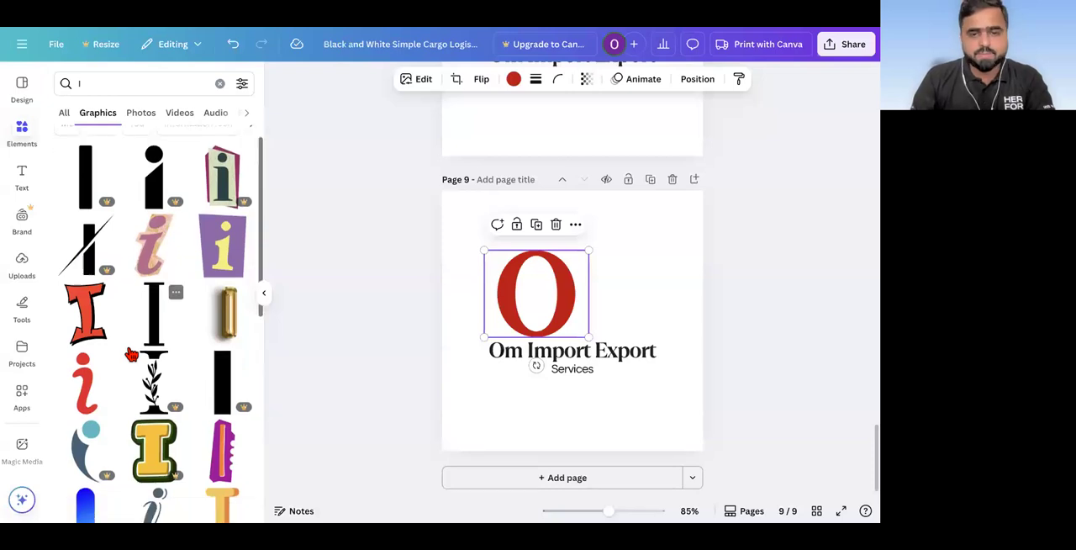
pyautogui.scroll(-4, 177, 412)
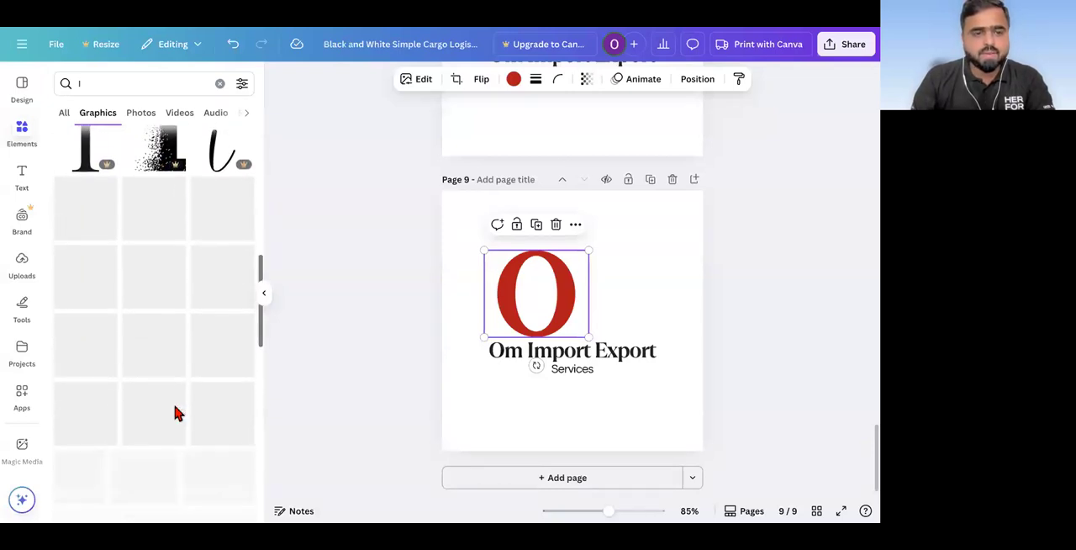
pyautogui.scroll(-10, 177, 412)
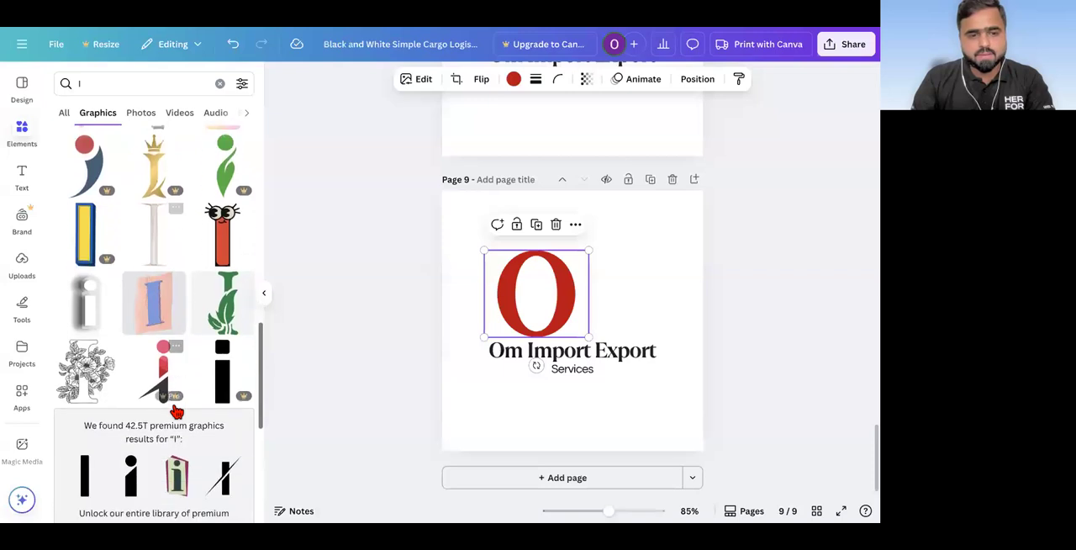
pyautogui.scroll(-1, 177, 412)
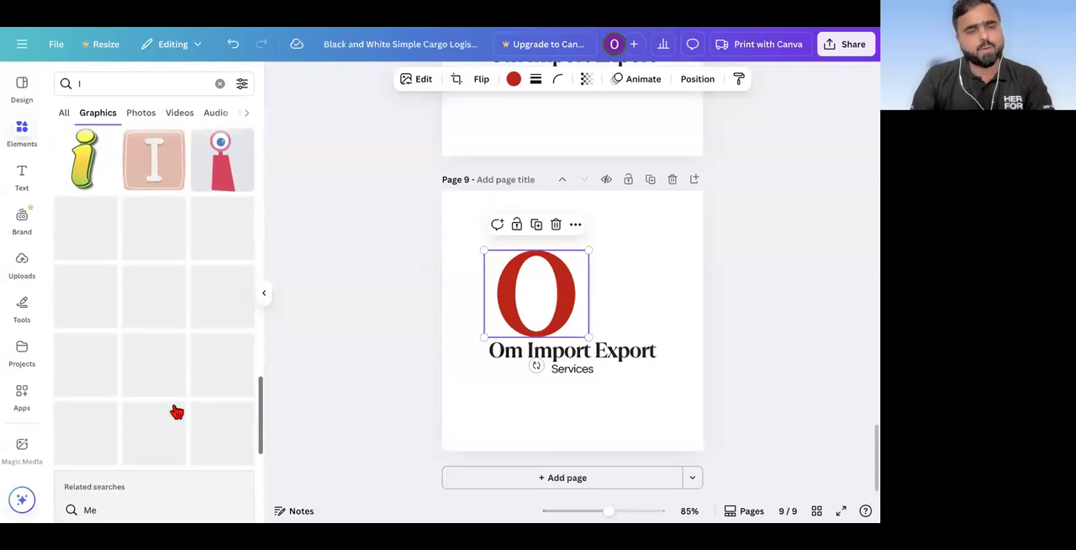
pyautogui.scroll(-4, 176, 412)
pyautogui.scroll(-4, 177, 412)
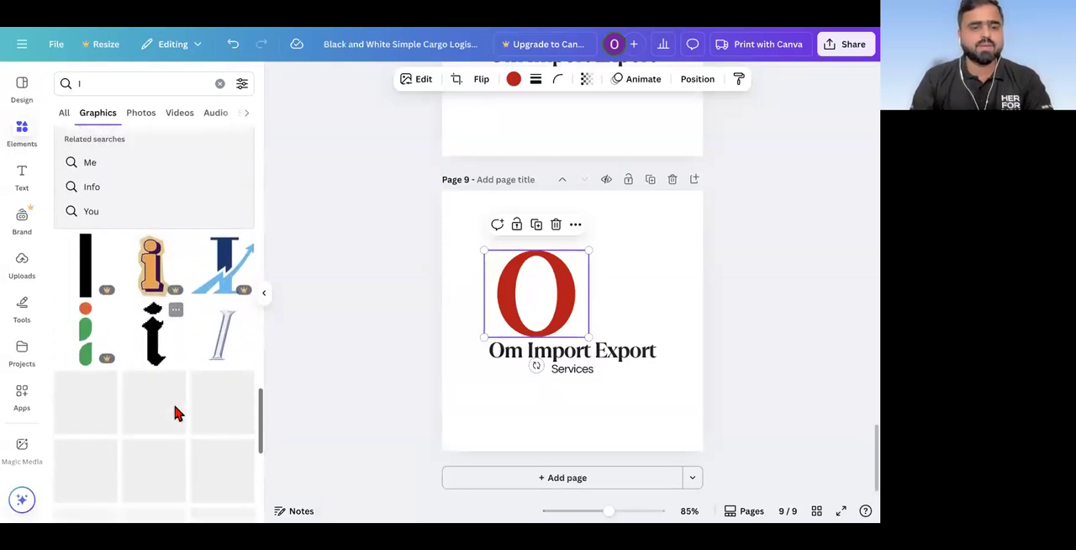
# Step: Search the graphics for "o" again and add a second copy of the red serif O to page 9
pyautogui.click(111, 81)
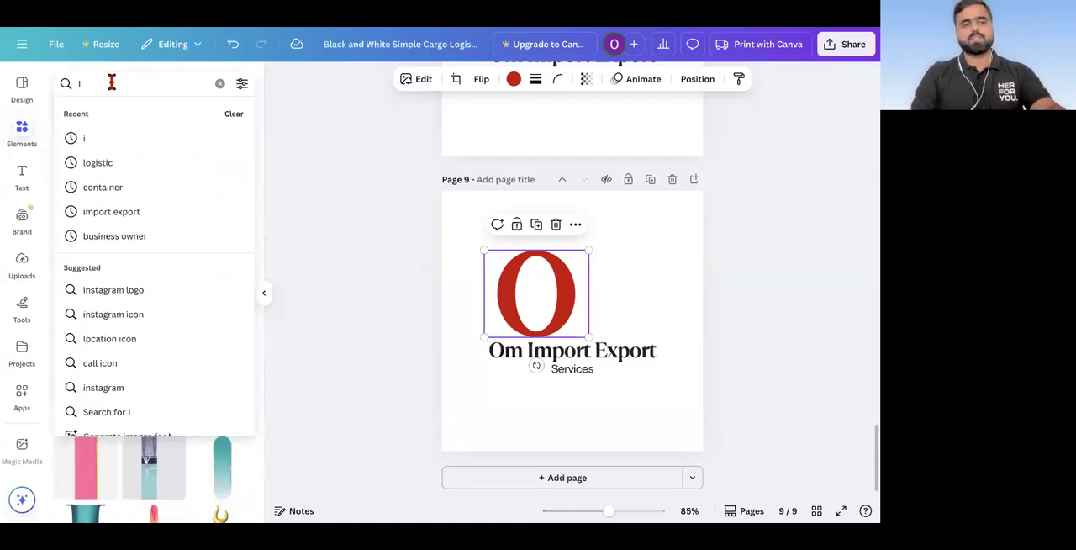
pyautogui.press('BackSpace')
pyautogui.write('o')
pyautogui.press('Return')
pyautogui.scroll(-5, 143, 269)
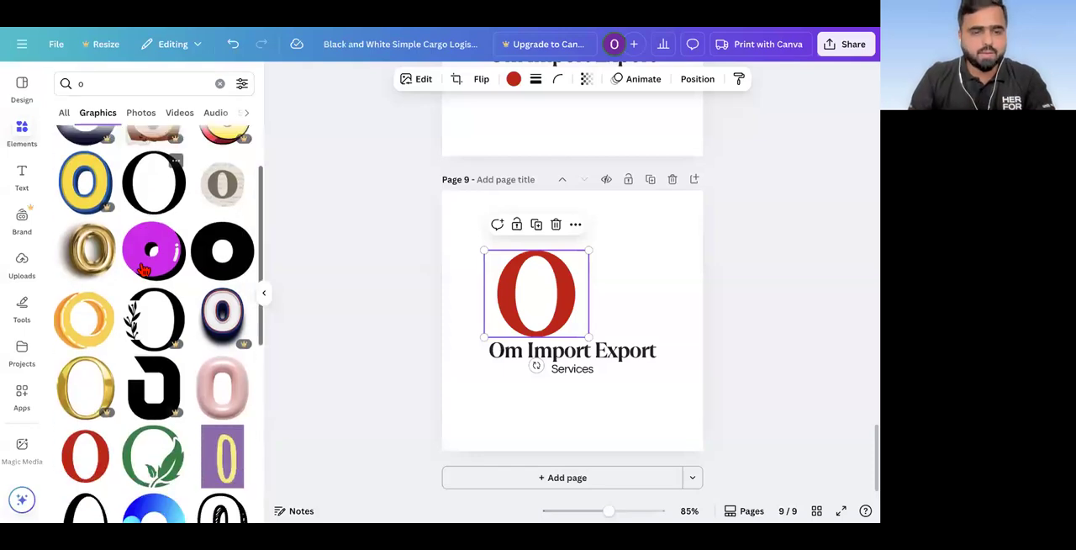
pyautogui.click(85, 205)
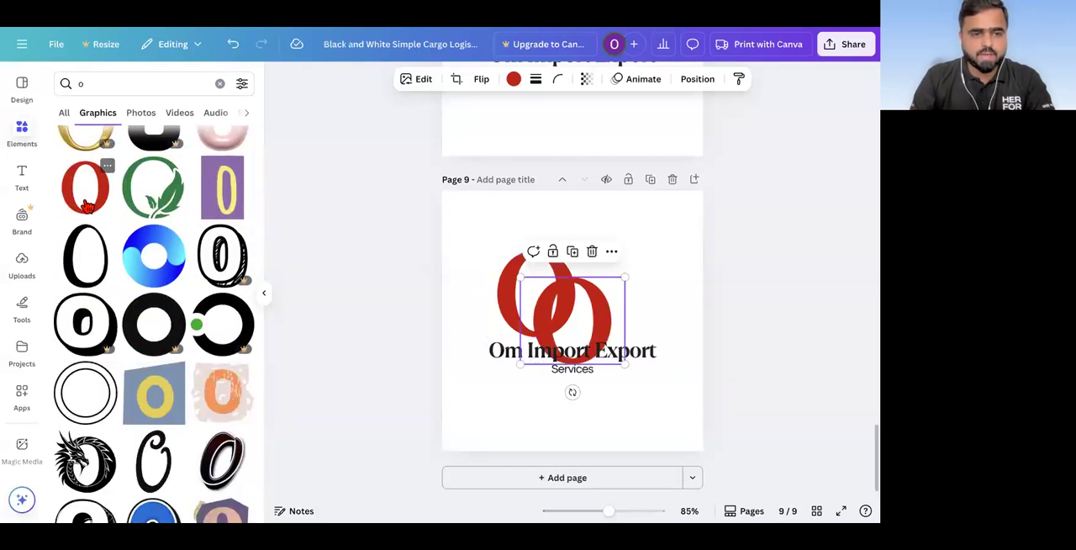
# Step: Show all Magic Recommendations for the red serif O and look through the suggested letter graphics
pyautogui.click(234, 249)
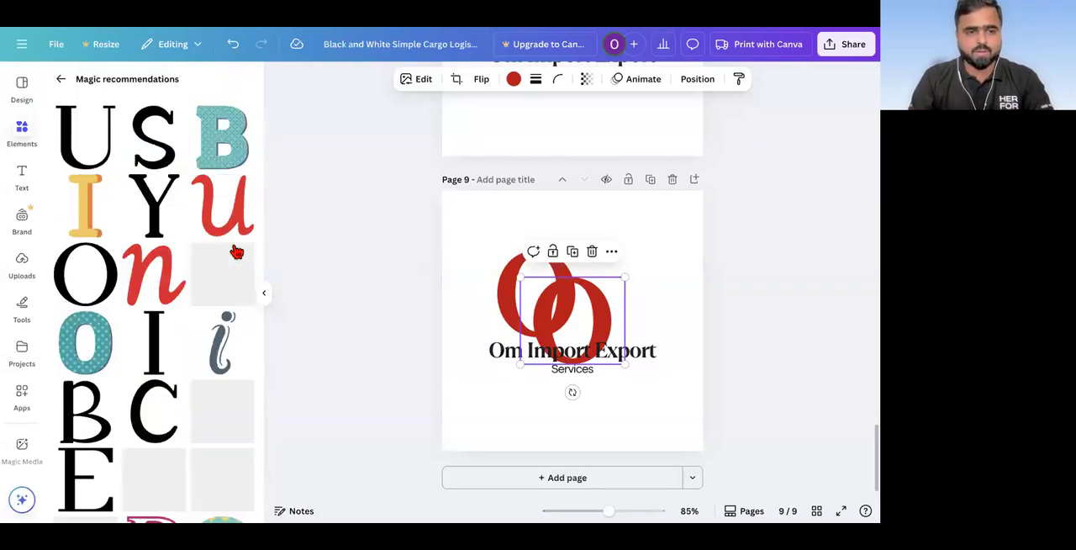
pyautogui.scroll(-3, 189, 344)
pyautogui.scroll(-15, 190, 345)
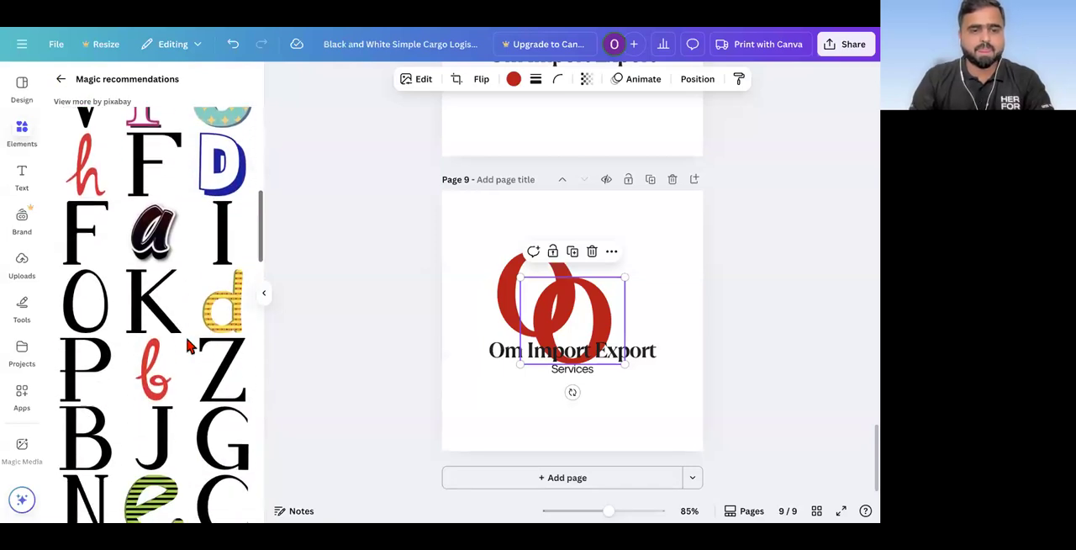
pyautogui.scroll(-5, 189, 345)
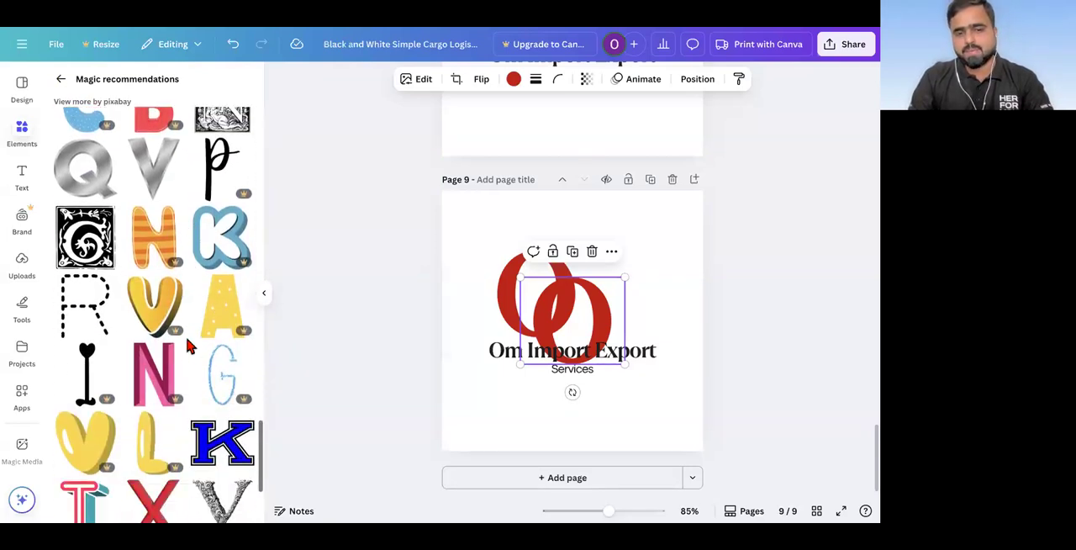
pyautogui.doubleClick(582, 323)
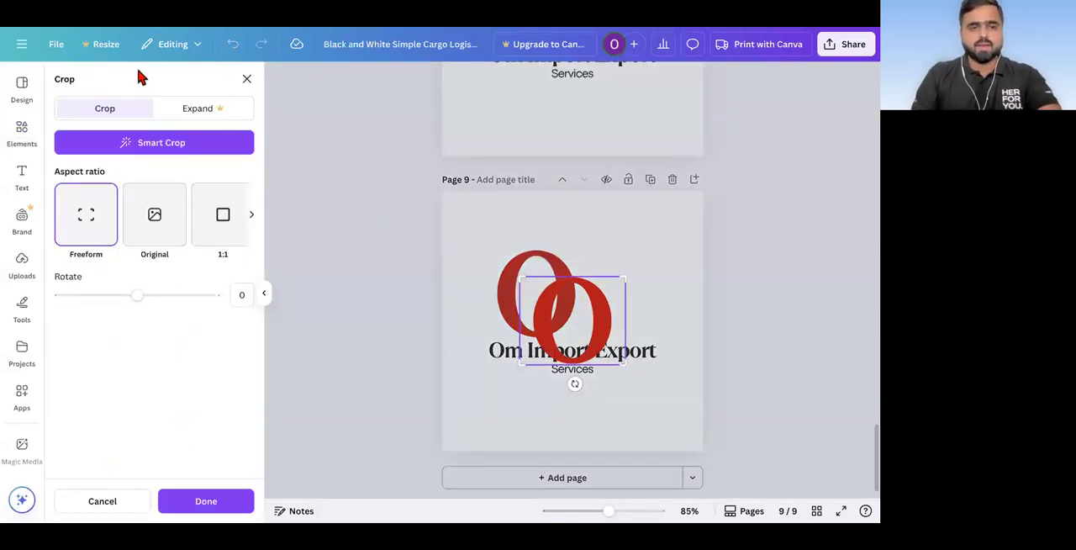
pyautogui.click(248, 80)
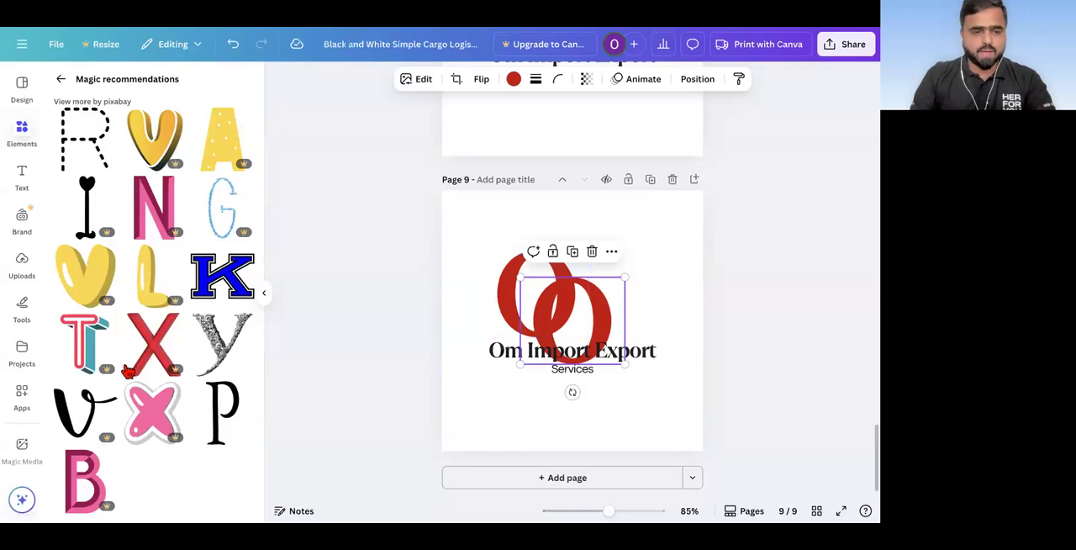
# Step: Search the graphics for "i" again and look through the results for a letter matching the red serif O
pyautogui.click(64, 80)
pyautogui.doubleClick(114, 84)
pyautogui.write('i')
pyautogui.press('Return')
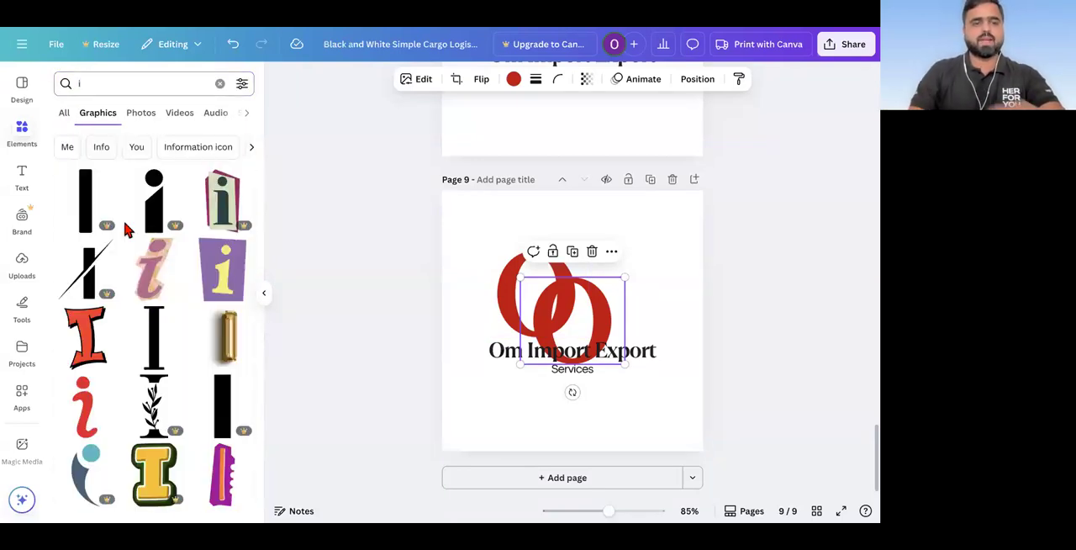
pyautogui.scroll(-5, 150, 310)
pyautogui.scroll(-5, 150, 309)
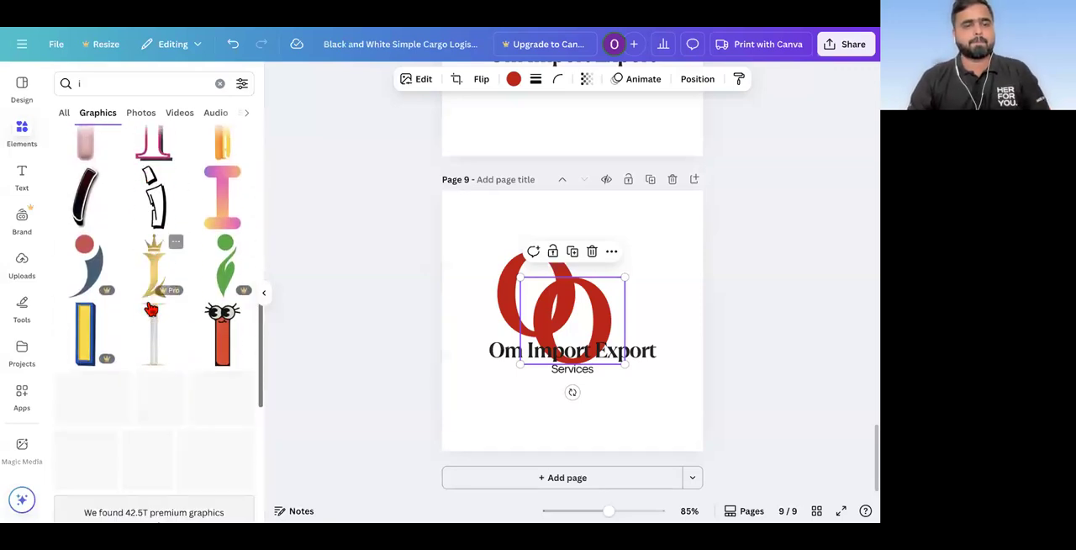
pyautogui.scroll(-5, 150, 310)
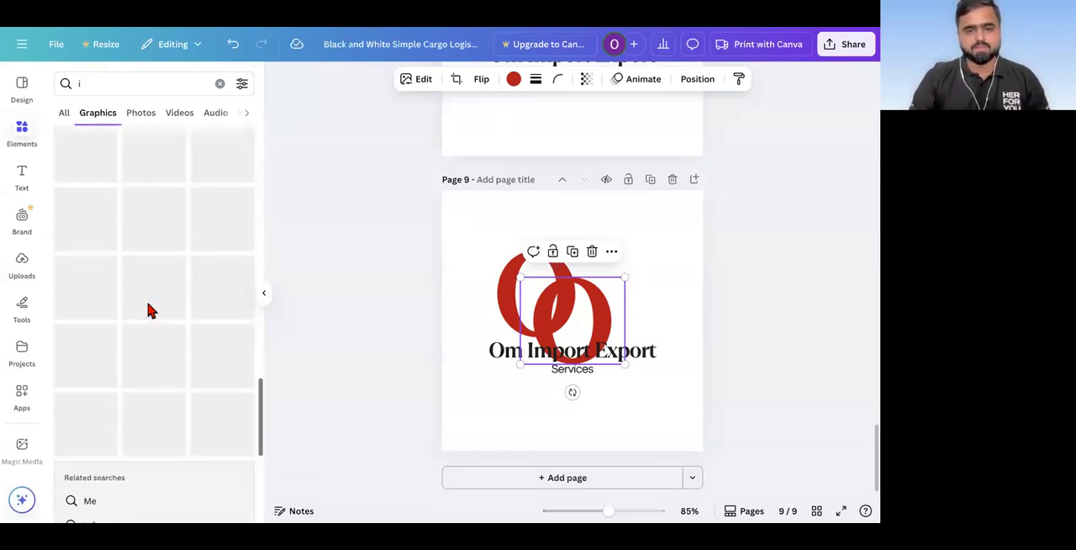
pyautogui.scroll(-5, 150, 309)
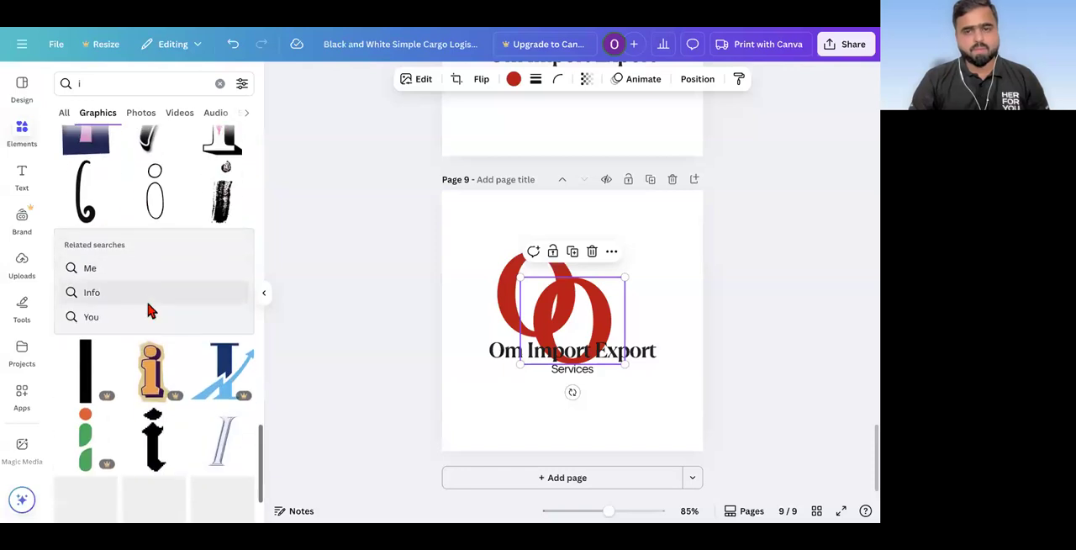
pyautogui.scroll(-5, 151, 309)
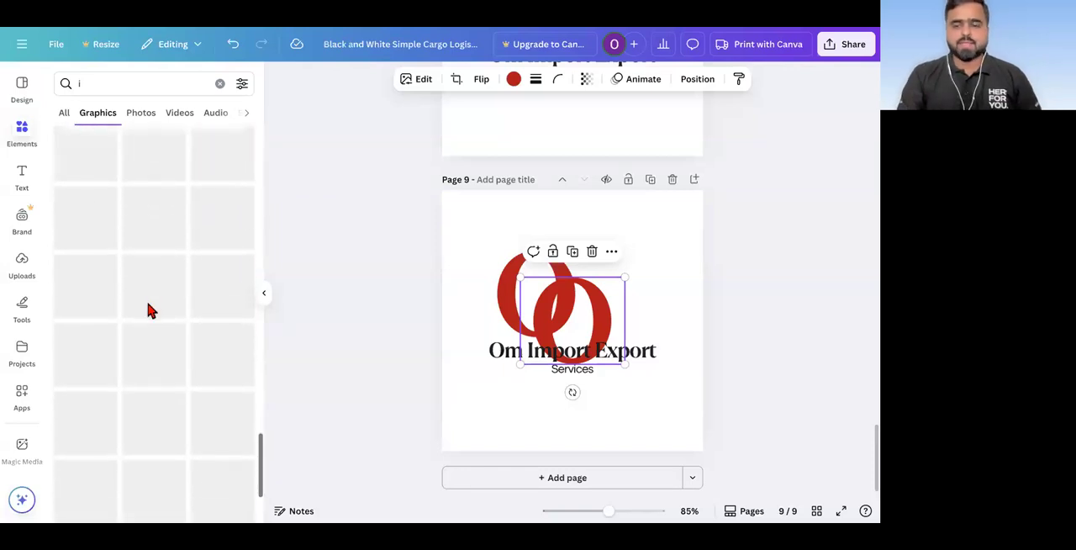
pyautogui.scroll(-3, 151, 310)
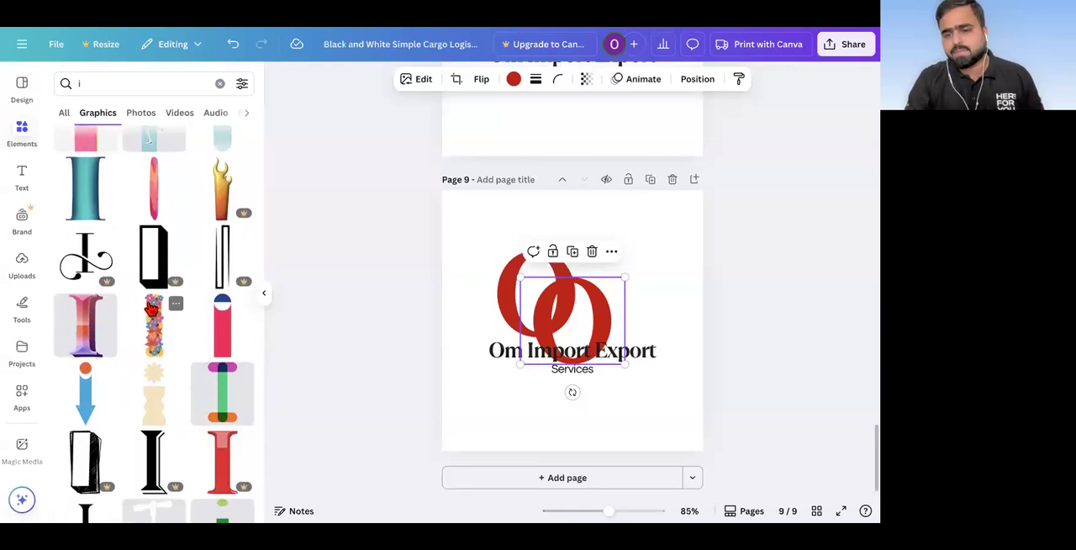
pyautogui.scroll(-6, 151, 309)
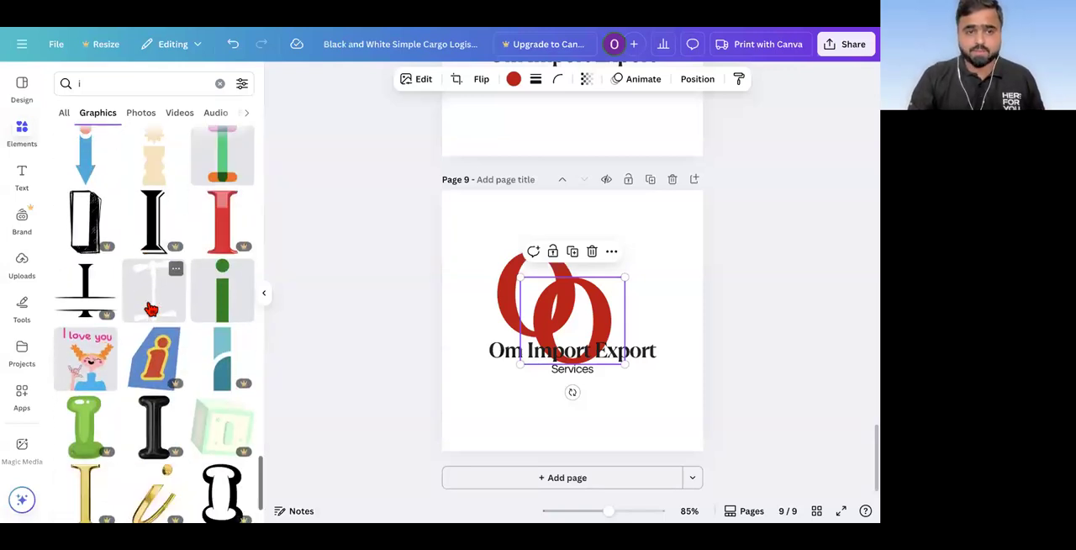
pyautogui.scroll(-6, 151, 309)
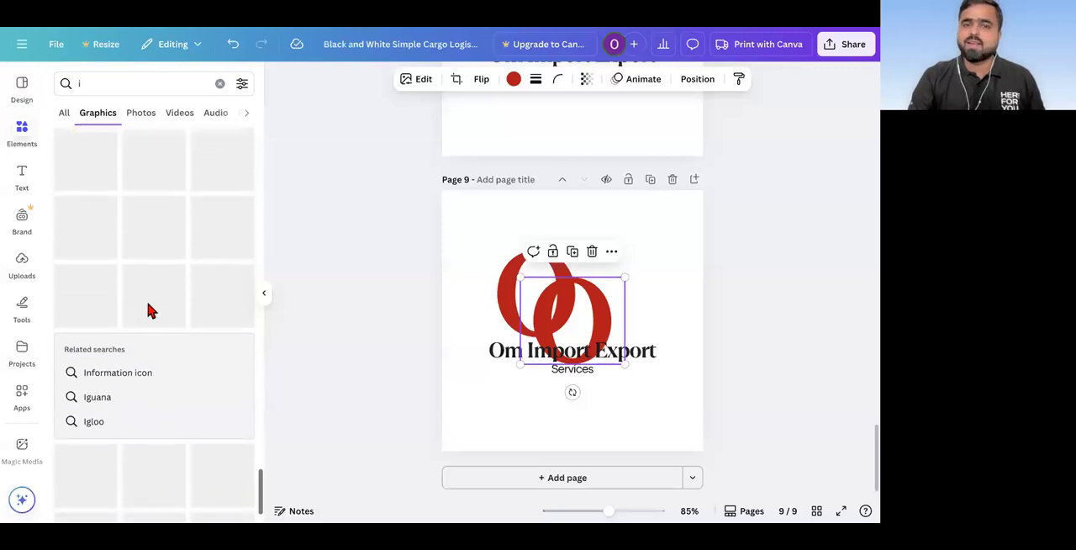
pyautogui.scroll(-3, 150, 310)
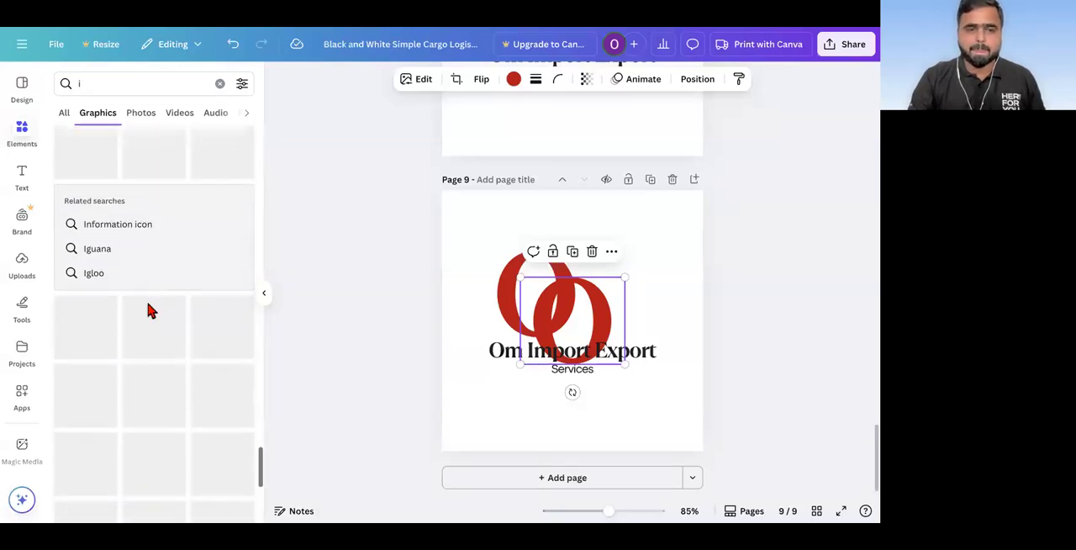
pyautogui.scroll(-5, 151, 309)
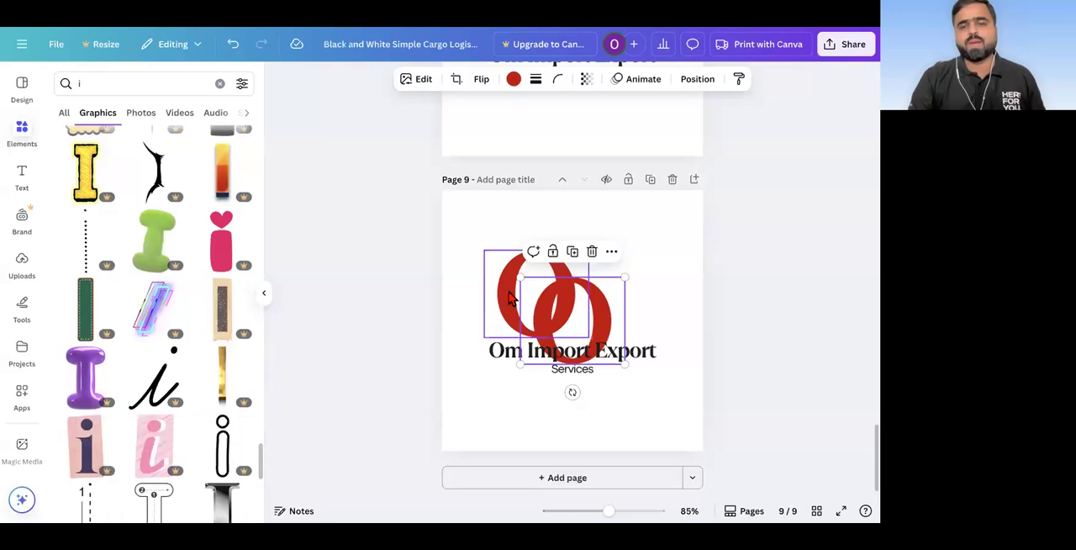
# Step: Centre the cargo ship graphic horizontally above the company name on page 6
pyautogui.scroll(10, 509, 296)
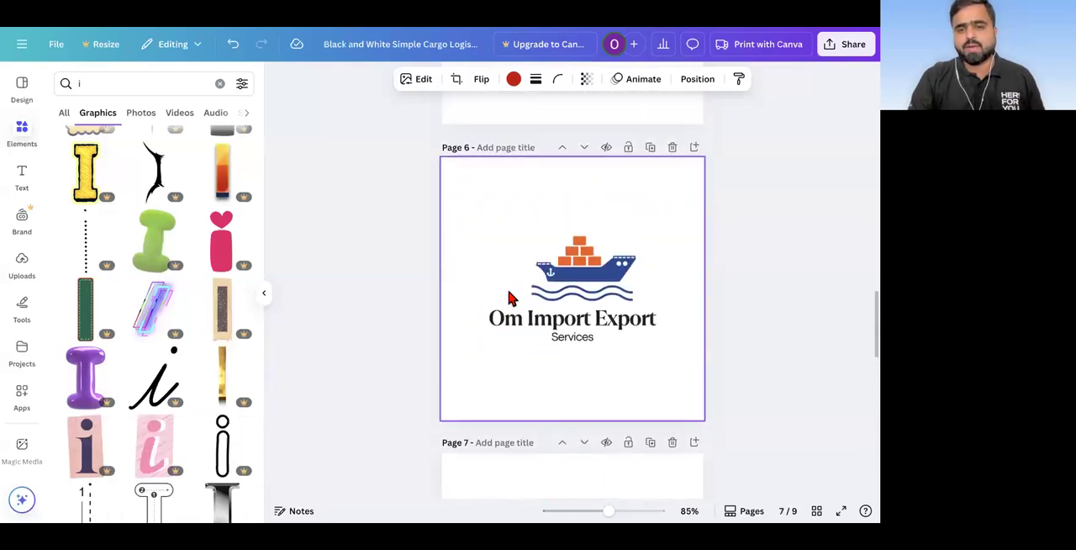
pyautogui.scroll(1, 509, 291)
pyautogui.scroll(-1, 509, 291)
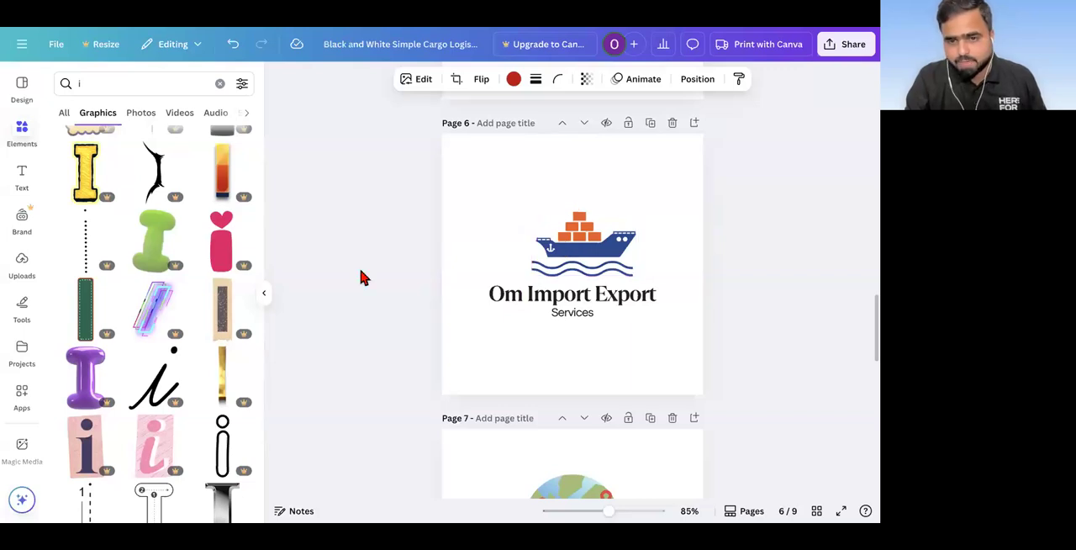
pyautogui.moveTo(590, 250); pyautogui.dragTo(578, 250)
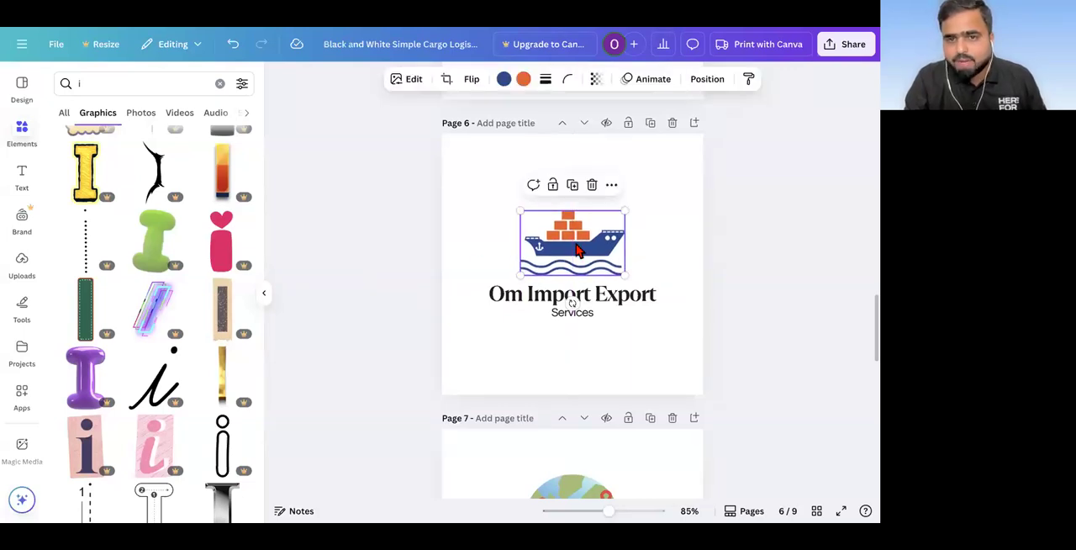
# Step: Try pink, light blue and cobalt blue in turn as the colour of the ship's hull and waves
pyautogui.click(504, 81)
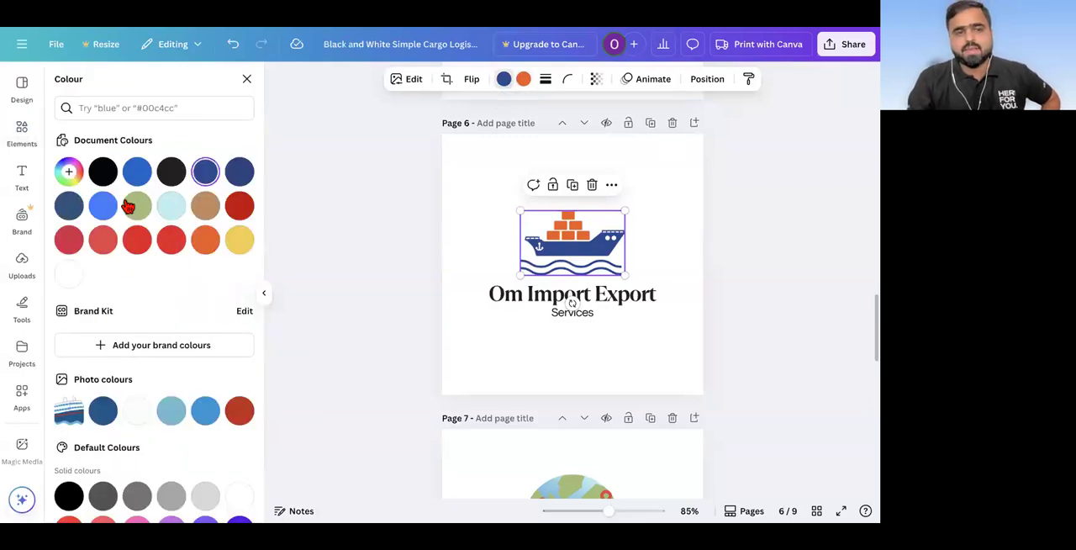
pyautogui.scroll(-2, 126, 287)
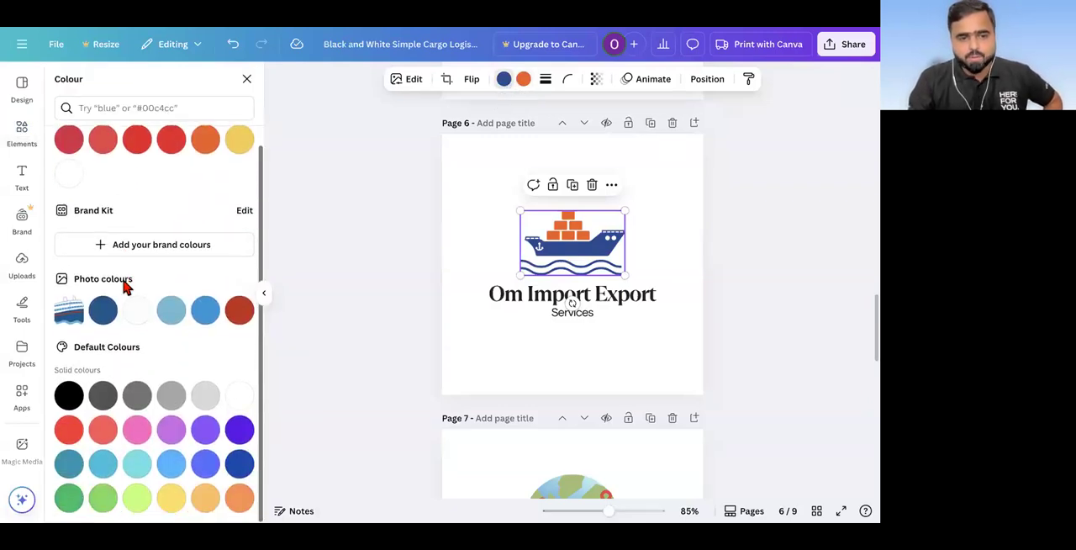
pyautogui.click(136, 430)
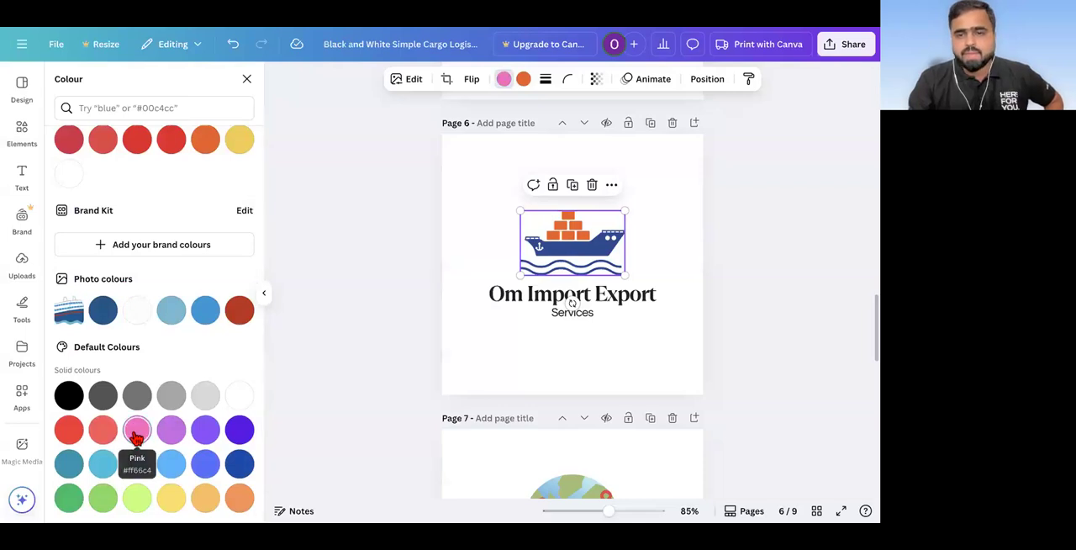
pyautogui.click(211, 312)
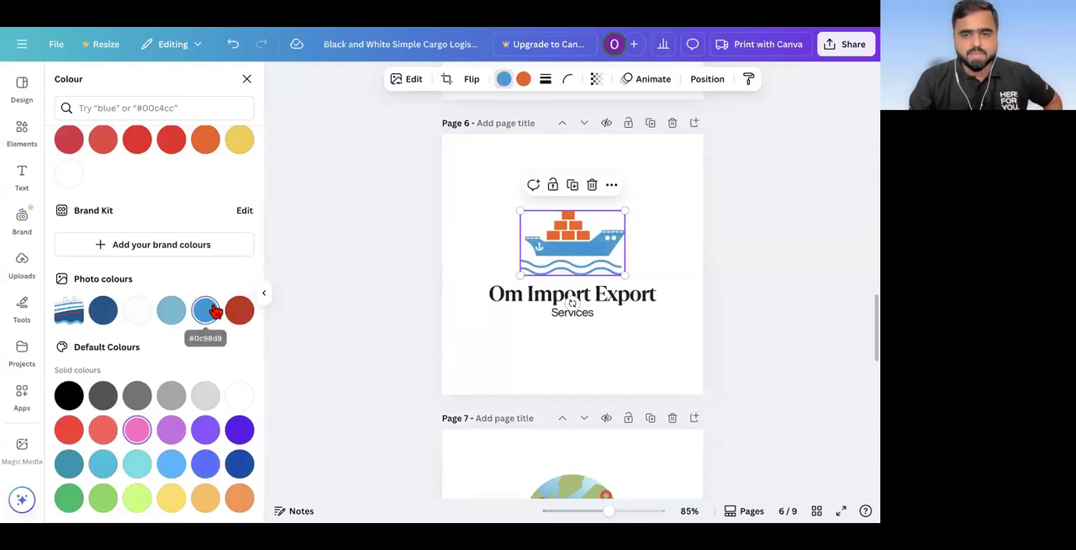
pyautogui.click(239, 465)
# Step: Try lighter orange and turquoise shades on the ship's cargo boxes, ending on the original orange from the document colours
pyautogui.click(524, 80)
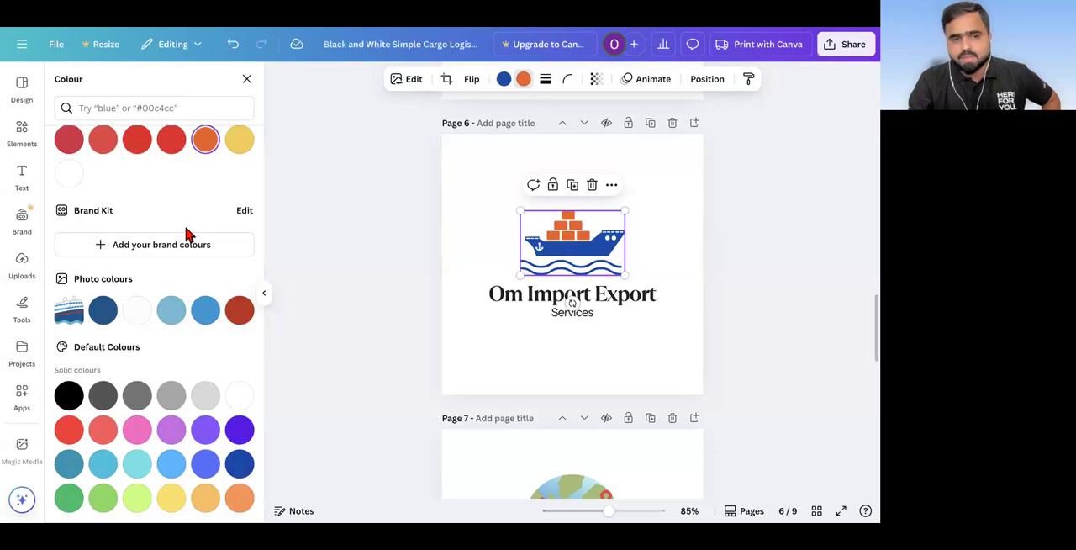
pyautogui.click(207, 501)
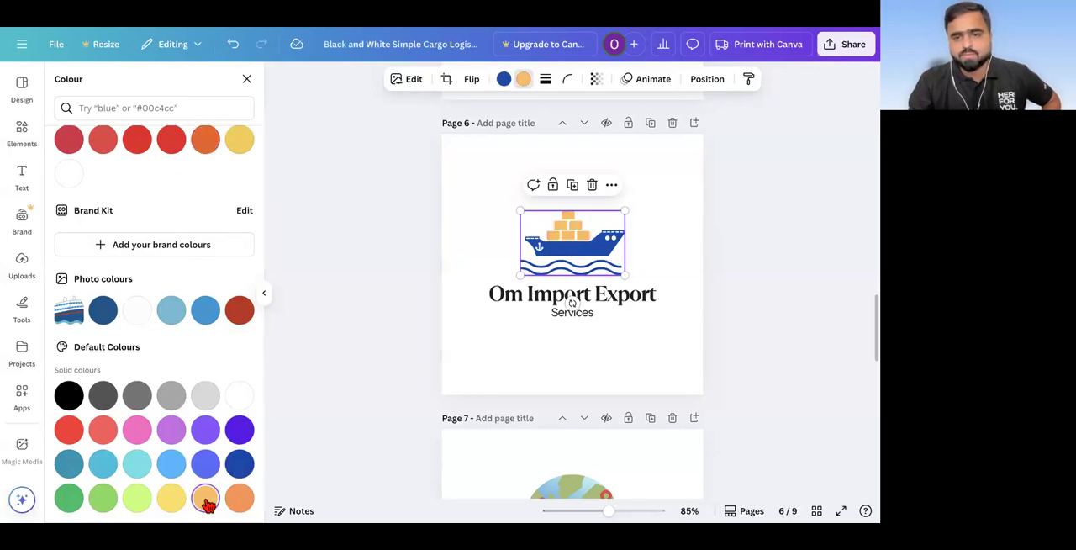
pyautogui.click(238, 501)
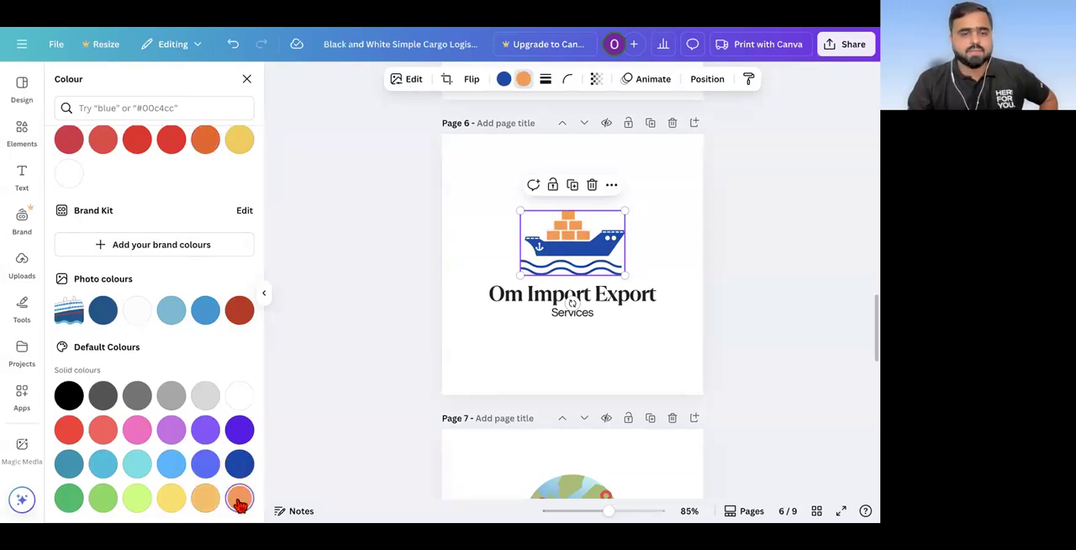
pyautogui.click(138, 433)
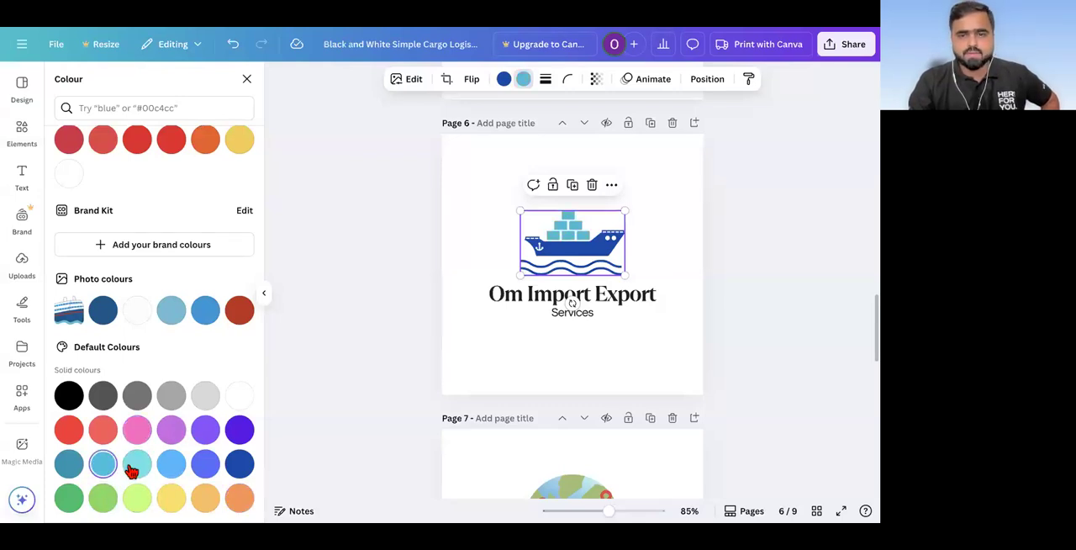
pyautogui.click(133, 468)
pyautogui.click(205, 143)
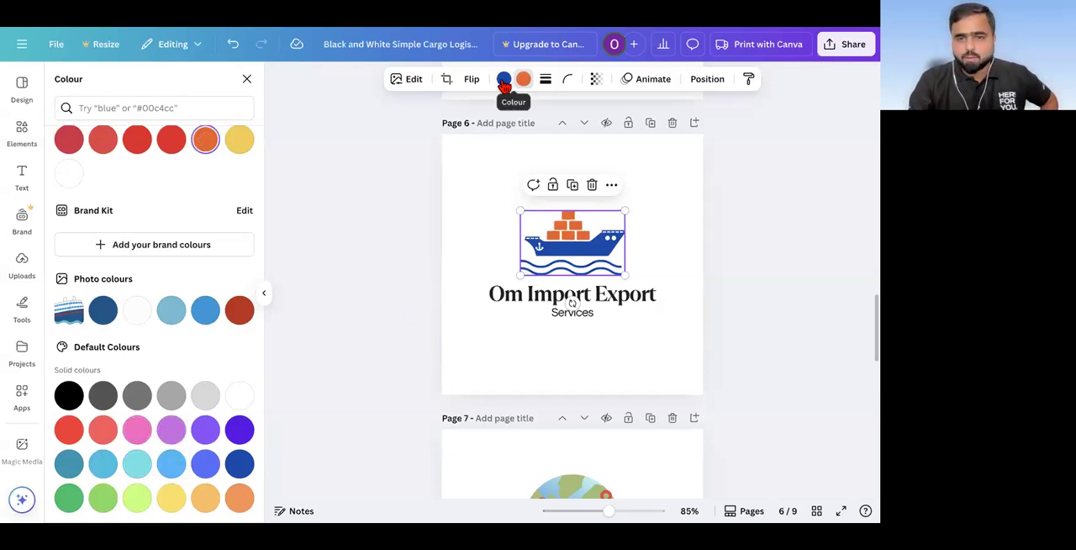
# Step: Recolour the ship's hull and waves dark grey and its cargo boxes brick red from the photo colours
pyautogui.click(102, 399)
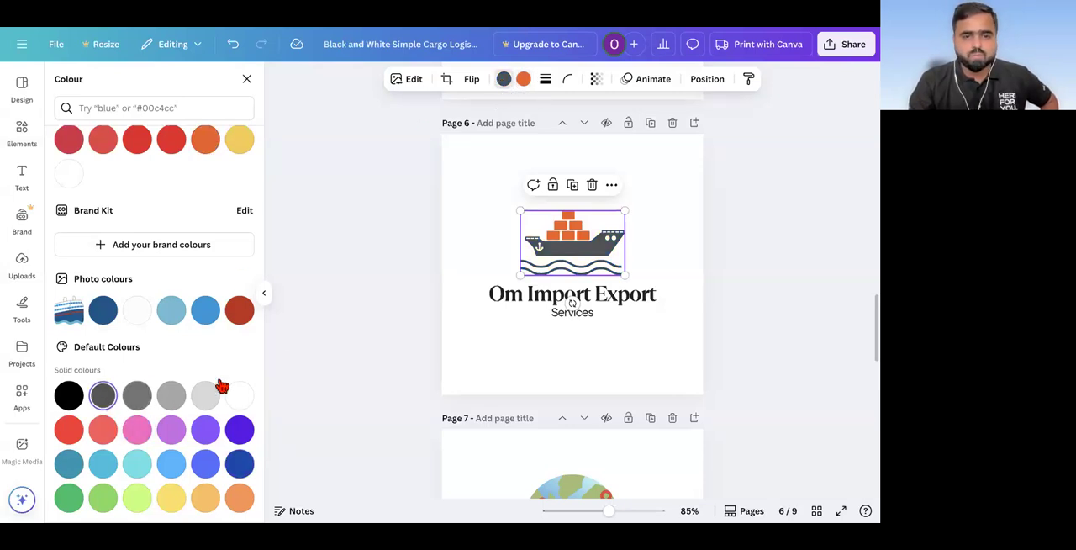
pyautogui.click(525, 80)
pyautogui.click(239, 312)
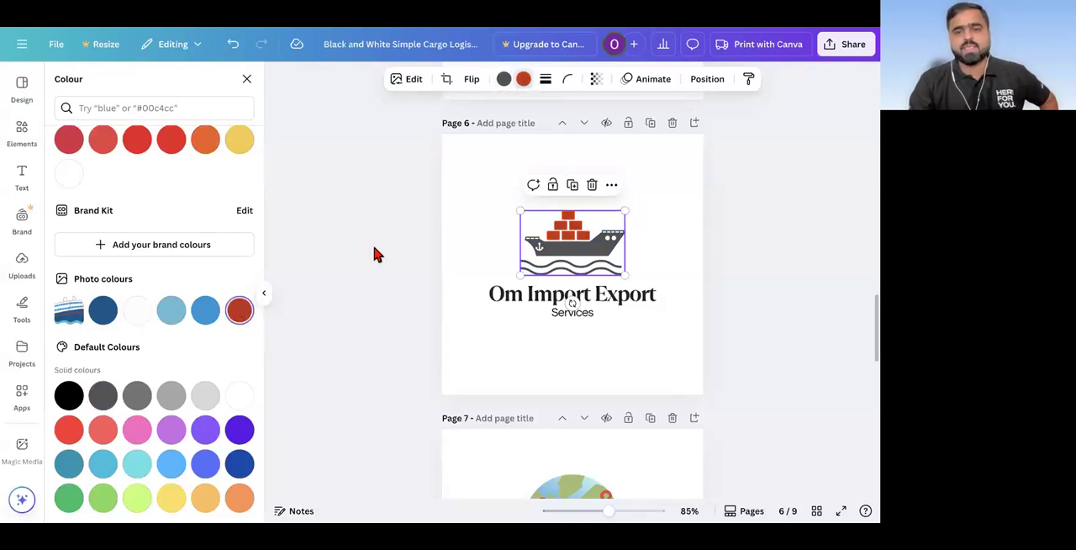
# Step: Recolour the ship's hull and waves with the custom blue #319BD6
pyautogui.click(505, 79)
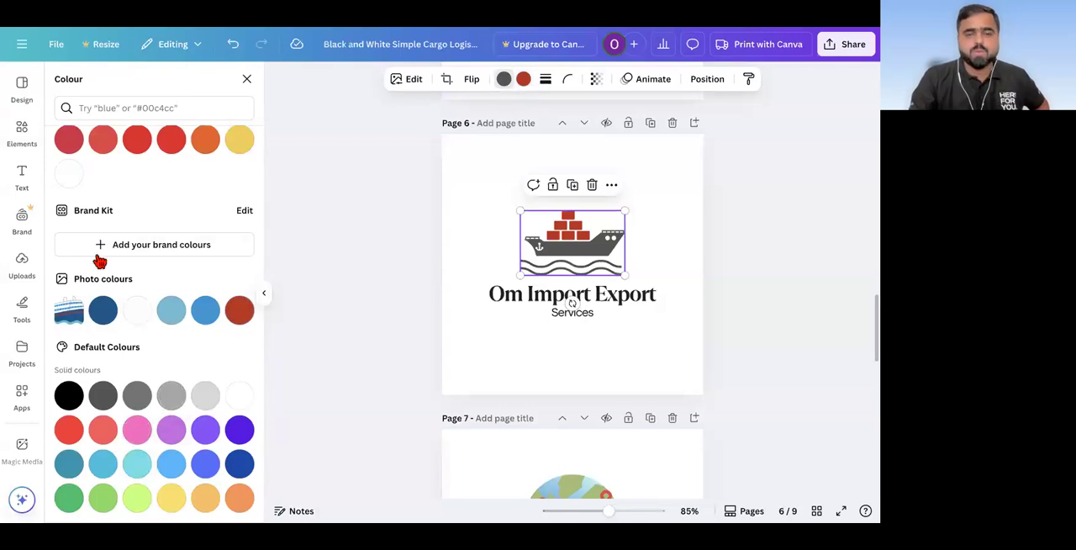
pyautogui.scroll(3, 99, 261)
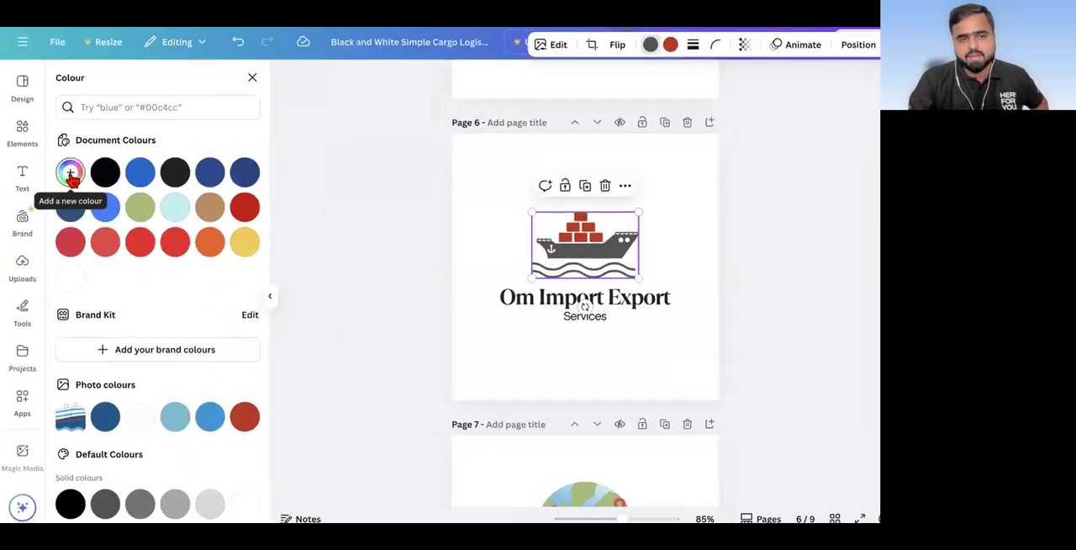
pyautogui.click(71, 173)
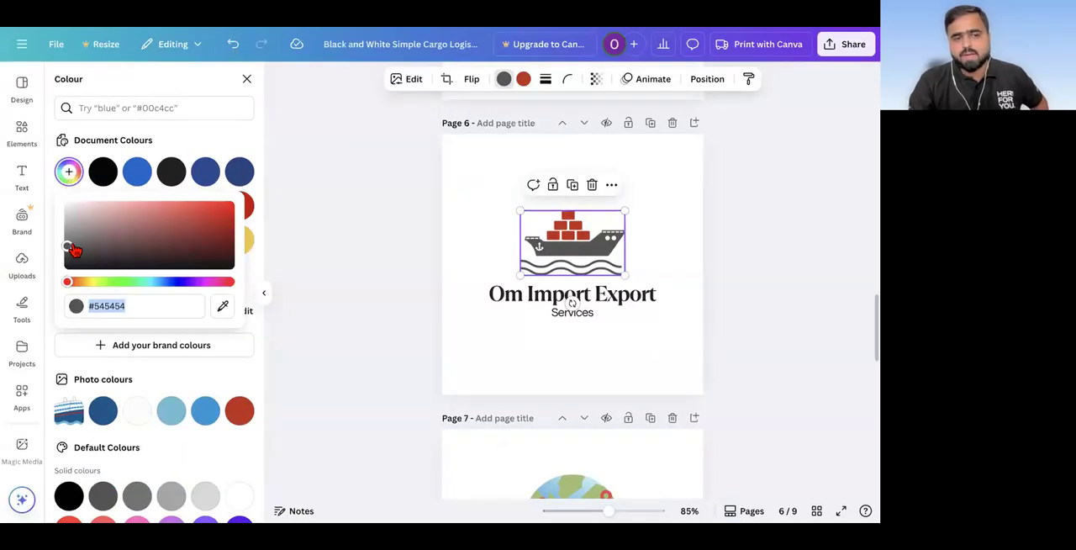
pyautogui.moveTo(69, 245); pyautogui.dragTo(194, 215)
pyautogui.moveTo(70, 288); pyautogui.dragTo(159, 286)
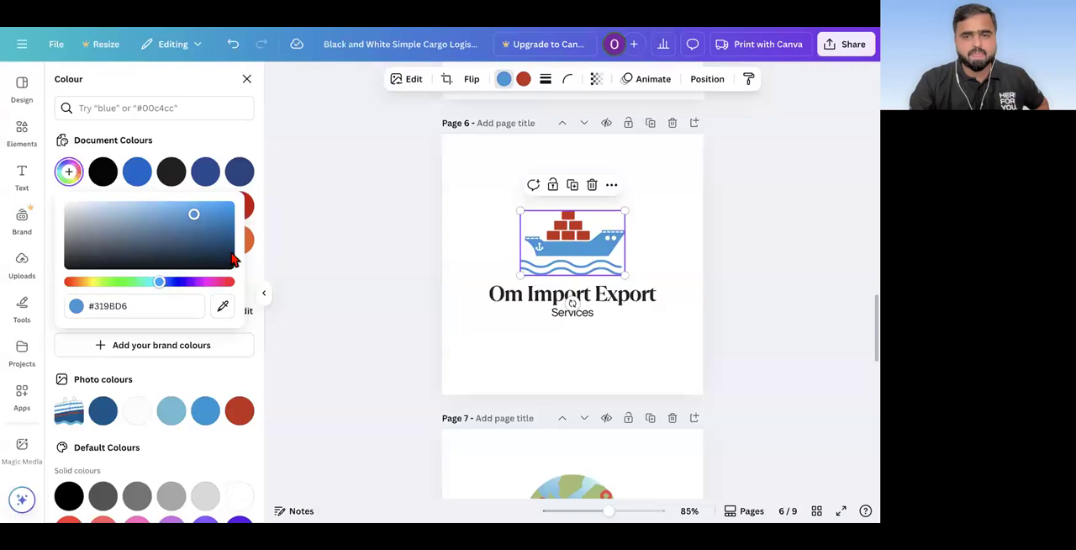
pyautogui.click(392, 228)
pyautogui.scroll(3, 587, 265)
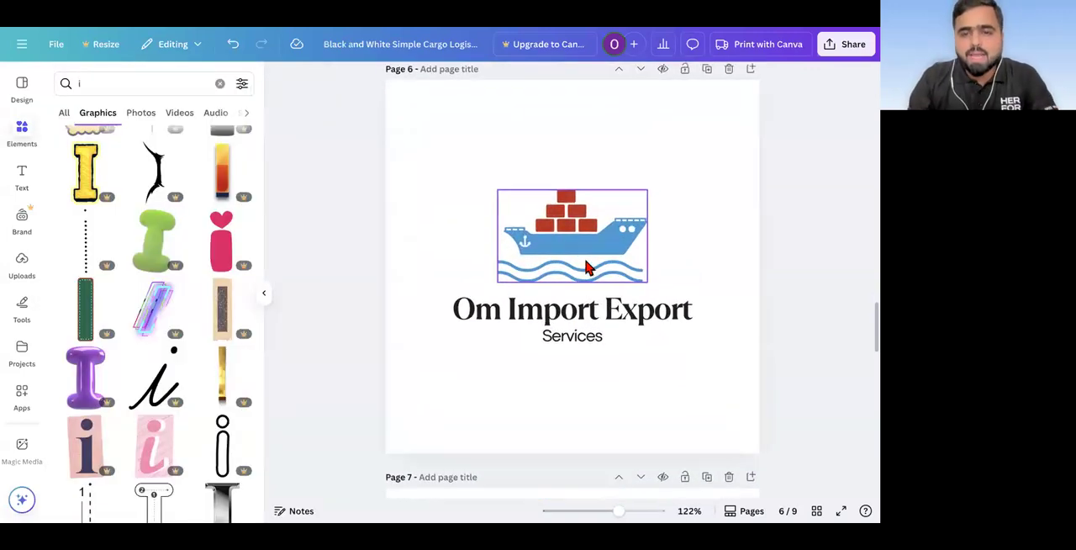
pyautogui.scroll(-2, 587, 266)
pyautogui.scroll(-1, 587, 267)
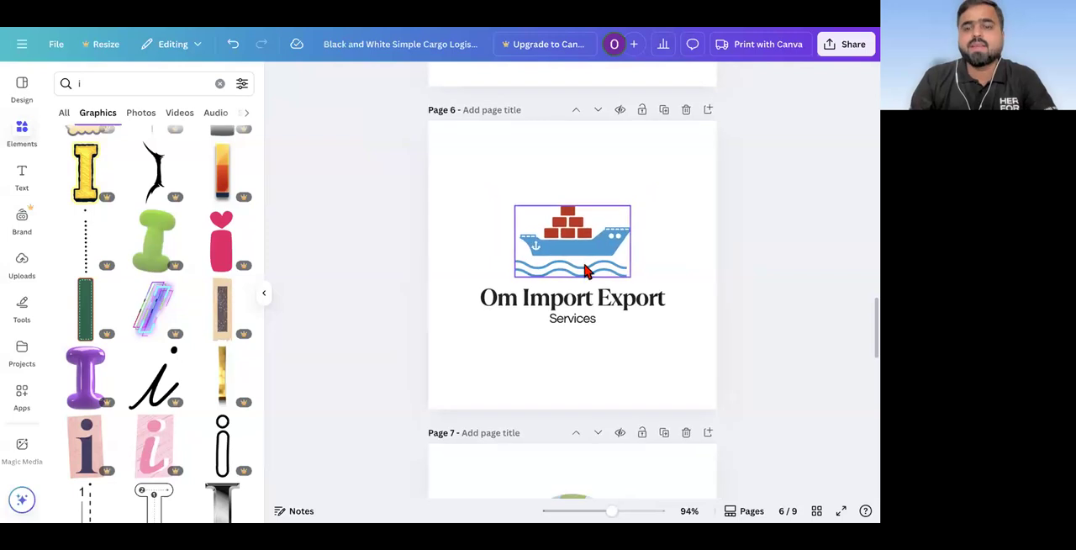
pyautogui.scroll(-2, 587, 277)
pyautogui.click(581, 295)
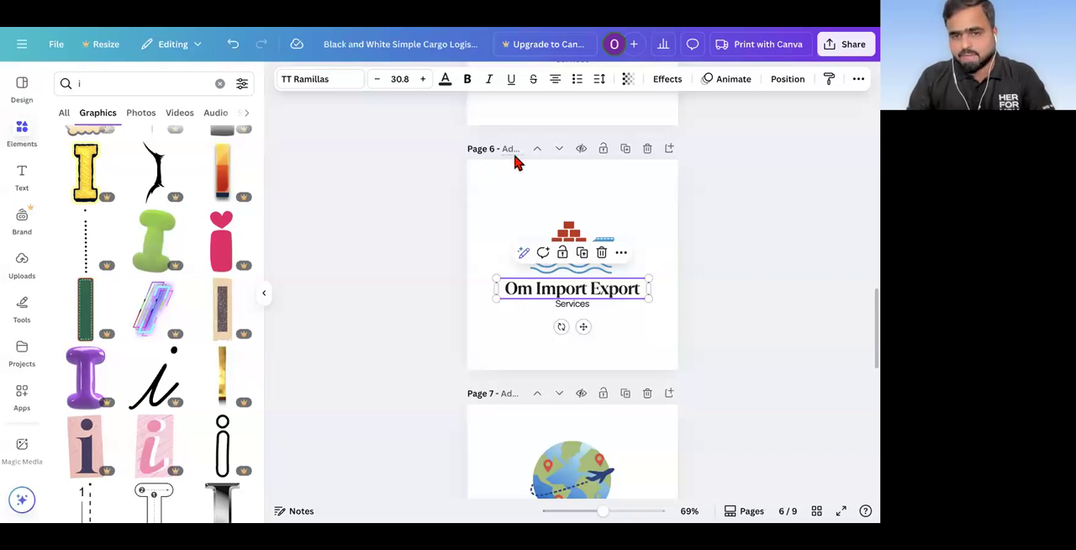
pyautogui.click(386, 208)
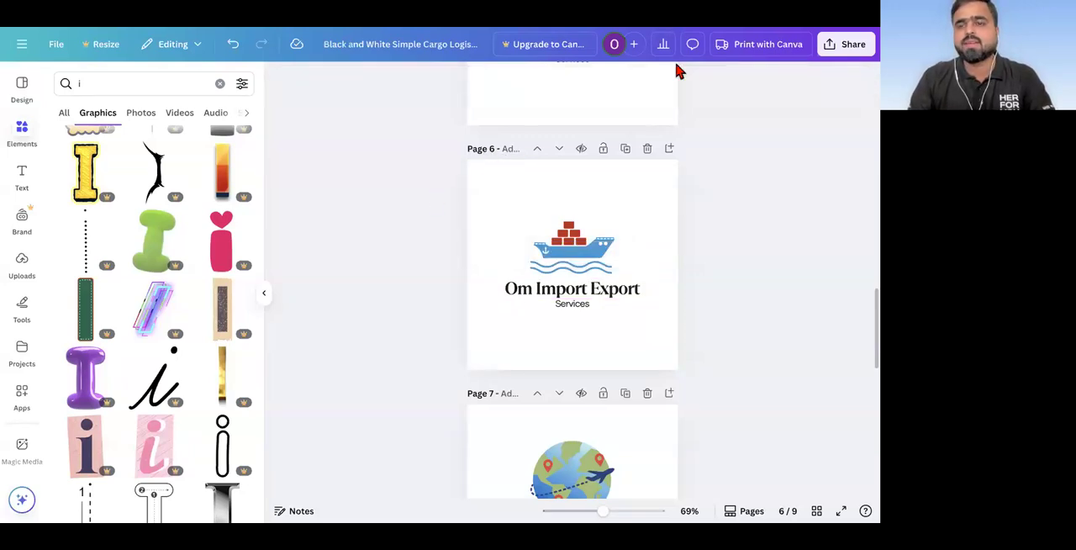
# Step: Download only page 6 of the design as a PNG
pyautogui.click(854, 44)
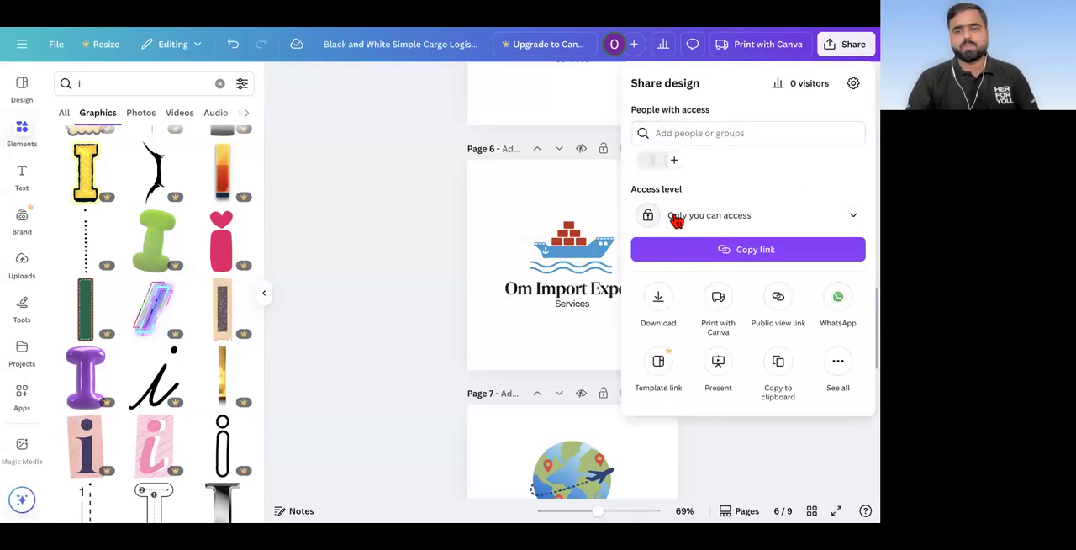
pyautogui.click(658, 301)
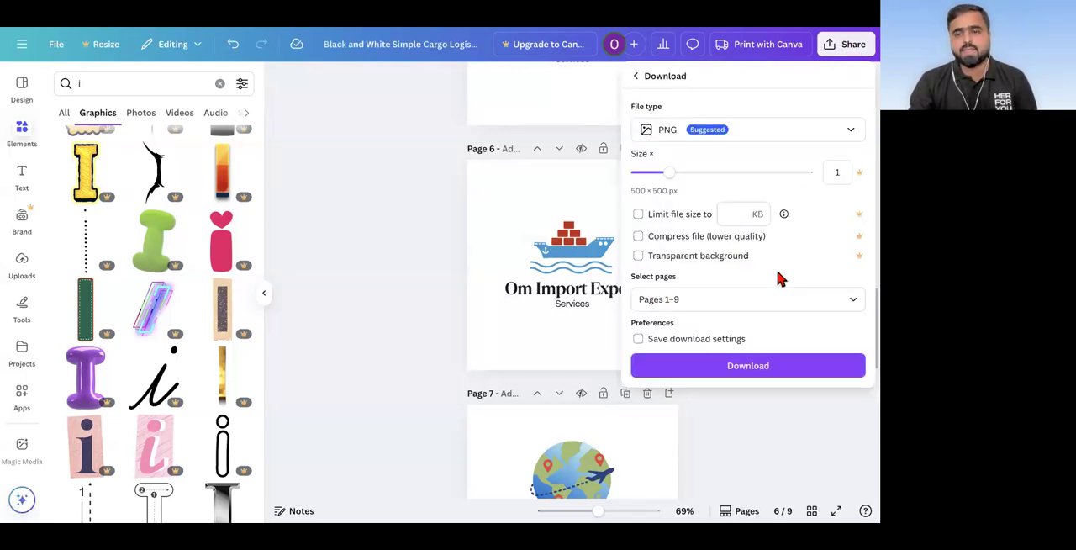
pyautogui.click(715, 299)
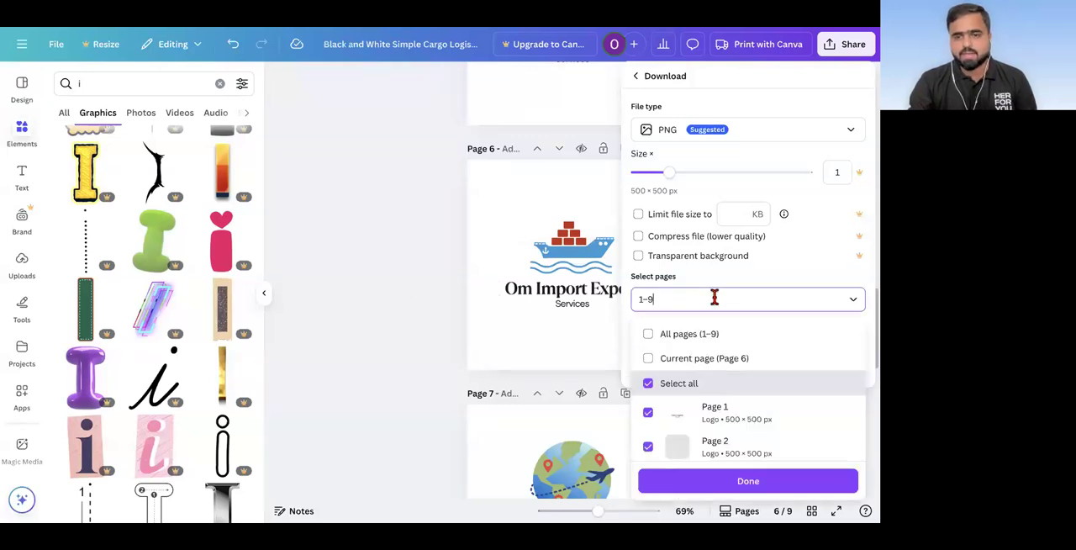
pyautogui.click(649, 385)
pyautogui.scroll(-3, 679, 416)
pyautogui.scroll(-1, 683, 418)
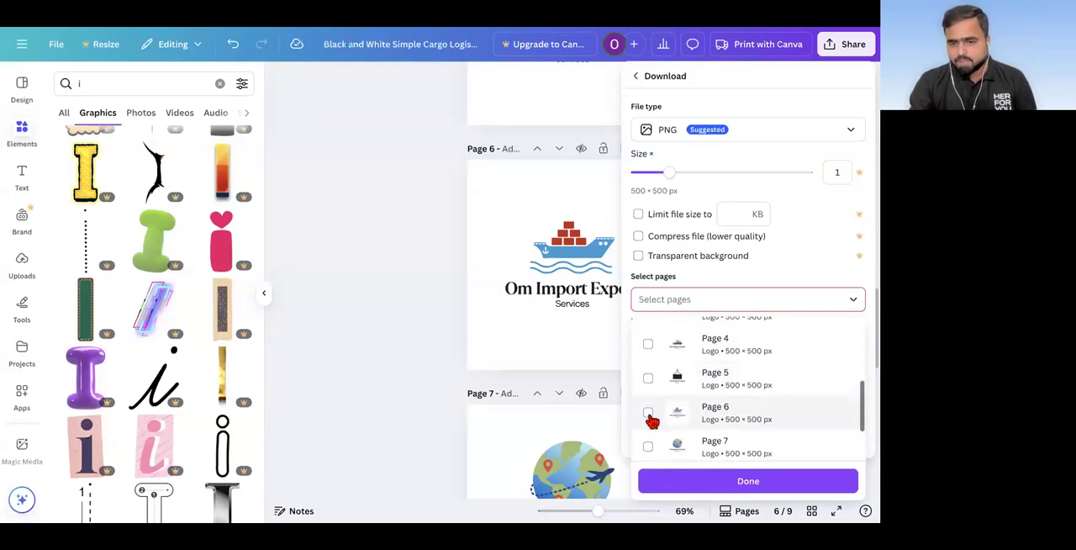
pyautogui.click(648, 410)
pyautogui.click(733, 483)
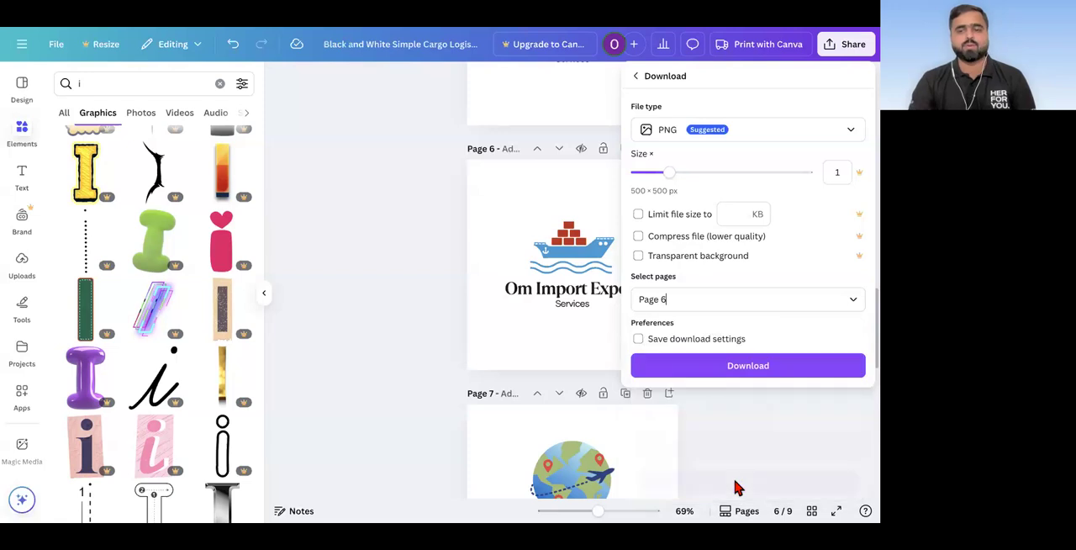
pyautogui.click(748, 367)
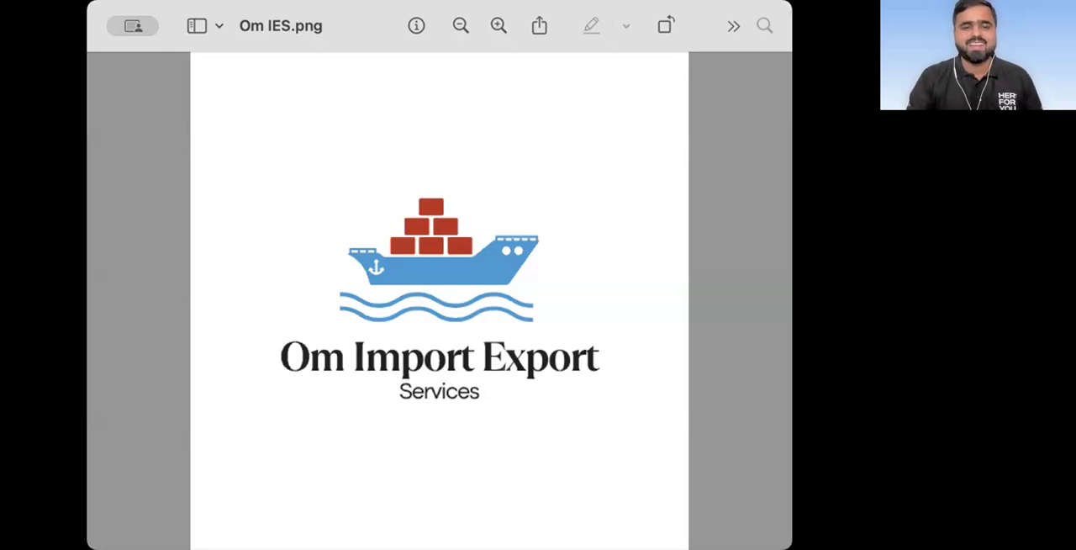
# Step: Switch from the logo image preview back to the browser and open the YouTube home page
pyautogui.press('super+Tab')
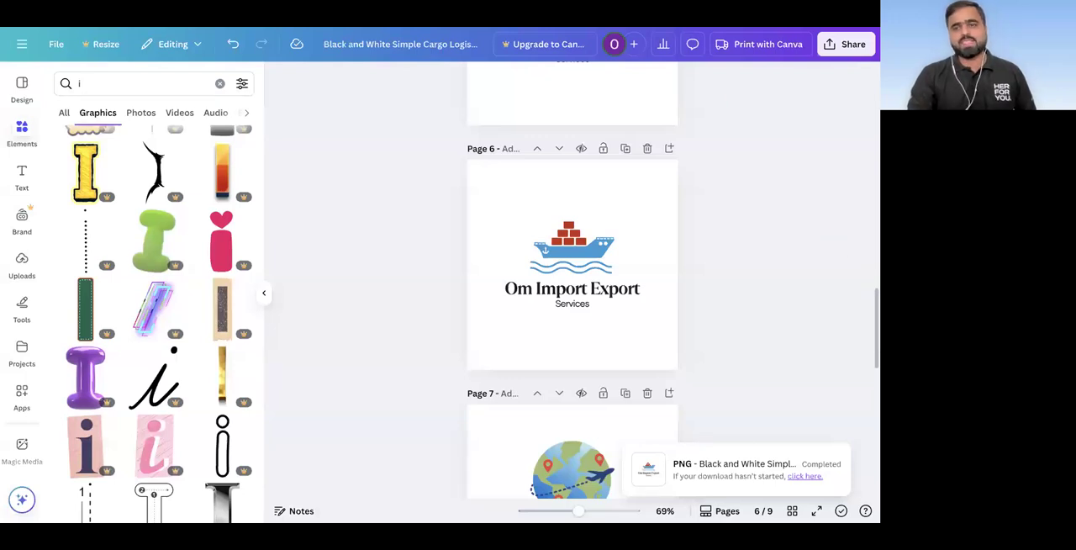
pyautogui.click(723, 17)
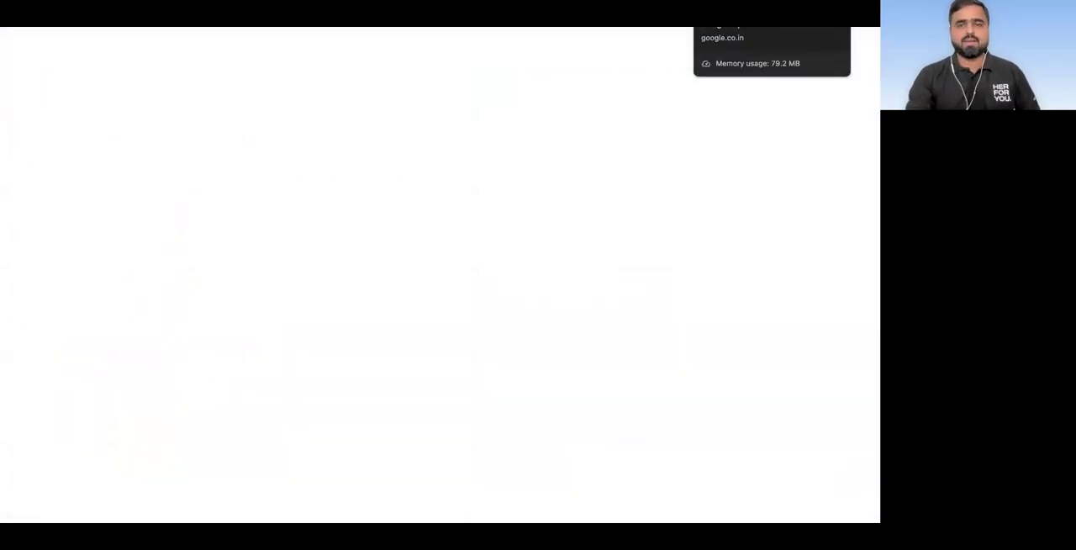
pyautogui.hotkey('ctrl', 'shift', 'n')
pyautogui.write('you')
pyautogui.press('Return')
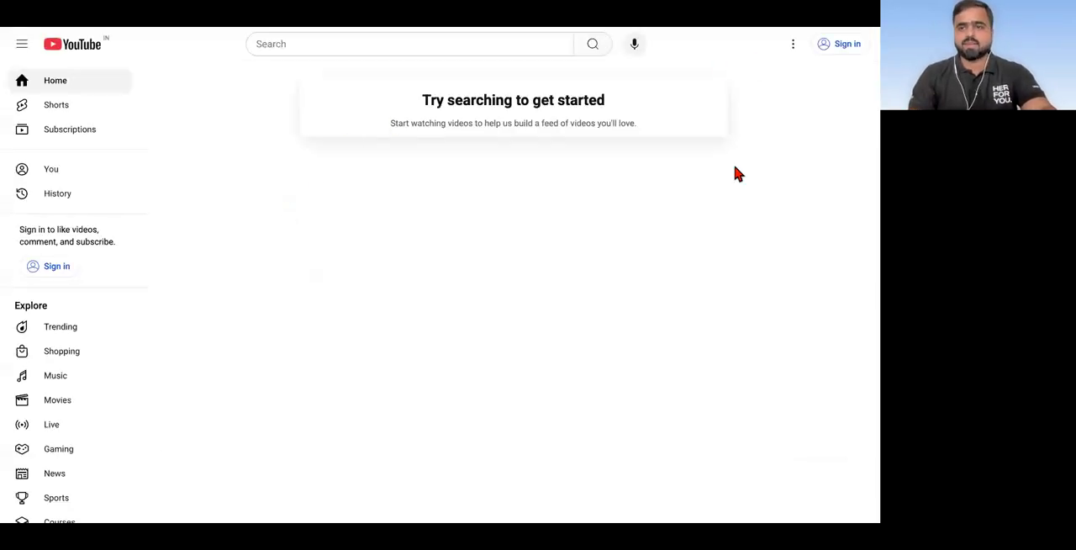
# Step: Search YouTube for "canva in hindi" with the suggestion that adds the creator's name, and open the Canva In Hindi channel
pyautogui.click(359, 49)
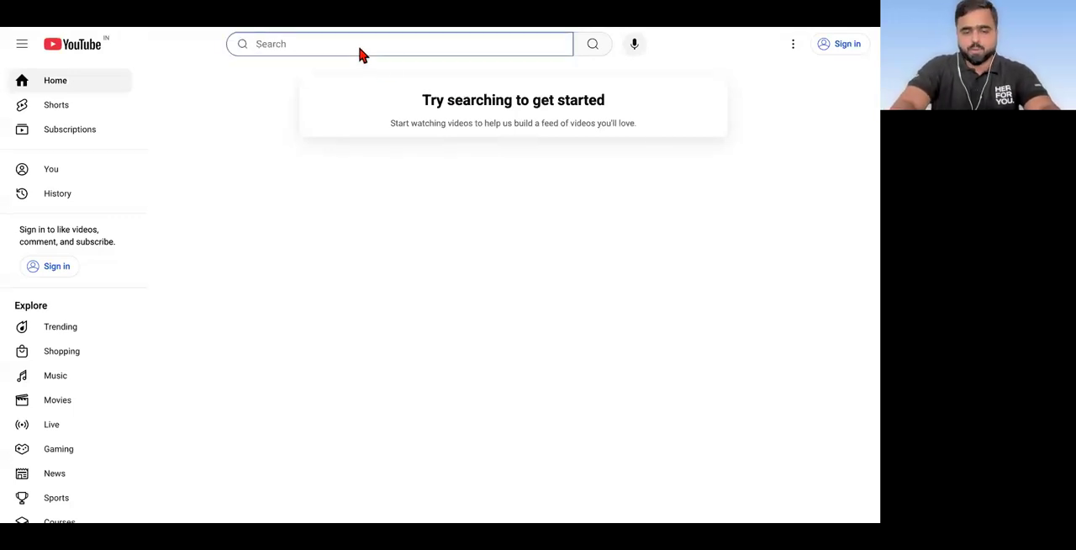
pyautogui.write('canva in hindi')
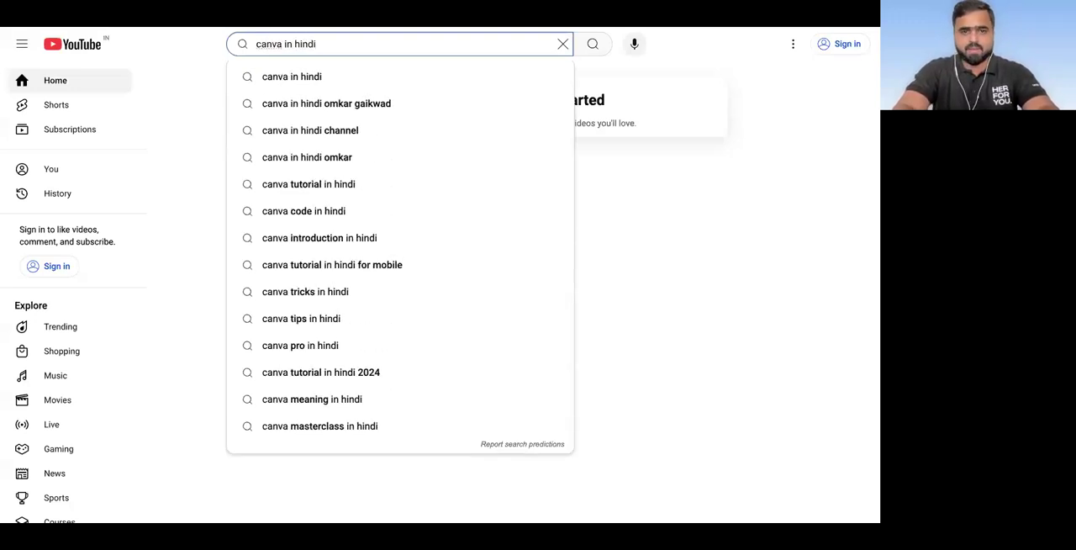
pyautogui.press('Down')
pyautogui.press('Down')
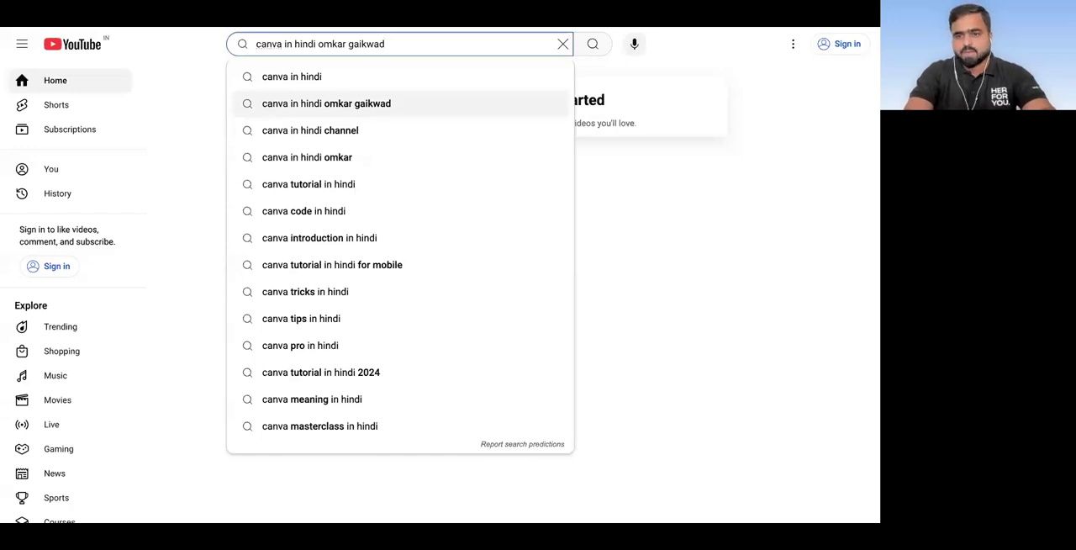
pyautogui.press('Return')
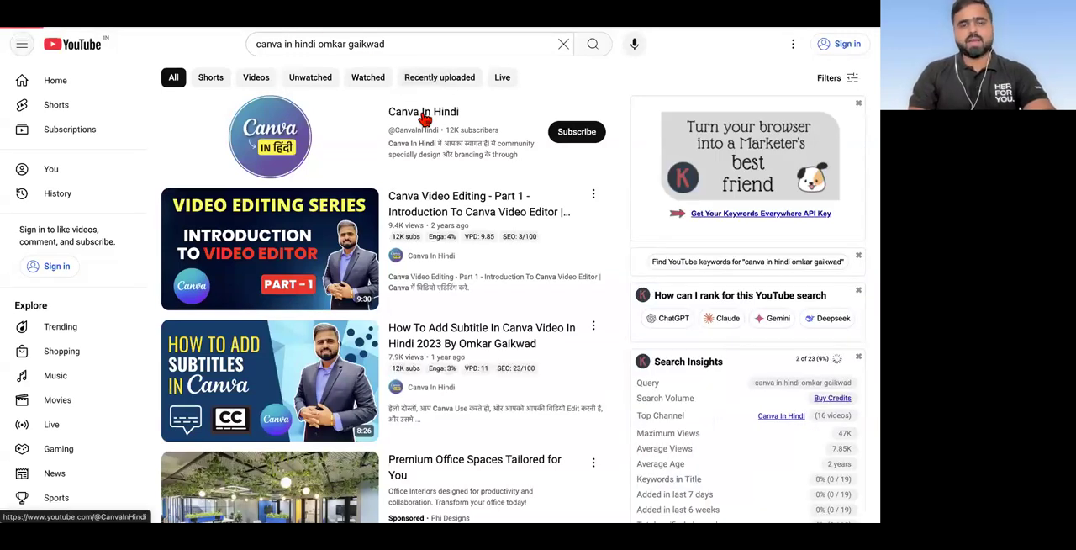
pyautogui.click(423, 118)
pyautogui.click(367, 43)
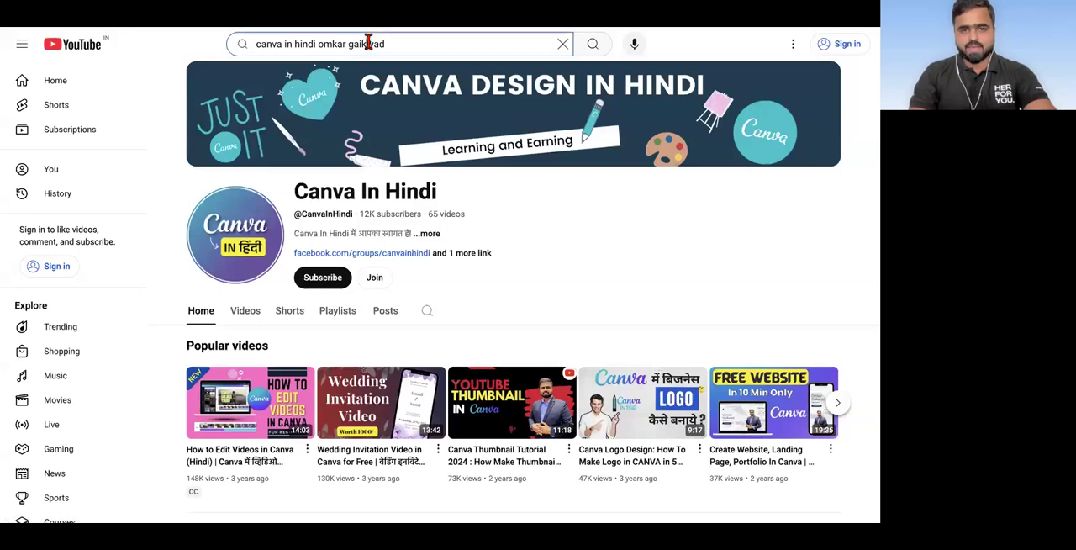
pyautogui.tripleClick(367, 43)
# Step: Look through the channel's uploaded videos from the latest to the older ones, and return to the channel's home page
pyautogui.click(247, 322)
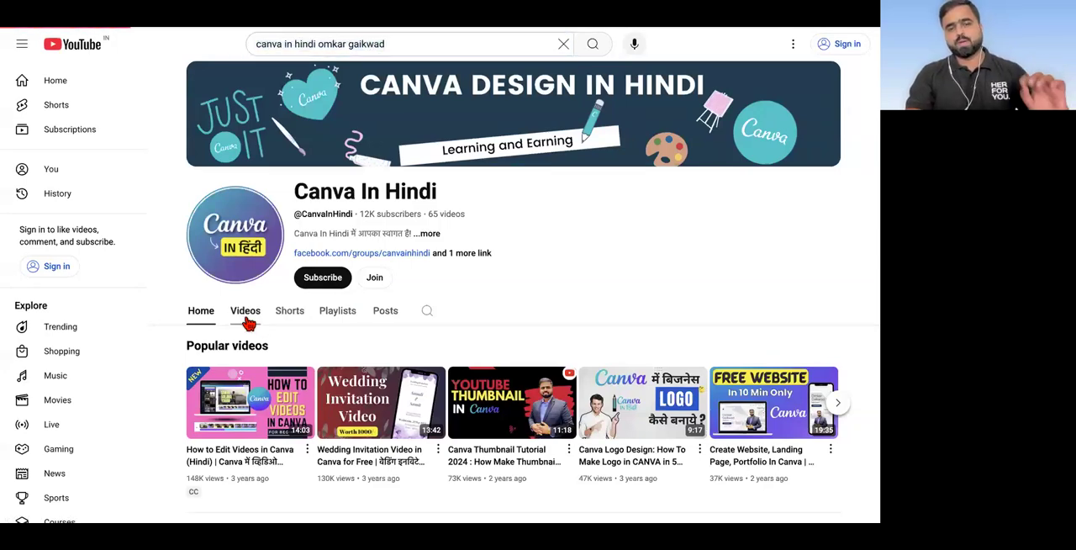
pyautogui.scroll(-3, 380, 334)
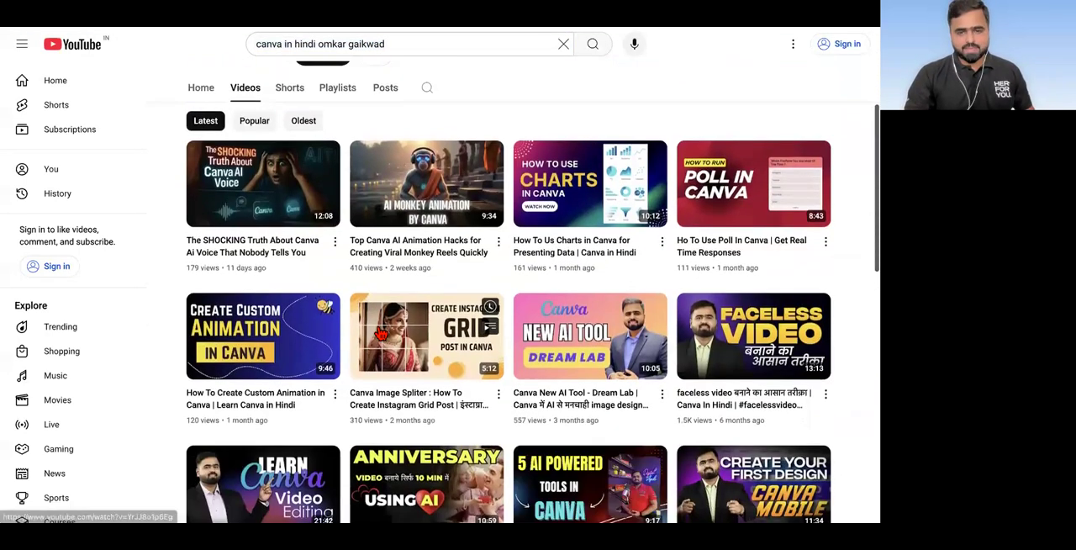
pyautogui.scroll(-2, 380, 333)
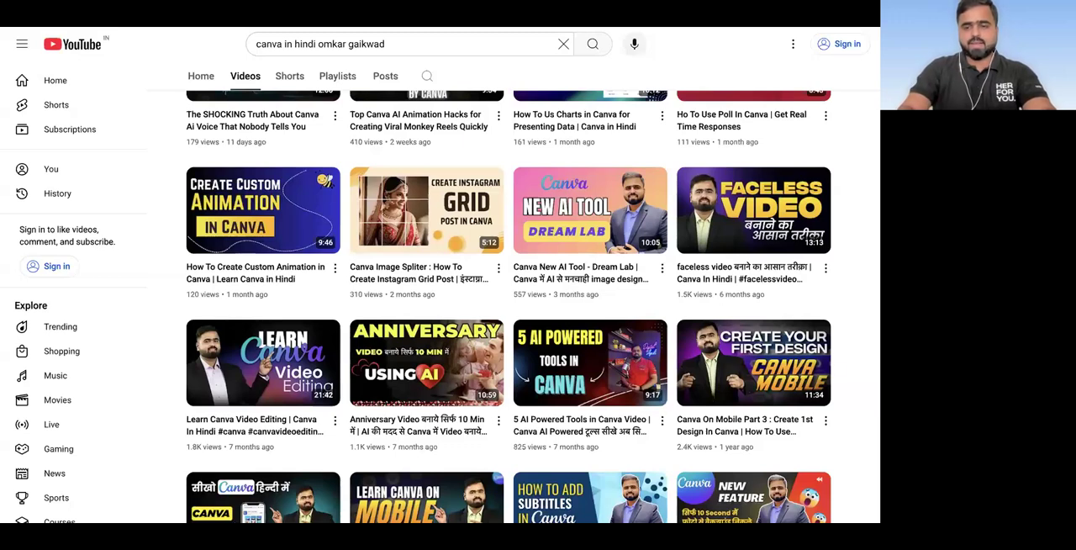
pyautogui.scroll(-5, 470, 380)
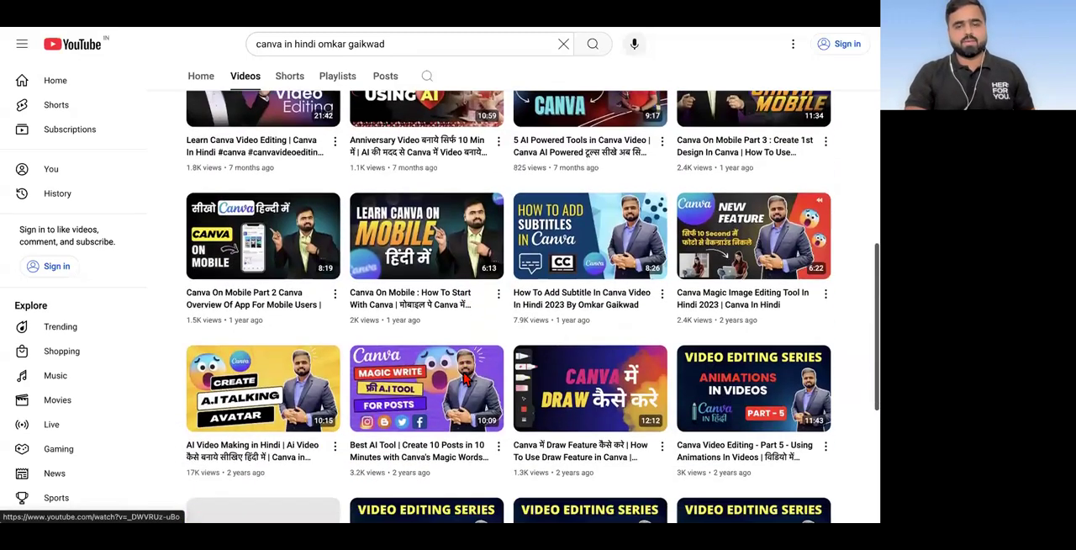
pyautogui.scroll(-5, 464, 381)
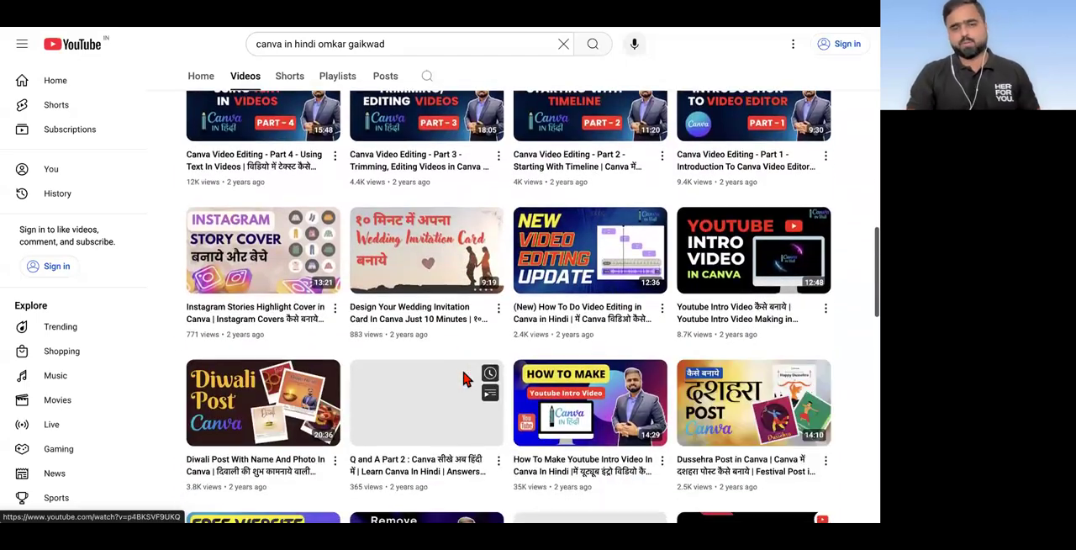
pyautogui.scroll(-5, 466, 380)
pyautogui.scroll(3, 466, 378)
pyautogui.scroll(10, 467, 380)
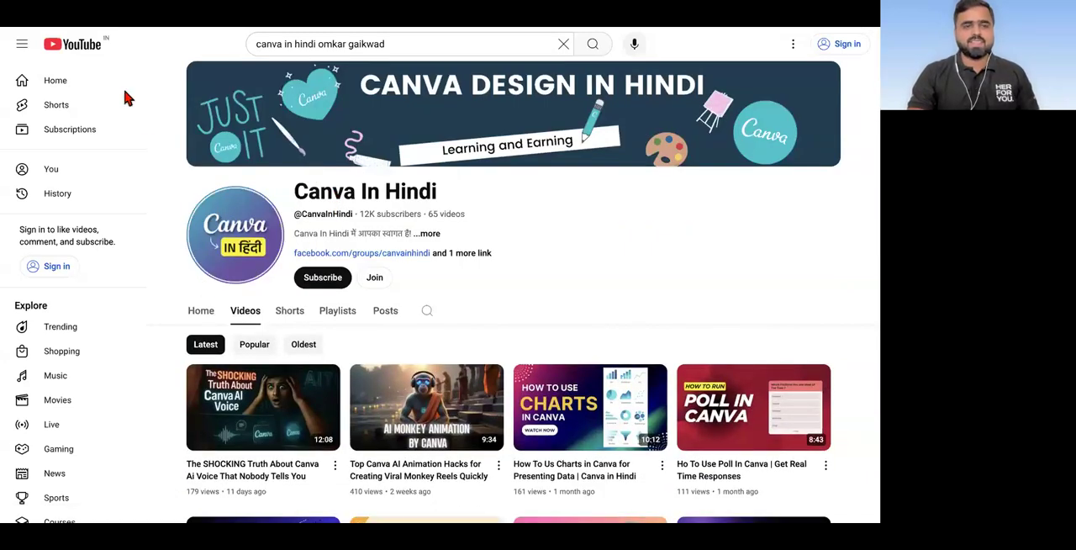
pyautogui.click(202, 311)
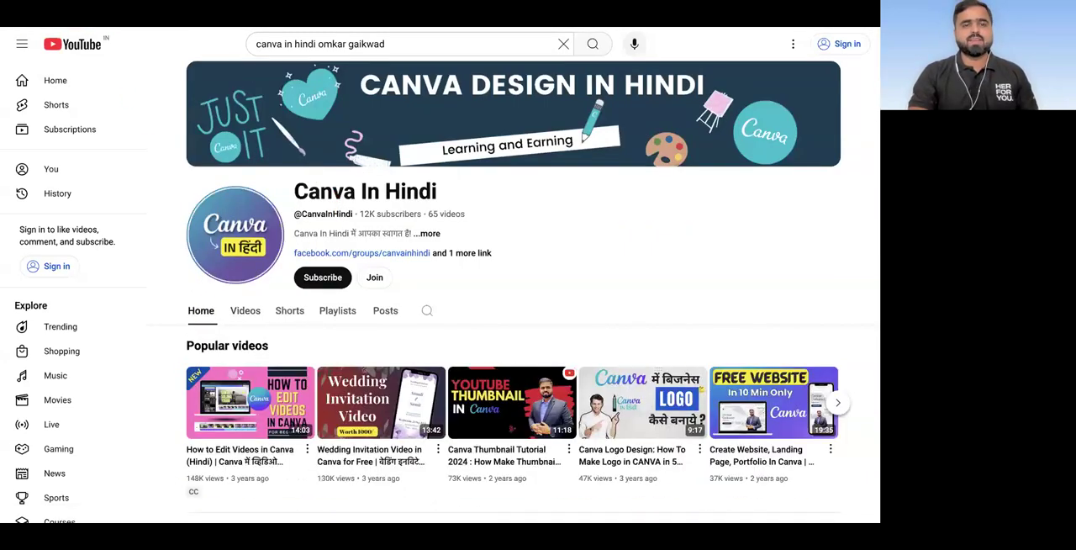